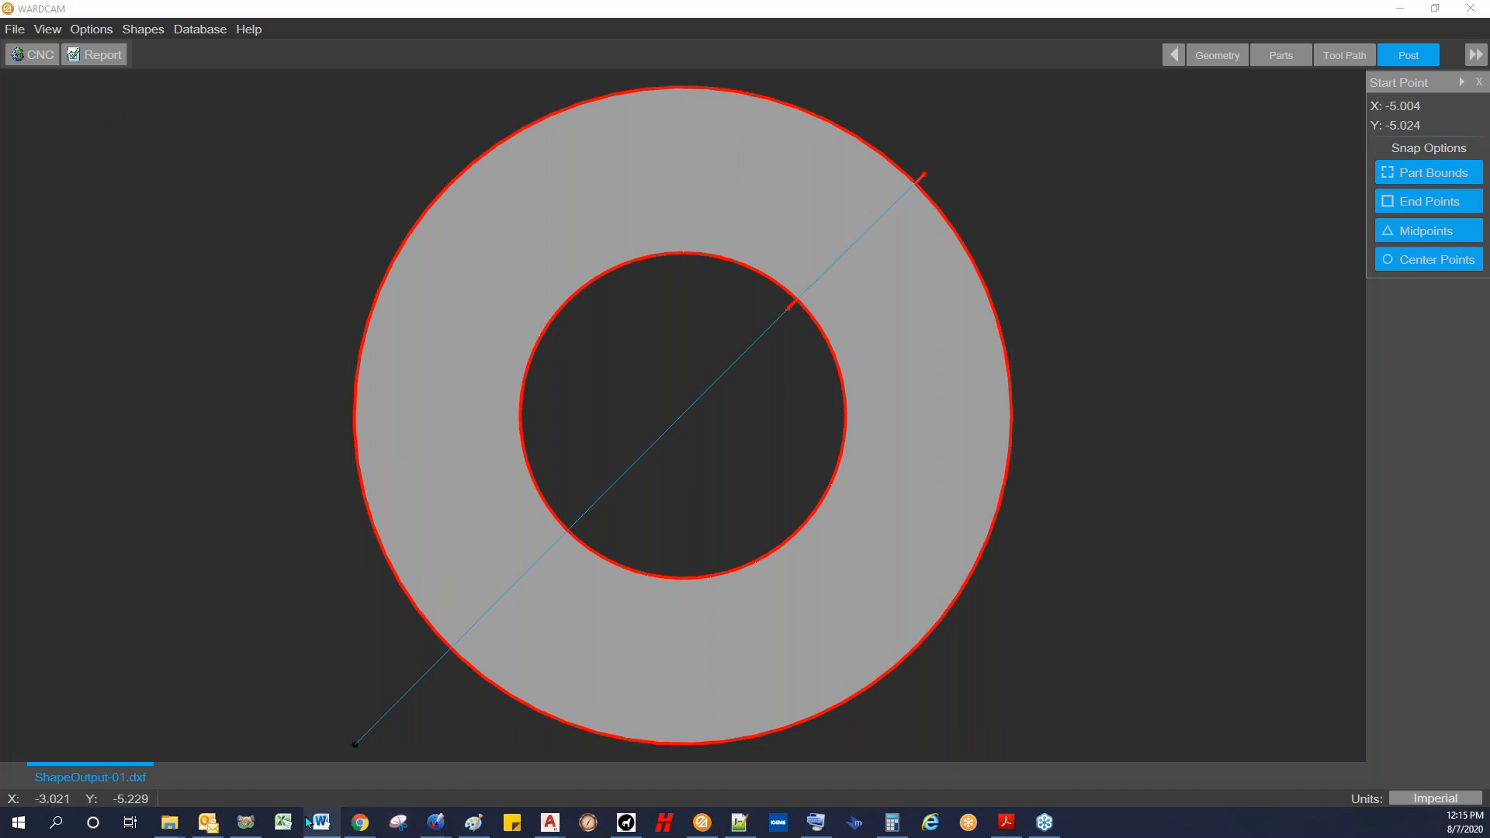
Step: Post the ring's tool path as a CNC program, overwriting the existing ShapeOutput-01.cnc file
mouse_move(702, 834)
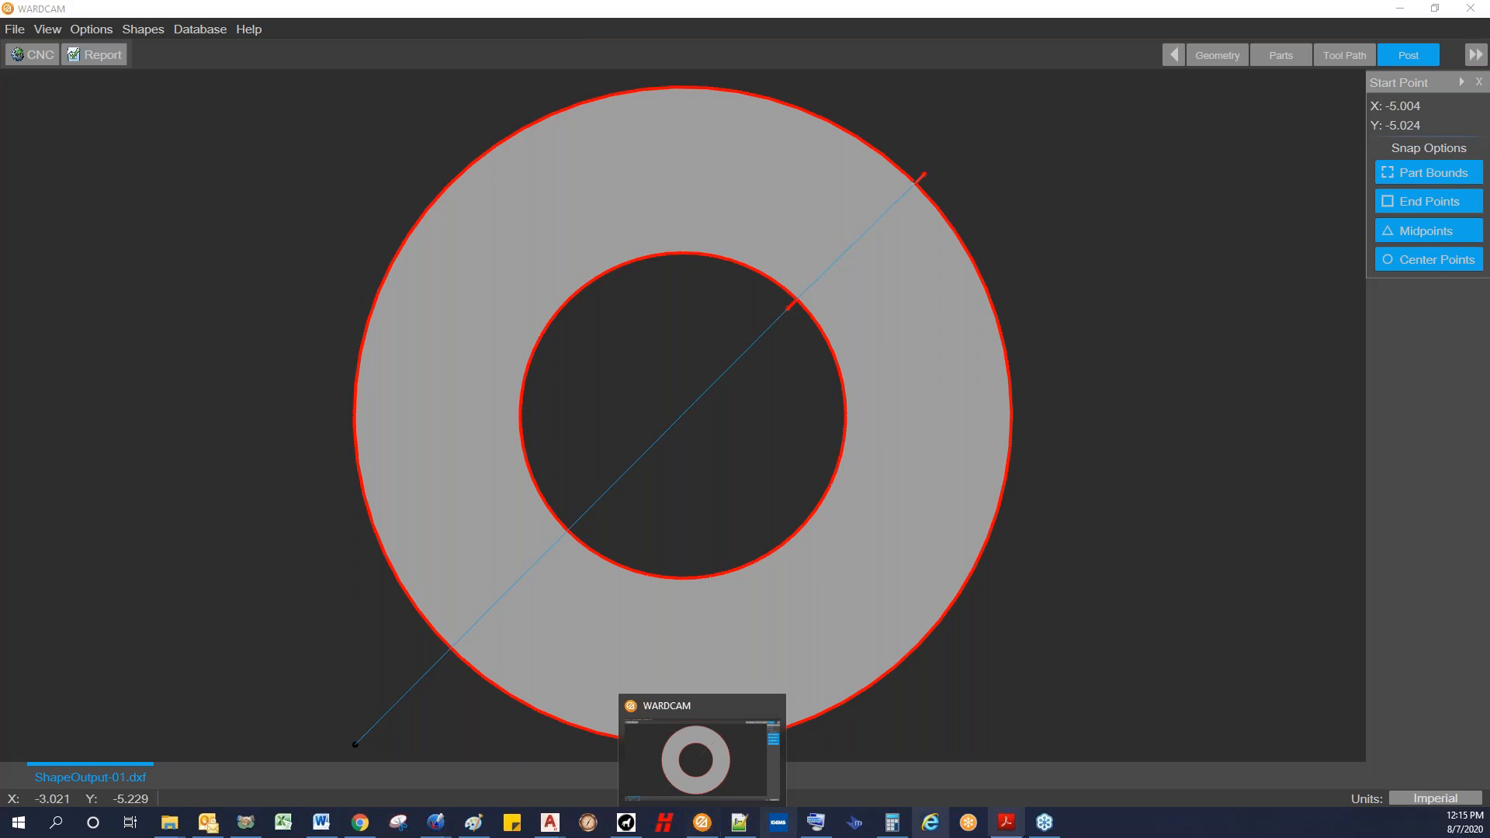
left_click(39, 56)
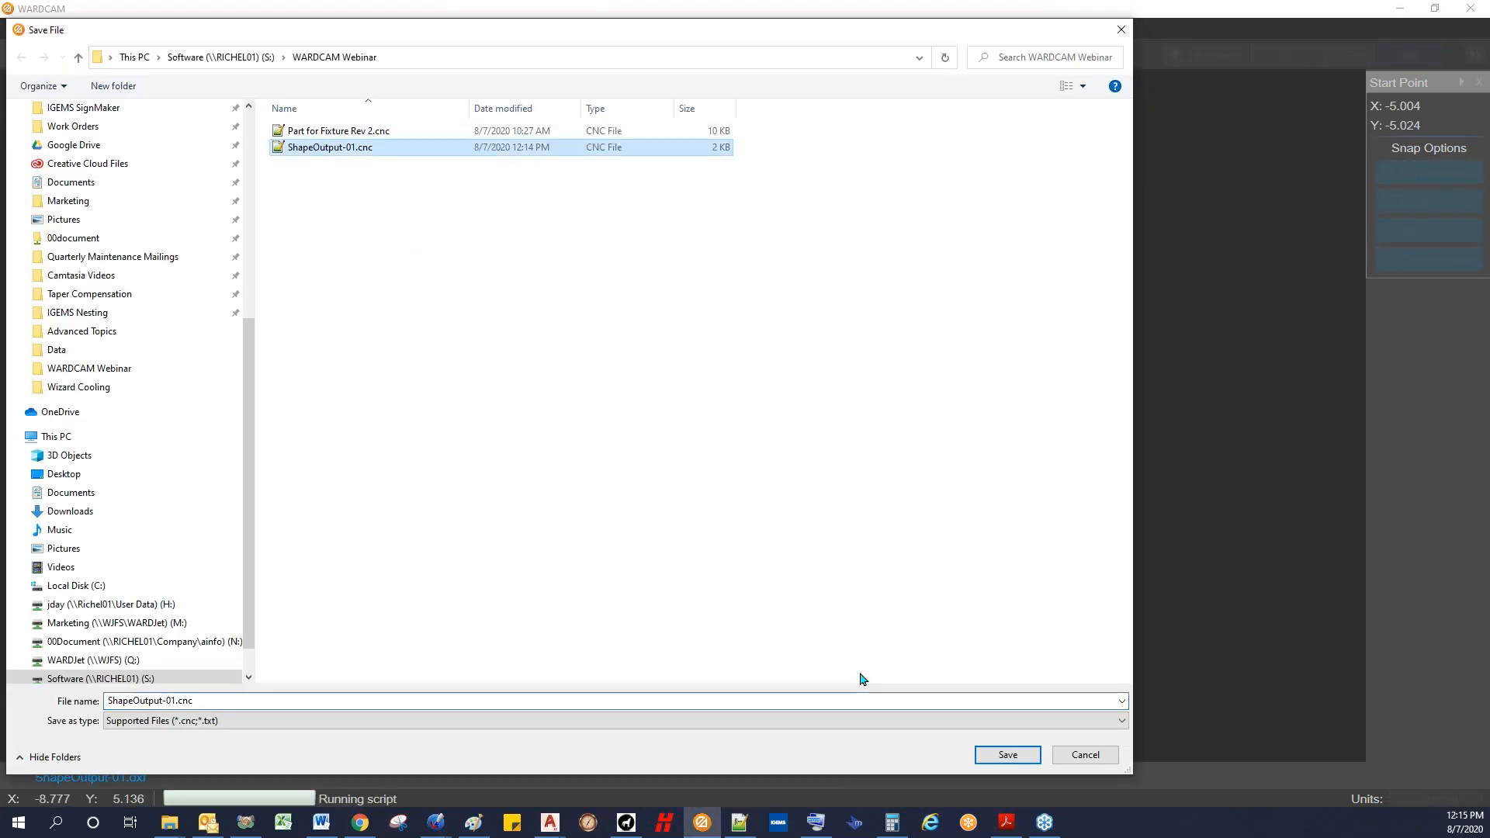
left_click(1007, 754)
left_click(760, 411)
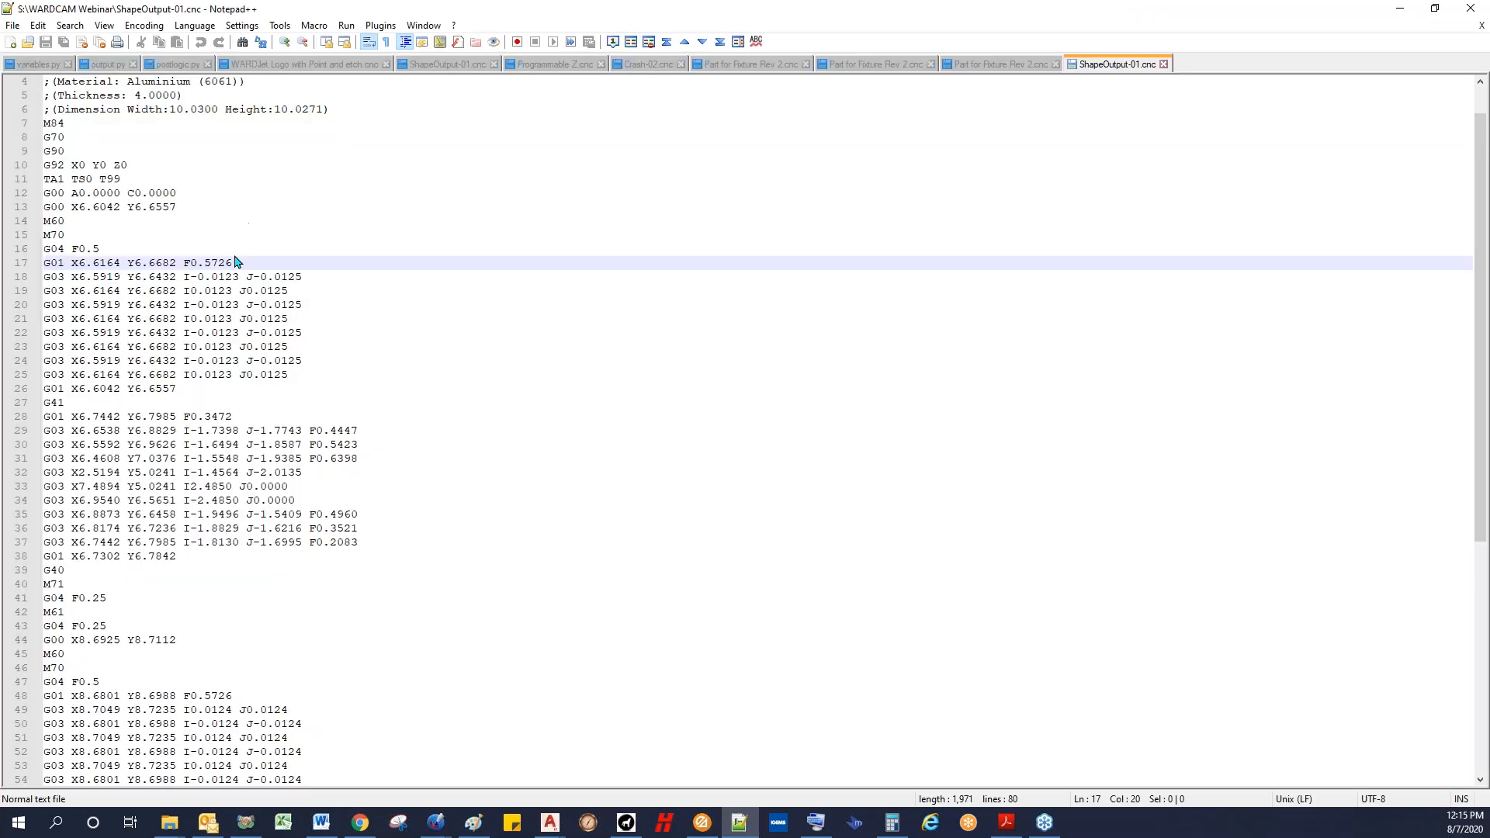
Step: Review the G01 move on line 17 and the repeated G03 circular moves in ShapeOutput-01.cnc, and return to WARDCAM
left_click(273, 346)
scroll(313, 449, "down", 5)
scroll(313, 343, "up", 5)
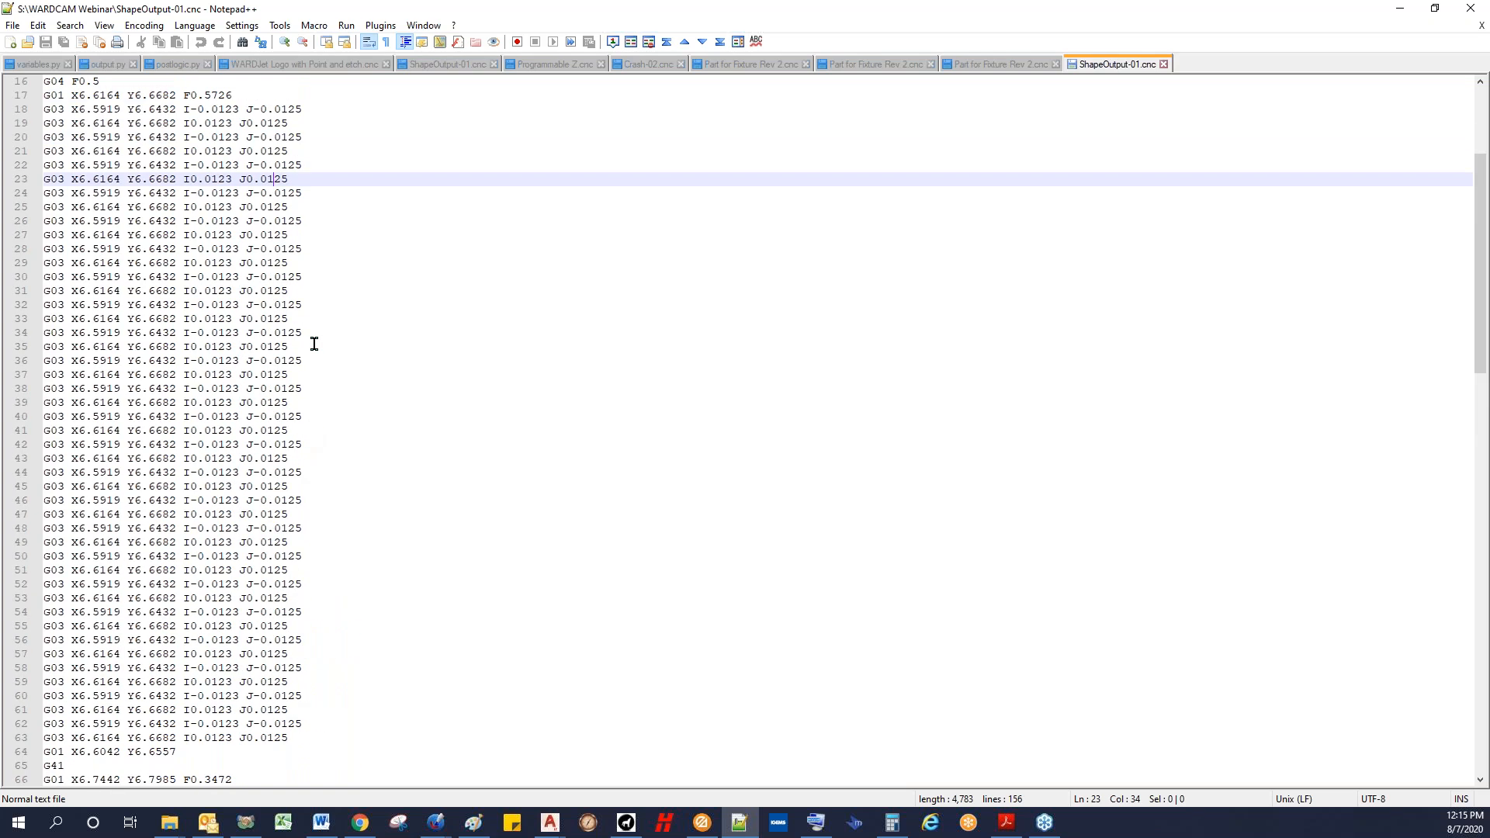
left_click(223, 263)
left_click_drag(222, 259, 45, 259)
left_click(228, 264)
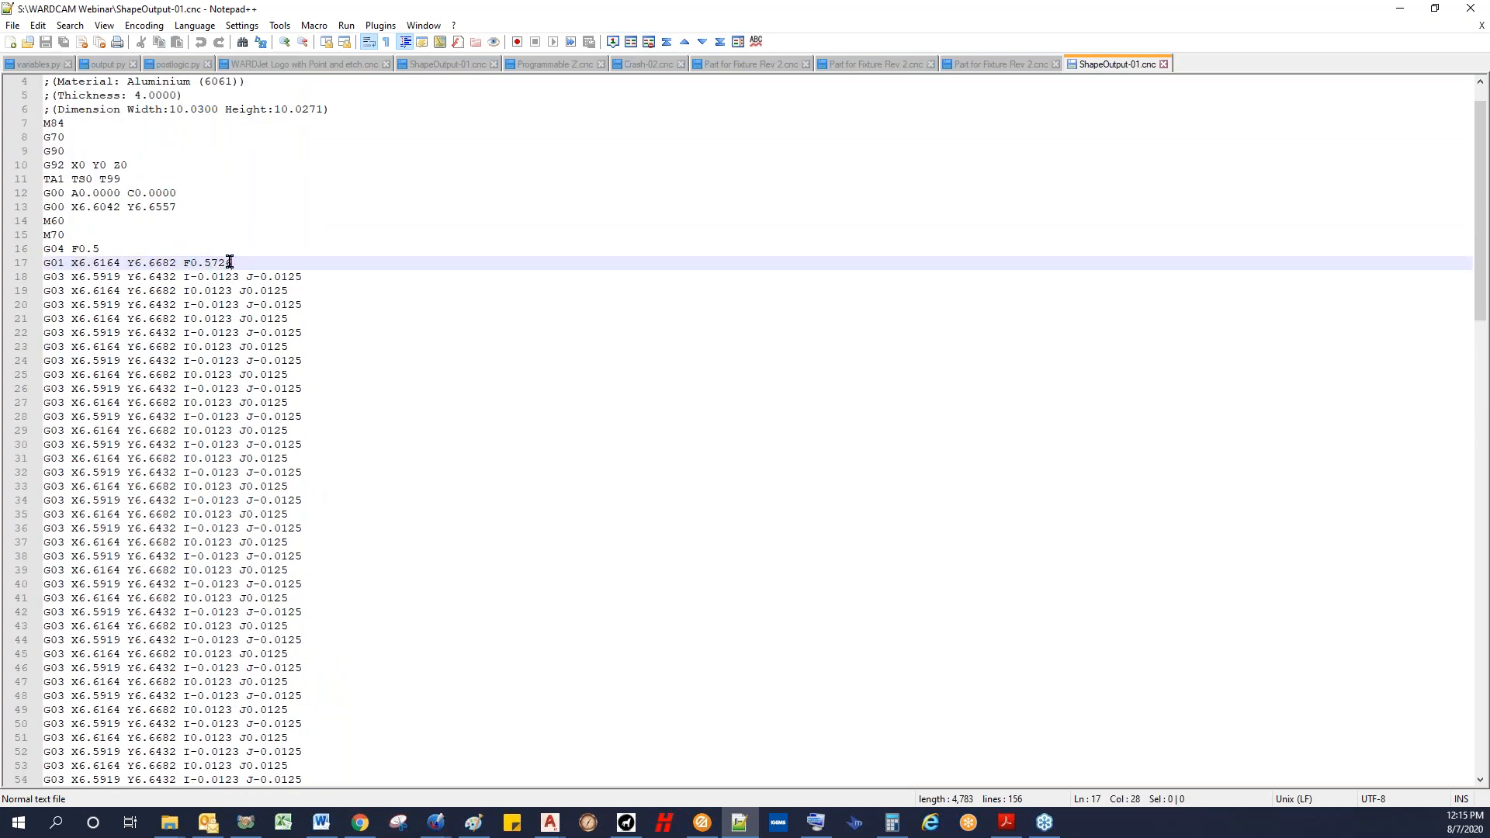
left_click(1402, 9)
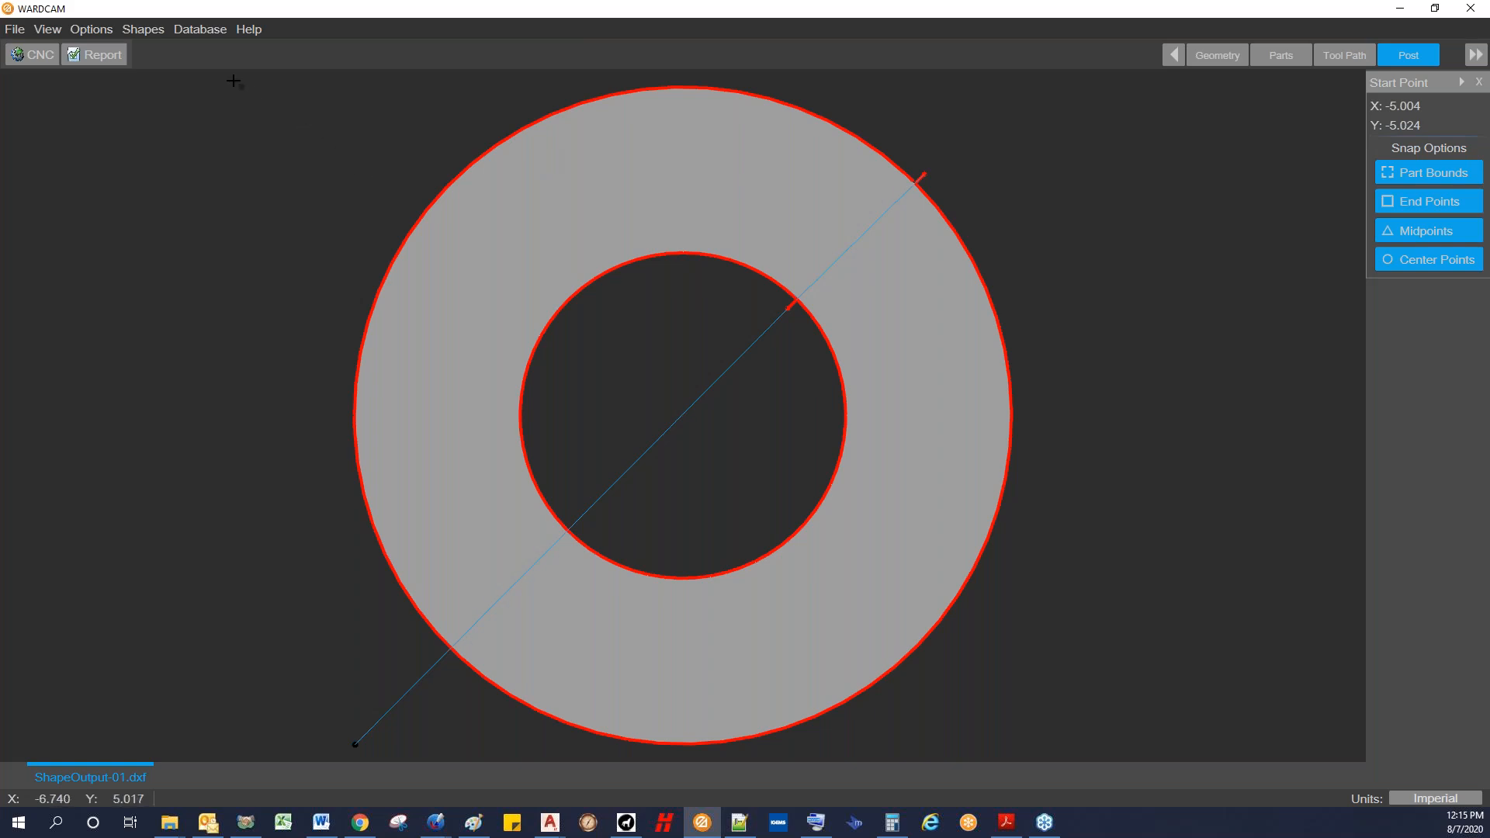
Step: Check the circular lead and pierce settings of 4.000 in Aluminium (6061) in the material database
left_click(190, 31)
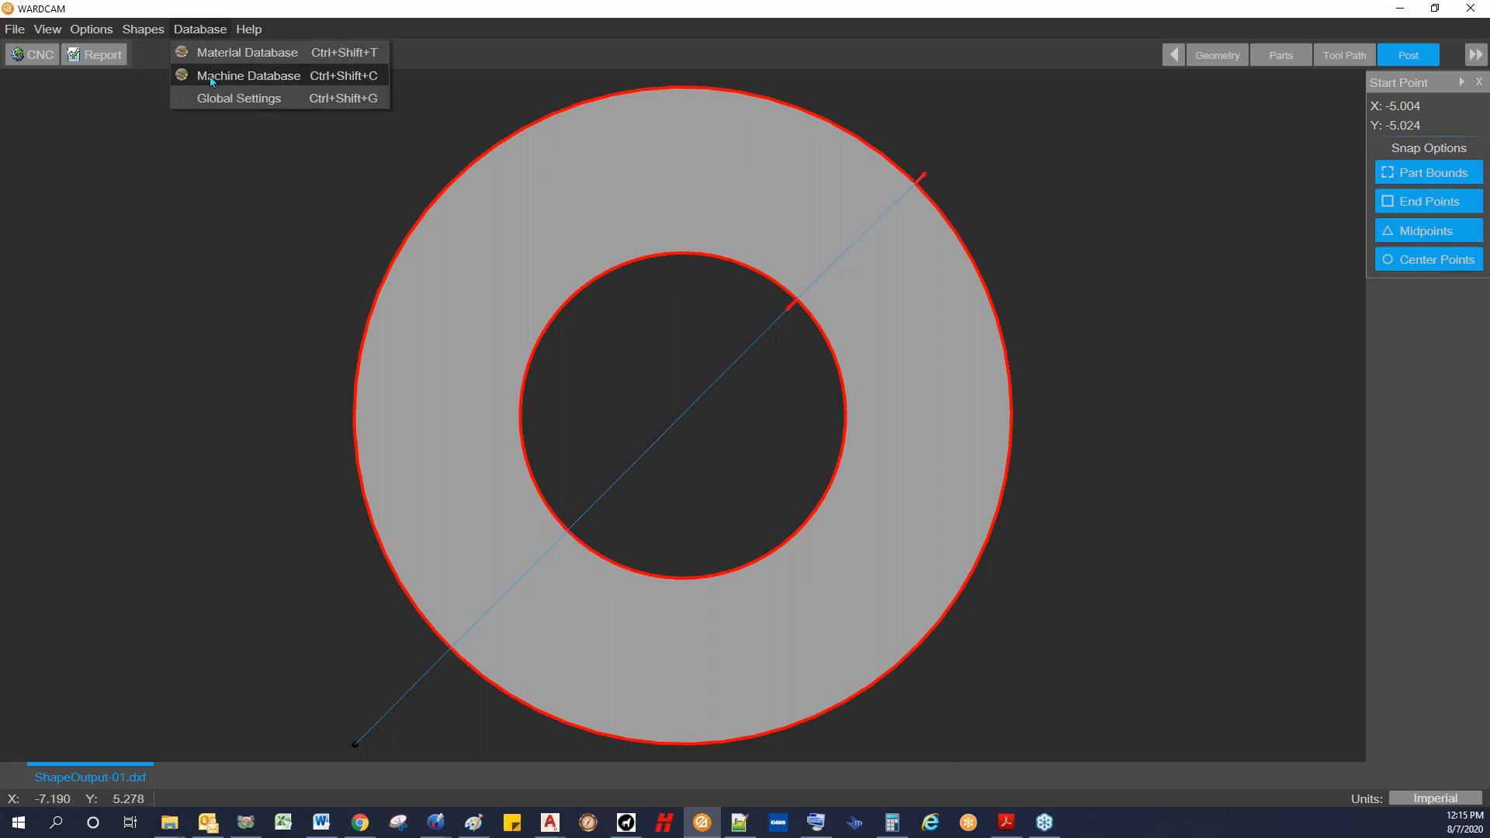
left_click(211, 53)
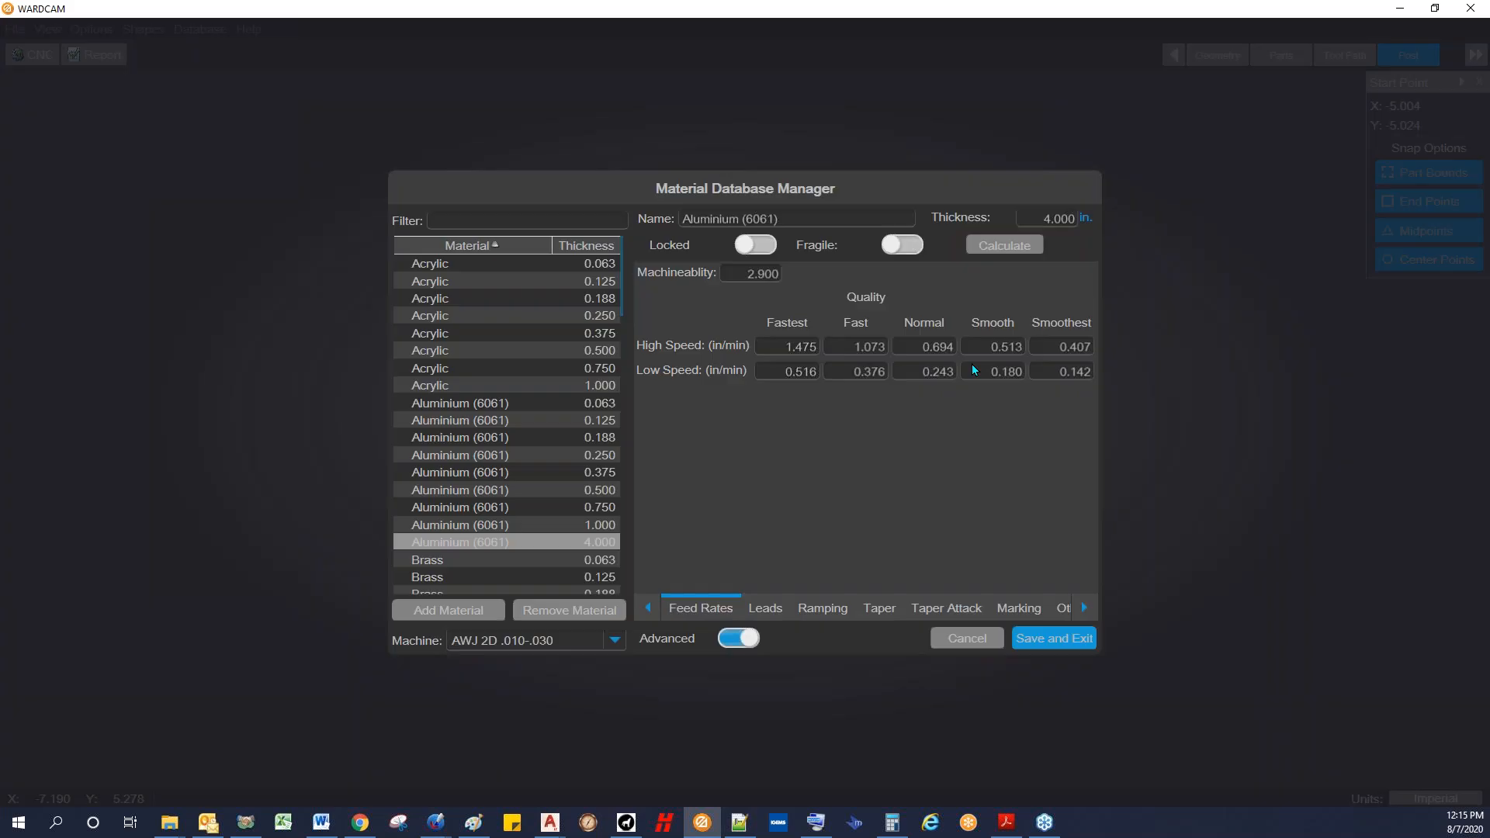
left_click(1062, 609)
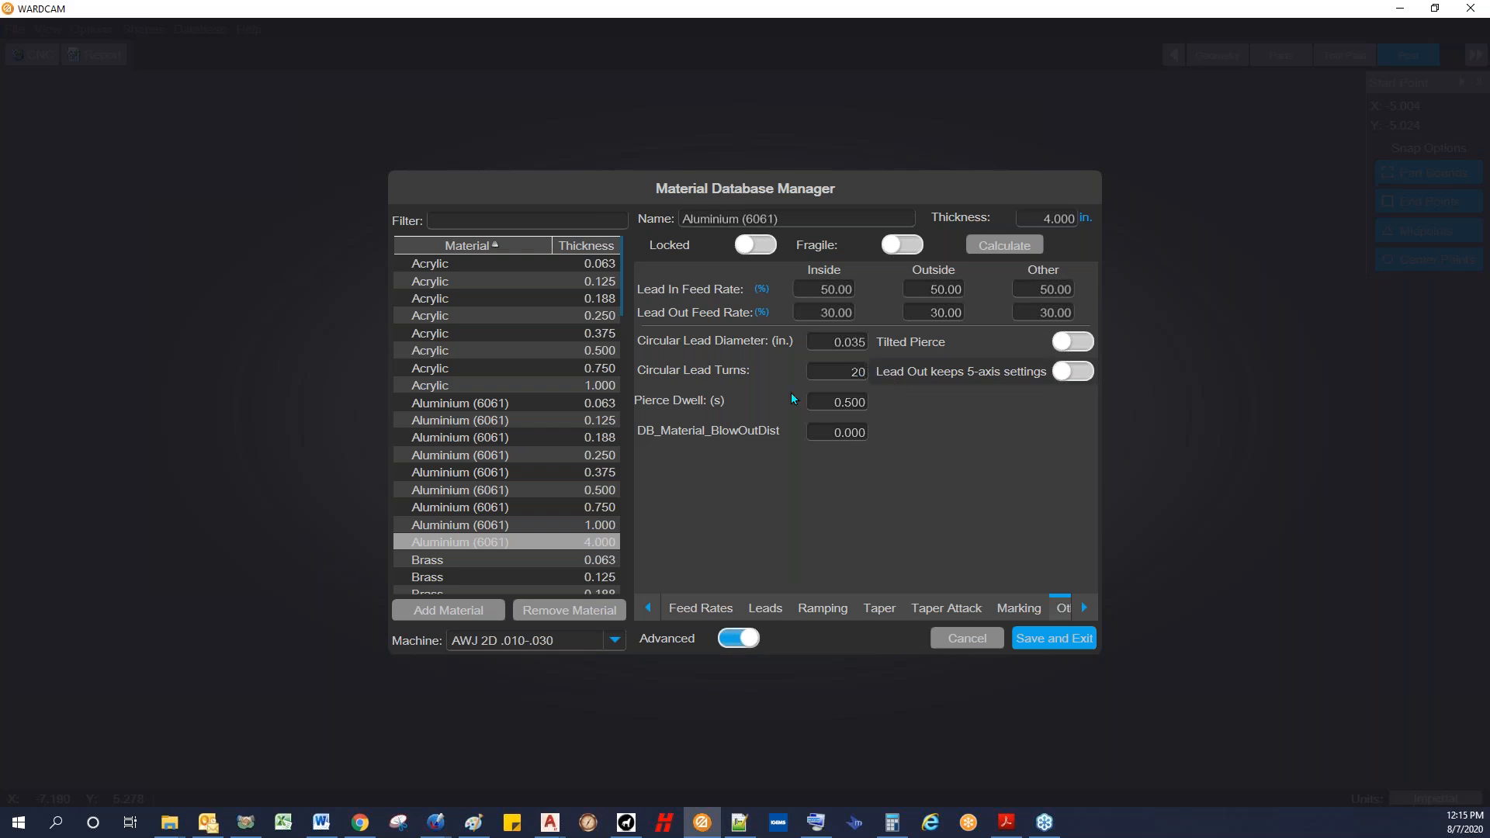
left_click(1052, 638)
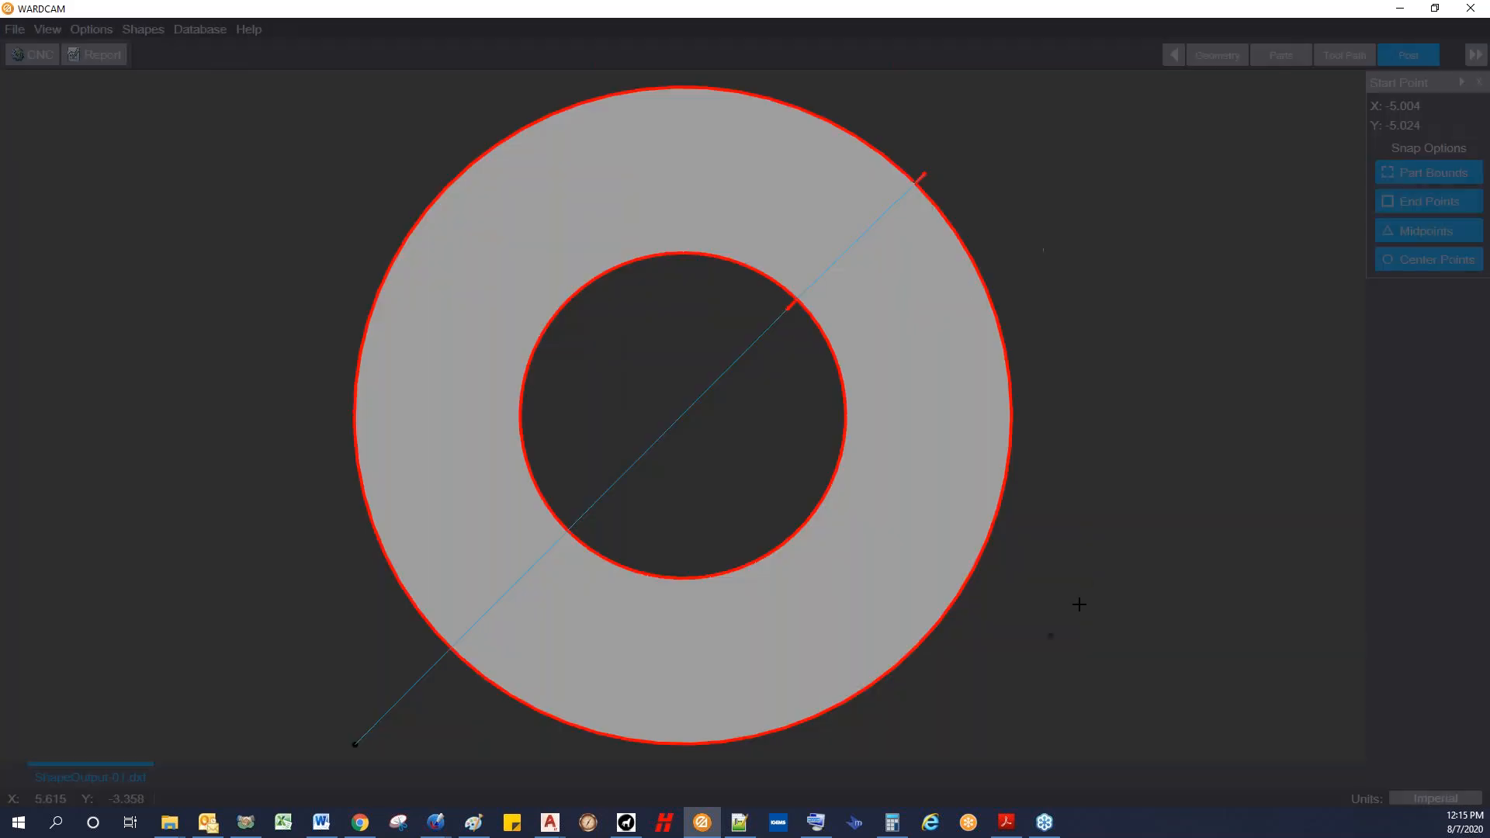
Step: Go back to the ring's Parts stage, try machine AWJ 2D .014-.040, and switch the machine to AWJ 2D .010-.030
left_click(1292, 59)
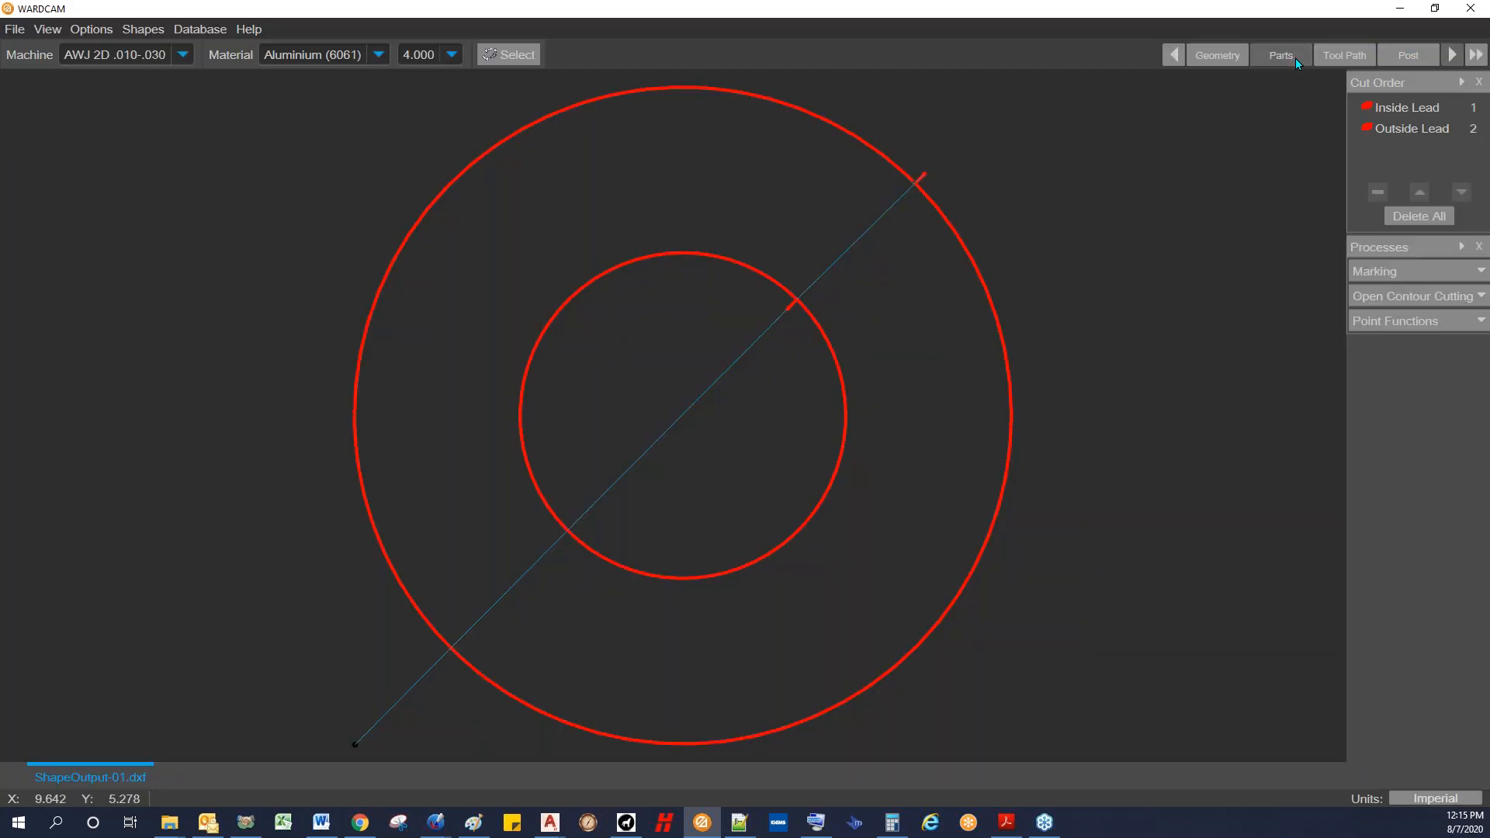
left_click(183, 55)
left_click(156, 125)
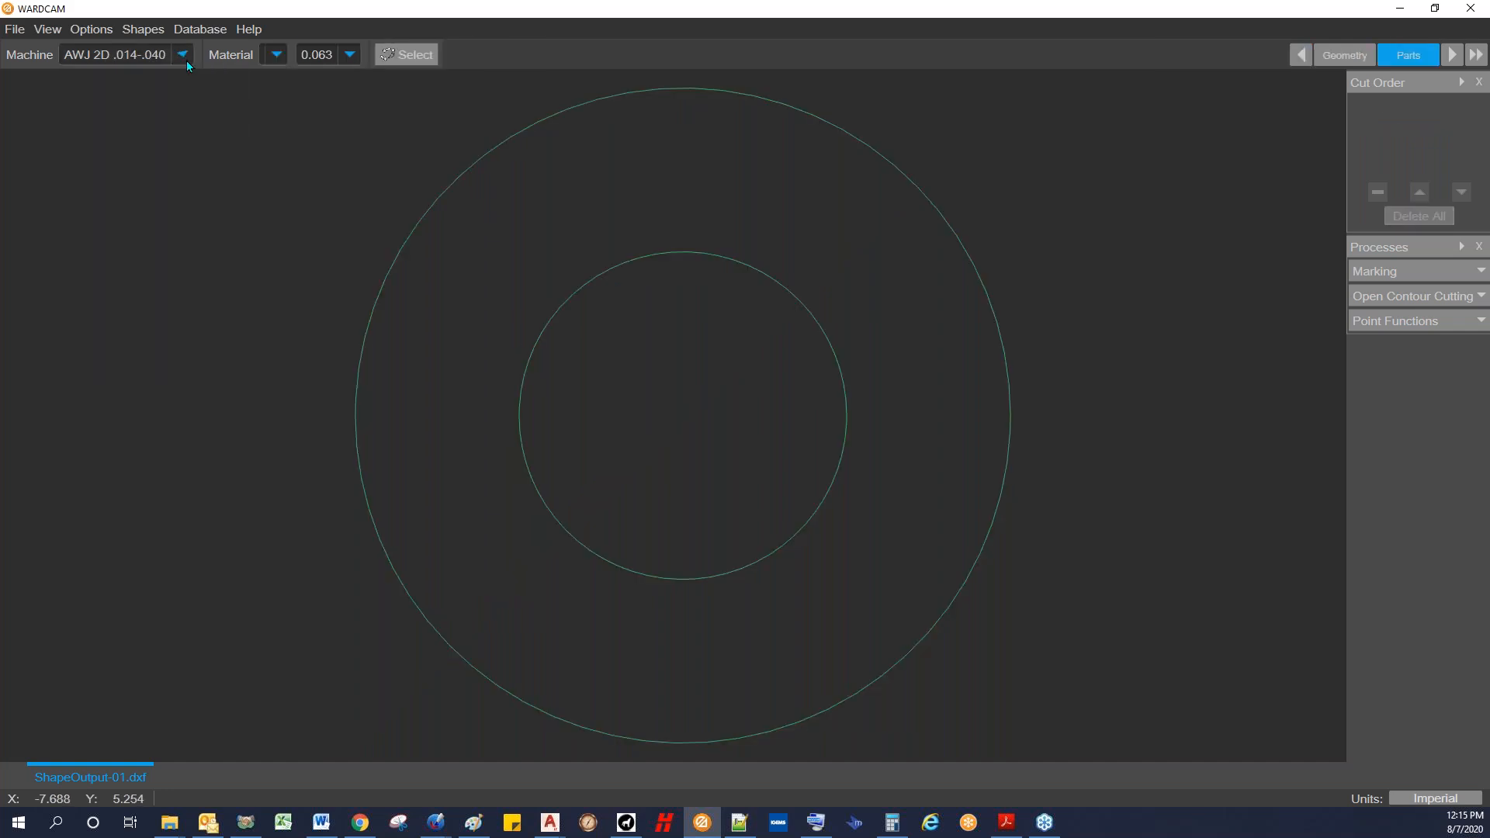
left_click(183, 54)
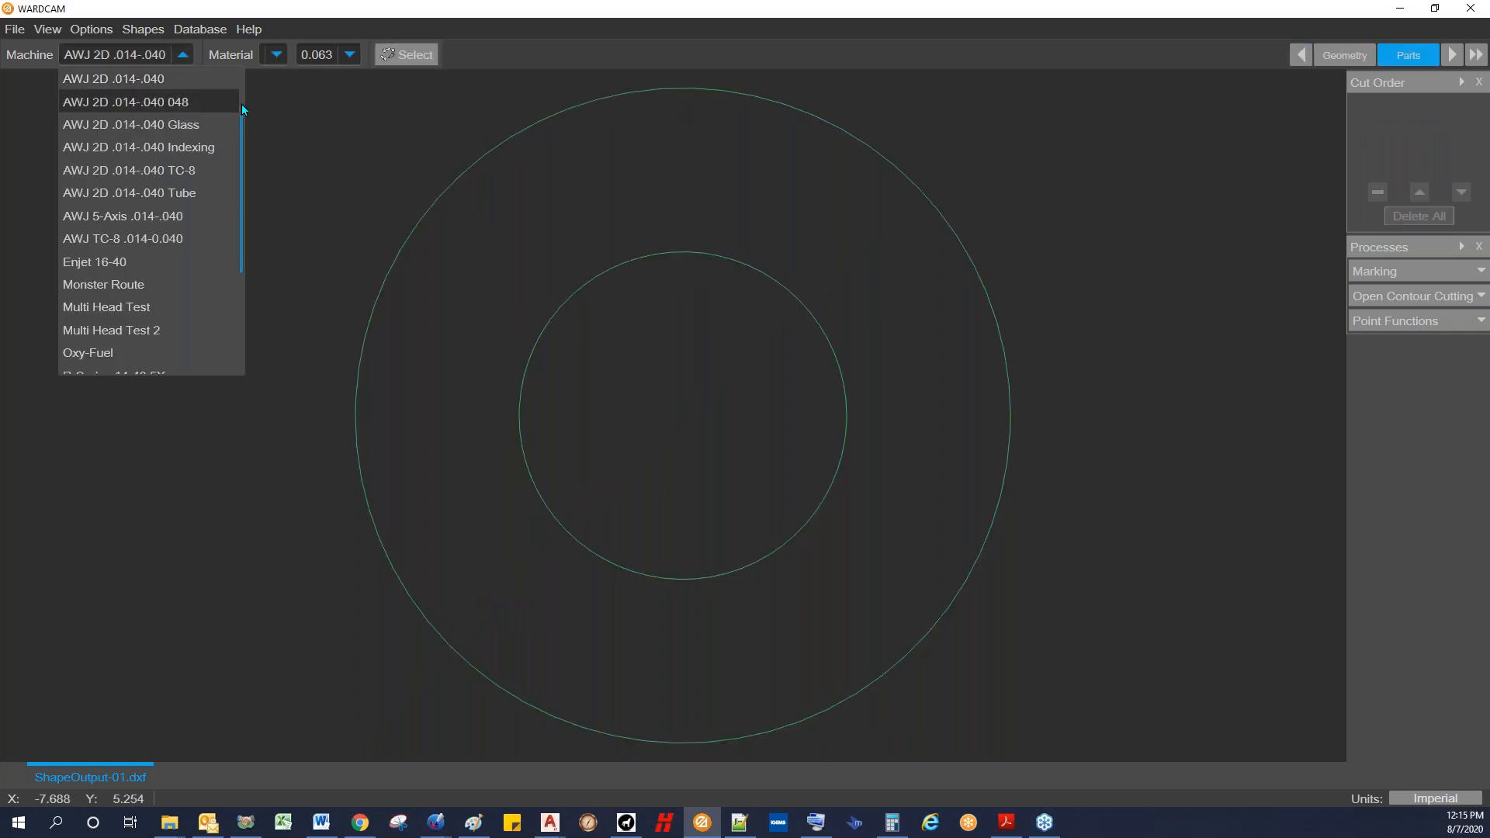
left_click(241, 104)
left_click(181, 55)
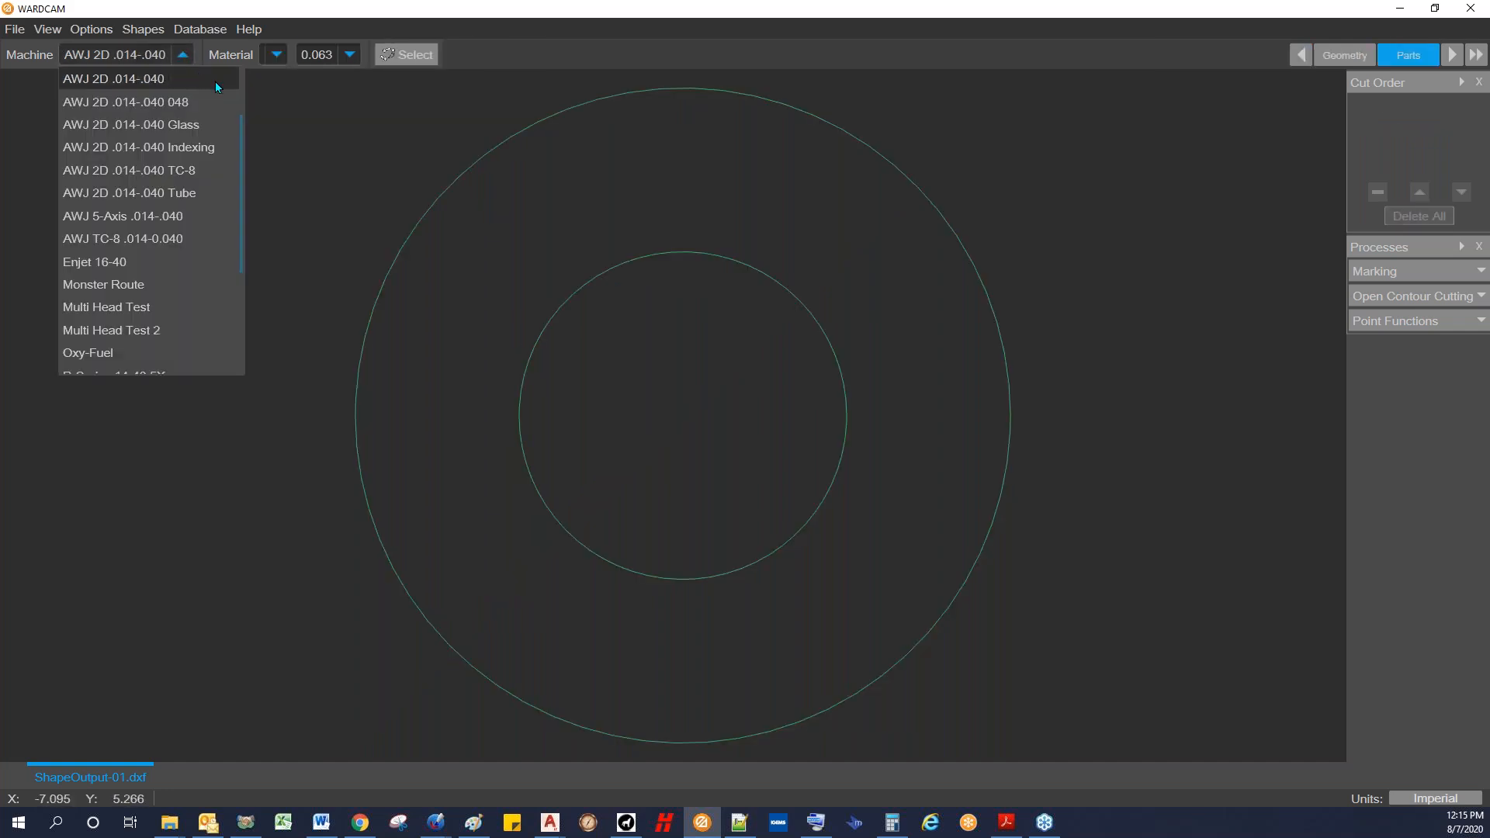
left_click_drag(242, 118, 240, 98)
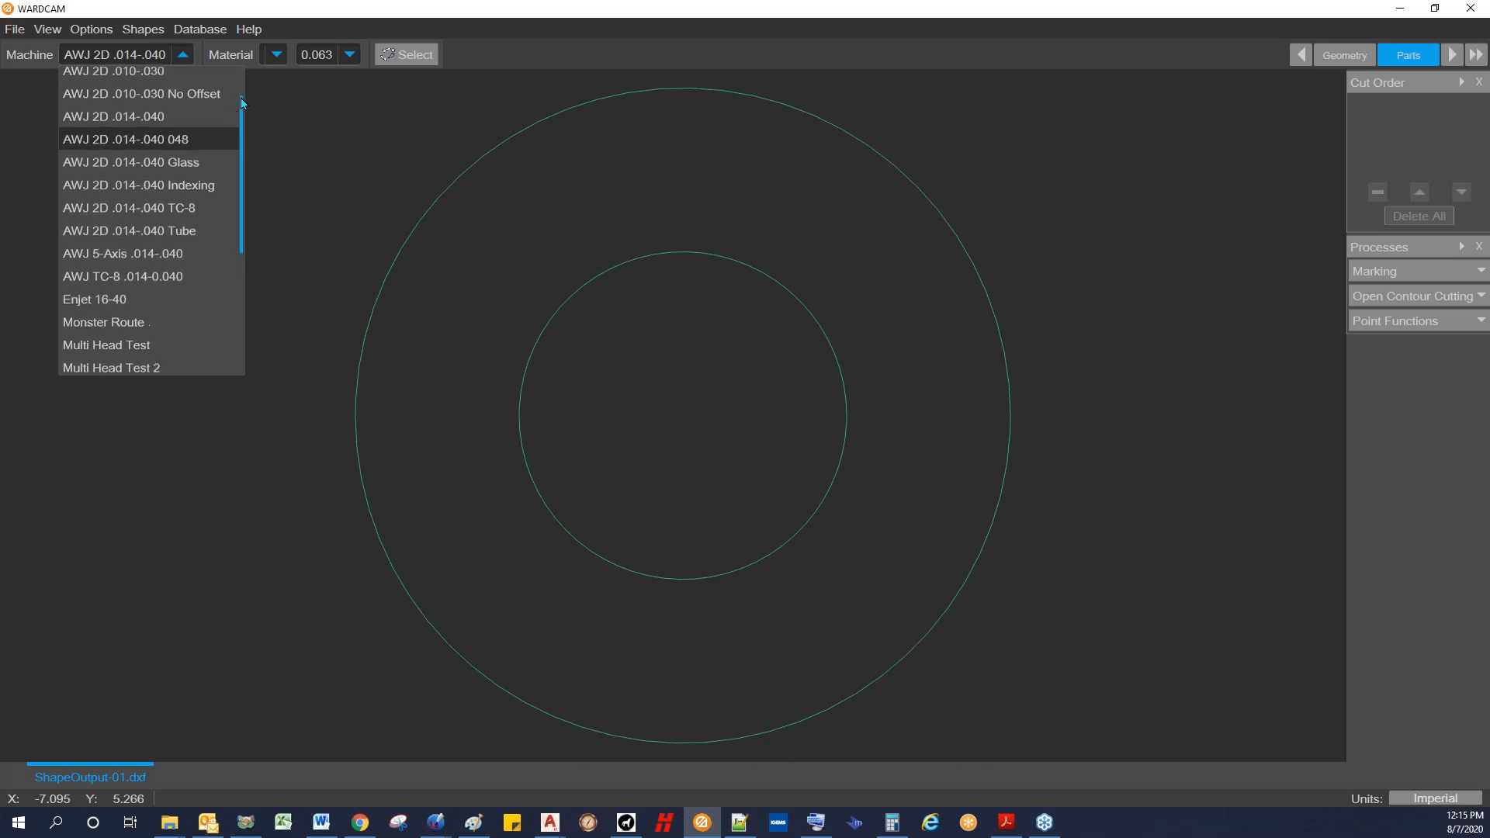
left_click(166, 81)
Step: Reload the ring geometry into the Parts stage and set its material to Aluminium (6061)
left_click(1345, 55)
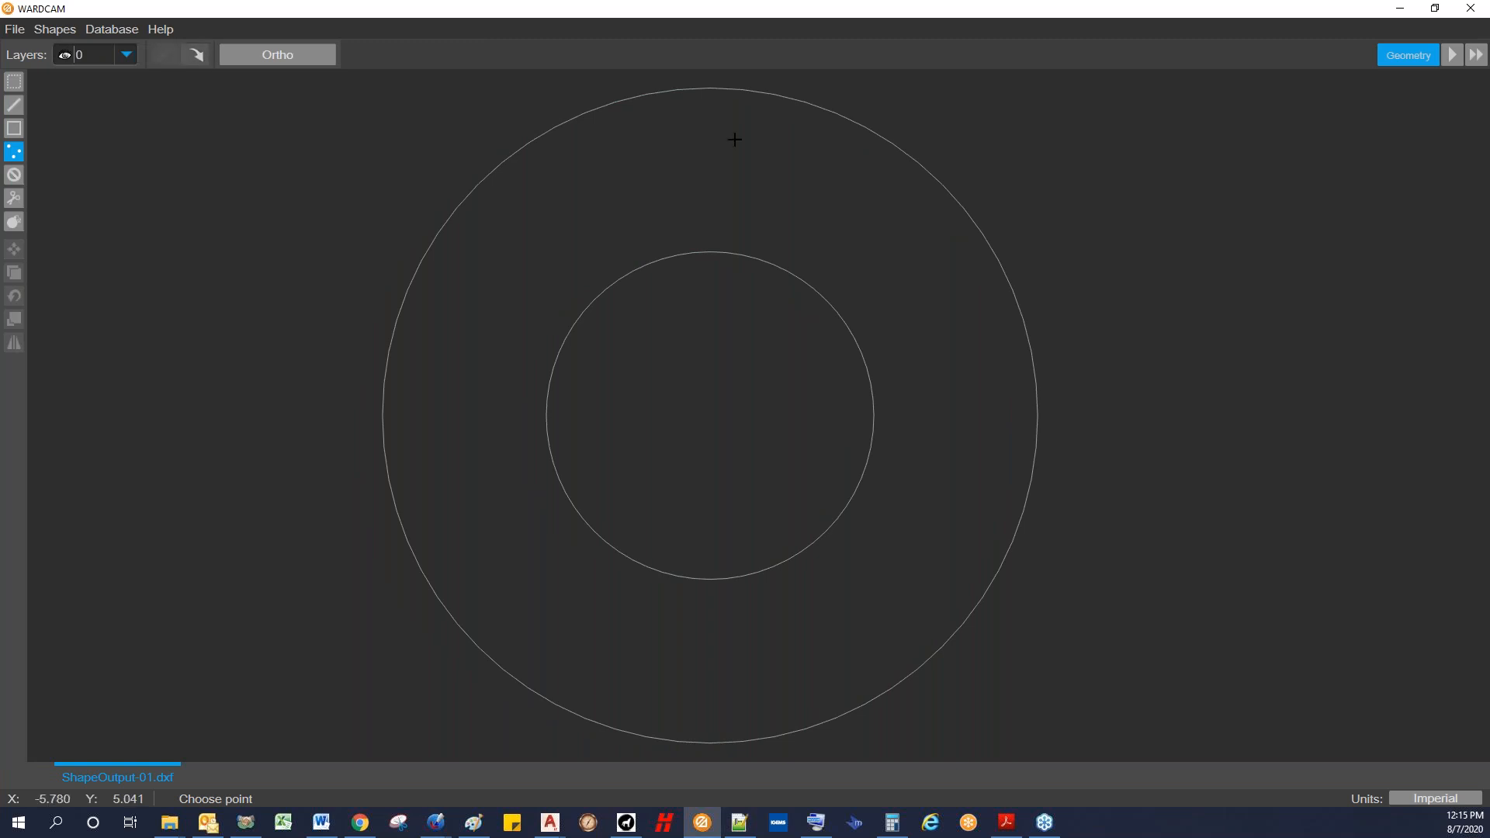
left_click(1450, 56)
scroll(565, 272, "down", 1)
middle_click_drag(460, 166, 348, 207)
left_click(315, 50)
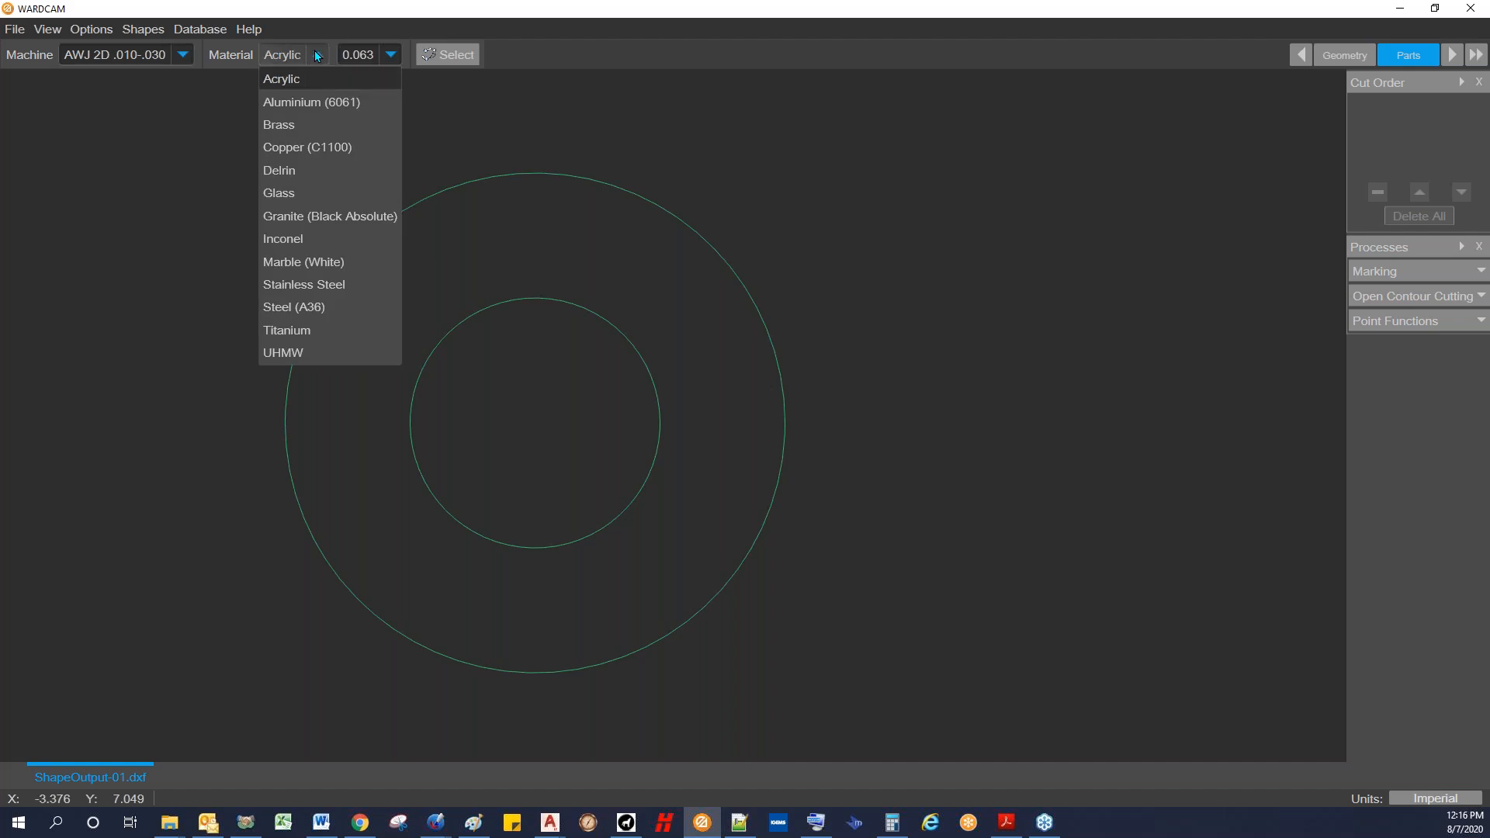
left_click(310, 103)
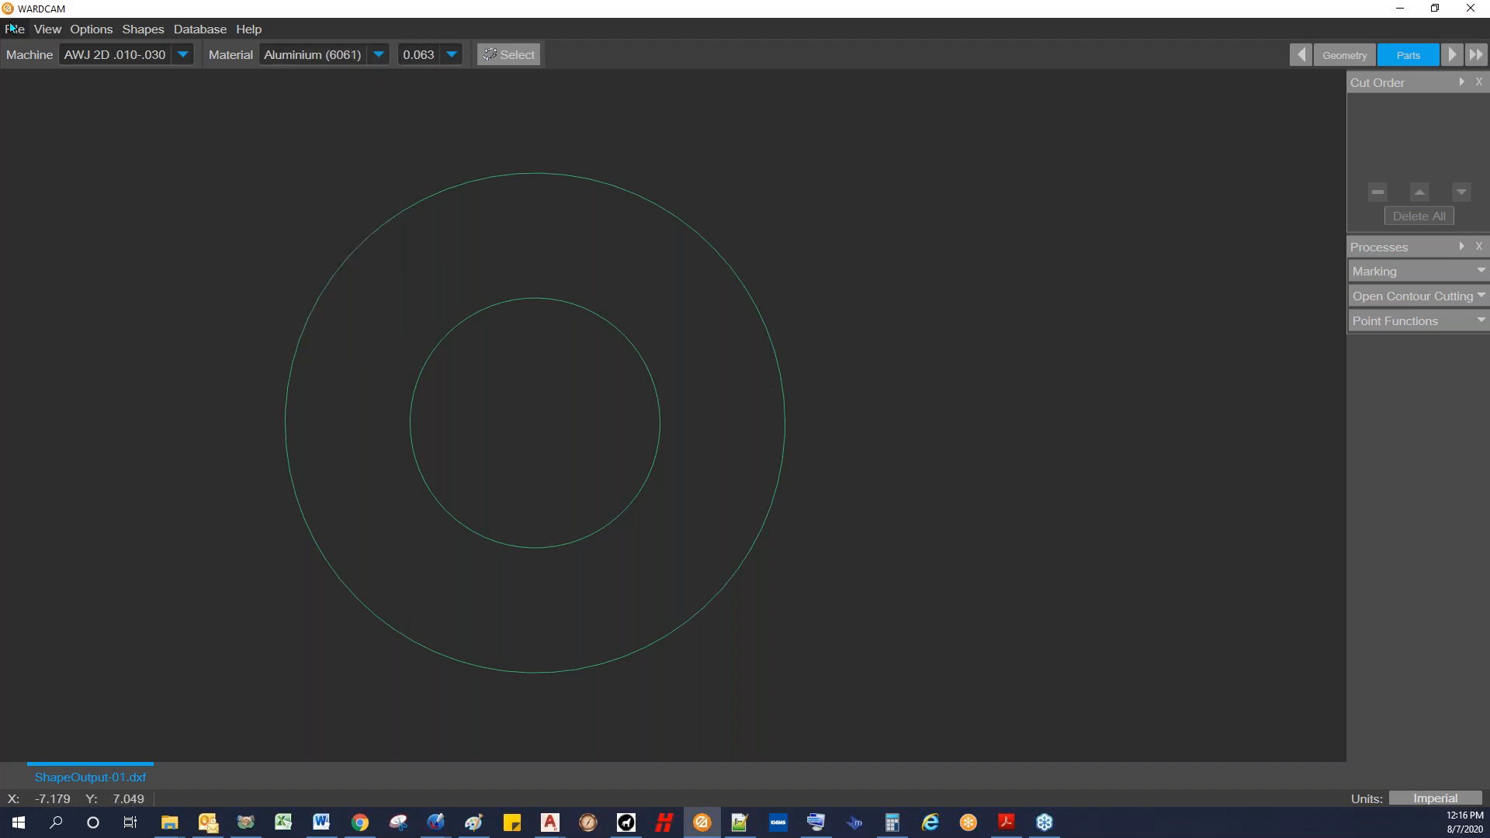
Step: Create a rectangle 4 in wide and 2 in high from the shape library
left_click(132, 28)
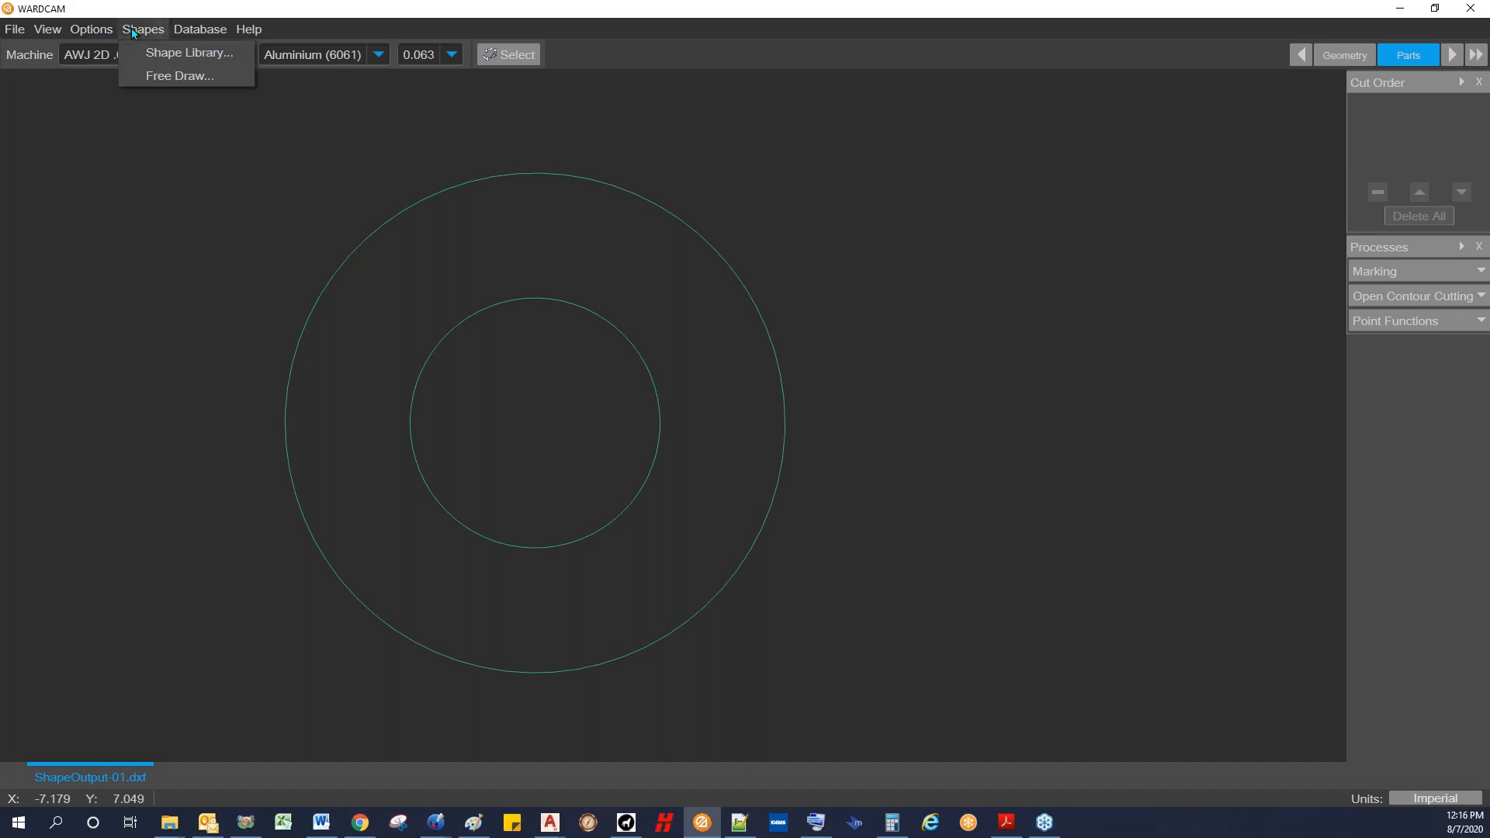
left_click(166, 56)
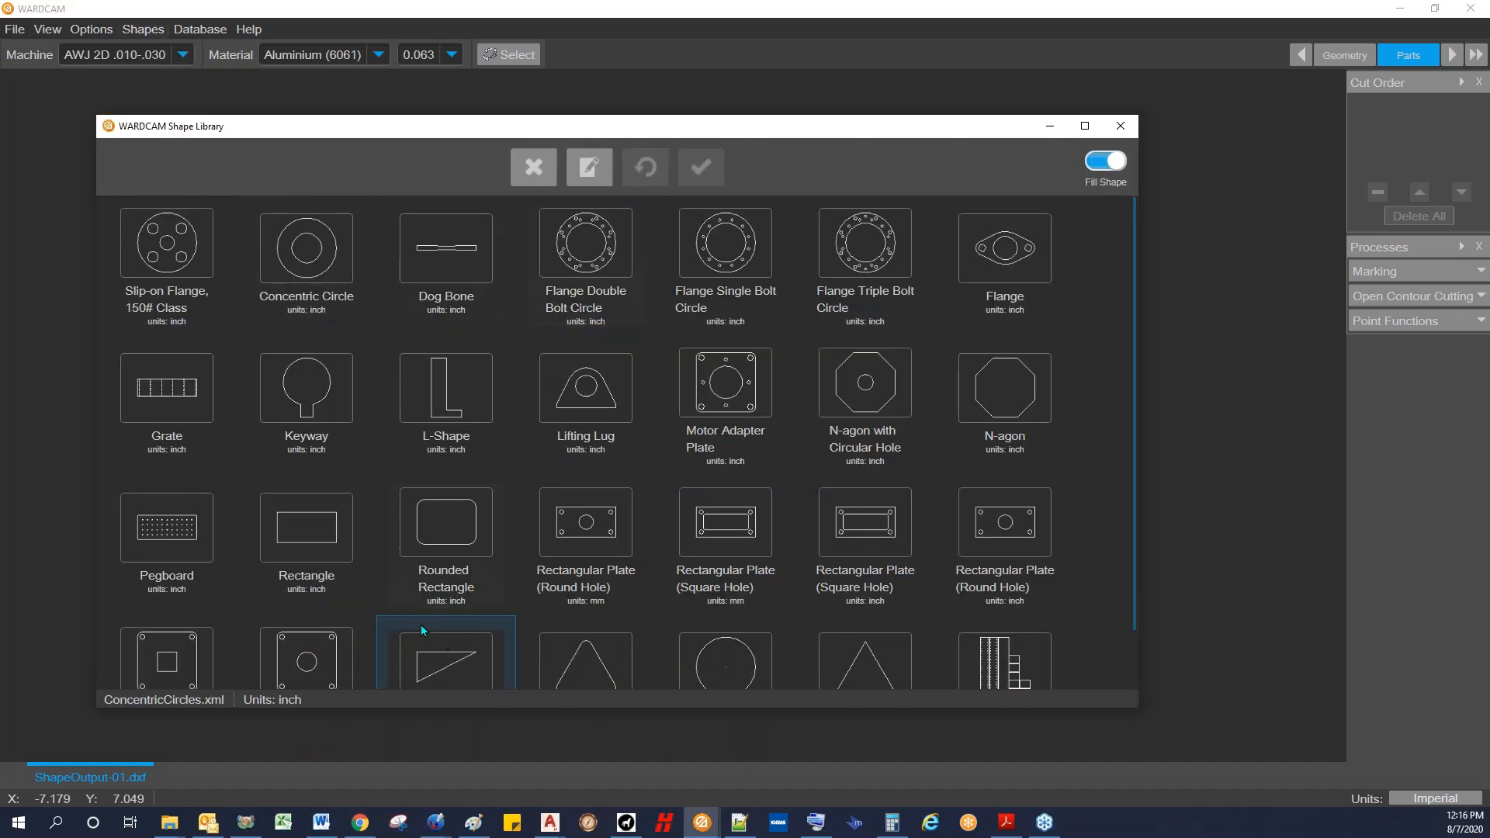
left_click(315, 523)
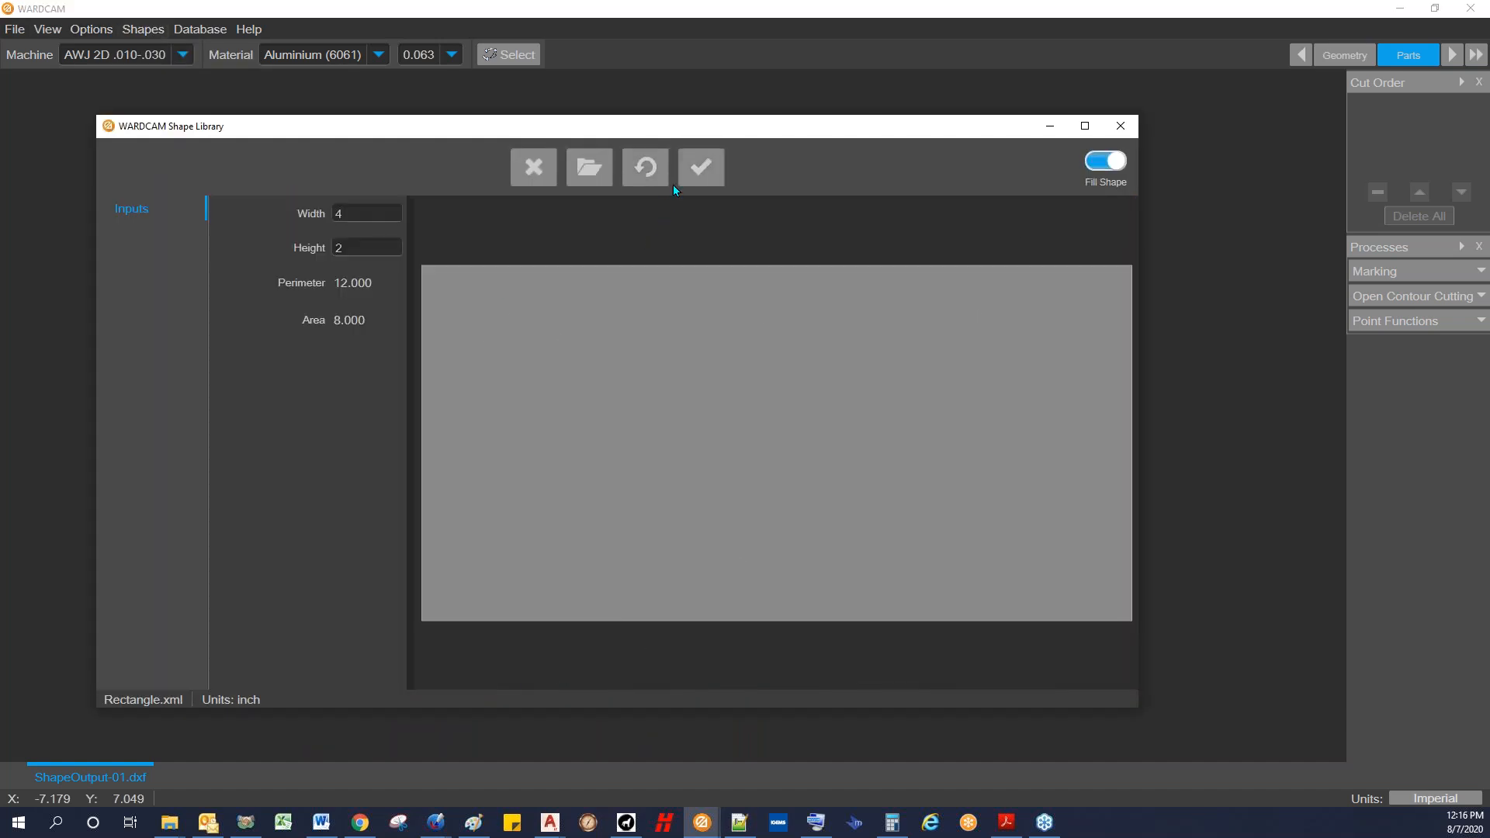
left_click(698, 169)
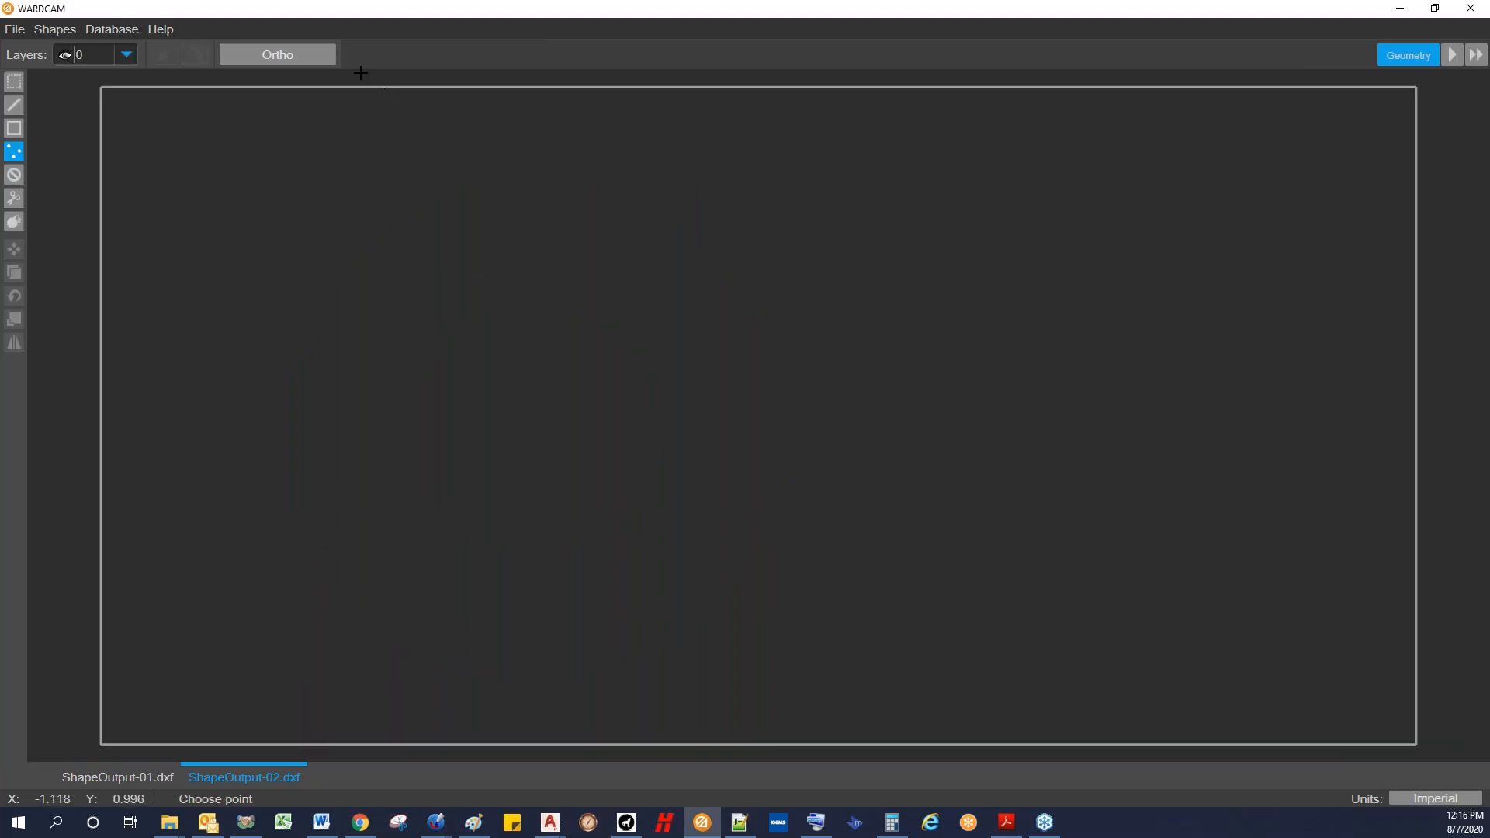
Step: Assign machine AWJ 2D .014-.040 to the rectangle and add its outside lead automatically in the Tool Path stage
left_click(1452, 57)
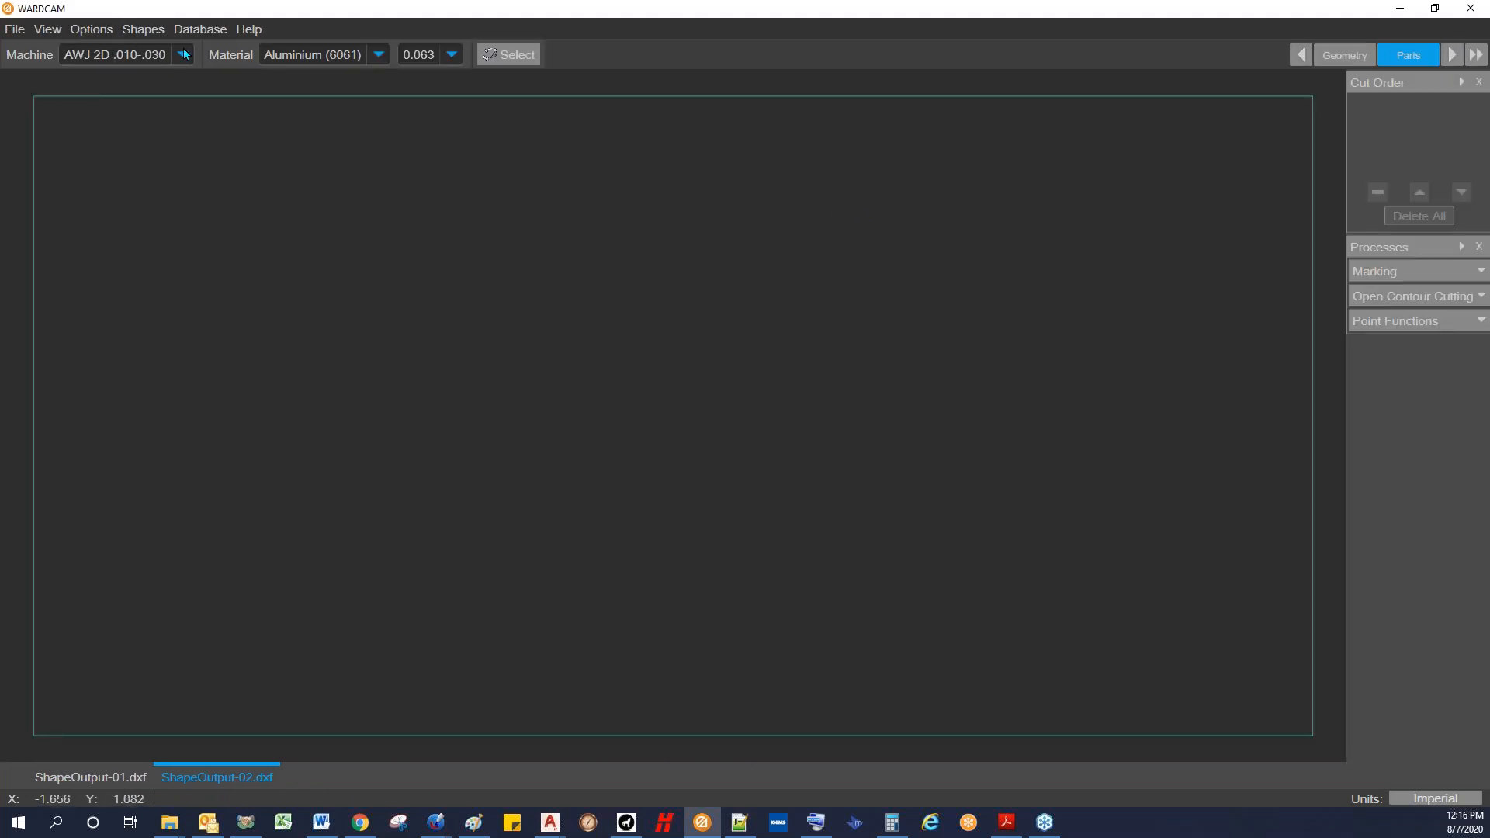
left_click(183, 53)
left_click(158, 128)
left_click(1453, 56)
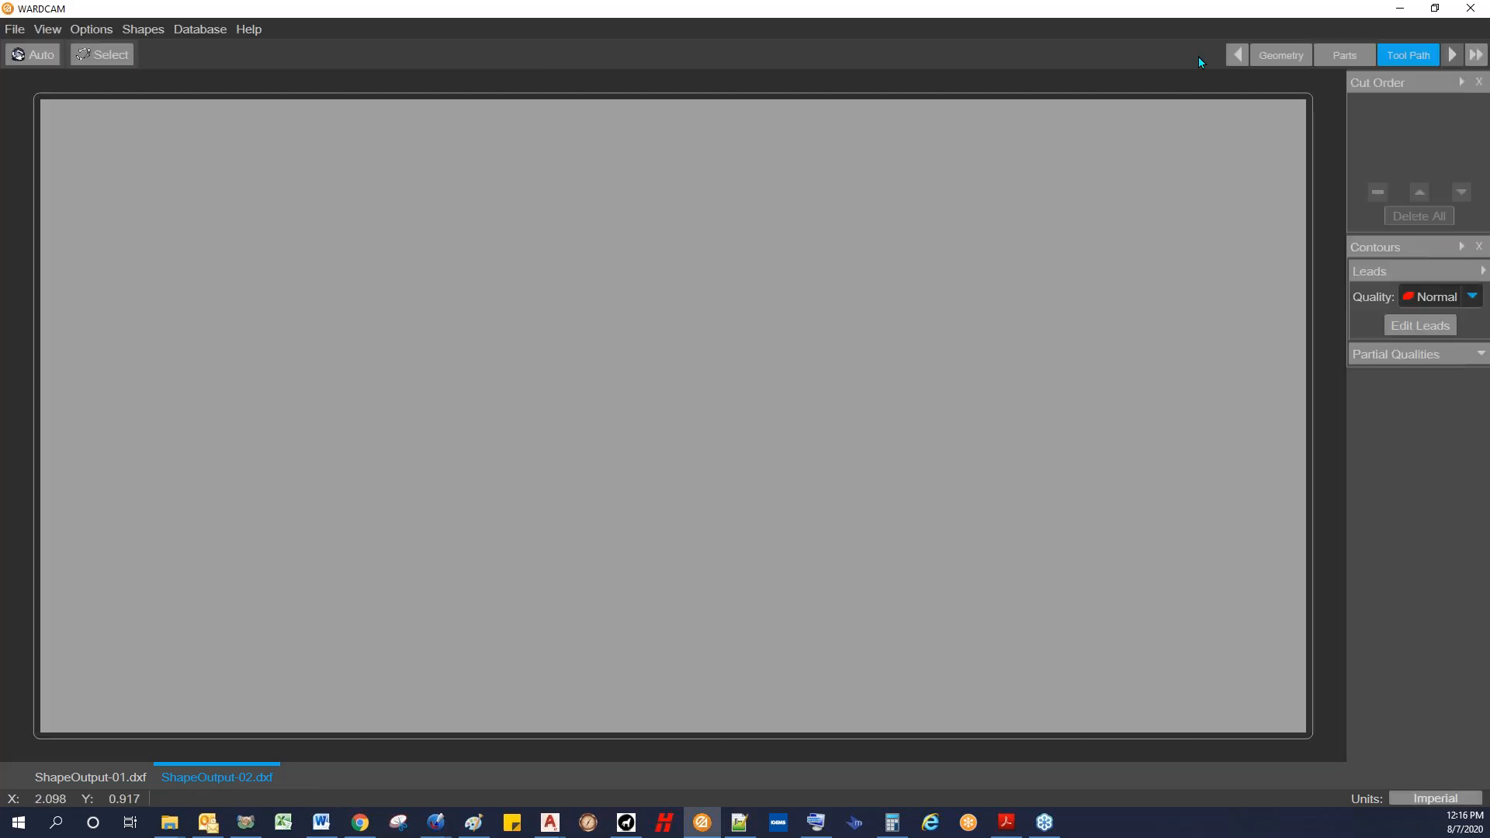
left_click(35, 56)
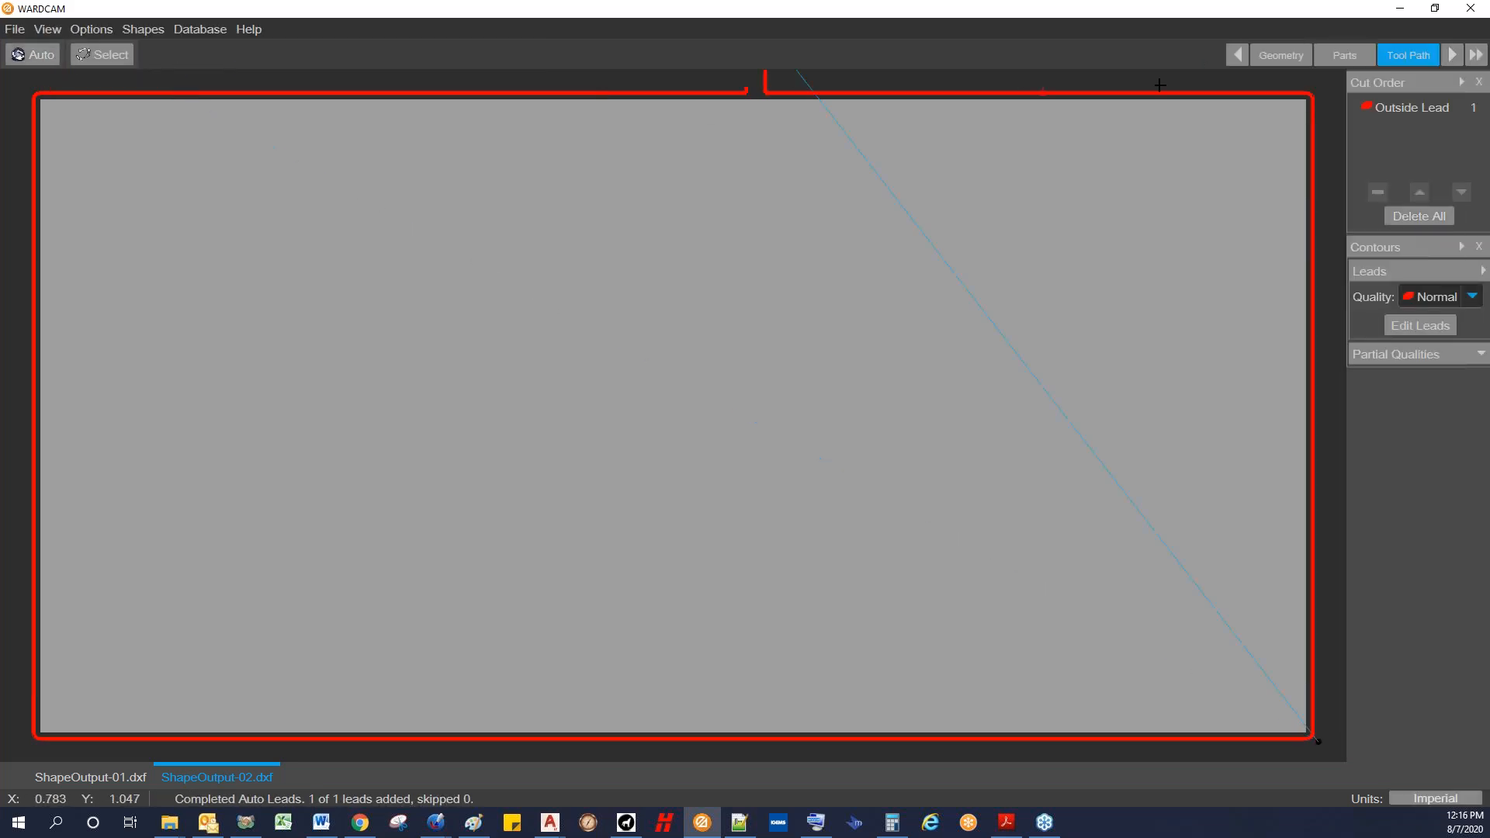
Step: Move the start point to the rectangle's lower-right corner at X 2.000, Y -1.000 and post the program as ShapeOutput-02.cnc
left_click(1453, 55)
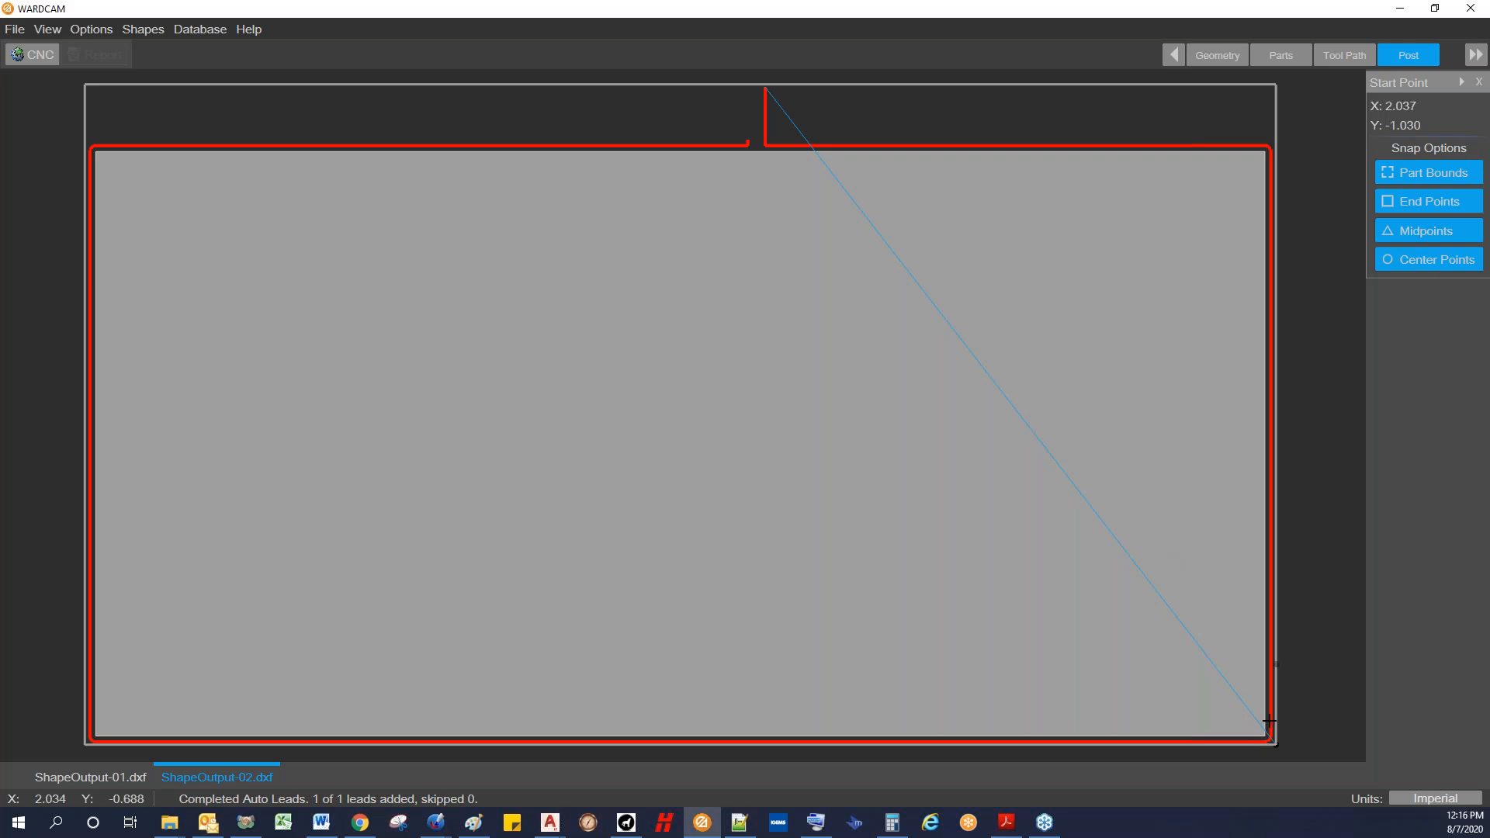
scroll(968, 452, "up", 5)
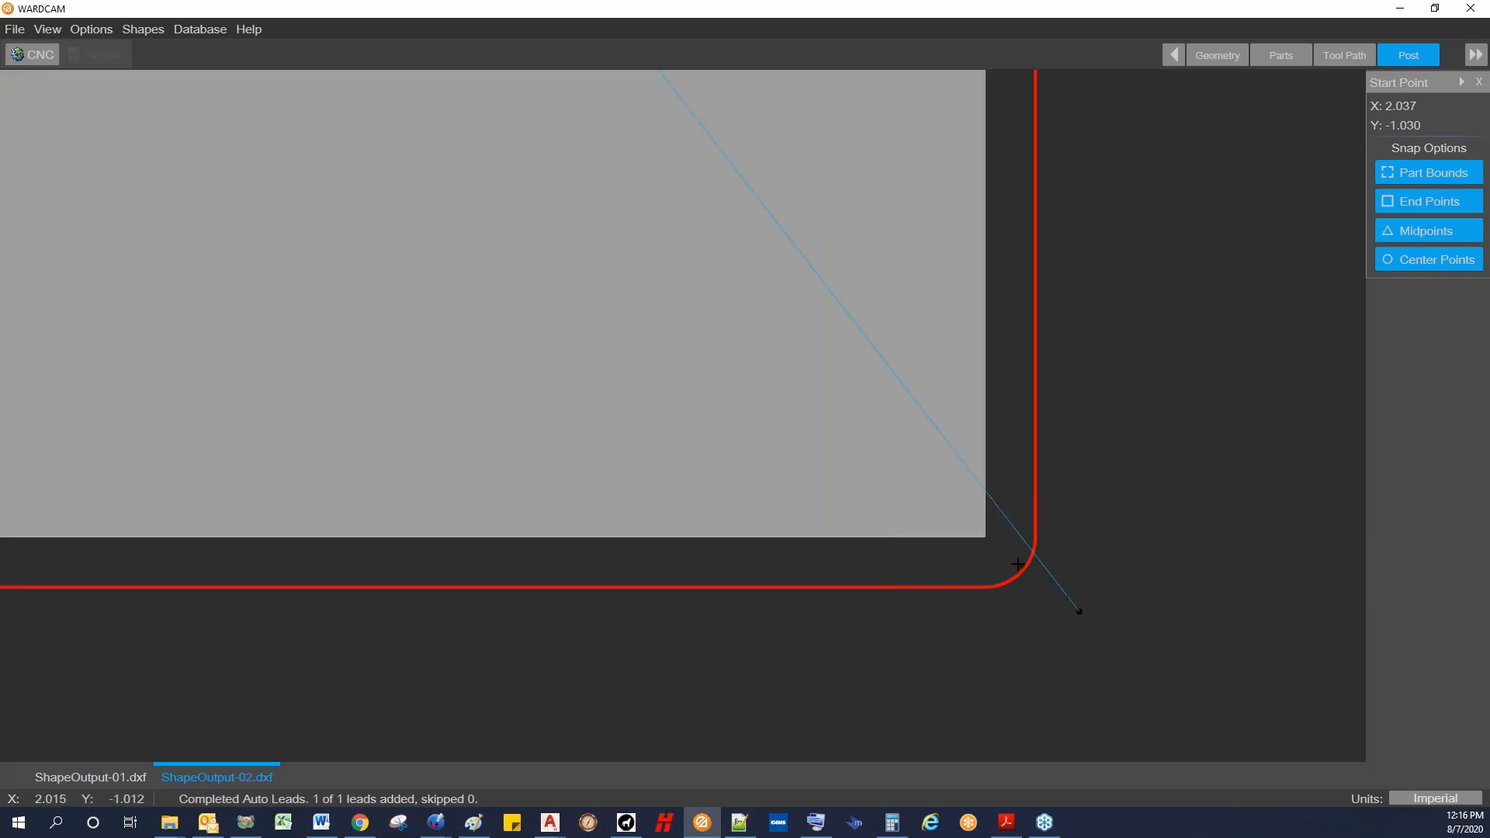
left_click(985, 538)
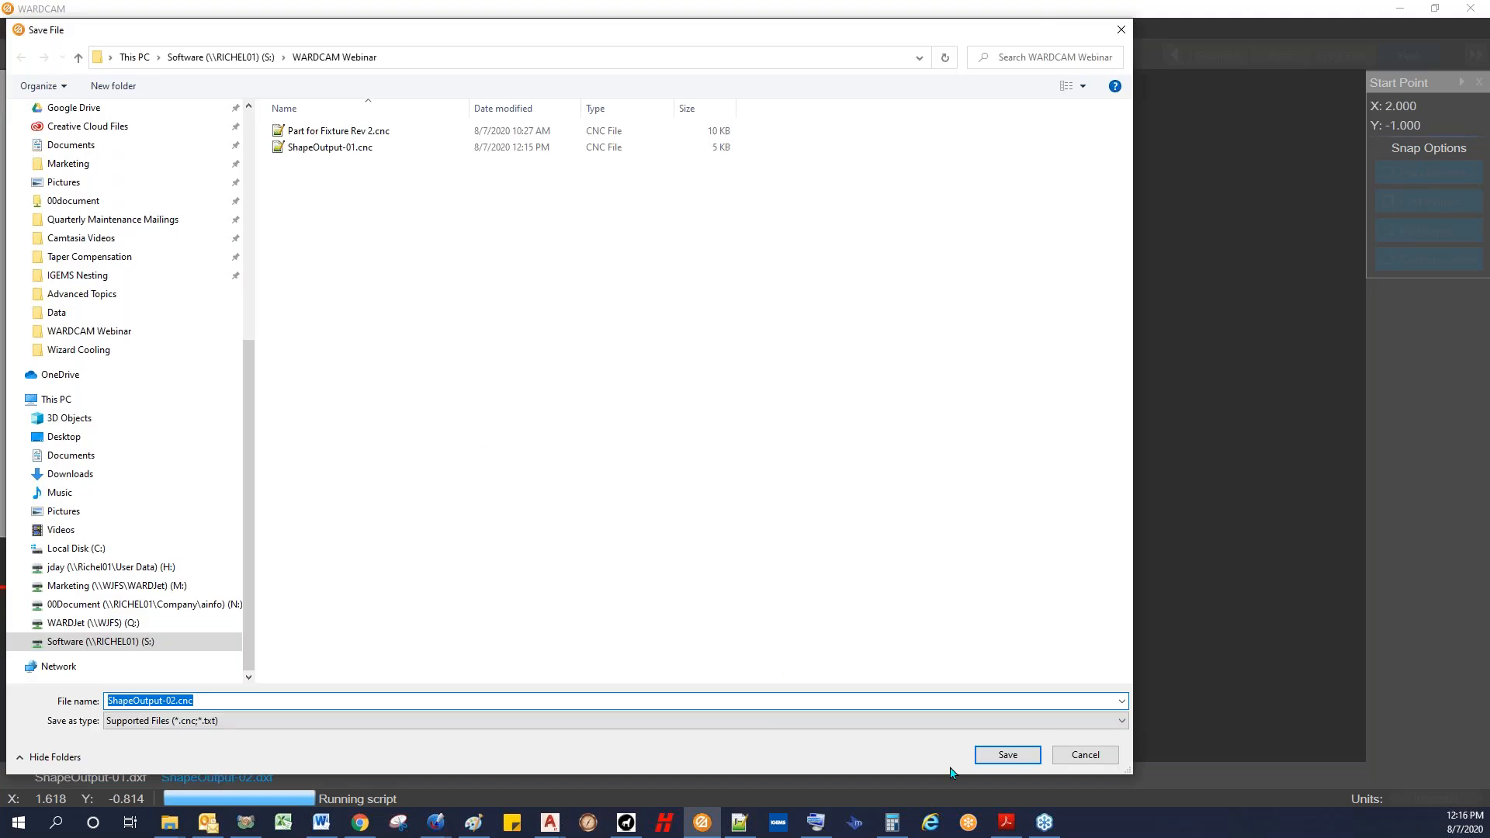
left_click(1007, 754)
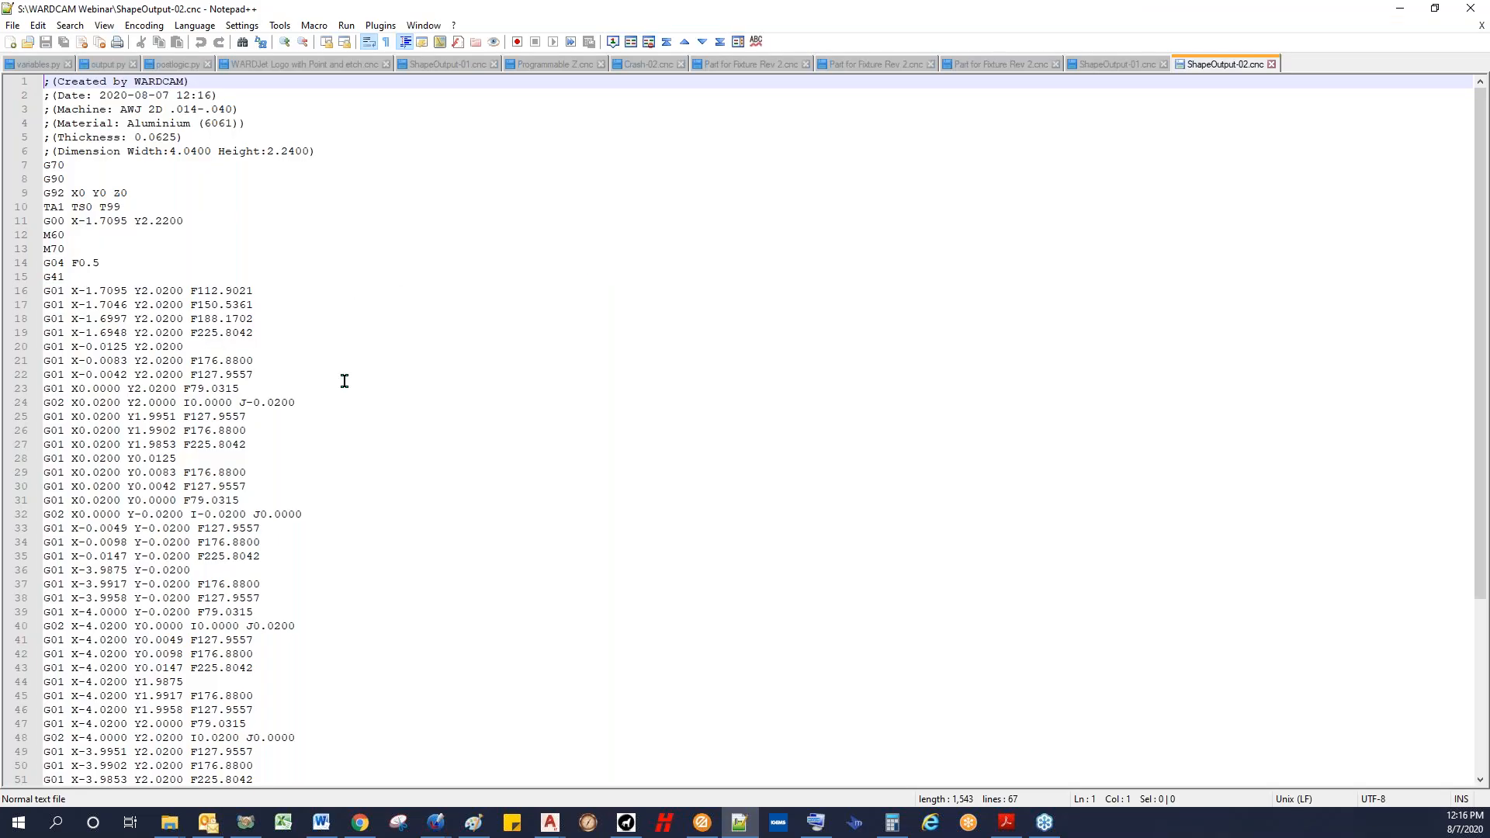
Step: Examine the offset X and Y coordinates of the rectangle's moves in ShapeOutput-02.cnc, and return to WARDCAM
left_click(175, 306)
left_click(163, 292)
left_click_drag(156, 291, 182, 290)
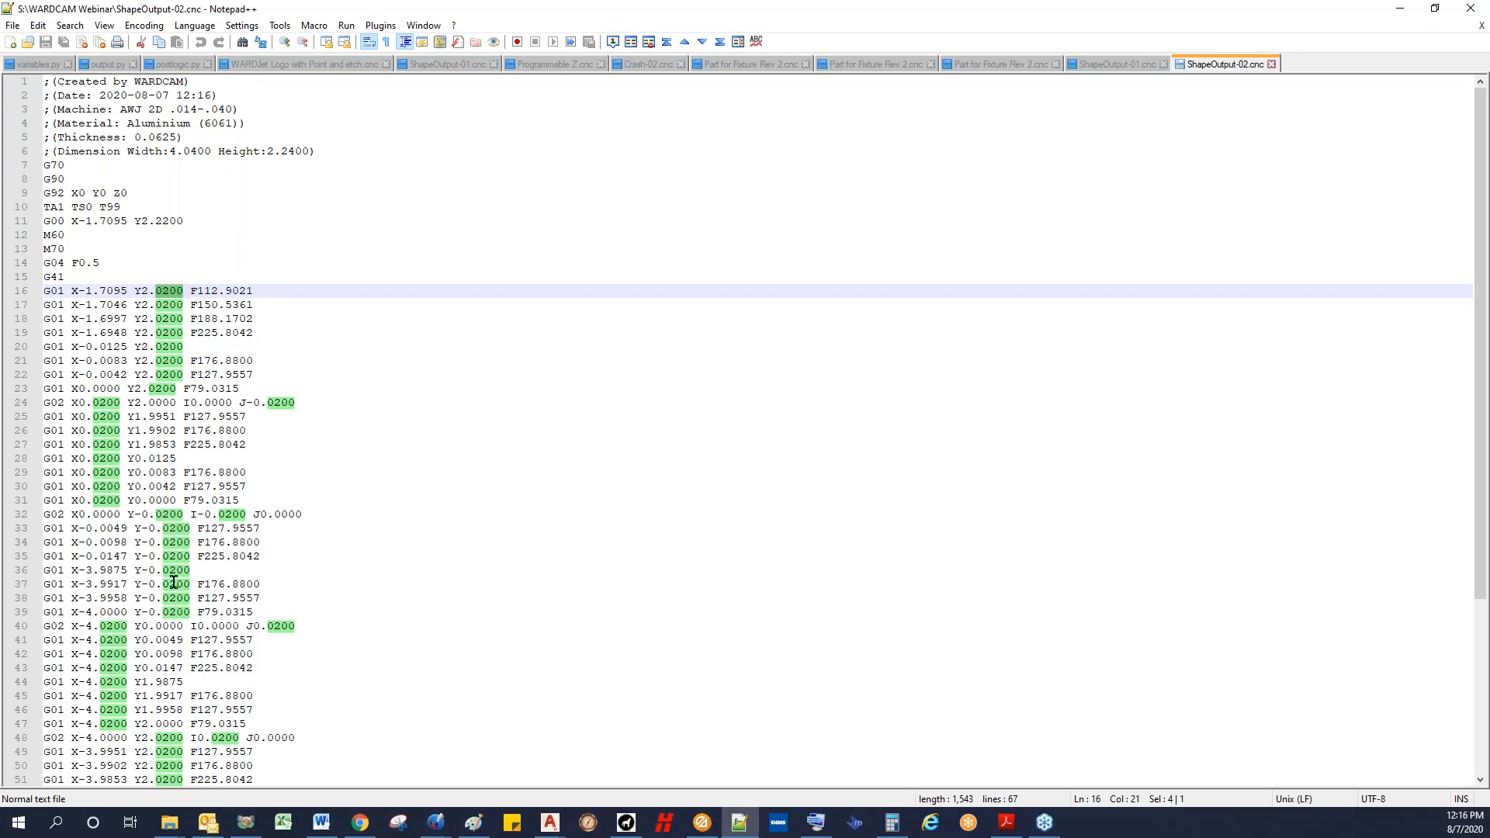
left_click(113, 627)
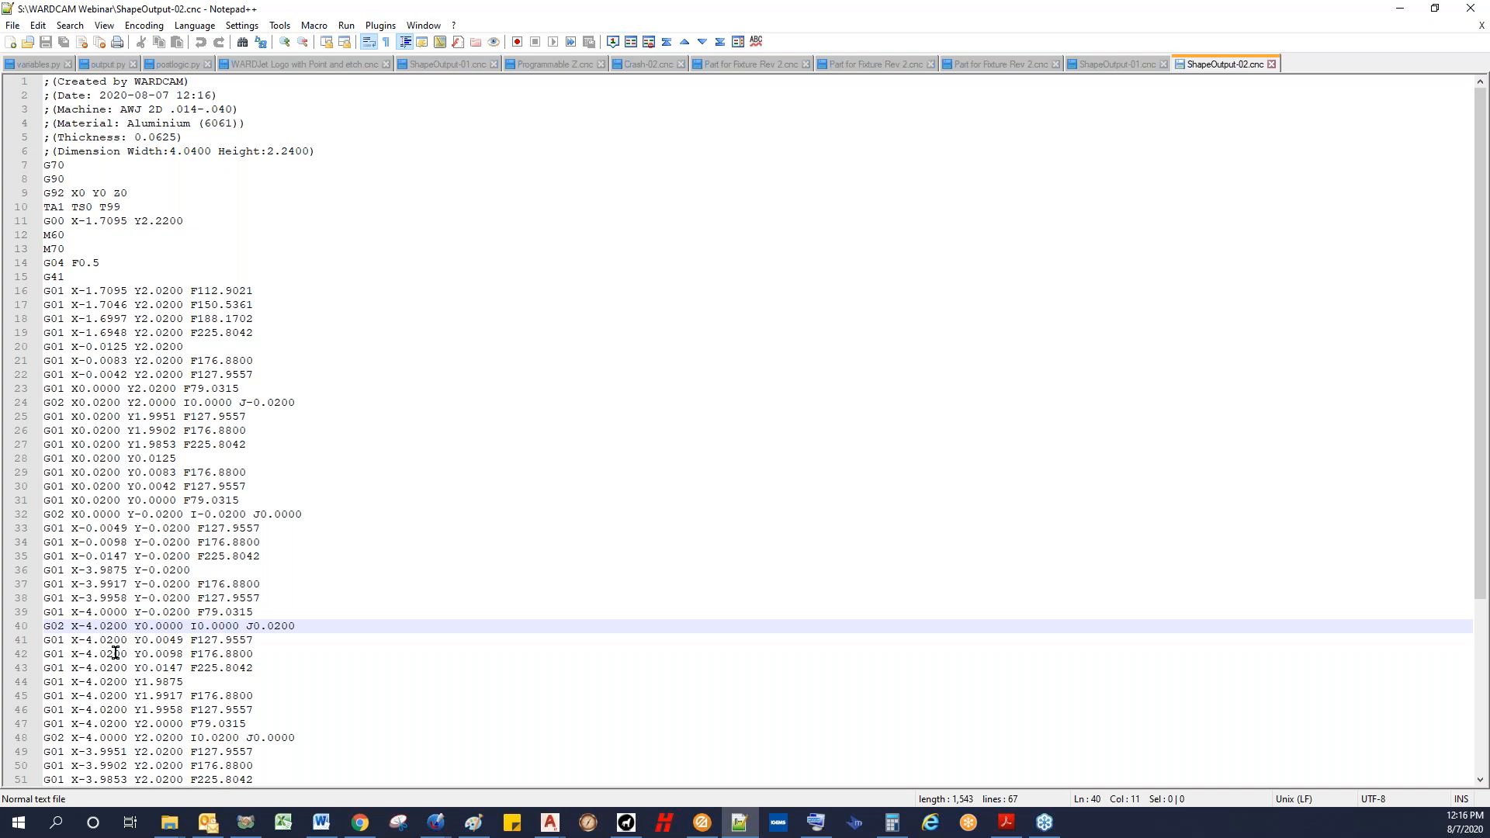
left_click(1398, 9)
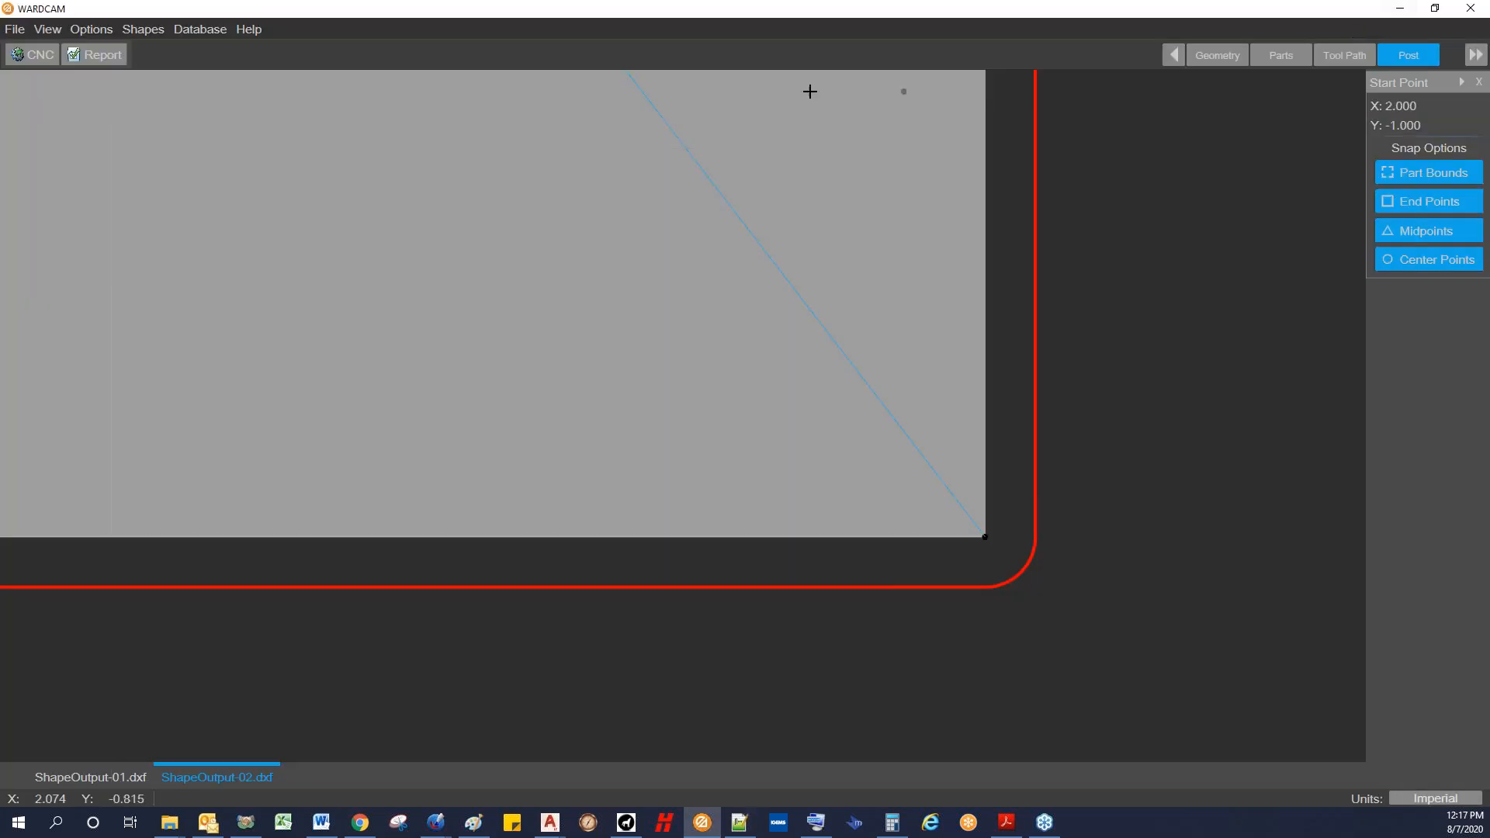
Step: Set machine AWJ 2D .014-.040's nozzle to 0.045 in and its max nozzle diameter to 0.047 in, and save the machine database
scroll(894, 244, "down", 3)
scroll(495, 269, "up", 1)
scroll(462, 336, "down", 4)
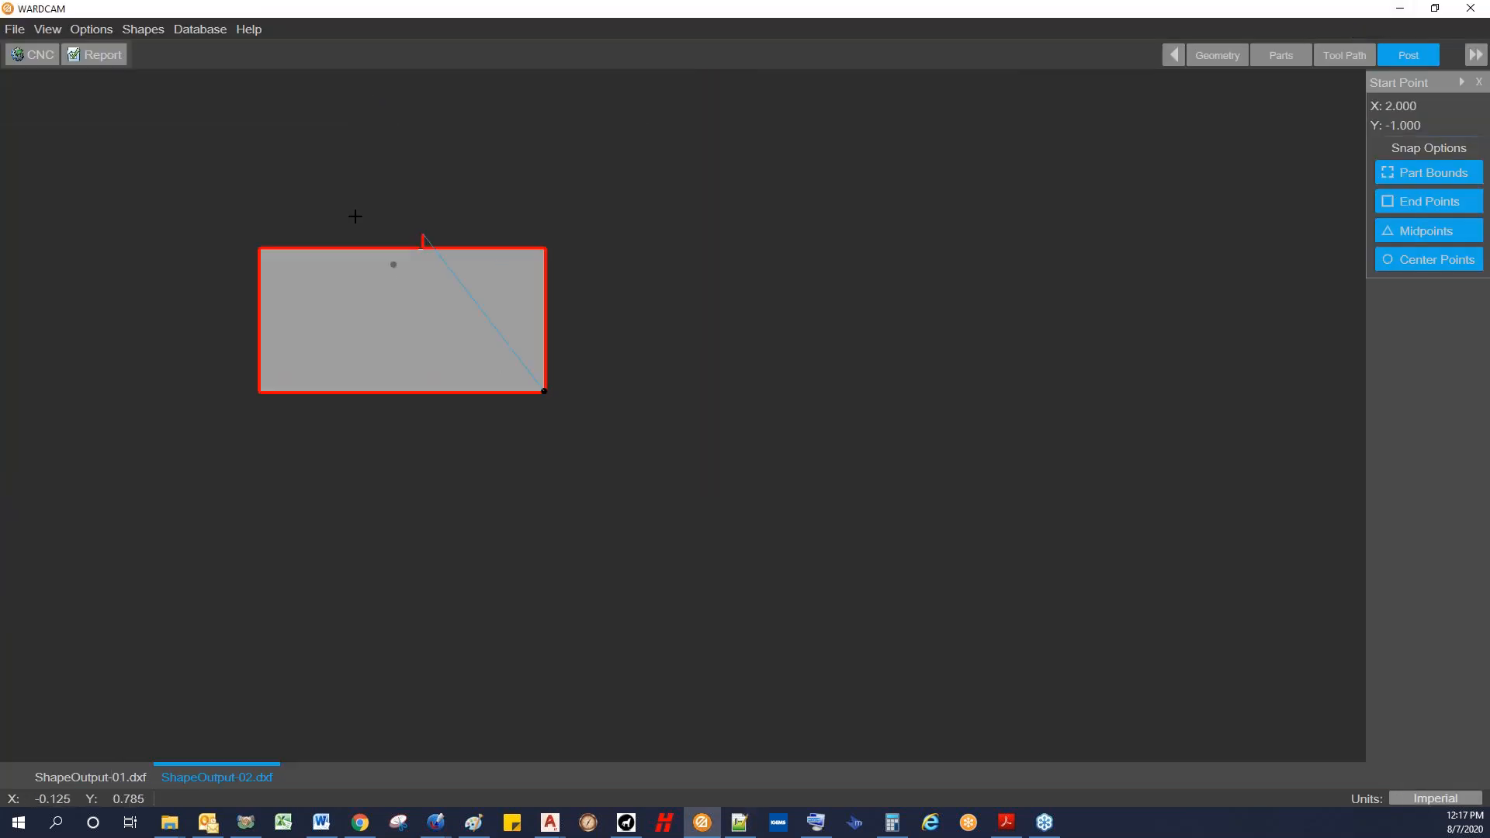
left_click(211, 31)
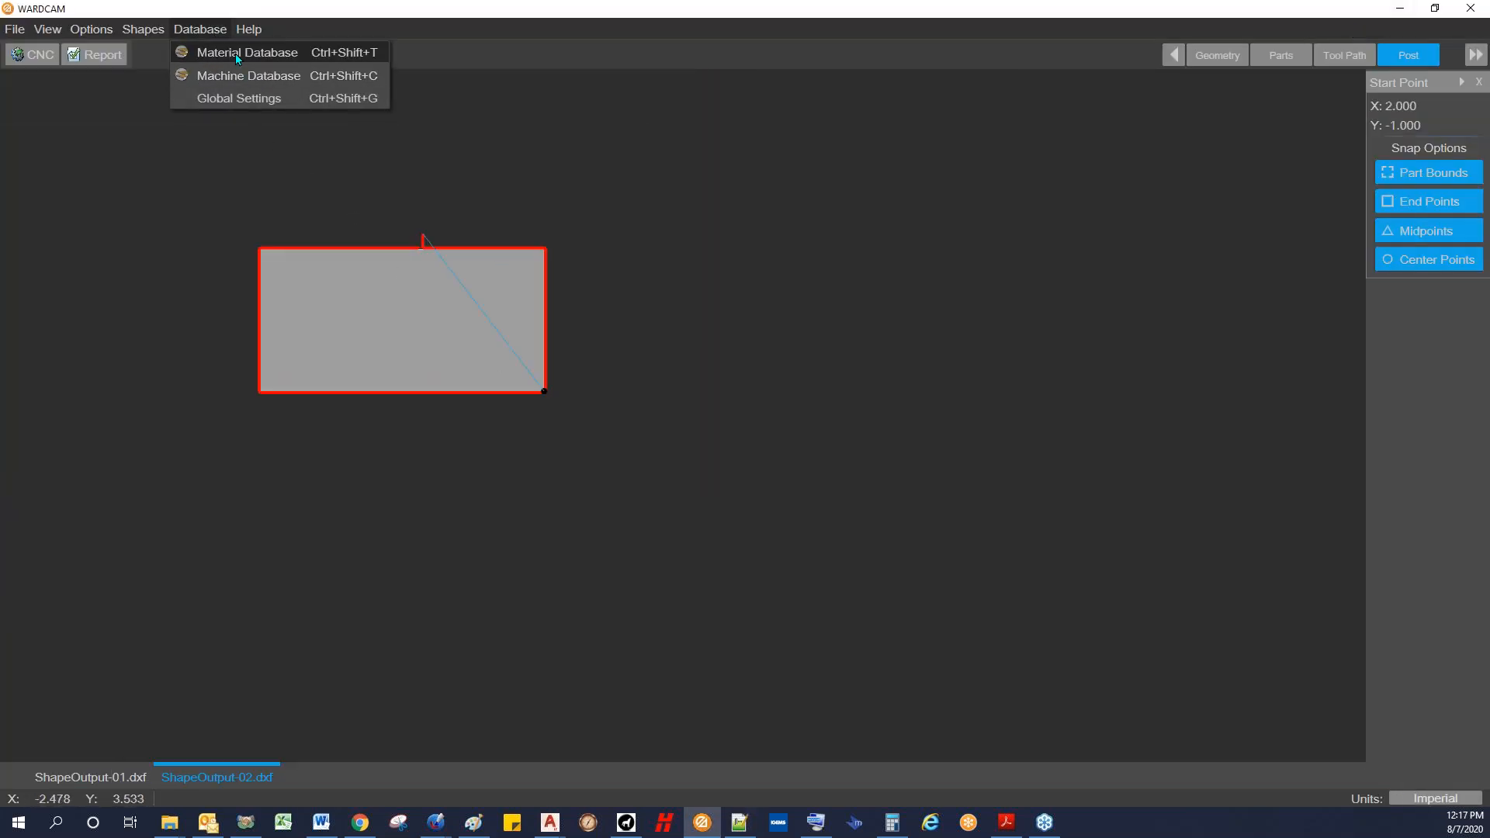
left_click(235, 74)
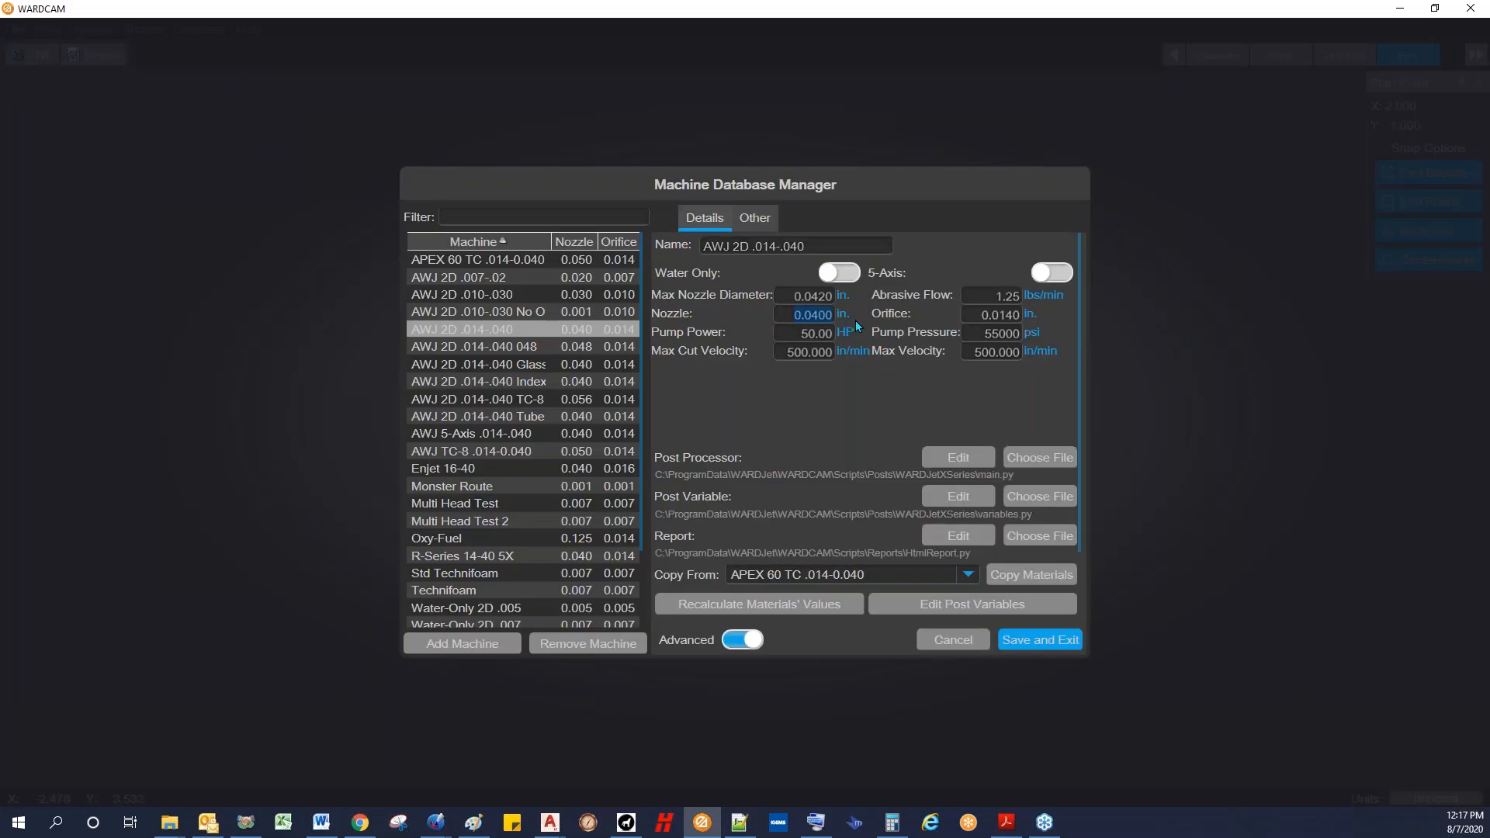
type(".078")
key("BackSpace")
key("BackSpace")
type("45.047")
left_click(1027, 641)
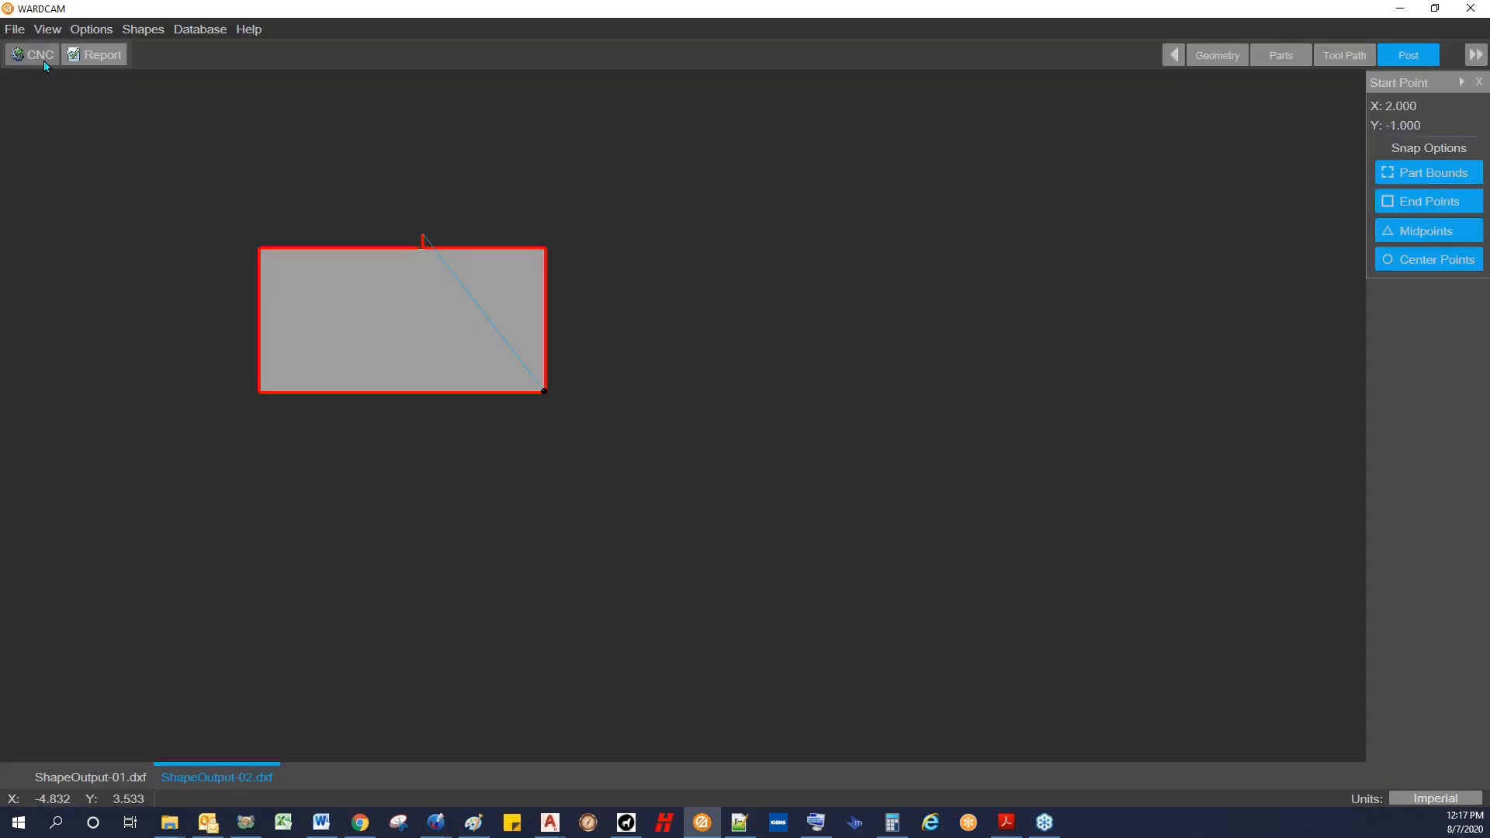
Step: Post the rectangle over the existing ShapeOutput-02.cnc, check the offset digits in its Y coordinates, and return to WARDCAM
left_click(39, 55)
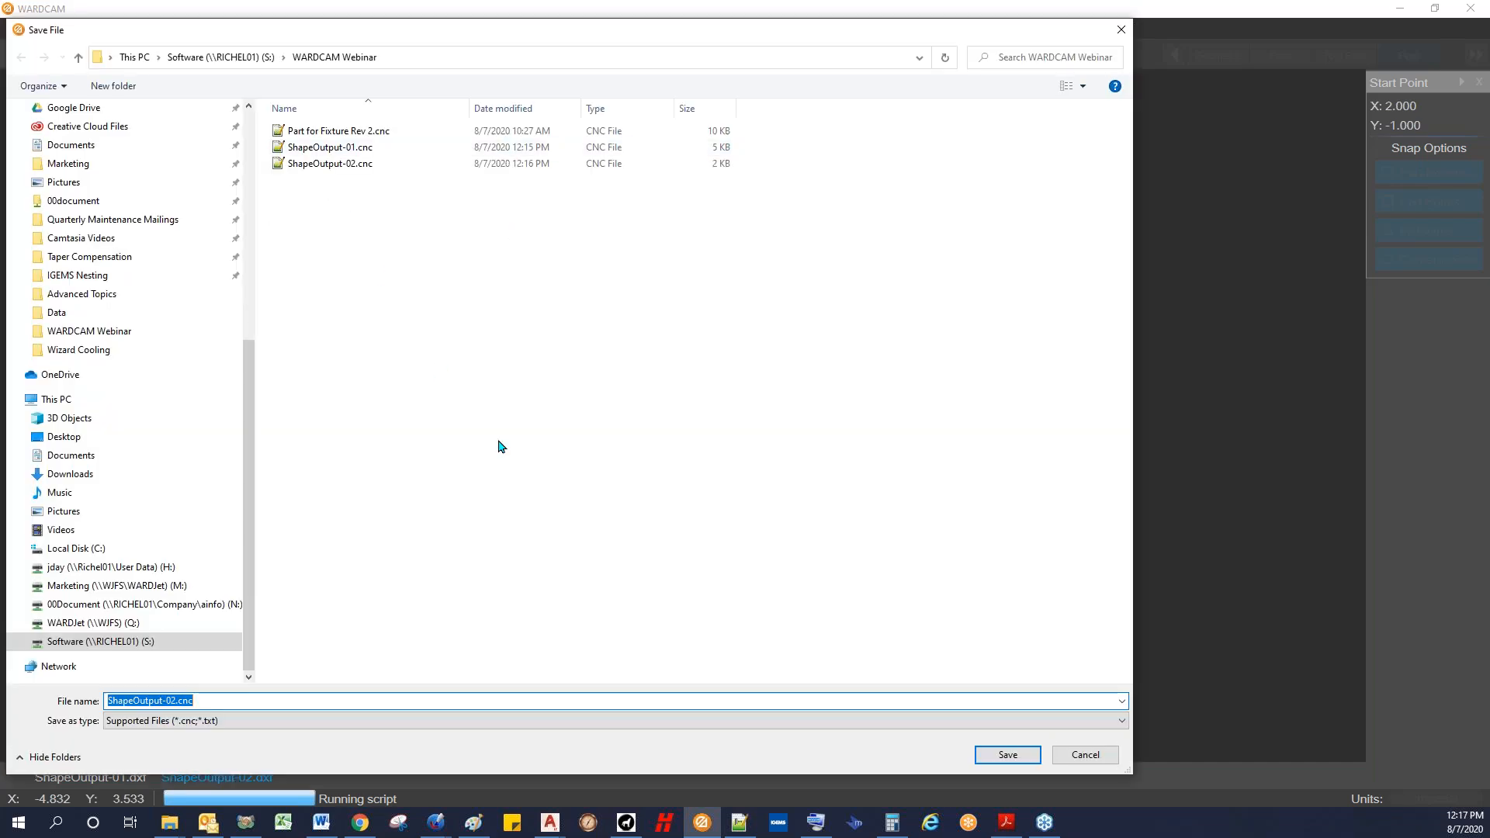
left_click(1007, 754)
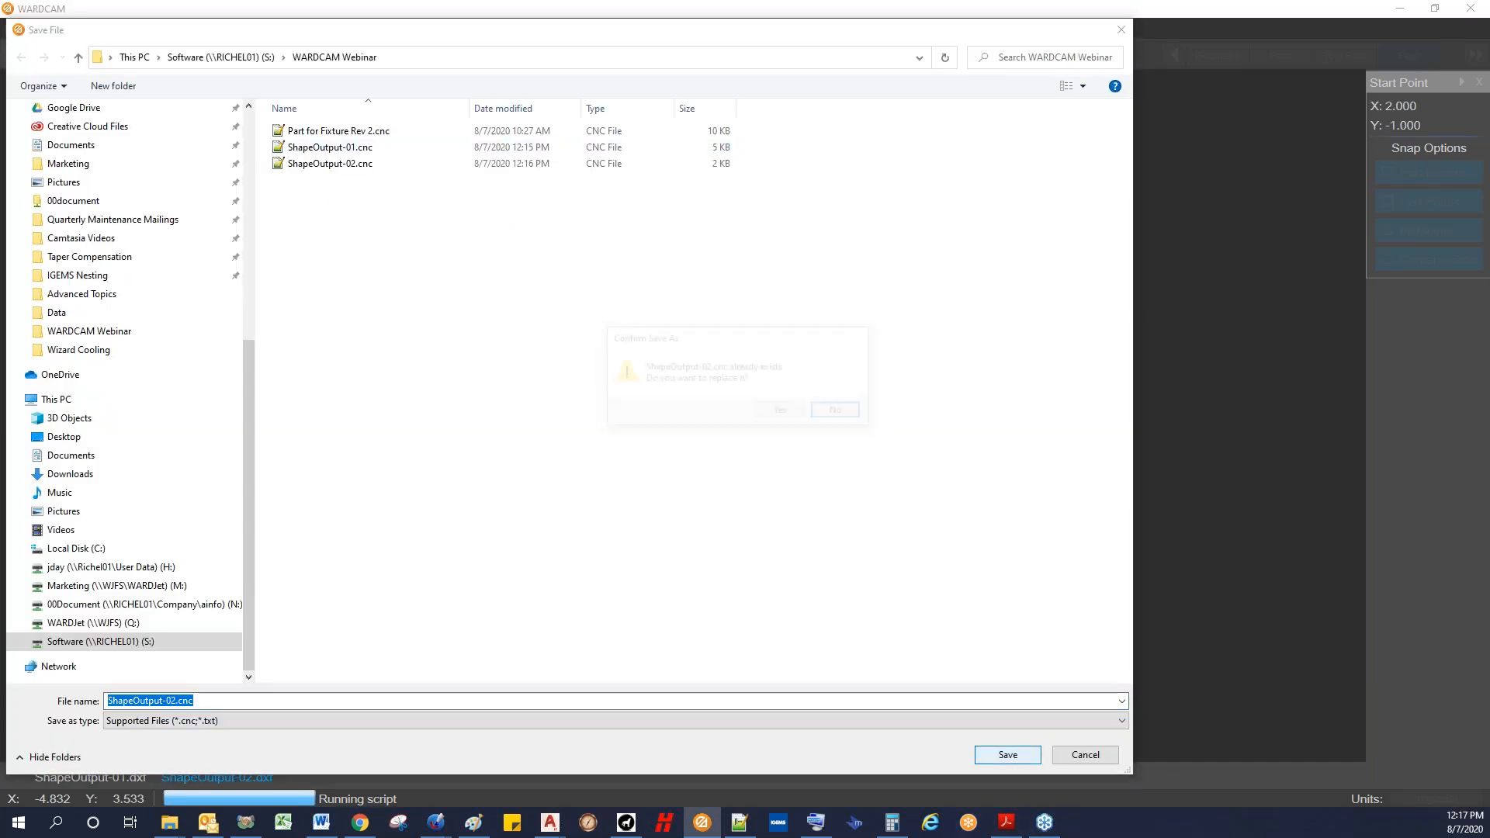
left_click(784, 412)
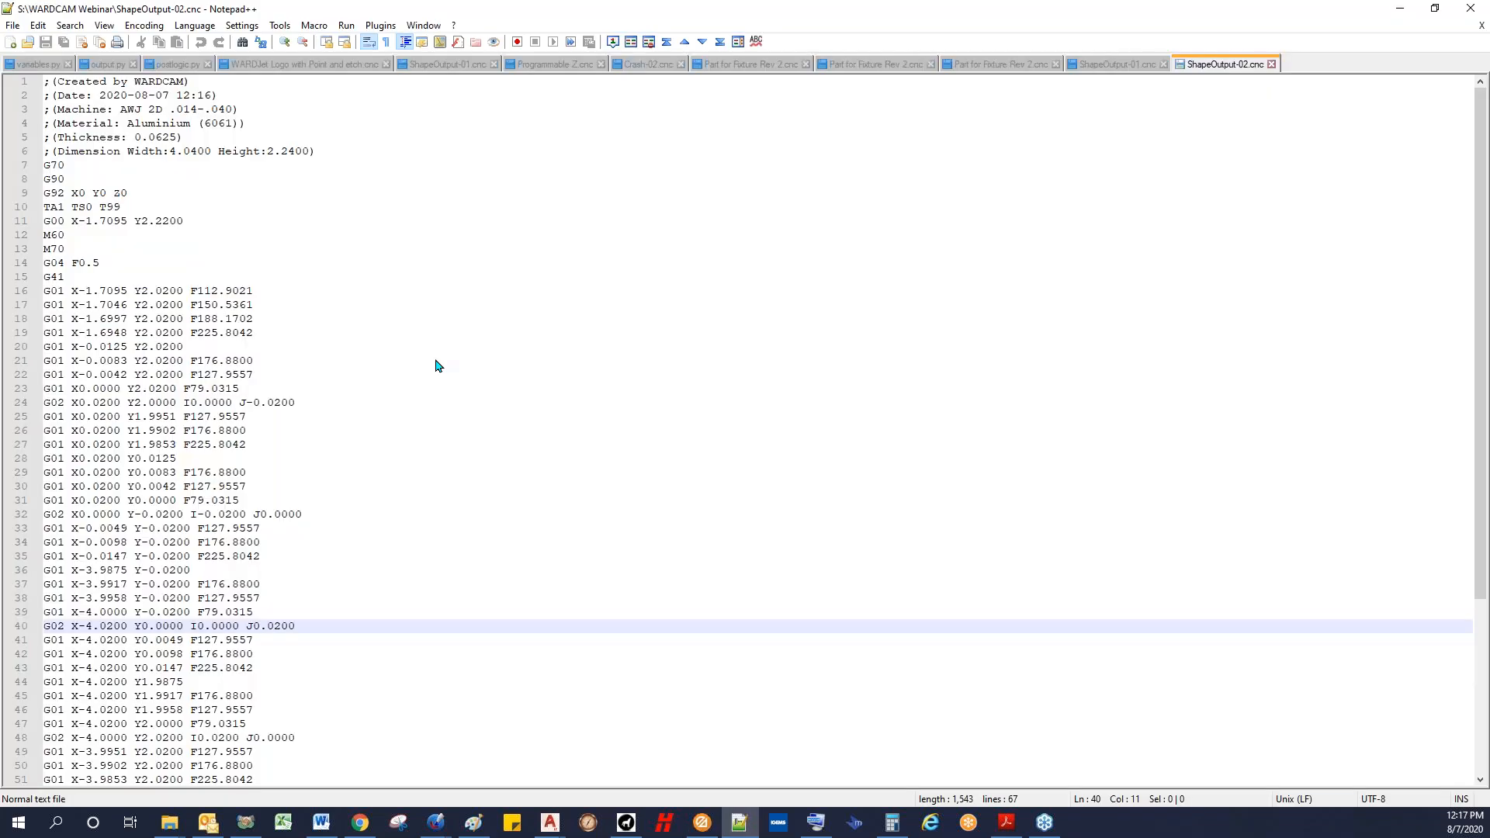
double_click(155, 291)
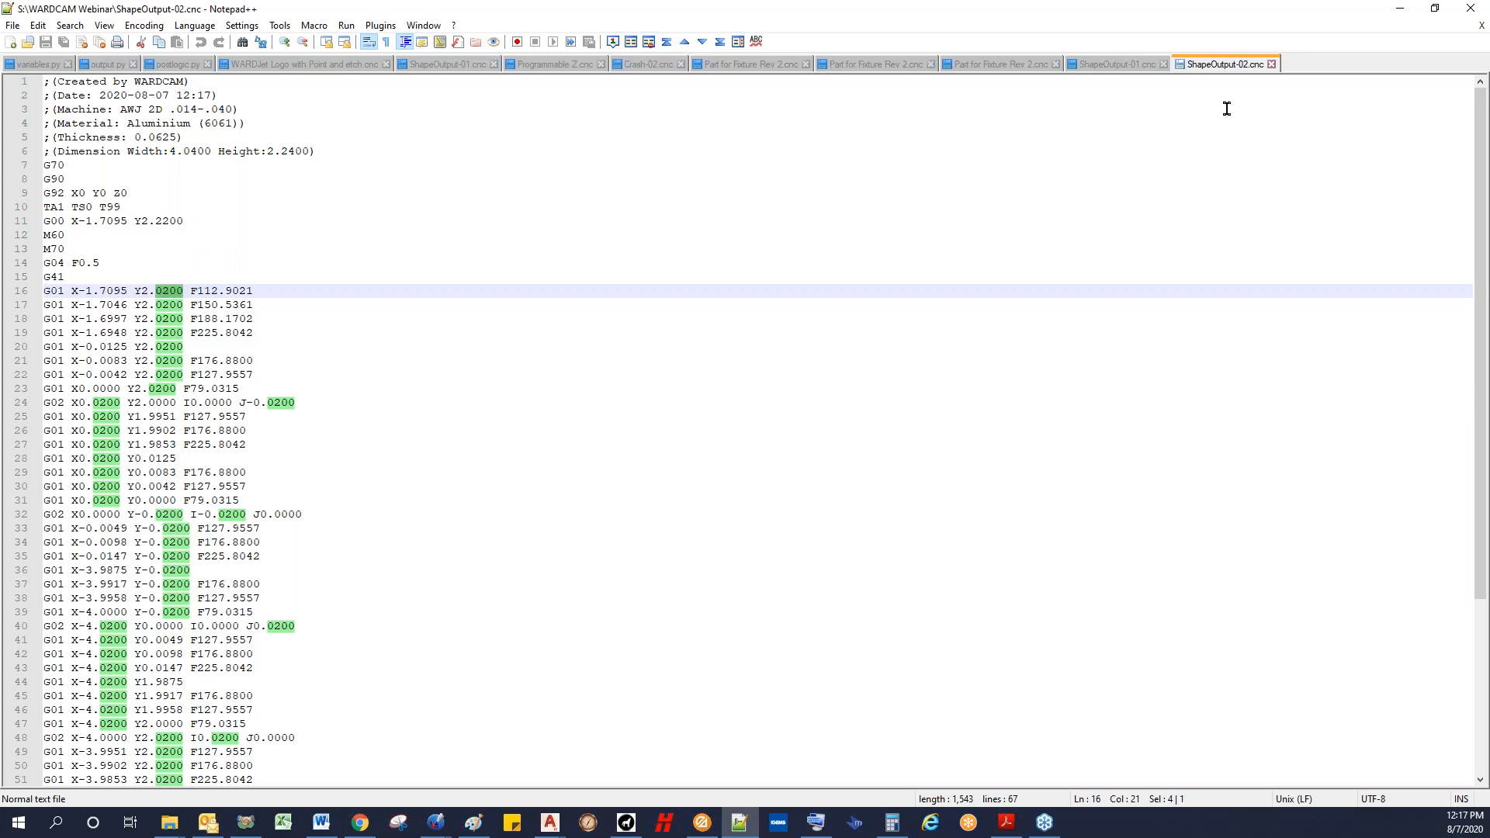
left_click(1400, 8)
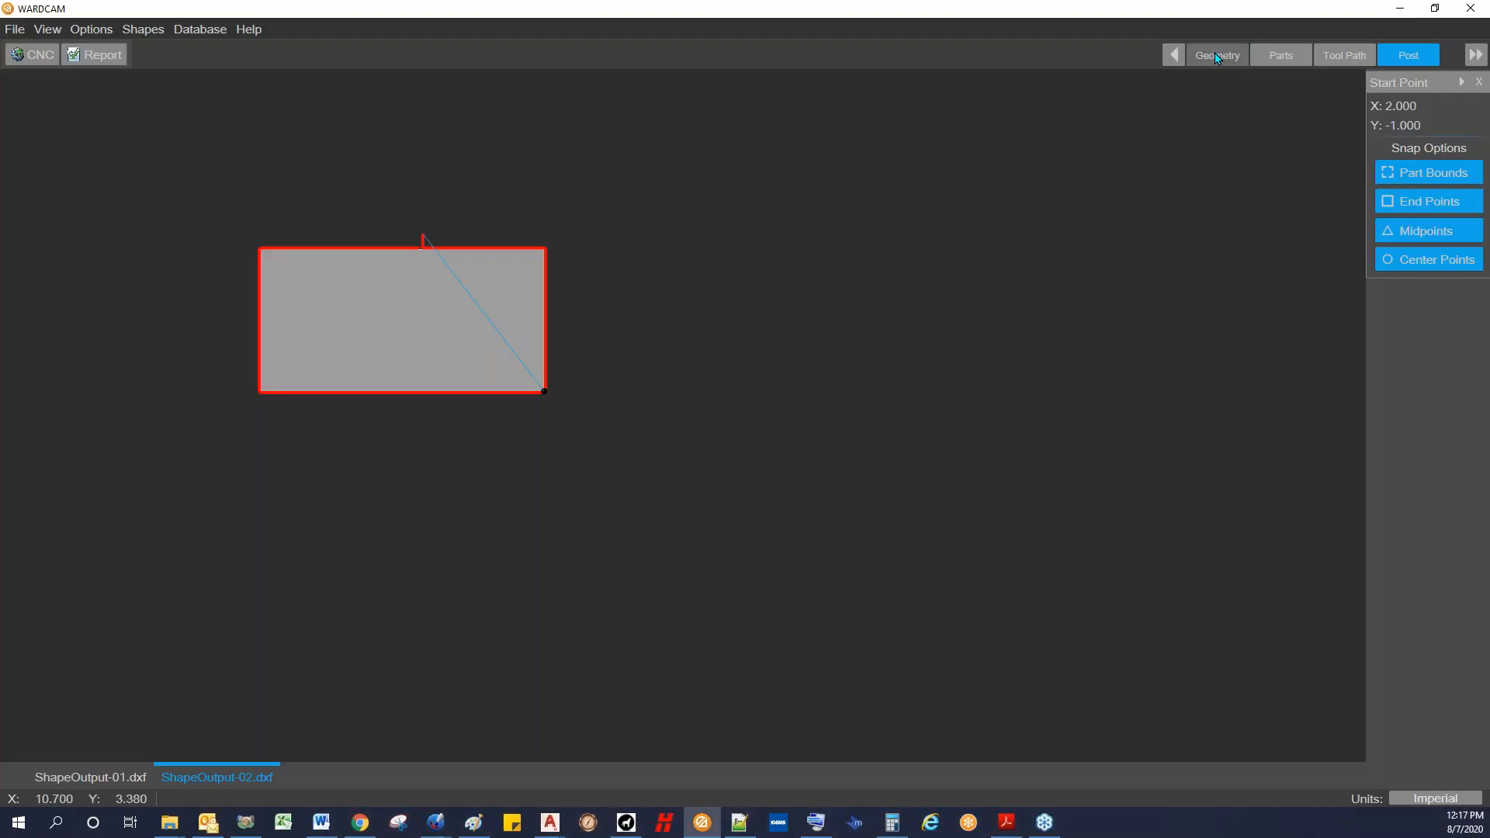
Step: Take the rectangle back to the Geometry stage, rebuild its outside-lead tool path, and advance to the Post stage
left_click(1267, 54)
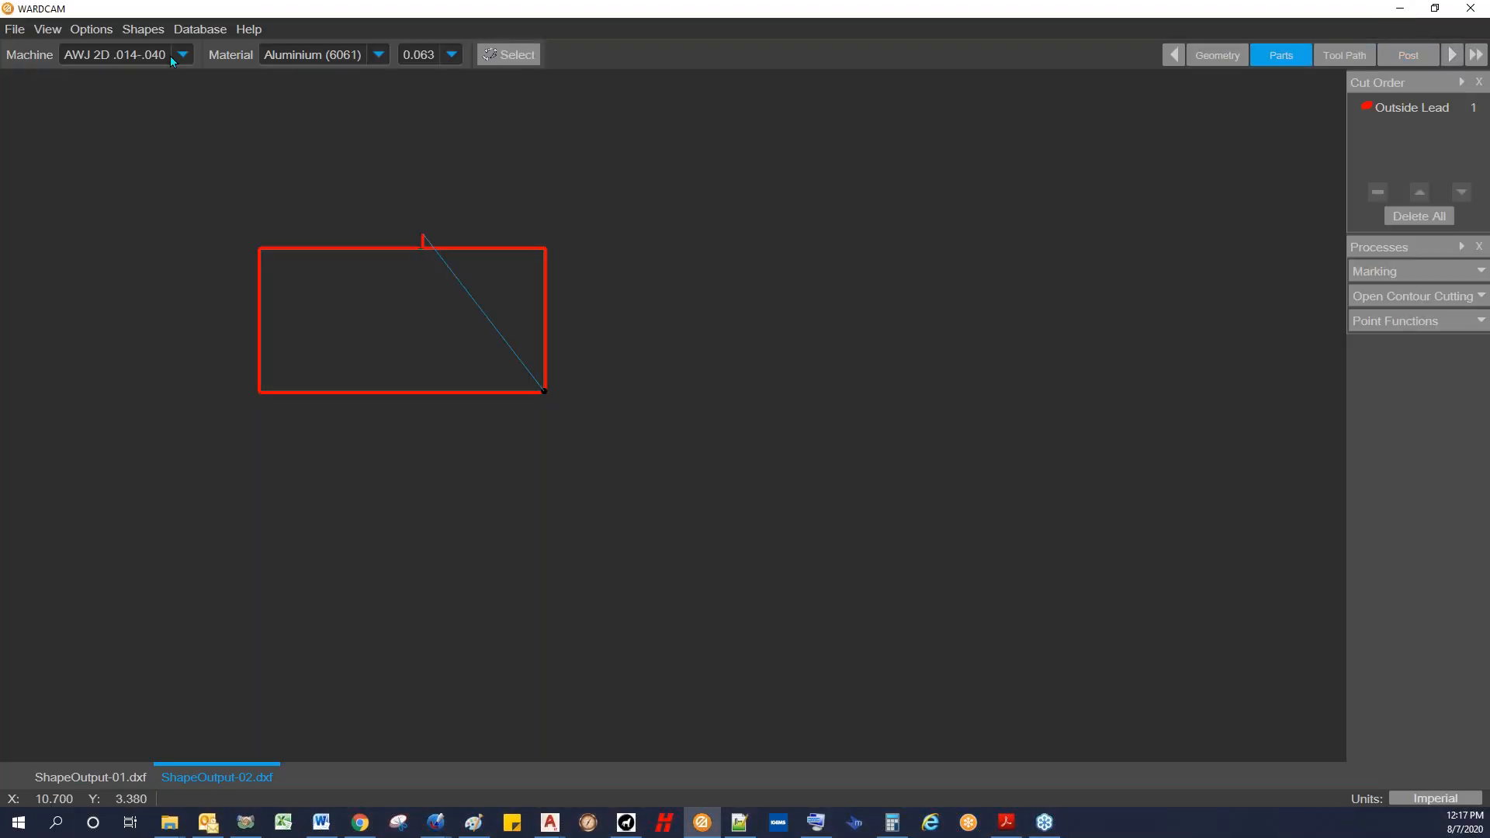
left_click(1218, 58)
left_click(112, 199)
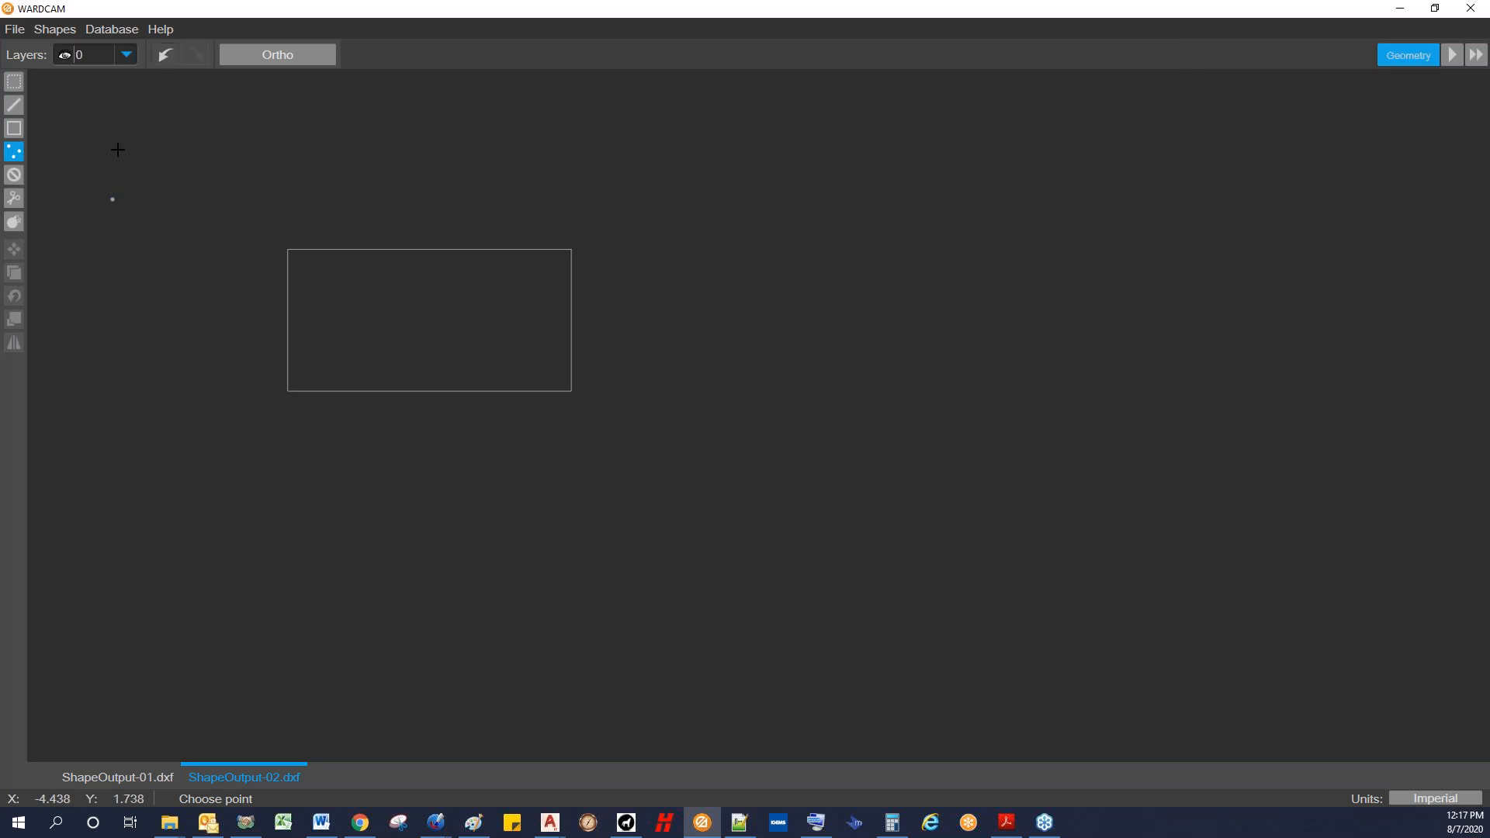
left_click(170, 59)
left_click(1451, 57)
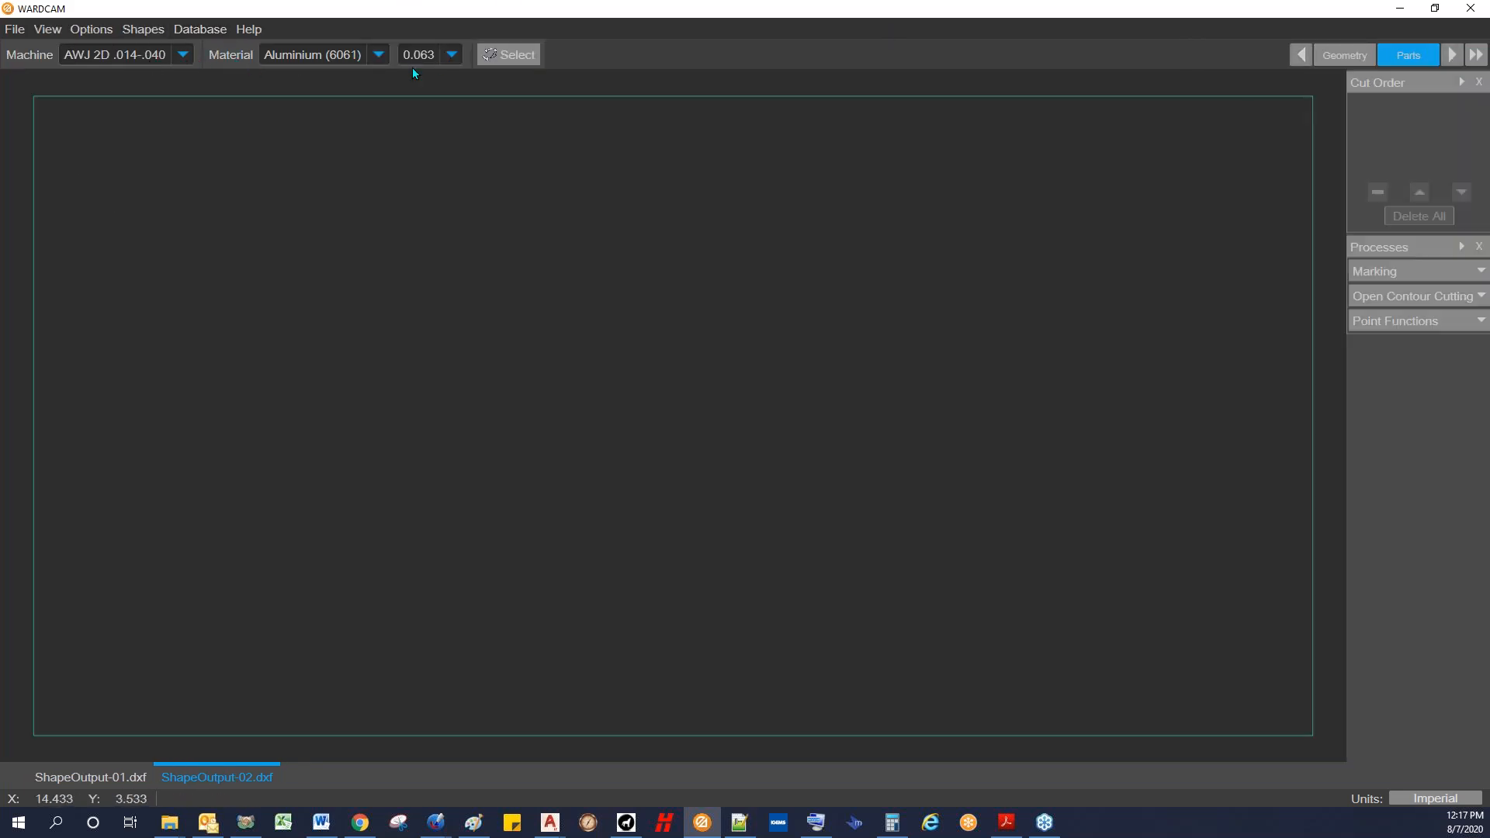
left_click(1451, 54)
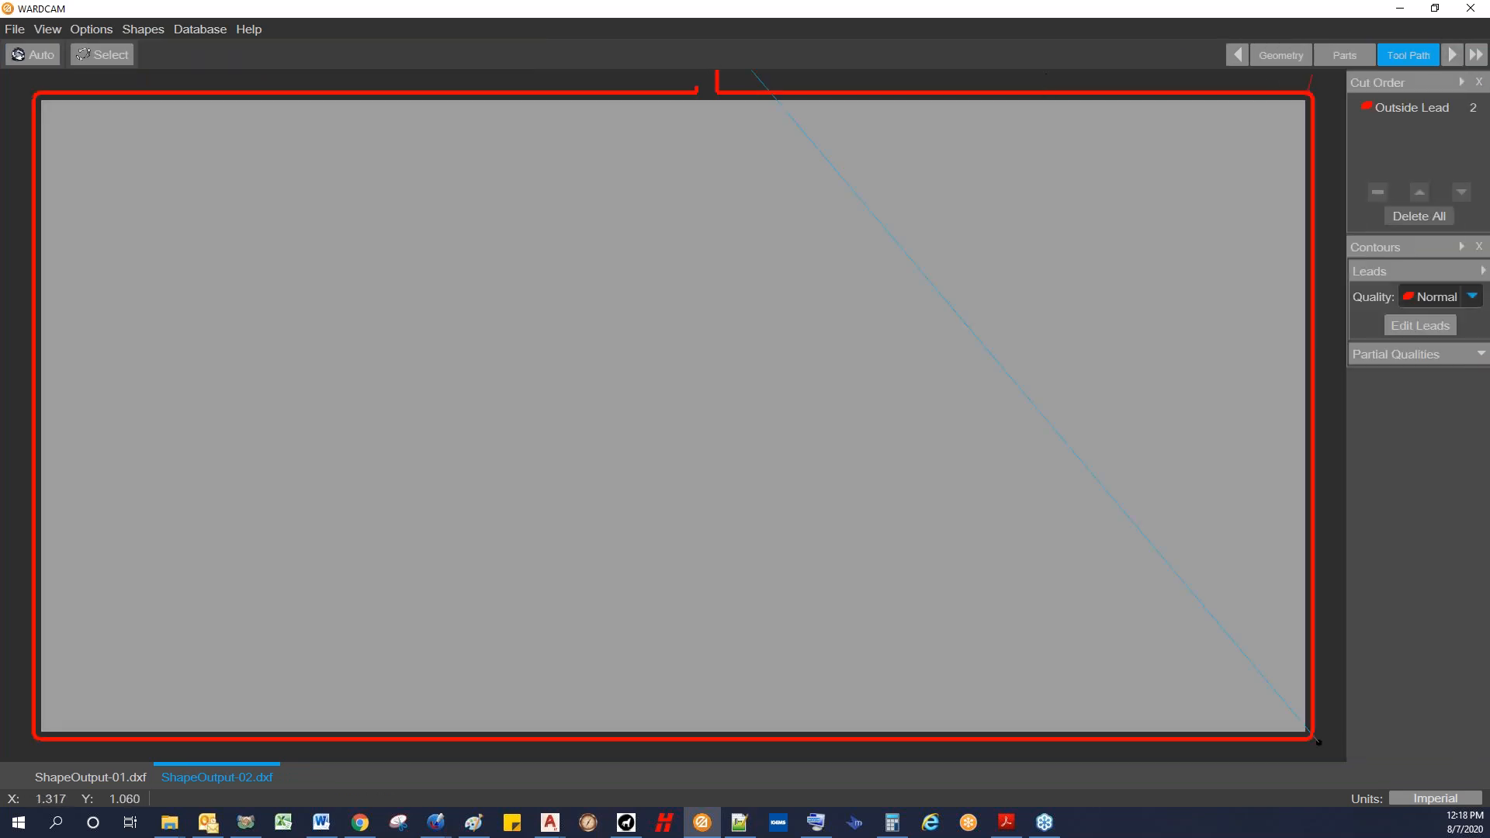
left_click(1450, 54)
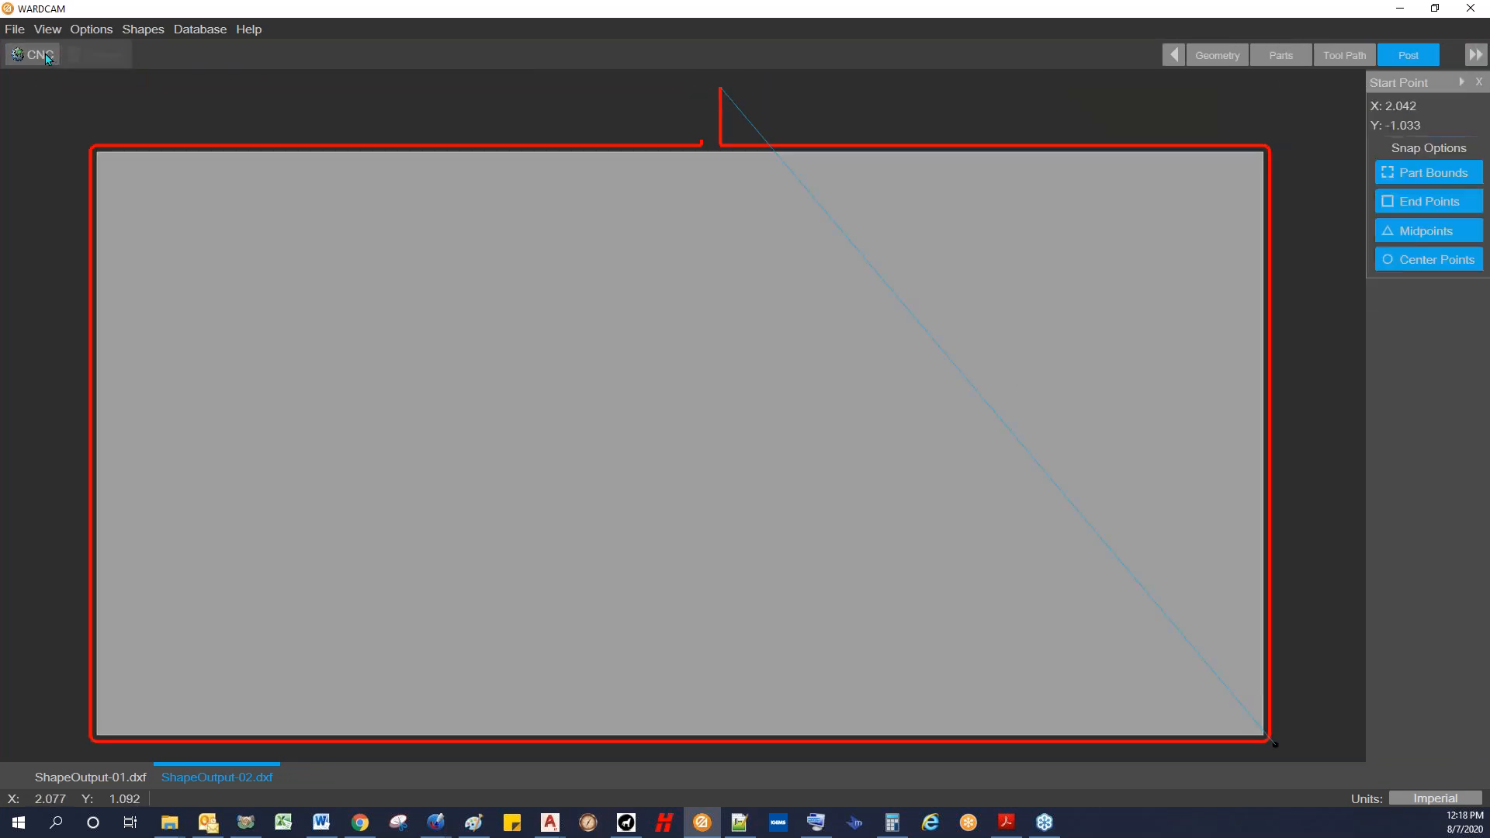
Step: Post the rebuilt rectangle, replacing ShapeOutput-02.cnc, look over its coordinates, and return to WARDCAM
left_click(48, 59)
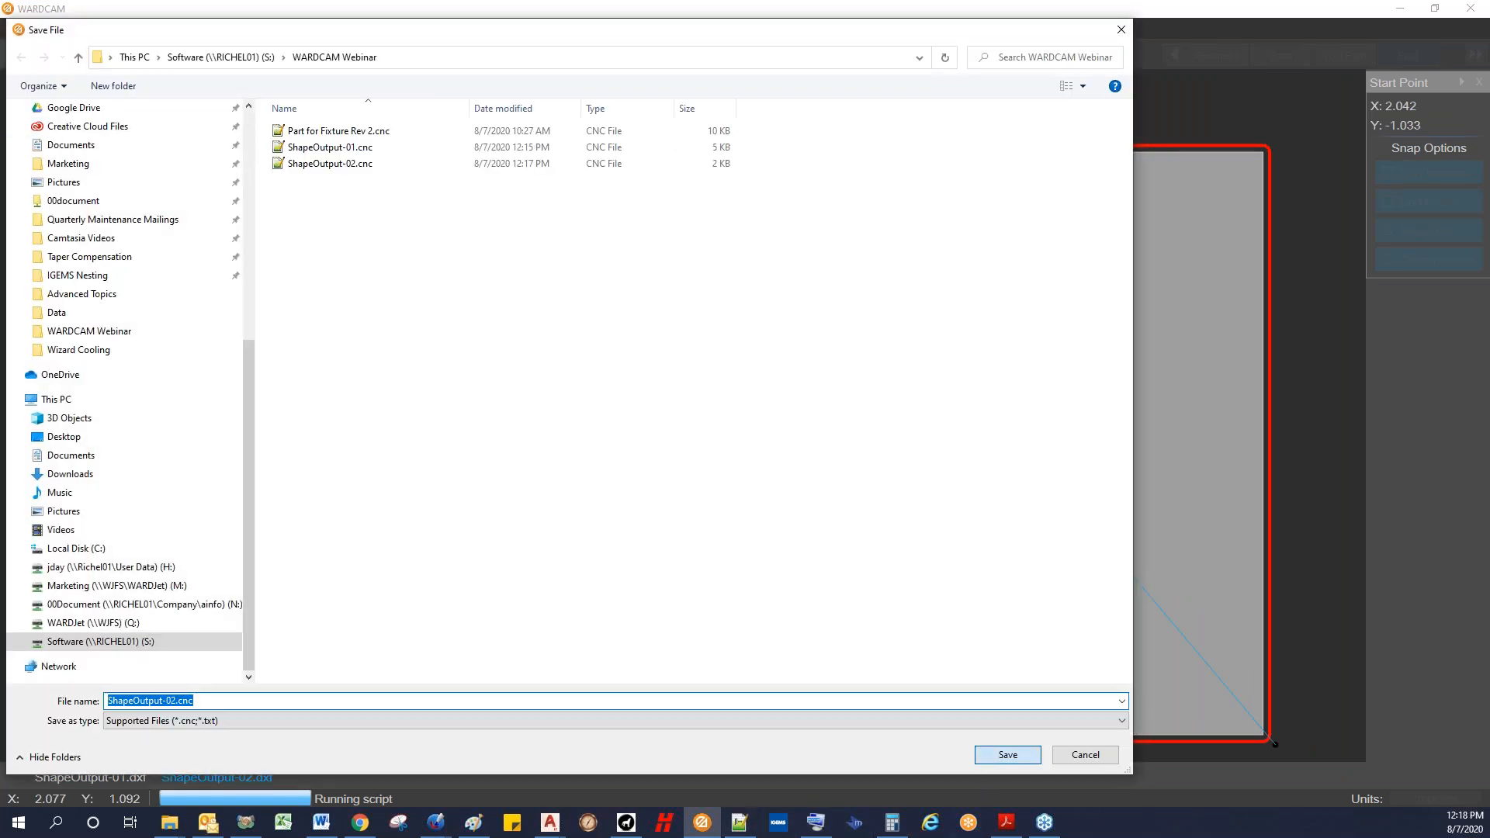
left_click(1005, 755)
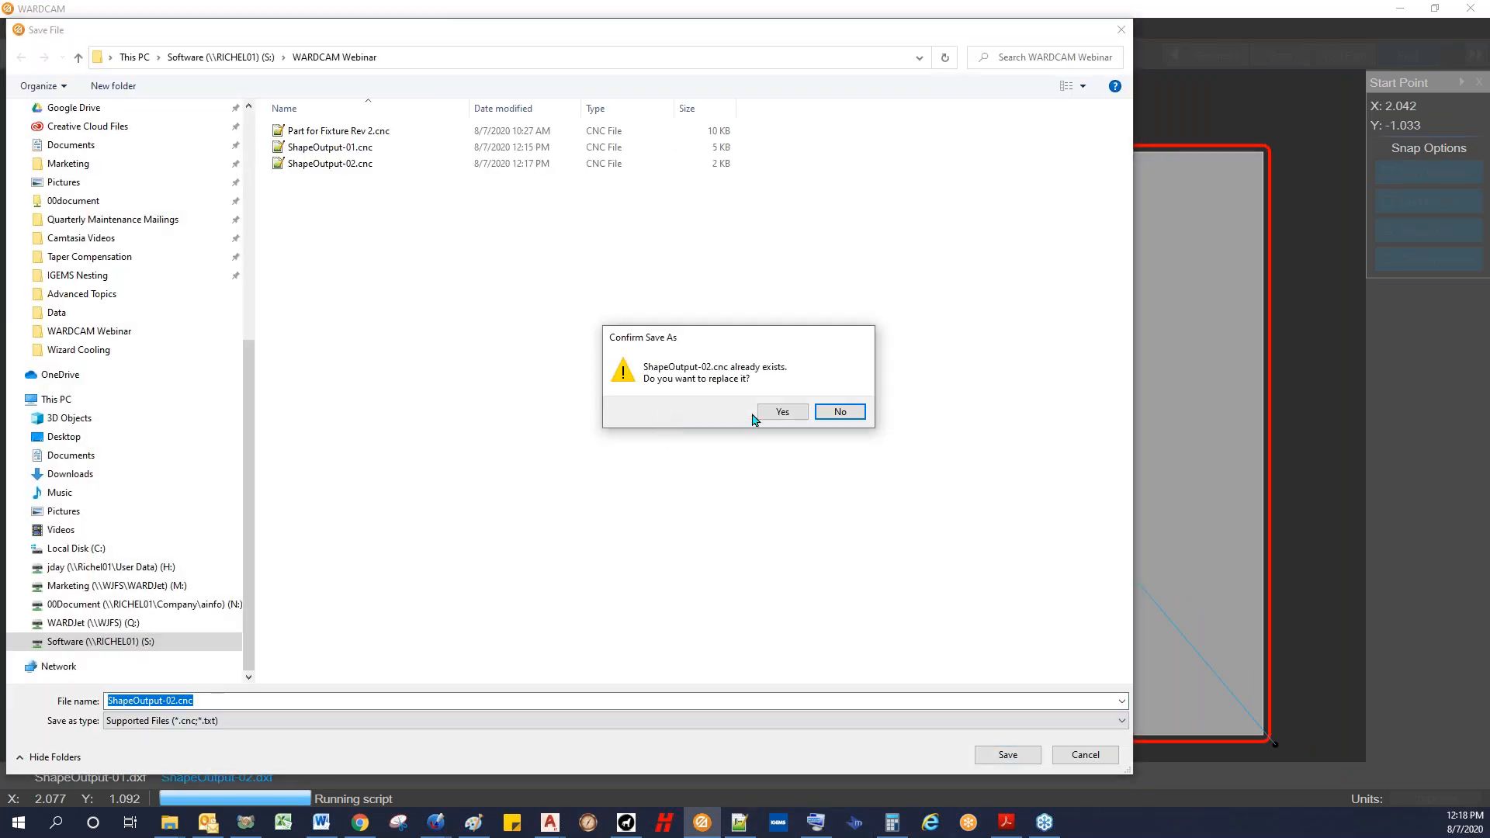
left_click(778, 412)
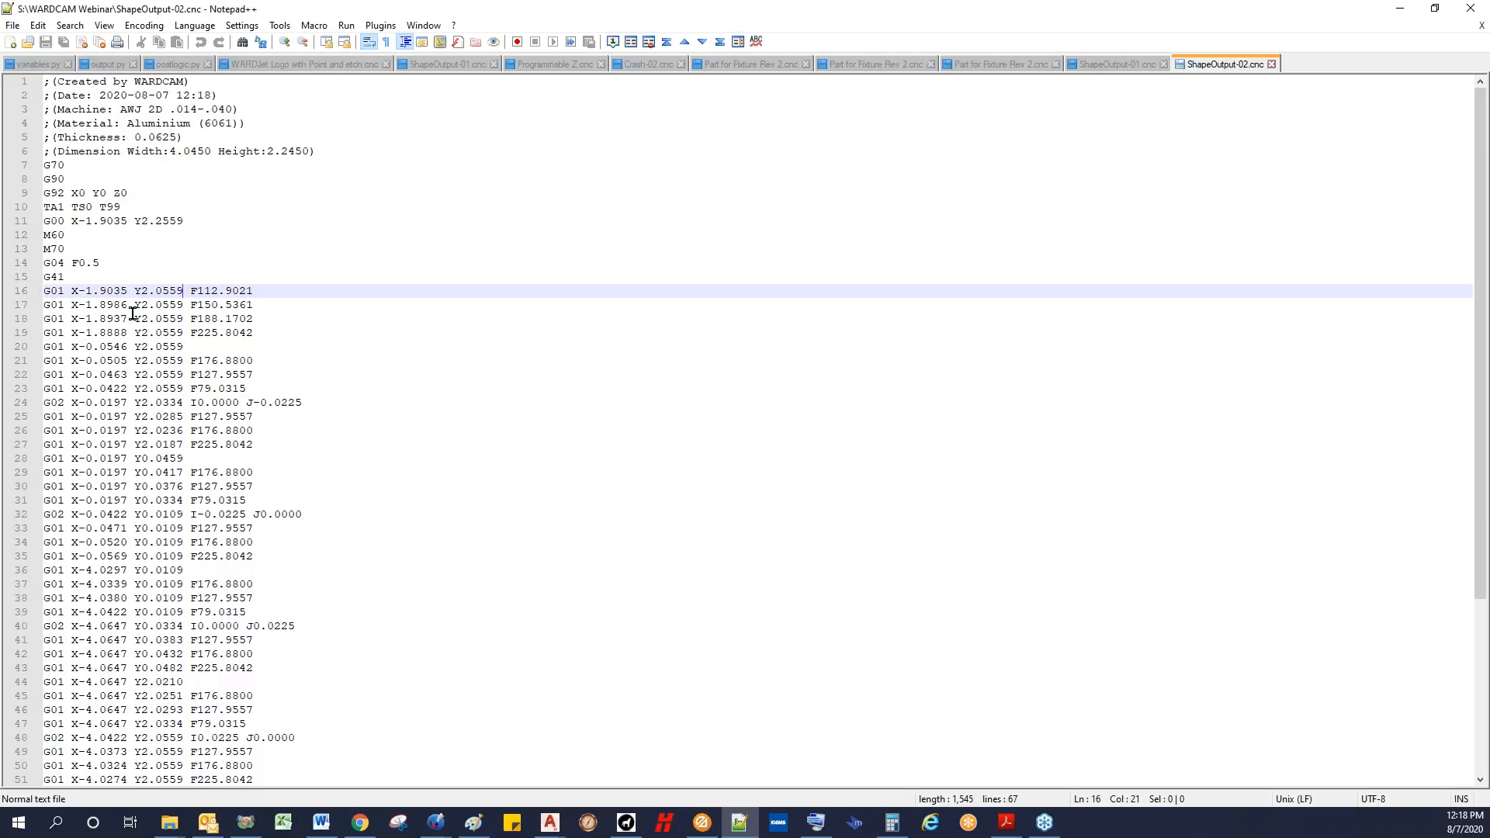
left_click(1400, 9)
Step: Move the start point to the rectangle's lower-right corner at X 2.000, Y -1.000 and post again over ShapeOutput-02.cnc
scroll(1230, 625, "up", 5)
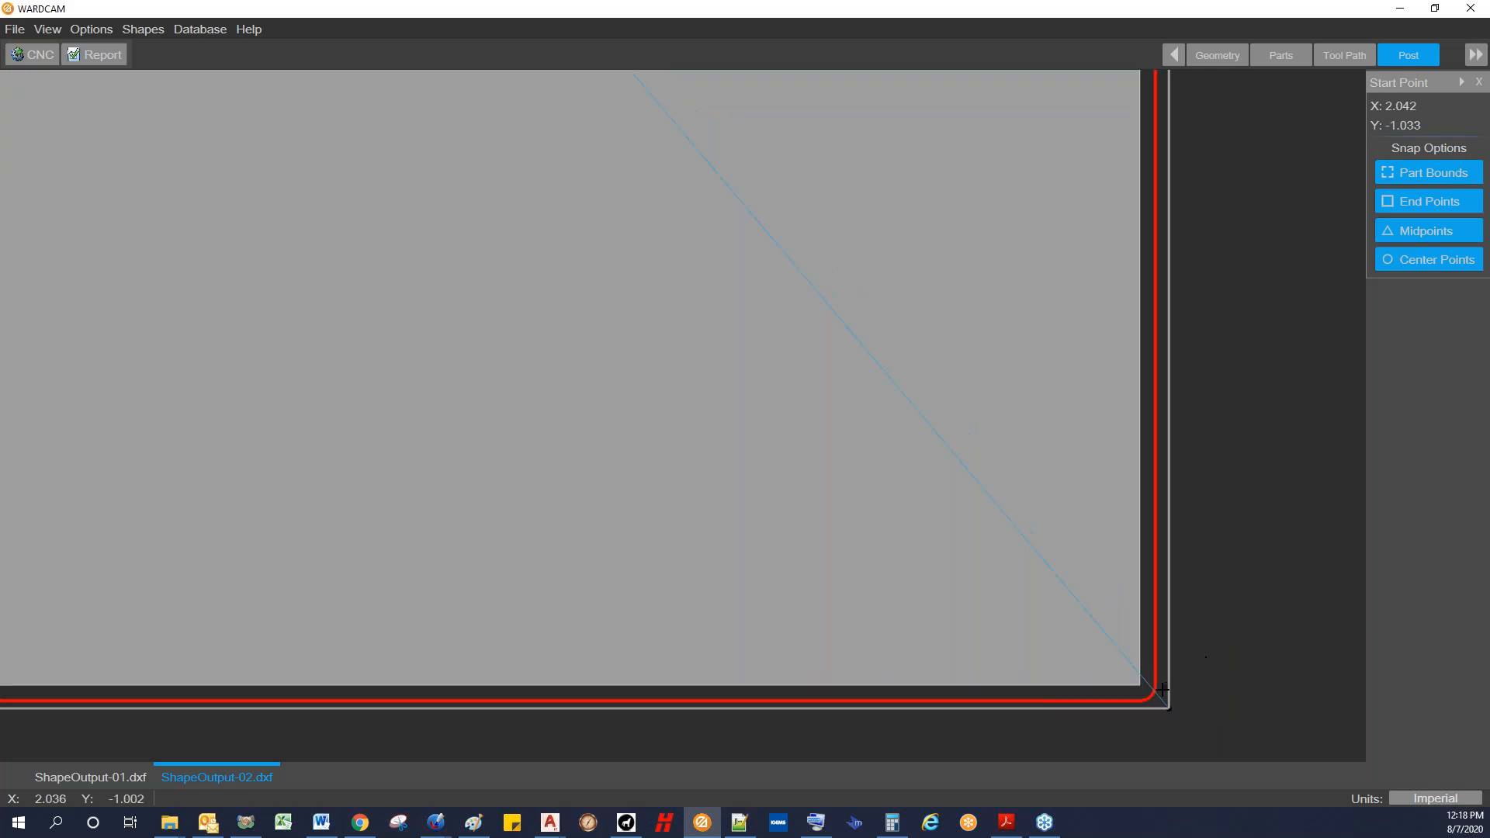
left_click(1107, 676)
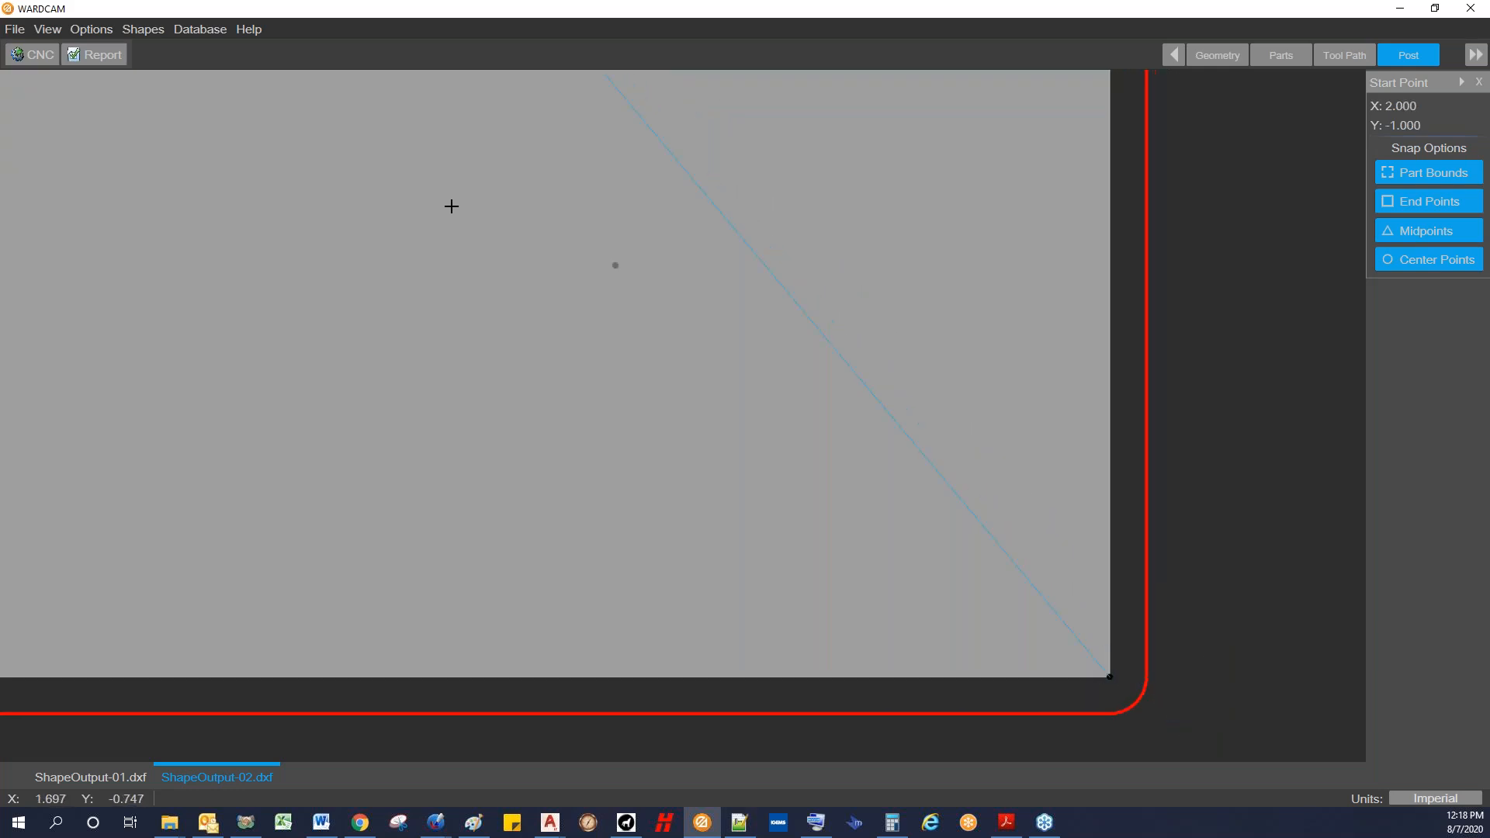
left_click(37, 56)
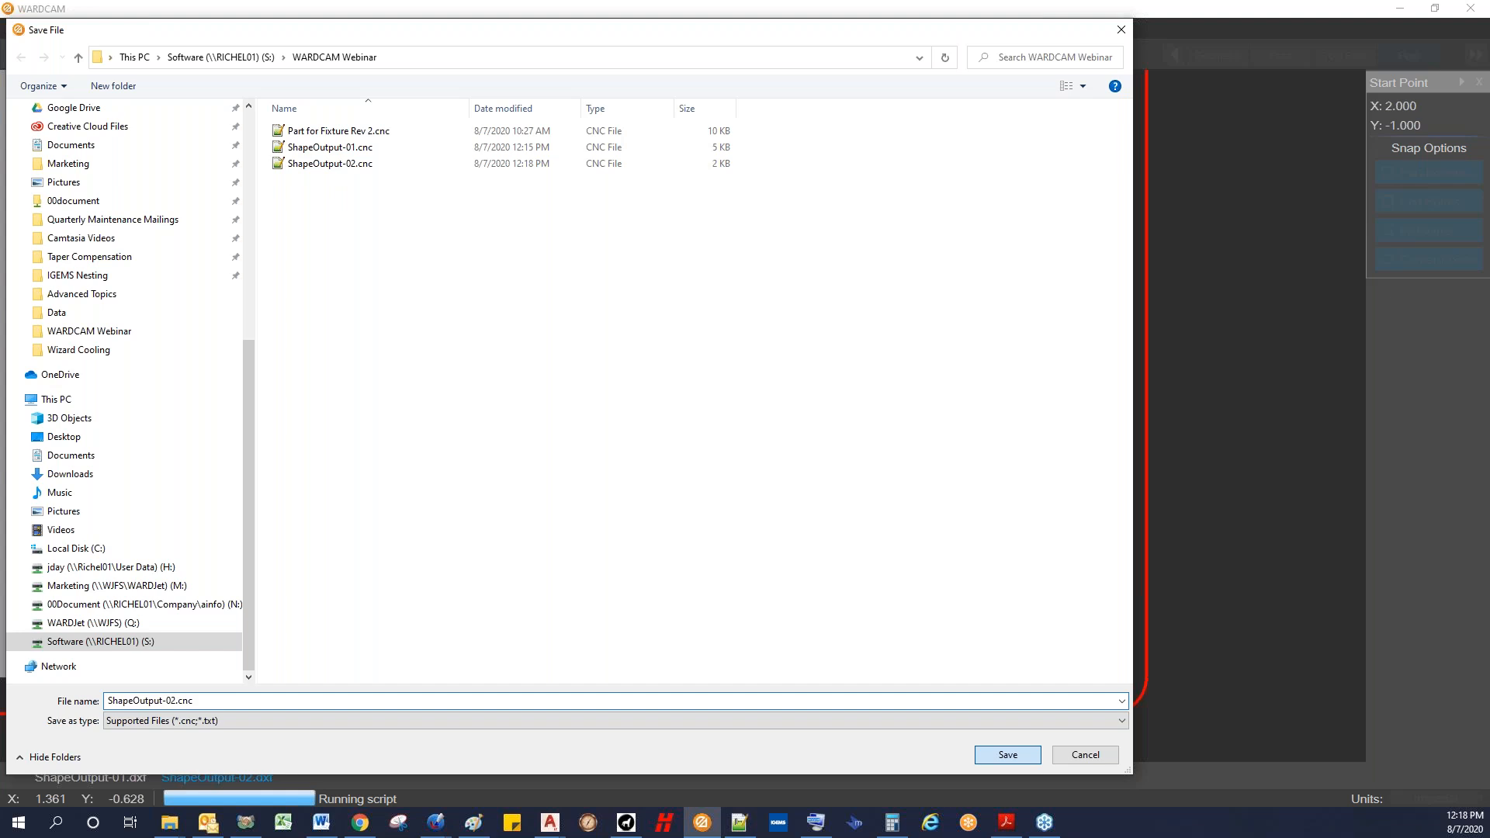
left_click(1006, 754)
left_click(768, 418)
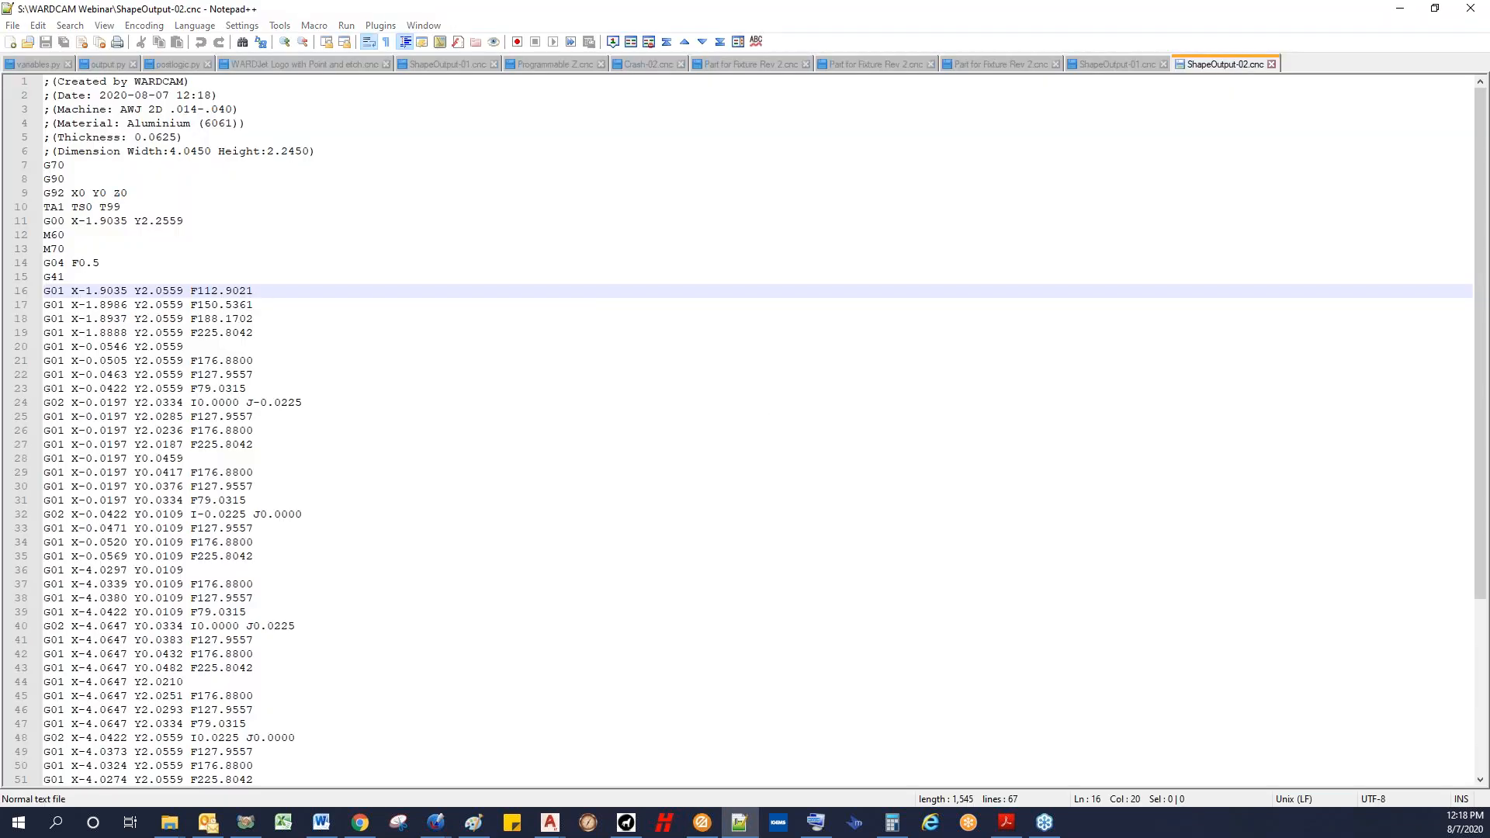
Step: Highlight the offset digits of the first cutting move's Y coordinate throughout ShapeOutput-02.cnc, and return to WARDCAM
left_click_drag(156, 292, 180, 292)
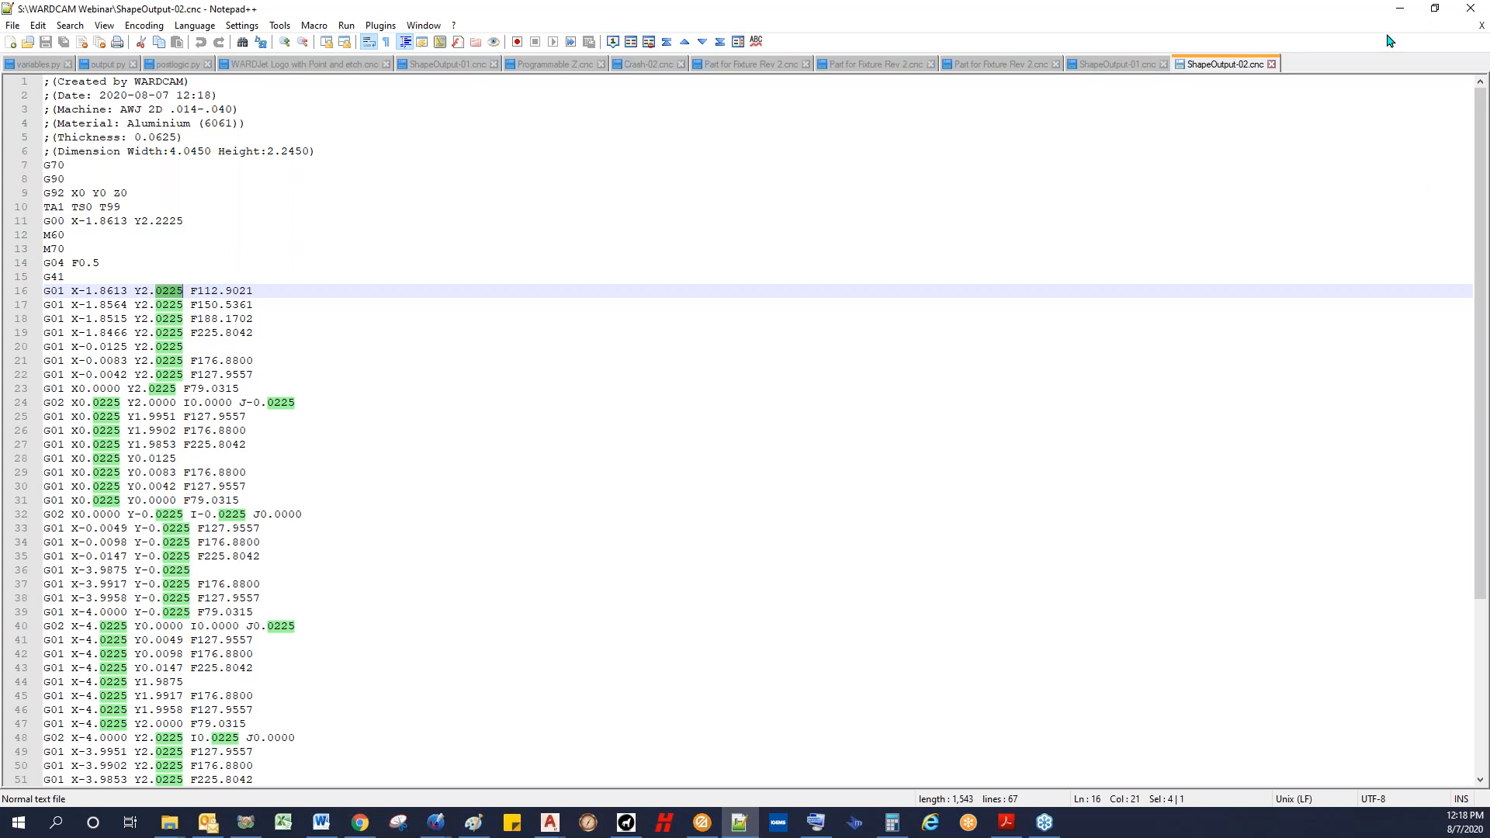
left_click(1400, 8)
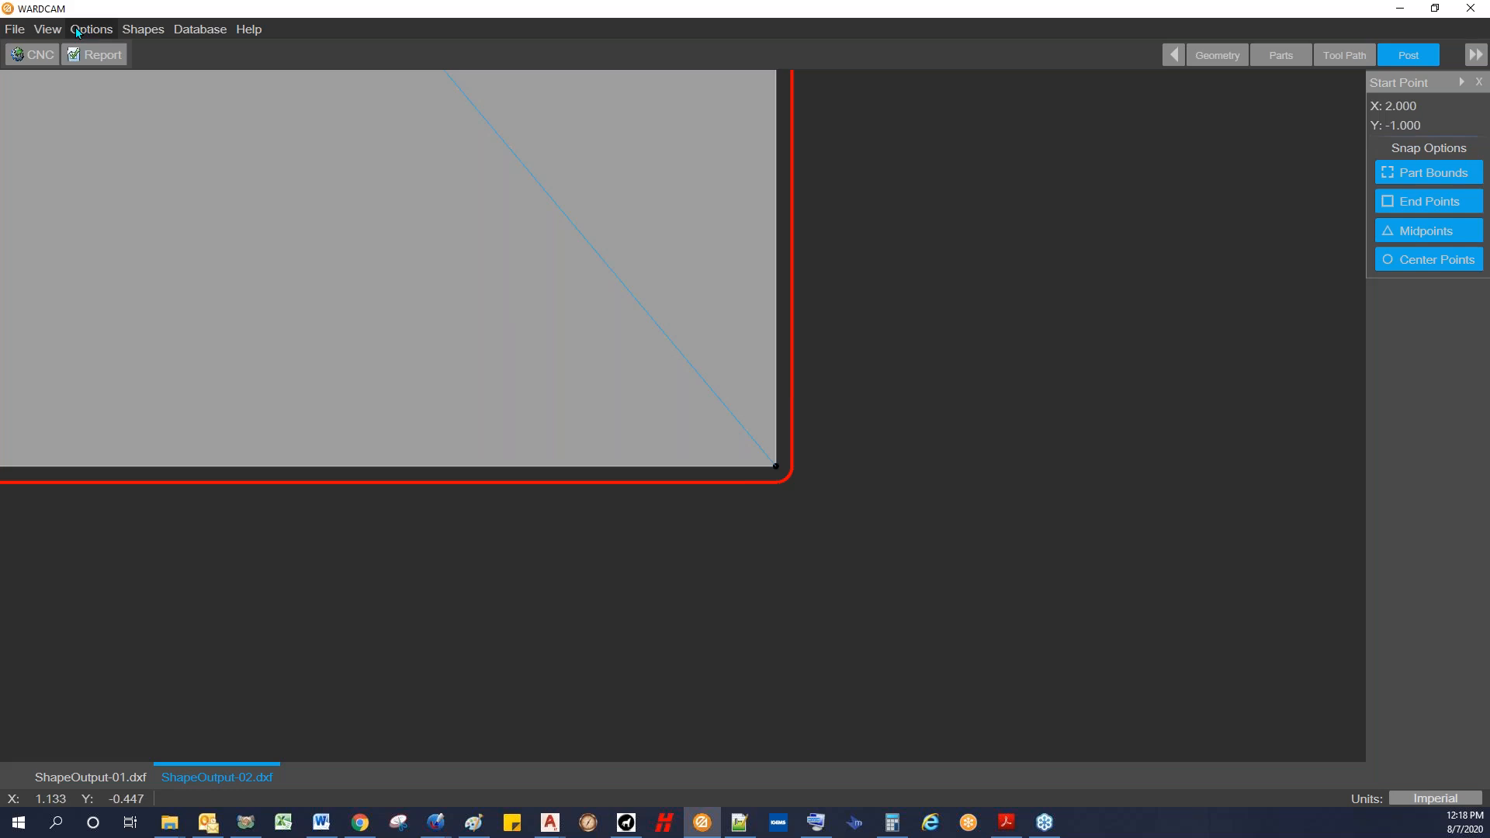
Step: Import the drawing WARDJet Logo with Point and etch.dwg from the Advanced Topics folder
left_click(17, 33)
left_click(17, 34)
left_click(15, 31)
left_click(31, 50)
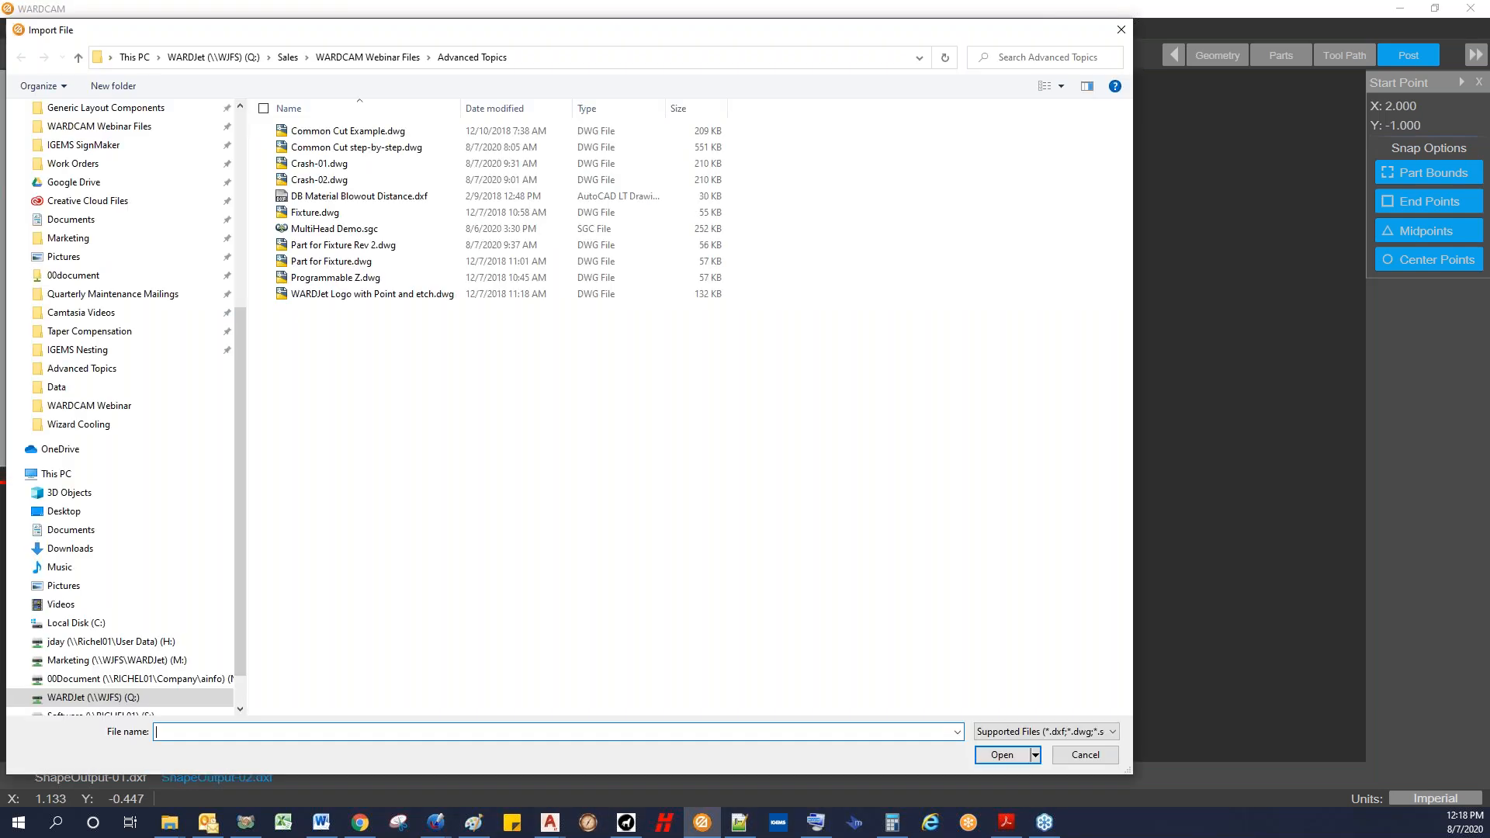
left_click(334, 294)
left_click(1001, 755)
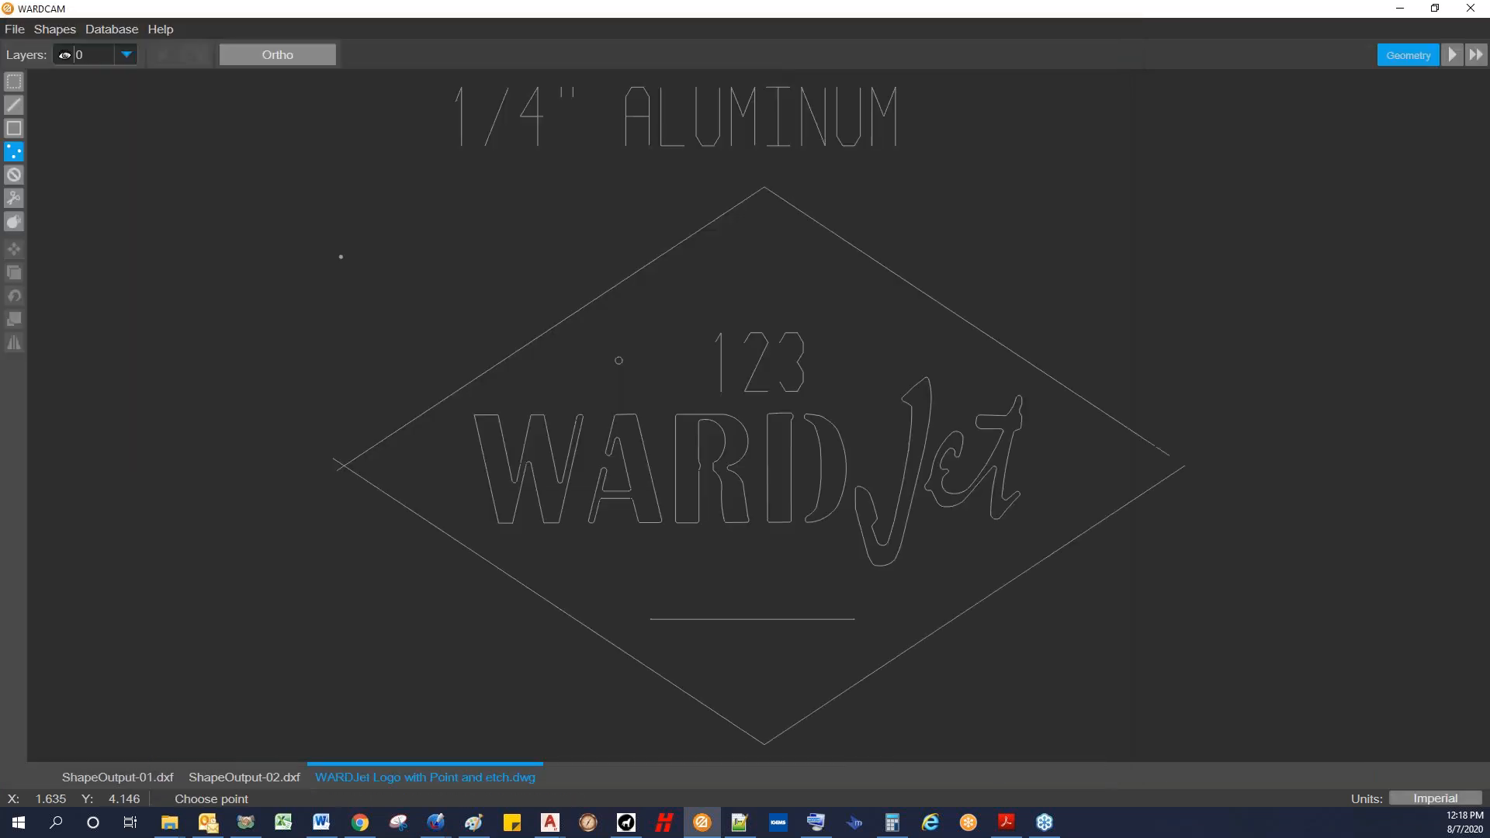
Step: Trim the two overshooting line ends at the left corner of the logo's diamond outline
scroll(810, 551, "down", 5)
middle_click_drag(837, 606, 743, 535)
scroll(743, 532, "up", 2)
scroll(414, 400, "up", 3)
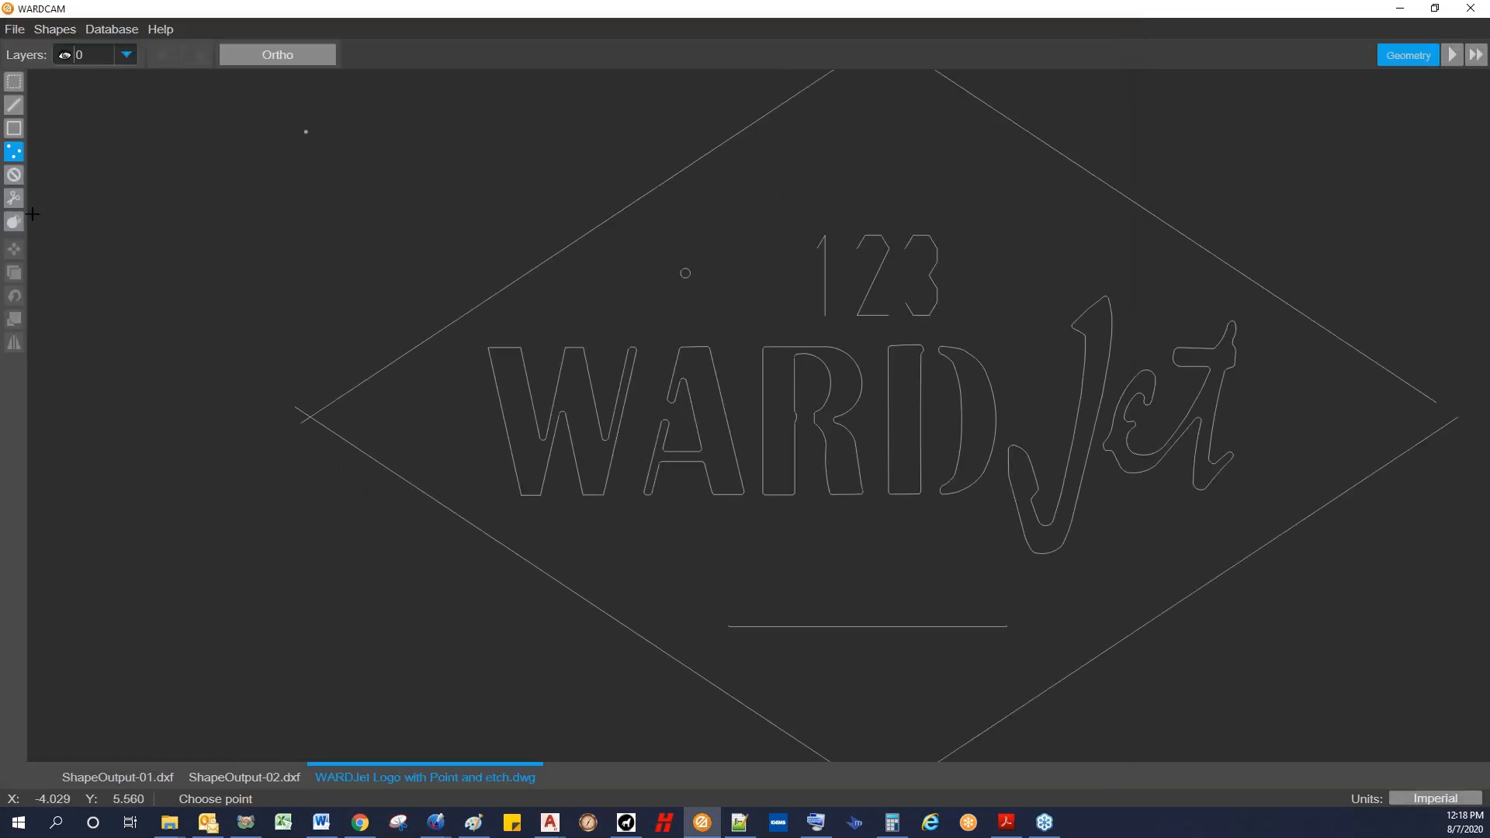
left_click(14, 198)
scroll(249, 384, "up", 3)
left_click(372, 453)
left_click(378, 468)
Step: Close the gap at the right corner of the diamond outline with a line between the open endpoints
scroll(466, 307, "down", 4)
left_click(14, 106)
scroll(652, 382, "up", 4)
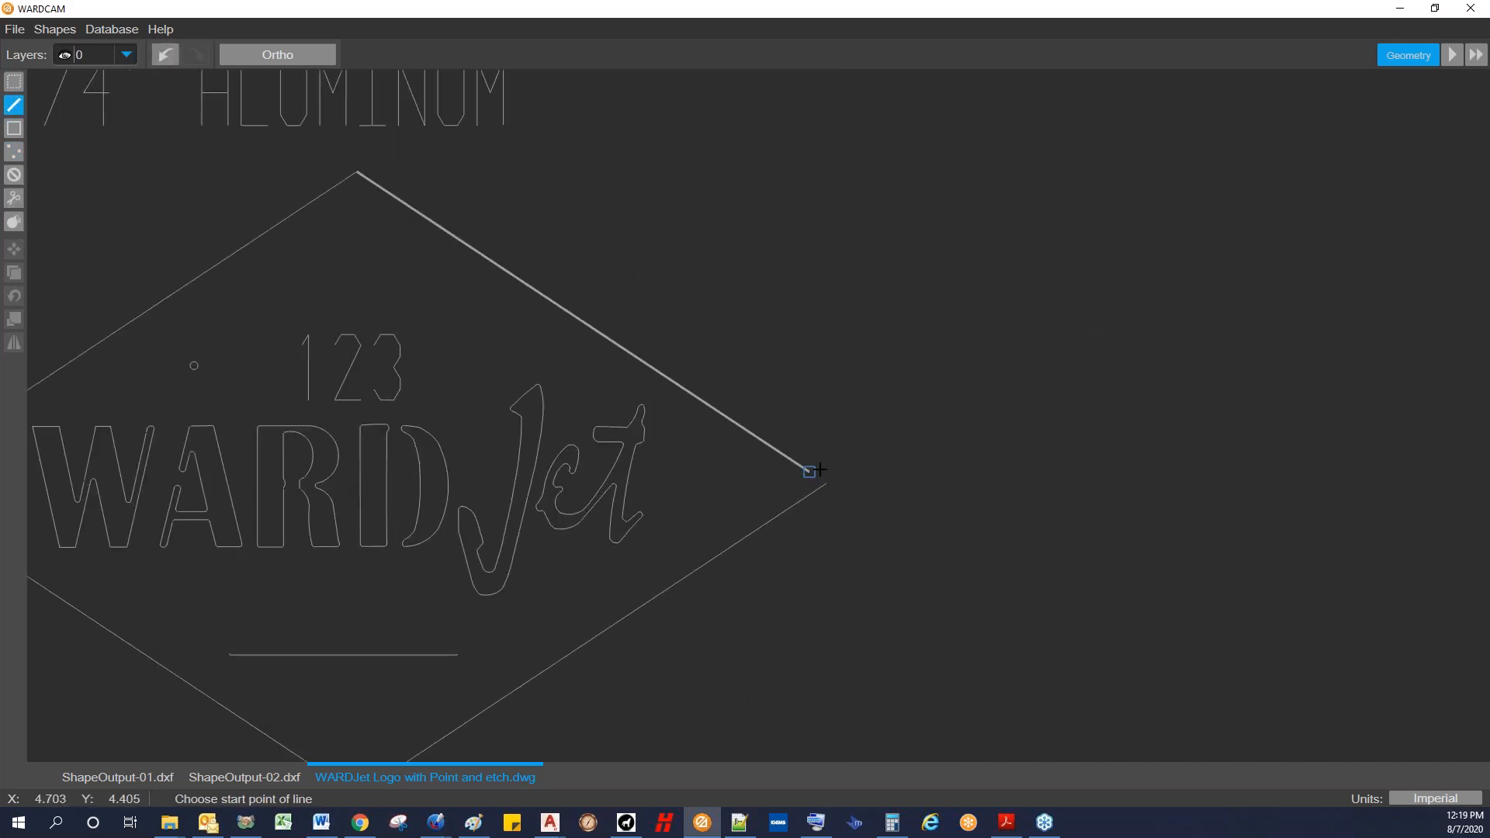
scroll(820, 416, "down", 4)
scroll(406, 280, "up", 3)
Step: Delete the 1/4" ALUMINUM text above the diamond
left_click(14, 82)
left_click_drag(370, 335, 893, 435)
key("Delete")
Step: Place a point at the center of the small circle beside the 123 text
scroll(562, 613, "up", 8)
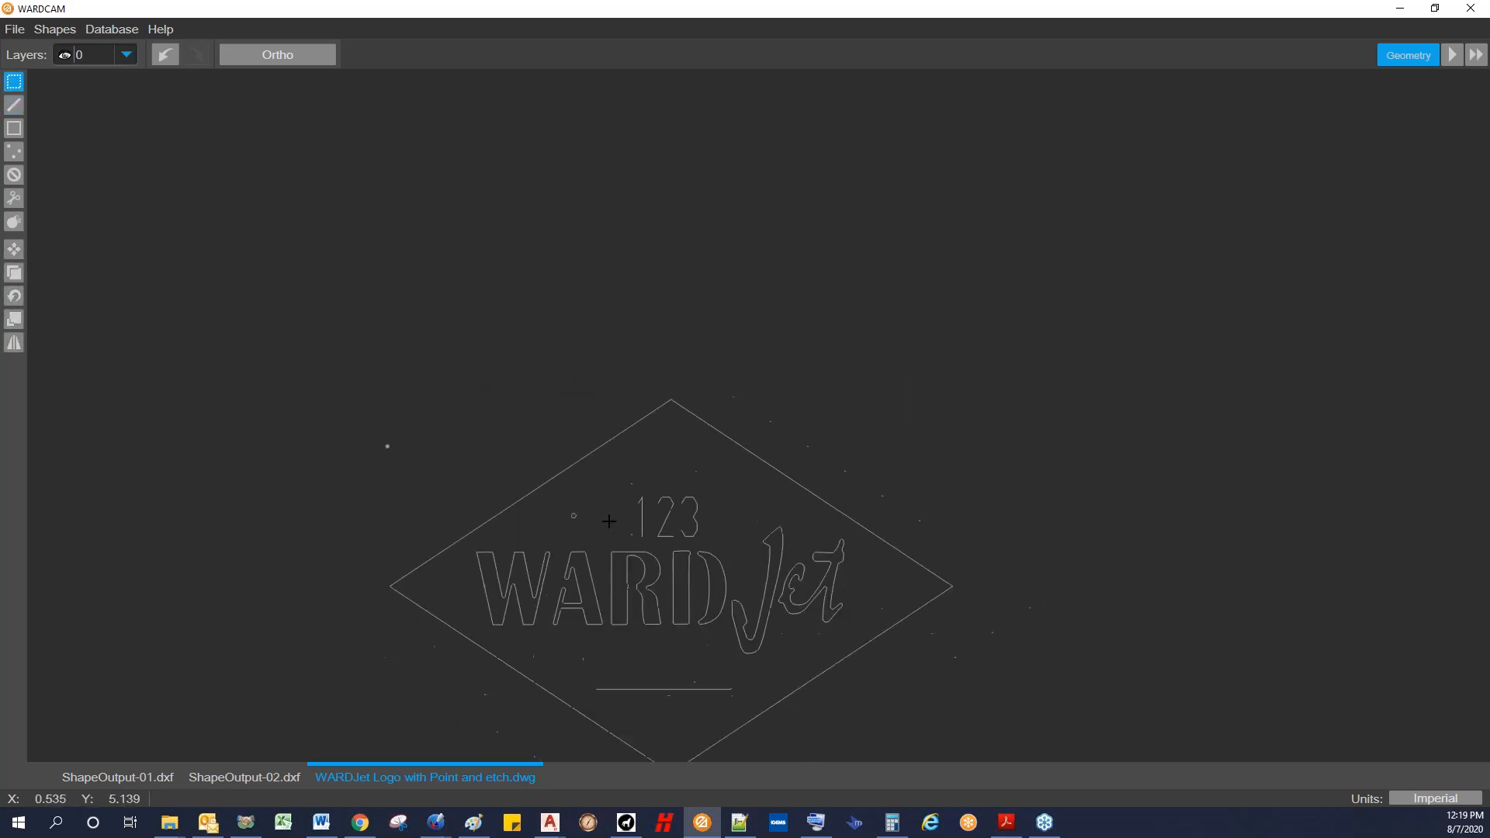
scroll(555, 419, "up", 2)
left_click(14, 151)
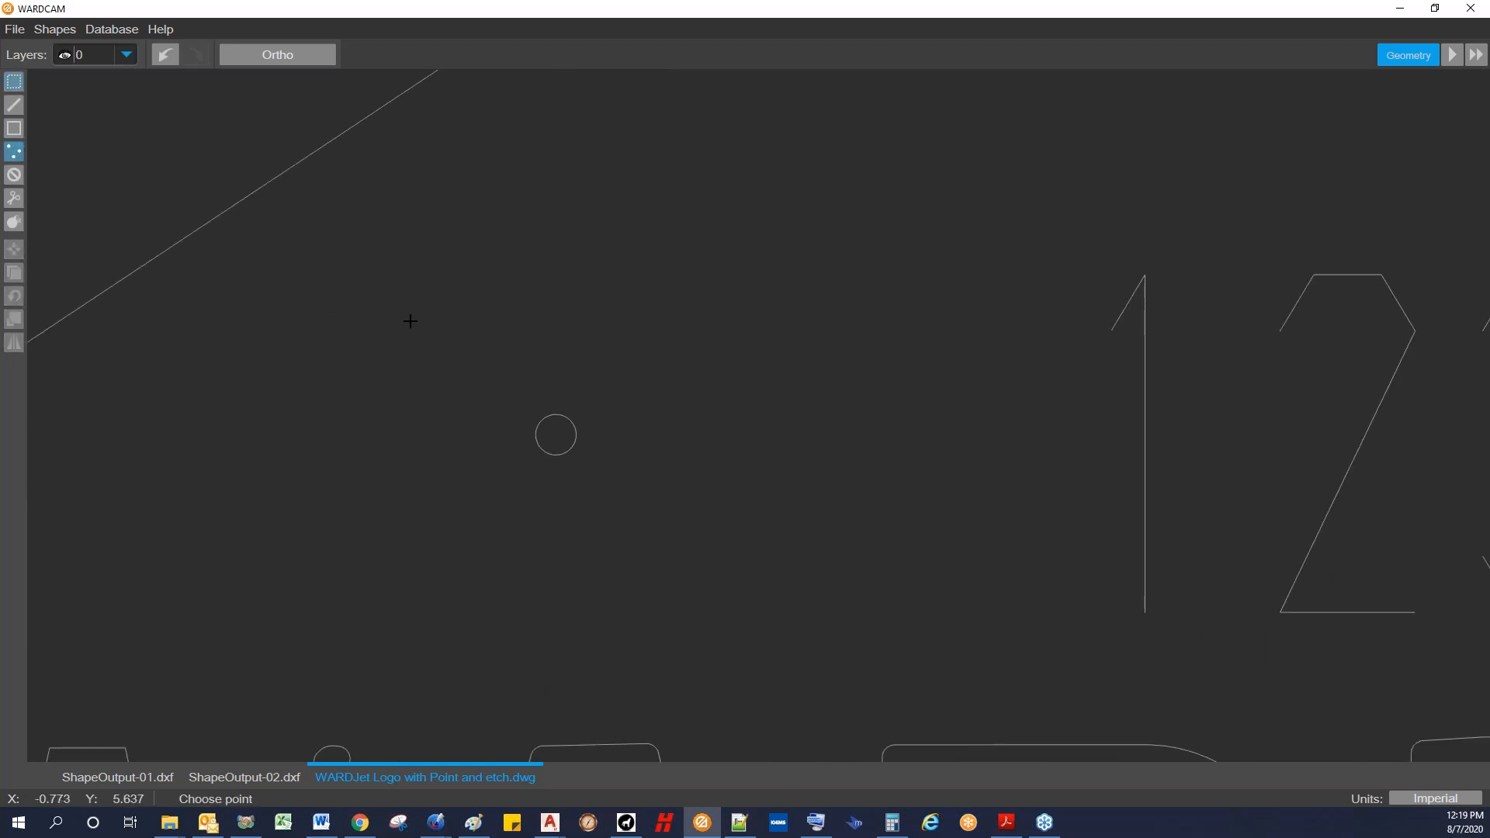
scroll(556, 434, "up", 2)
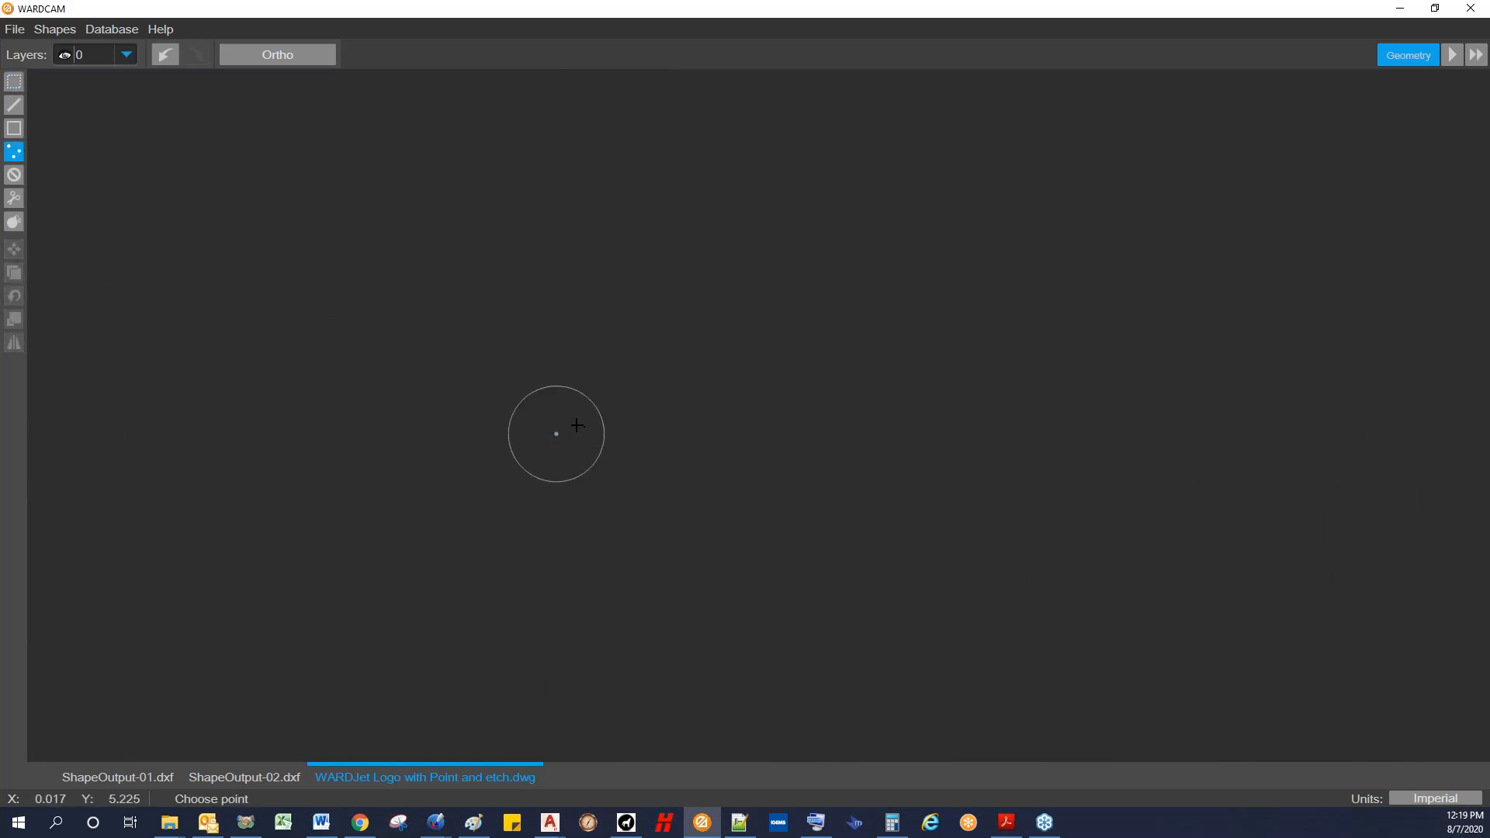
scroll(557, 439, "down", 4)
scroll(604, 494, "down", 4)
scroll(633, 547, "up", 3)
scroll(598, 538, "up", 3)
scroll(638, 539, "down", 3)
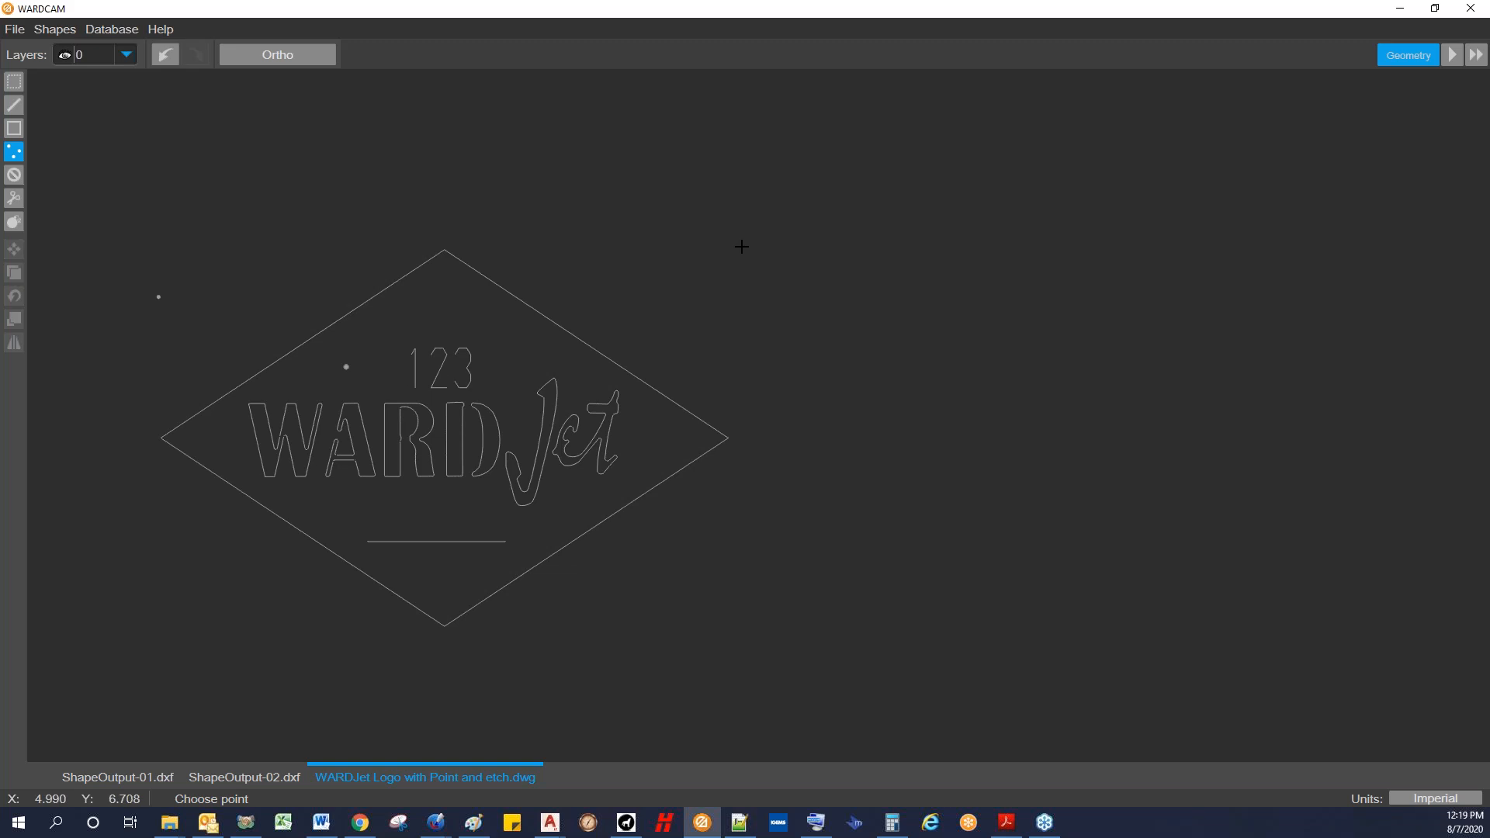
Step: Advance to the Parts stage and apply Normal-quality open contour cutting to the horizontal line below the WARDJet lettering
left_click(1450, 55)
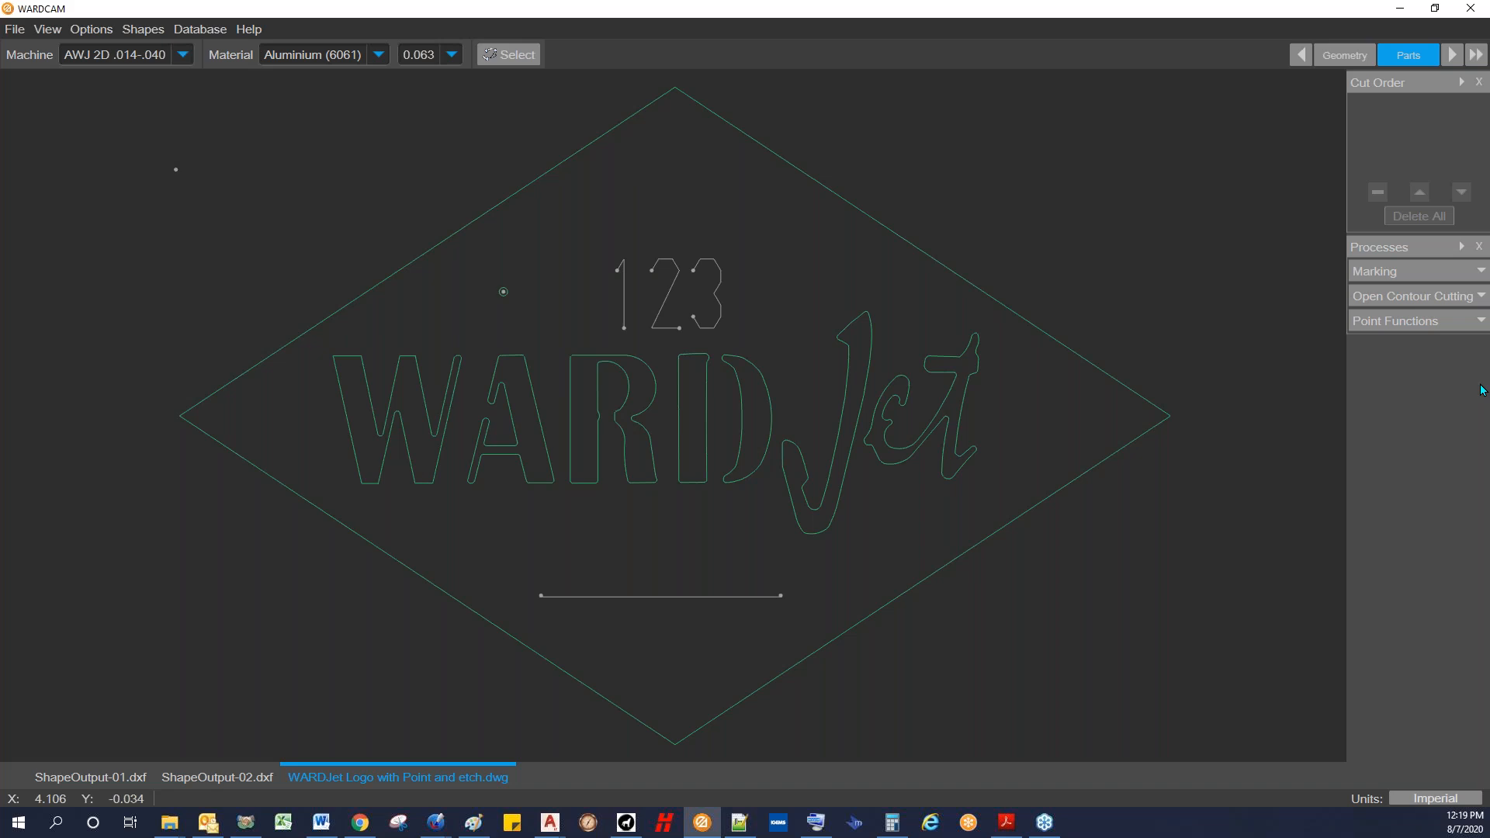
left_click(1482, 297)
left_click(763, 595)
left_click(535, 595)
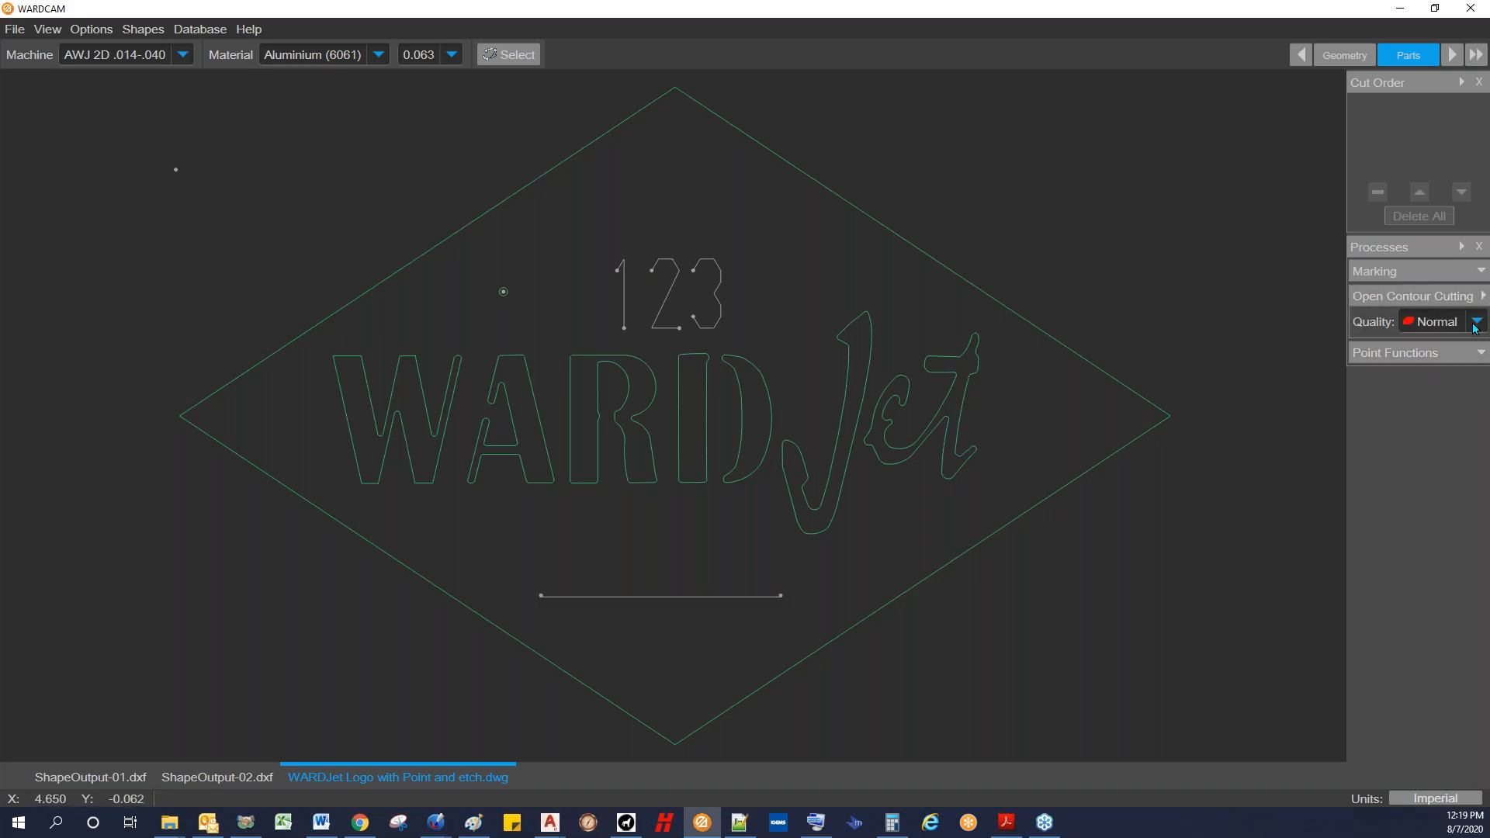
left_click(780, 595)
scroll(776, 609, "up", 5)
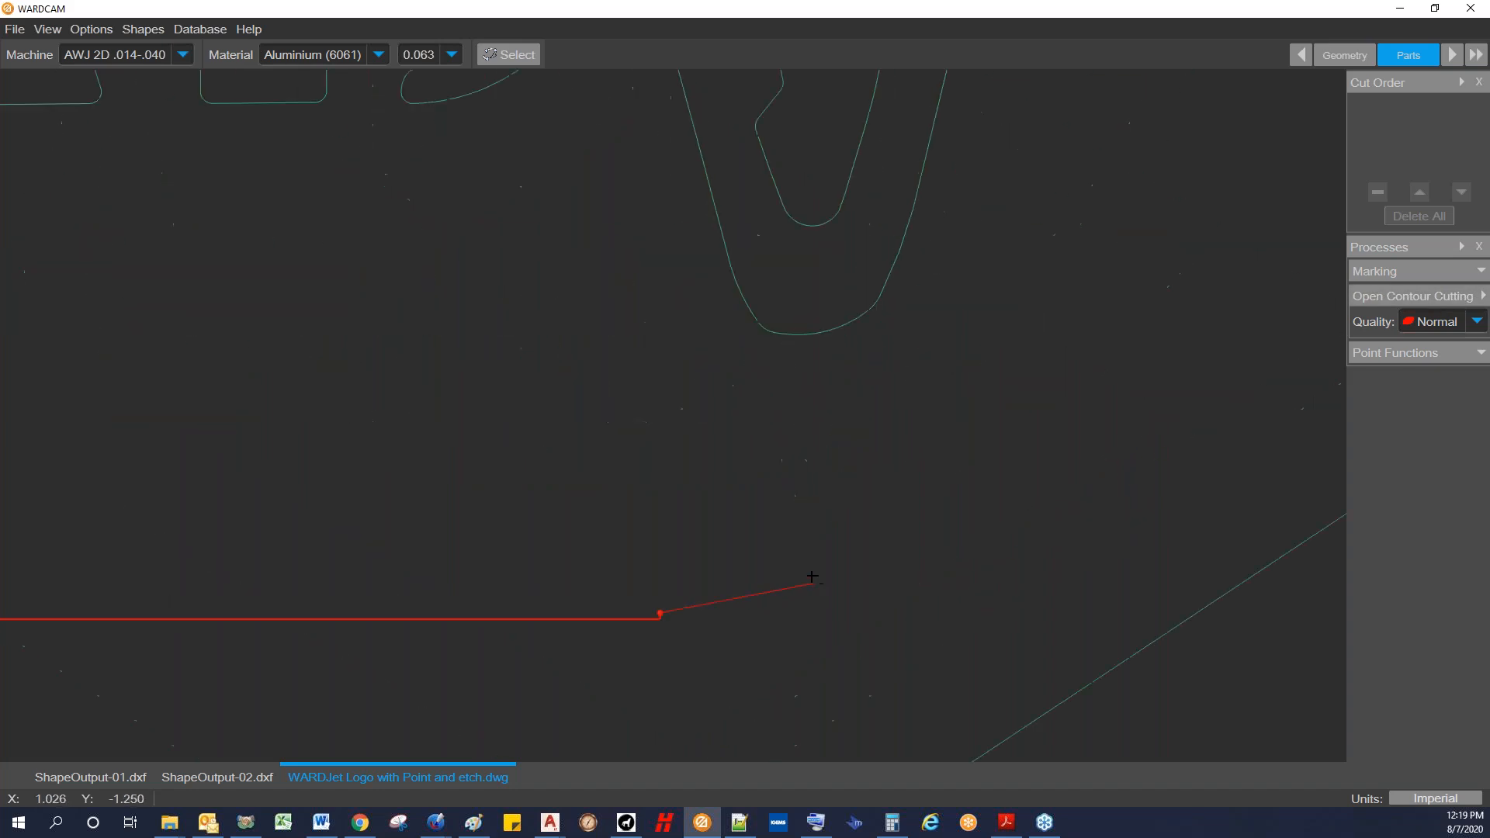
scroll(682, 549, "down", 5)
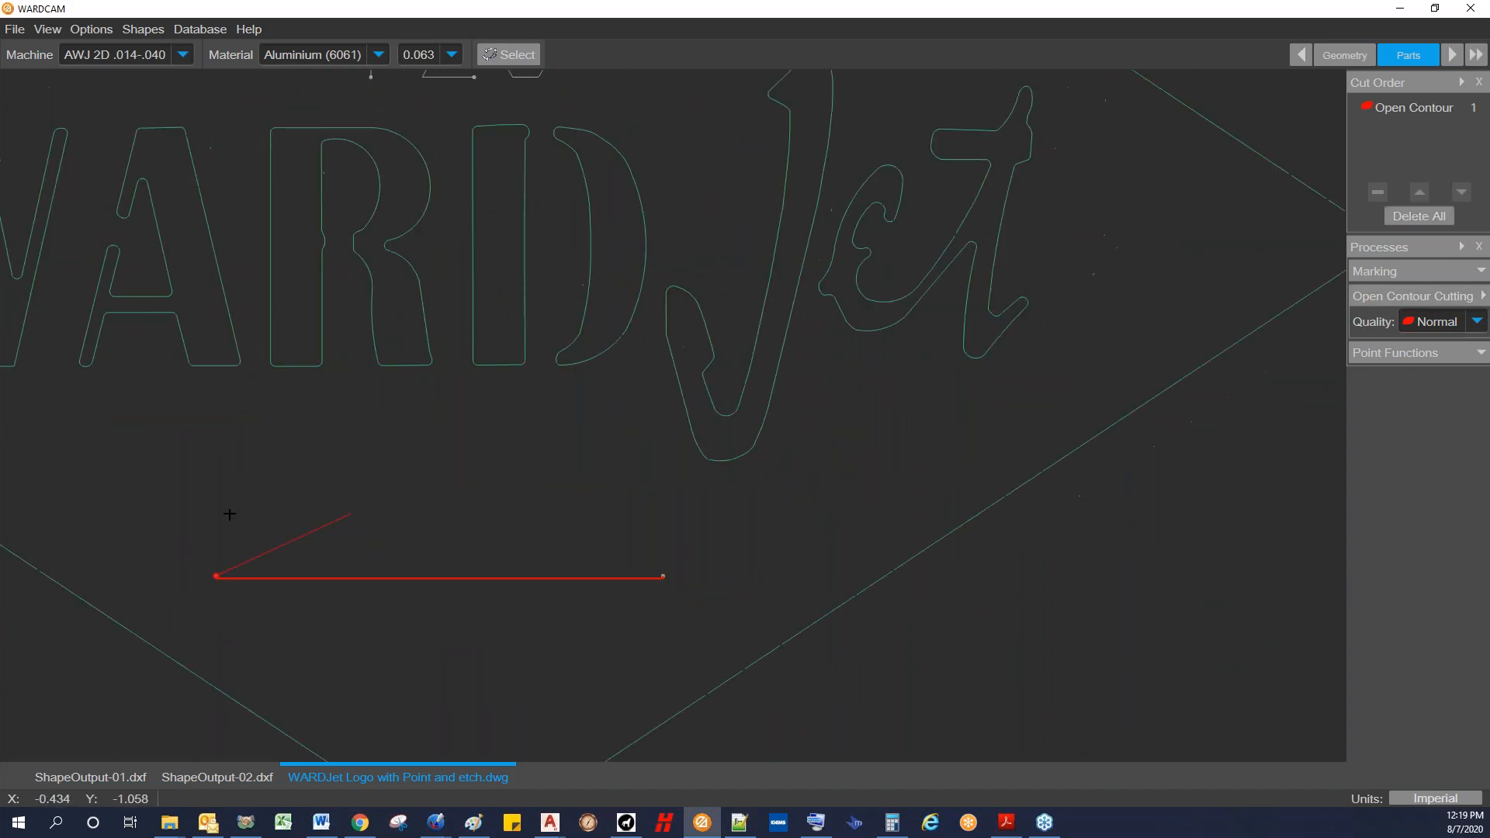
Step: Examine the right and left ends of the open contour line below the WARDJet lettering up close
scroll(630, 525, "up", 6)
scroll(642, 490, "up", 2)
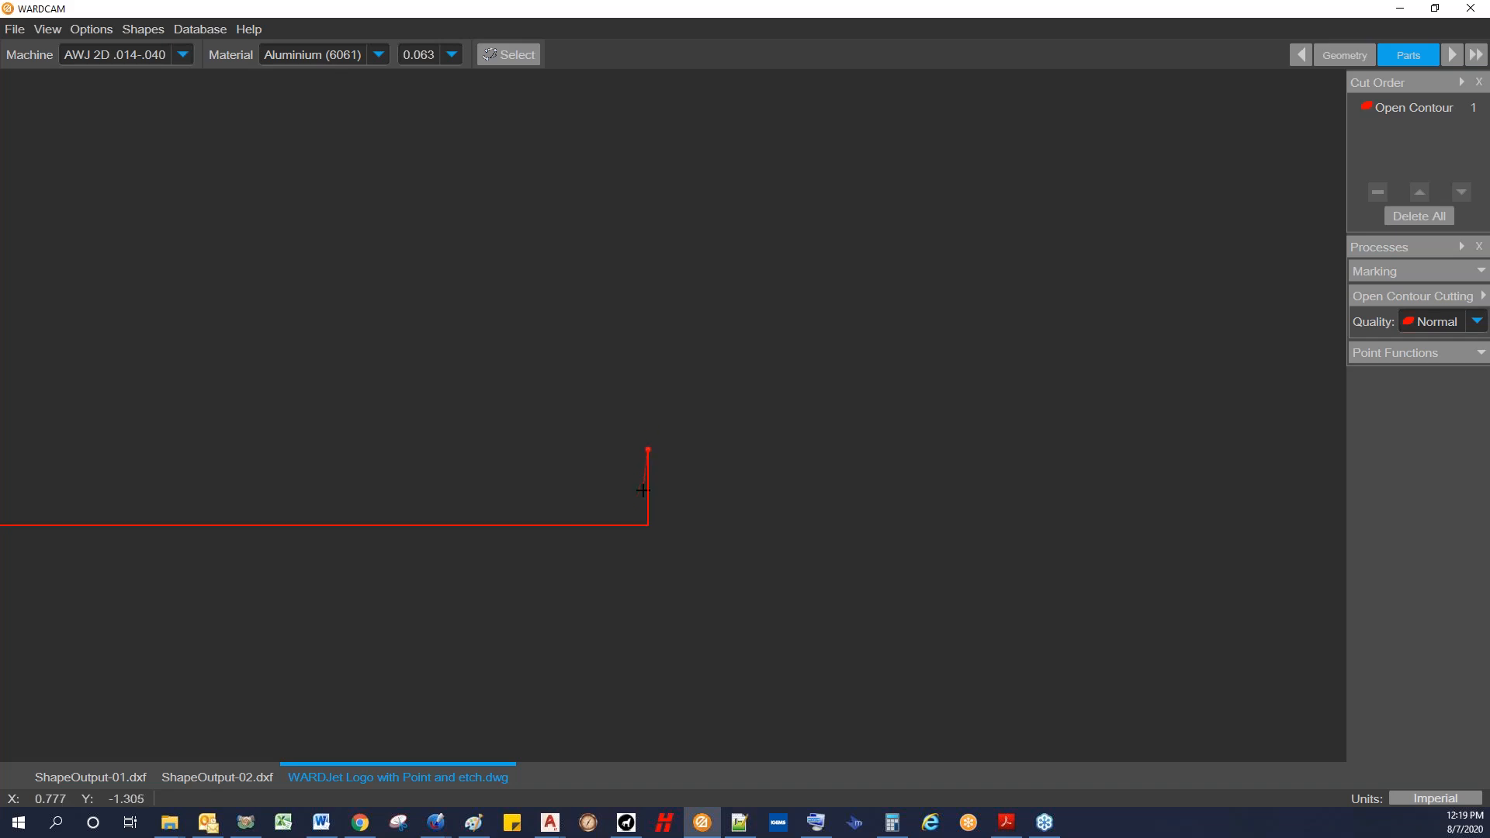
scroll(930, 404, "down", 2)
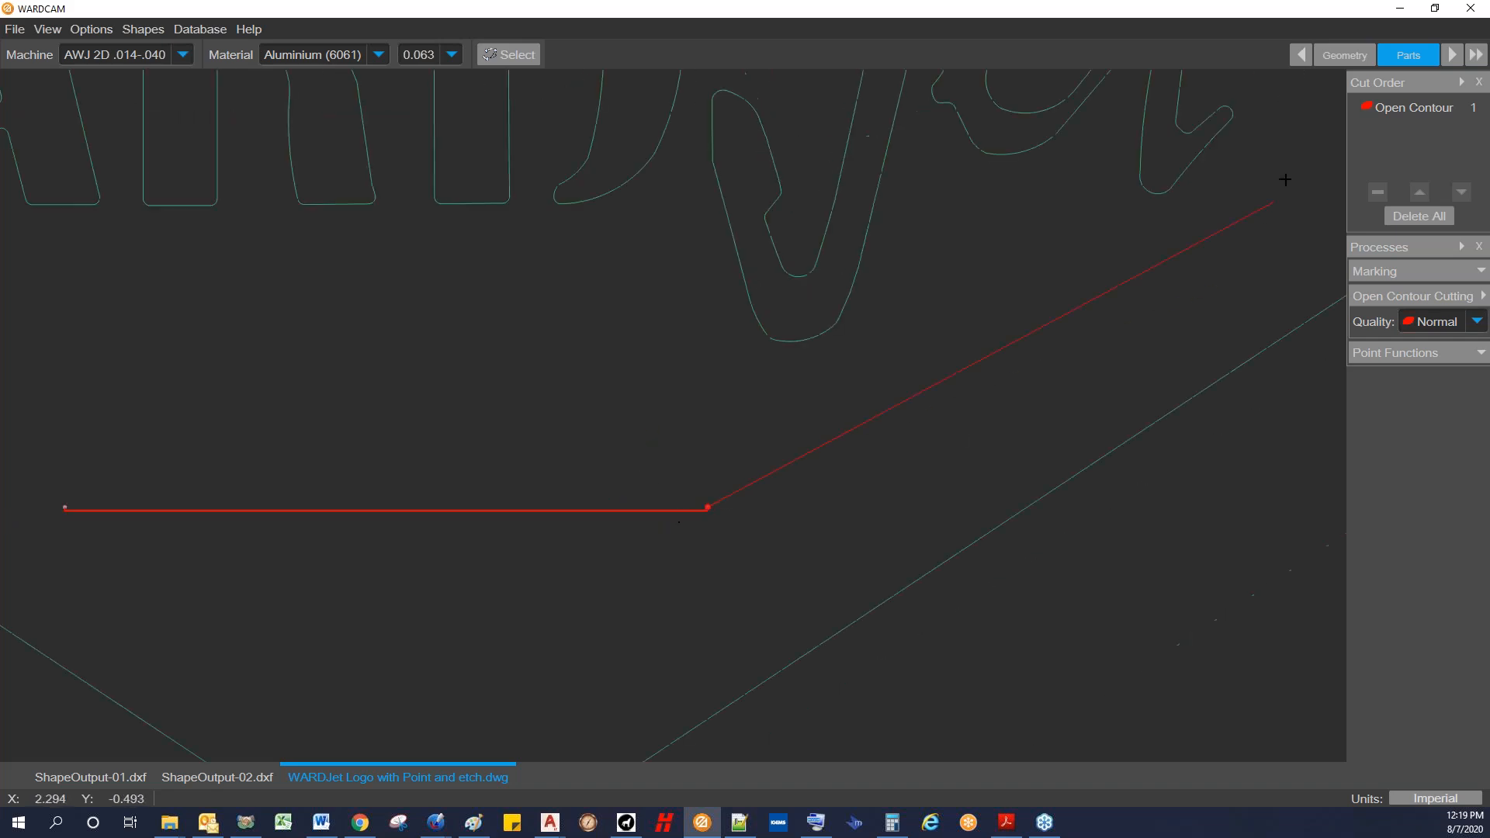
scroll(1292, 166, "down", 3)
middle_click_drag(1084, 306, 1059, 370)
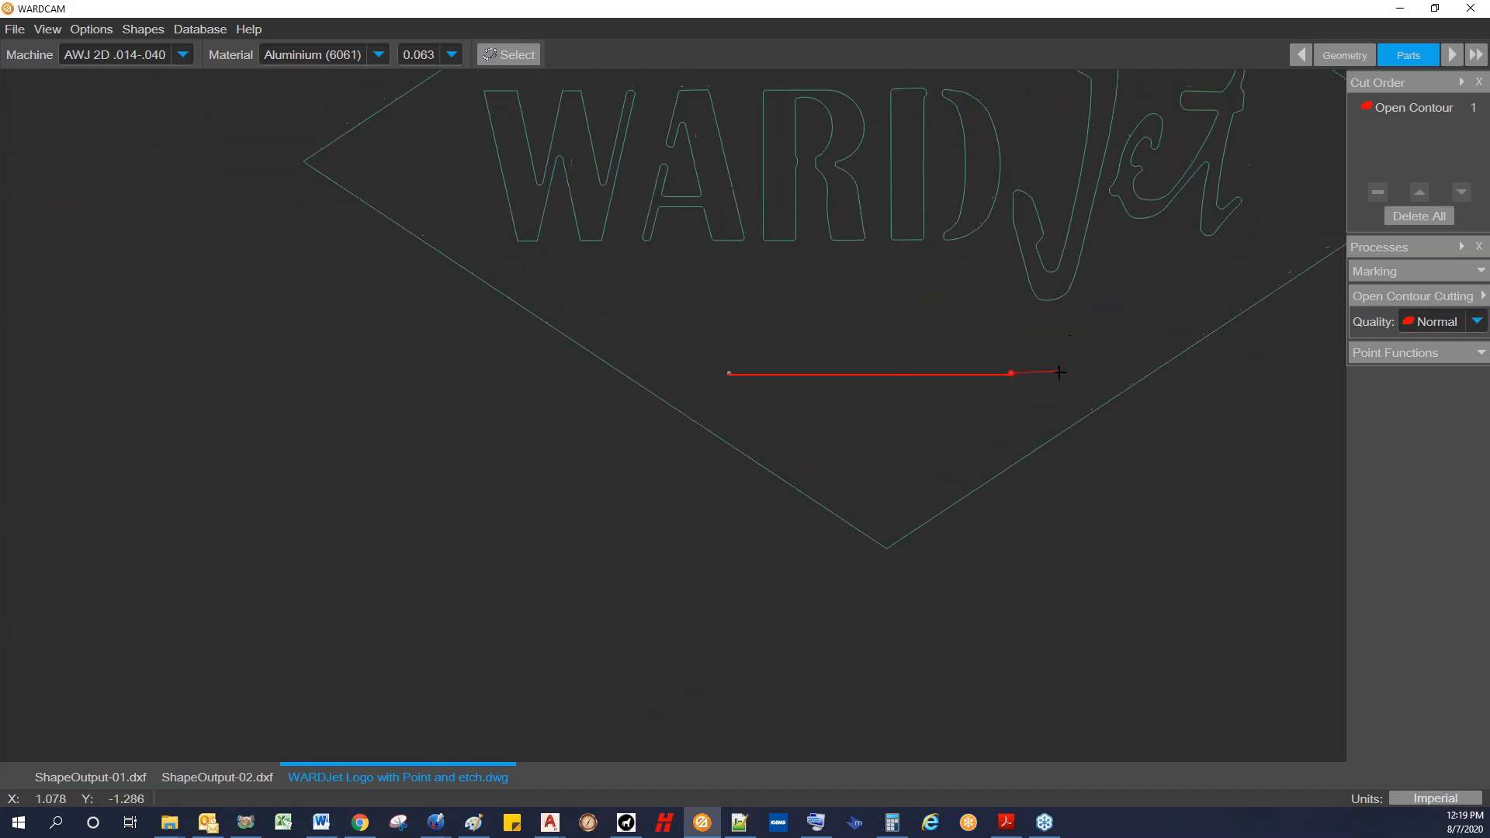
scroll(772, 378, "up", 3)
middle_click_drag(734, 376, 476, 386)
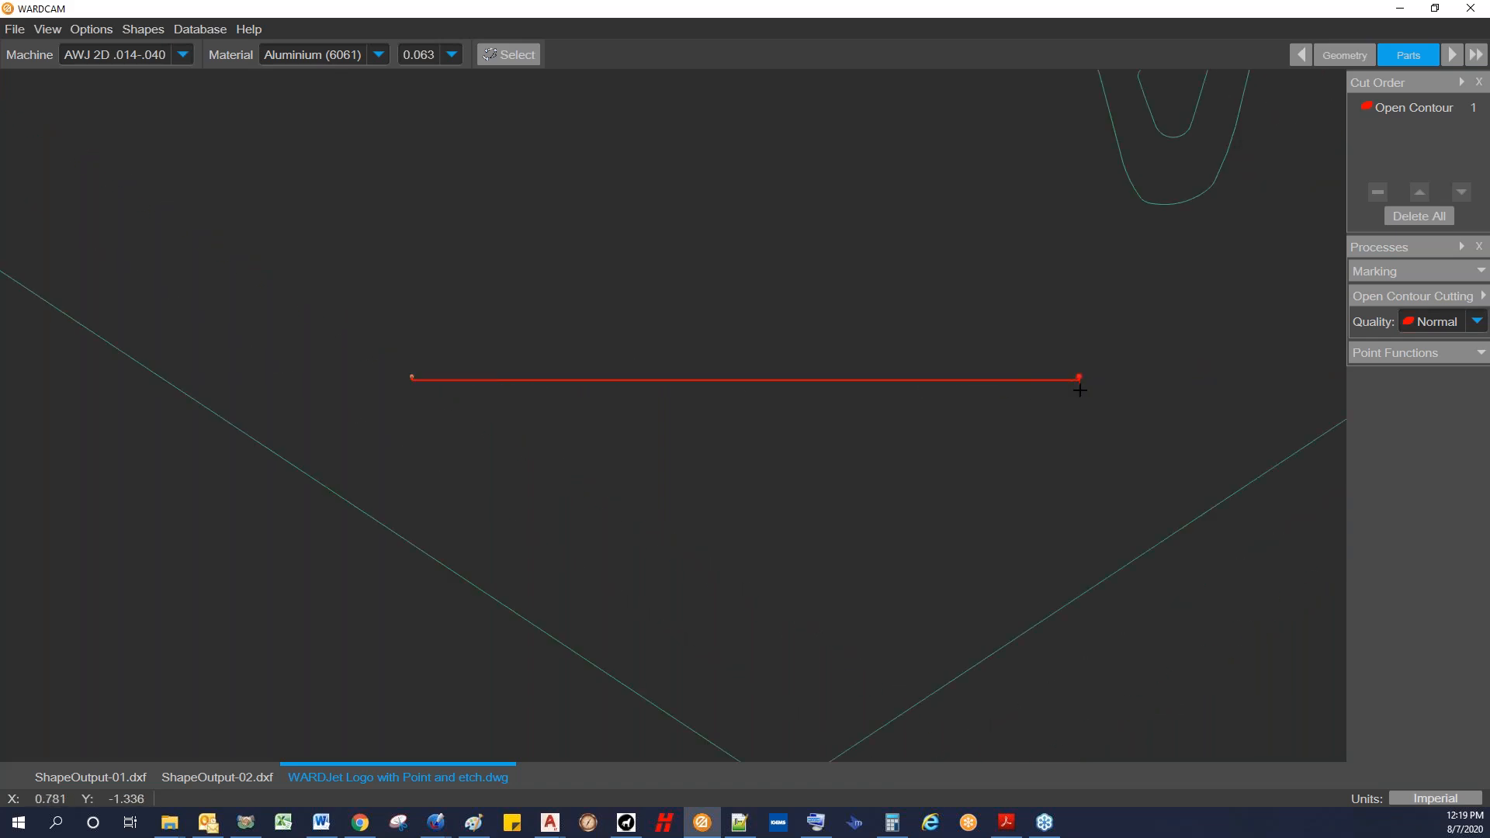
scroll(1079, 378, "up", 2)
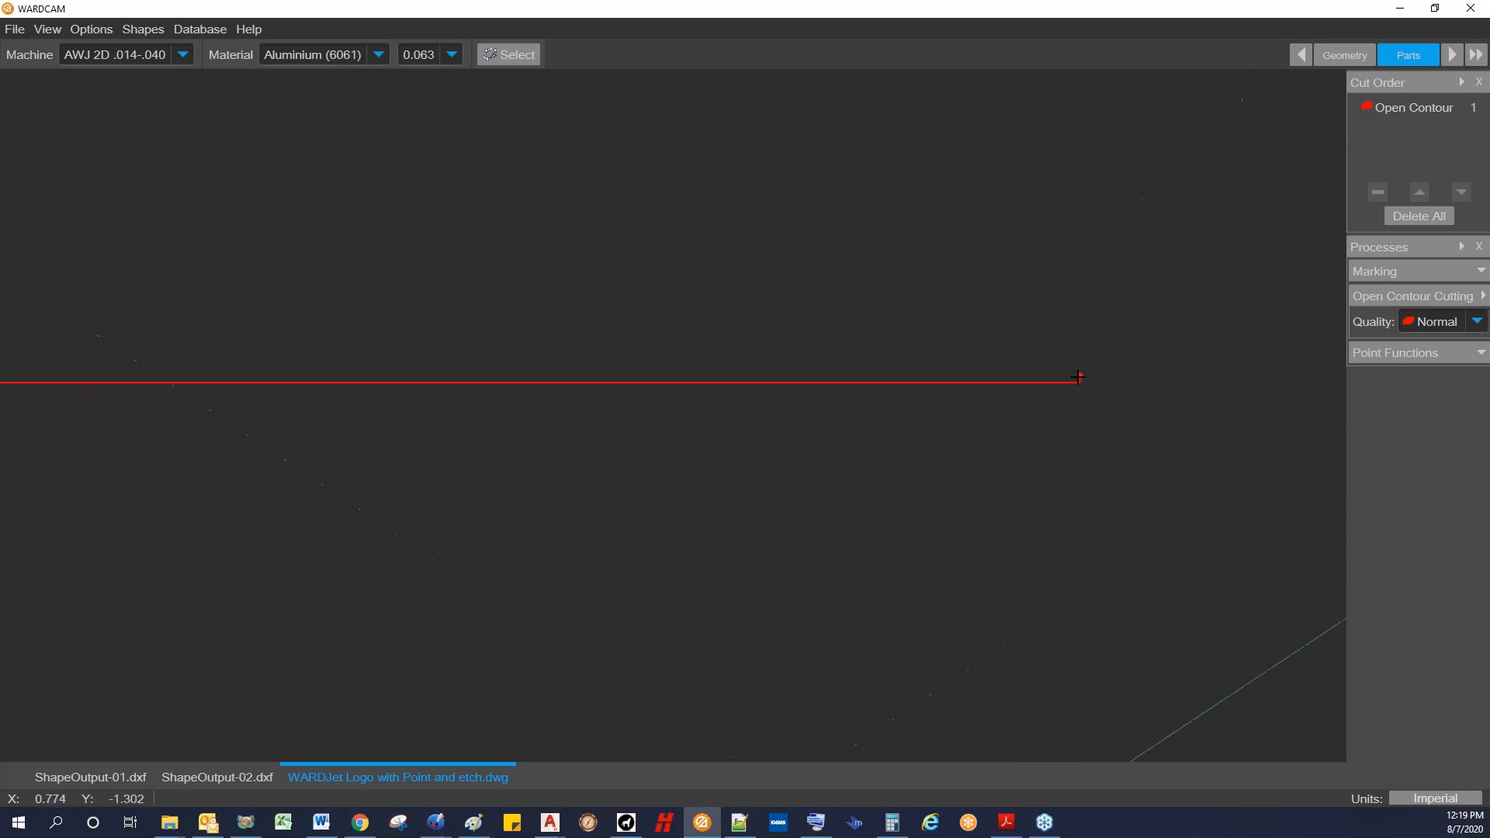
scroll(1076, 385, "down", 3)
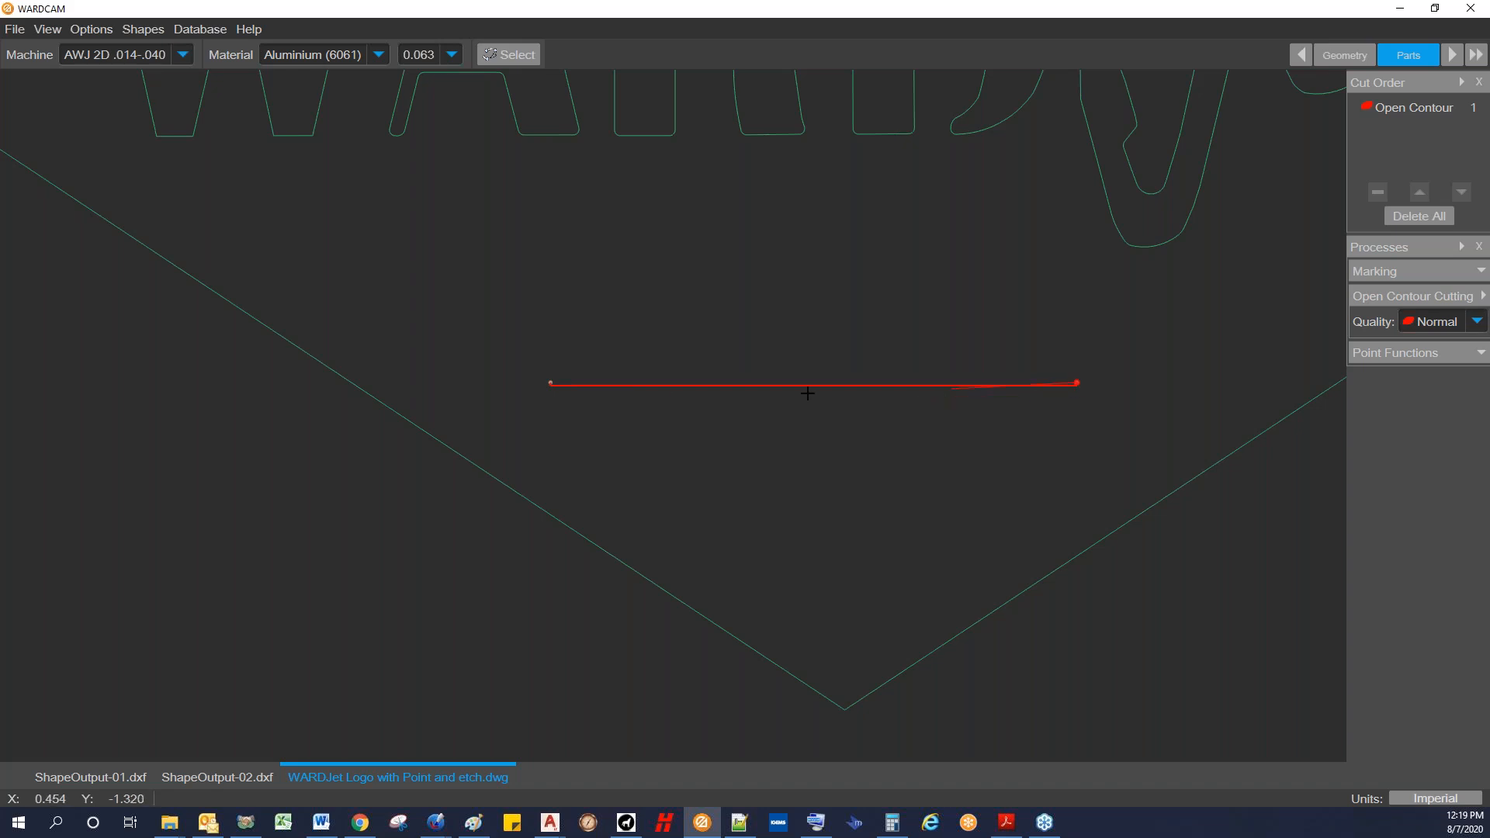
scroll(1071, 385, "up", 3)
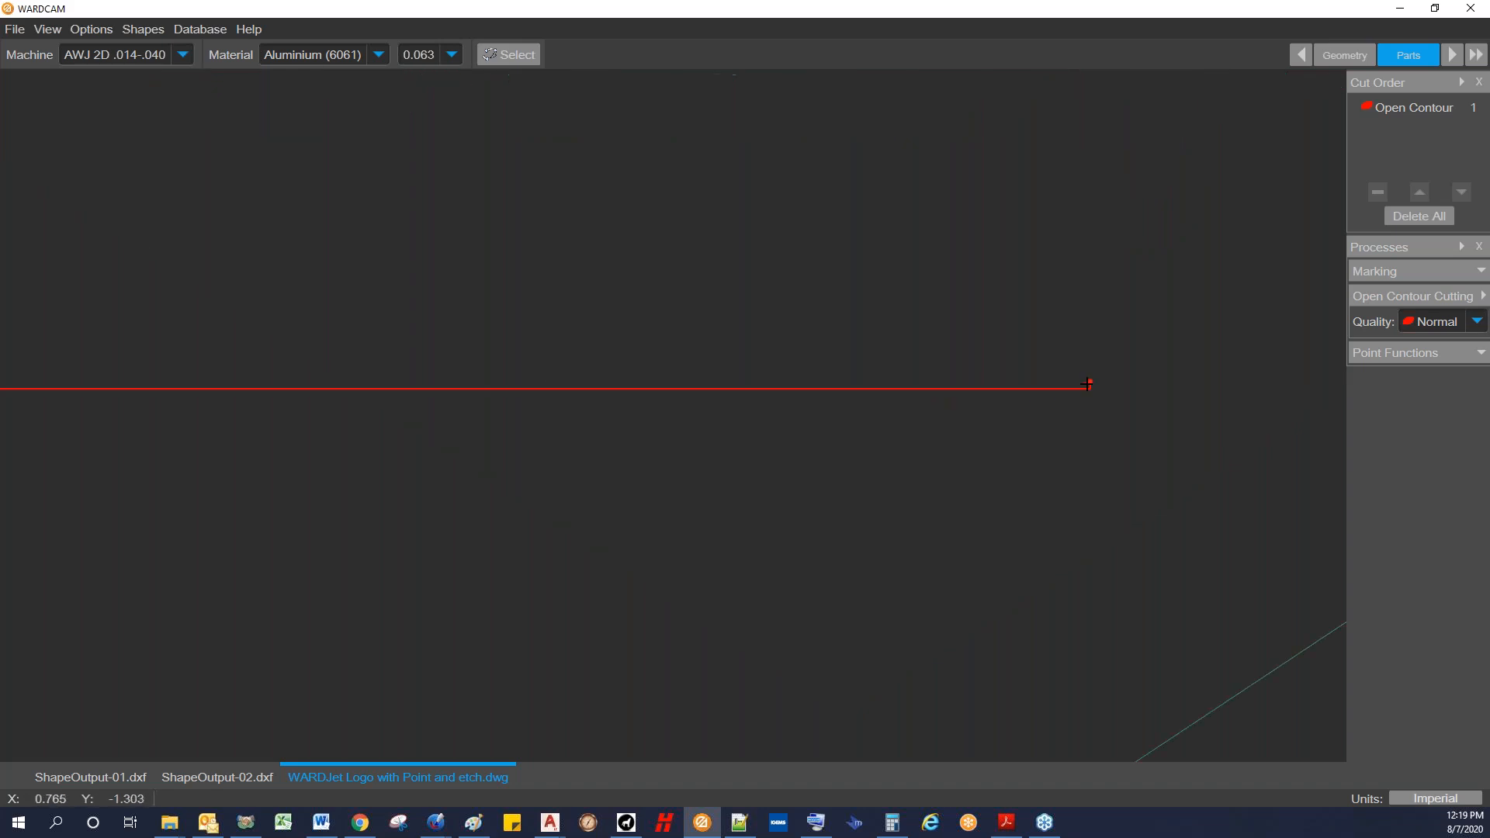
scroll(1090, 385, "down", 4)
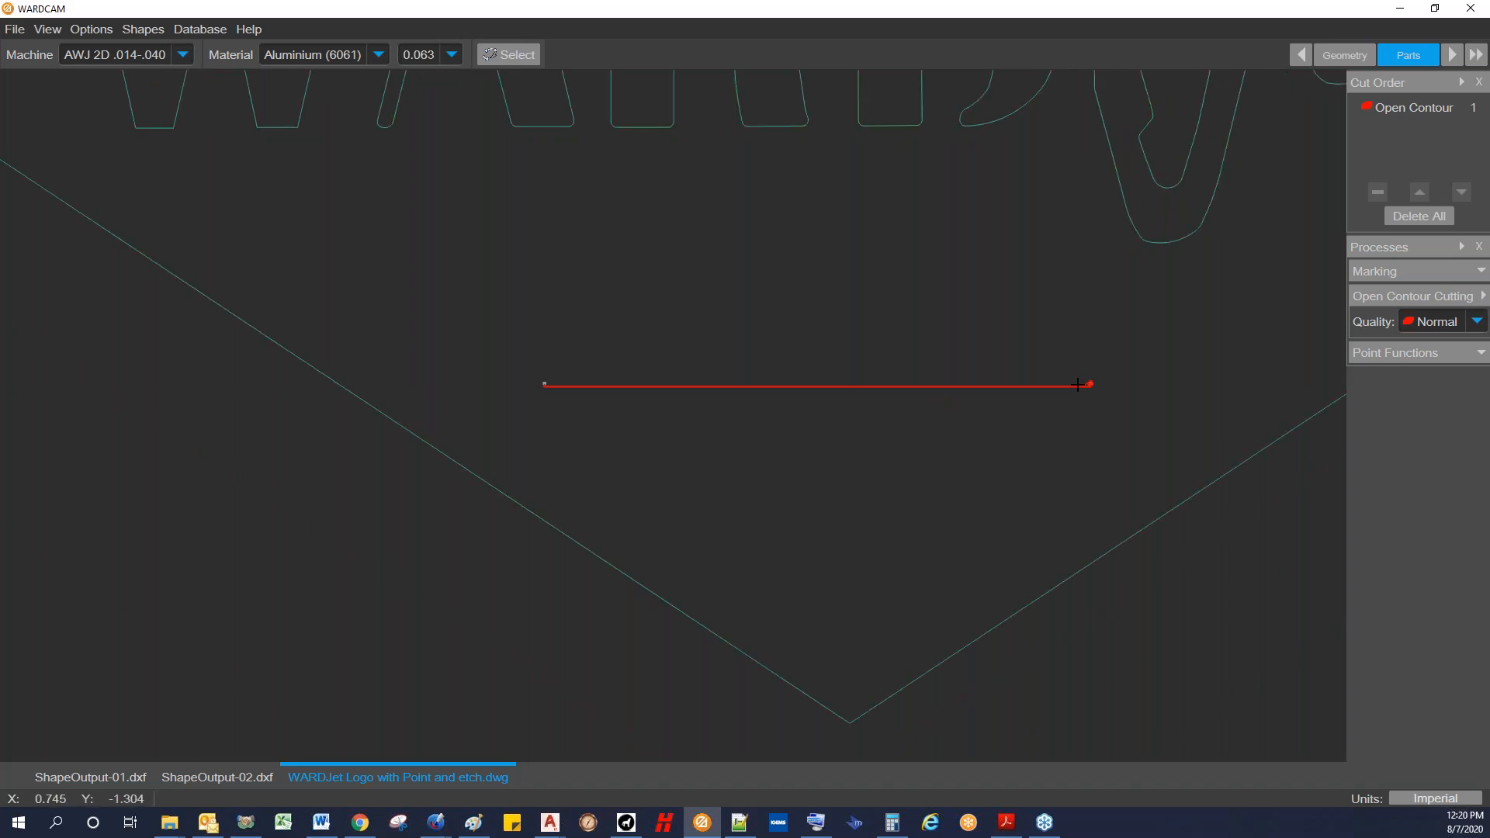
scroll(1086, 387, "up", 3)
scroll(1085, 388, "down", 4)
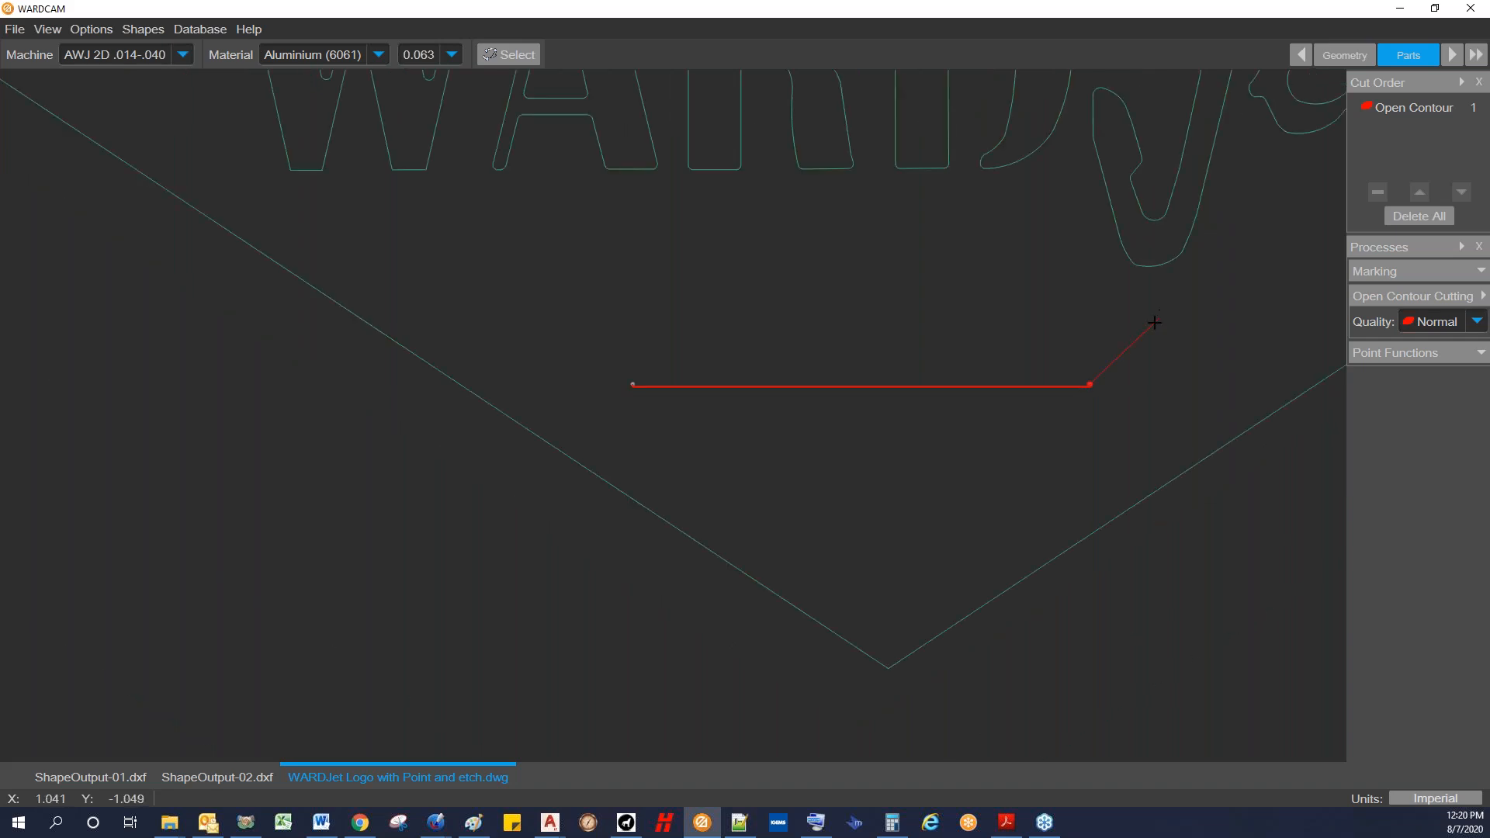
scroll(921, 388, "up", 4)
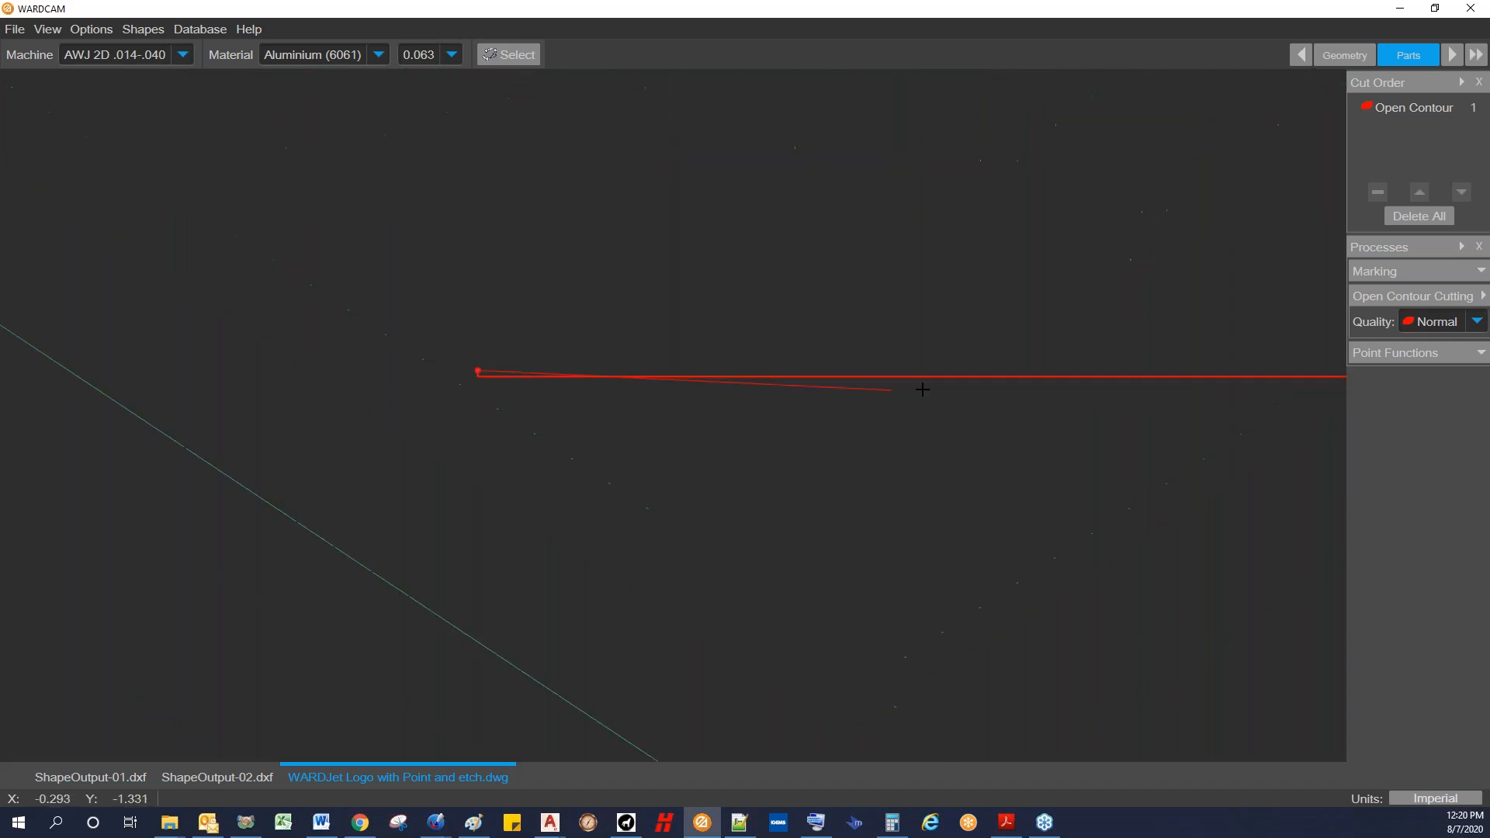
scroll(1133, 388, "up", 5)
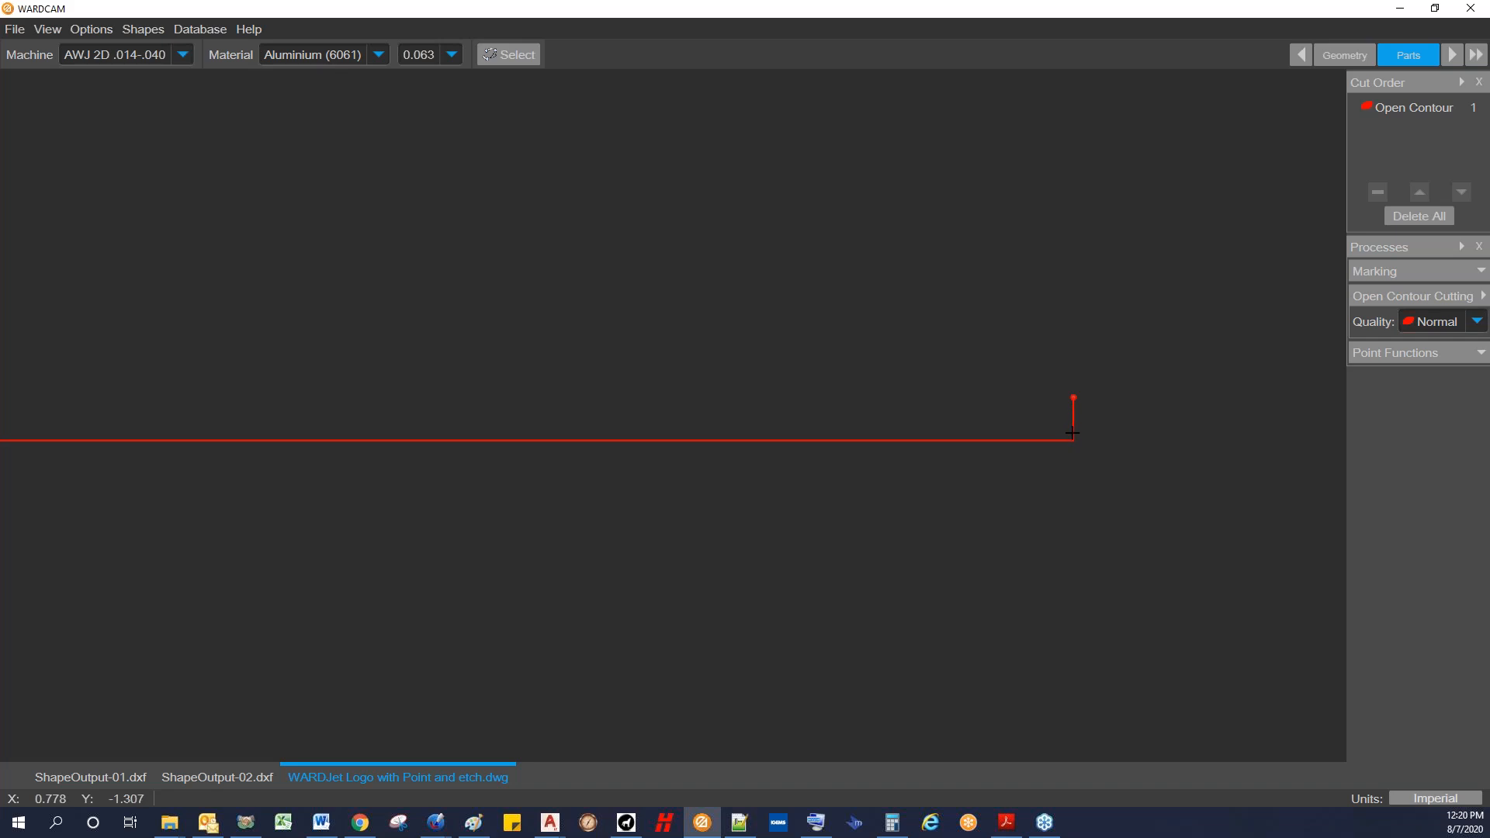
scroll(896, 453, "down", 5)
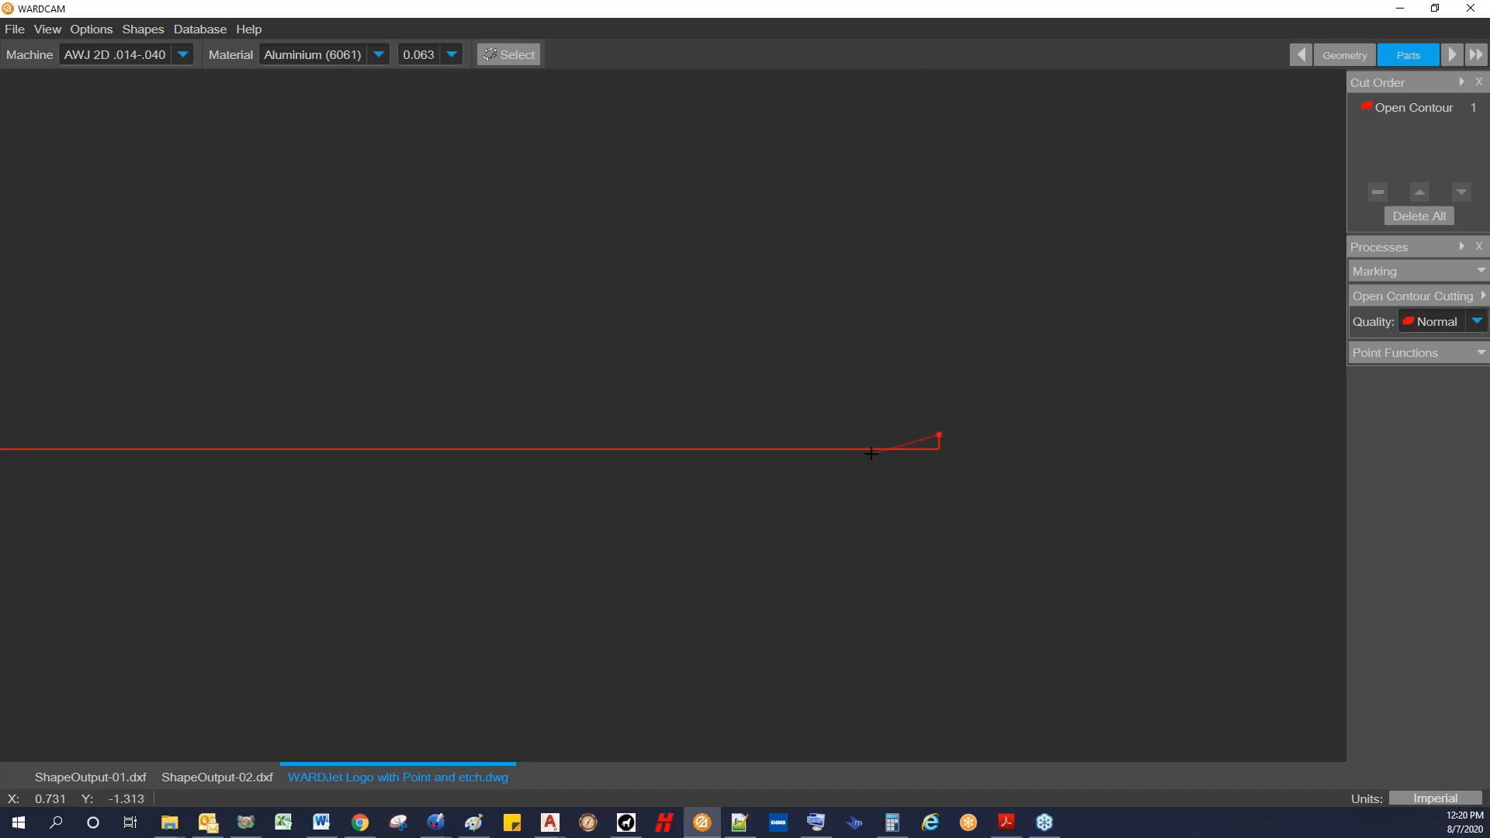
Step: Return to the Geometry stage and remove the short vertical segments at both ends of the line below the lettering
left_click(1342, 55)
scroll(900, 458, "up", 5)
left_click(921, 471)
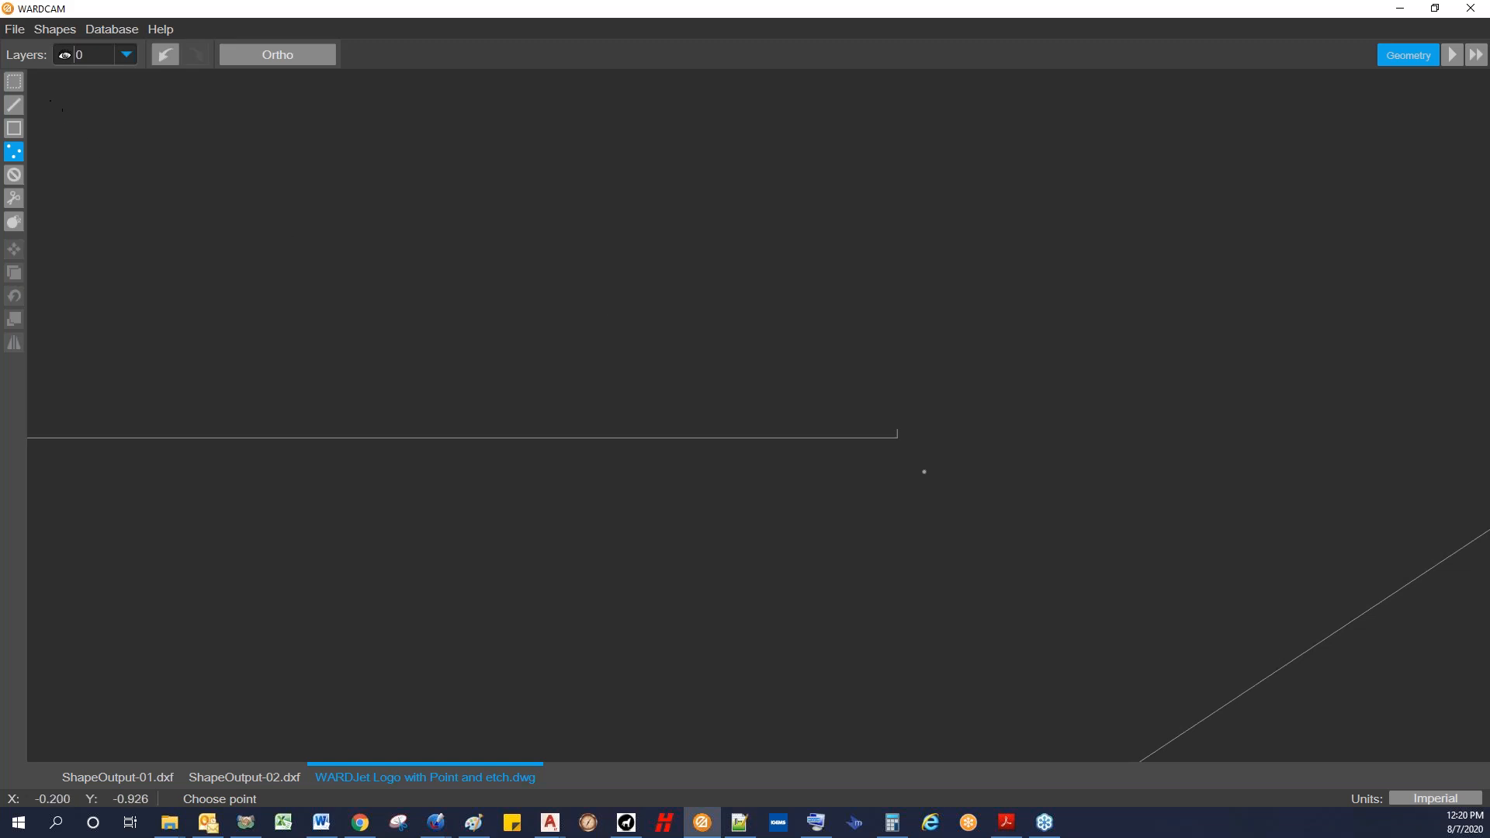
left_click(165, 55)
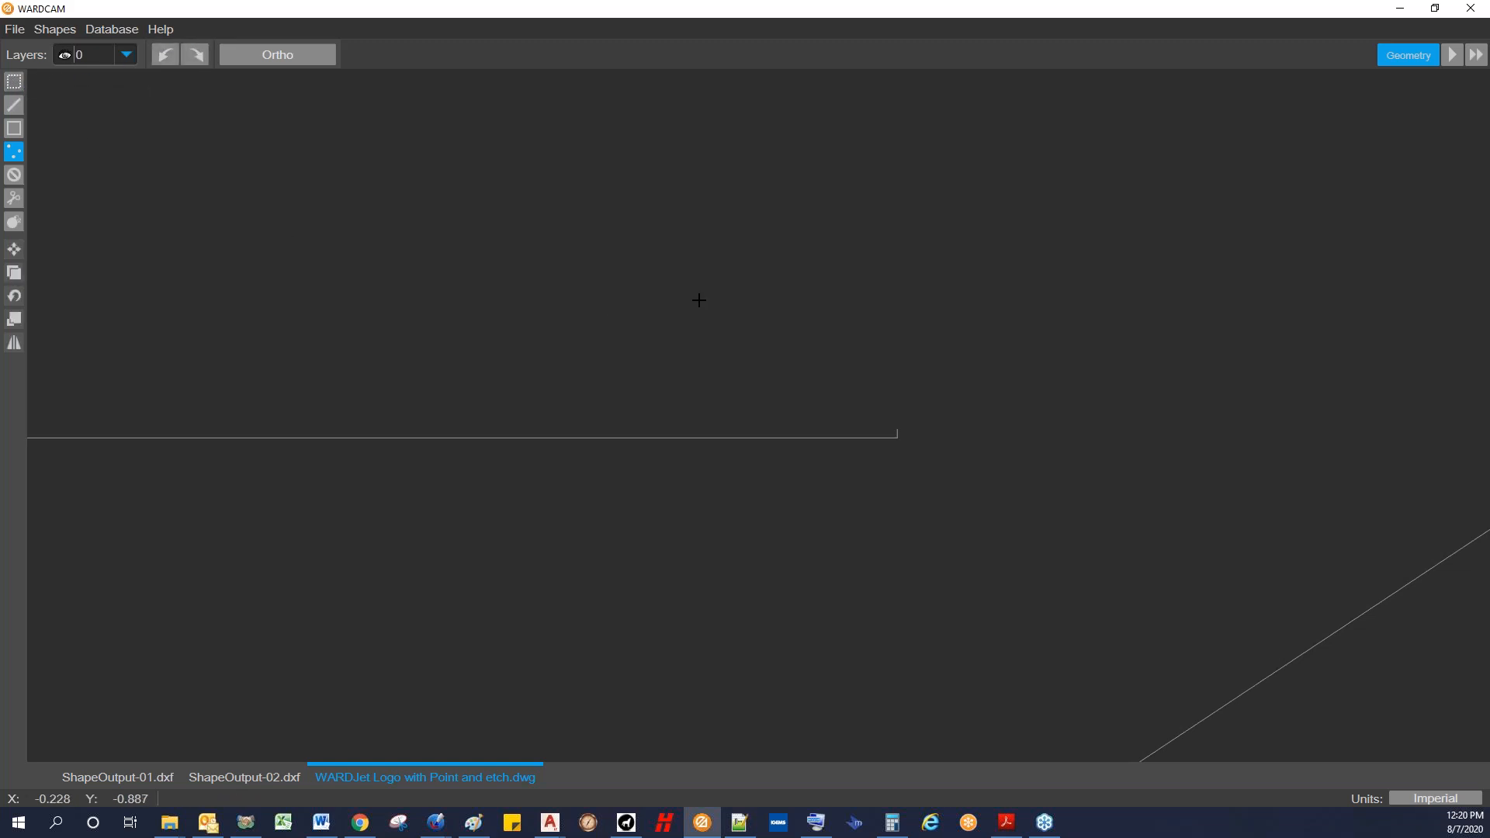
scroll(853, 489, "down", 5)
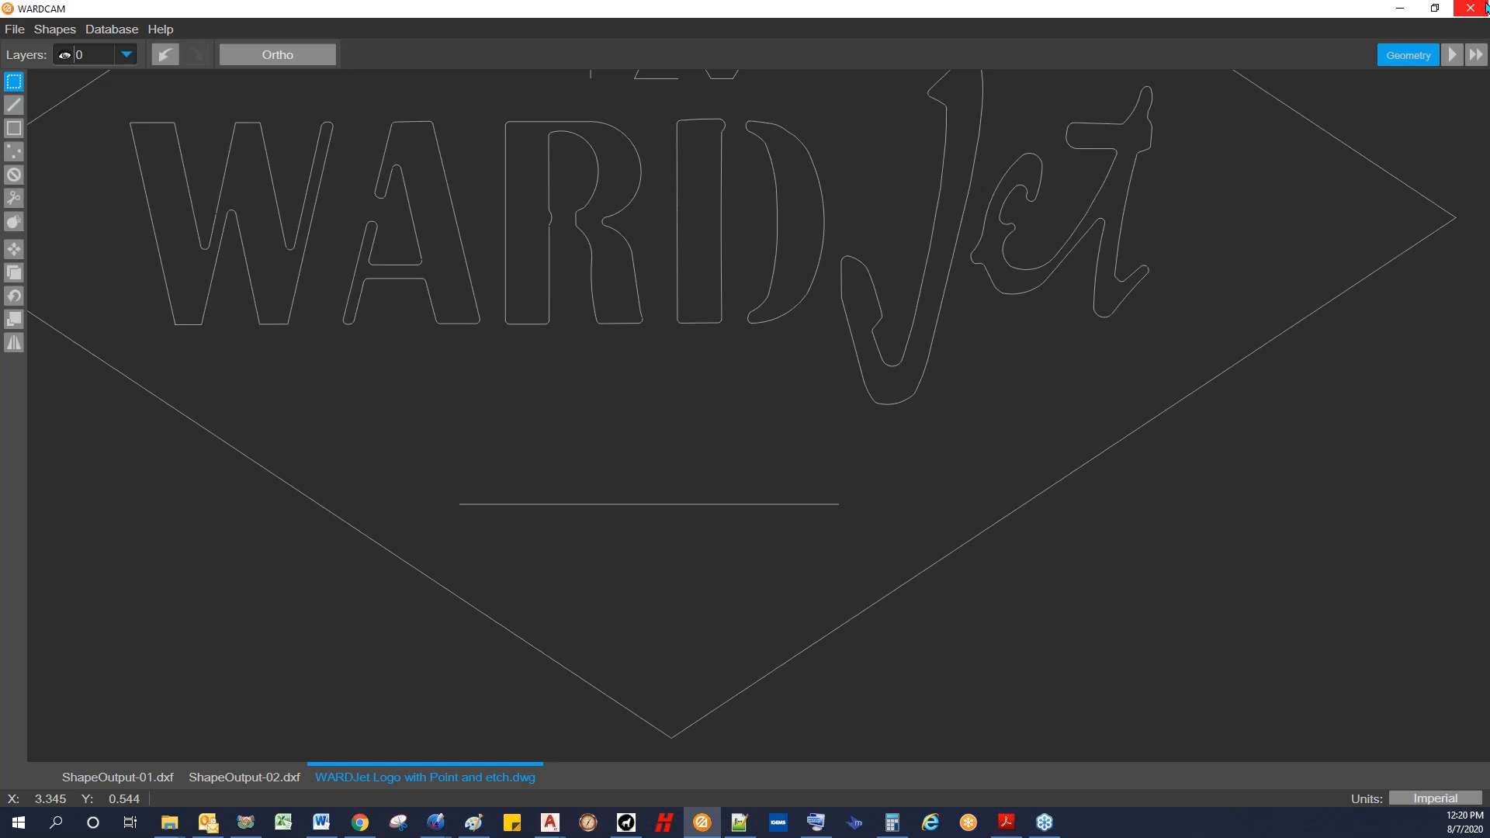
Step: Apply Normal-quality open contour cutting to the line below the lettering and post it as WARDJet Logo with Point and etch.cnc
left_click(1450, 56)
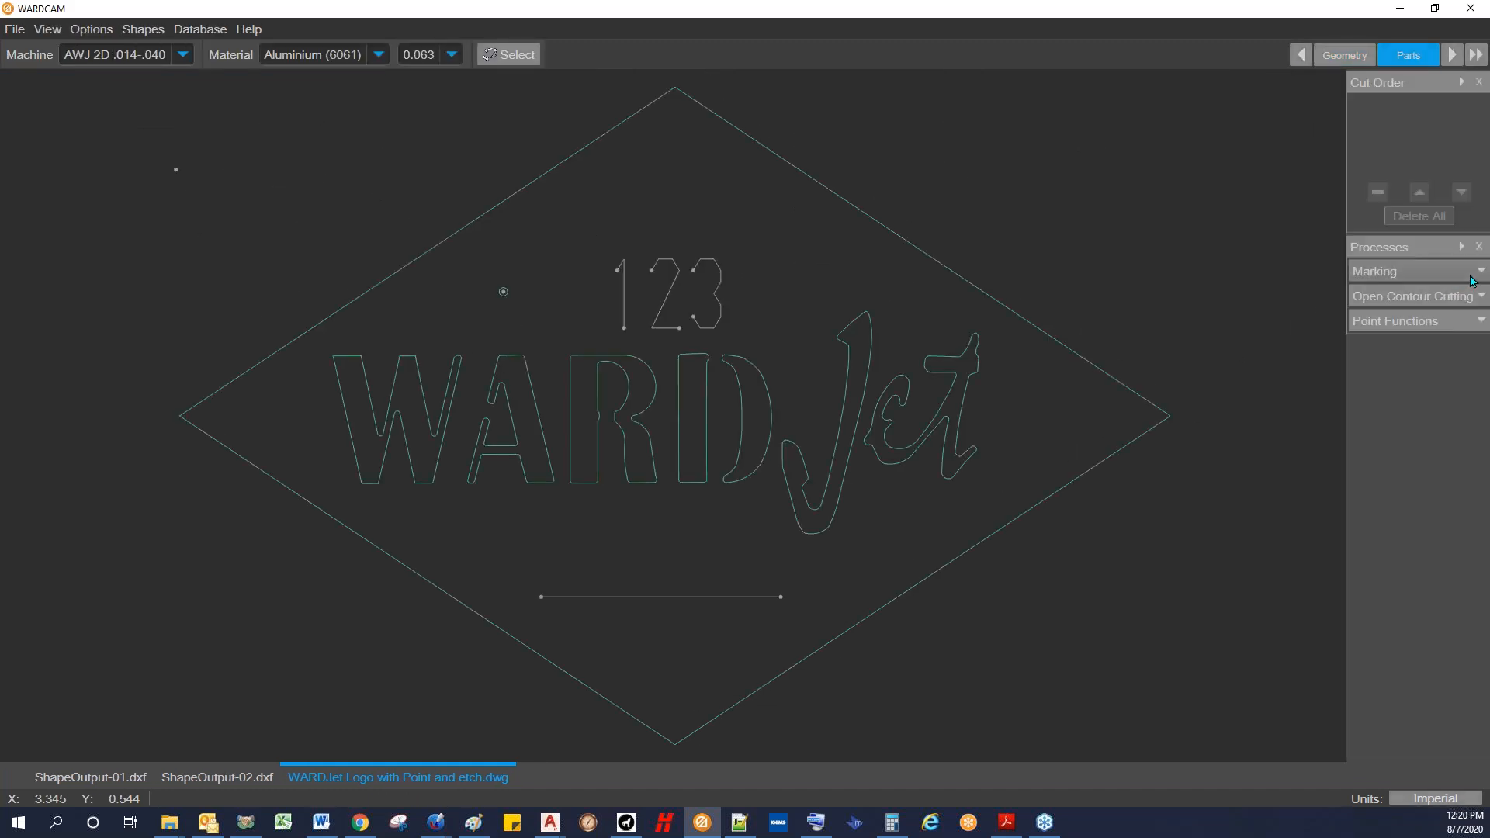
left_click(1480, 297)
left_click(856, 568)
left_click(1450, 56)
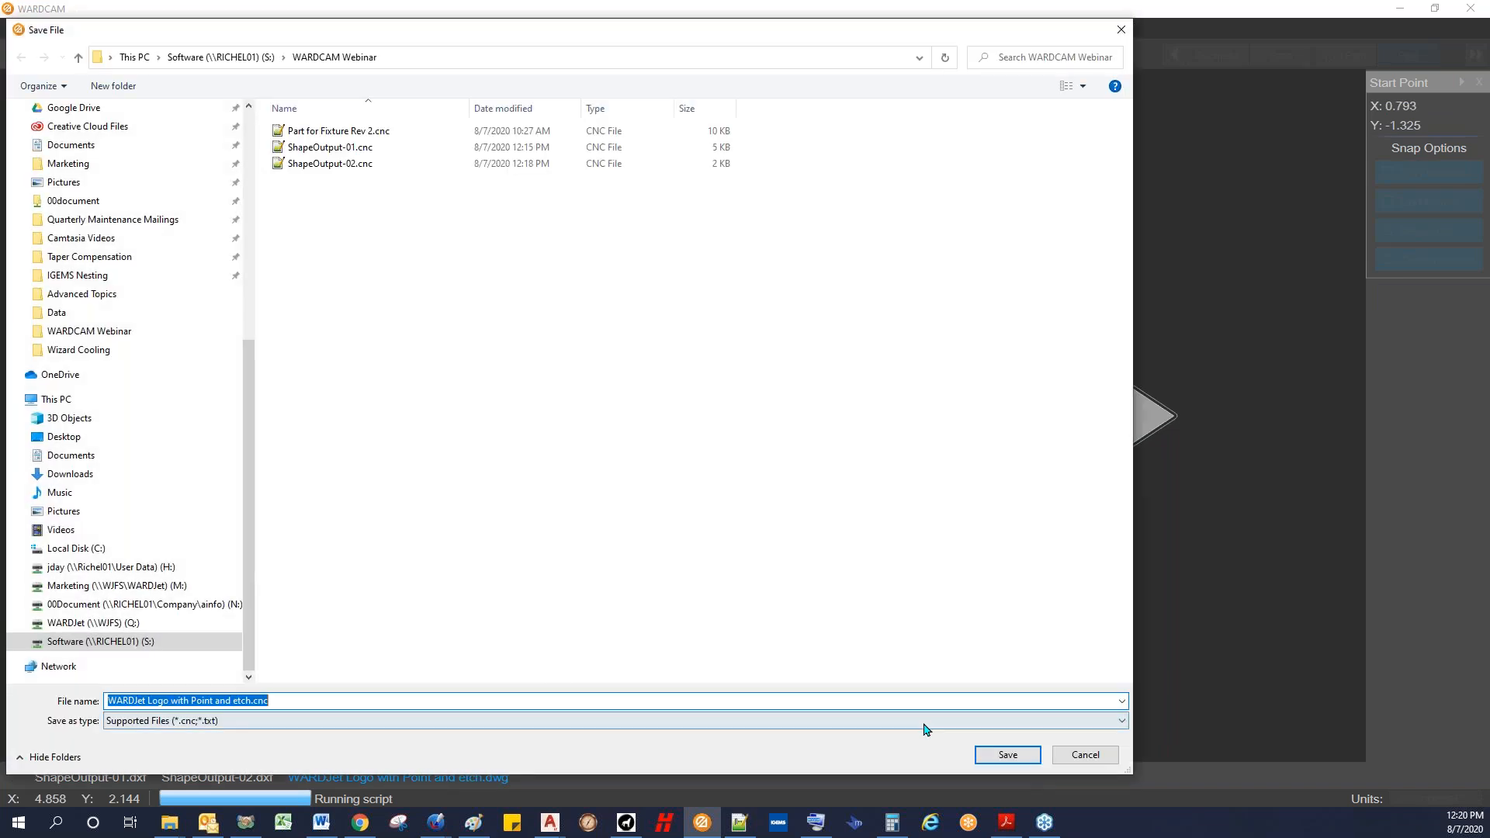
left_click(1008, 755)
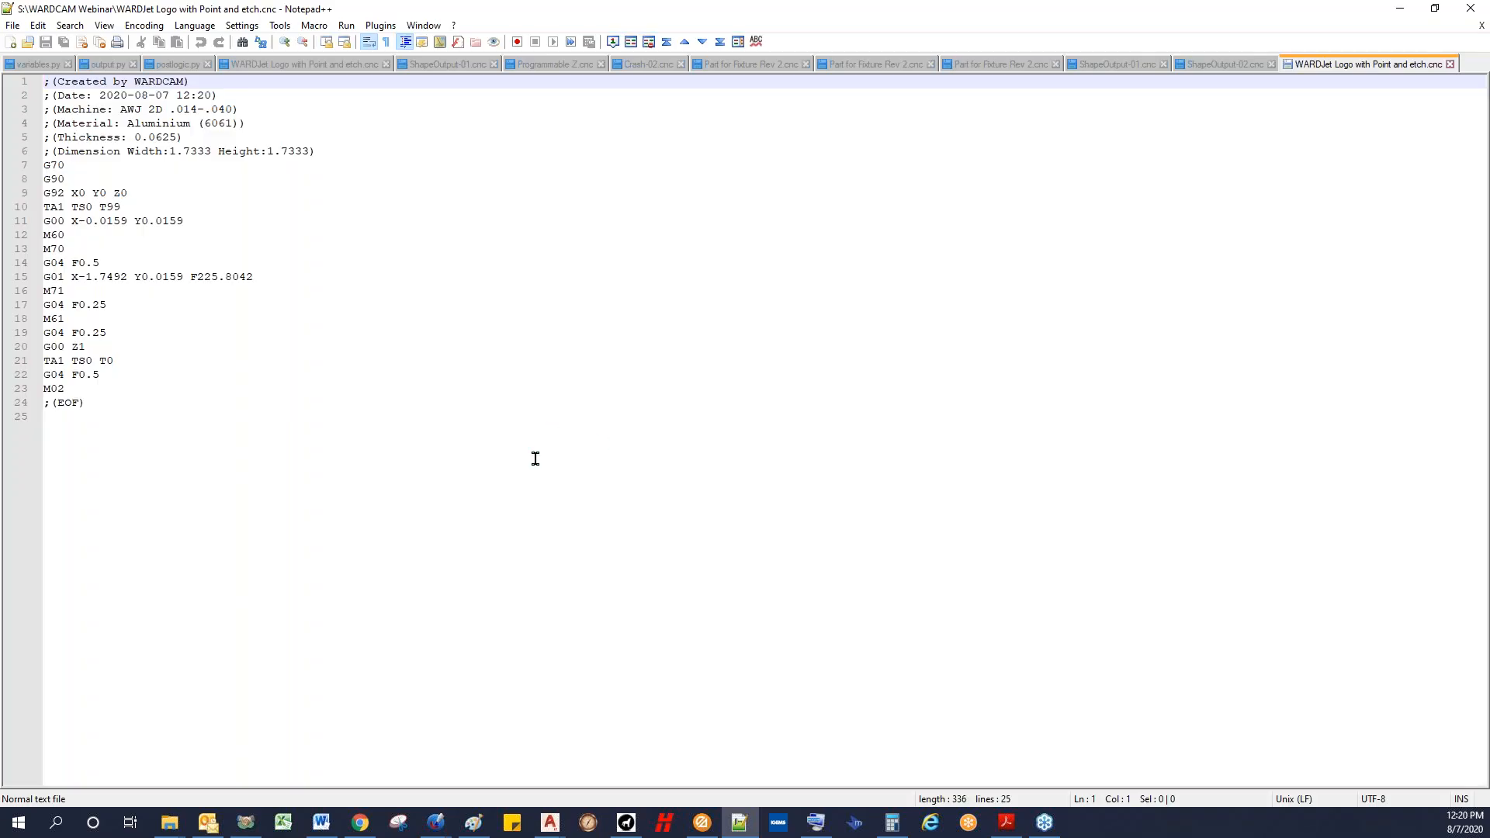
Step: Examine the single G01 cutting move and its feed rate on line 15 of the posted code
left_click_drag(256, 276, 29, 274)
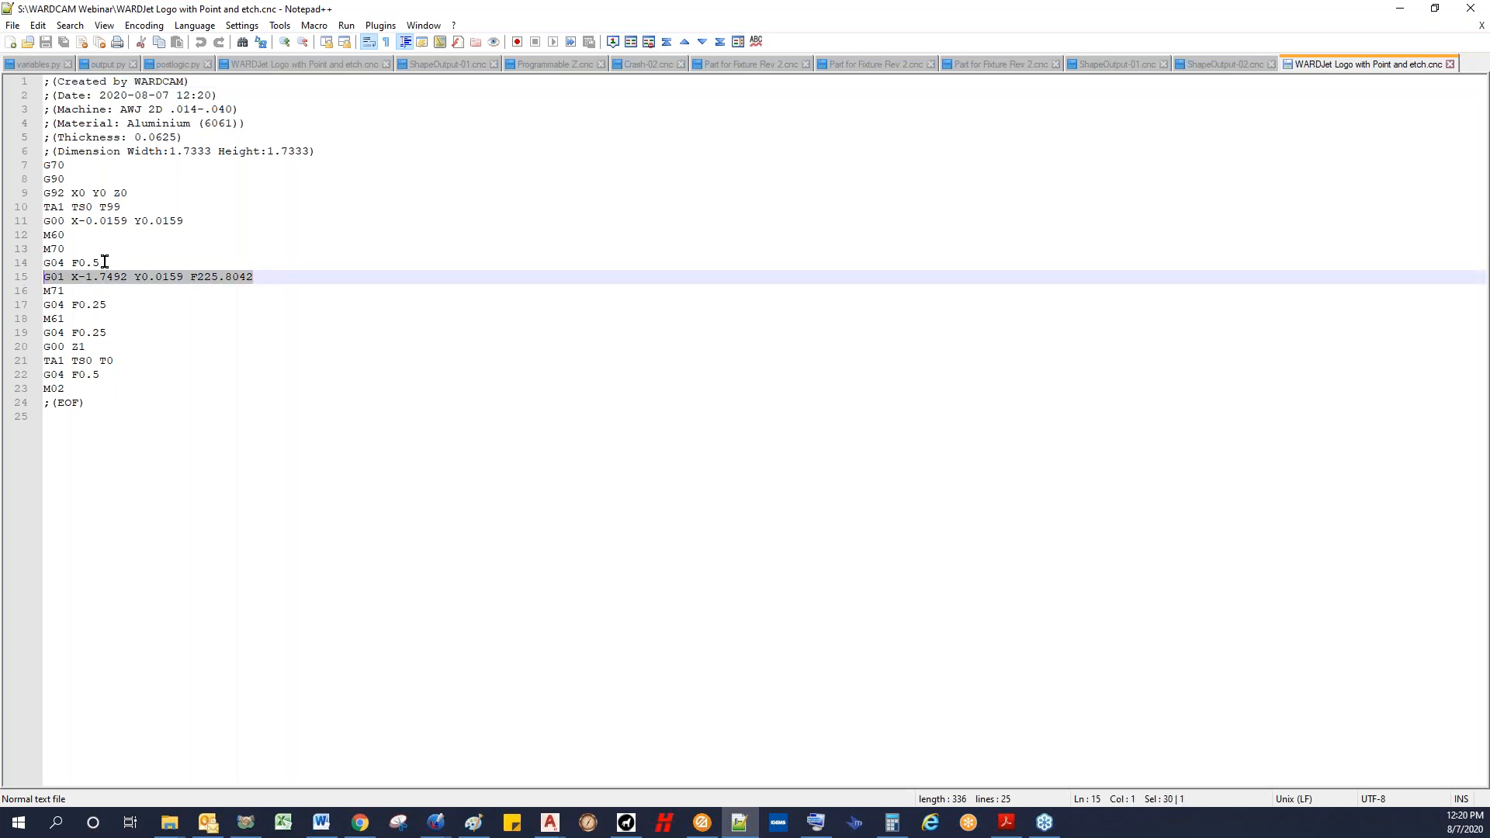
left_click(240, 277)
left_click_drag(192, 277, 256, 278)
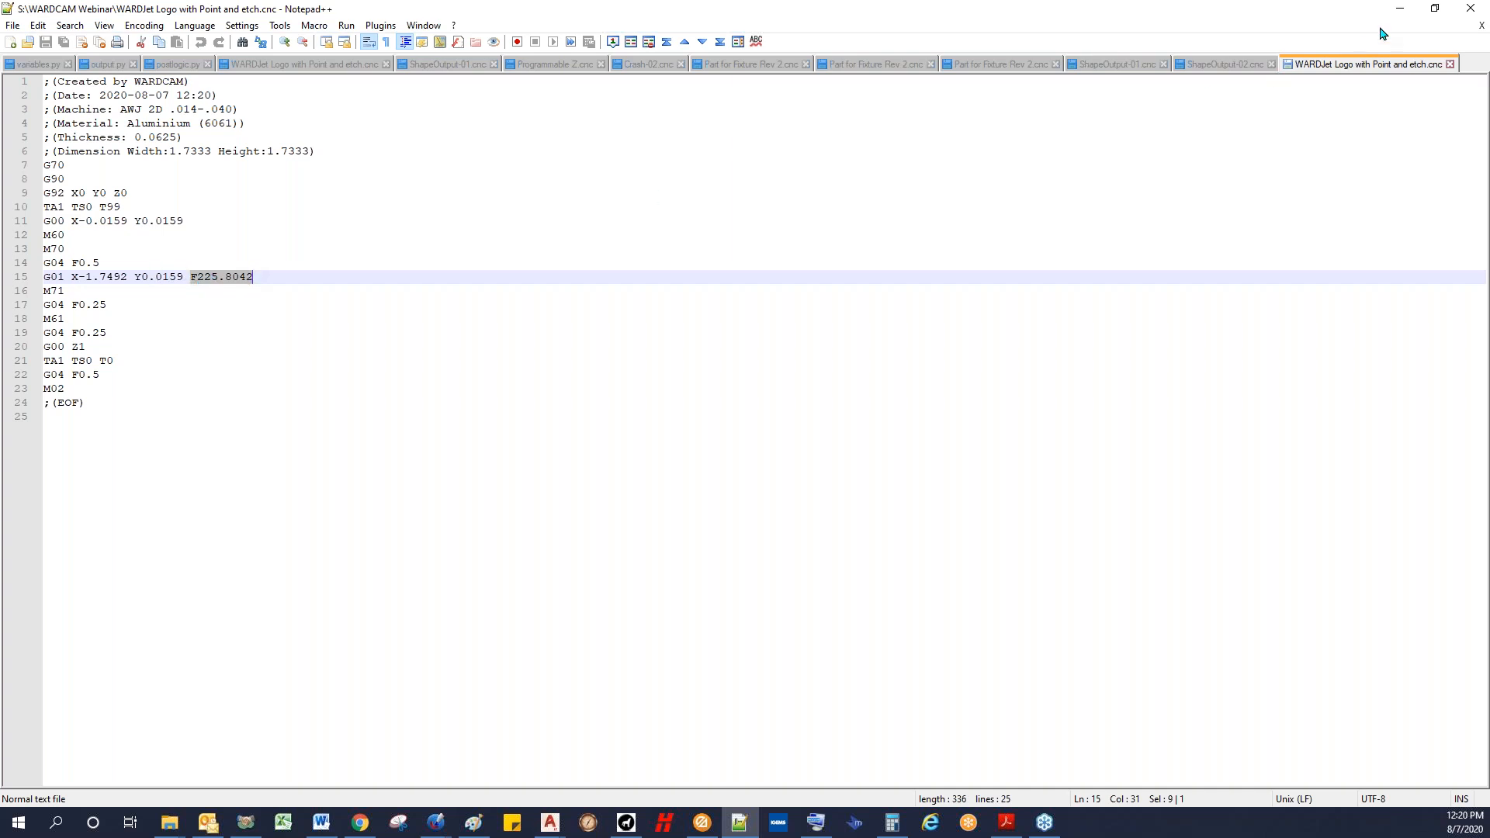
Step: Switch back to WARDCAM's Geometry stage and undo the removal of the short vertical end segments
left_click(1400, 8)
left_click(1217, 56)
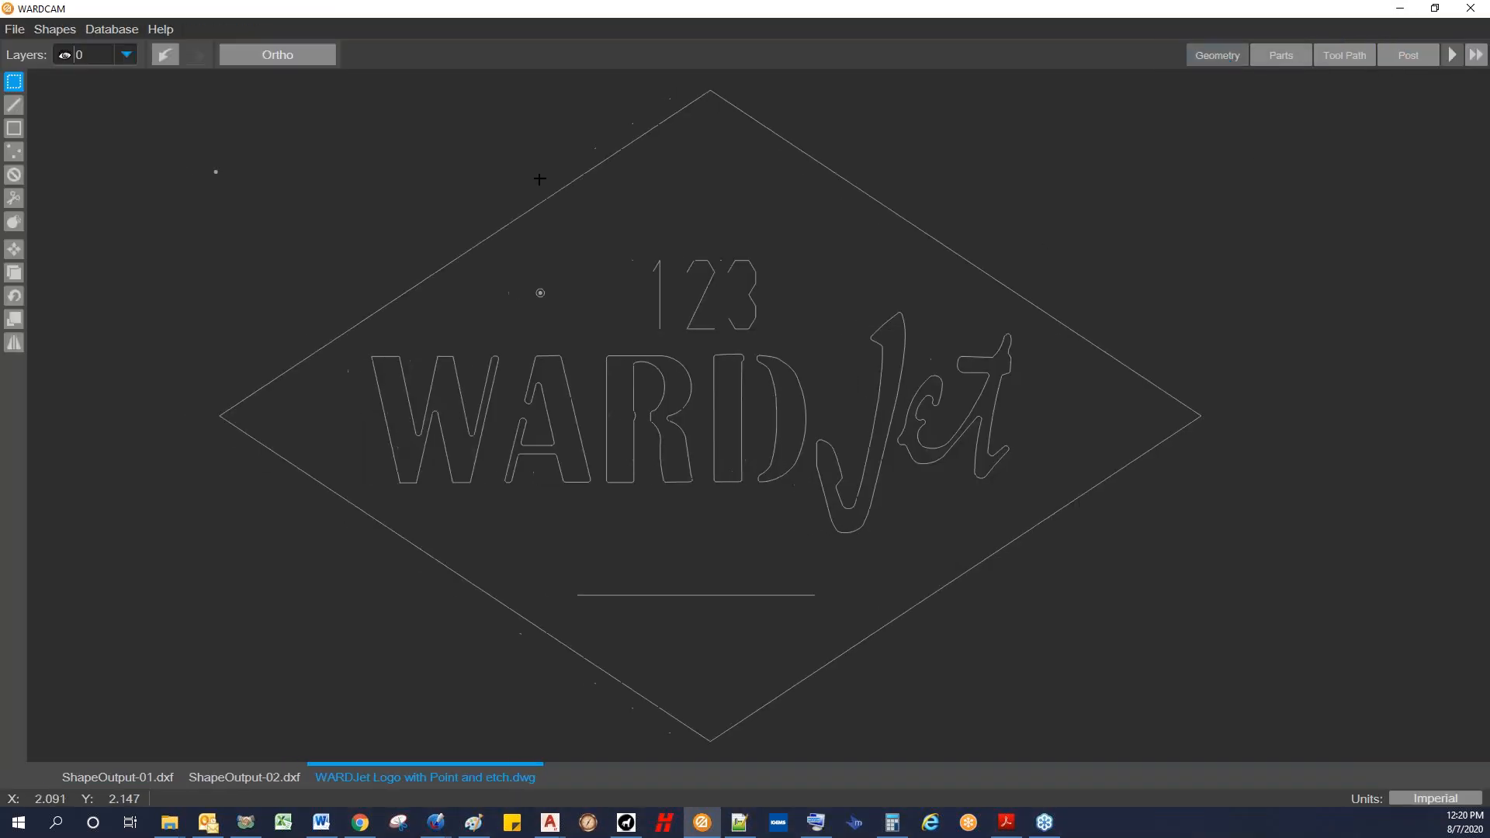
left_click(162, 55)
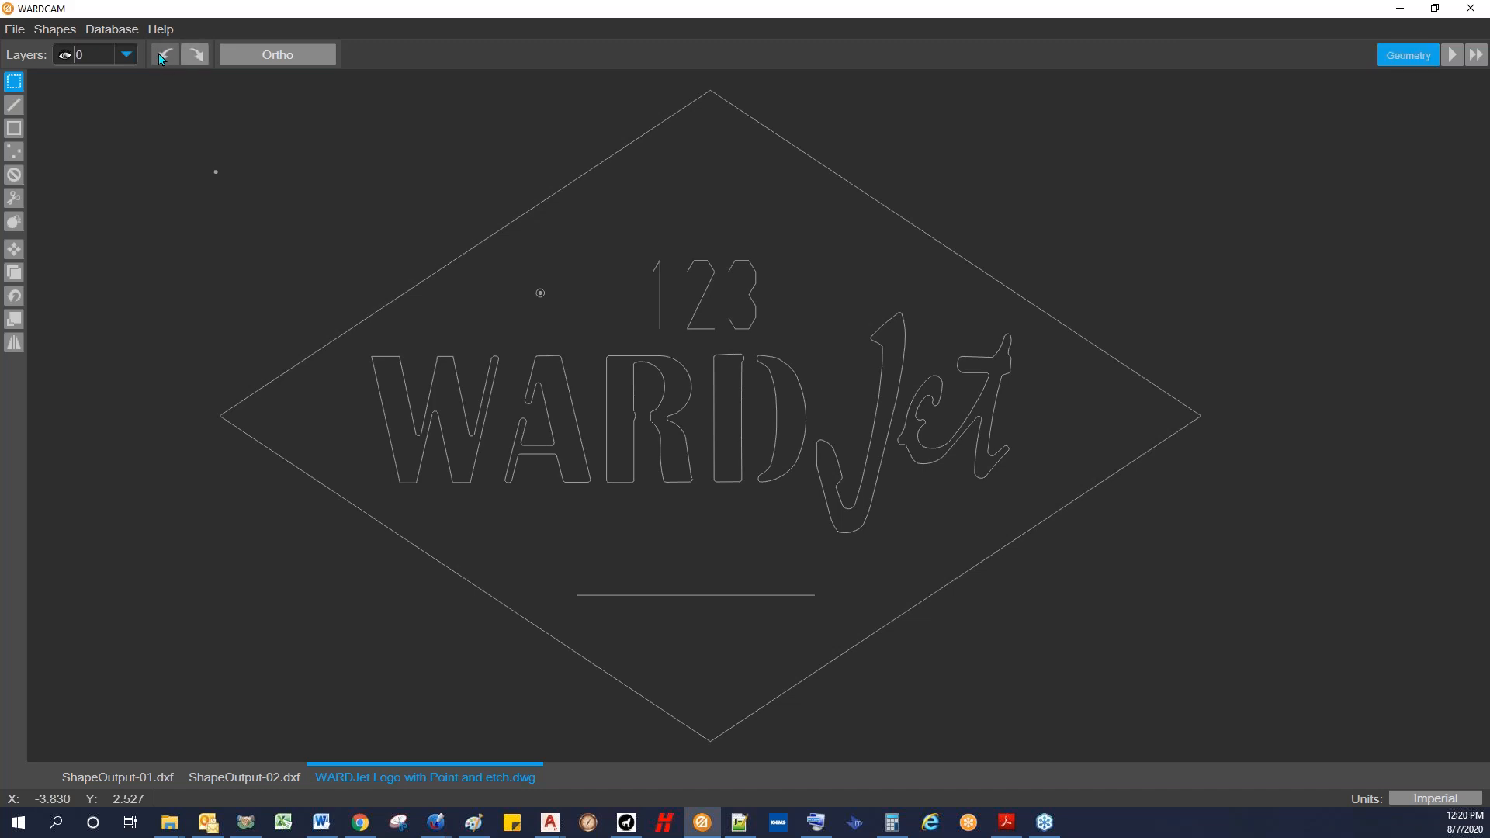
scroll(884, 613, "up", 6)
scroll(919, 564, "down", 8)
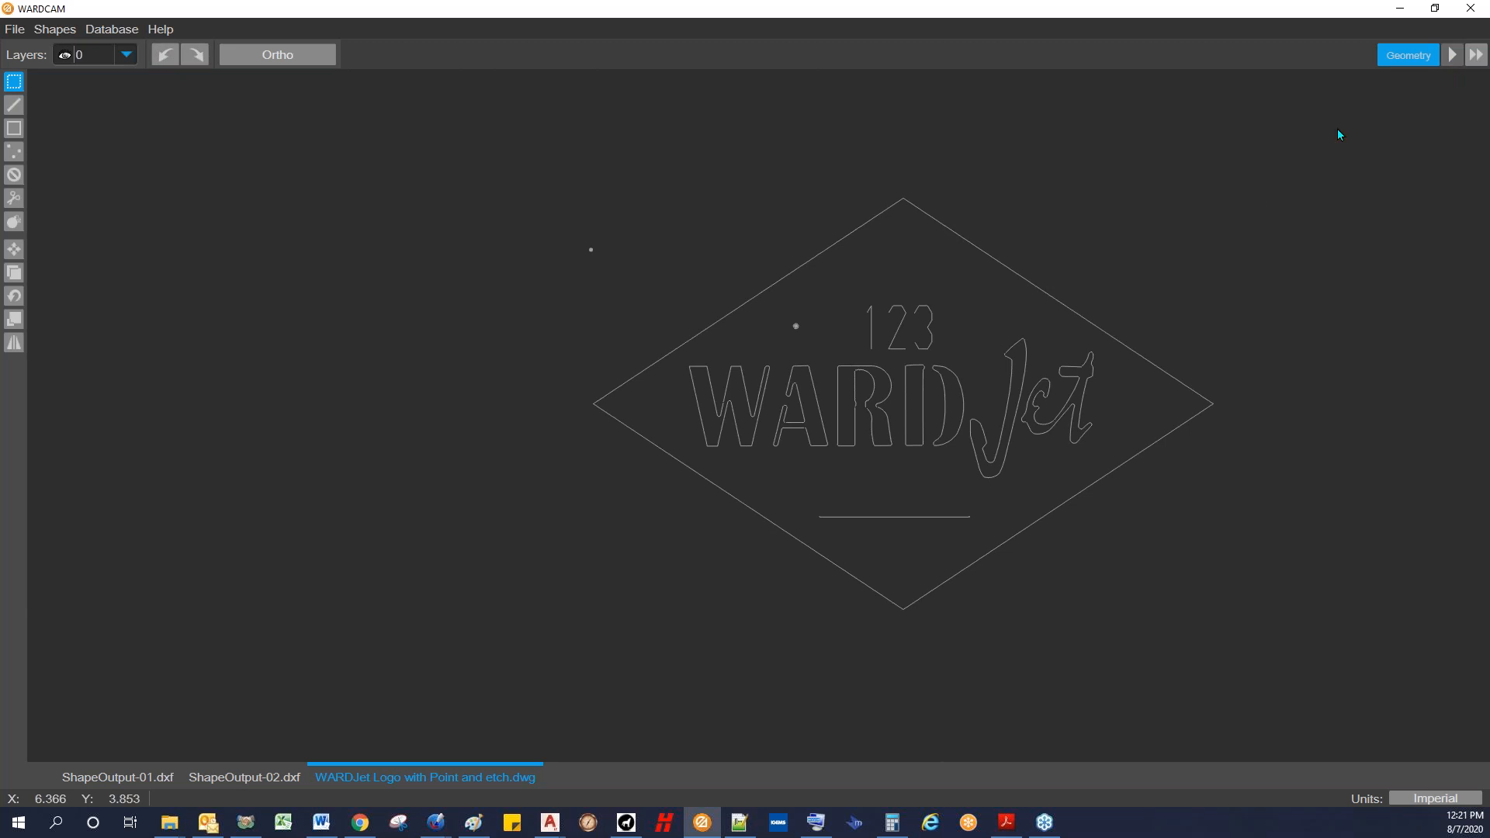
Step: Advance to the Parts stage and assign Normal-quality open contour cutting to the line with its short vertical end segments
left_click(1452, 55)
left_click(1474, 300)
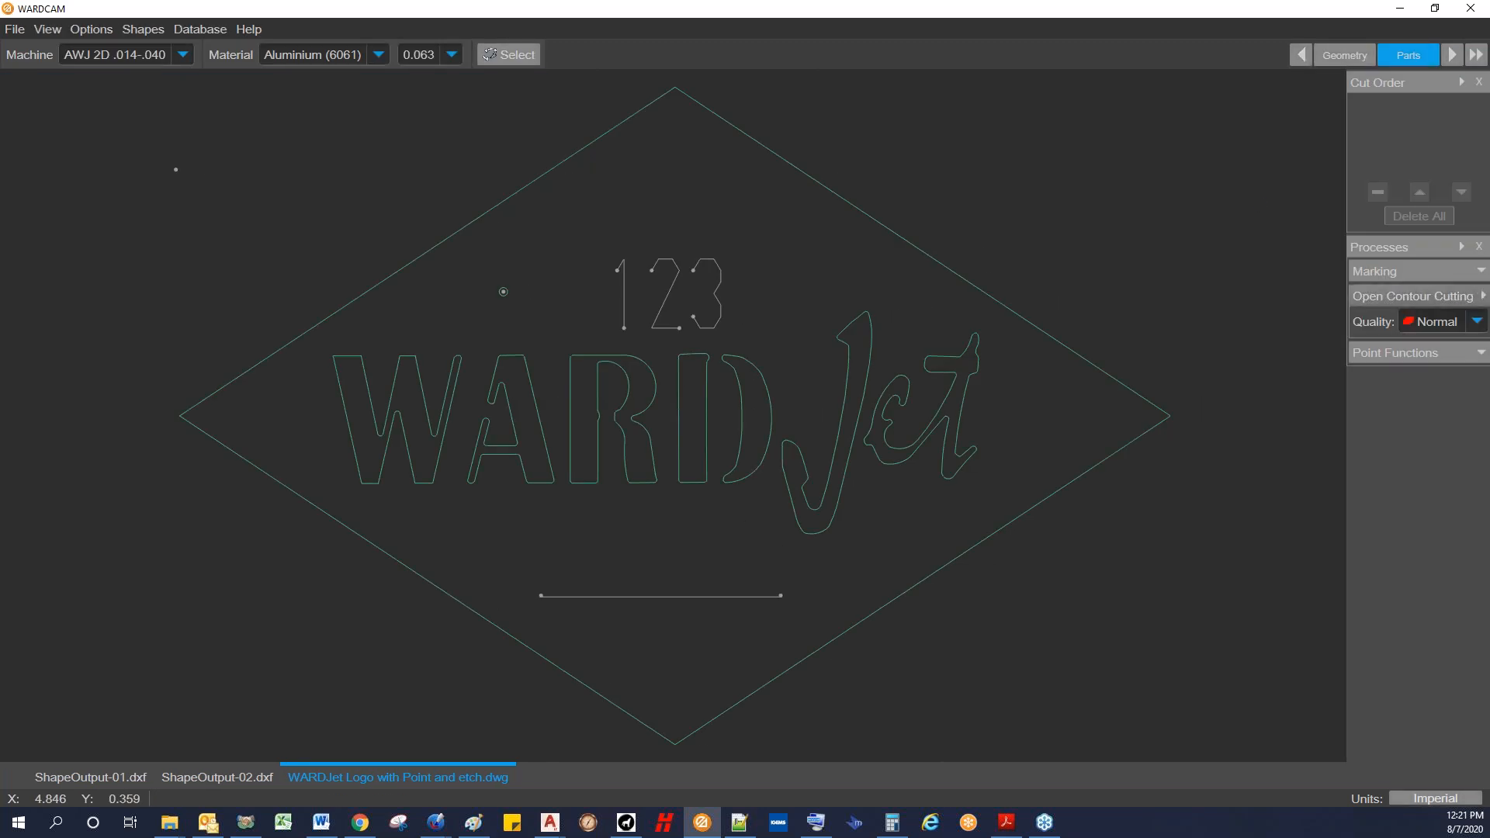
left_click(774, 556)
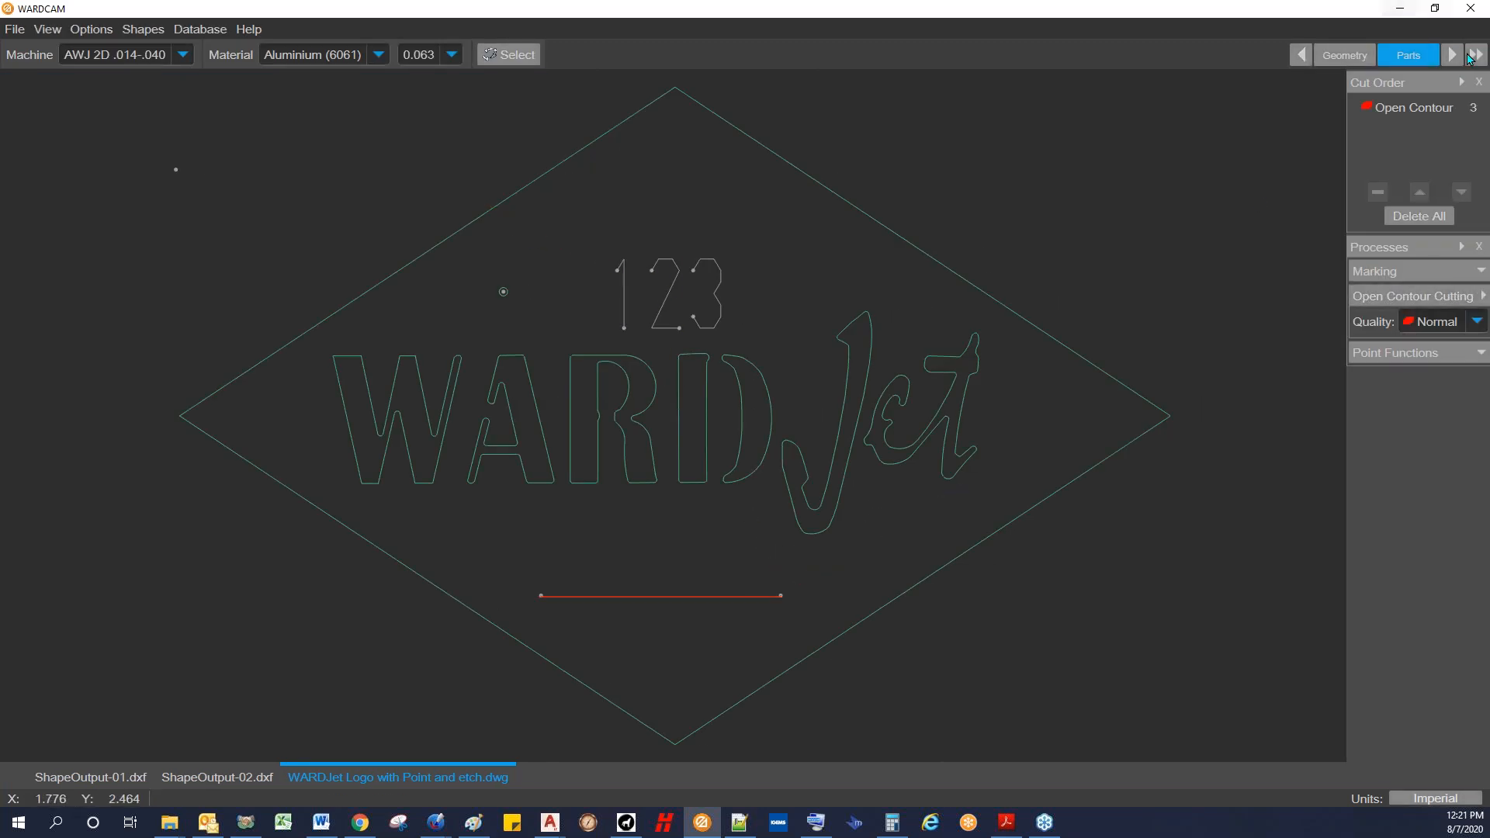
Step: Advance through Tool Path and post the CNC code, replacing the existing WARDJet Logo with Point and etch.cnc
left_click(1451, 55)
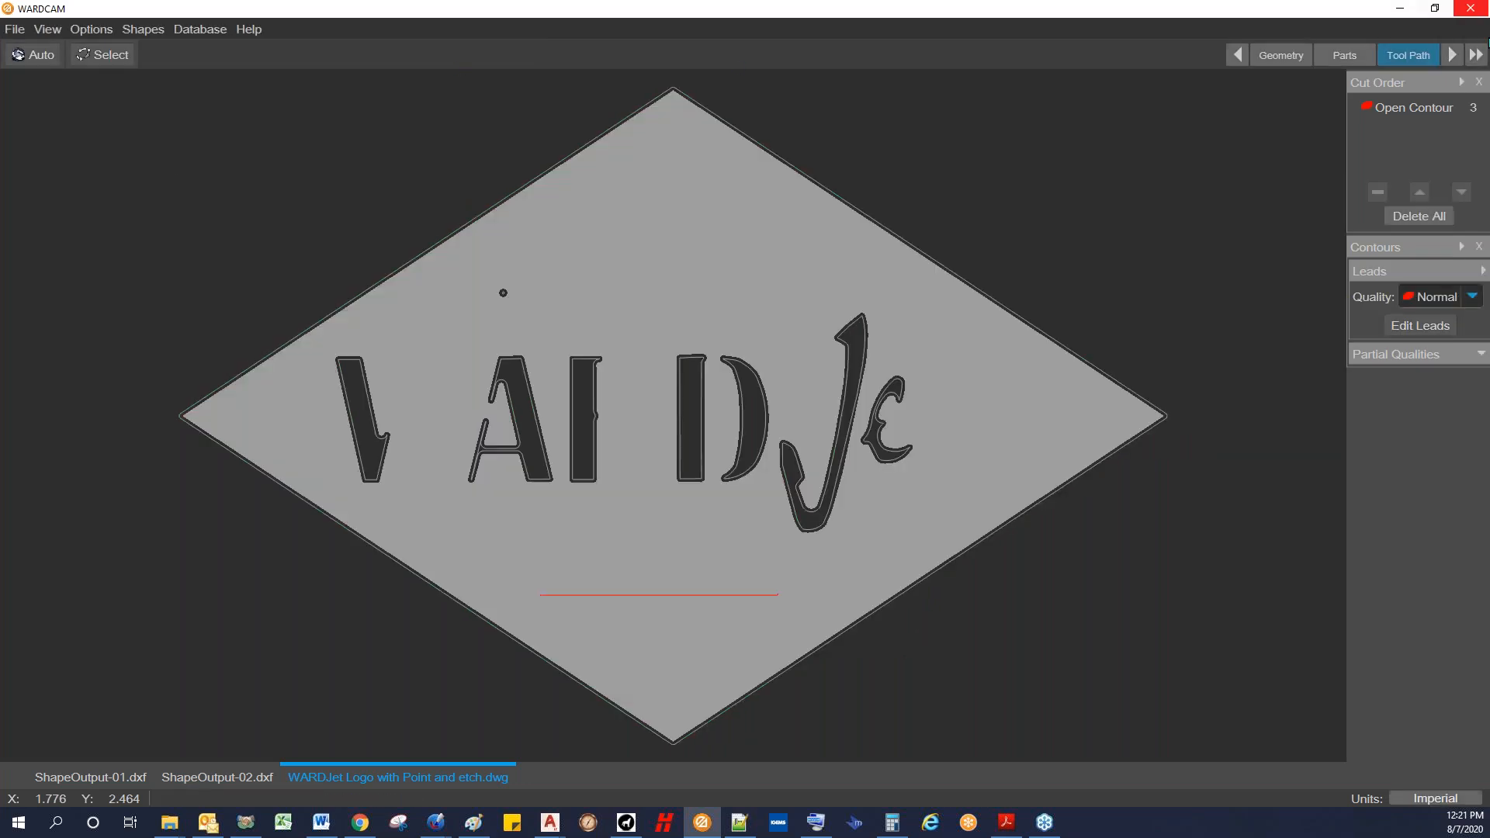
left_click(41, 56)
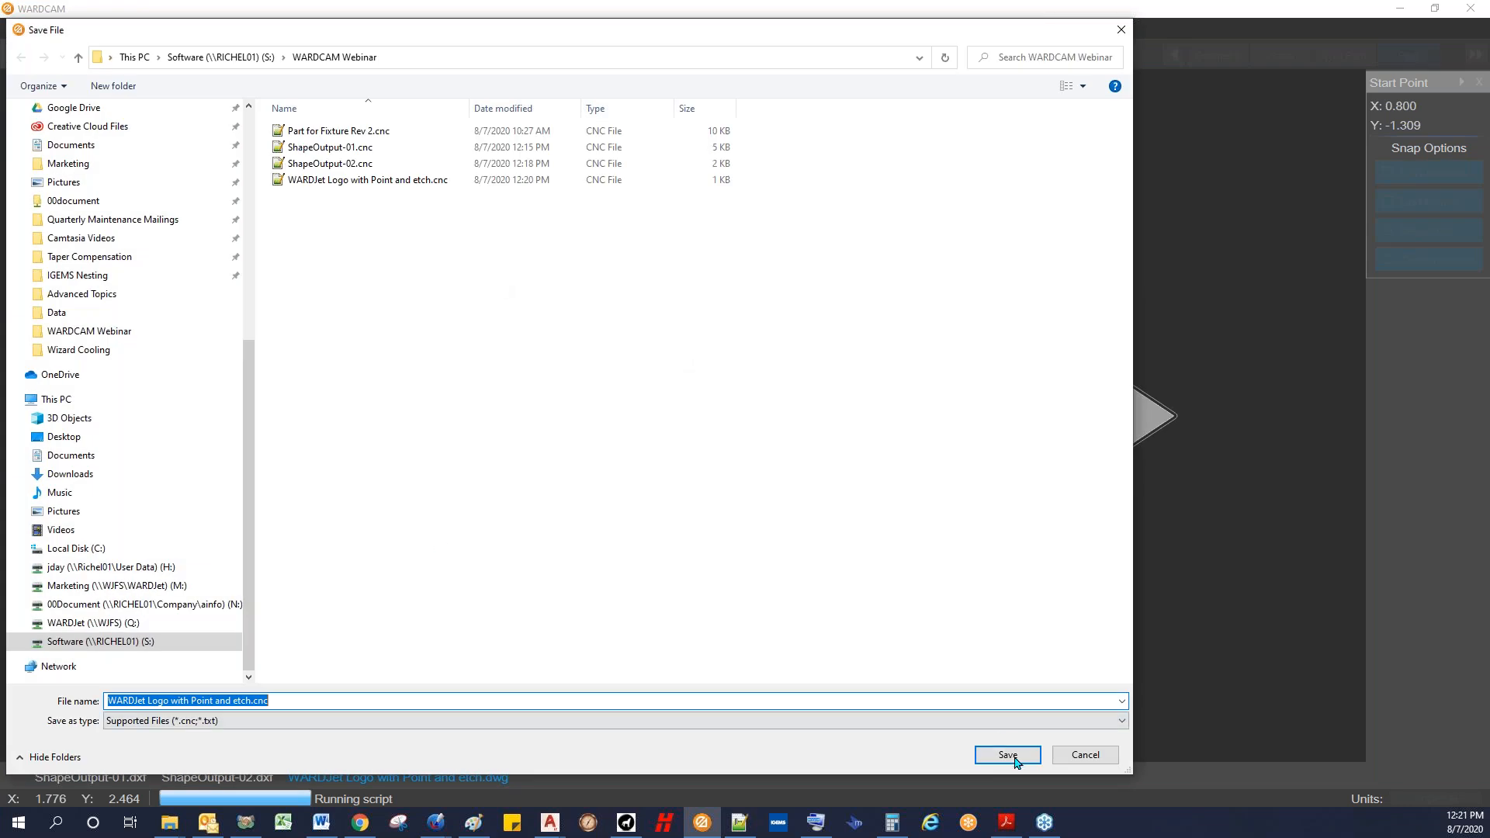
left_click(1007, 754)
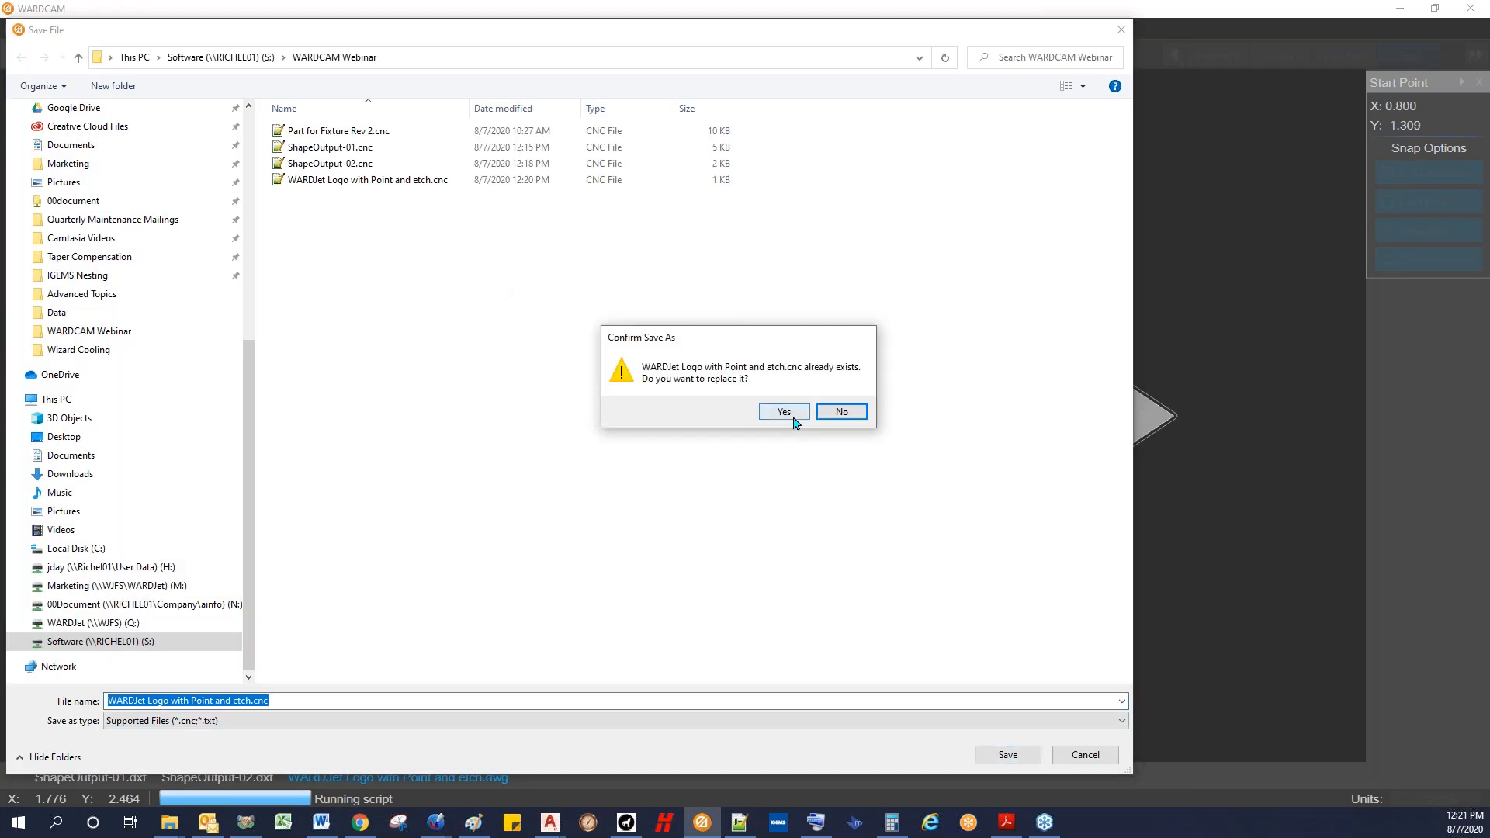
left_click(783, 415)
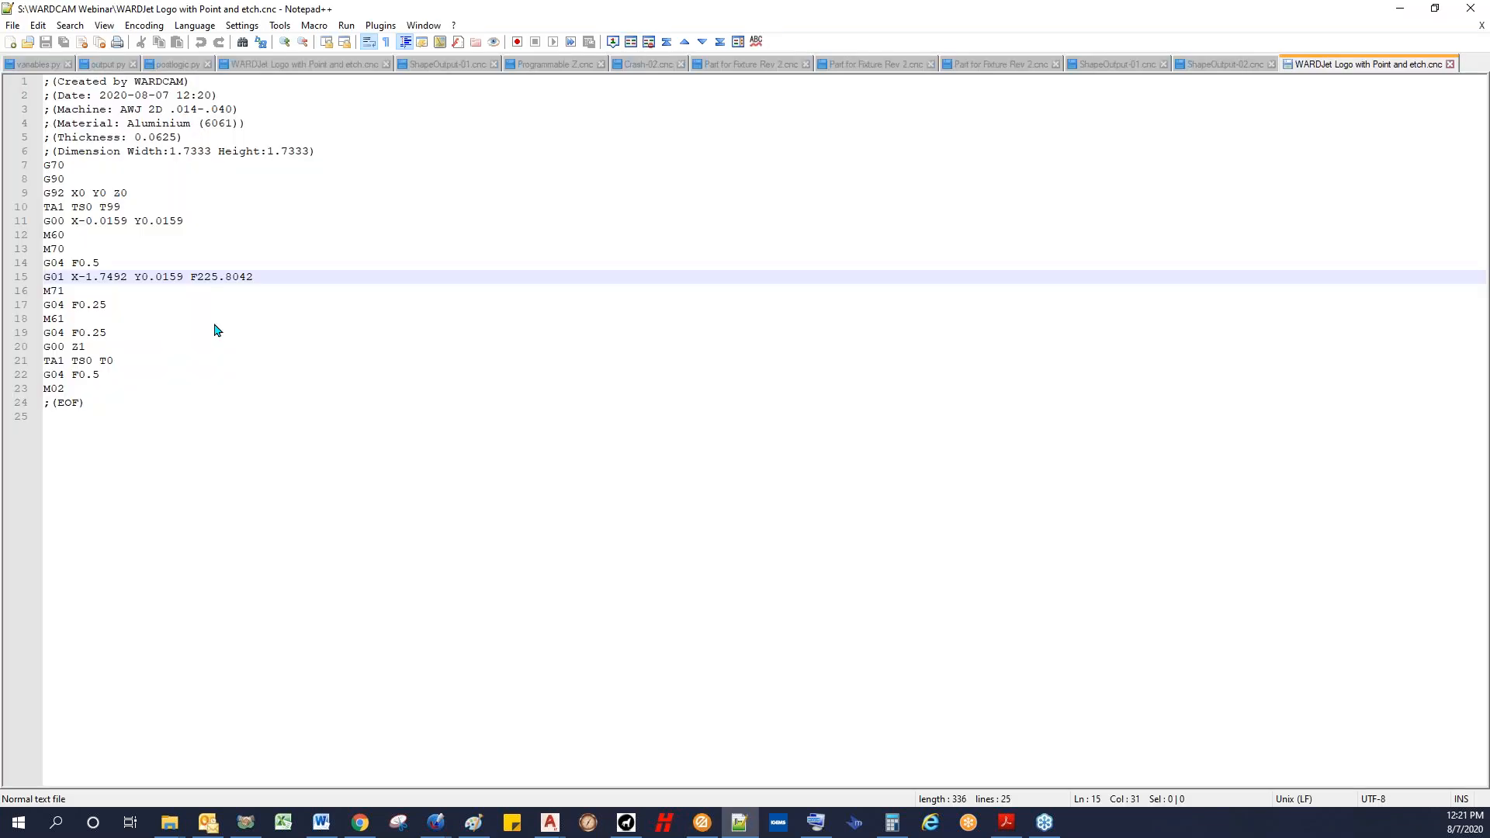
Step: Examine how the feed rates change across the G01 moves on lines 15 to 27 of the reposted code
left_click(241, 278)
left_click_drag(252, 276, 193, 303)
left_click(242, 292)
left_click(241, 304)
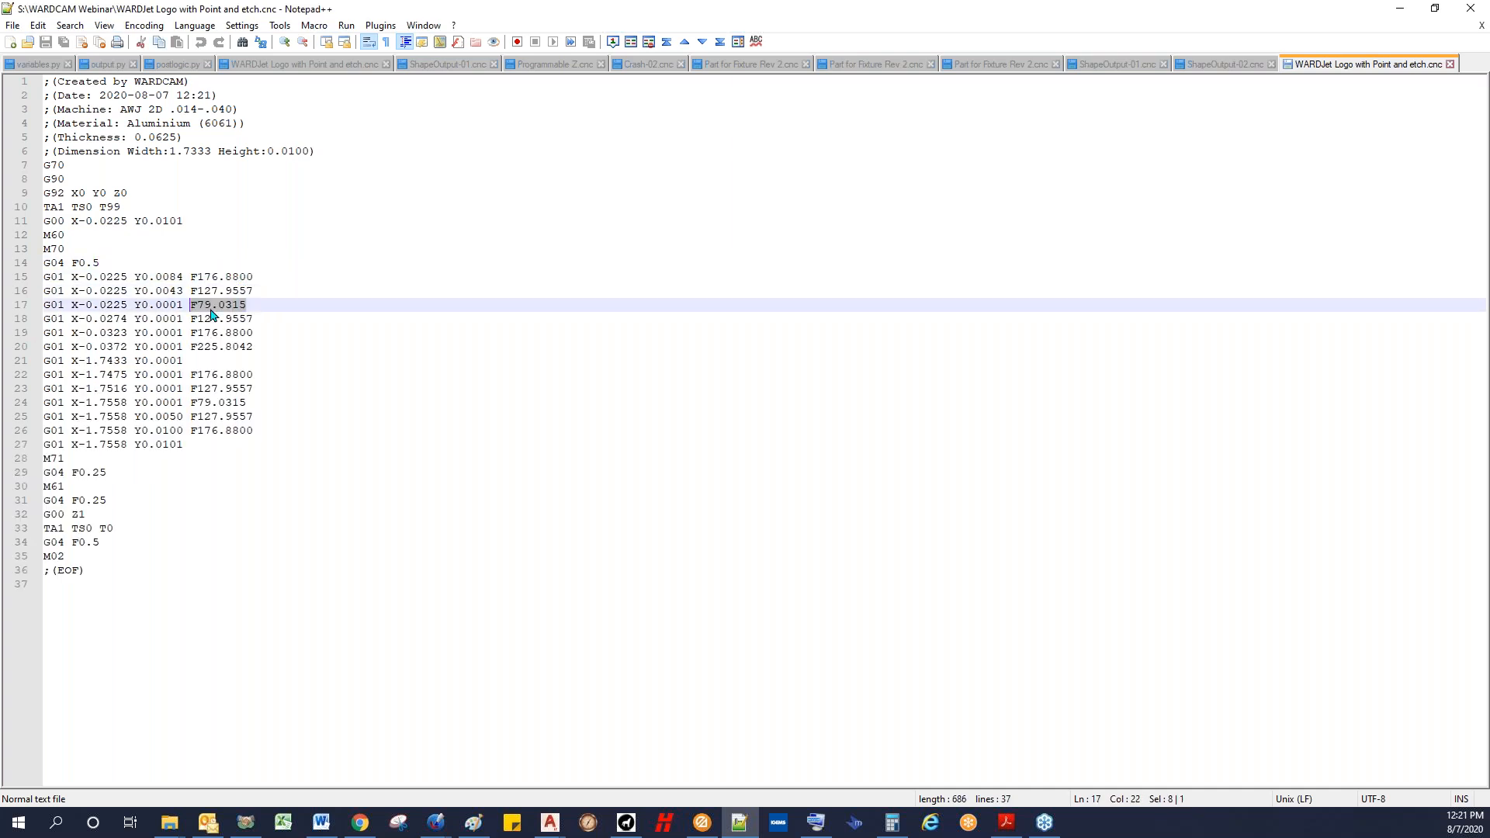
left_click(244, 318)
left_click(238, 346)
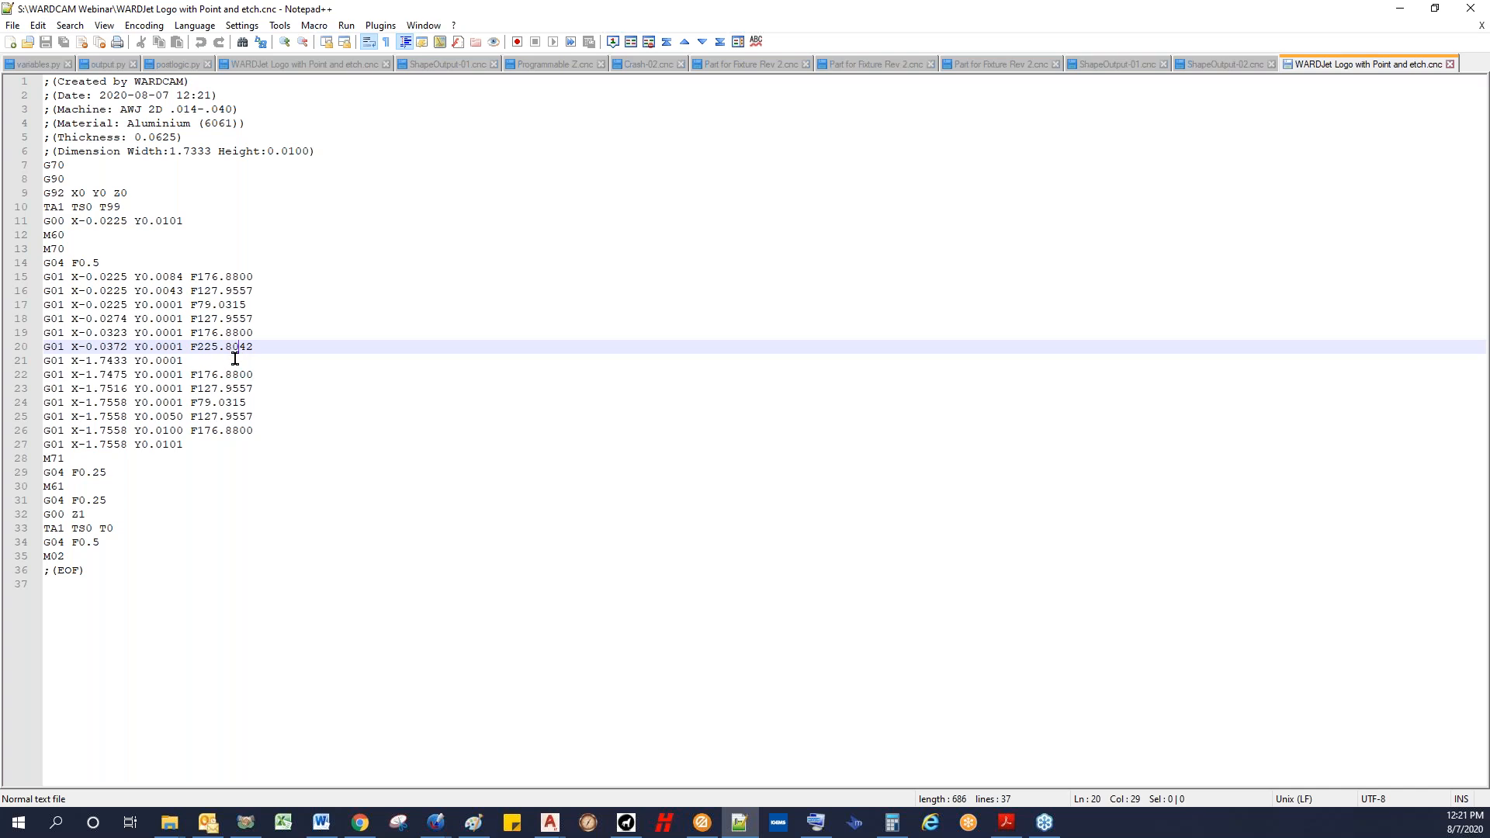
left_click(230, 375)
left_click(219, 418)
left_click(224, 431)
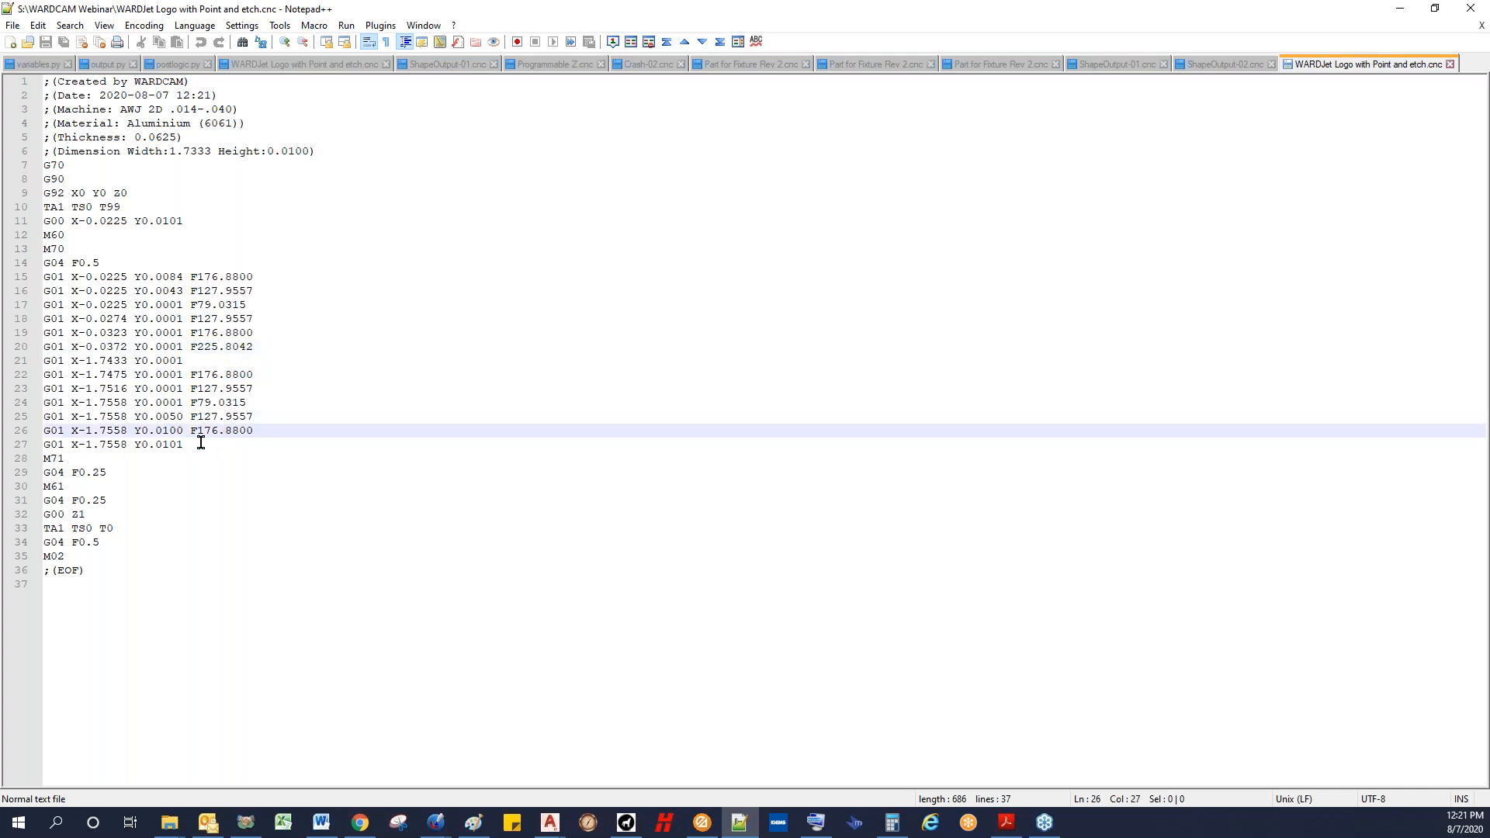
left_click(201, 444)
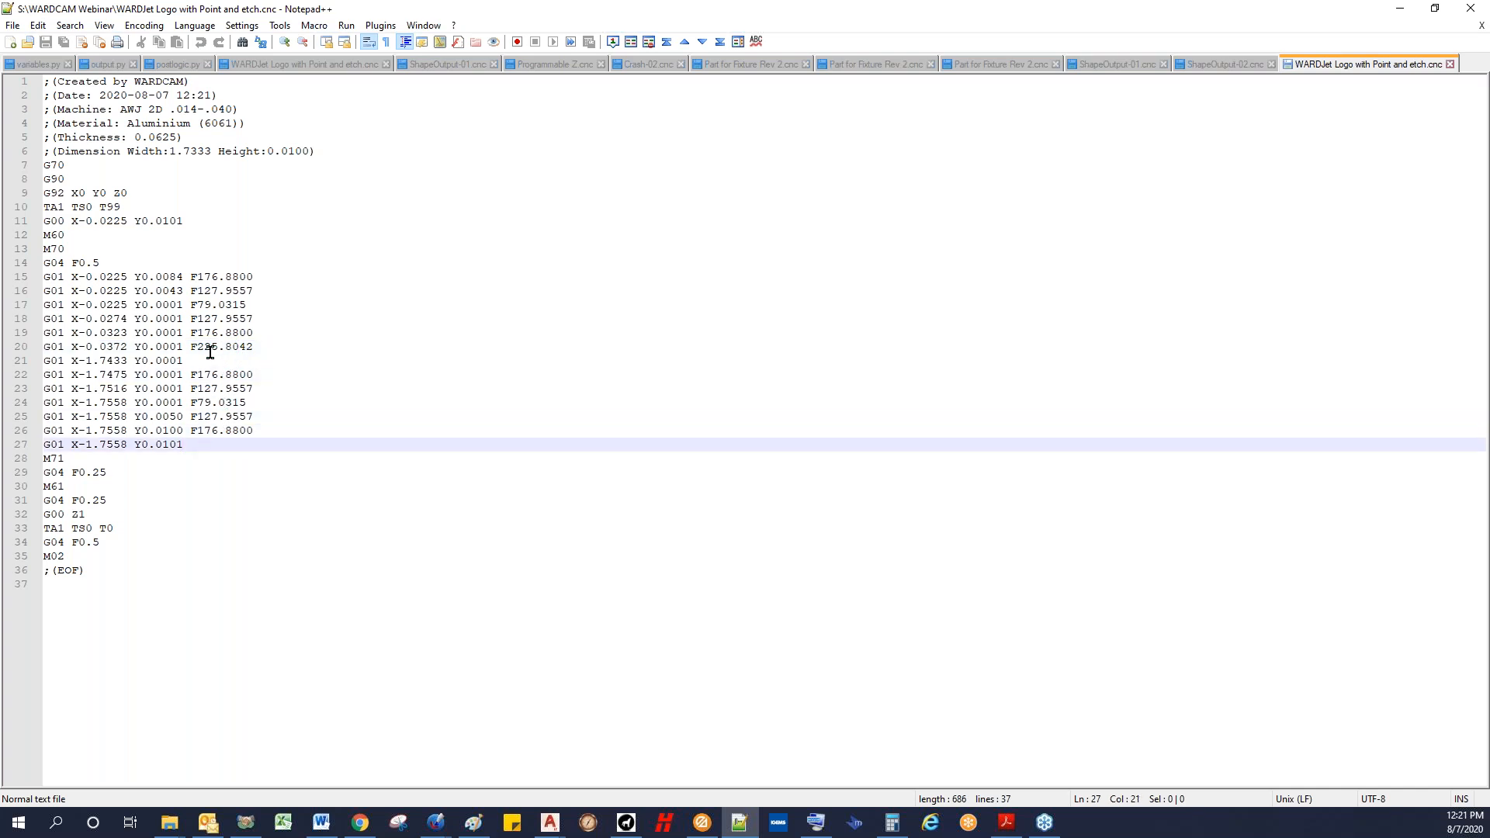
Step: Switch back to WARDCAM's Parts stage and assign the Marking process to the digits 1, 2 and 3 above the lettering
left_click(1400, 7)
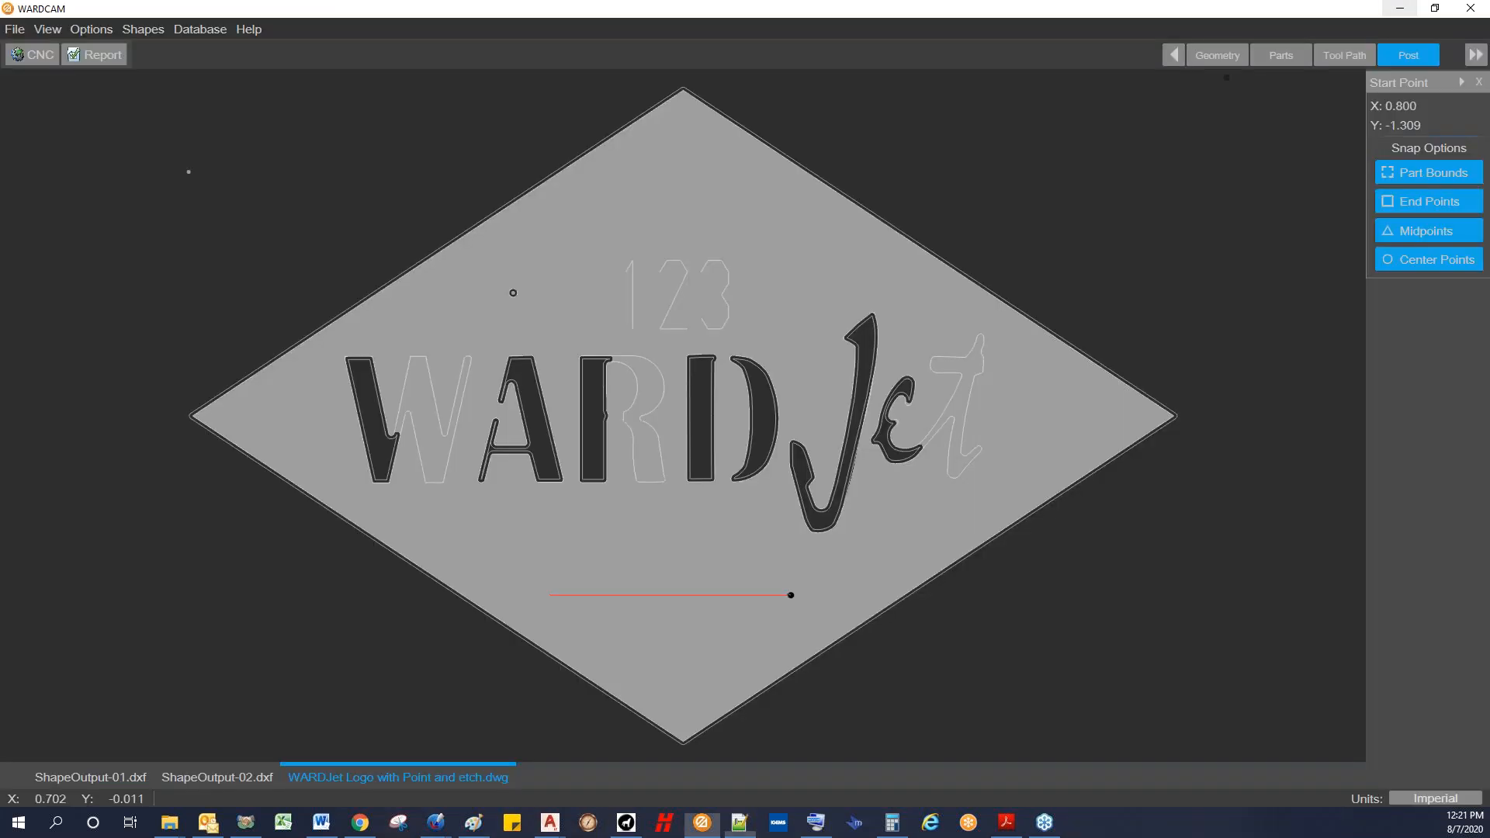
left_click(1281, 55)
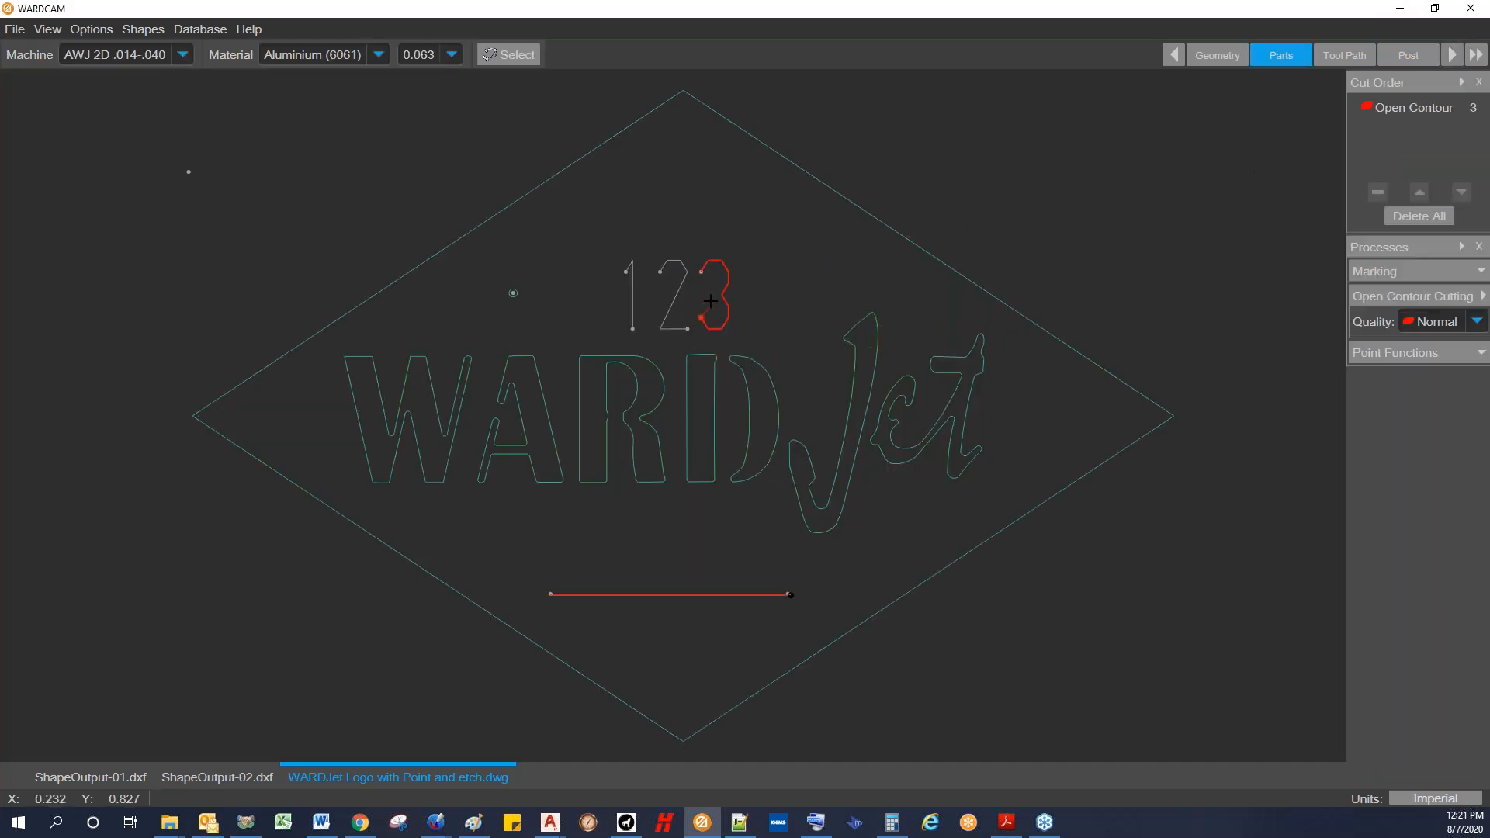
left_click(1482, 272)
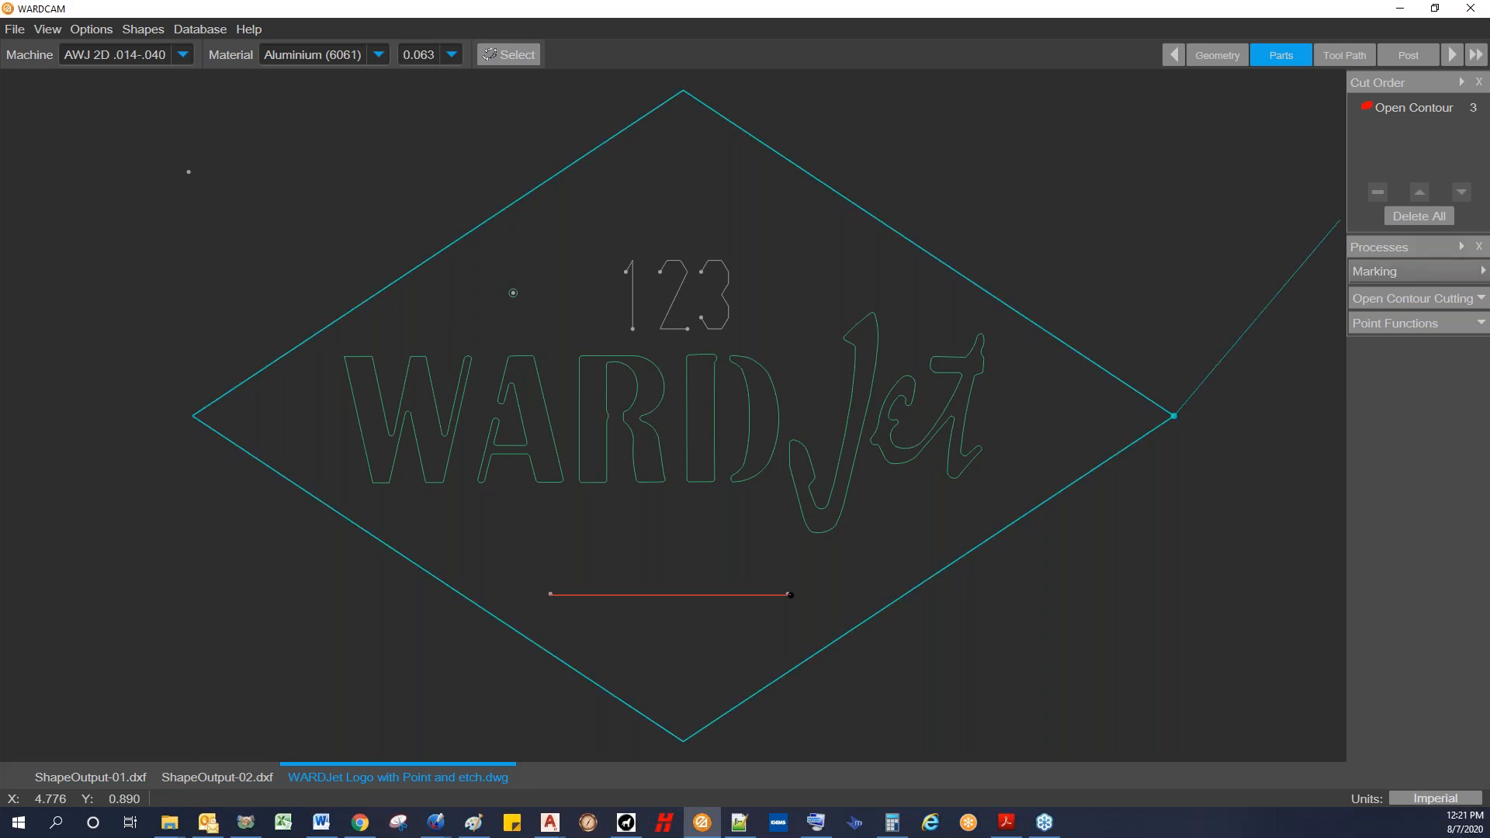
scroll(1001, 217, "up", 3)
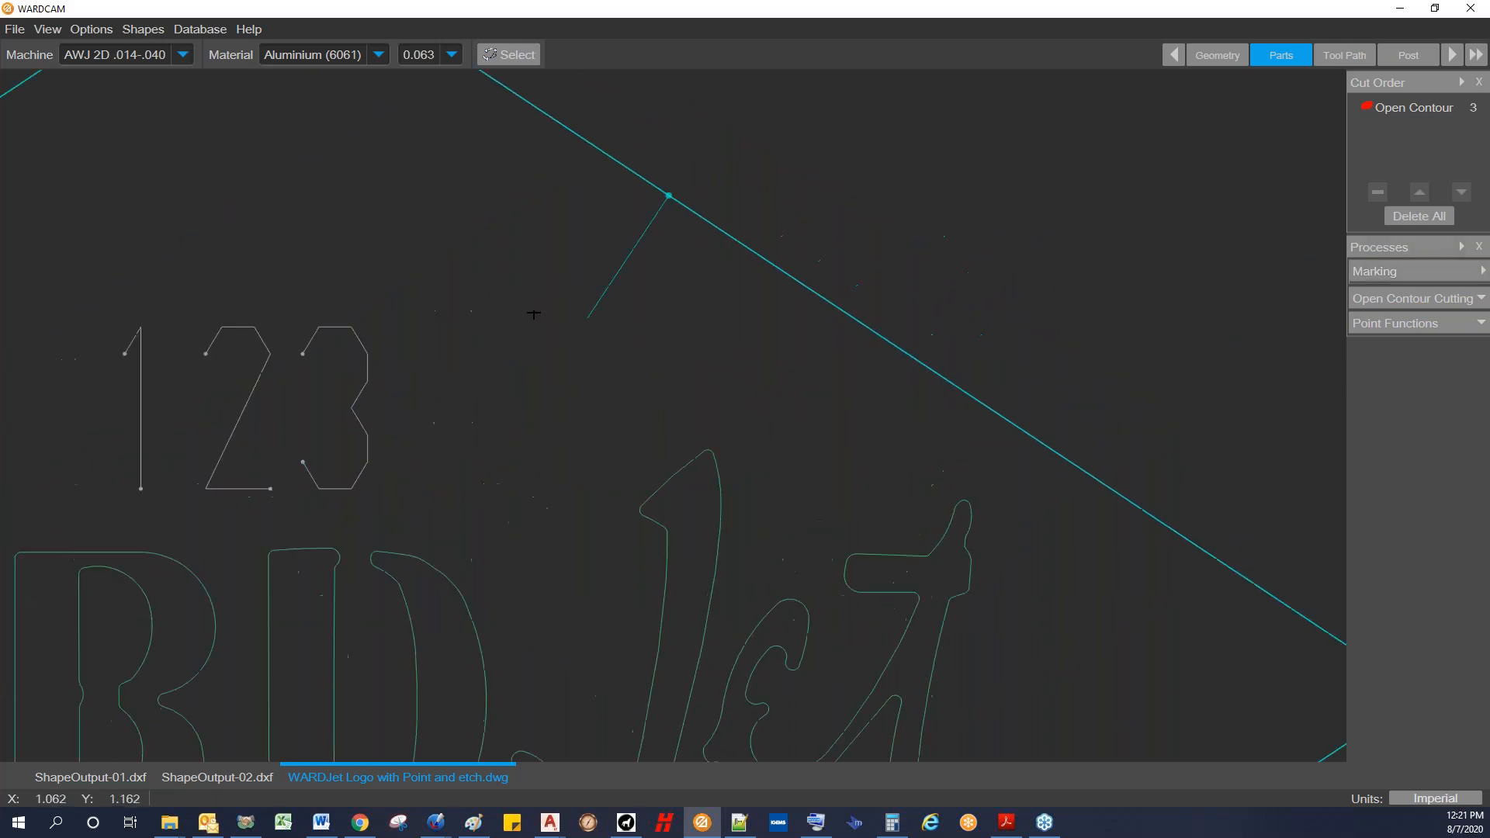
left_click(220, 369)
left_click(128, 371)
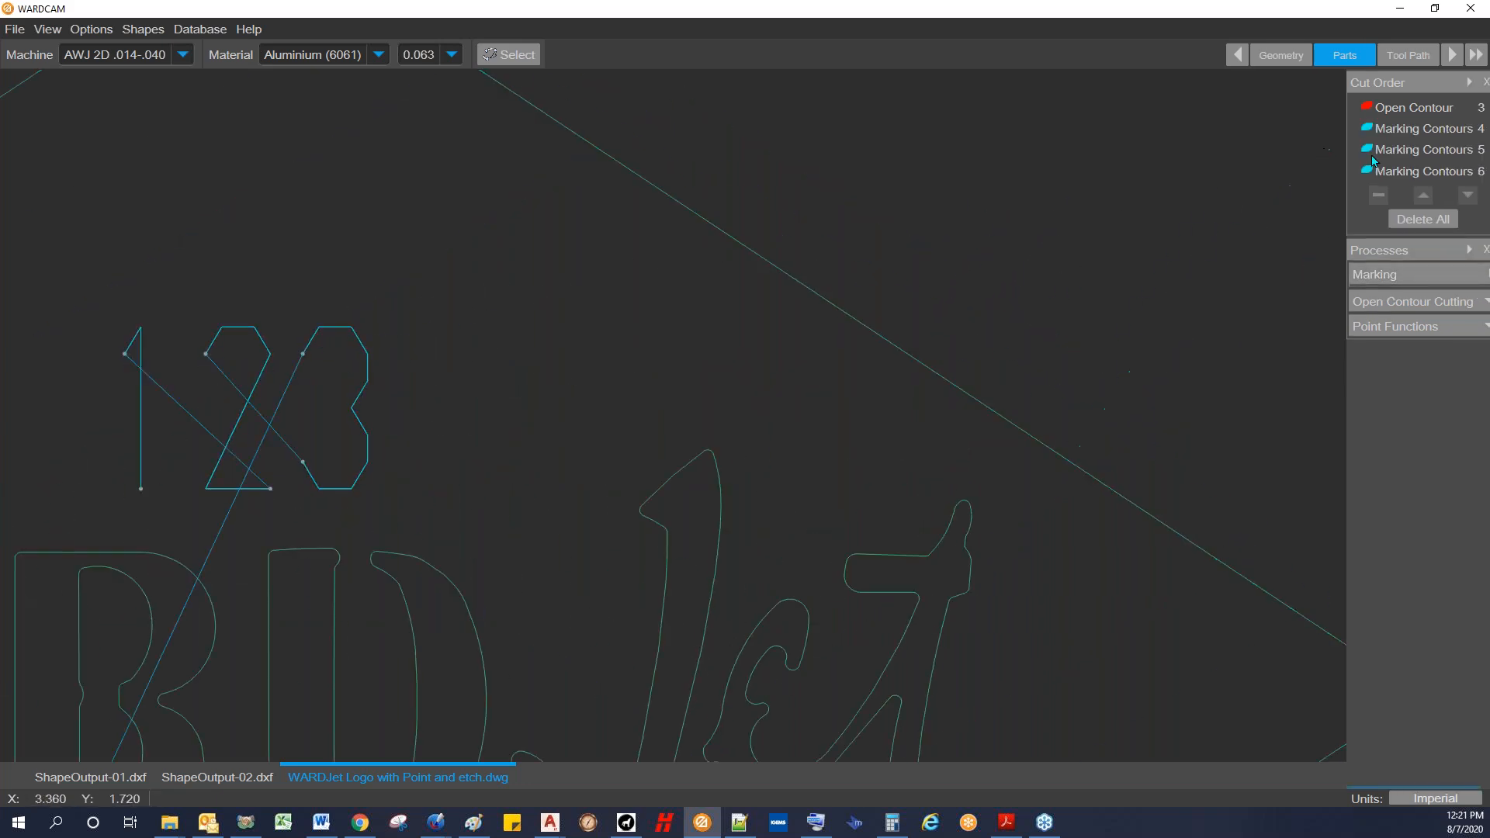
Step: Review the marking feed rate, point dwell, abrasive and low-pressure settings of 0.063 in Aluminium (6061) in the Material Database
scroll(853, 373, "down", 3)
left_click(690, 405)
scroll(723, 410, "up", 2)
scroll(722, 410, "down", 2)
middle_click_drag(721, 409, 612, 412)
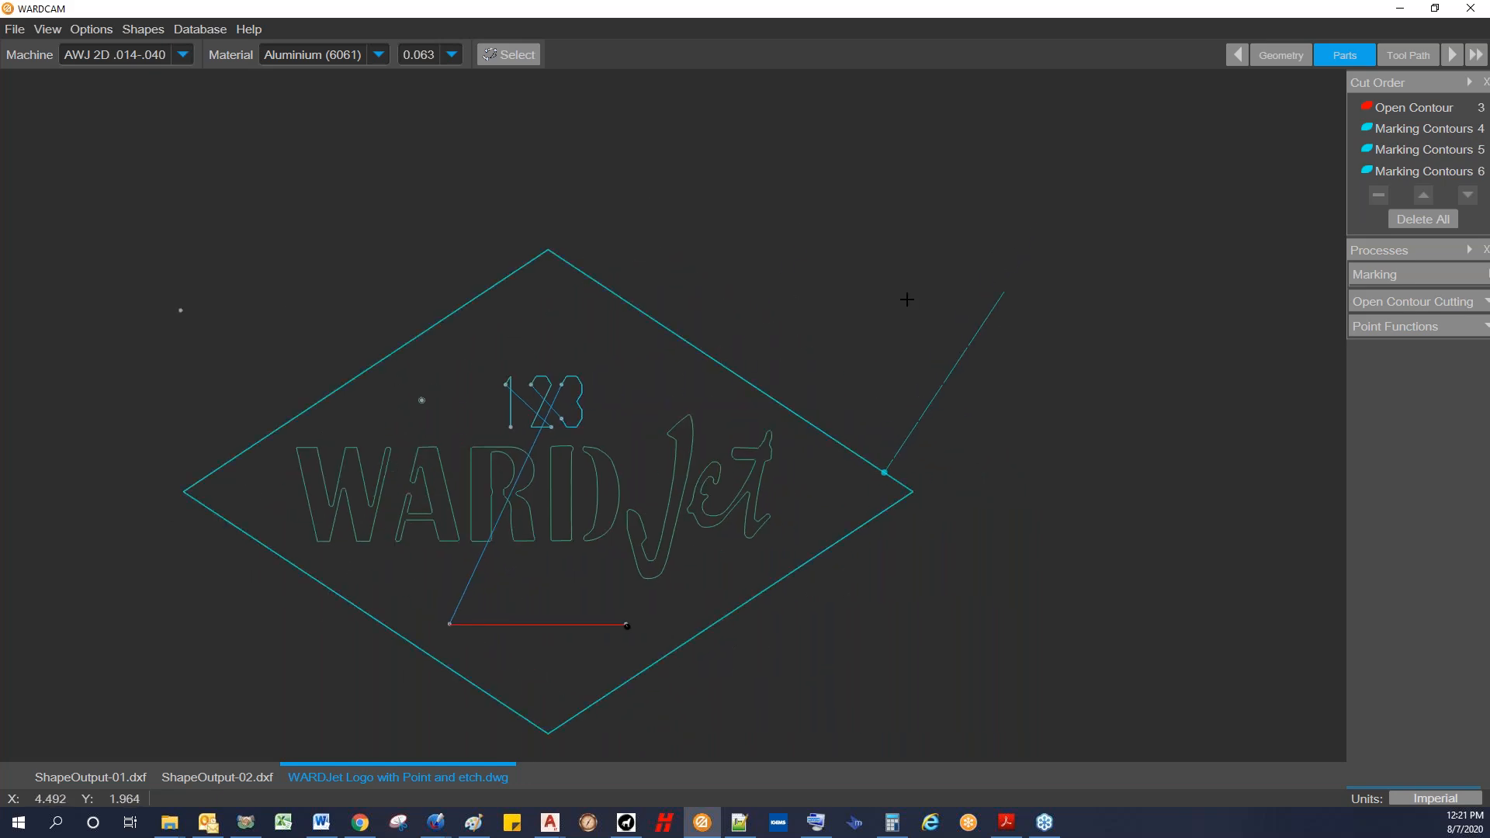
left_click(203, 29)
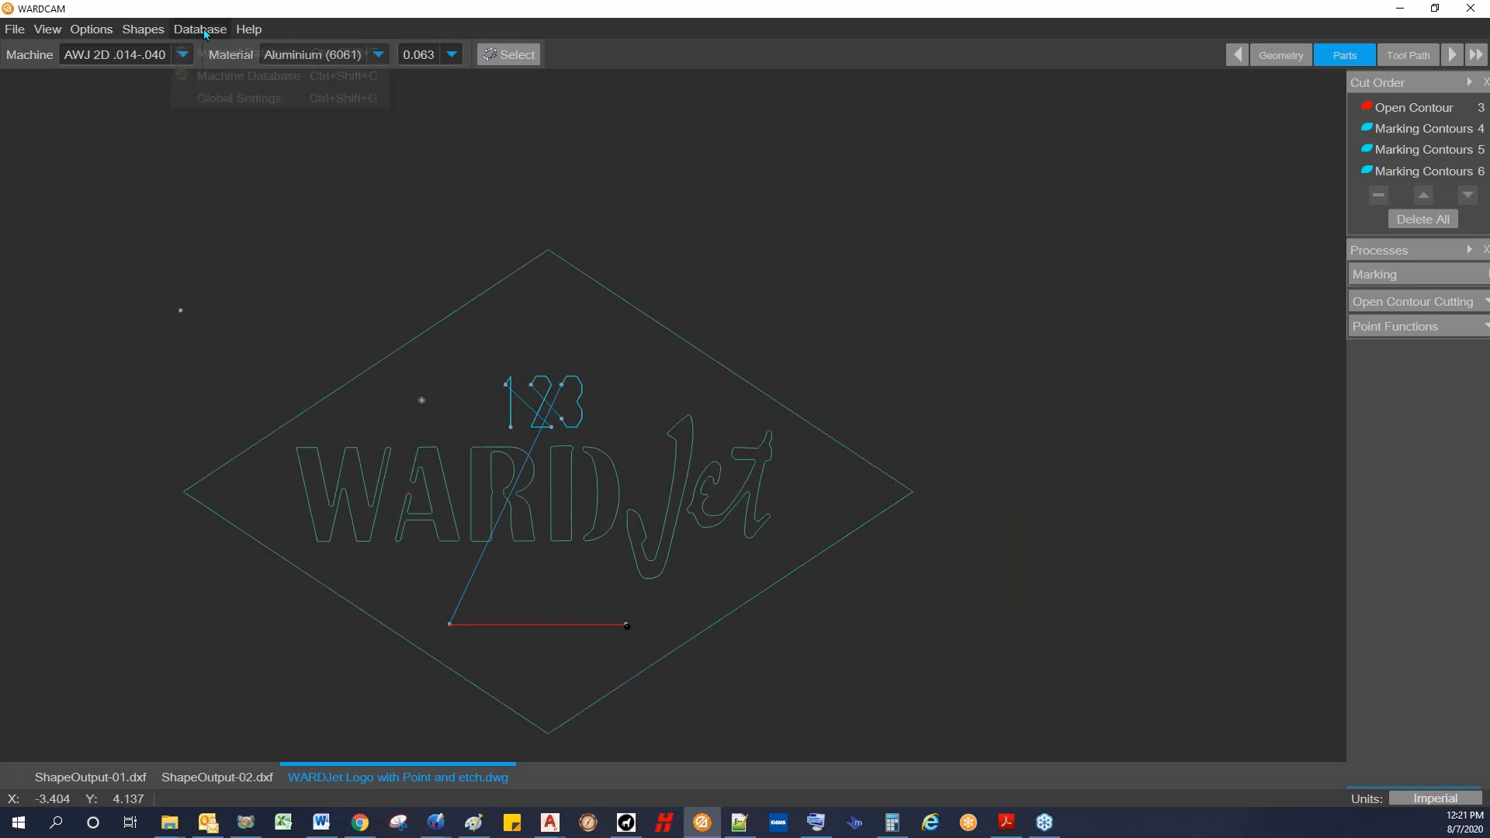
left_click(217, 52)
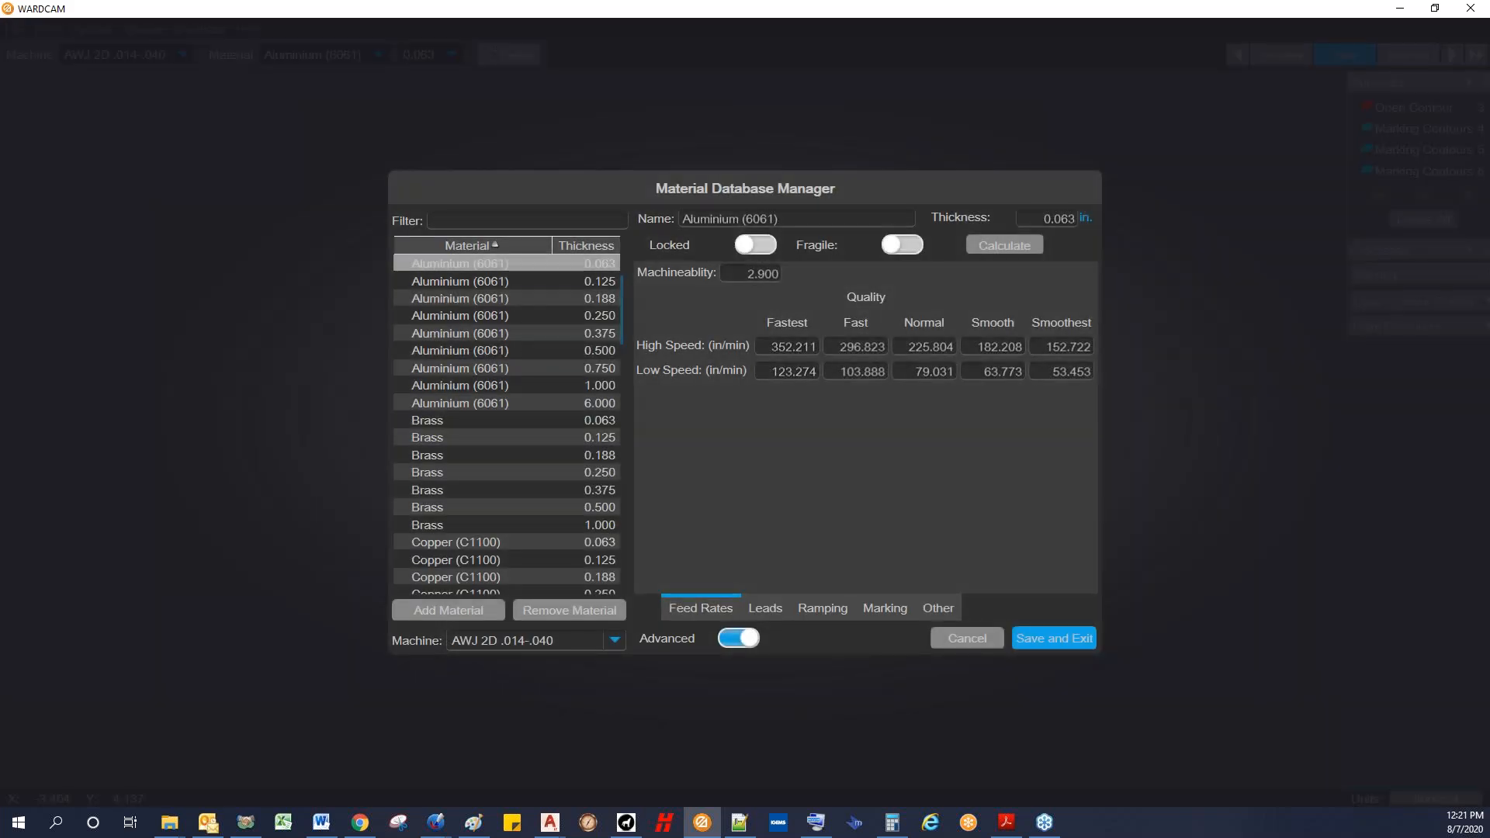
left_click(940, 610)
left_click(892, 611)
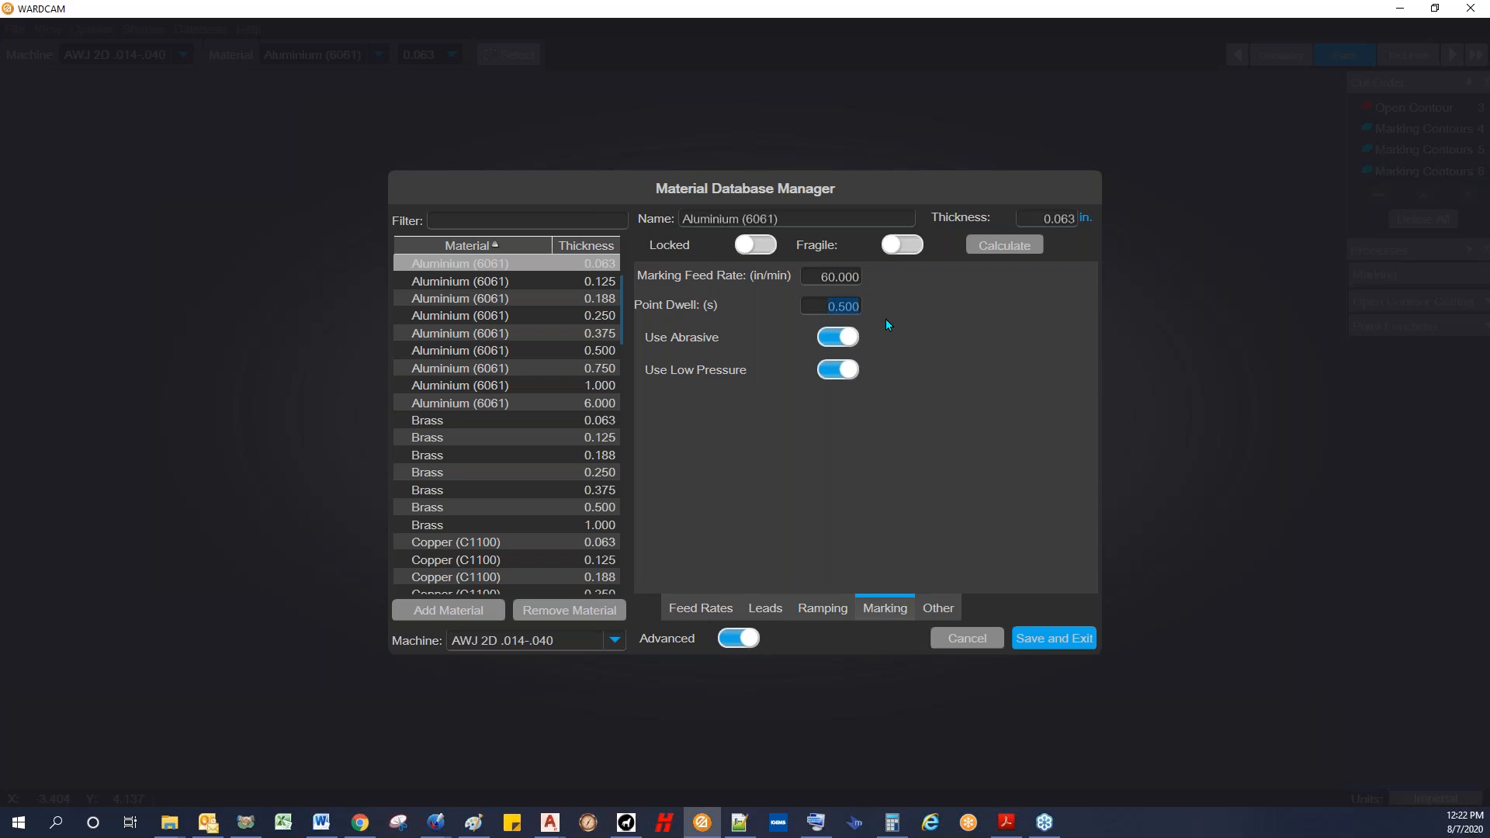
left_click(823, 310)
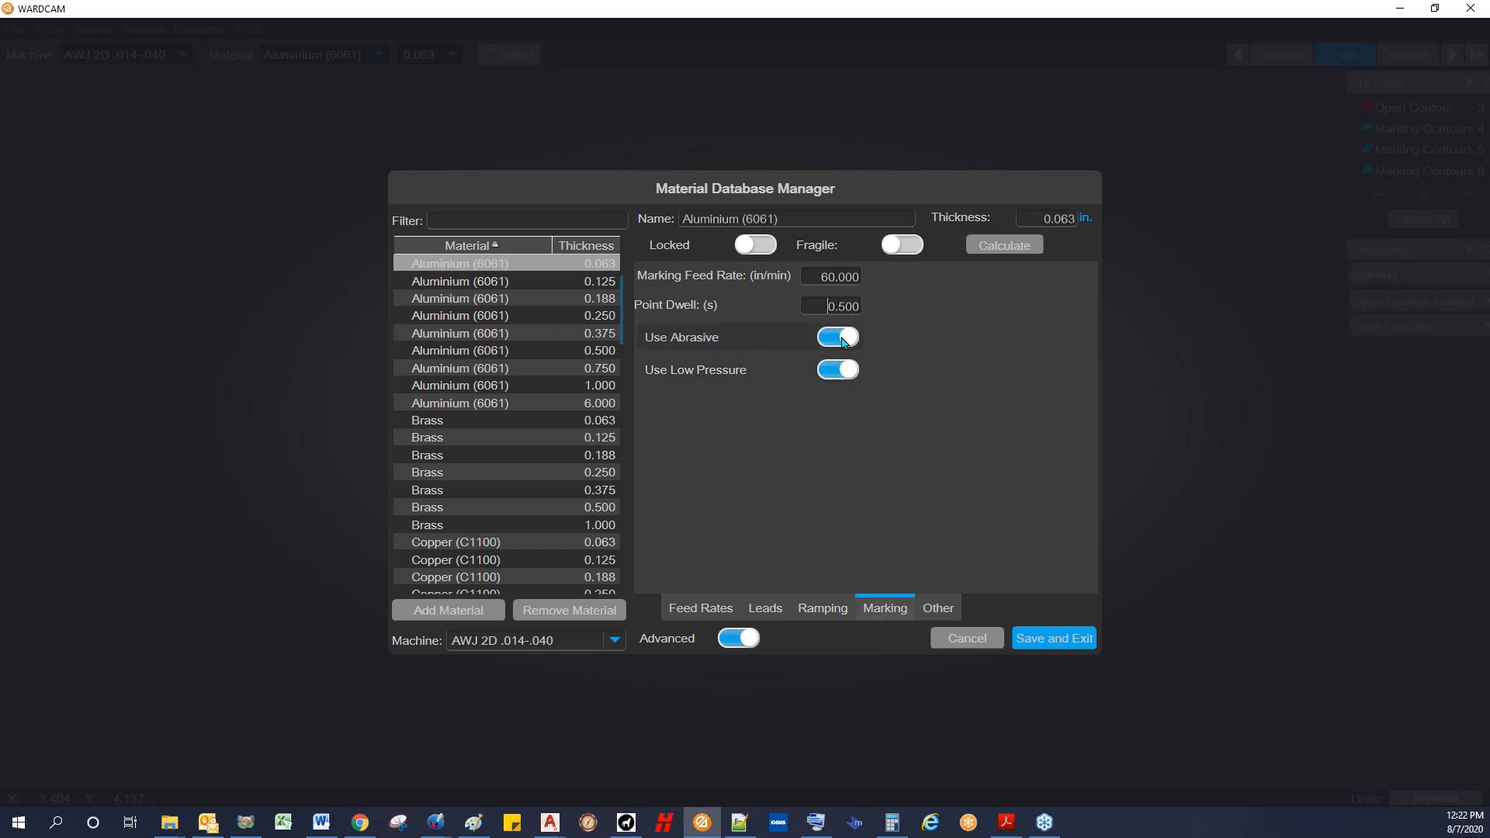
left_click(1053, 638)
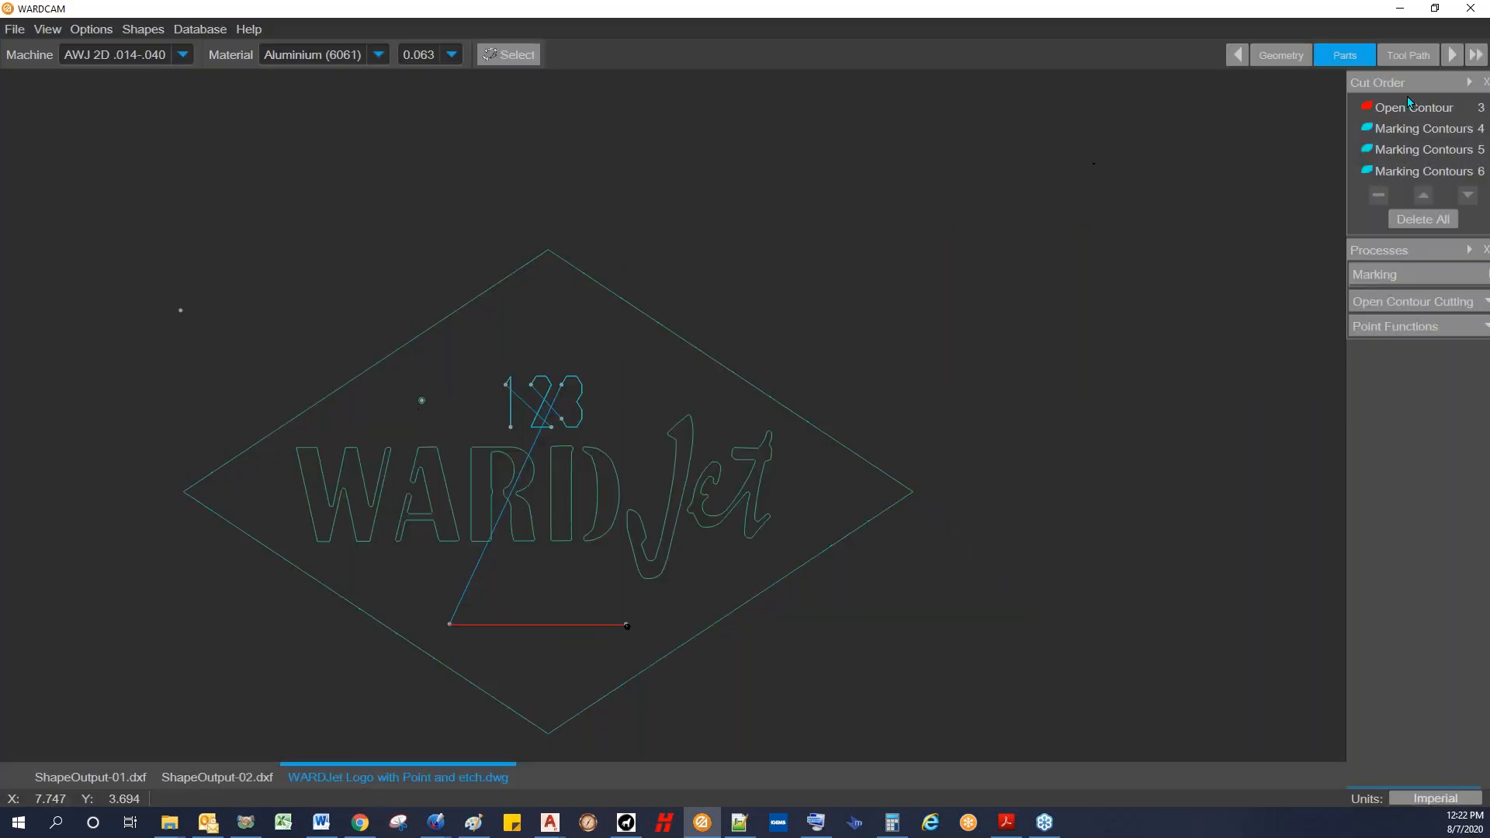
Step: Advance through Tool Path and post the CNC code with the marked digits, replacing WARDJet Logo with Point and etch.cnc
left_click(1452, 55)
left_click(1452, 55)
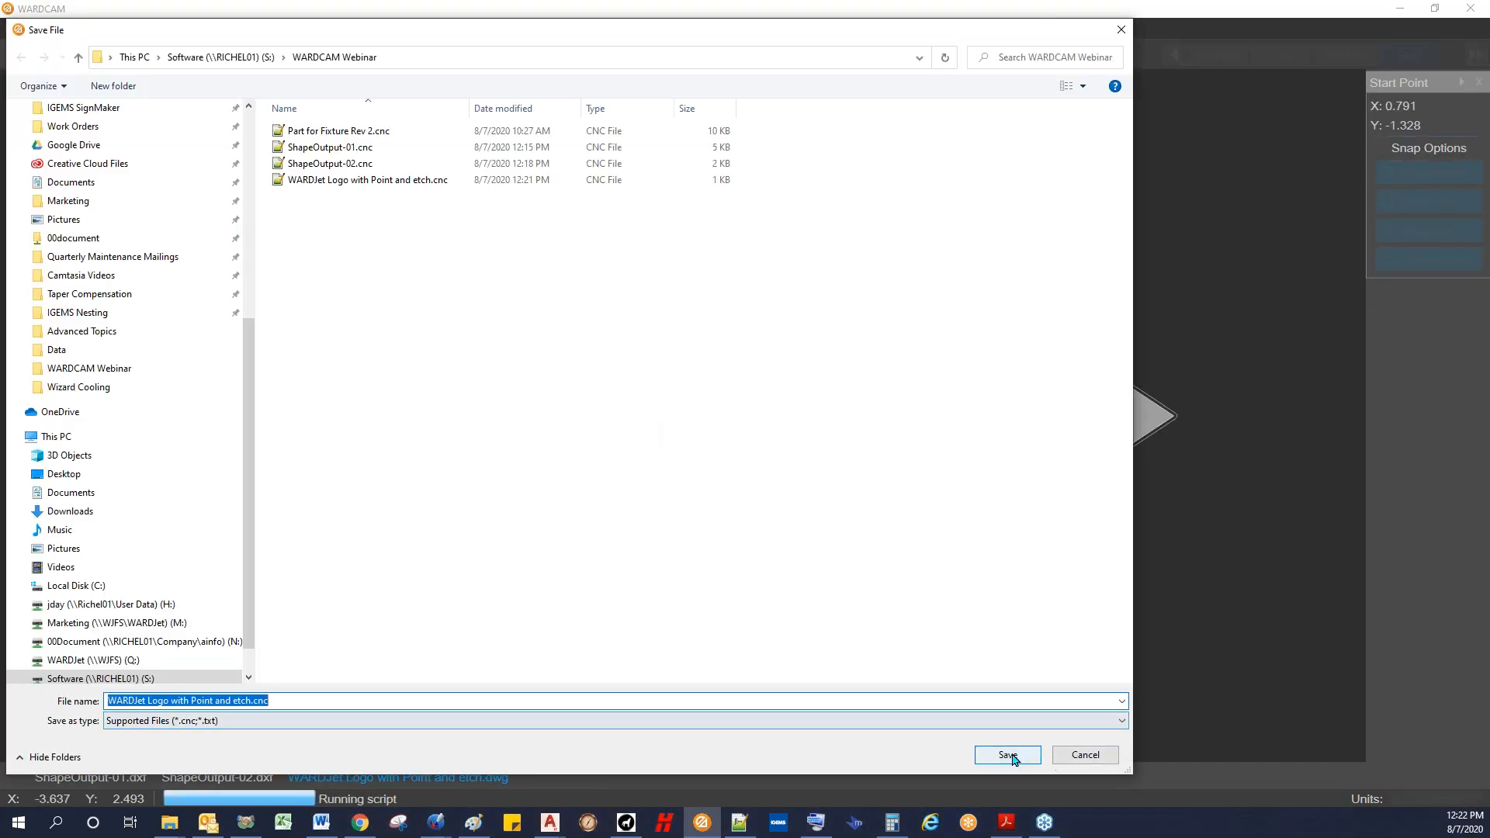
left_click(1007, 755)
left_click(778, 413)
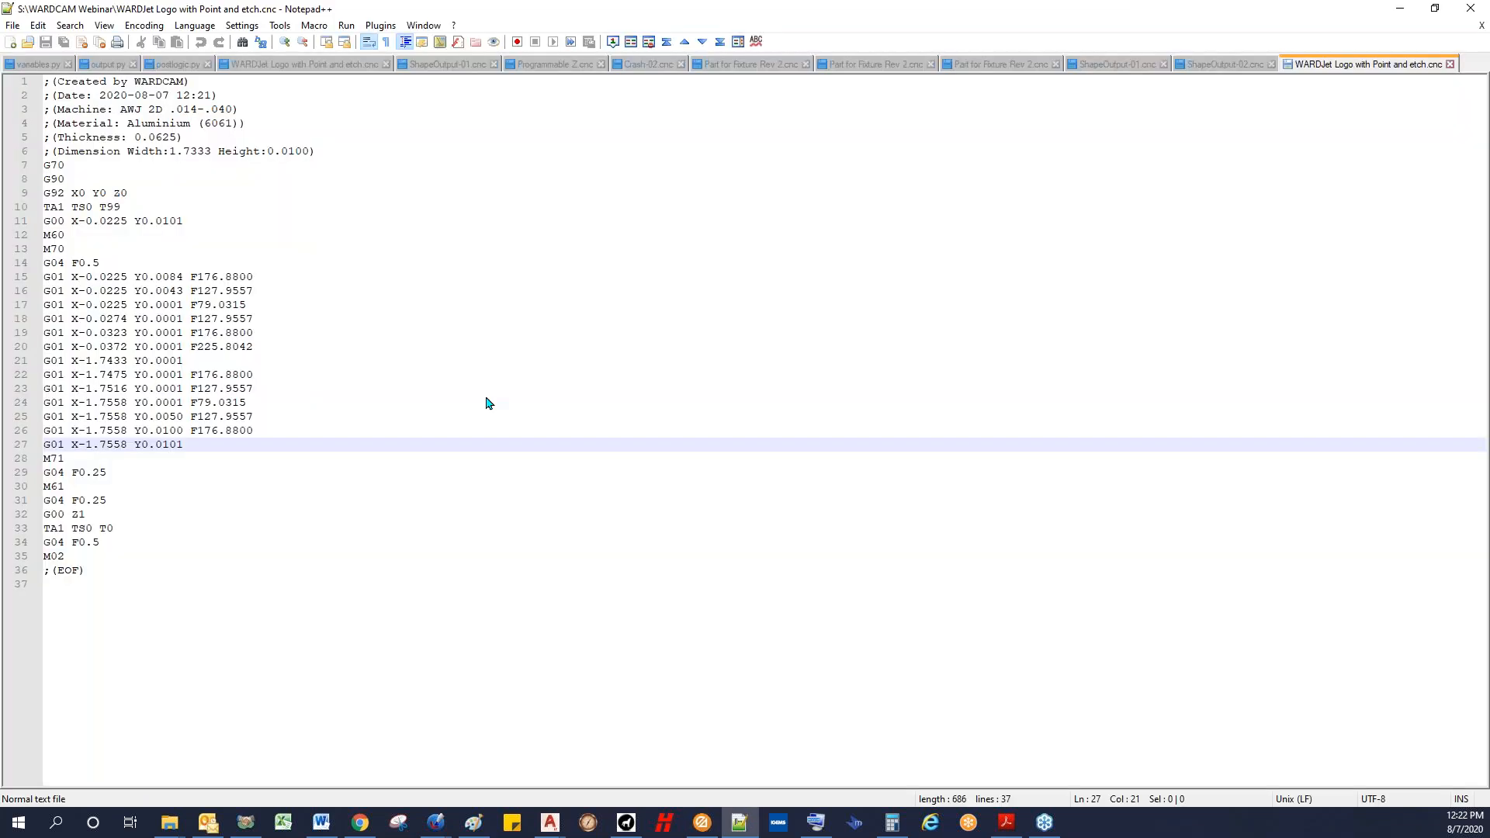
Step: Examine the pressure dwell, the M60 and M70 commands and the marking feed rate on lines 11 to 26 of the reloaded code
left_click(220, 319)
left_click(167, 360)
left_click(111, 304)
left_click(109, 221)
left_click_drag(105, 221, 32, 227)
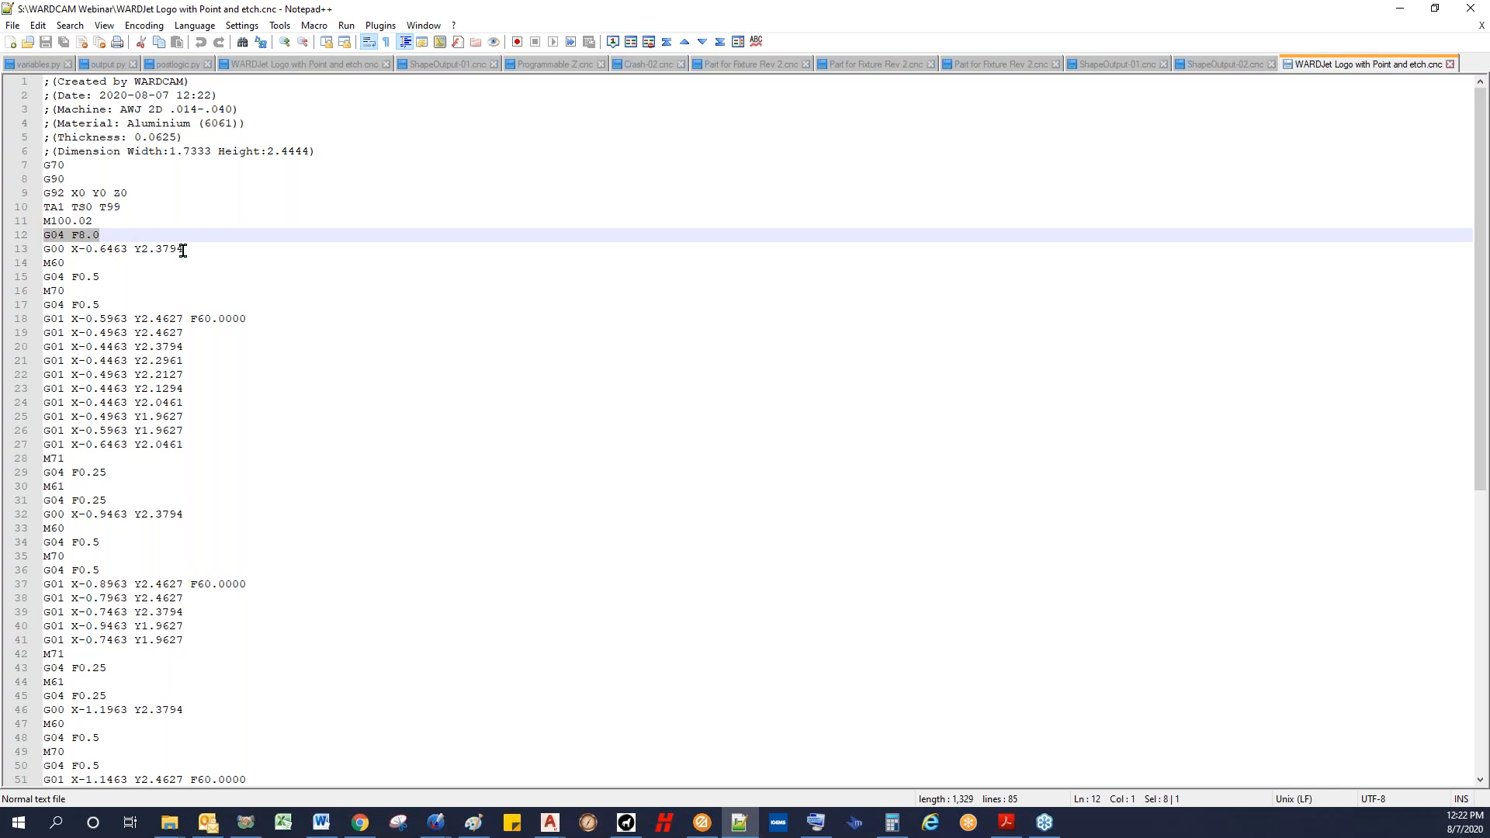
left_click(185, 249)
left_click(197, 318)
left_click_drag(72, 266, 38, 291)
left_click(135, 319)
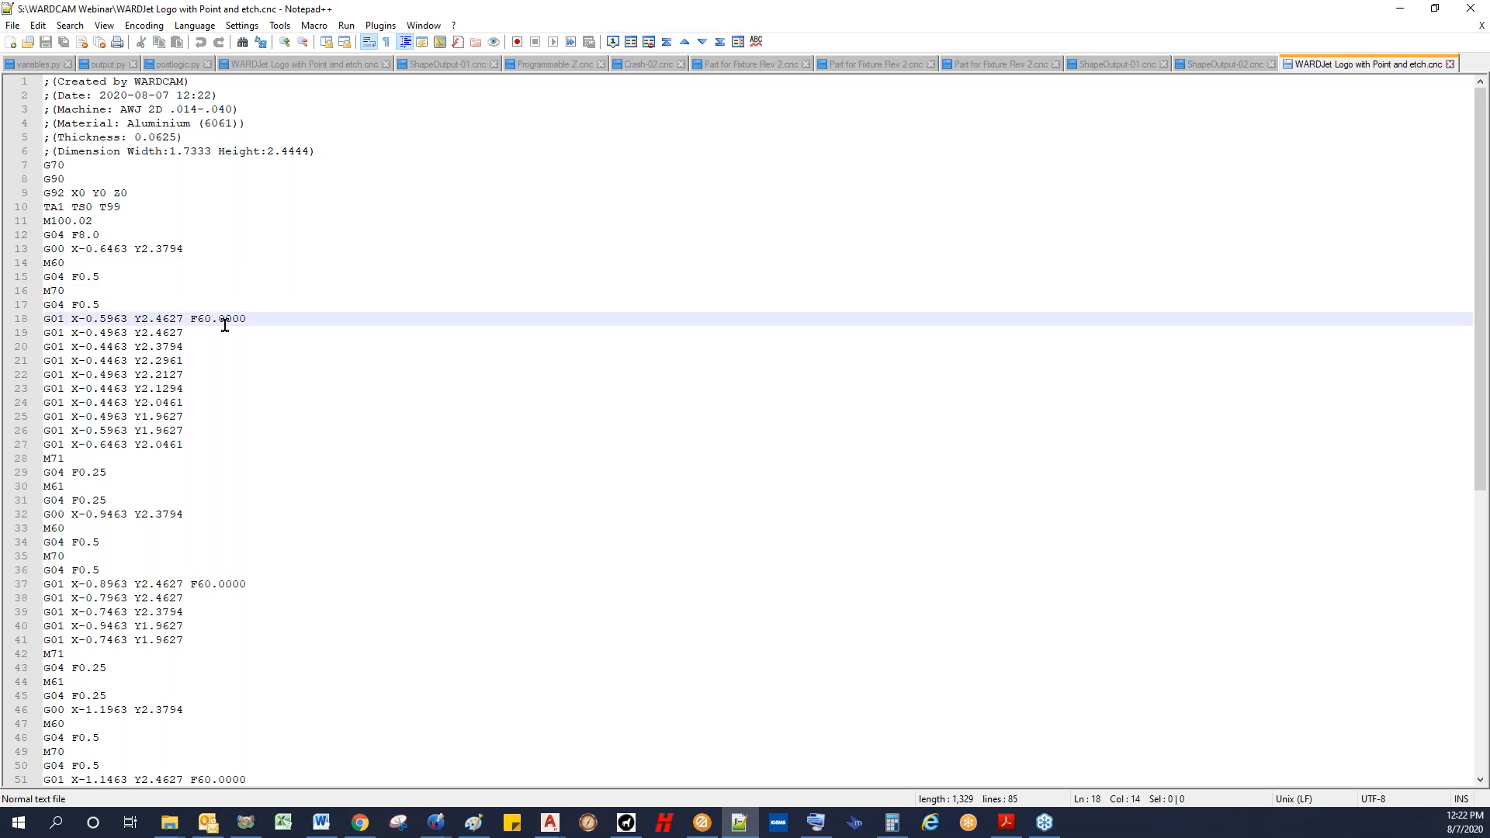
left_click_drag(252, 318, 17, 316)
left_click(119, 347)
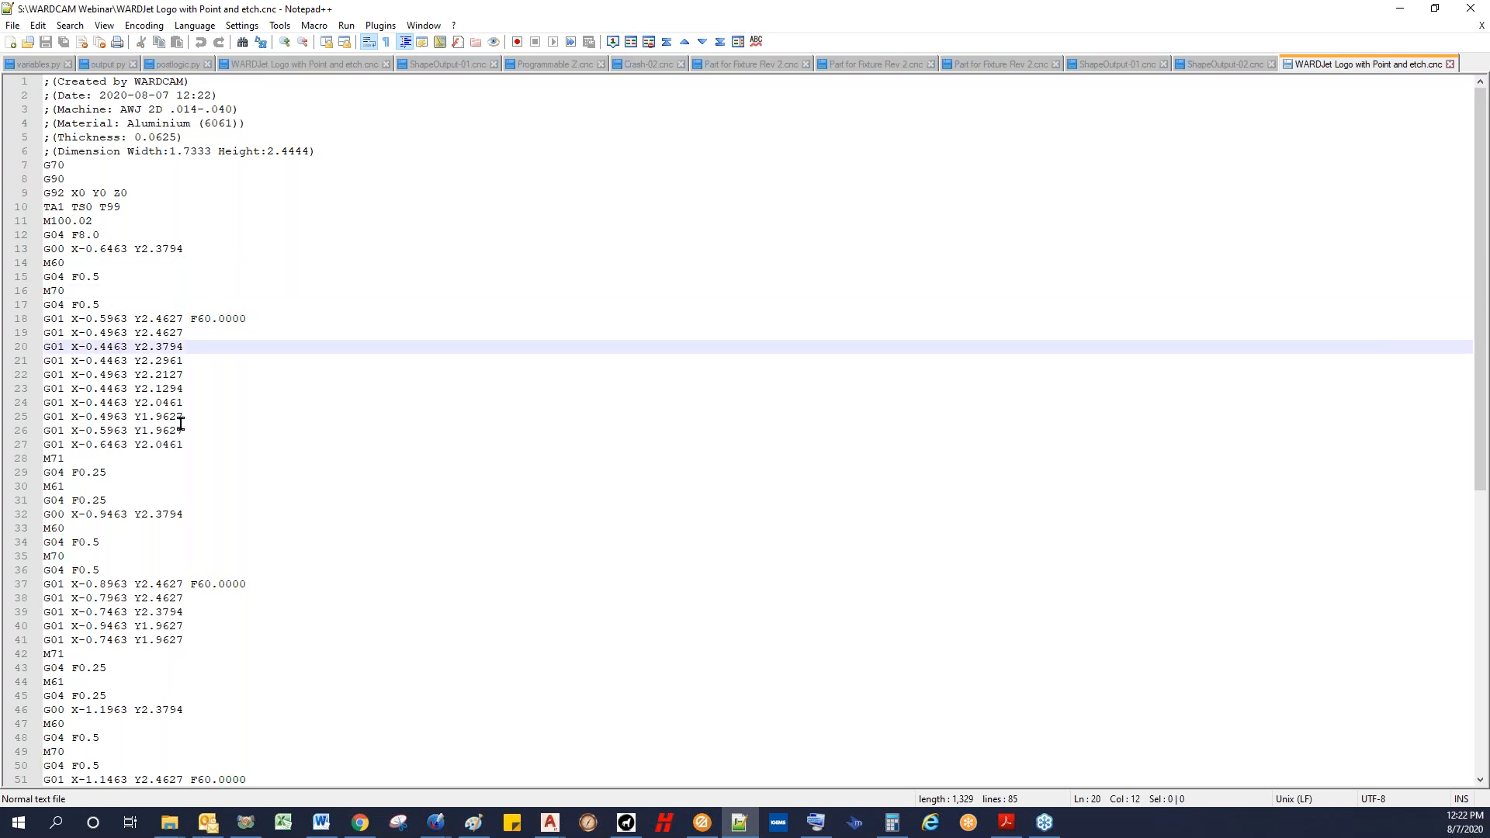
left_click(183, 429)
Step: Back in WARDCAM's Material Database, turn off Use Abrasive and set Point Dwell to 0 in Aluminium's marking settings, and save them
left_click(701, 822)
left_click(199, 31)
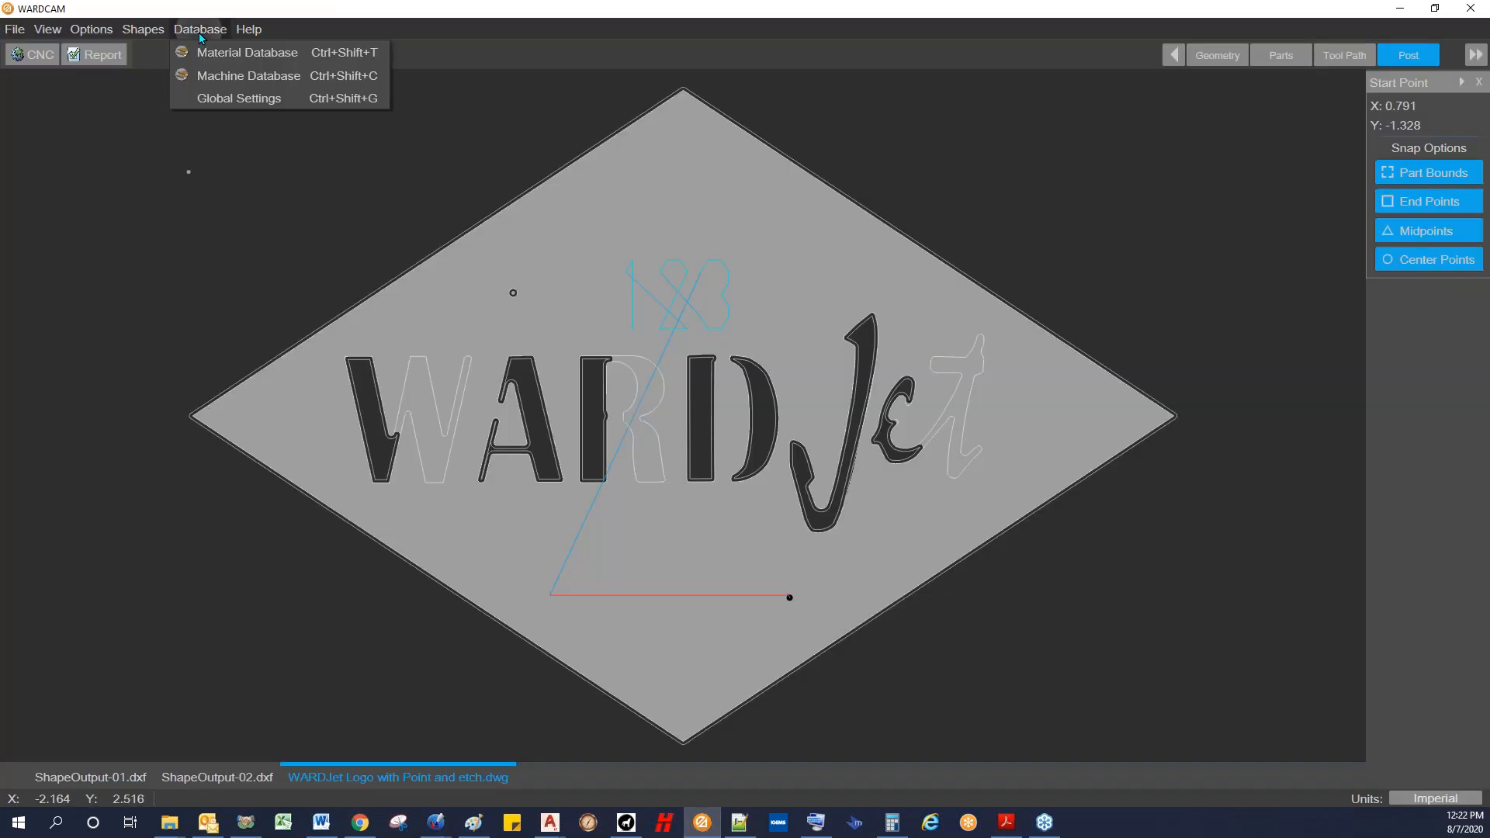
left_click(213, 52)
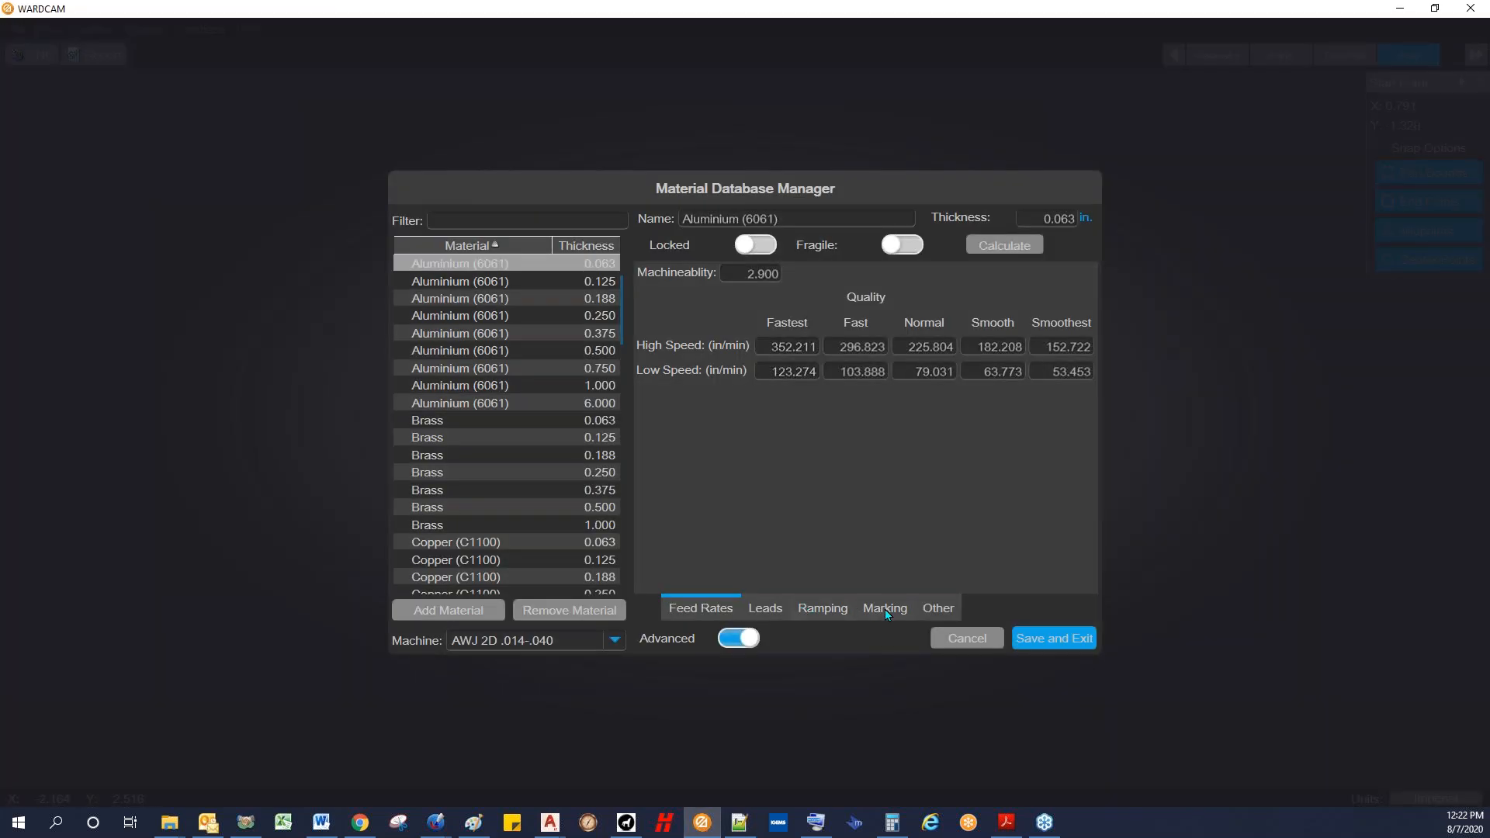
left_click(884, 608)
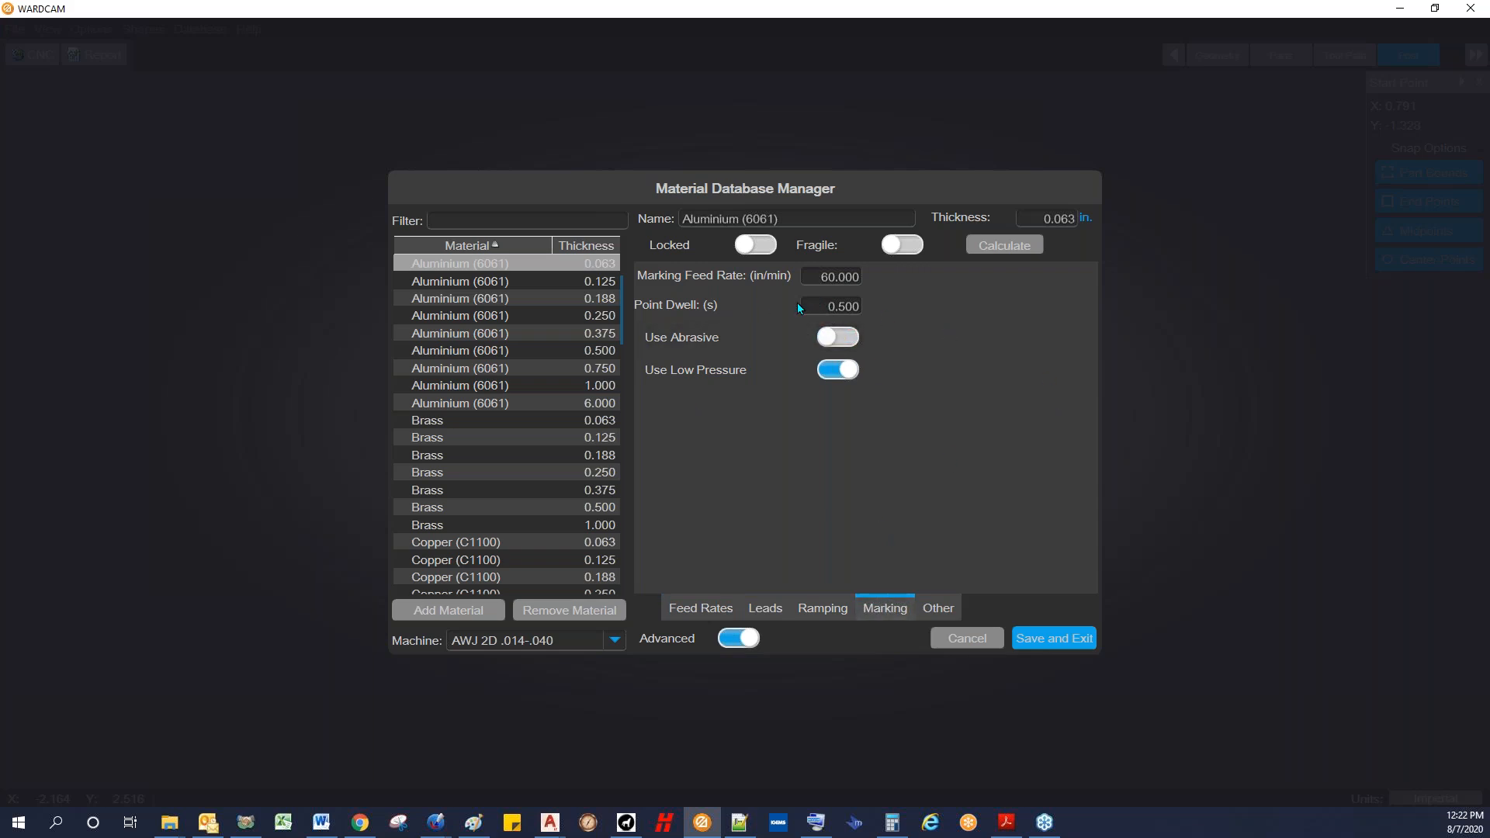
key("Tab")
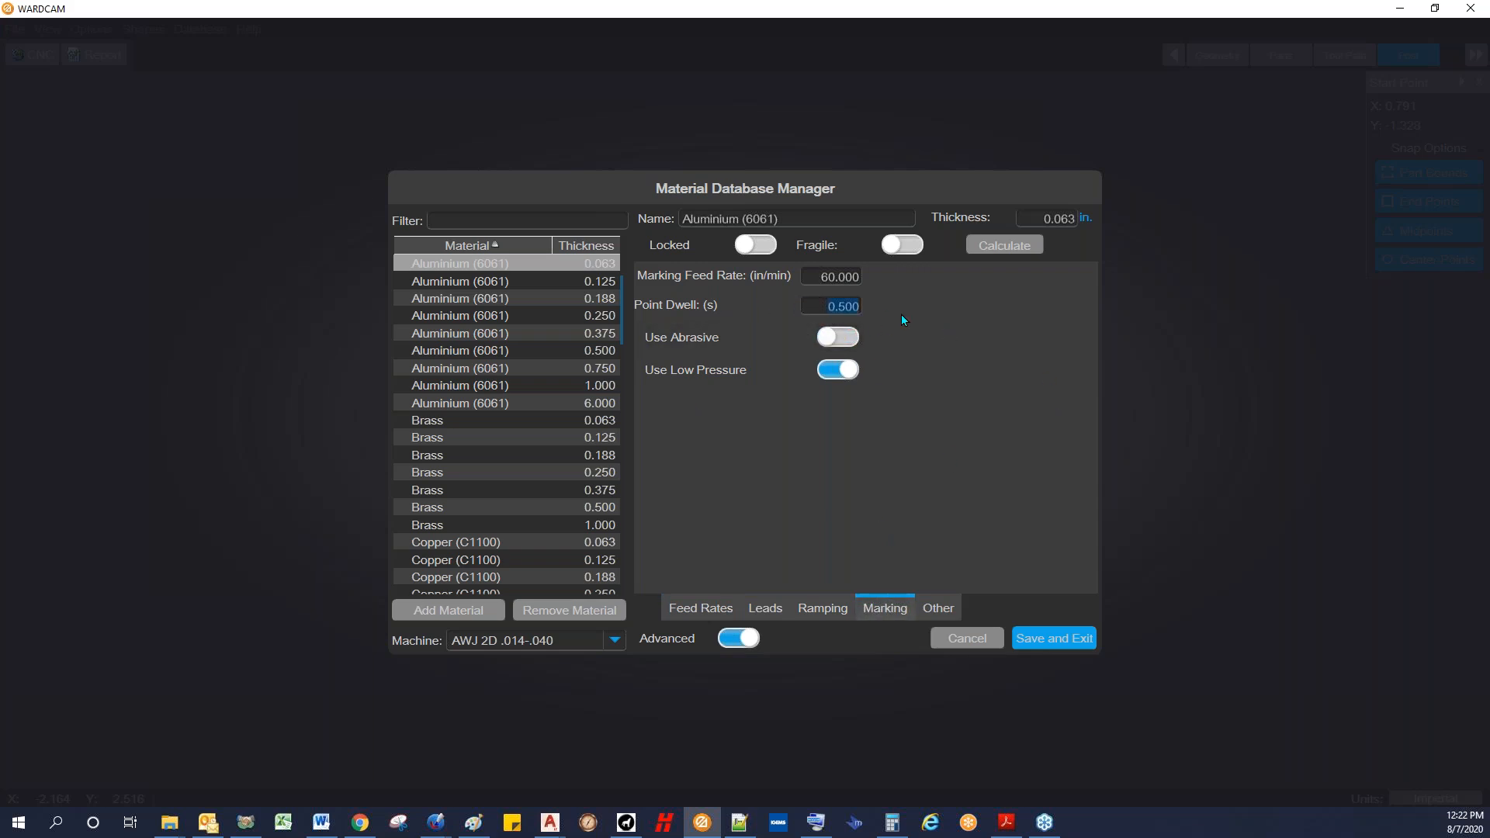
type("0")
left_click(1032, 637)
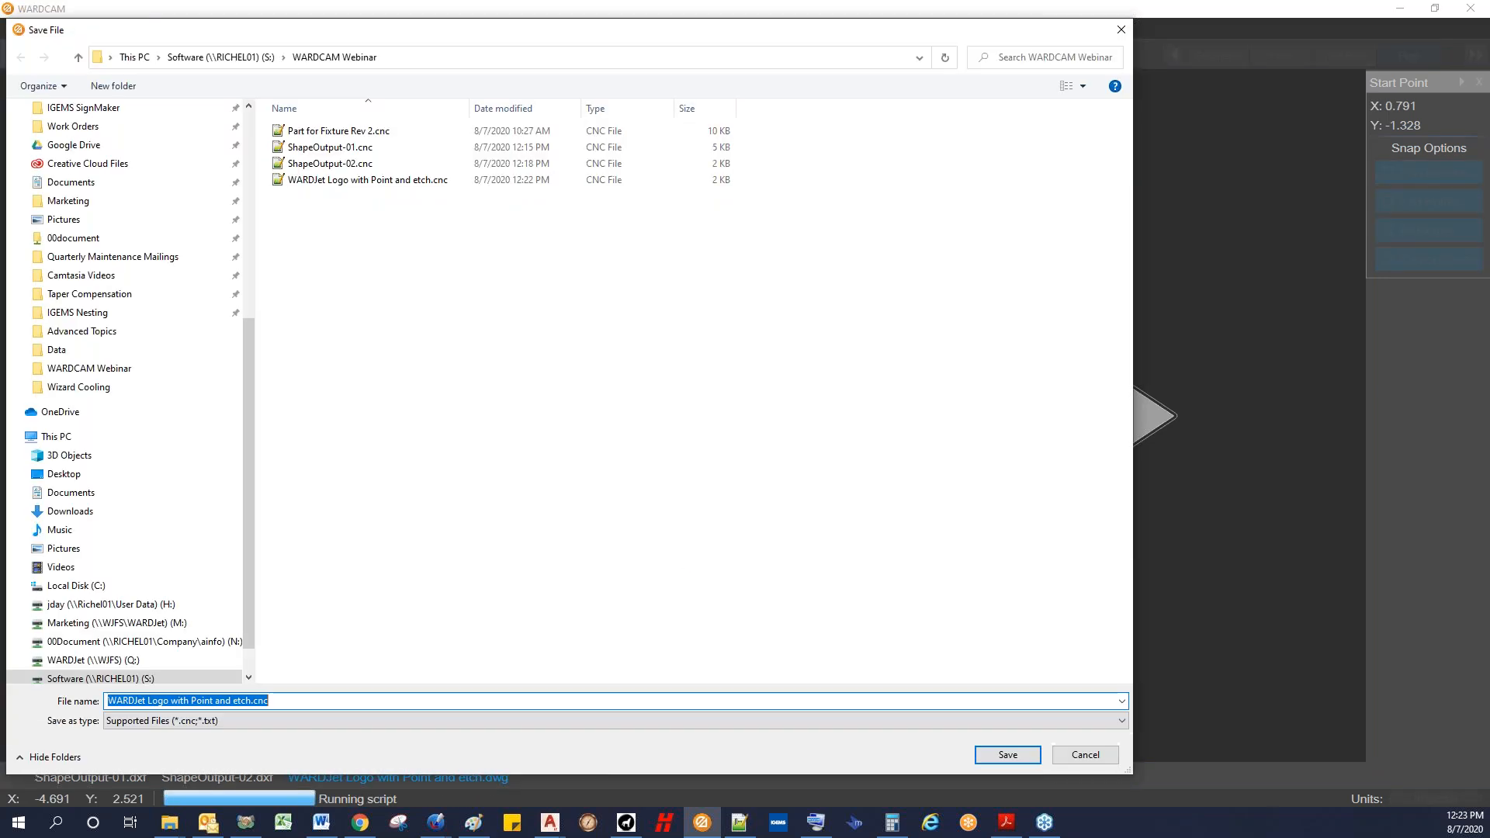
Step: Repost the CNC code with the changed marking settings, replacing the existing file, and reload it in Notepad++
left_click(1007, 756)
left_click(791, 418)
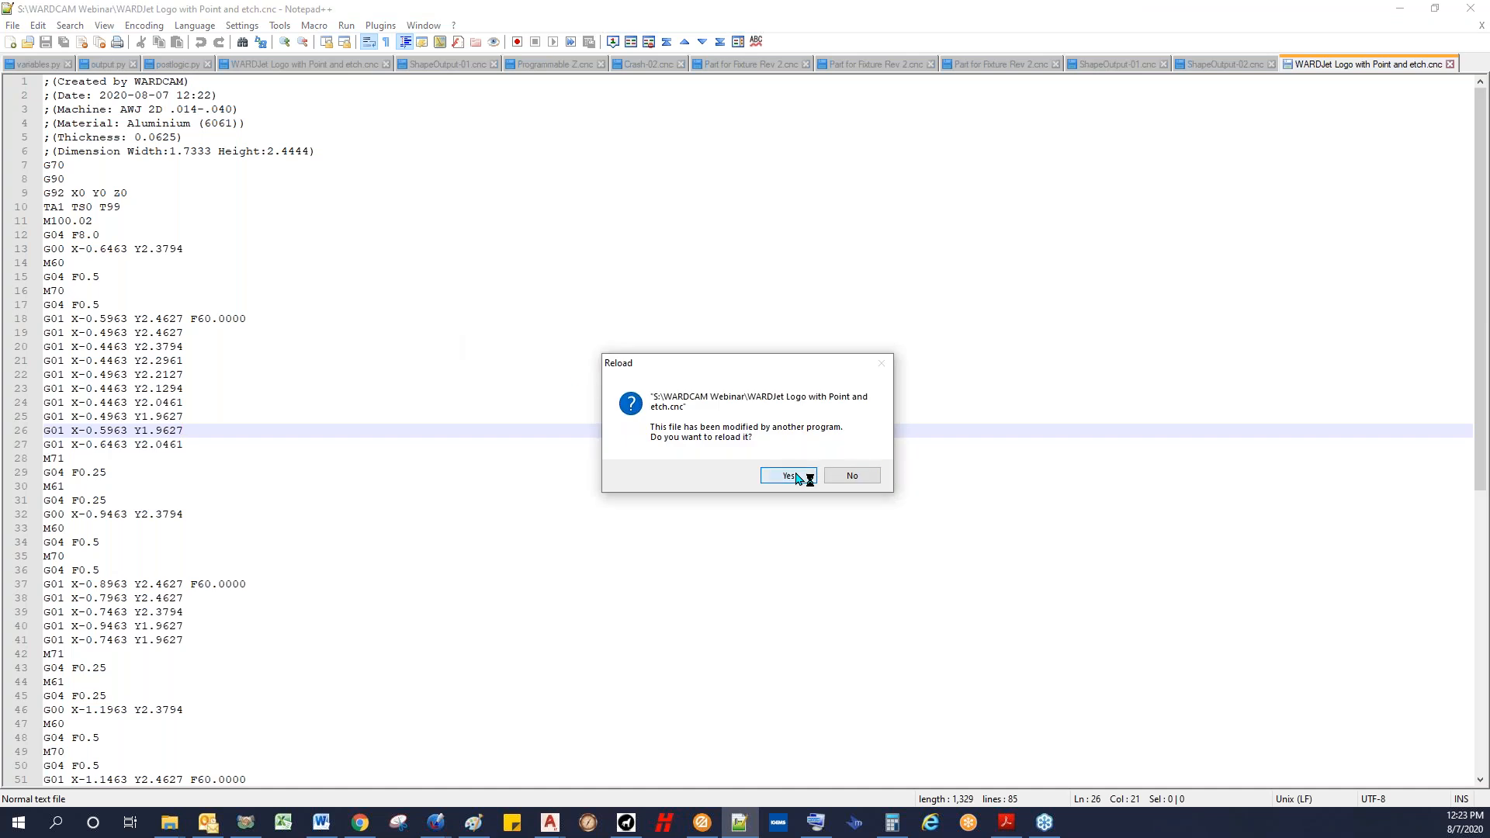
left_click(788, 472)
Step: Examine the M60 command and the dwell on lines 14 and 15, plus the marking moves down to line 34
left_click(89, 263)
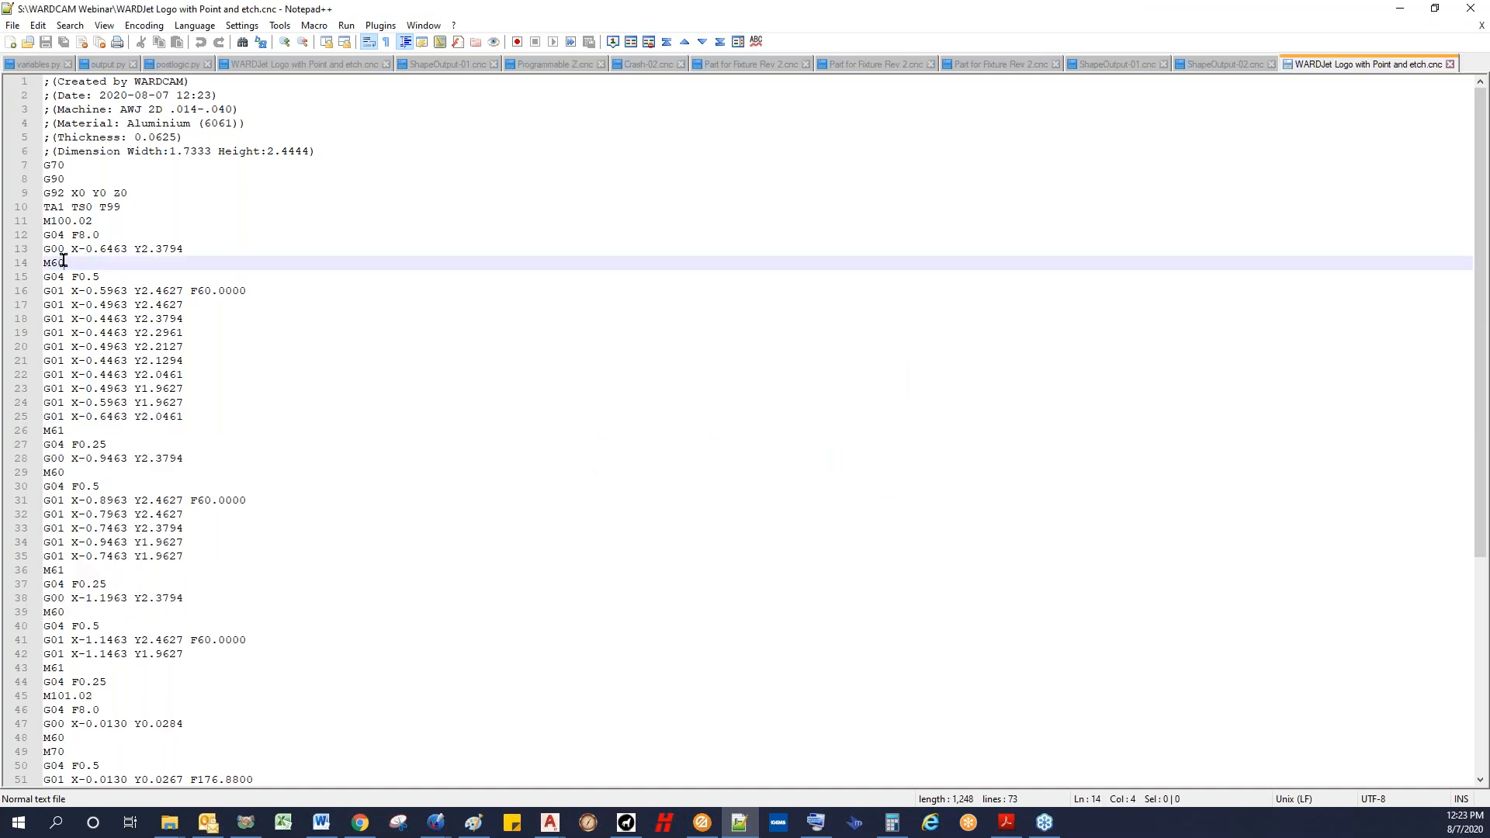
left_click_drag(48, 262, 32, 269)
left_click(97, 268)
left_click(97, 275)
left_click(91, 267)
left_click_drag(100, 277, 45, 273)
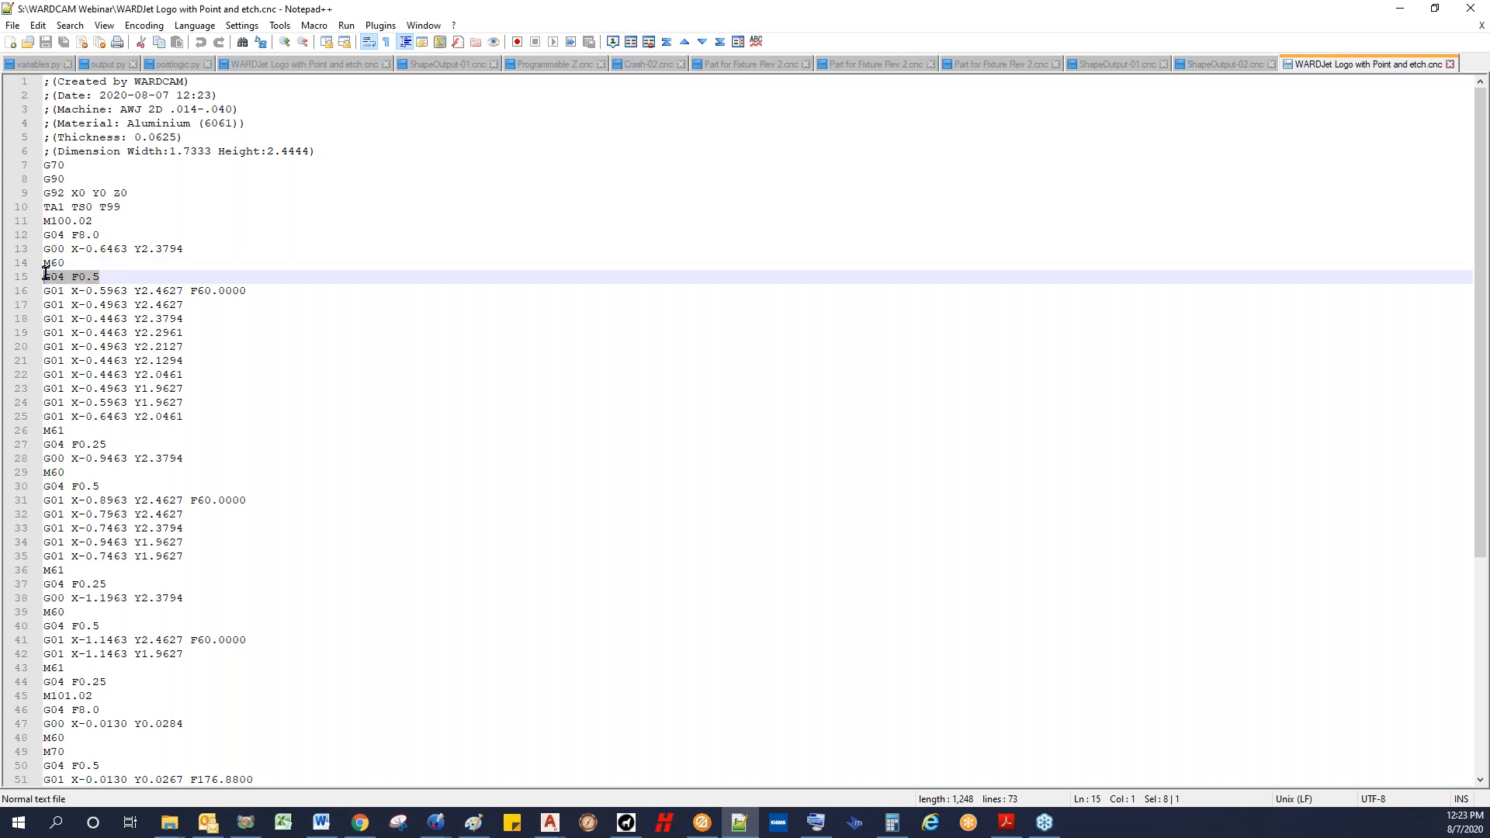
left_click(122, 294)
left_click(159, 332)
left_click(105, 524)
left_click(131, 376)
left_click(153, 540)
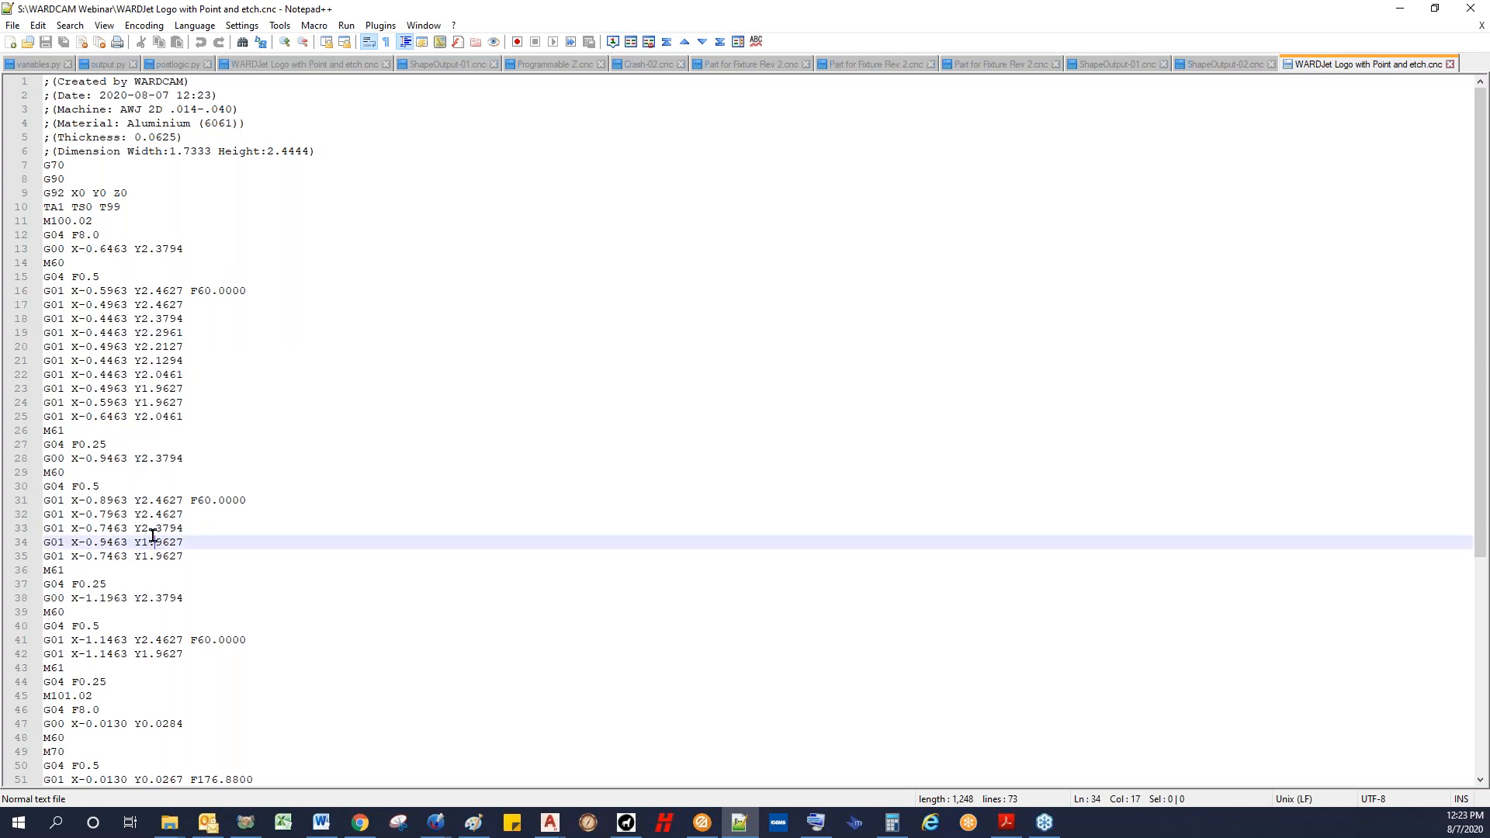
Step: Return to WARDCAM's Parts stage and assign the Abrasive Pierce point function to the point inside the diamond above the letter A
left_click(1399, 8)
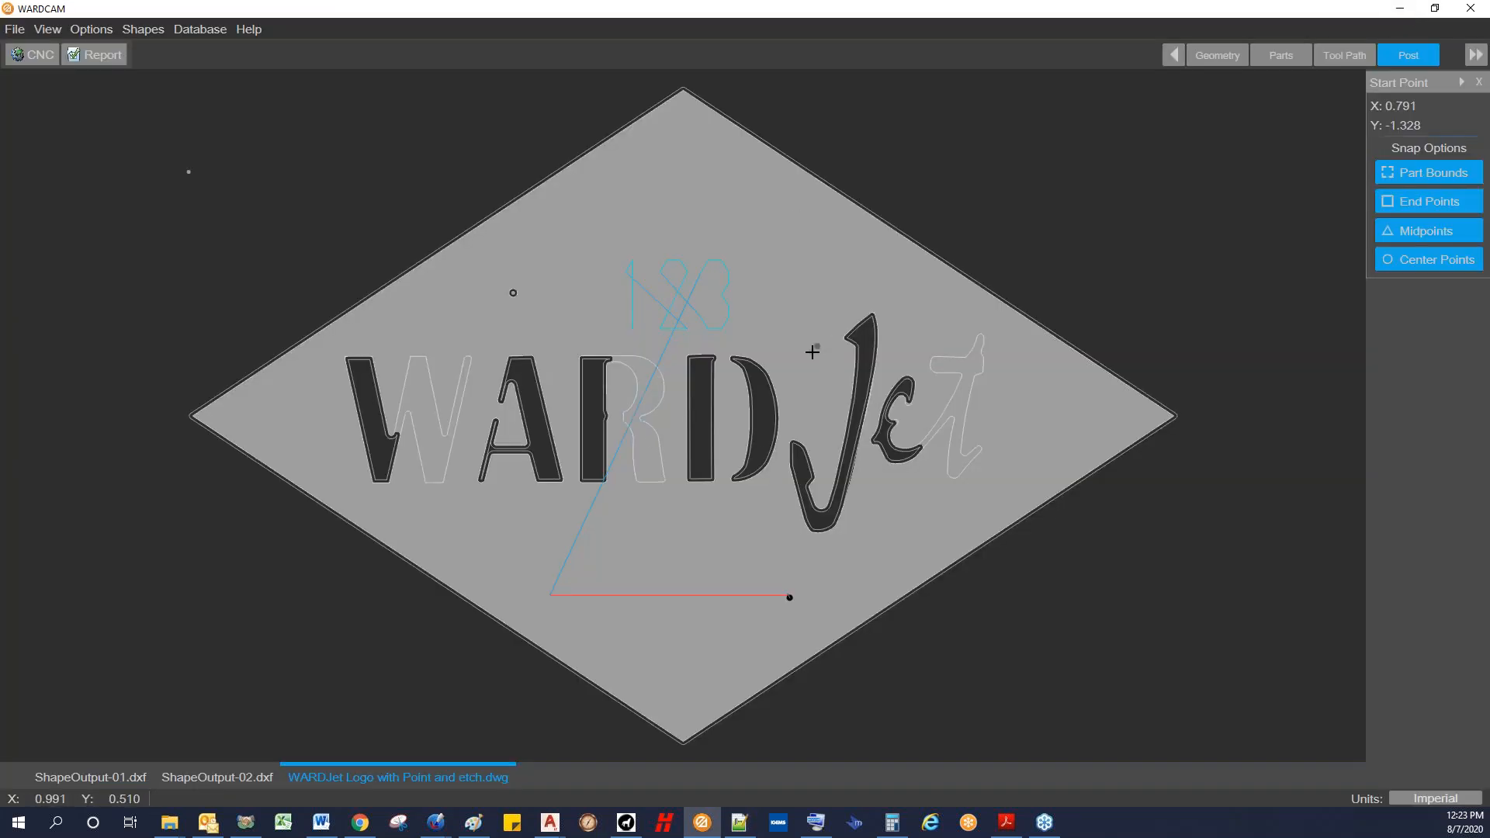
scroll(725, 360, "up", 2)
left_click(1281, 59)
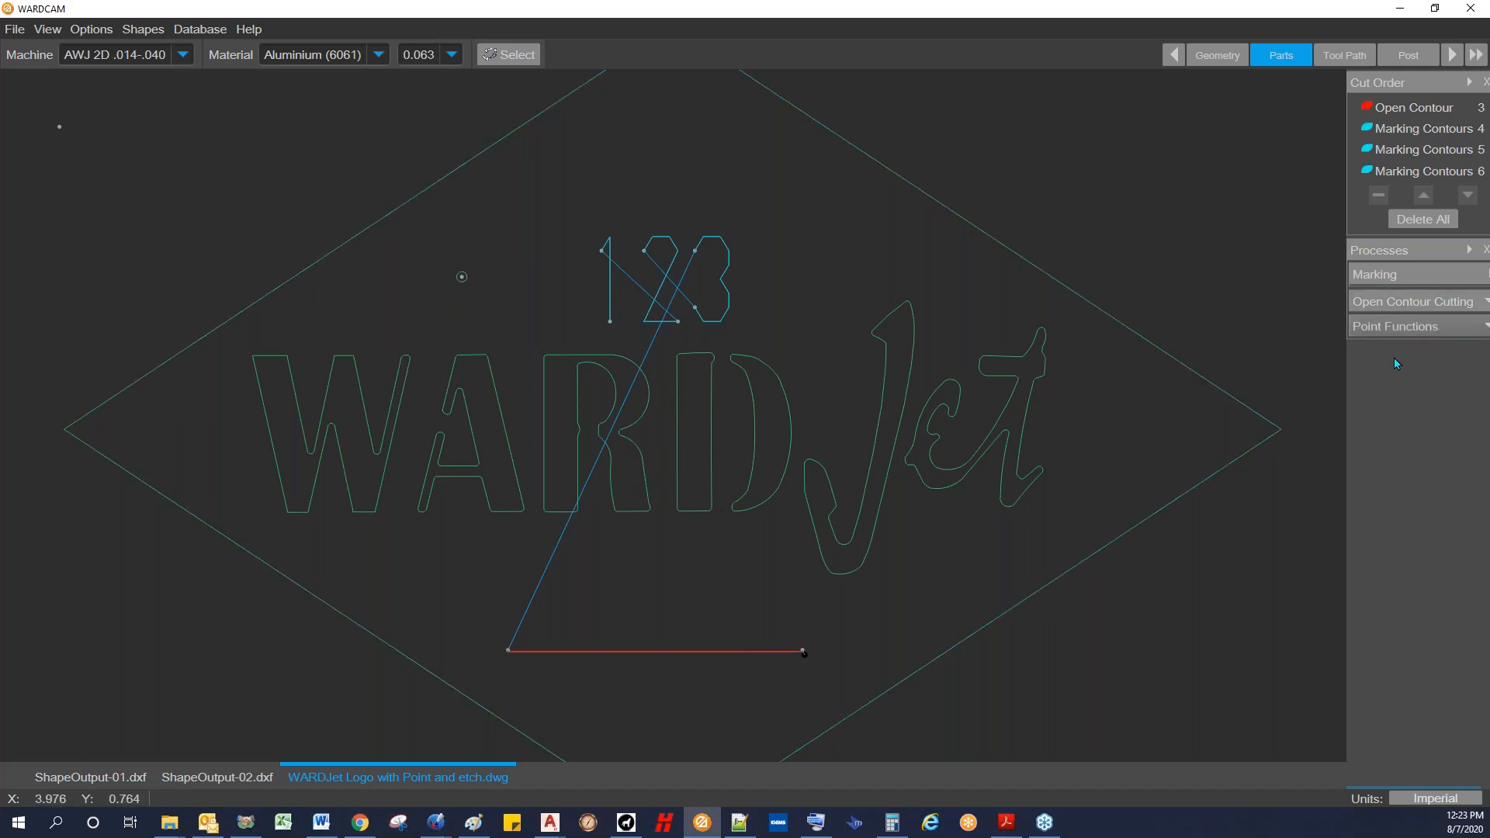
left_click(1444, 330)
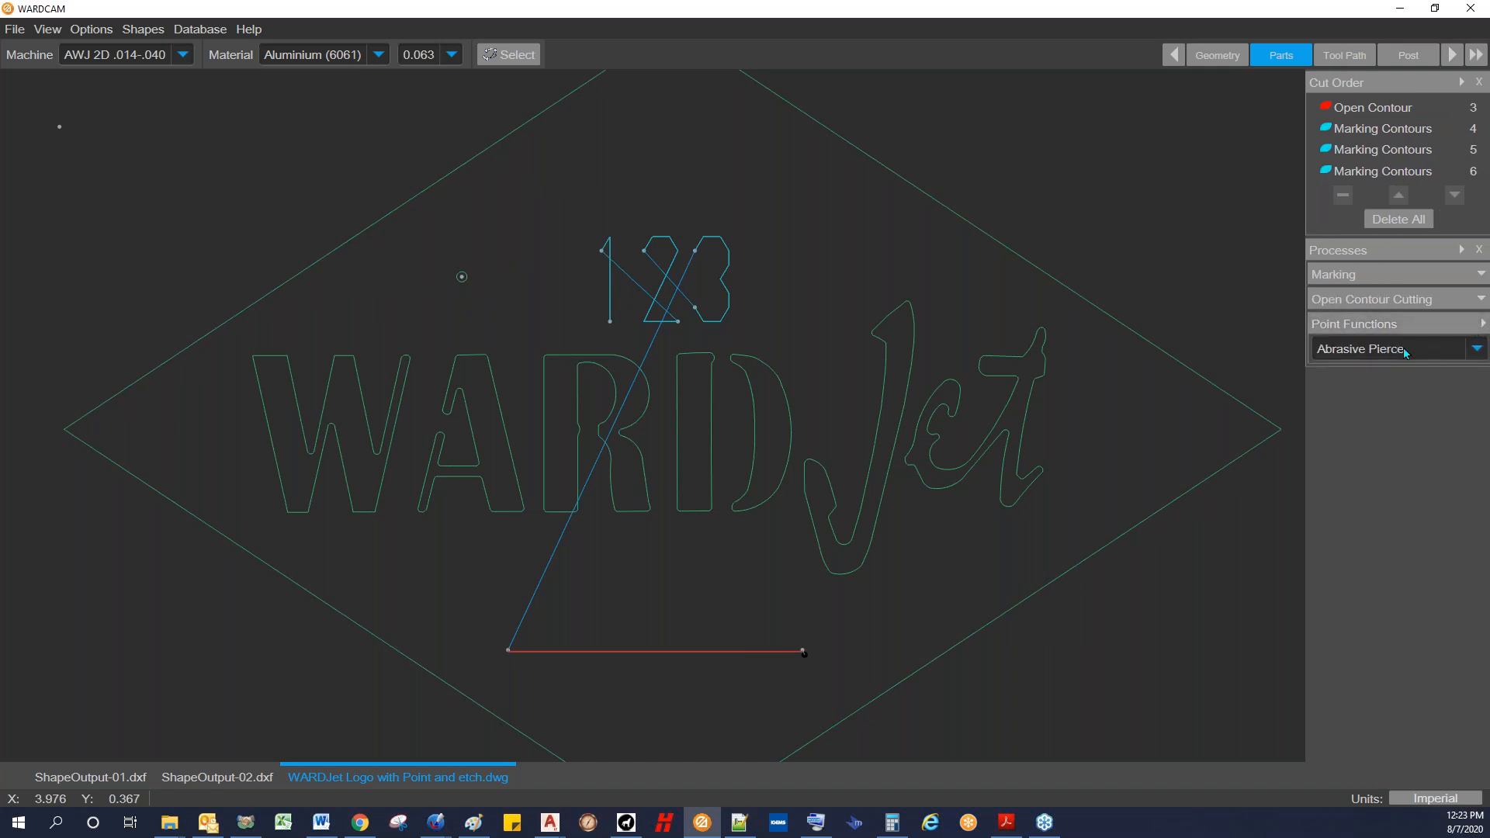
left_click(461, 277)
left_click(1384, 199)
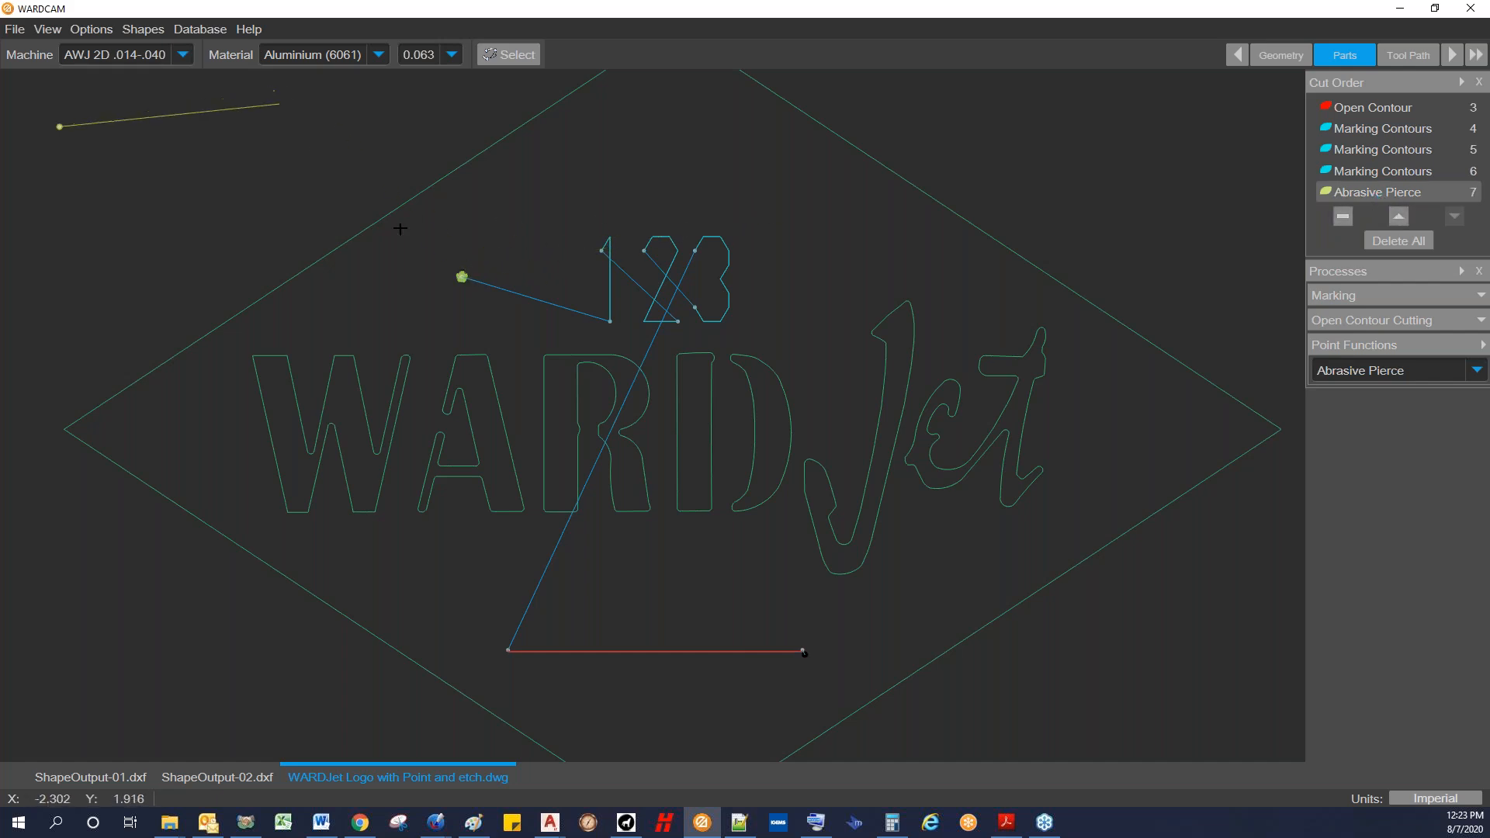
Step: Set the Pierce Dwell of 0.063 in Aluminium (6061) to 2 seconds in the Material Database and save it
left_click(208, 30)
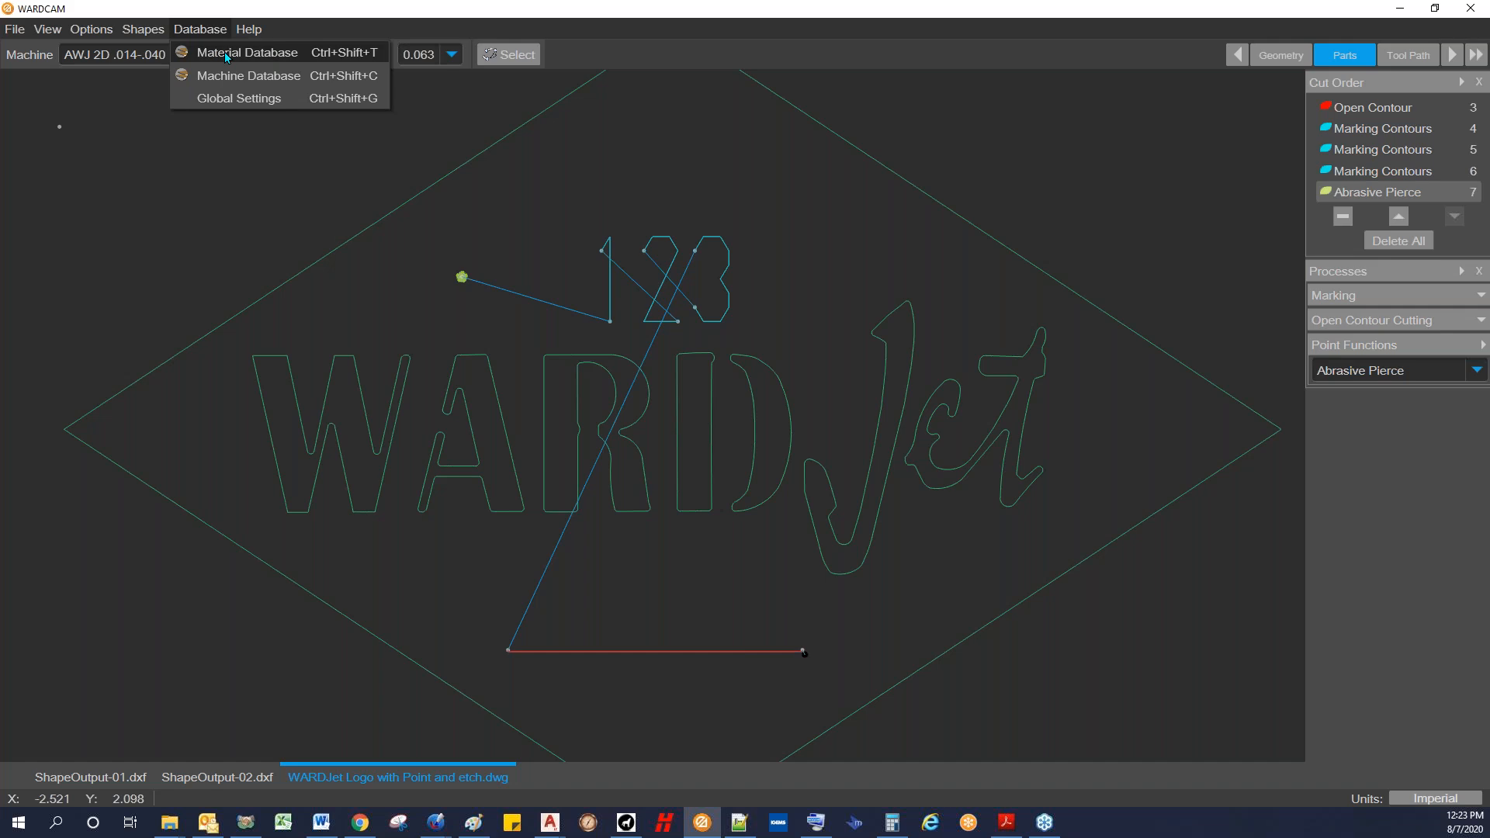
left_click(225, 52)
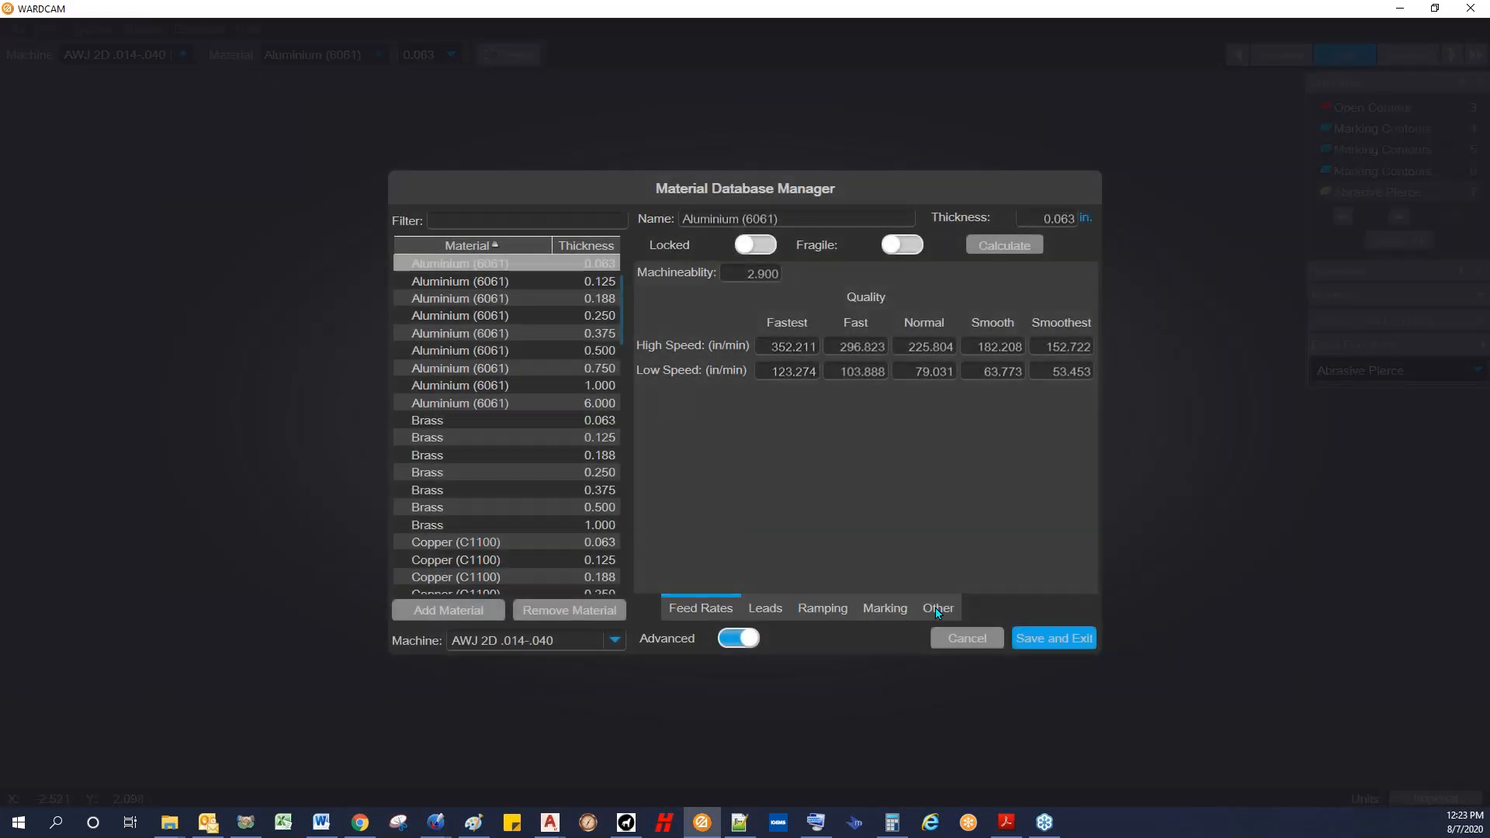
left_click(936, 609)
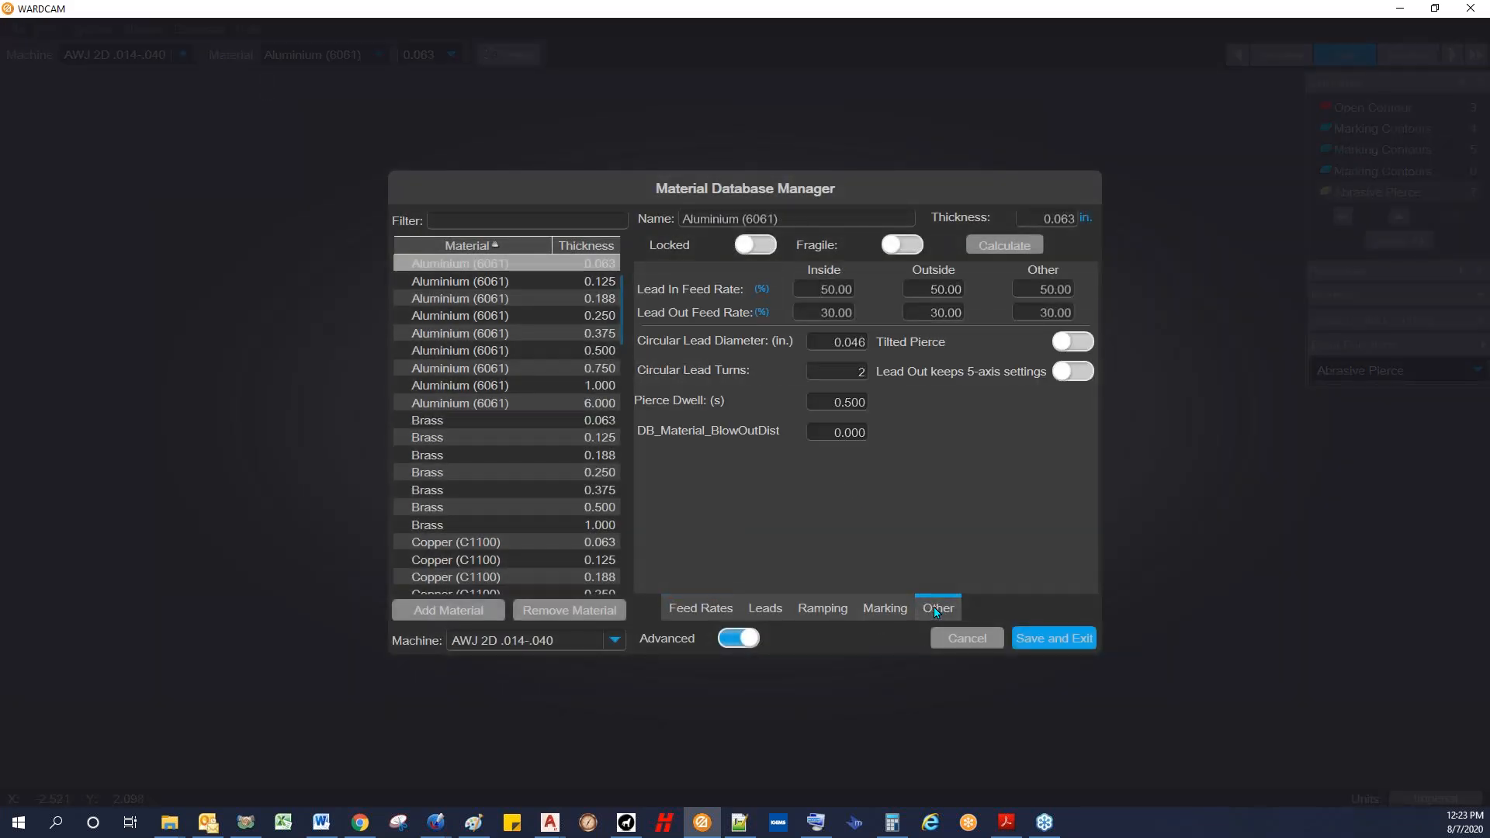
left_click(828, 407)
type("2")
left_click(1040, 638)
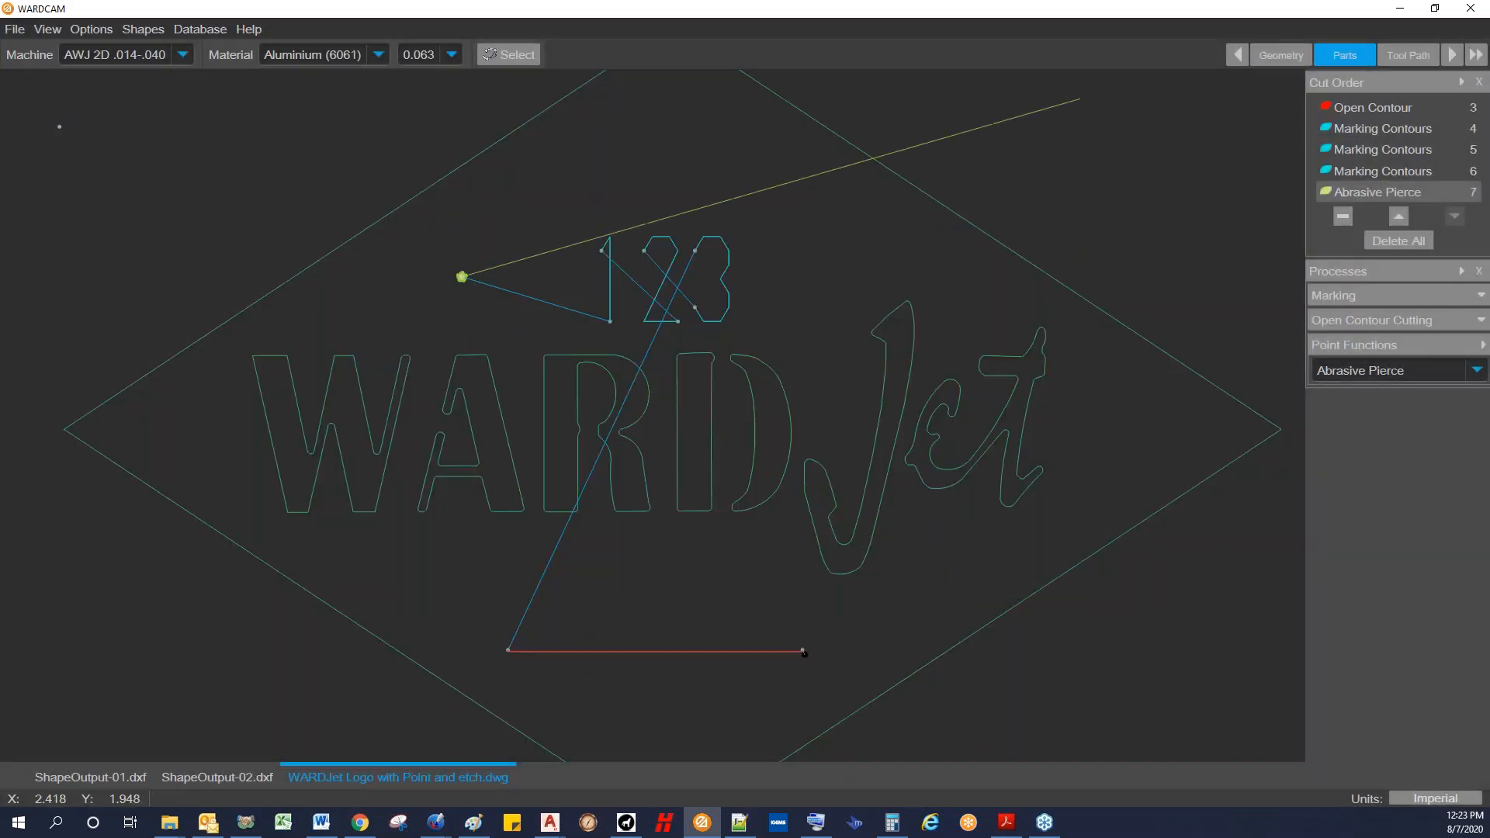
Step: Advance through Tool Path and post the CNC code including the abrasive pierce, replacing WARDJet Logo with Point and etch.cnc
left_click(1451, 54)
left_click(1455, 56)
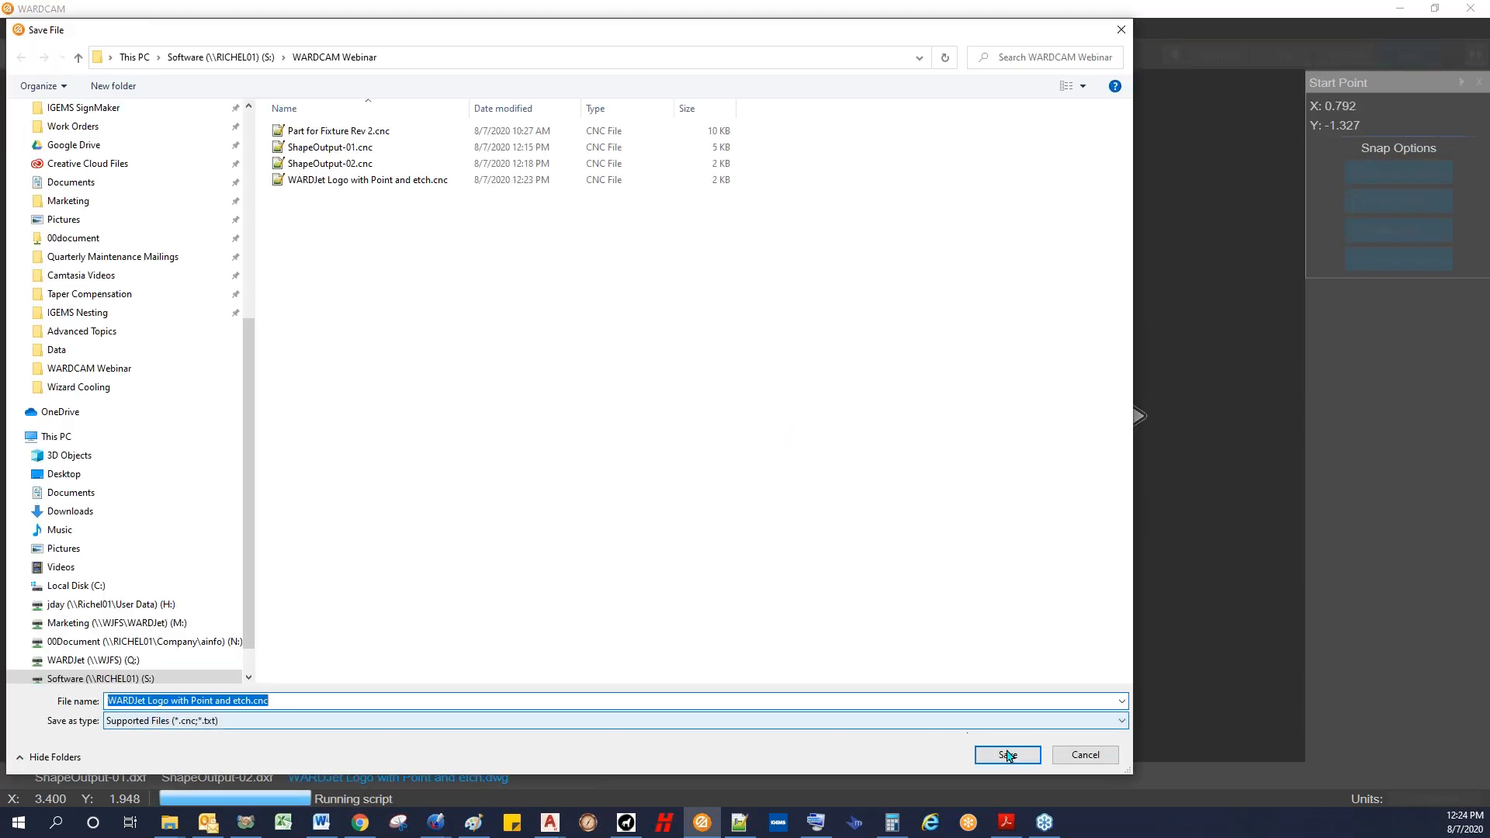
left_click(1007, 755)
left_click(788, 417)
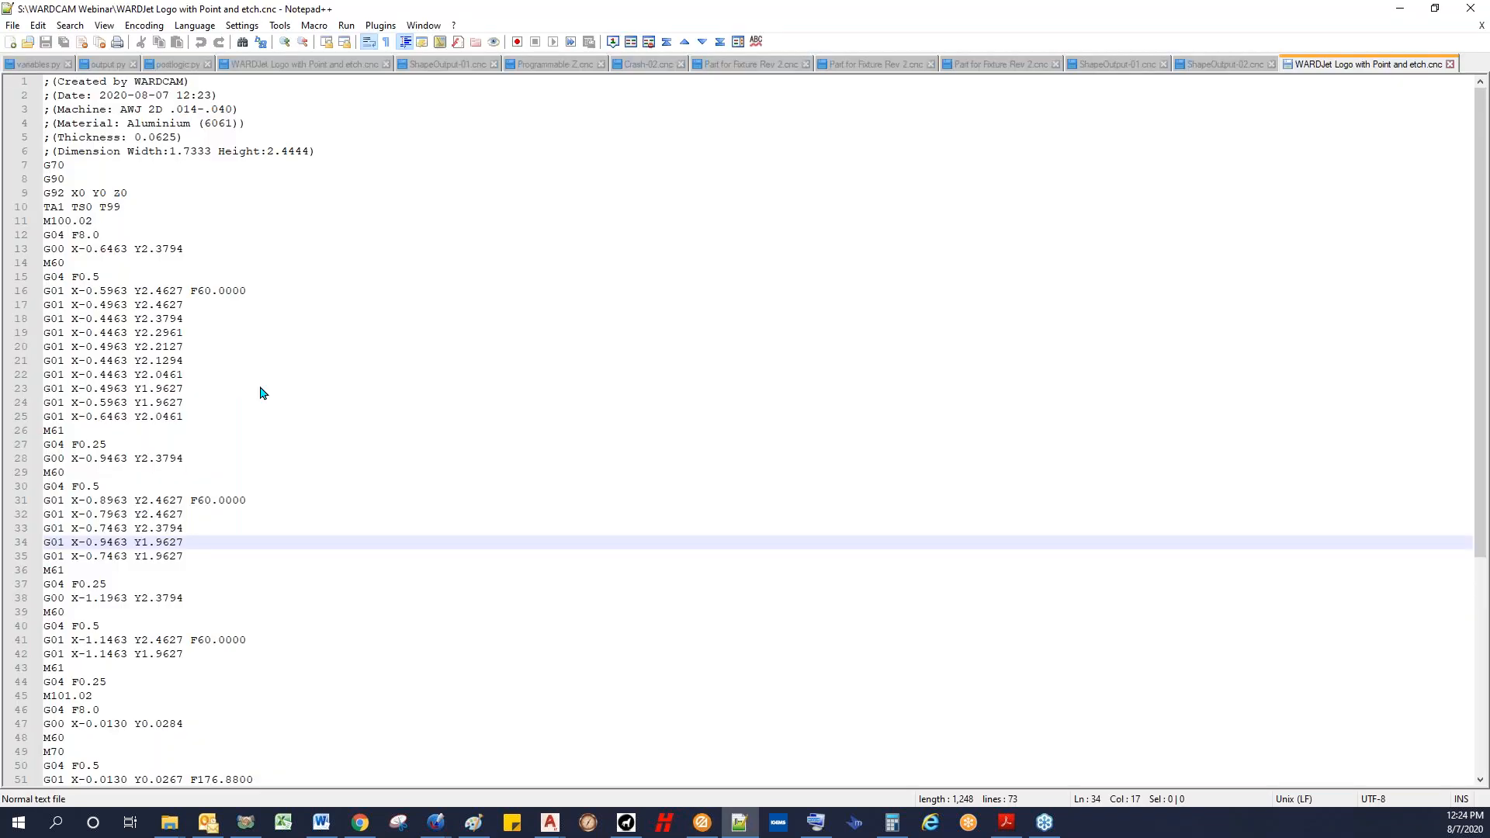
Step: Examine the marking moves in the updated CNC code, down to the M101.02 command and its dwell on lines 45 and 46
left_click(120, 234)
left_click(114, 276)
left_click(134, 332)
left_click(135, 536)
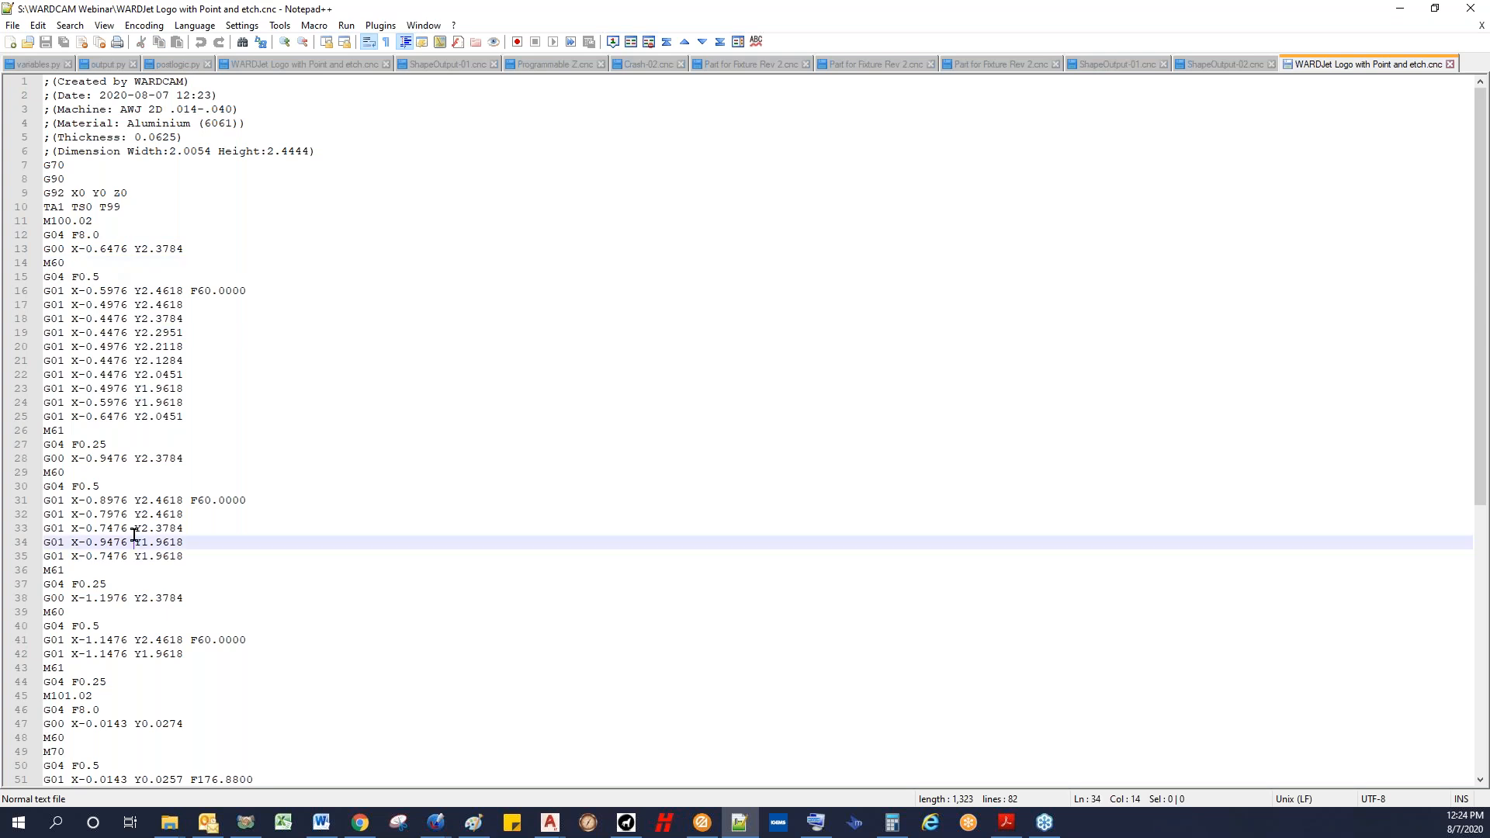
scroll(135, 536, "down", 3)
left_click(137, 503)
scroll(264, 519, "down", 4)
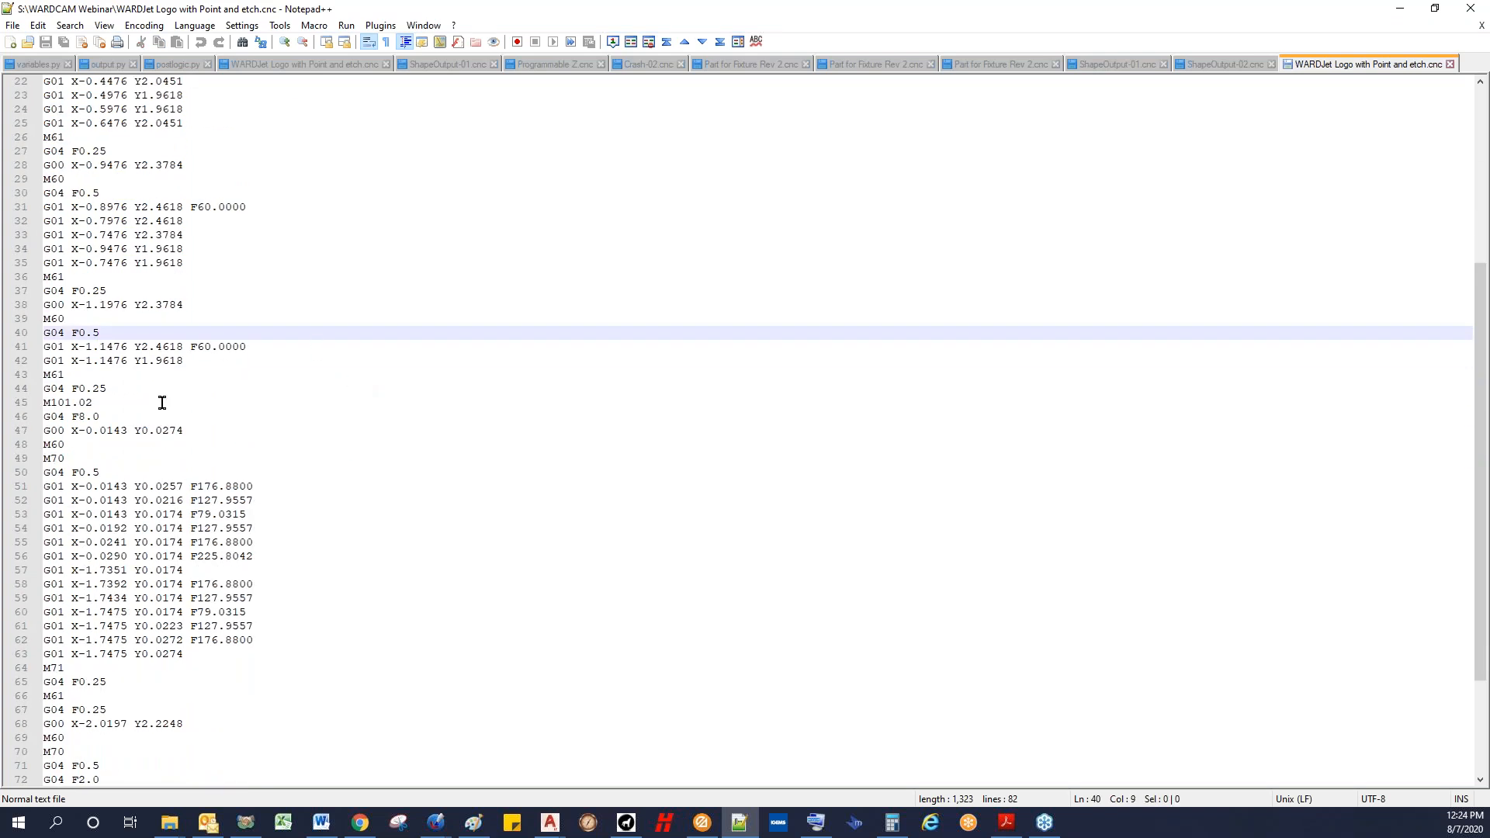
left_click(121, 400)
left_click(118, 412)
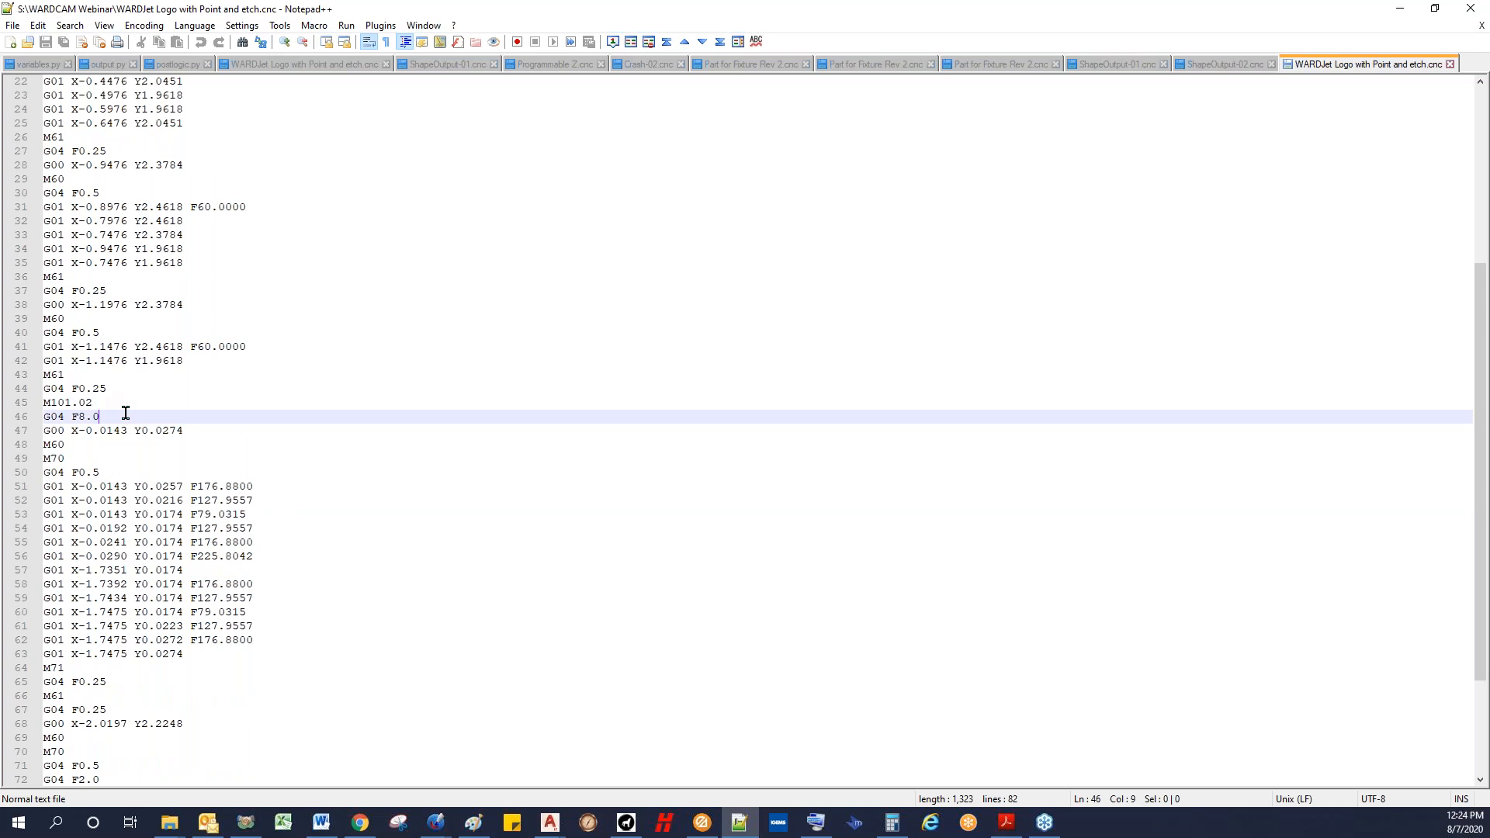
Step: Examine the open contour cutting block from the rapid move on line 47 through the feed moves and shutoff commands
left_click(210, 430)
scroll(211, 419, "down", 3)
left_click(217, 386)
left_click(225, 474)
left_click(223, 386)
left_click(226, 426)
left_click(226, 486)
left_click(185, 528)
scroll(185, 527, "down", 1)
left_click(133, 543)
Step: Examine the abrasive pierce block on lines 69 to 75, highlighting the pierce dwell on line 72
left_click_drag(82, 595, 110, 619)
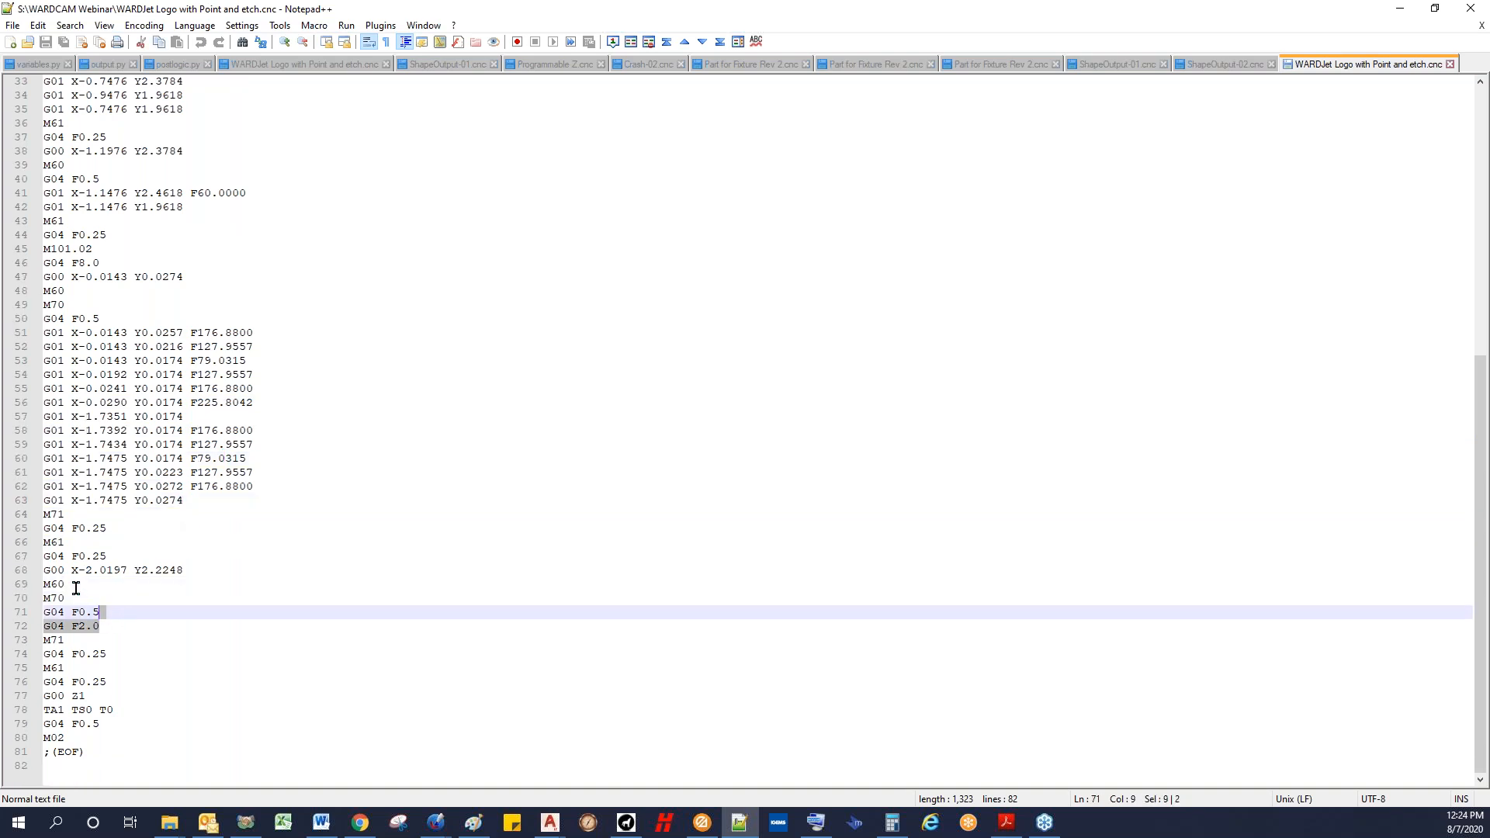
left_click(76, 588)
left_click(75, 599)
left_click(105, 615)
left_click_drag(106, 625, 39, 626)
left_click(65, 641)
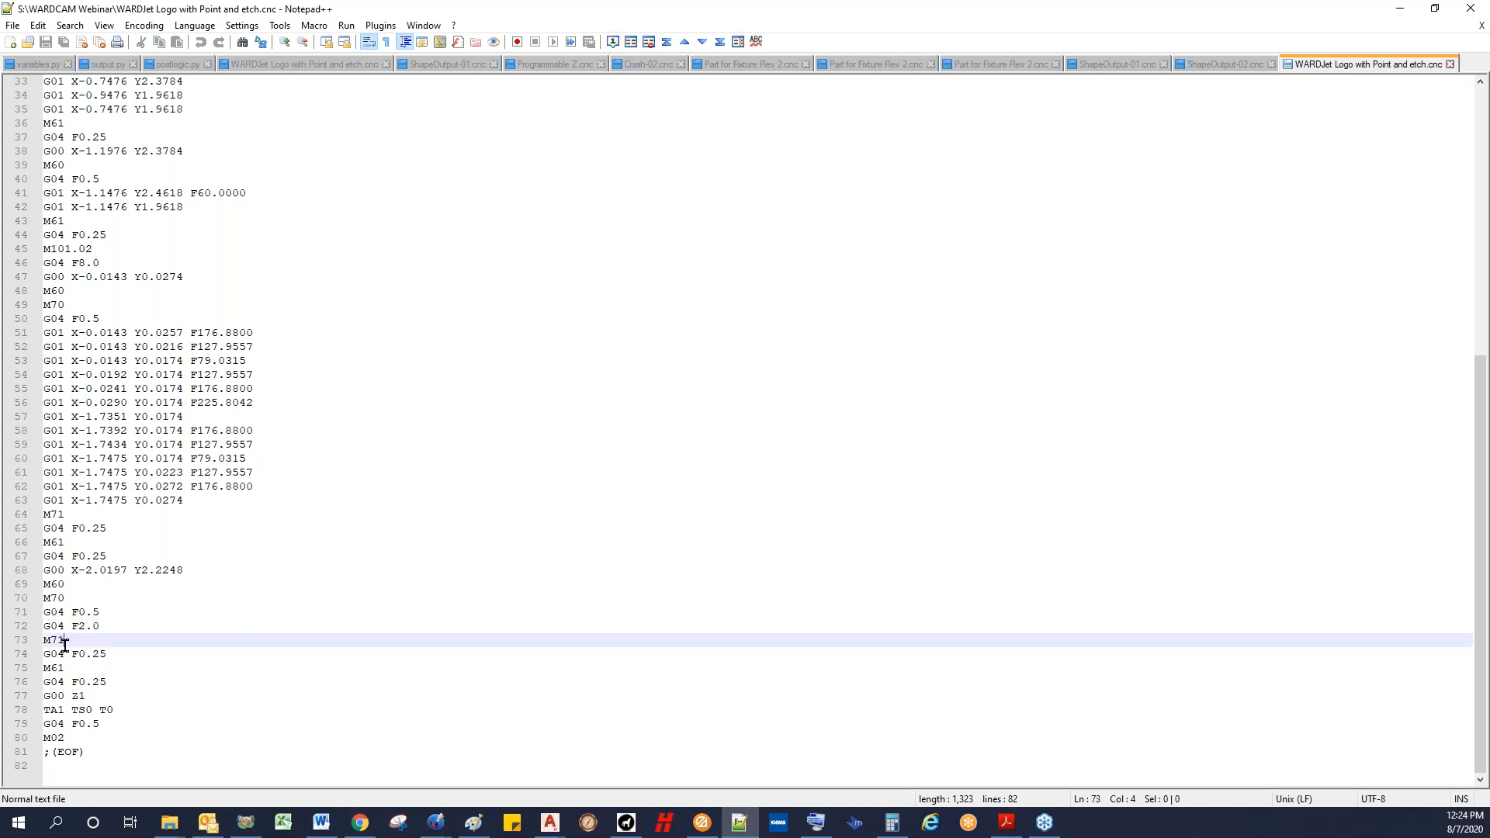
left_click(63, 666)
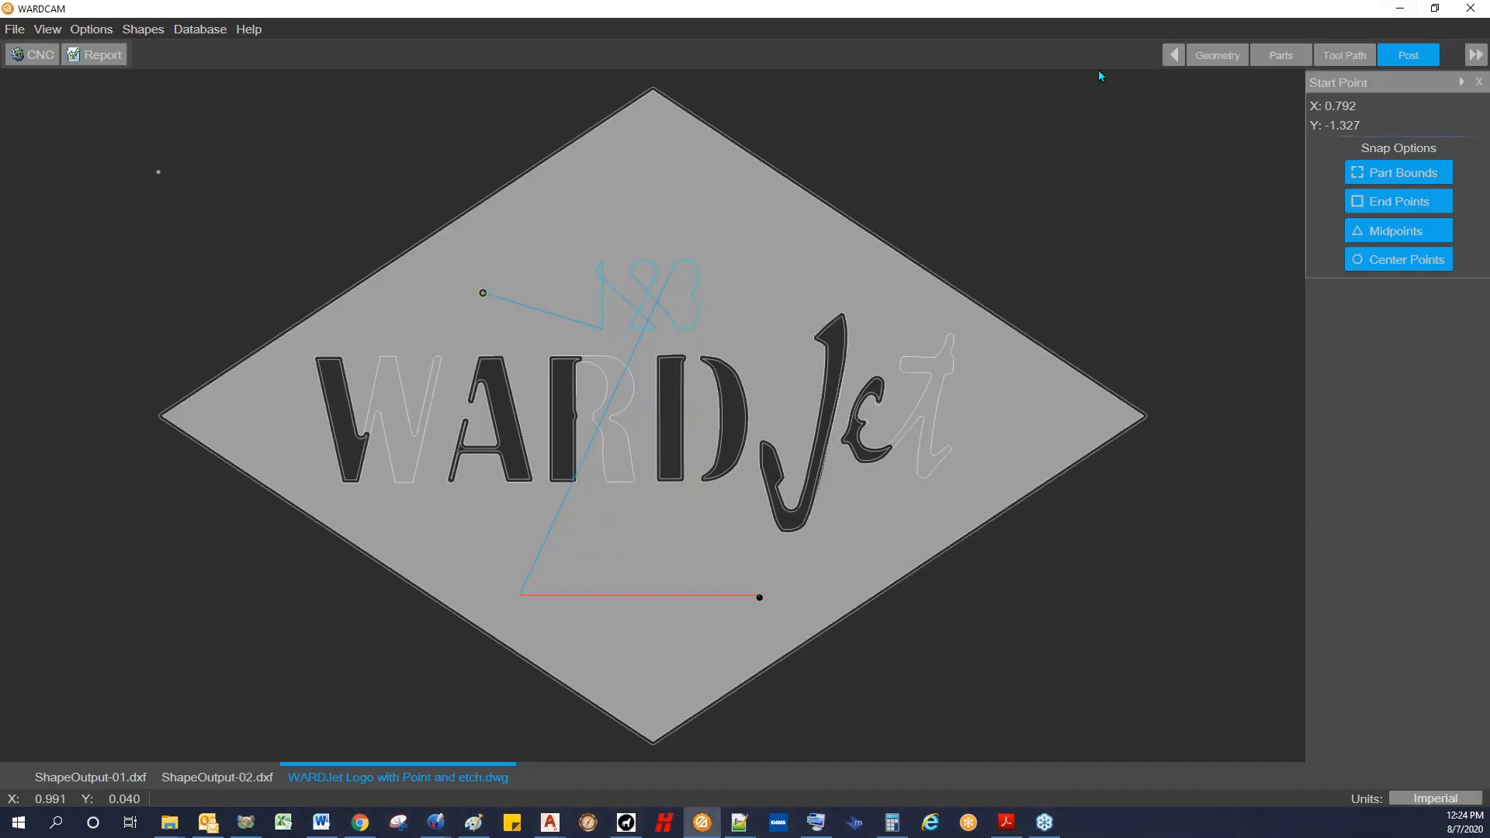
Step: Return to WARDCAM's Parts stage and assign the Stop point function to the point outside the diamond
left_click(1399, 9)
left_click(1284, 59)
left_click(1474, 371)
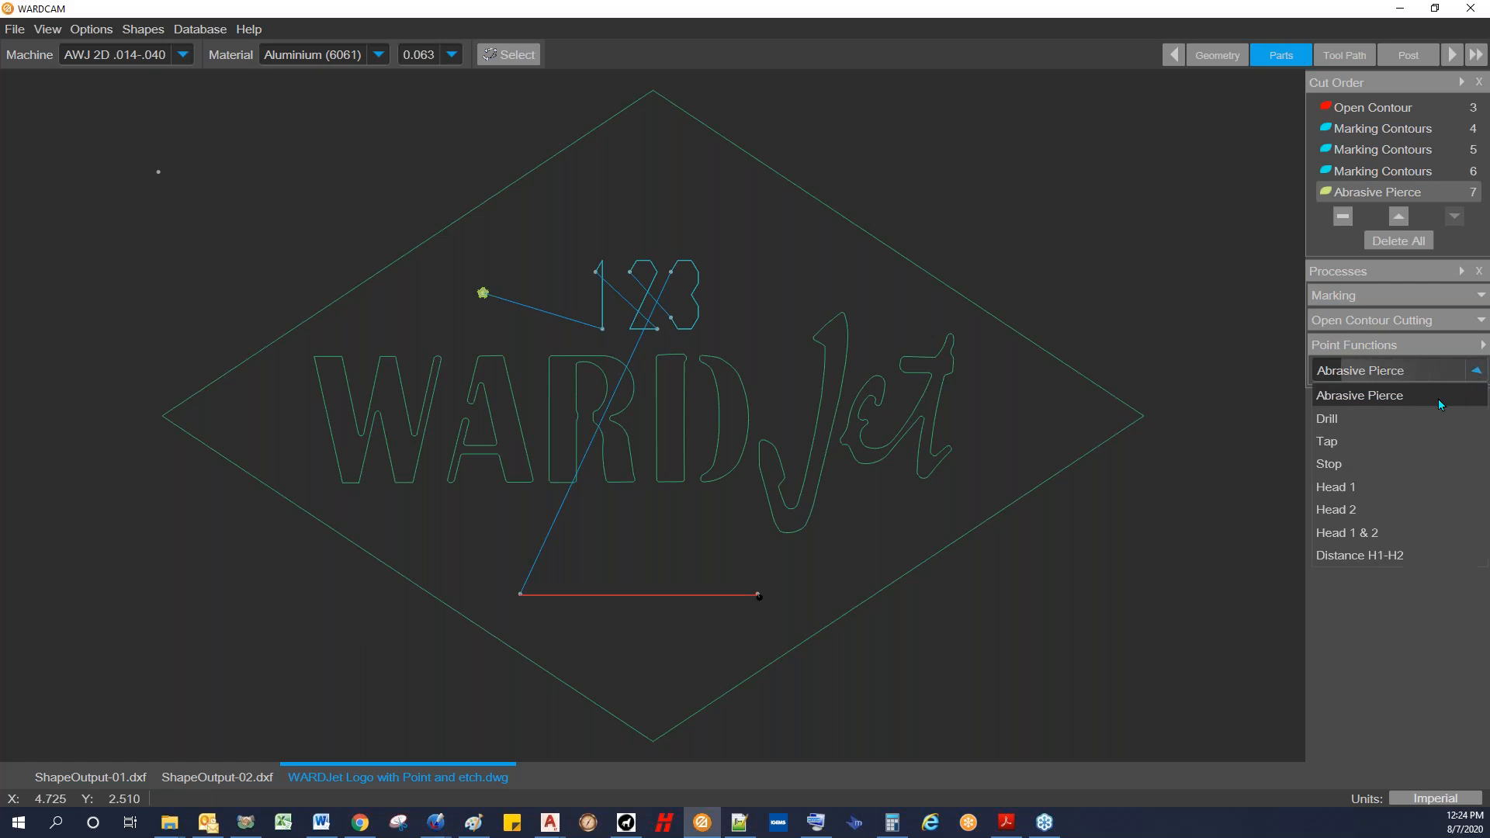
left_click(1350, 463)
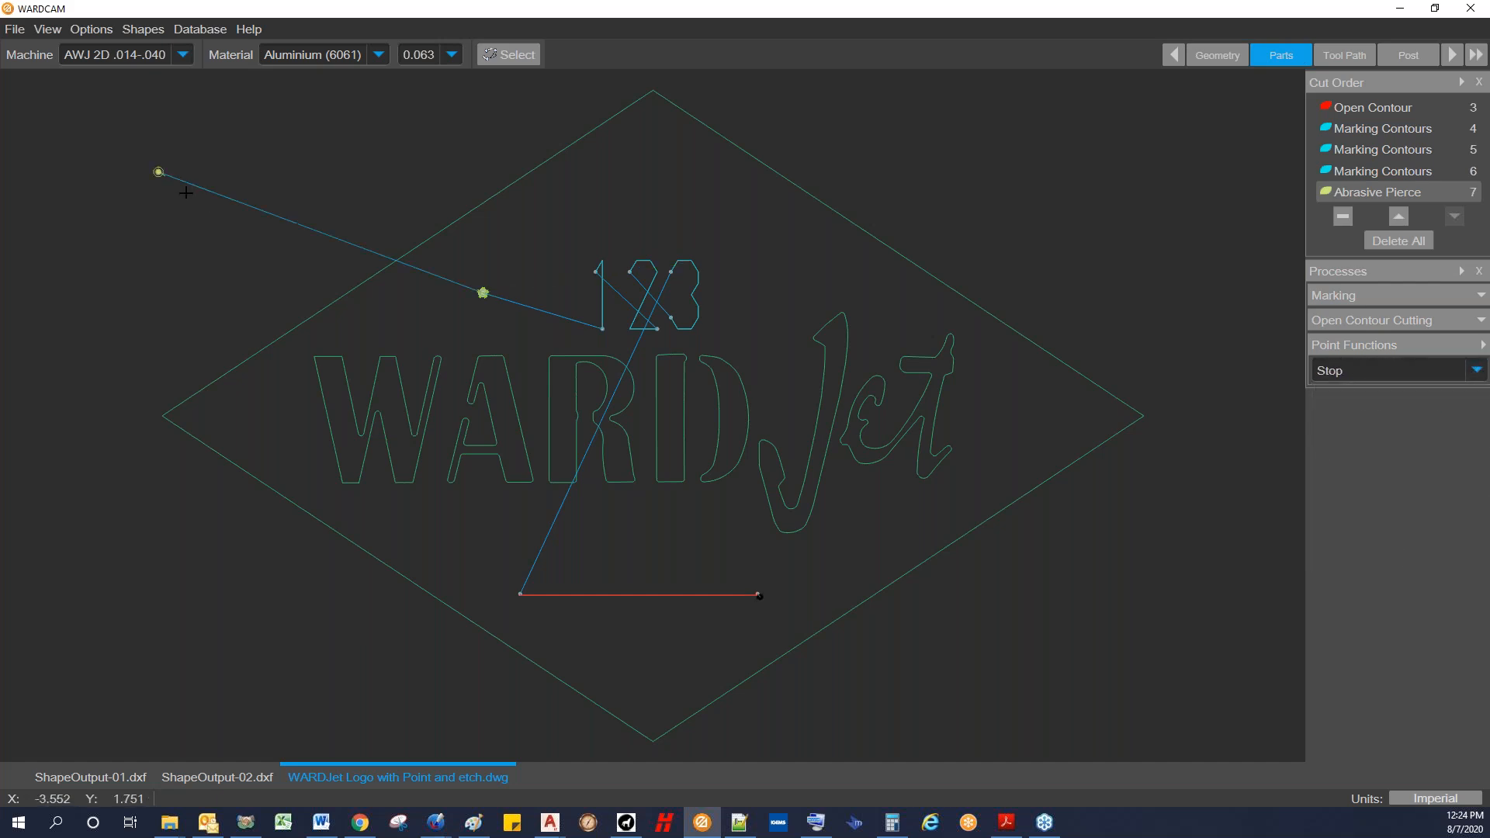
left_click(159, 173)
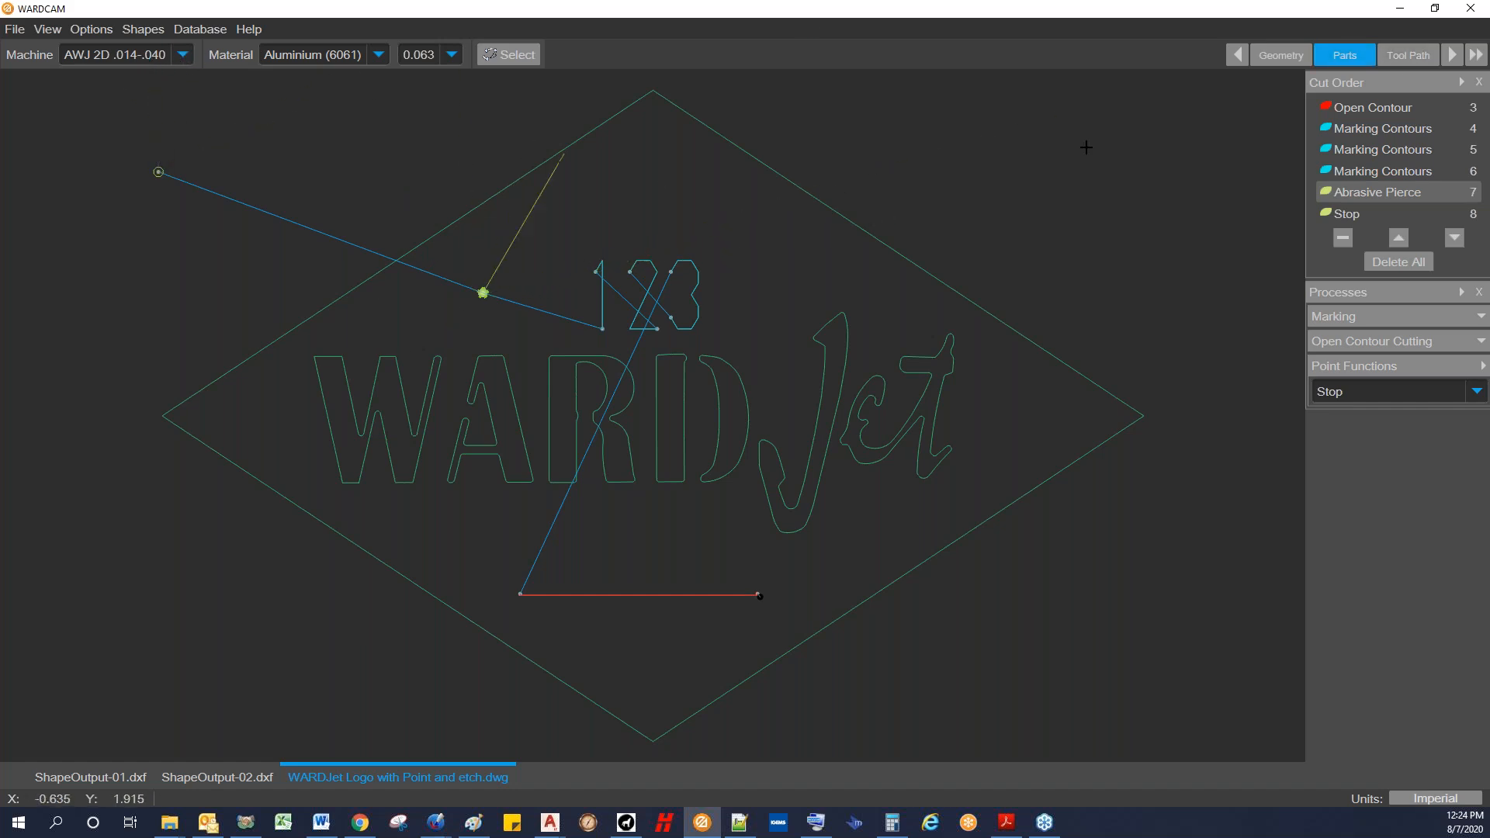
Step: Advance to the Tool Path stage and inspect the offset contour around the letter e of the logo
left_click(1407, 55)
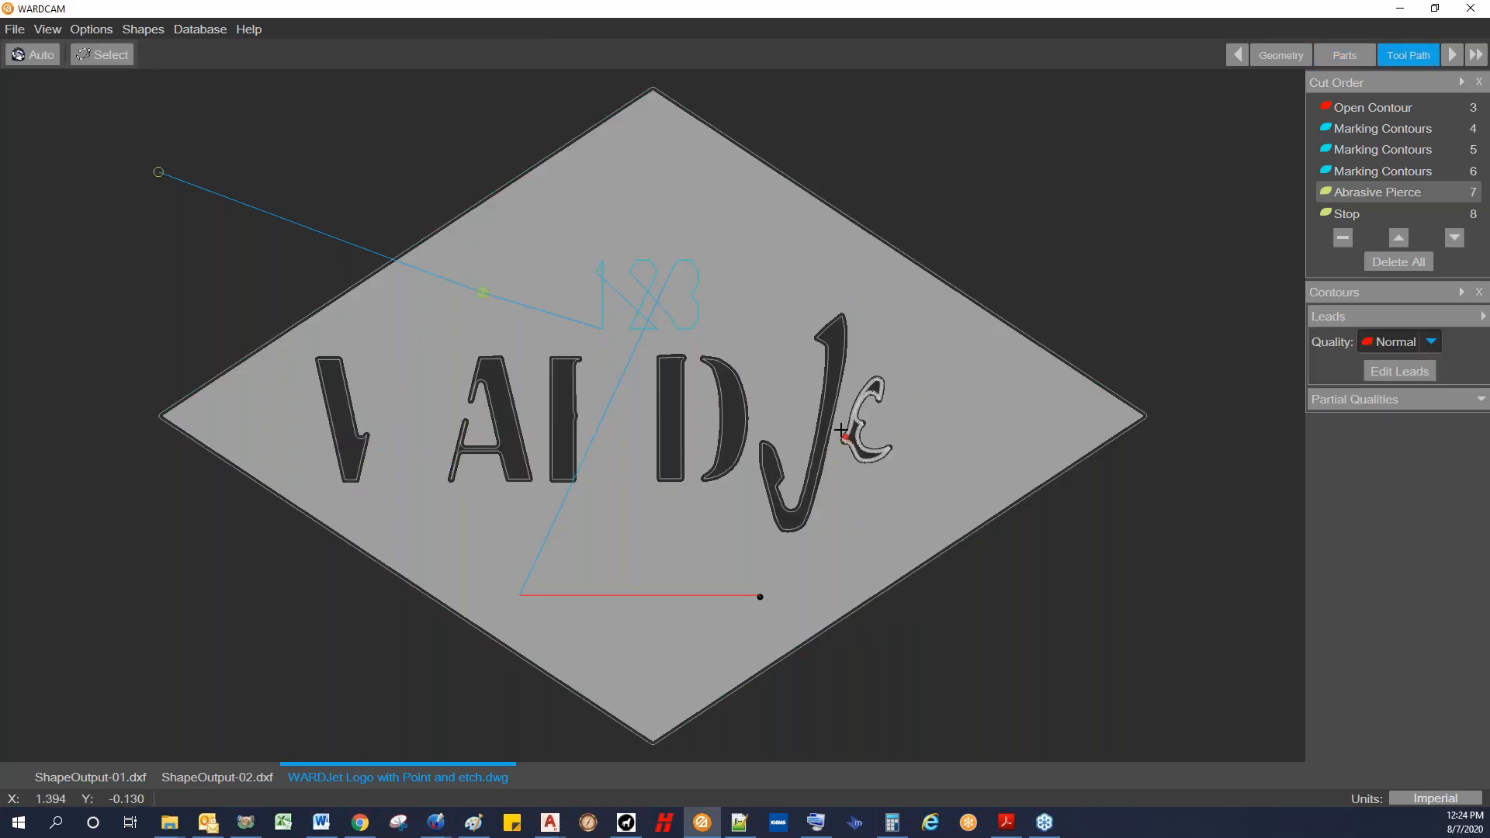
scroll(897, 450, "up", 3)
scroll(897, 450, "up", 5)
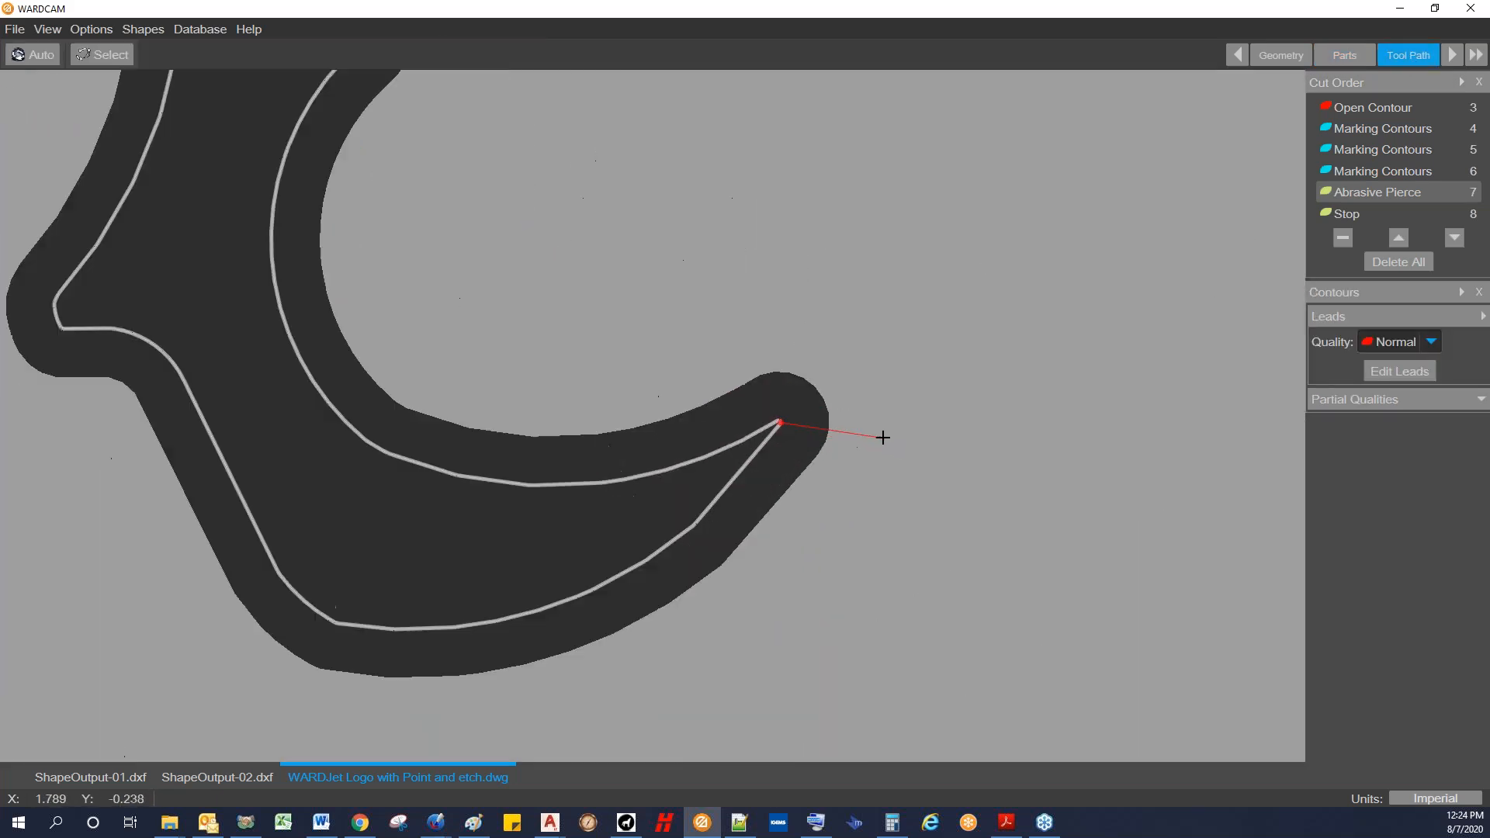
scroll(827, 403, "down", 10)
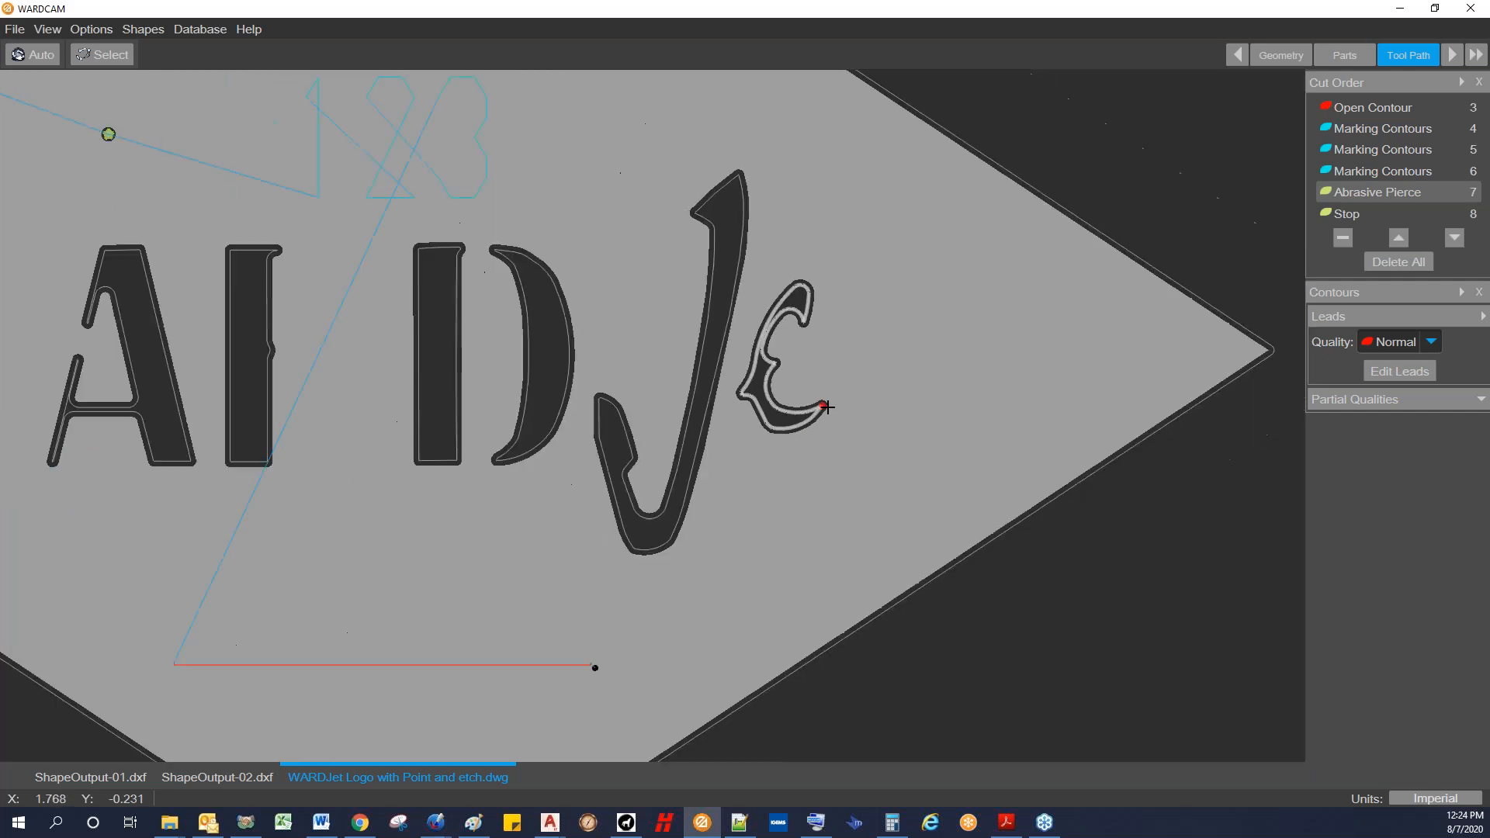
Step: Go back to the Parts stage, change the machine to AWJ 2D .010-.030 and regenerate the logo's tool path
left_click(1336, 56)
left_click(183, 54)
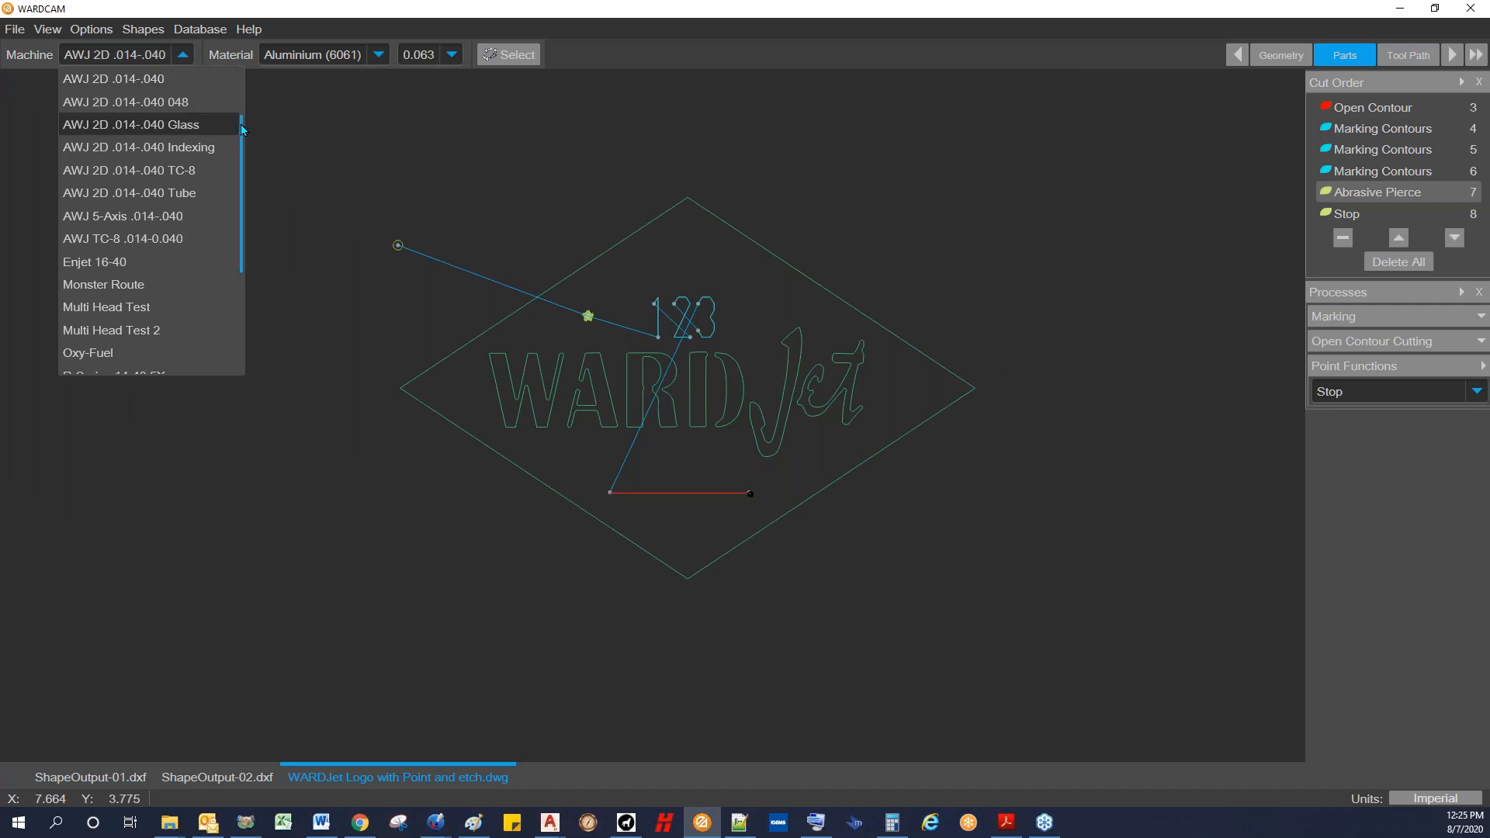
scroll(241, 130, "up", 2)
left_click(152, 123)
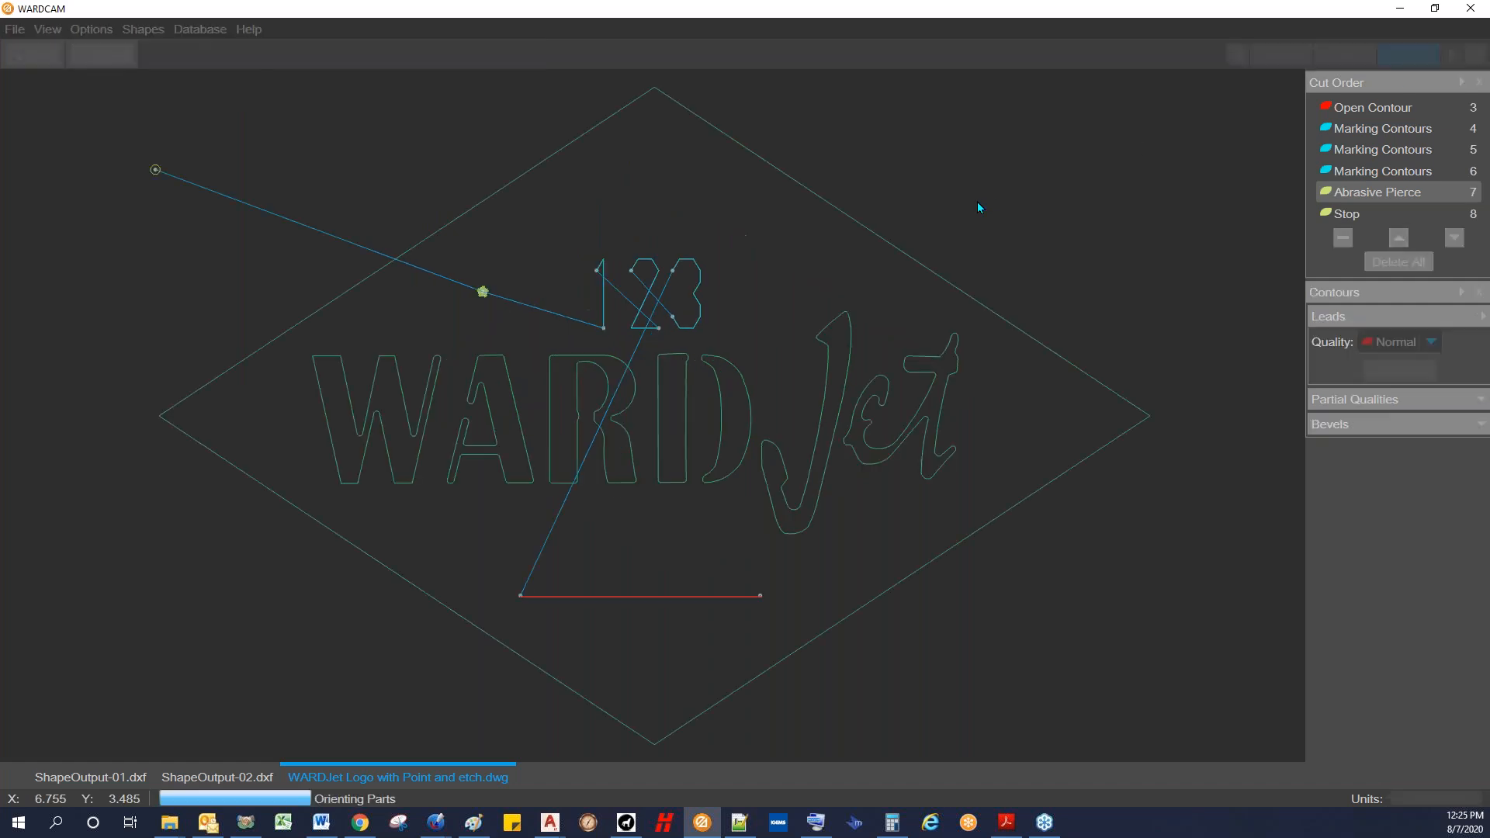
scroll(858, 474, "up", 6)
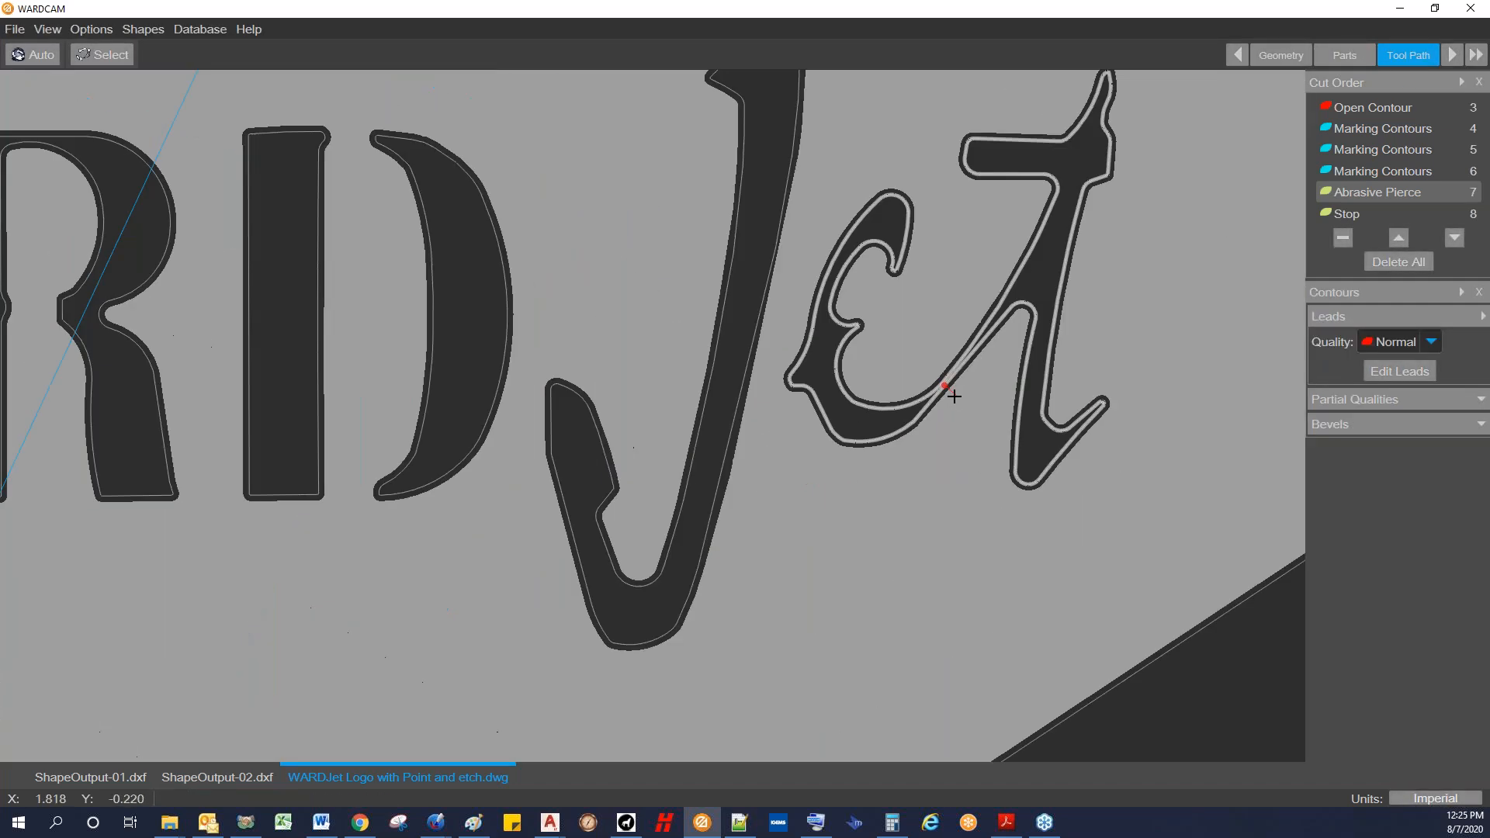
scroll(991, 306, "down", 3)
scroll(1037, 225, "down", 3)
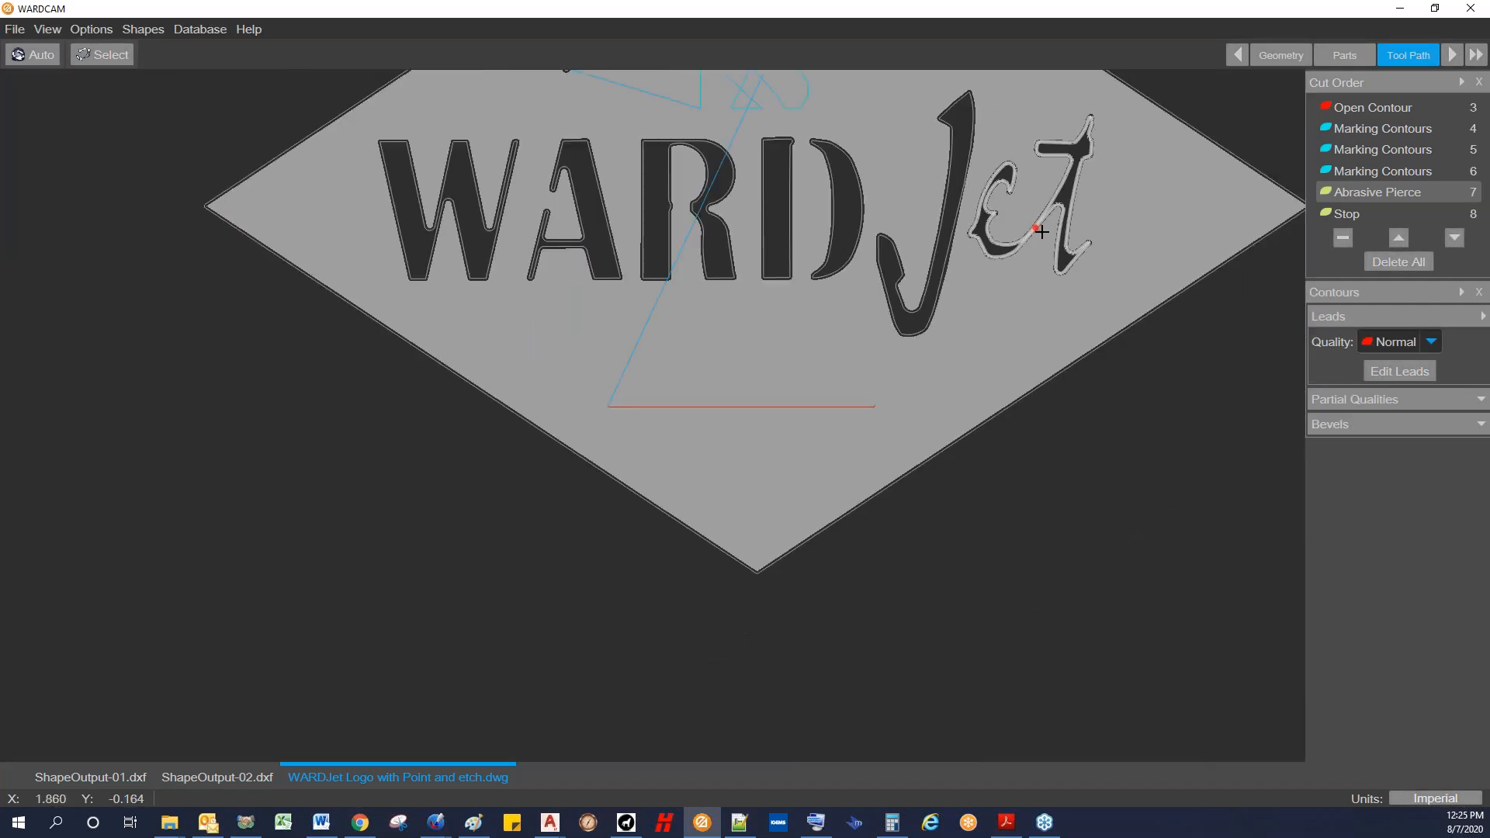
scroll(1034, 228, "up", 4)
scroll(1016, 237, "down", 4)
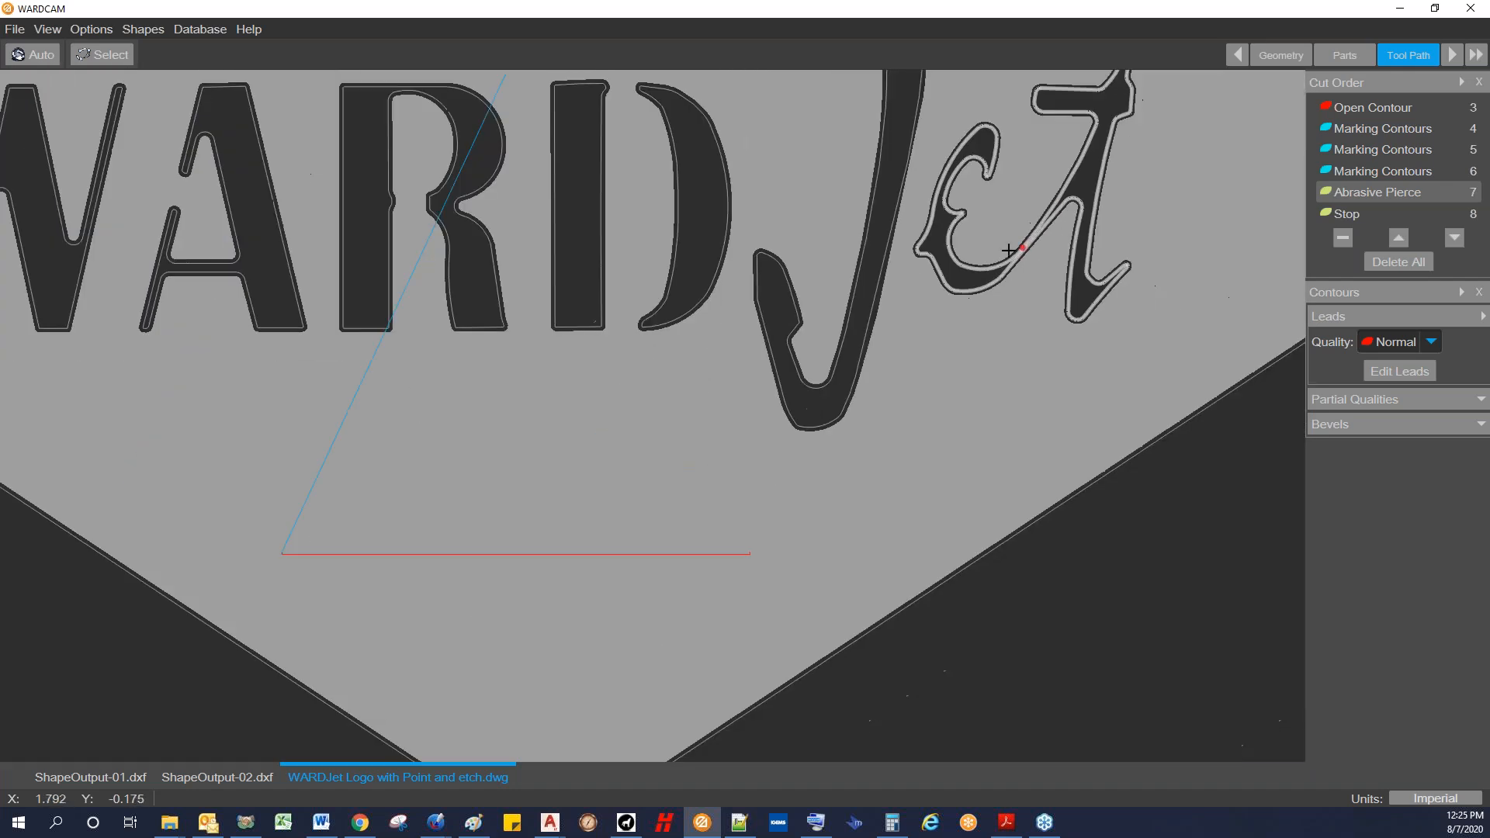
scroll(910, 276, "down", 3)
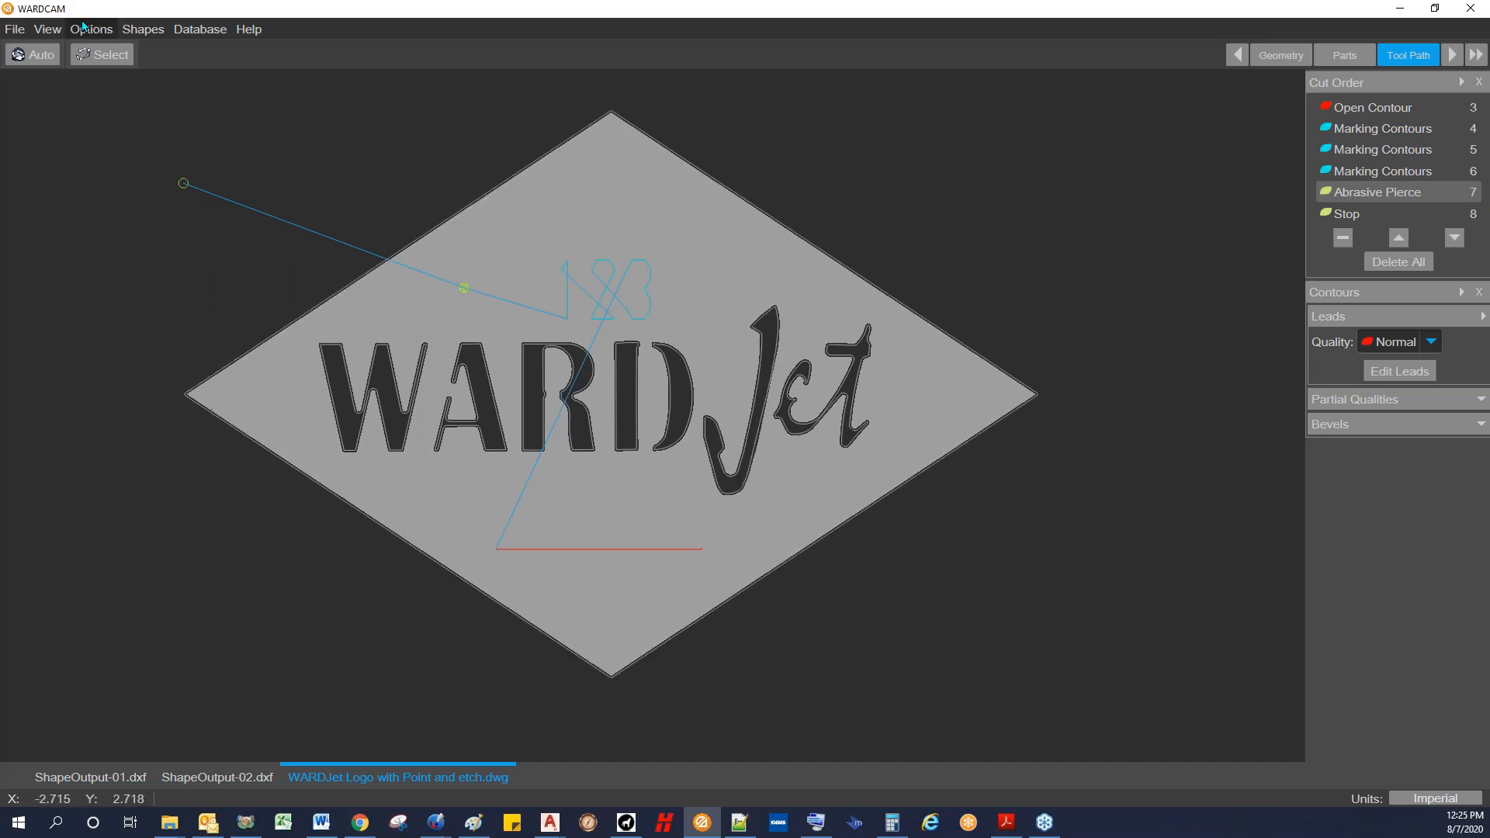
Step: Add automatic leads to the logo's contours and inspect the lead inside the letter A
left_click(33, 54)
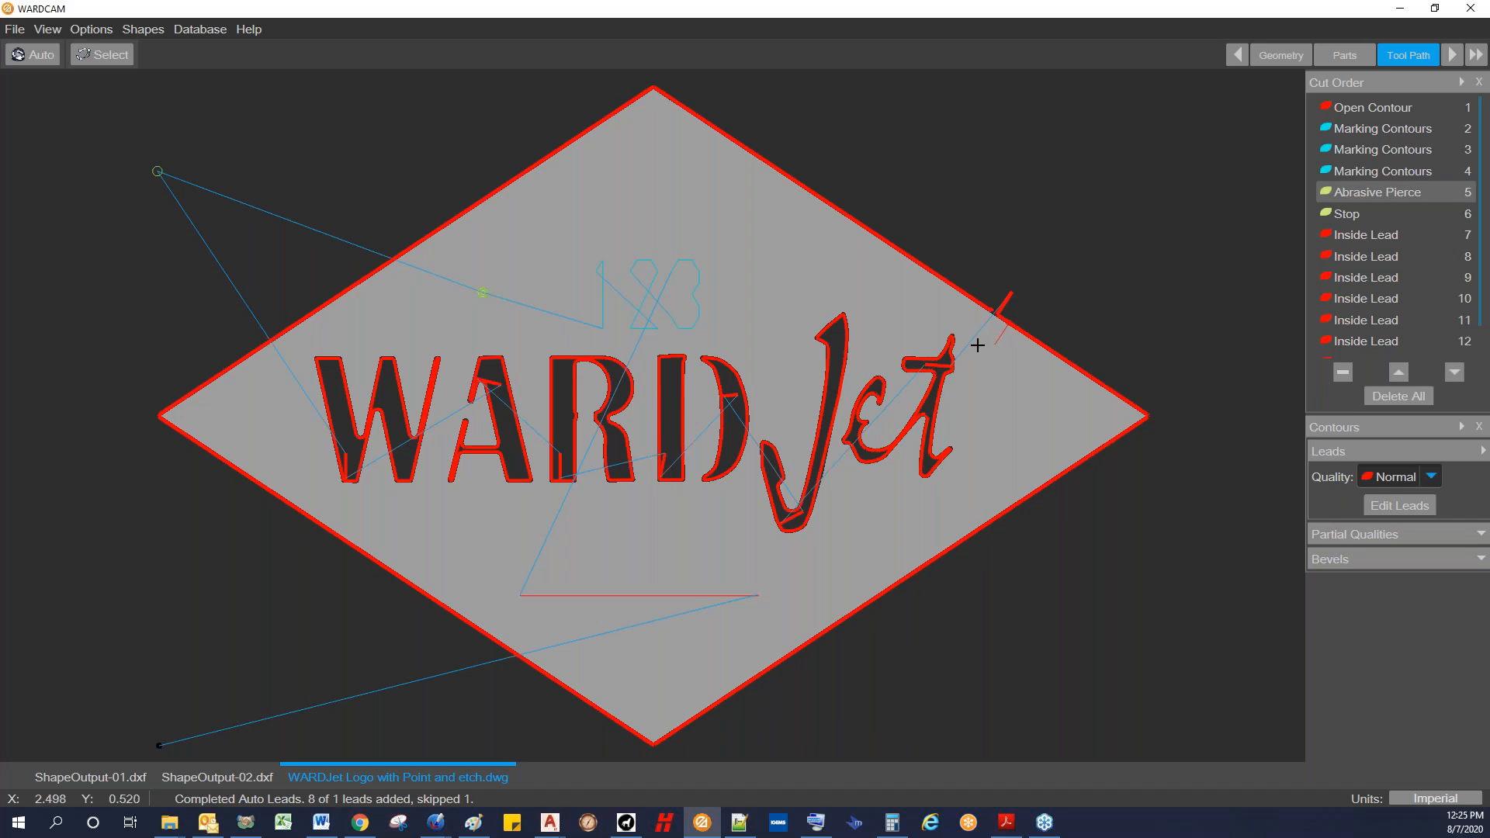
scroll(571, 453, "up", 1)
scroll(571, 452, "up", 3)
scroll(310, 277, "up", 4)
scroll(356, 246, "up", 1)
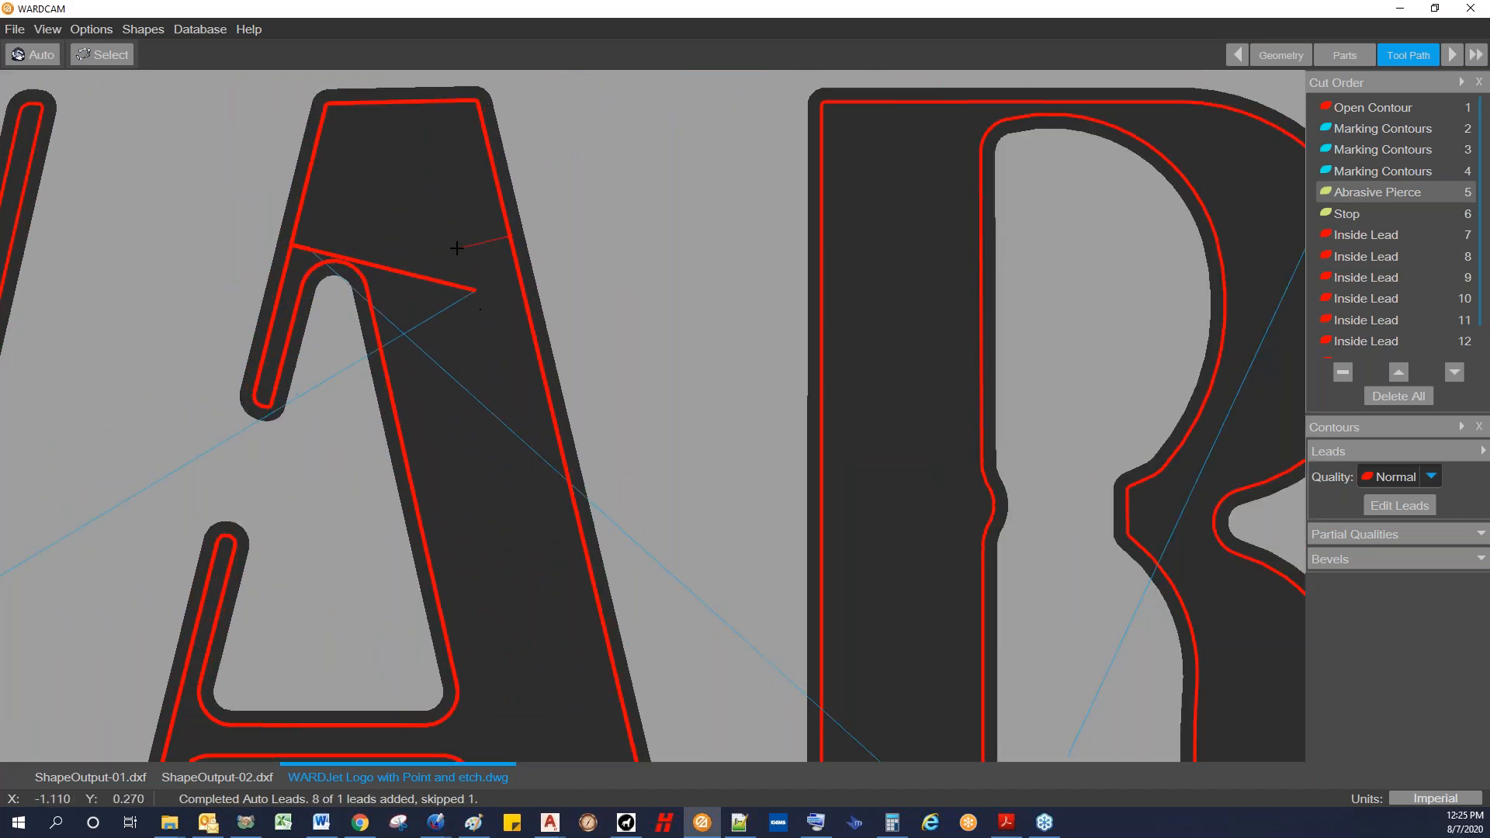
scroll(456, 247, "down", 8)
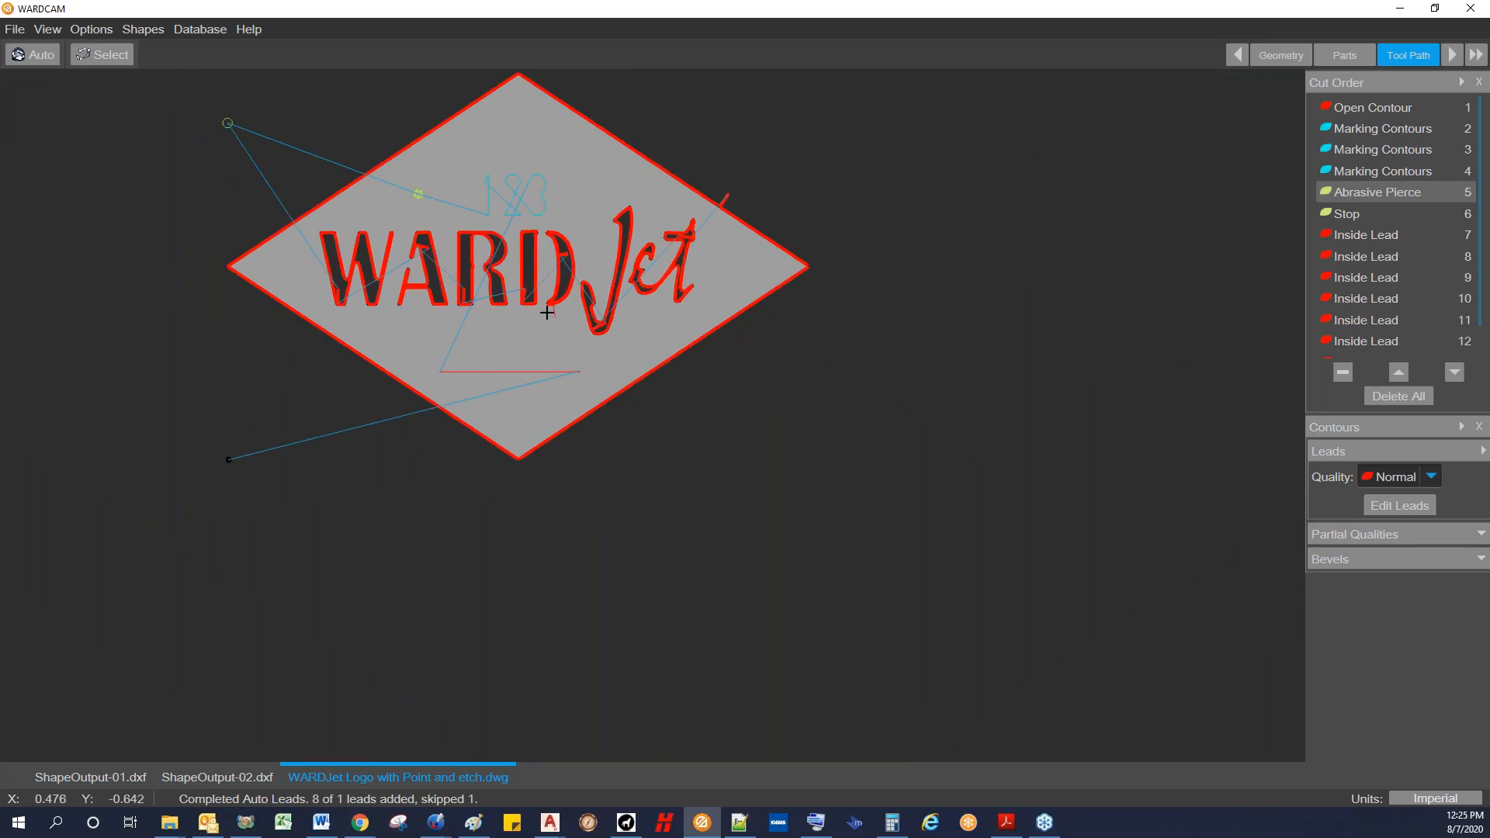
Step: Import the drawing DB Material Blowout Distance.dxf from the Advanced Topics folder
left_click(15, 30)
left_click(35, 53)
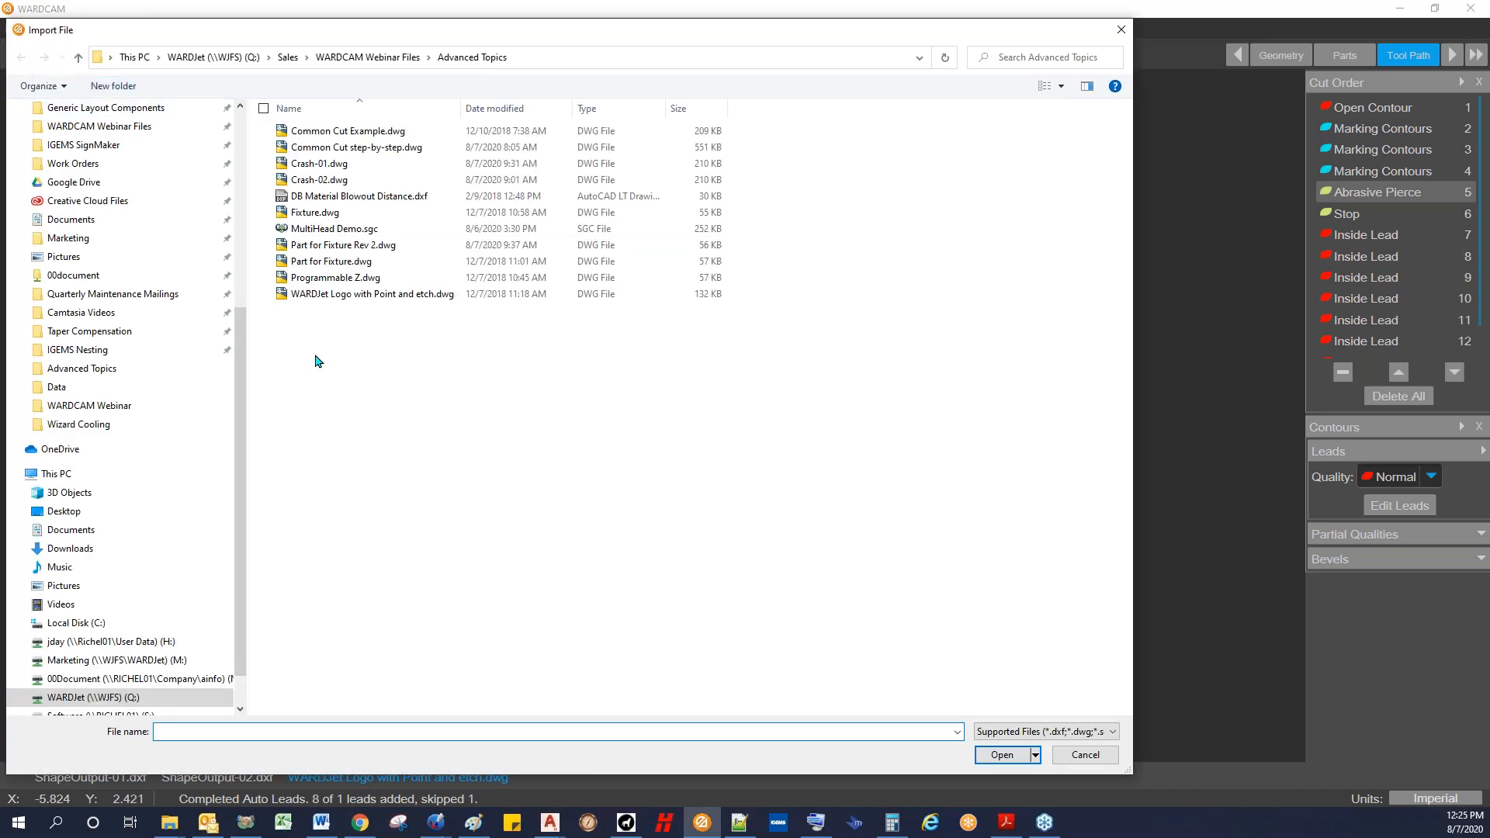
left_click(361, 197)
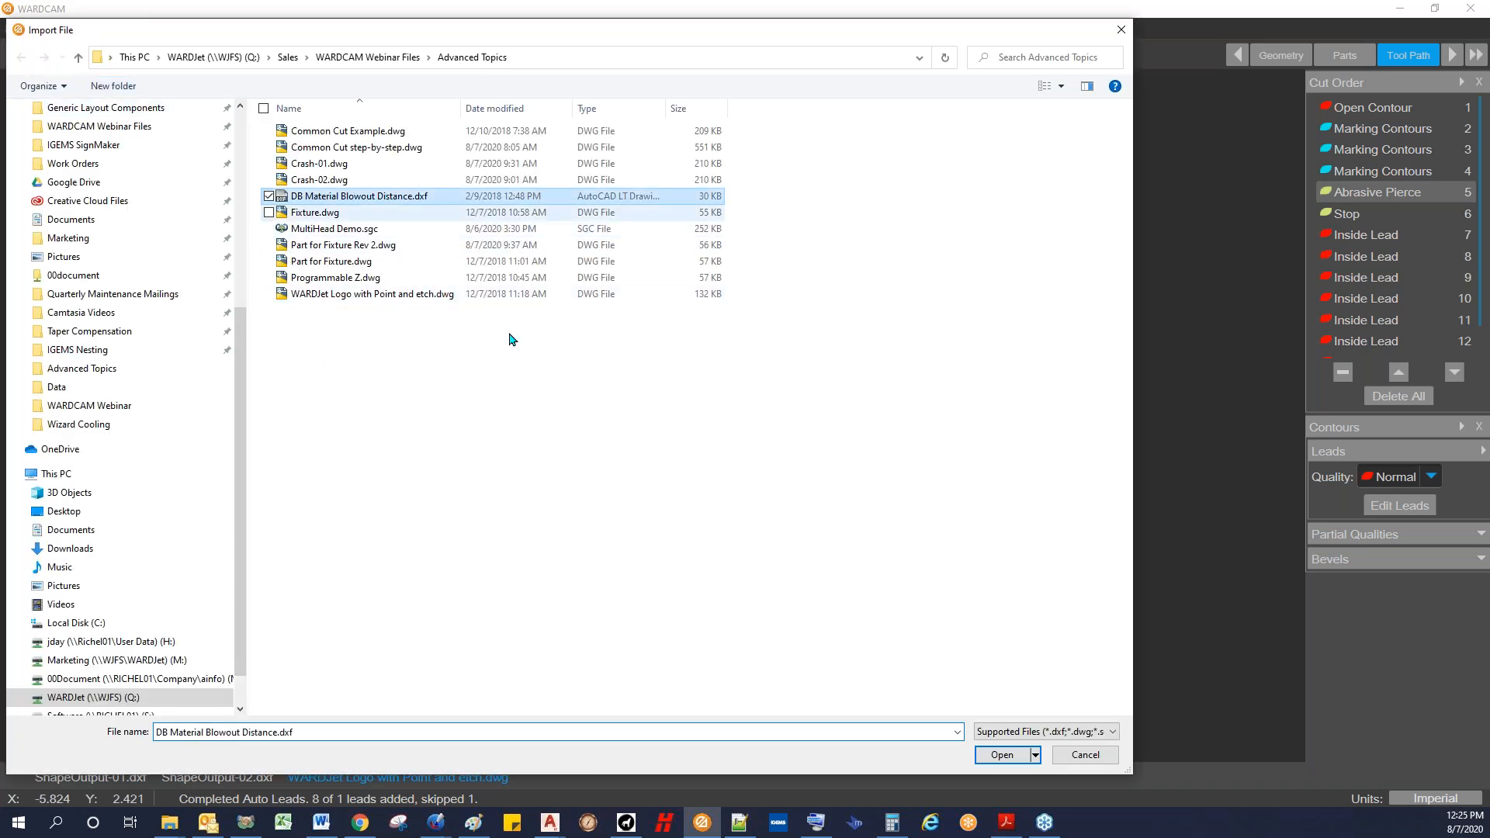
left_click(999, 758)
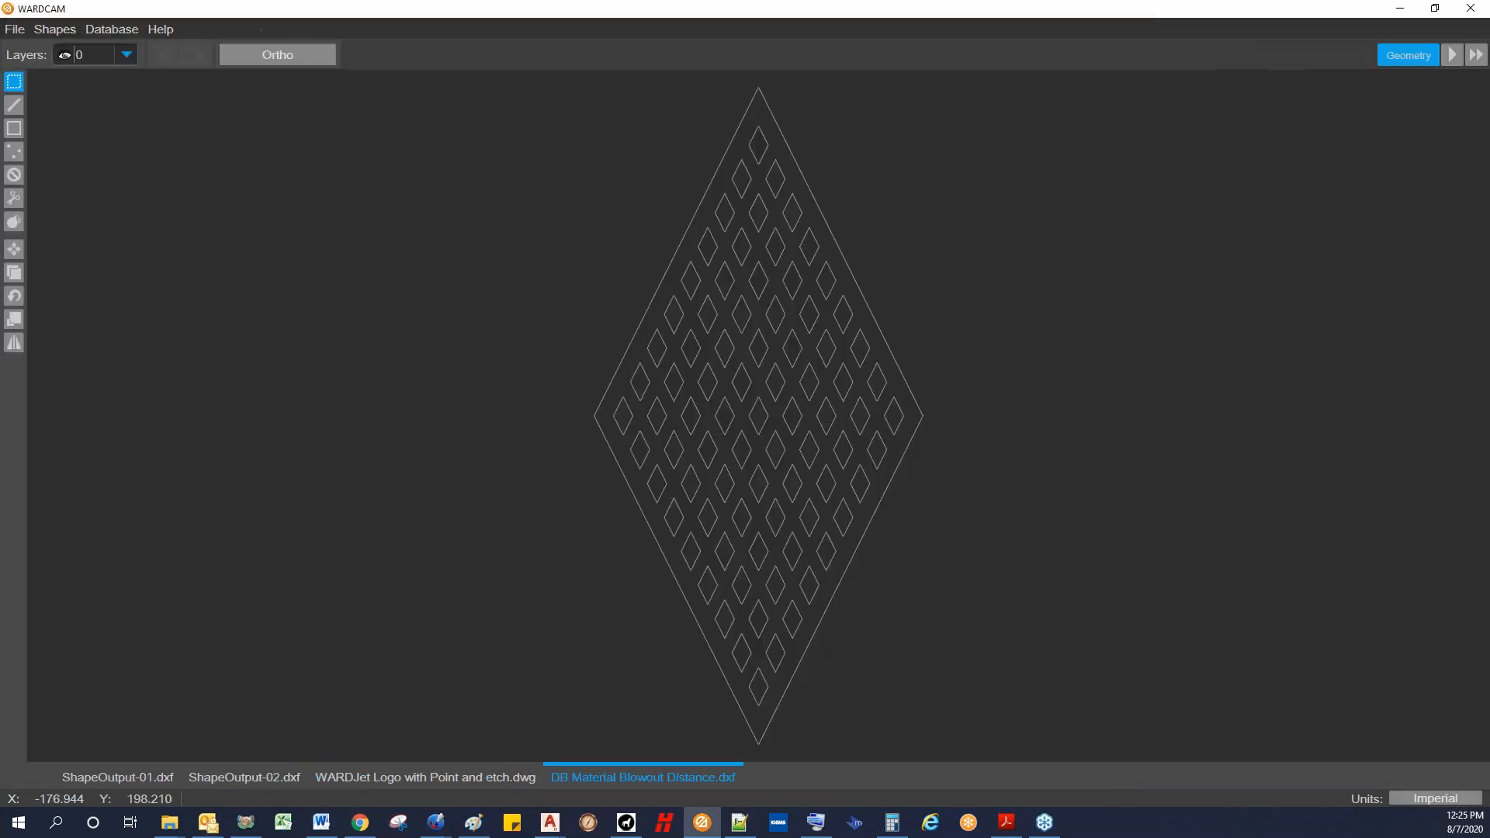
middle_click_drag(947, 270, 892, 306)
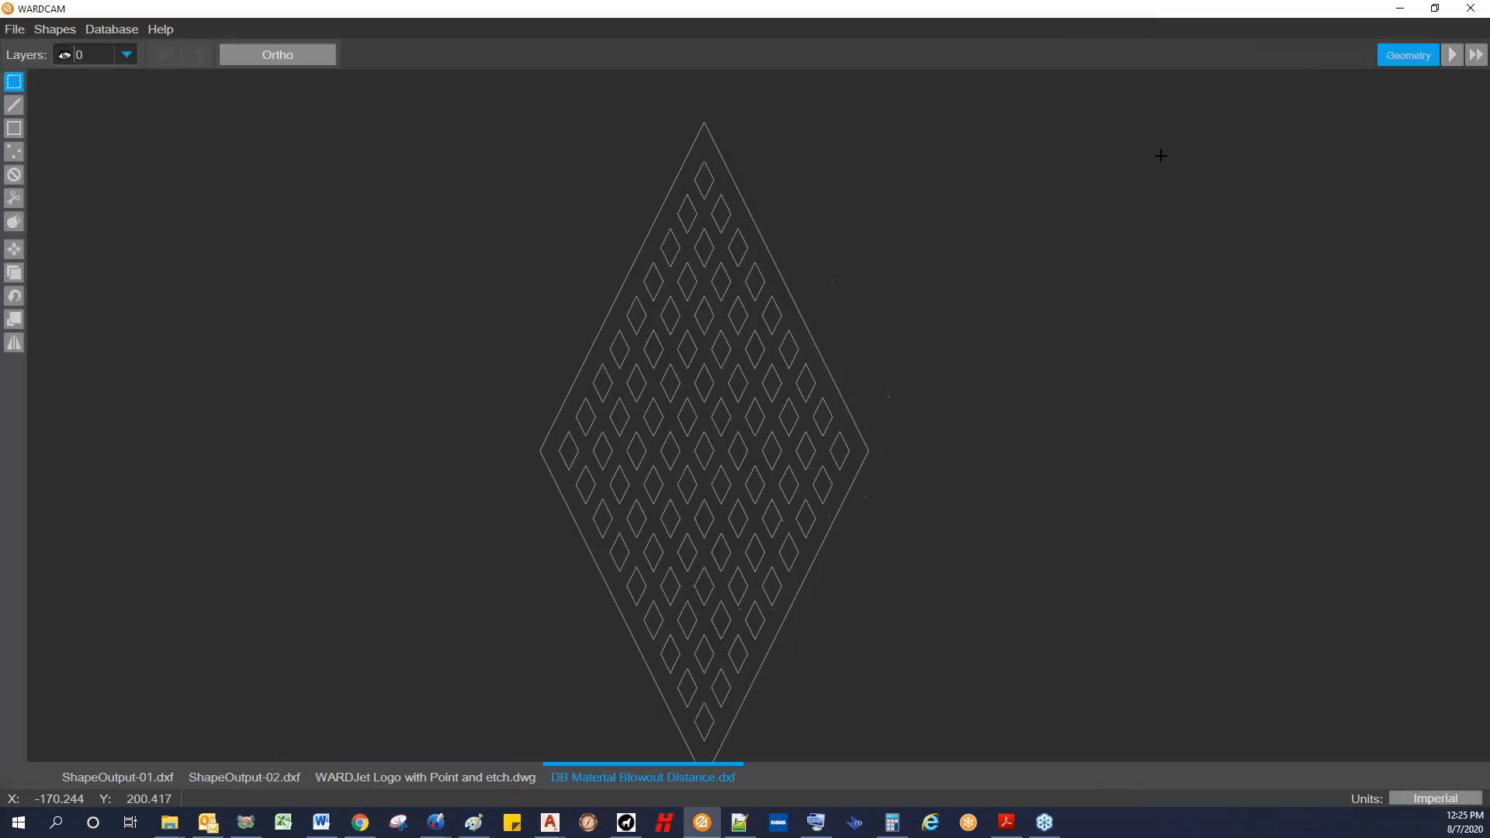
Step: Advance the diamond pattern to the Tool Path stage, add automatic leads and inspect them inside the upper diamonds
left_click(1452, 56)
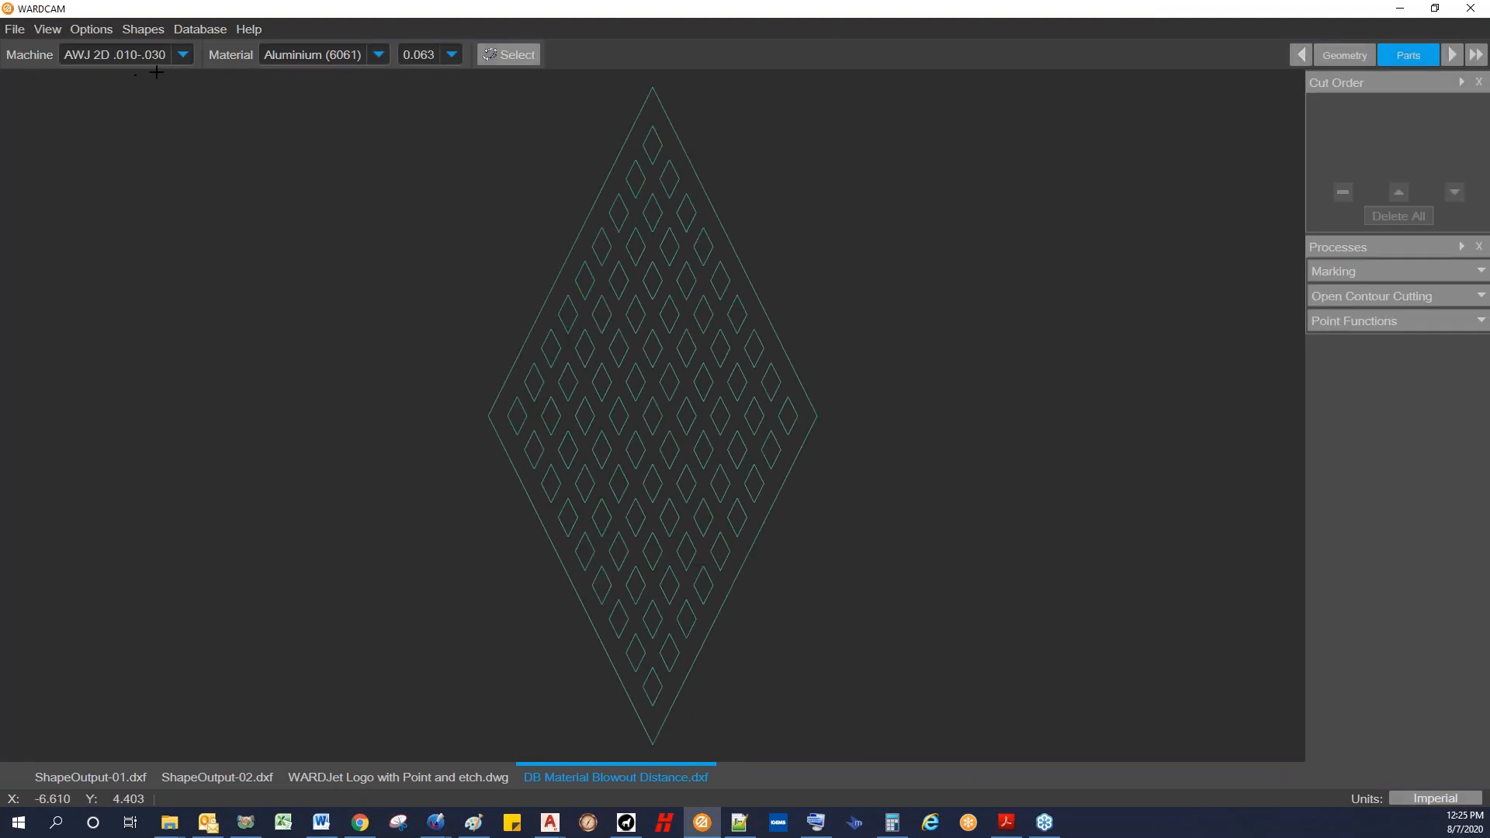
left_click(1452, 55)
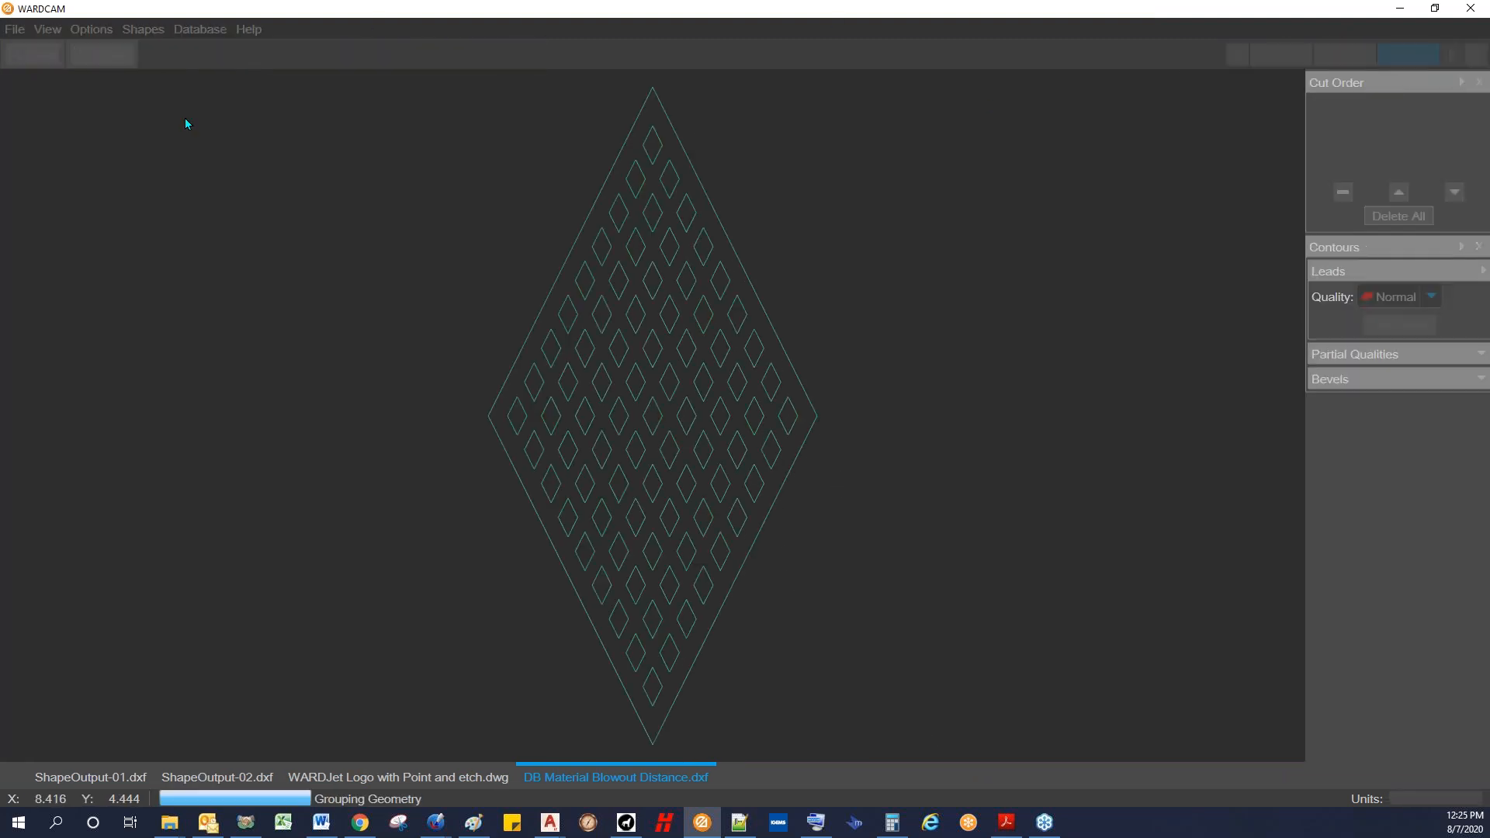
left_click(42, 54)
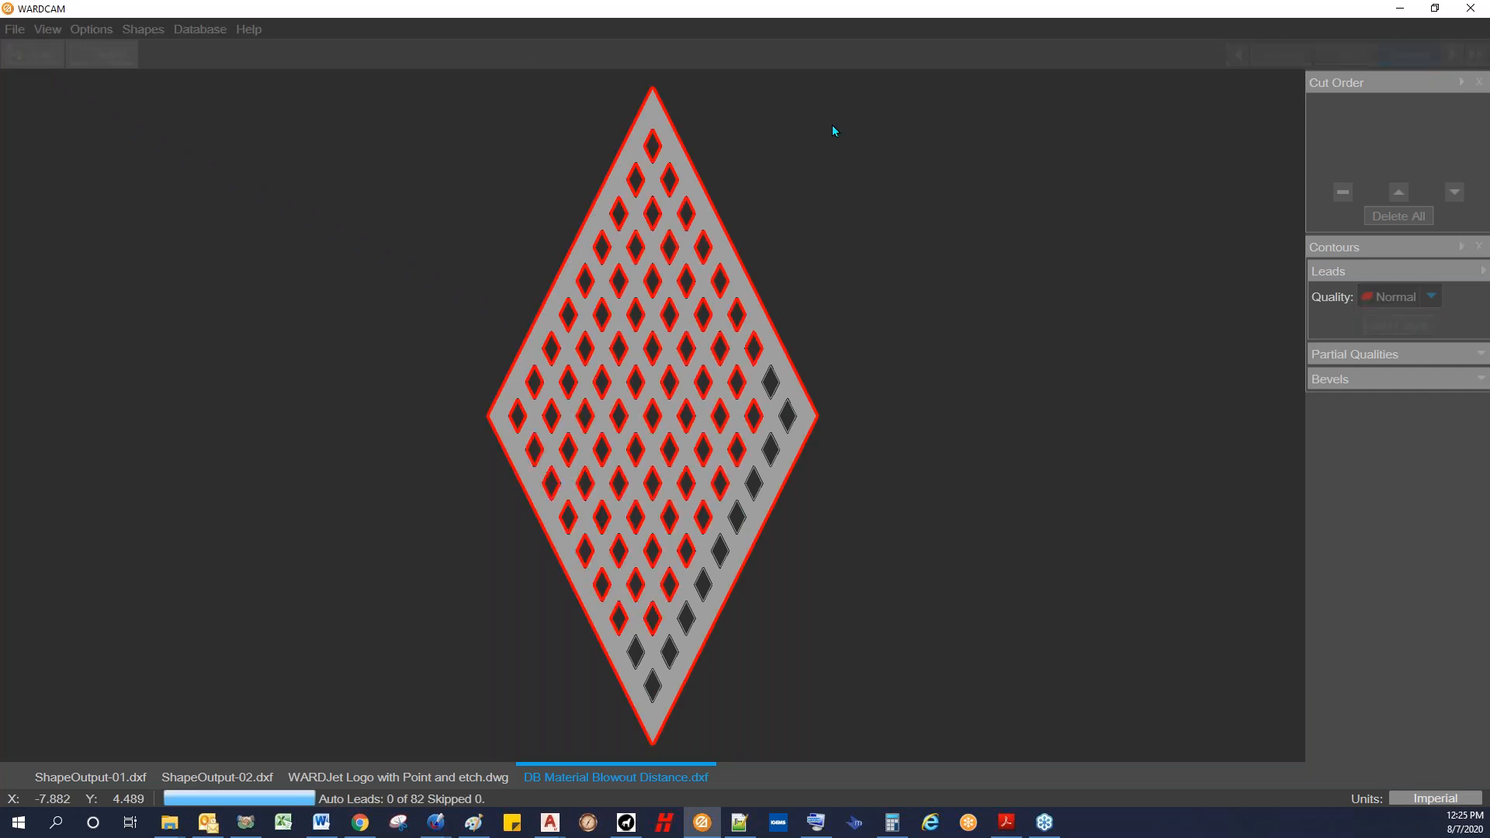
scroll(721, 106, "up", 3)
scroll(599, 216, "up", 4)
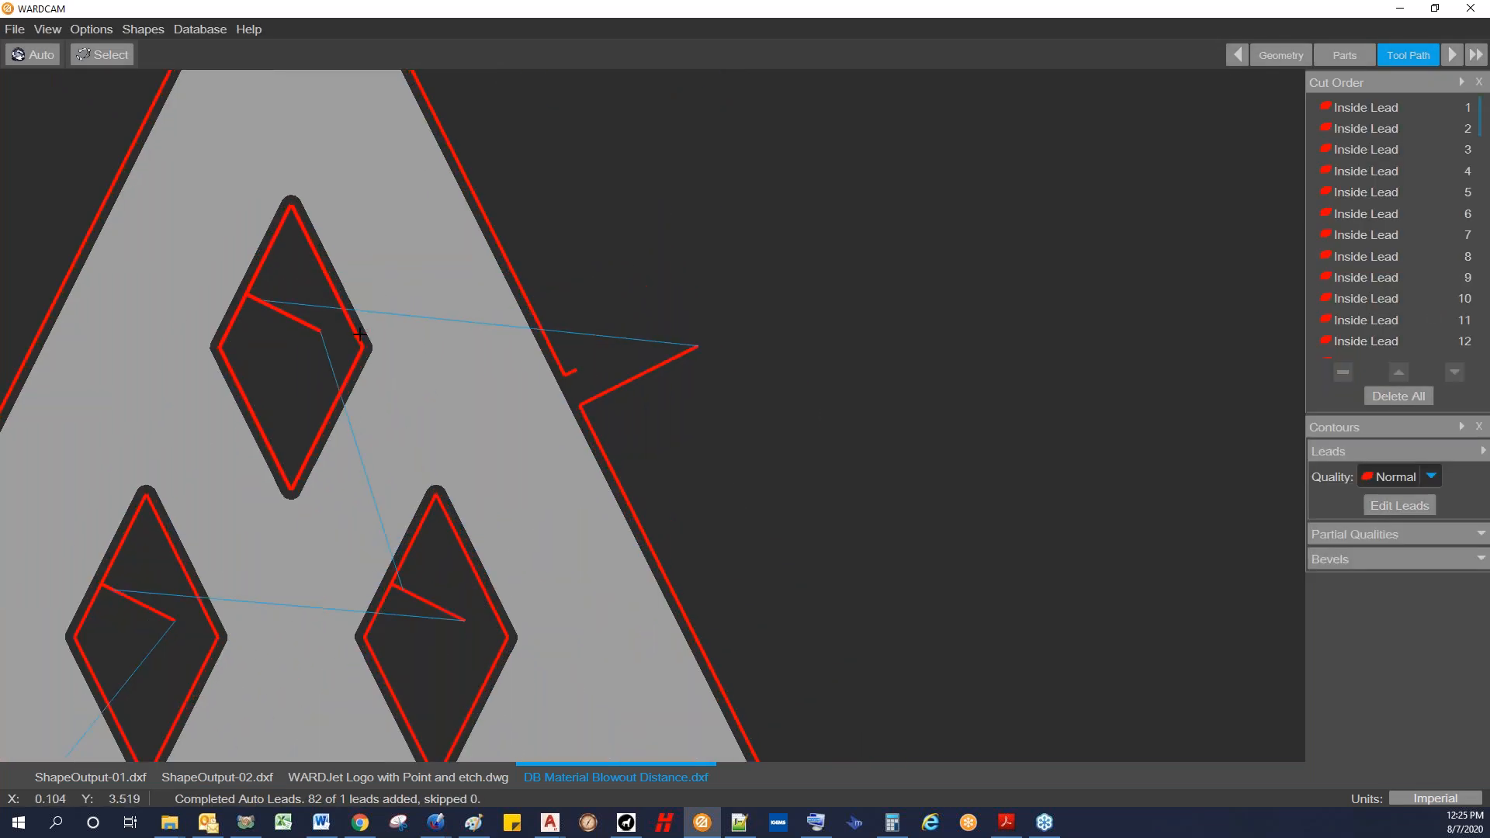
scroll(303, 317, "up", 2)
scroll(267, 323, "down", 5)
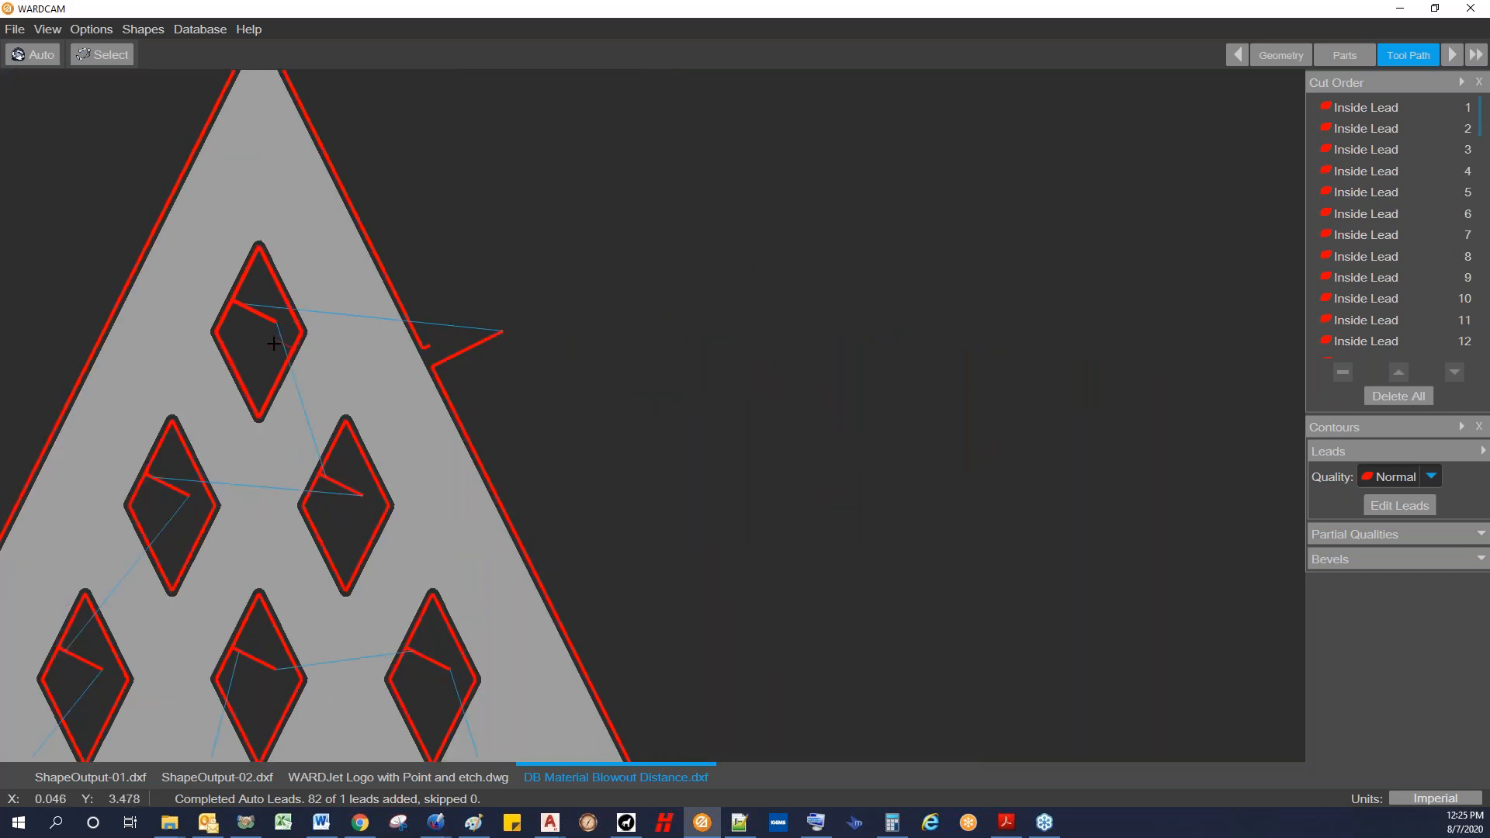
scroll(272, 342, "down", 4)
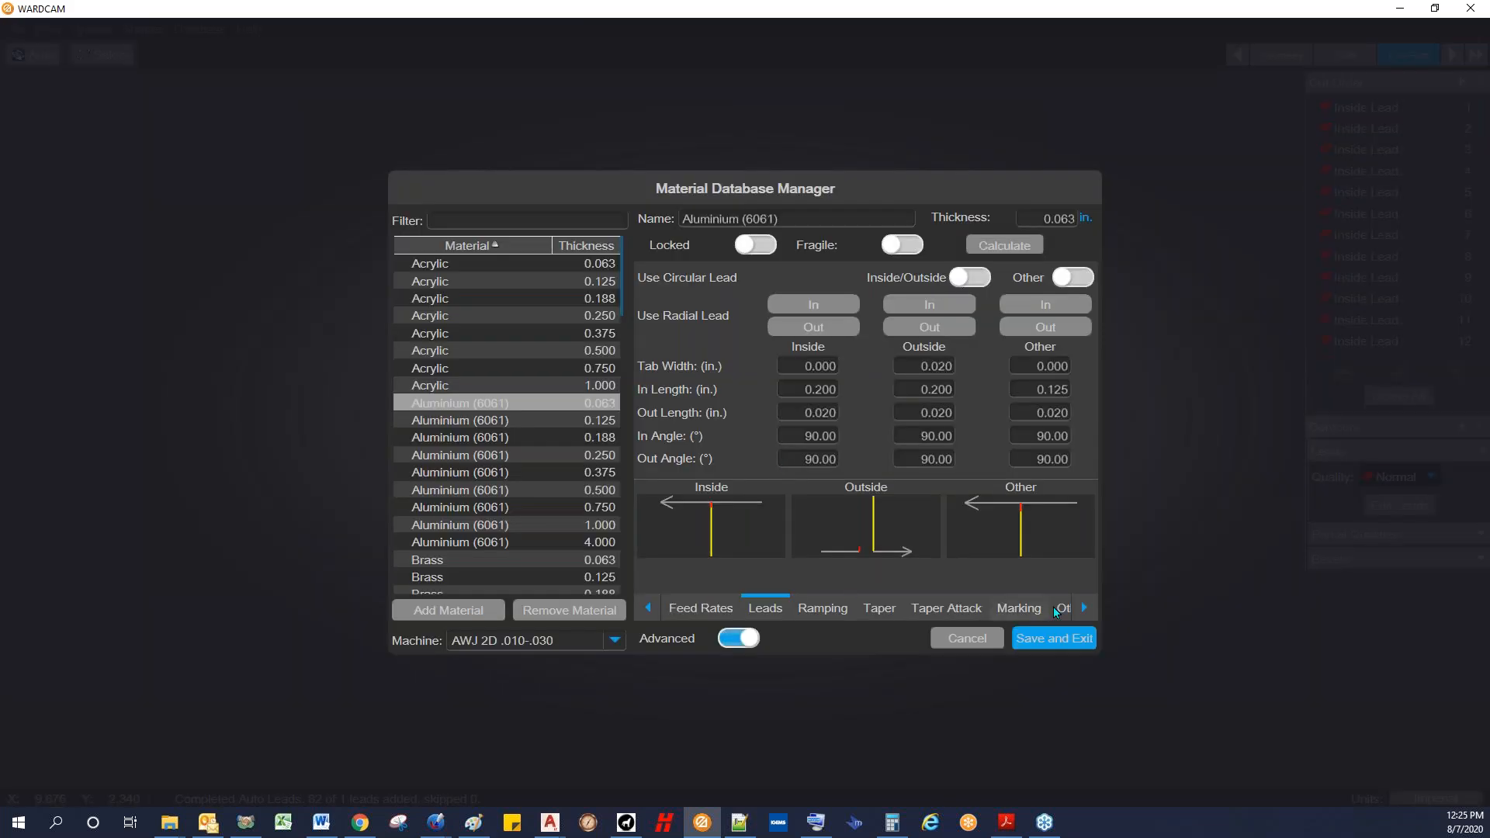
Step: Set DB_Material_BlowOutDist of 0.063 in Aluminium (6061) to 0, save it, and regenerate the automatic leads on the diamond pattern
left_click(1061, 609)
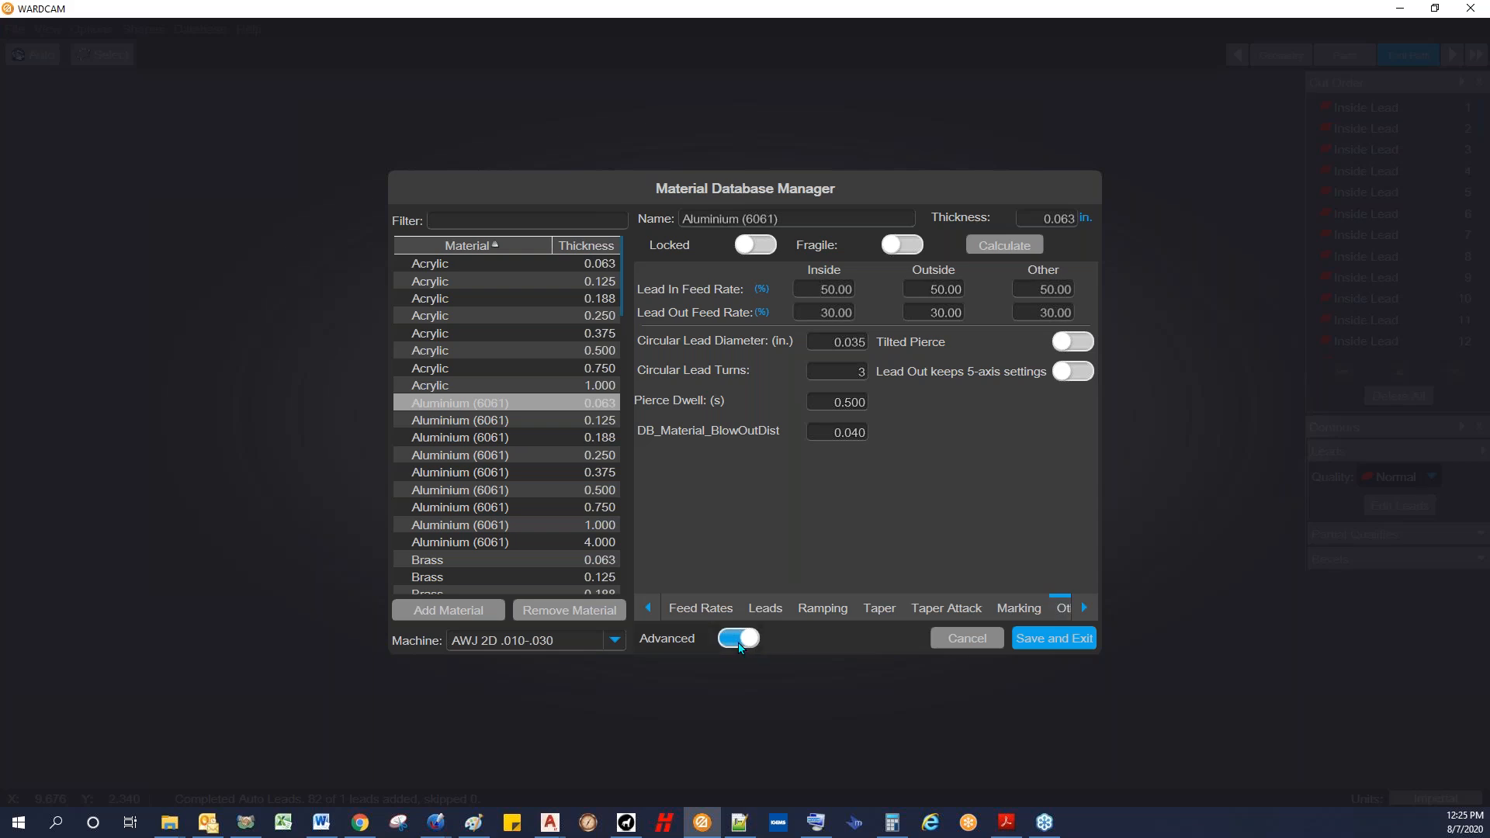
left_click(1055, 611)
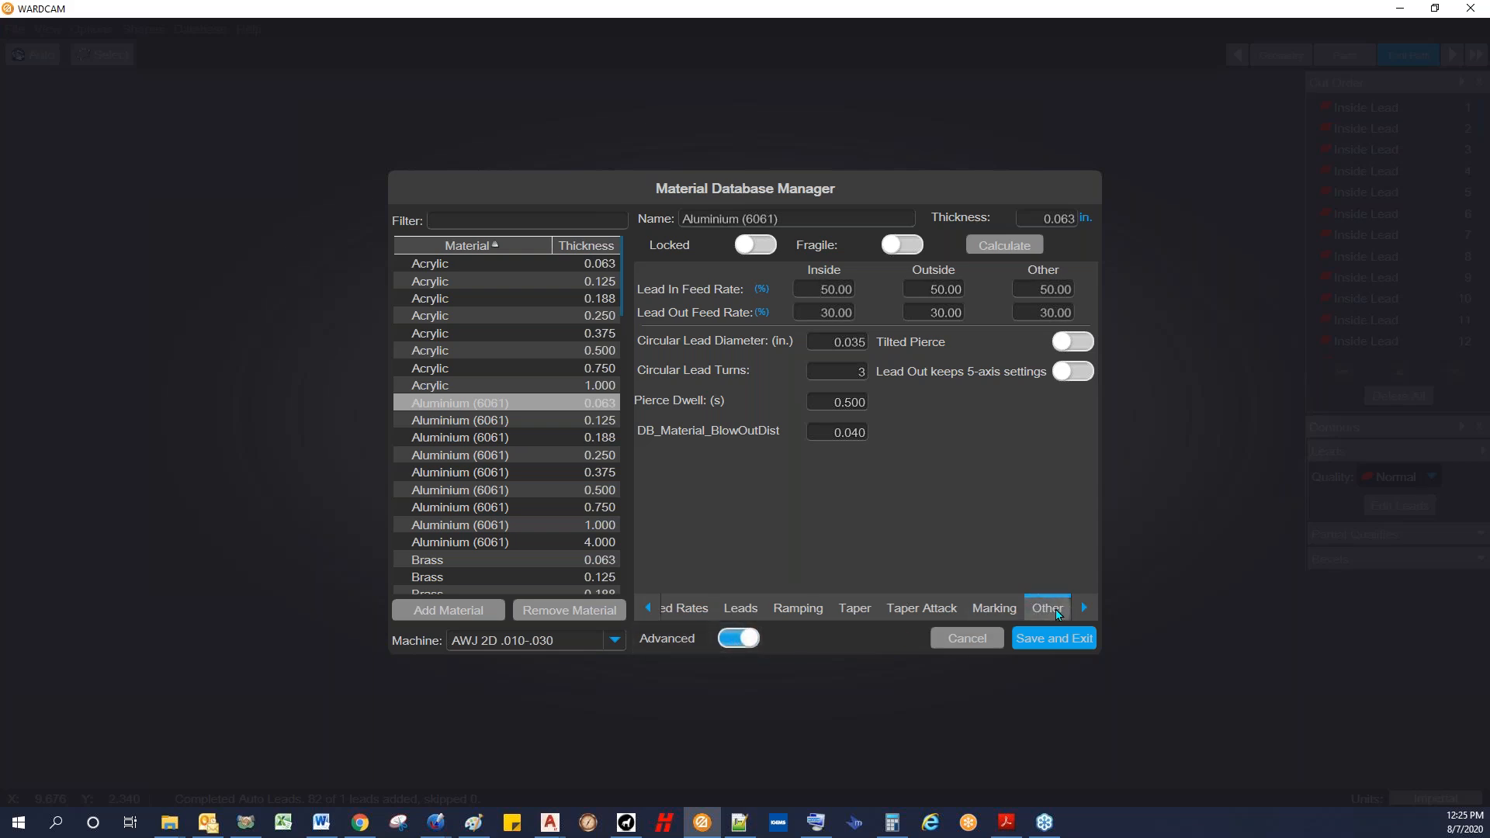
left_click(824, 426)
type("0")
left_click(1032, 637)
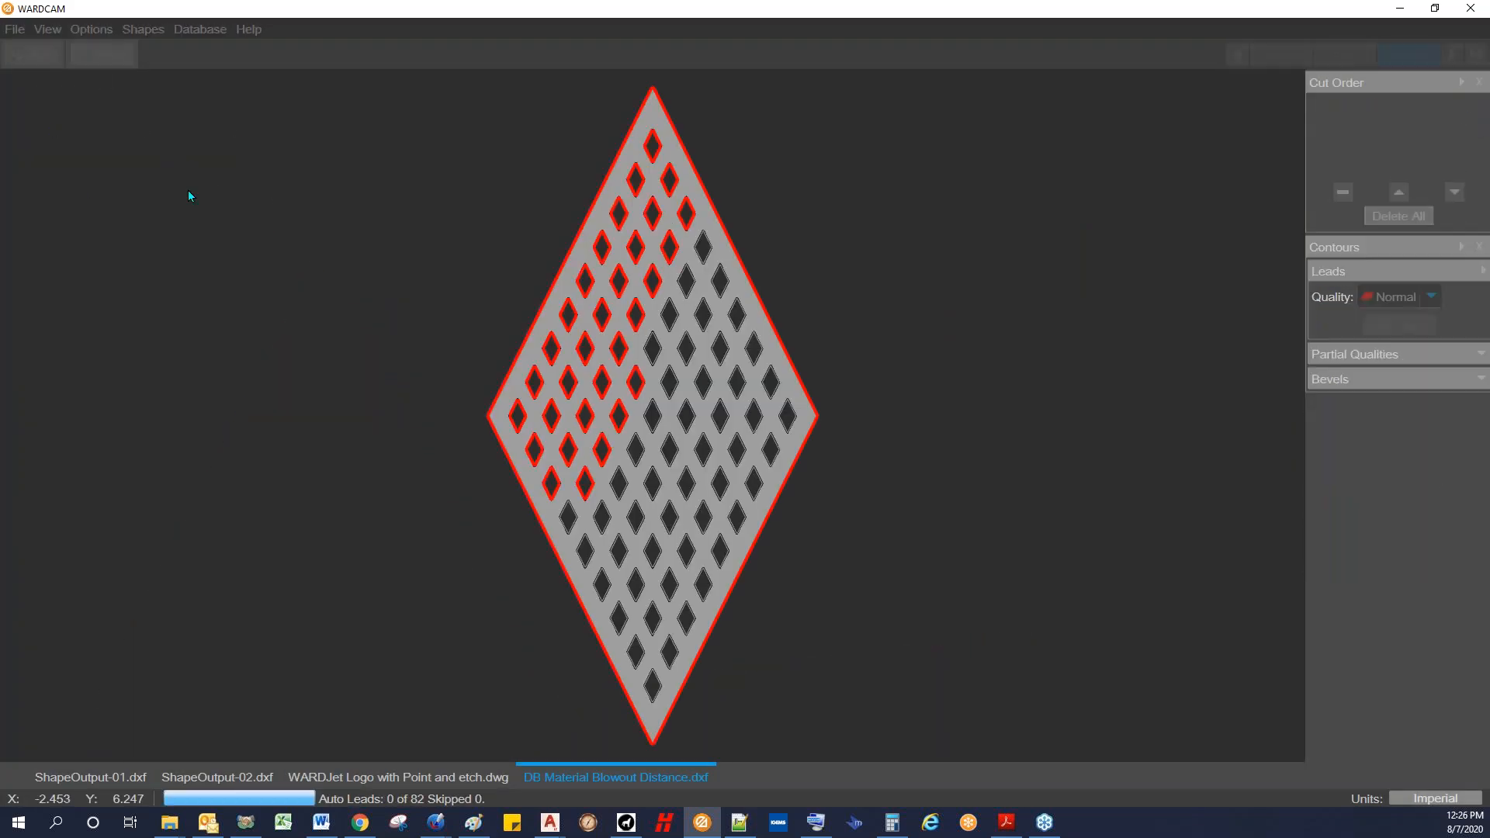
scroll(576, 224, "up", 8)
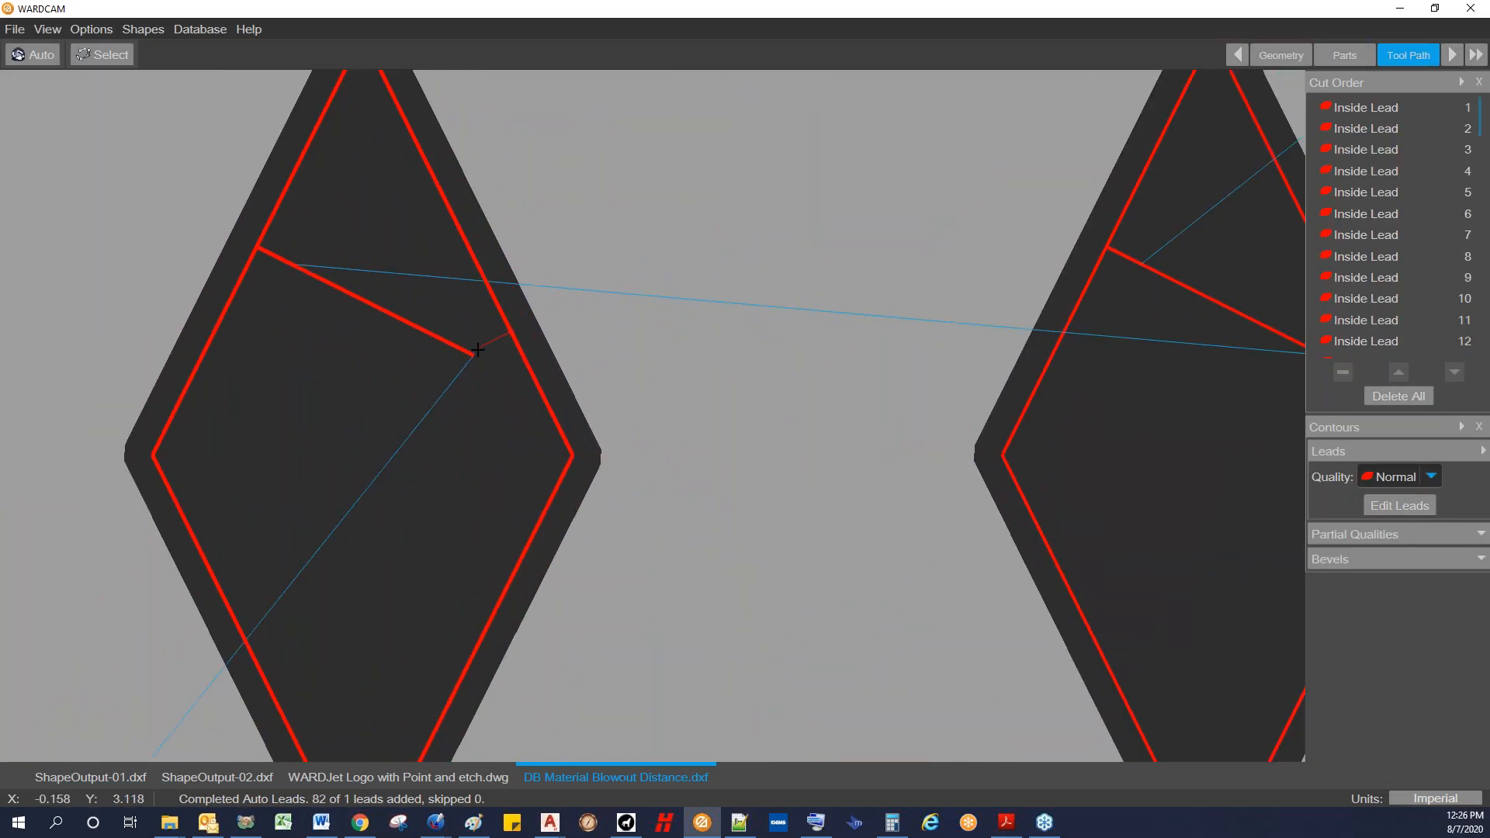
Step: Set DB_Material_BlowOutDist of 0.063 in Aluminium (6061) to 0.06 and save the material
scroll(478, 343, "down", 4)
scroll(489, 303, "up", 6)
scroll(464, 251, "down", 5)
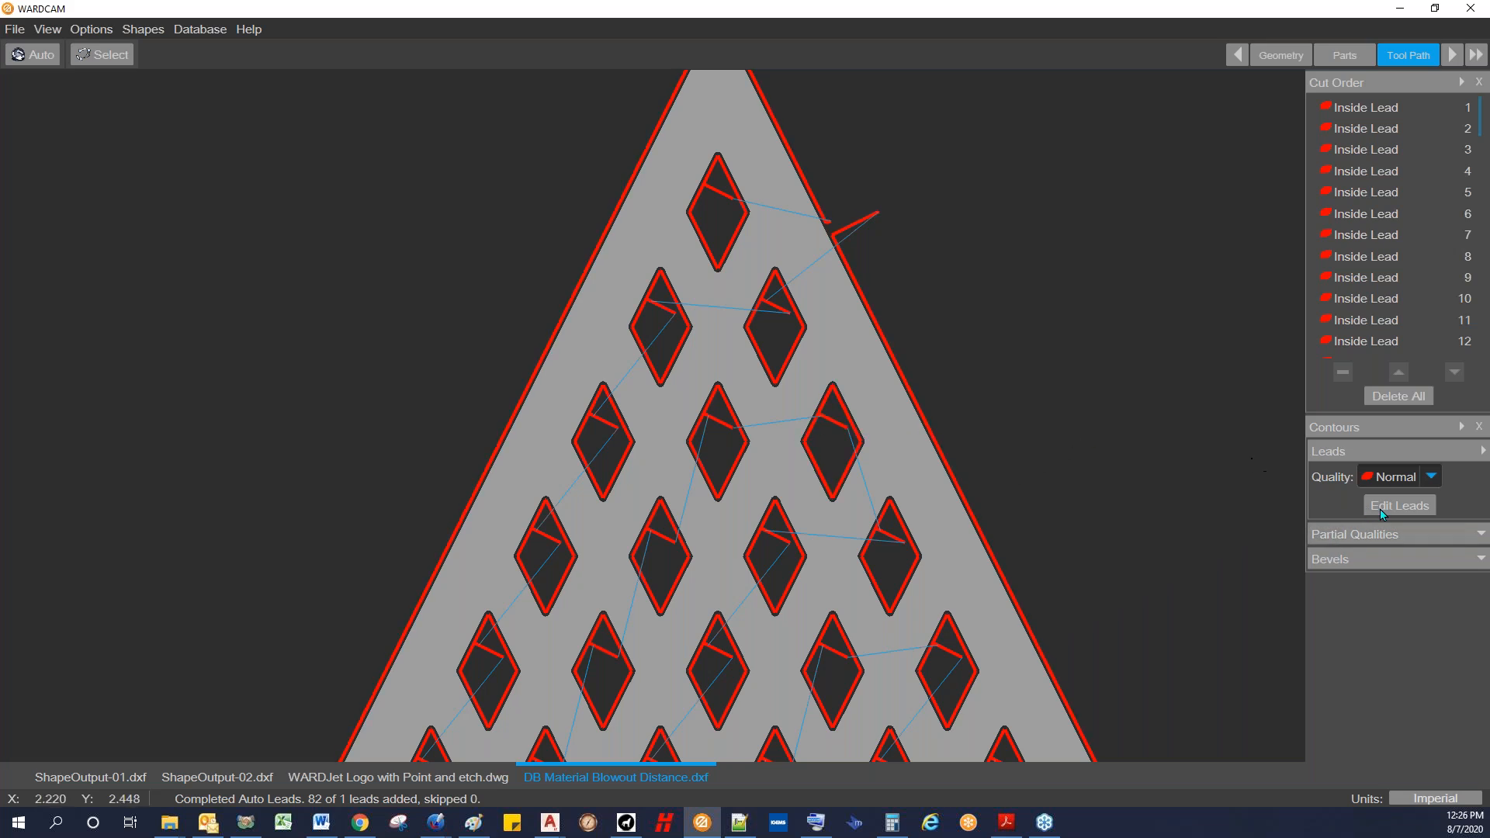
scroll(876, 411, "down", 4)
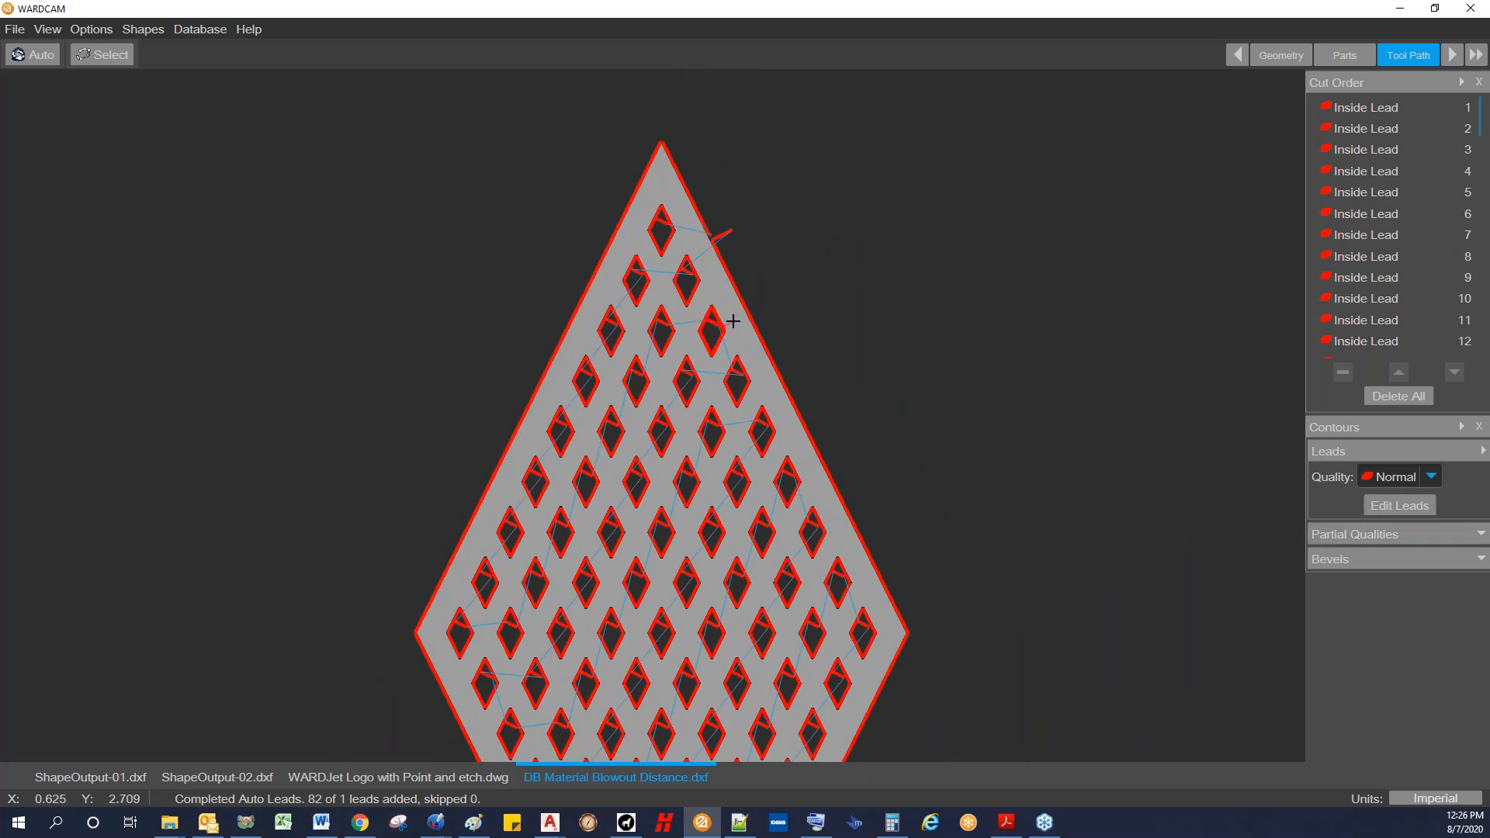
scroll(731, 322, "up", 5)
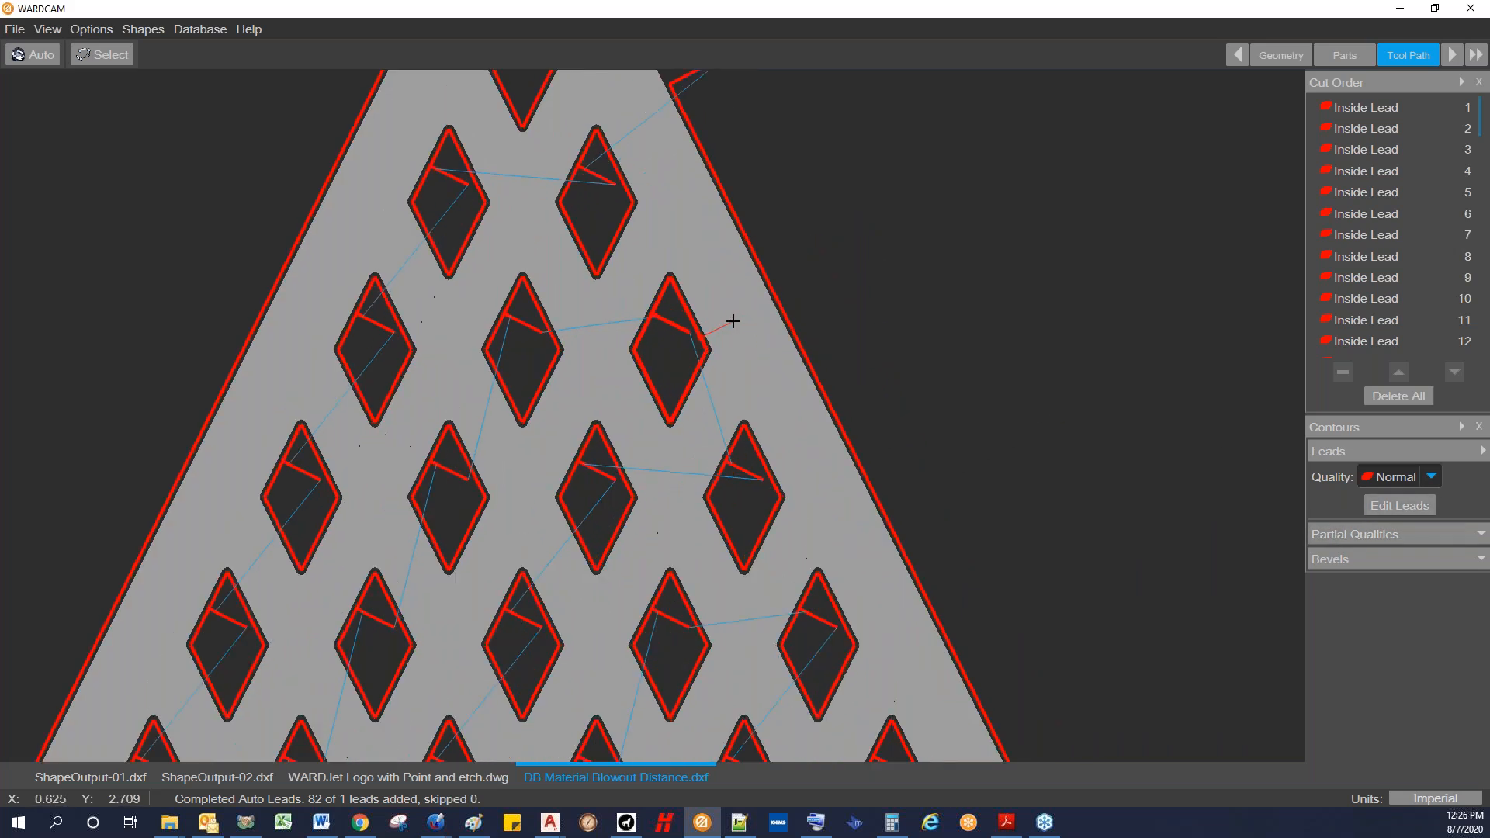
left_click(1370, 508)
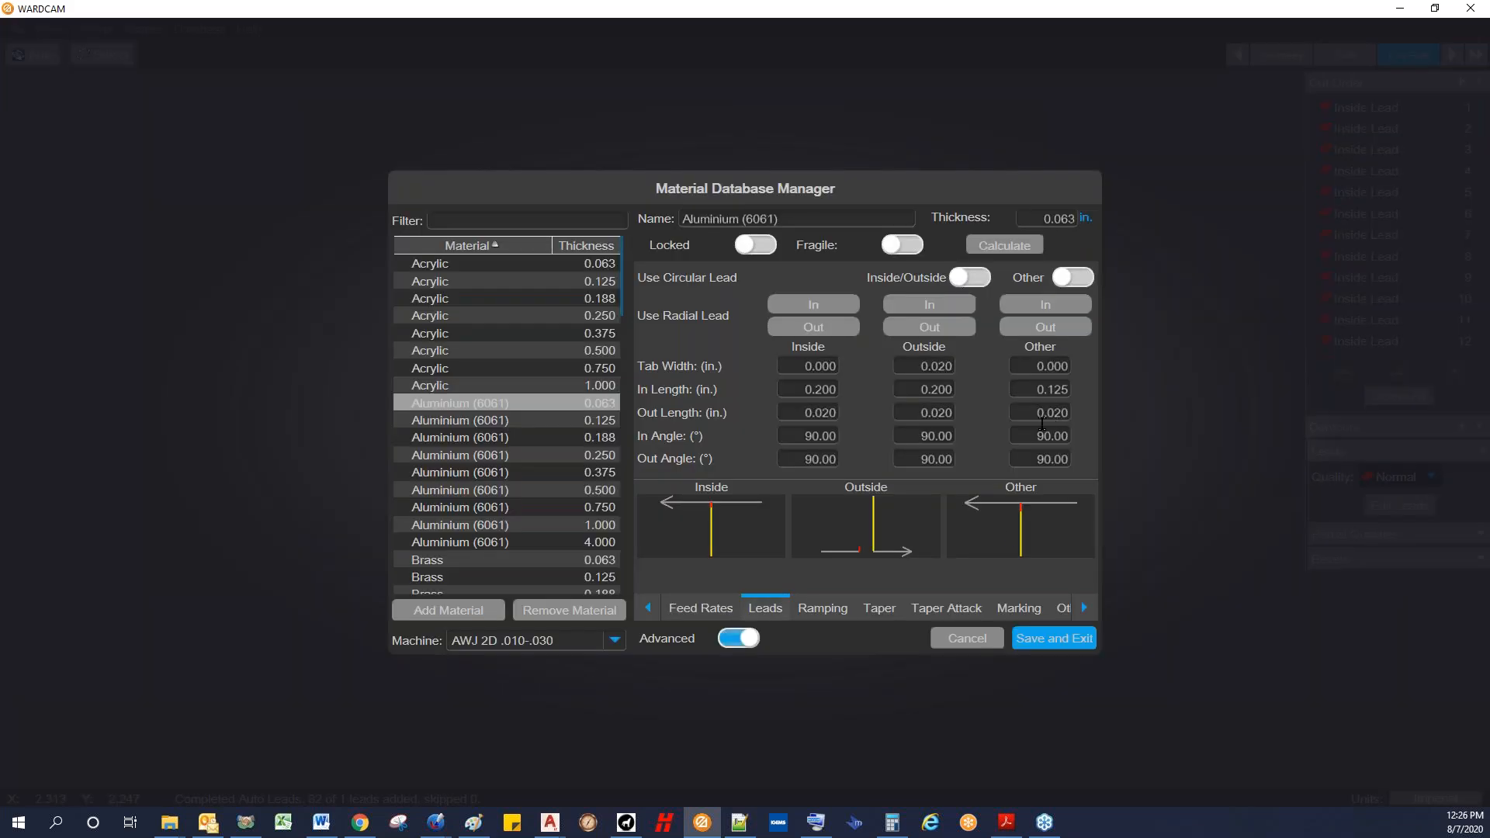
left_click(1062, 608)
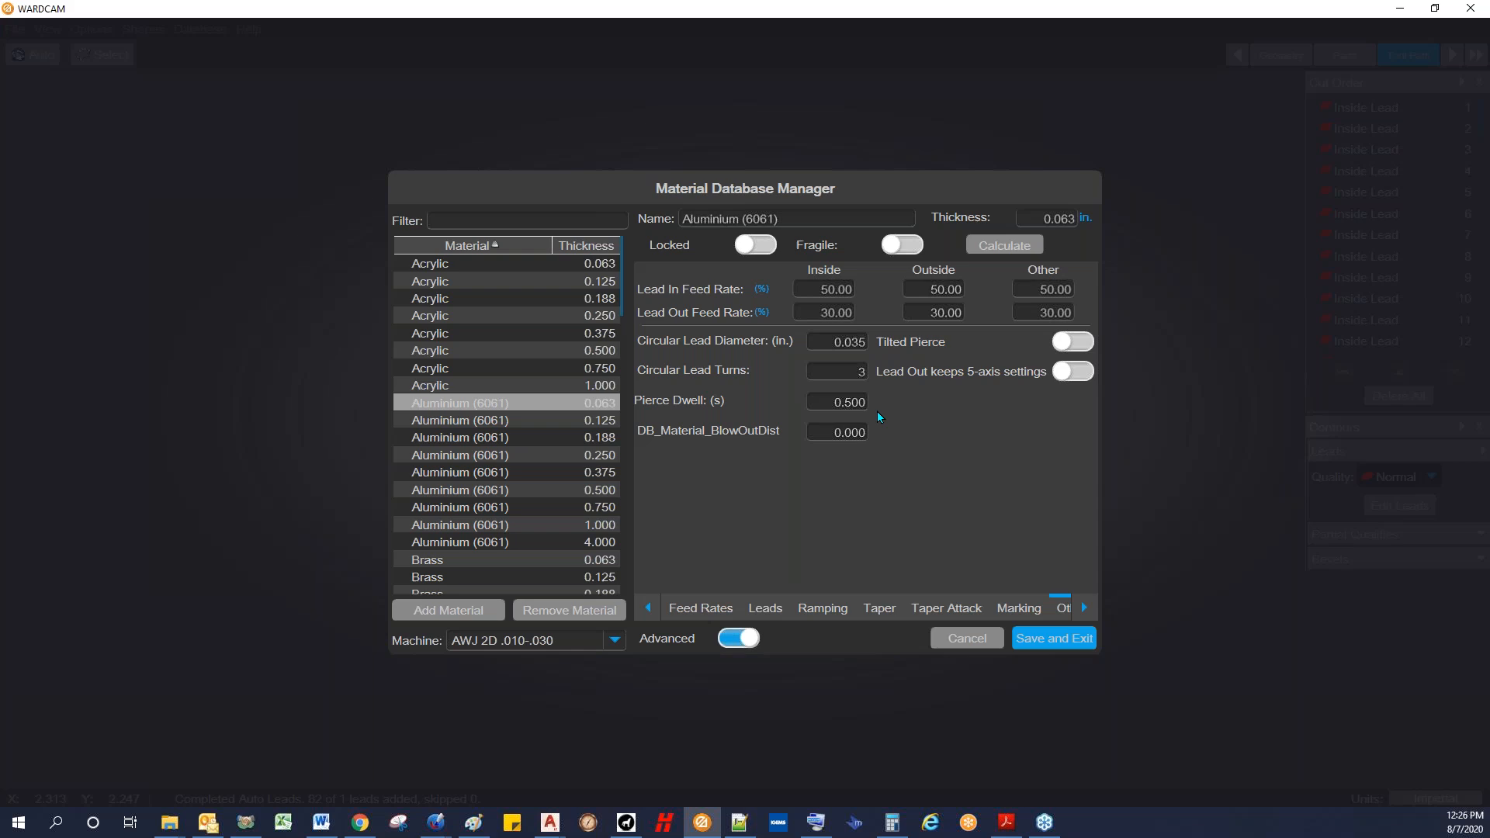
left_click(812, 400)
key("Tab")
type(".06")
left_click(1041, 639)
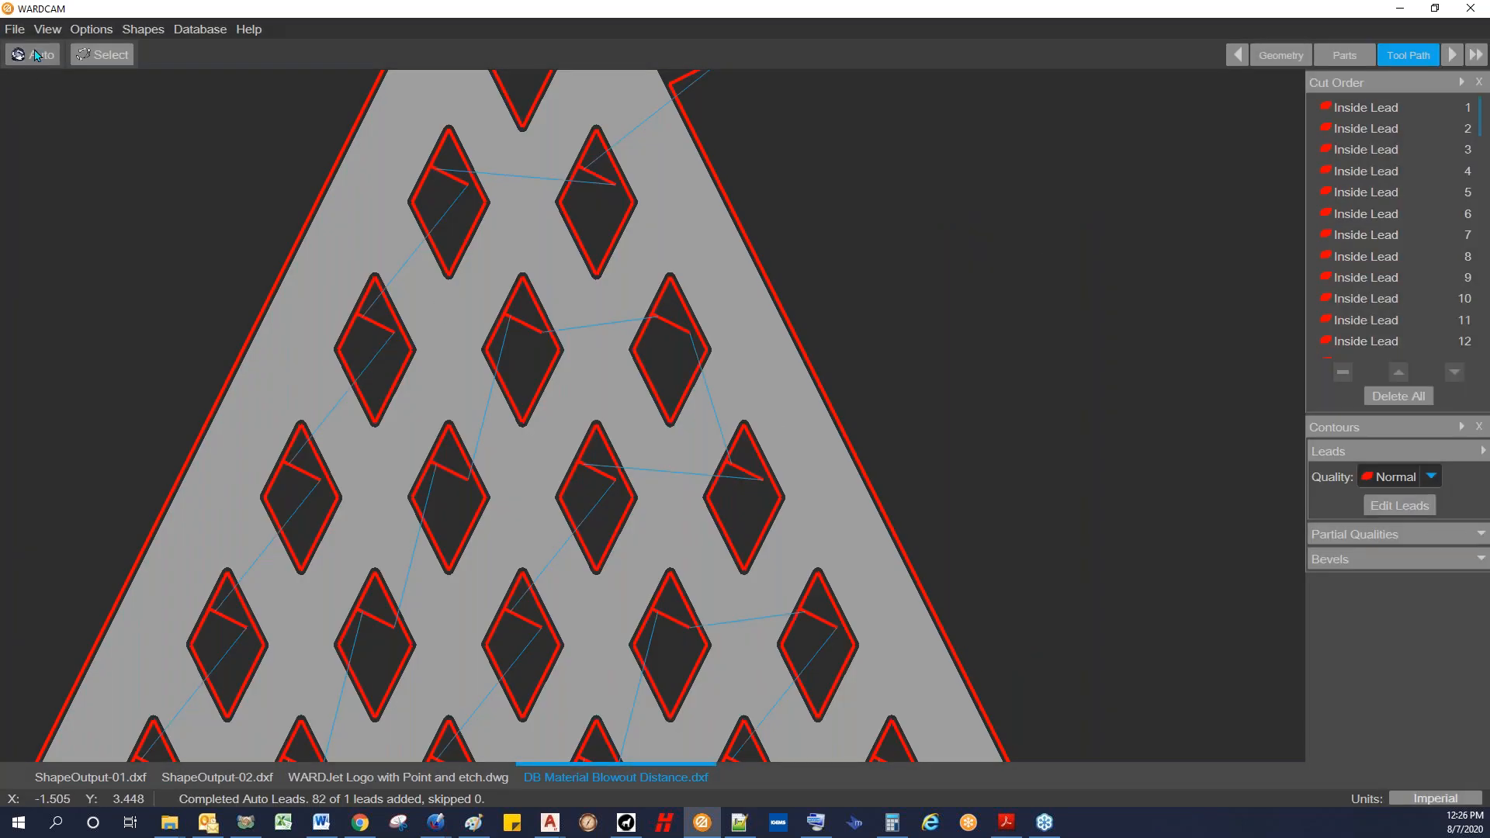
Step: Regenerate the automatic leads on the diamond pattern and inspect their direction inside the inner diamonds
left_click(35, 55)
left_click(37, 55)
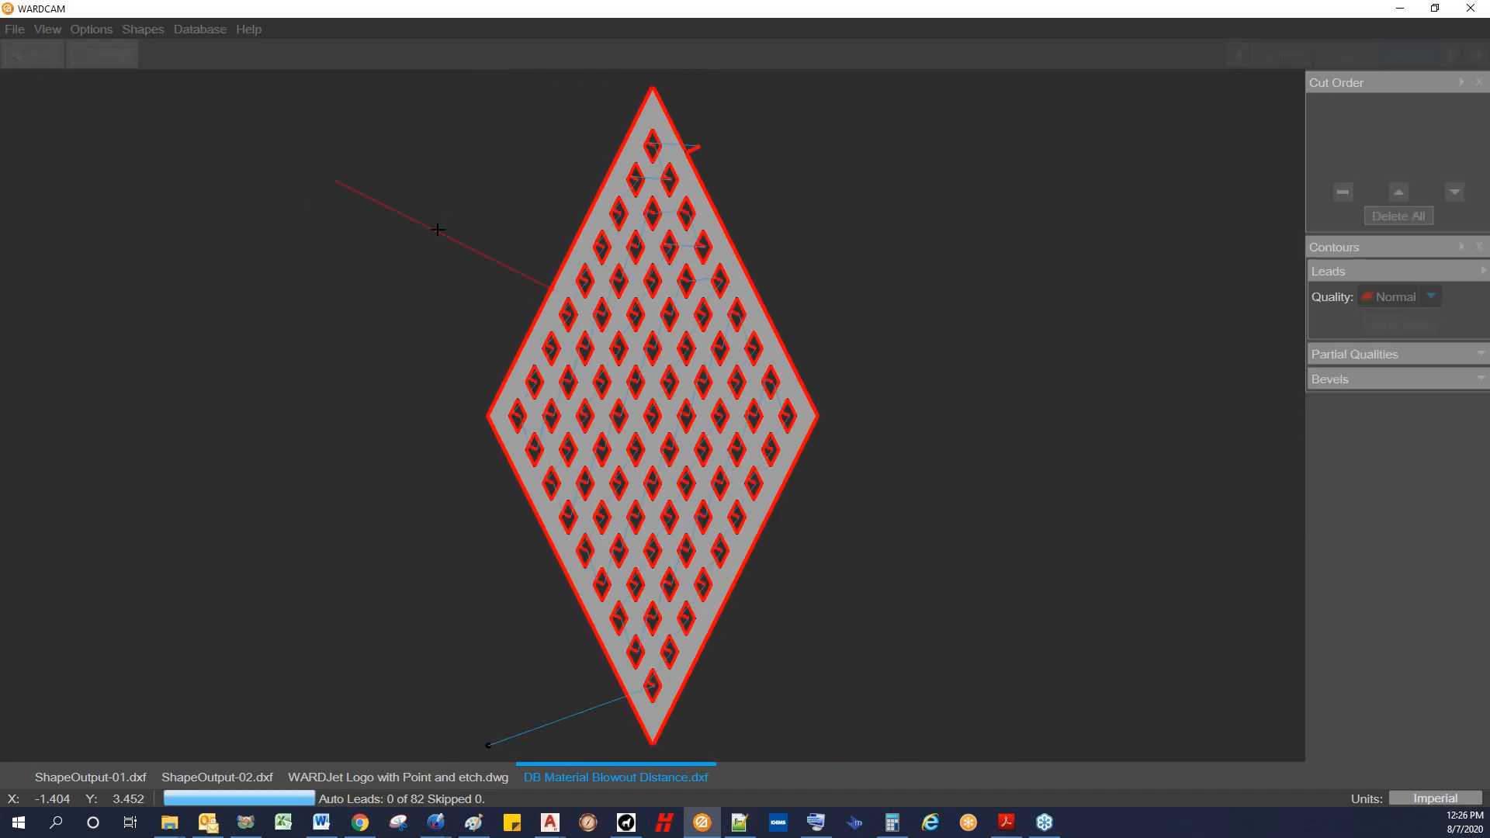
scroll(598, 432, "up", 10)
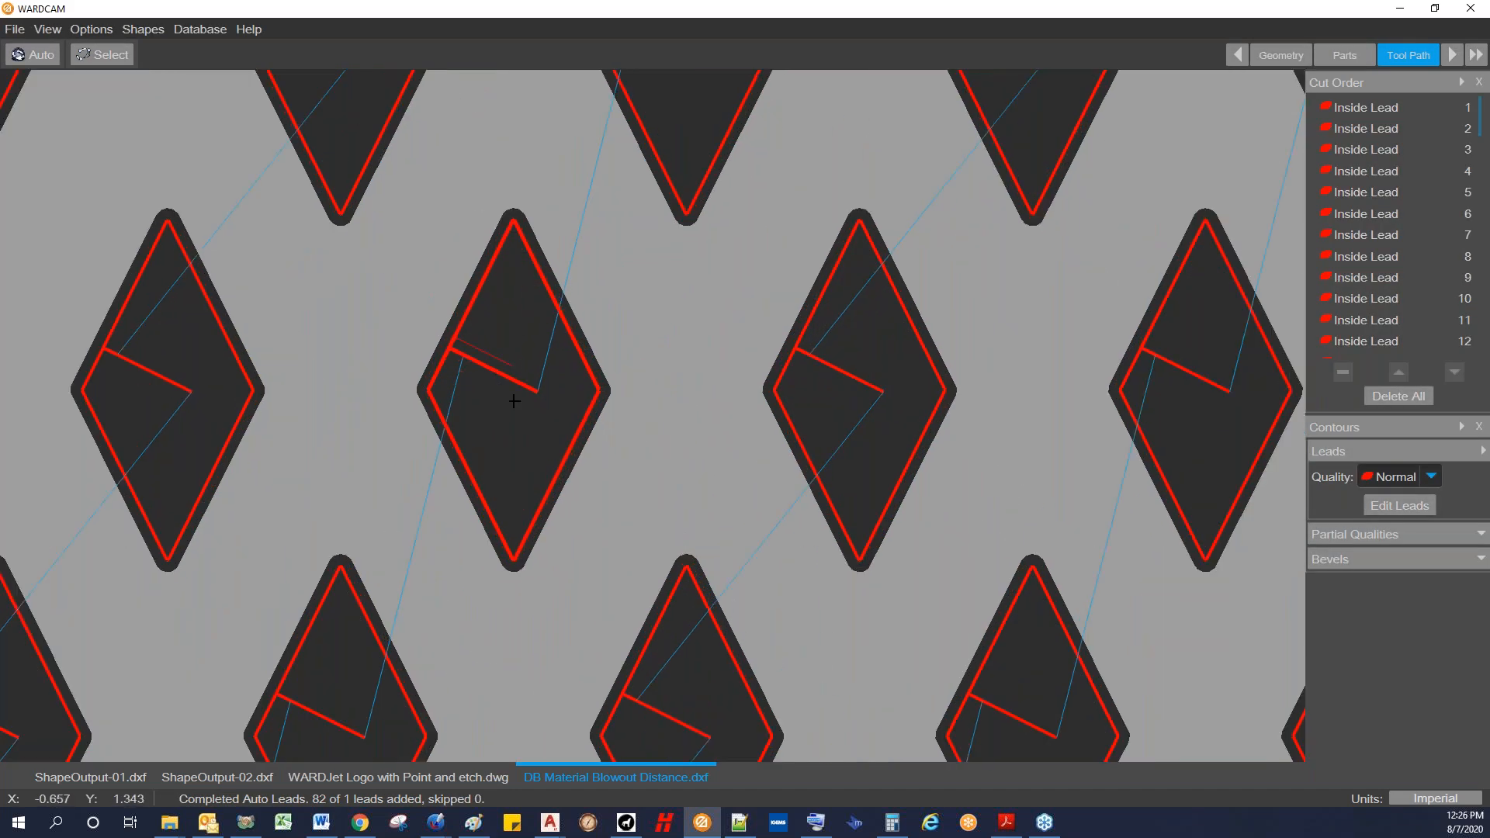
Step: Set DB_Material_BlowOutDist of 0.063 in Aluminium (6061) to 0.125 and save the material
left_click(1415, 512)
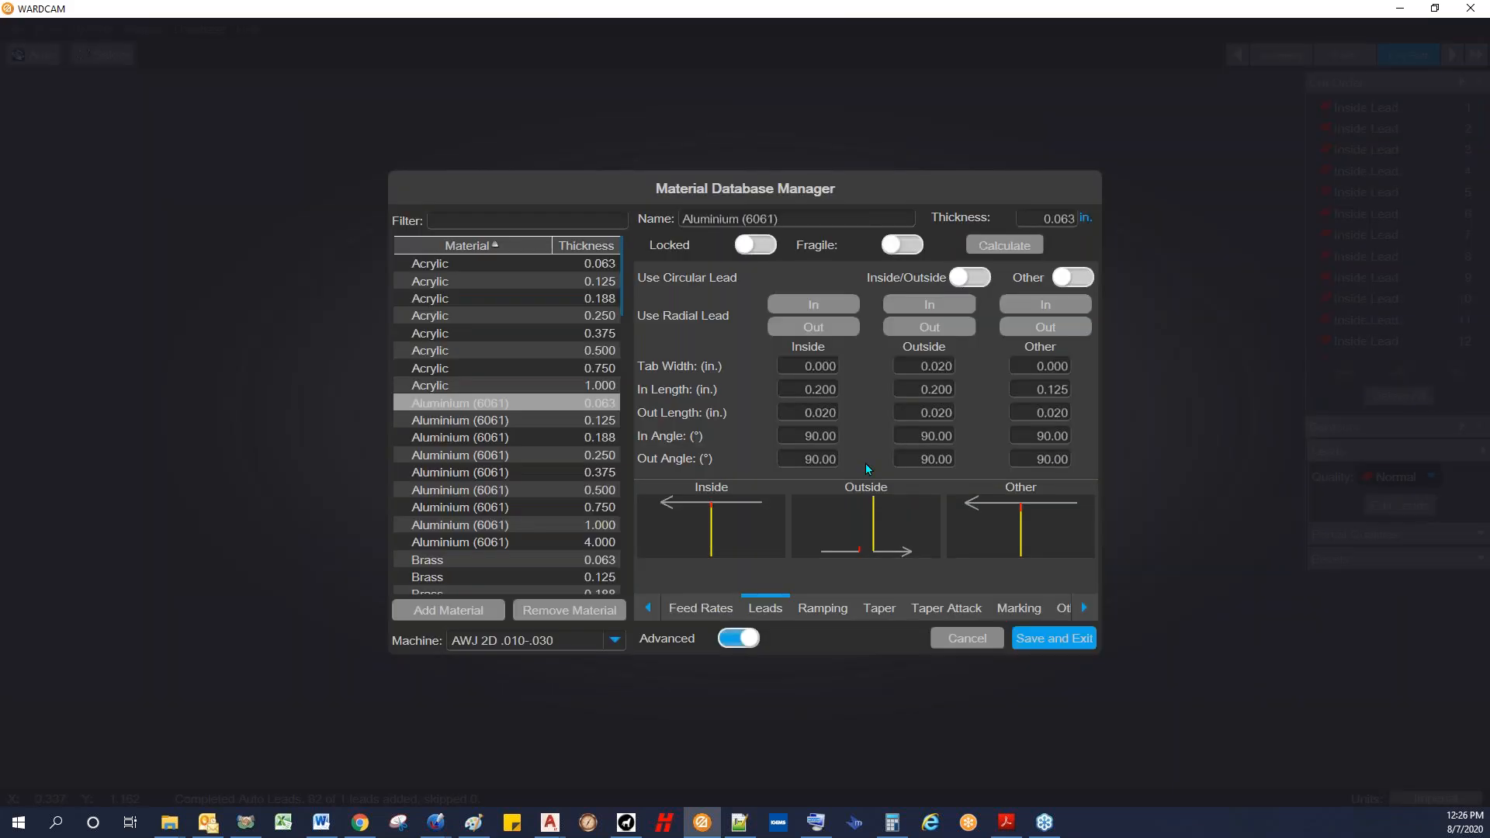
left_click(1061, 610)
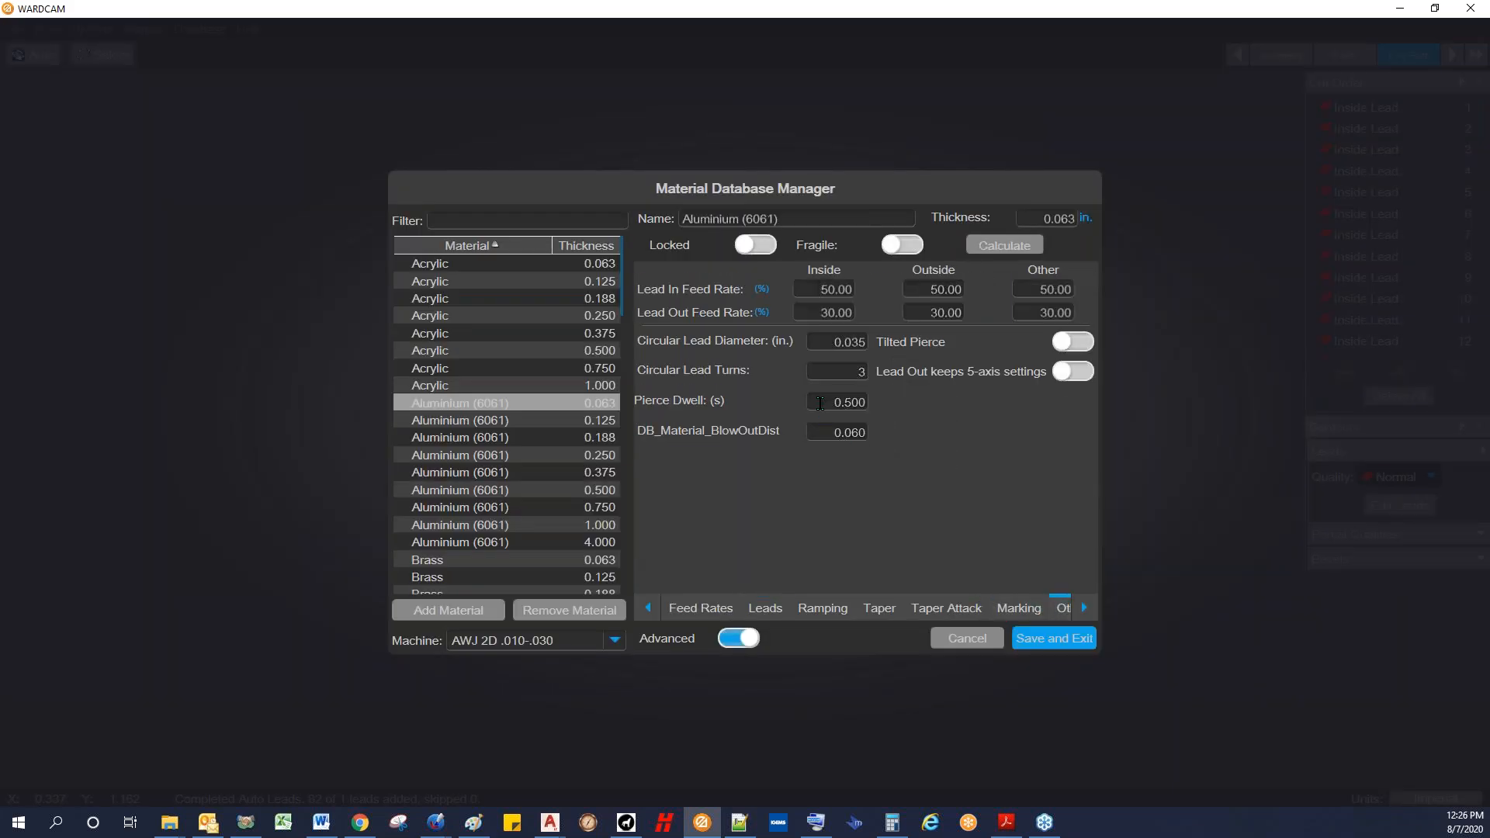
left_click_drag(831, 432, 984, 449)
type(".125")
left_click(1040, 636)
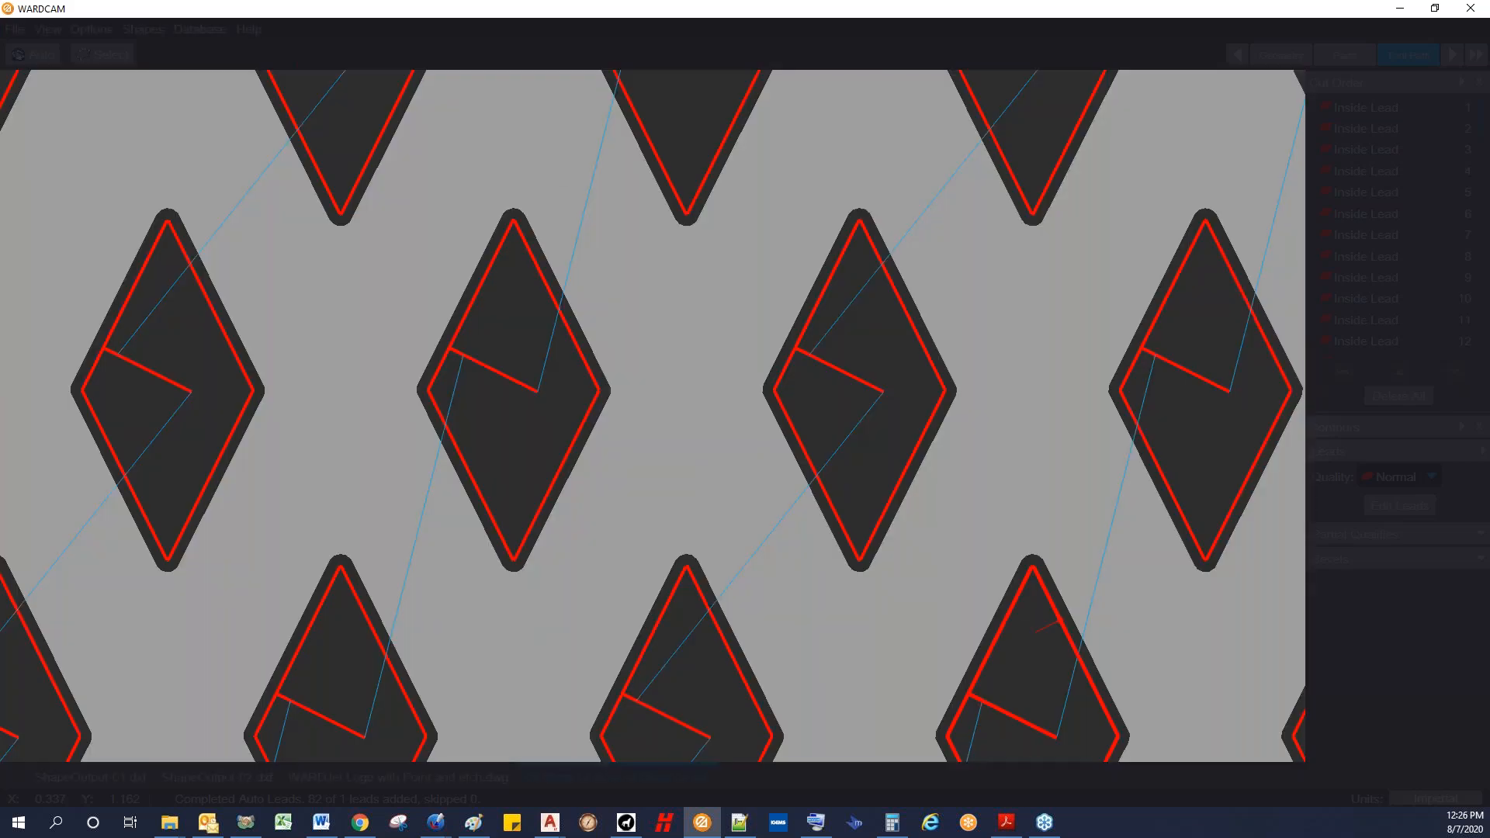
Step: Regenerate the automatic leads and try to add a lead manually to one of the inner diamonds
left_click(32, 54)
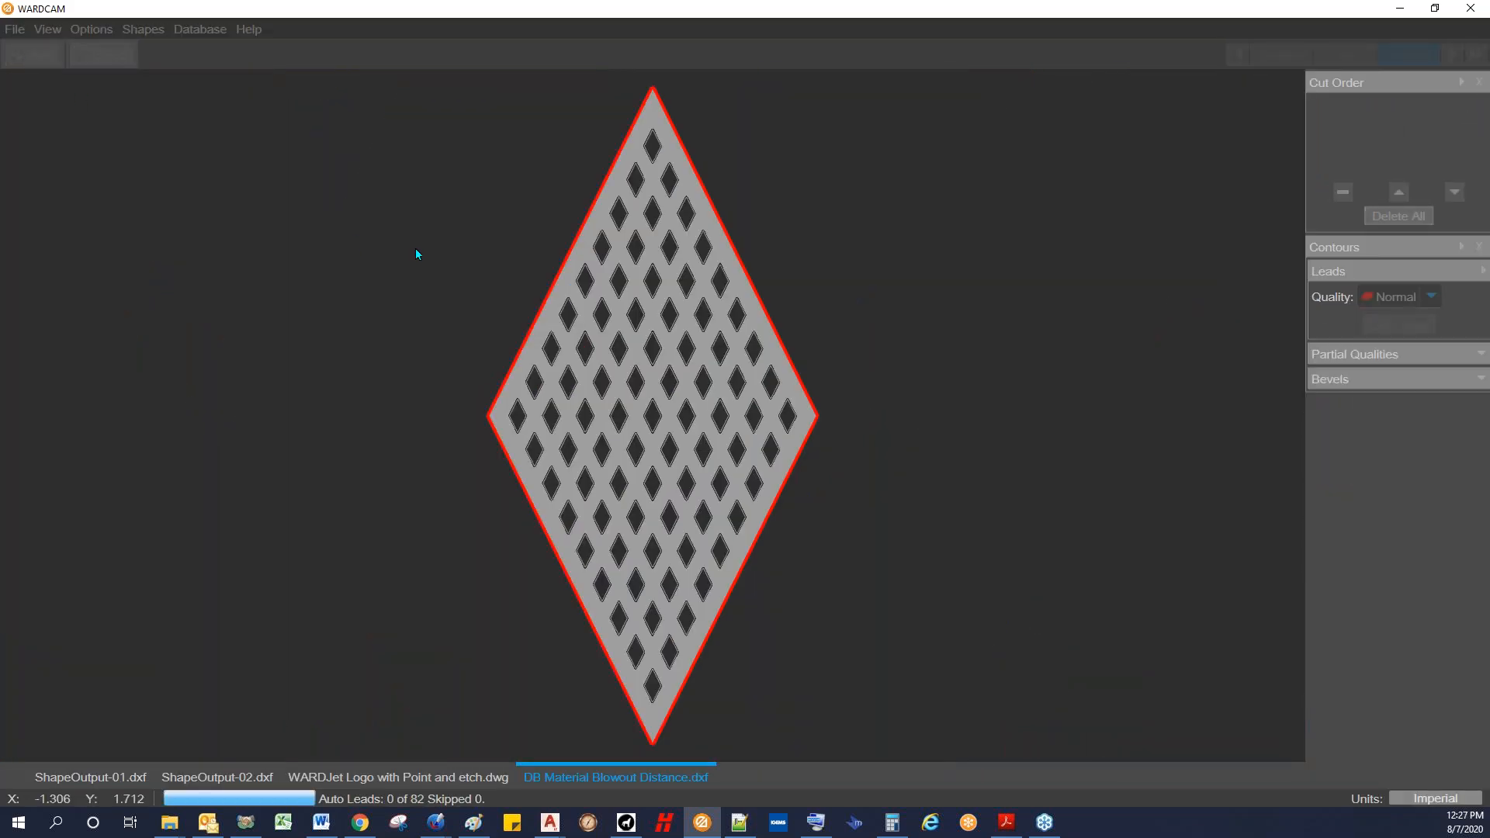
scroll(585, 342, "up", 5)
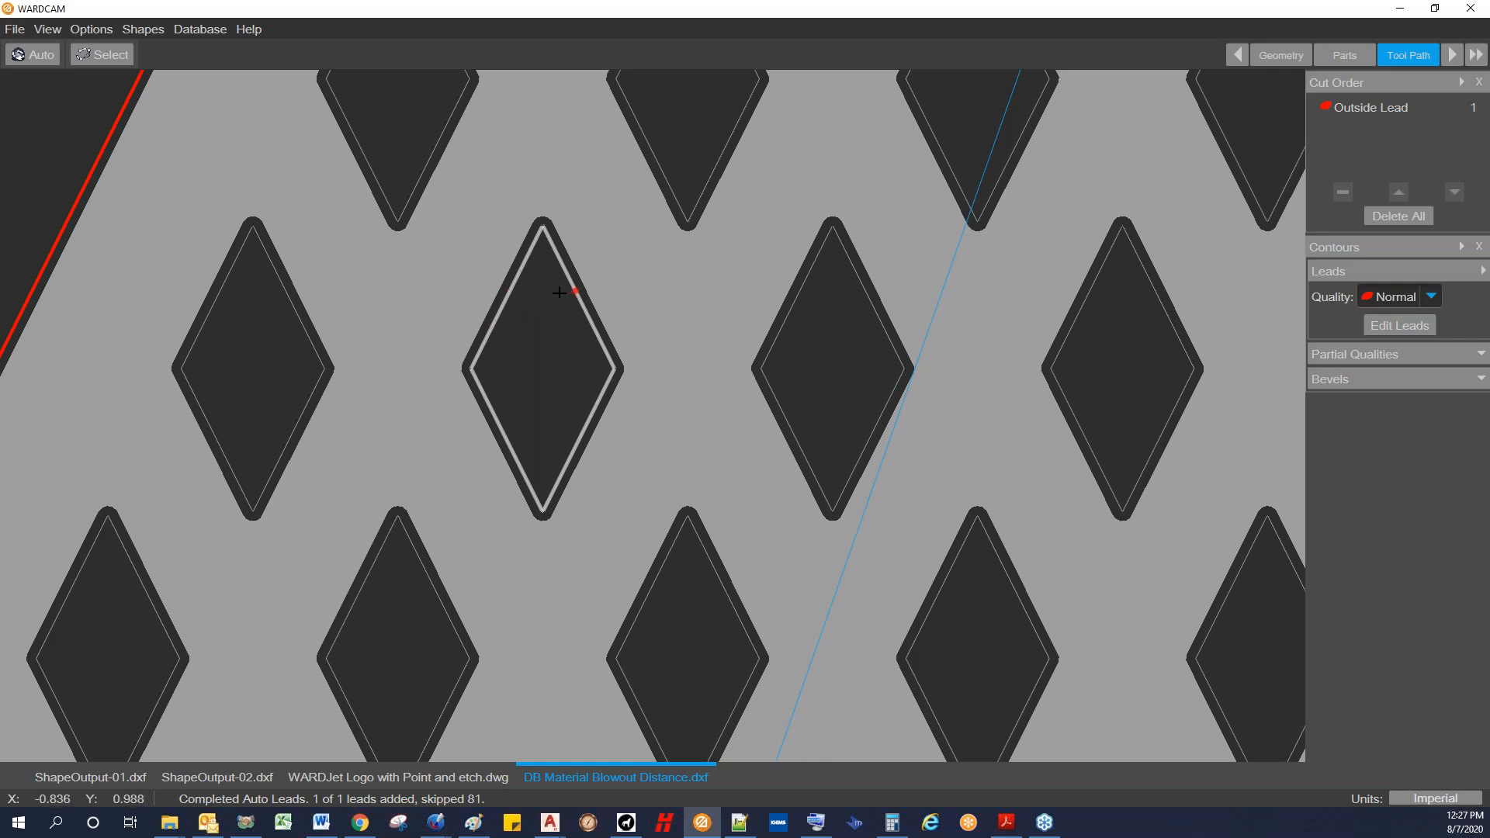
left_click(508, 320)
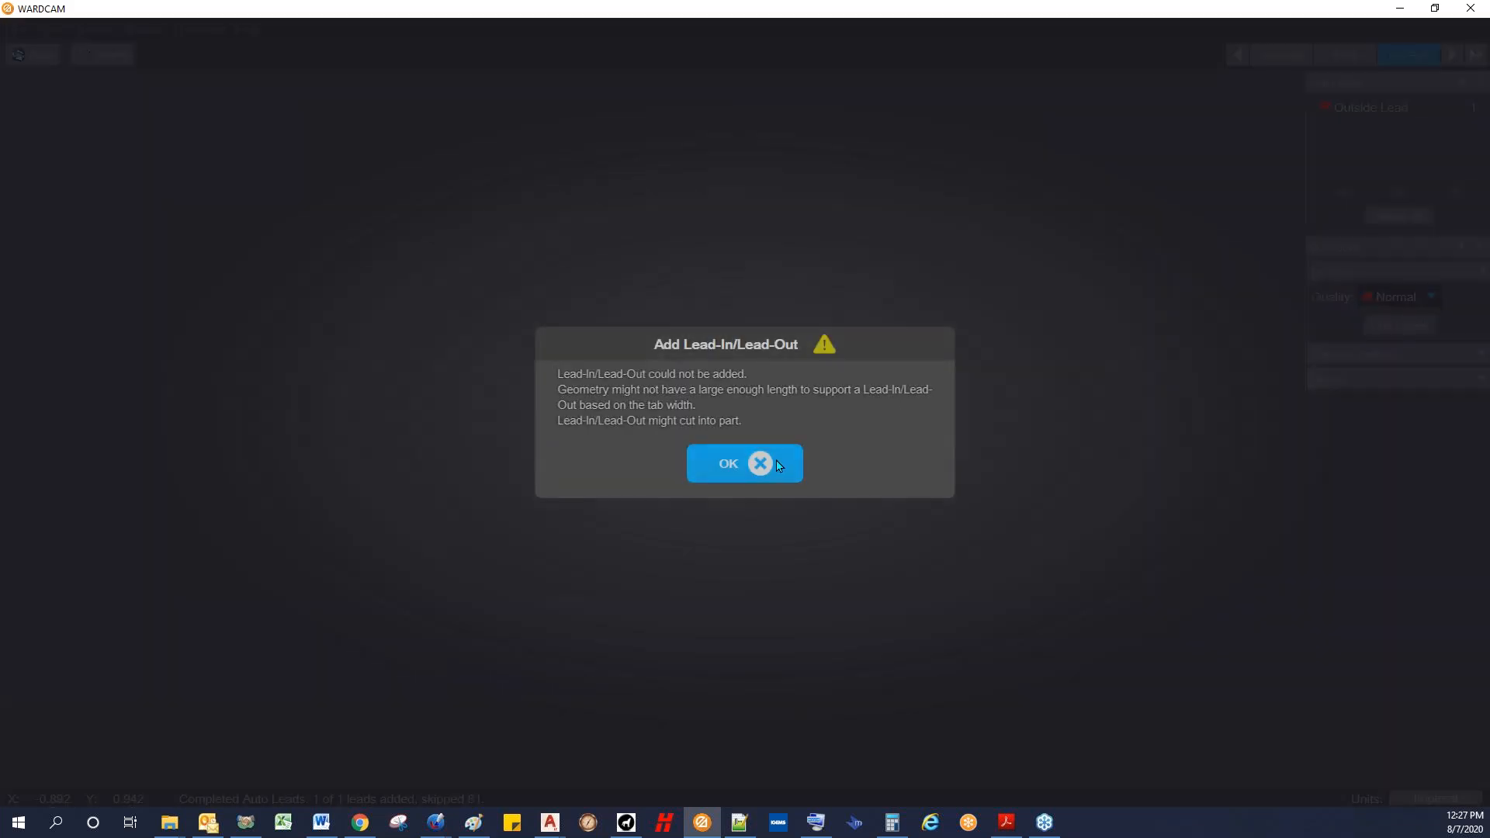
left_click(760, 464)
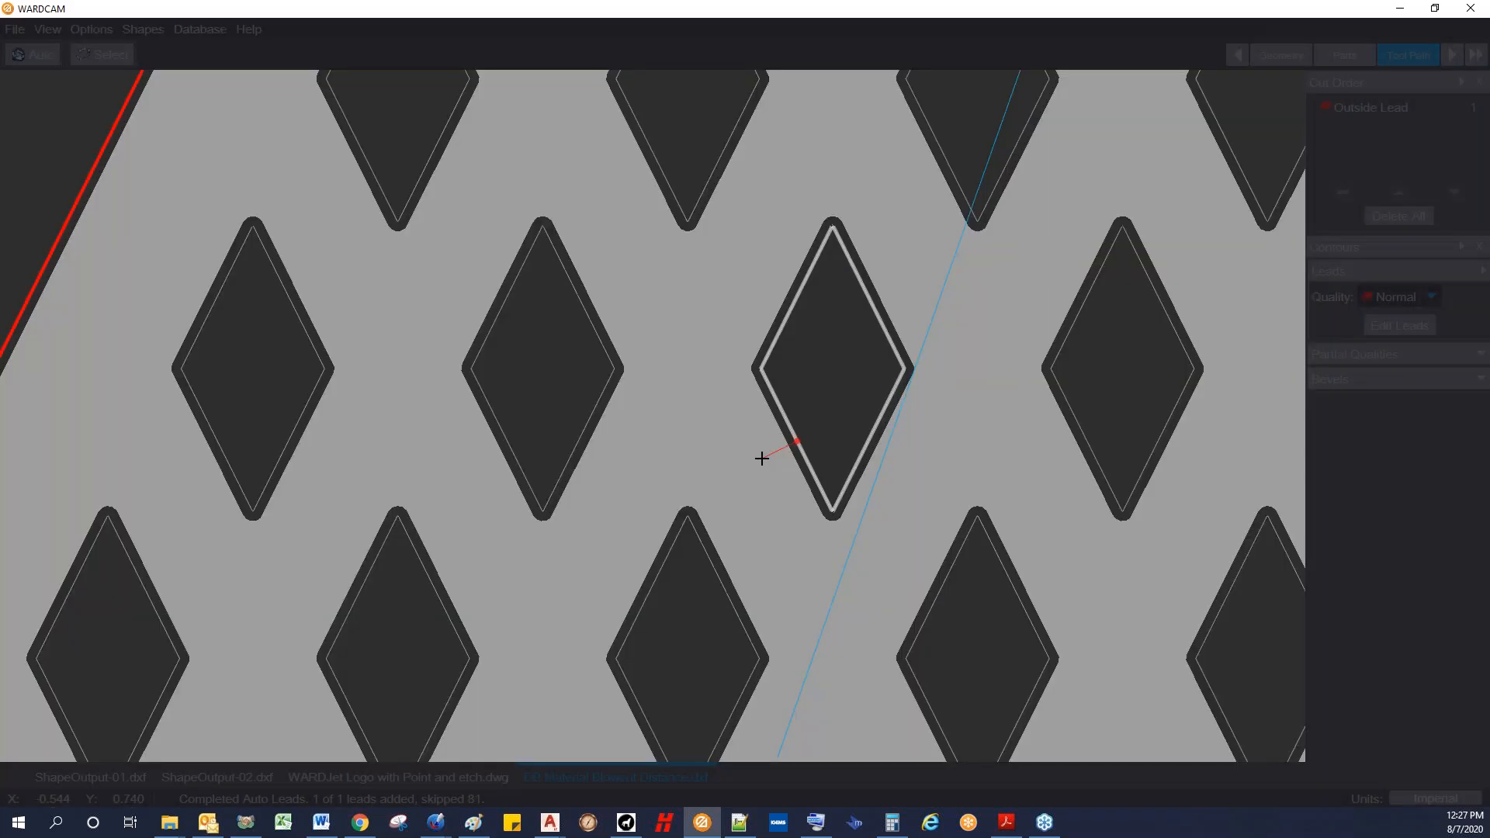
Step: Set DB_Material_BlowOutDist of 0.063 in Aluminium (6061) to 0.08 and save the material
left_click(1409, 334)
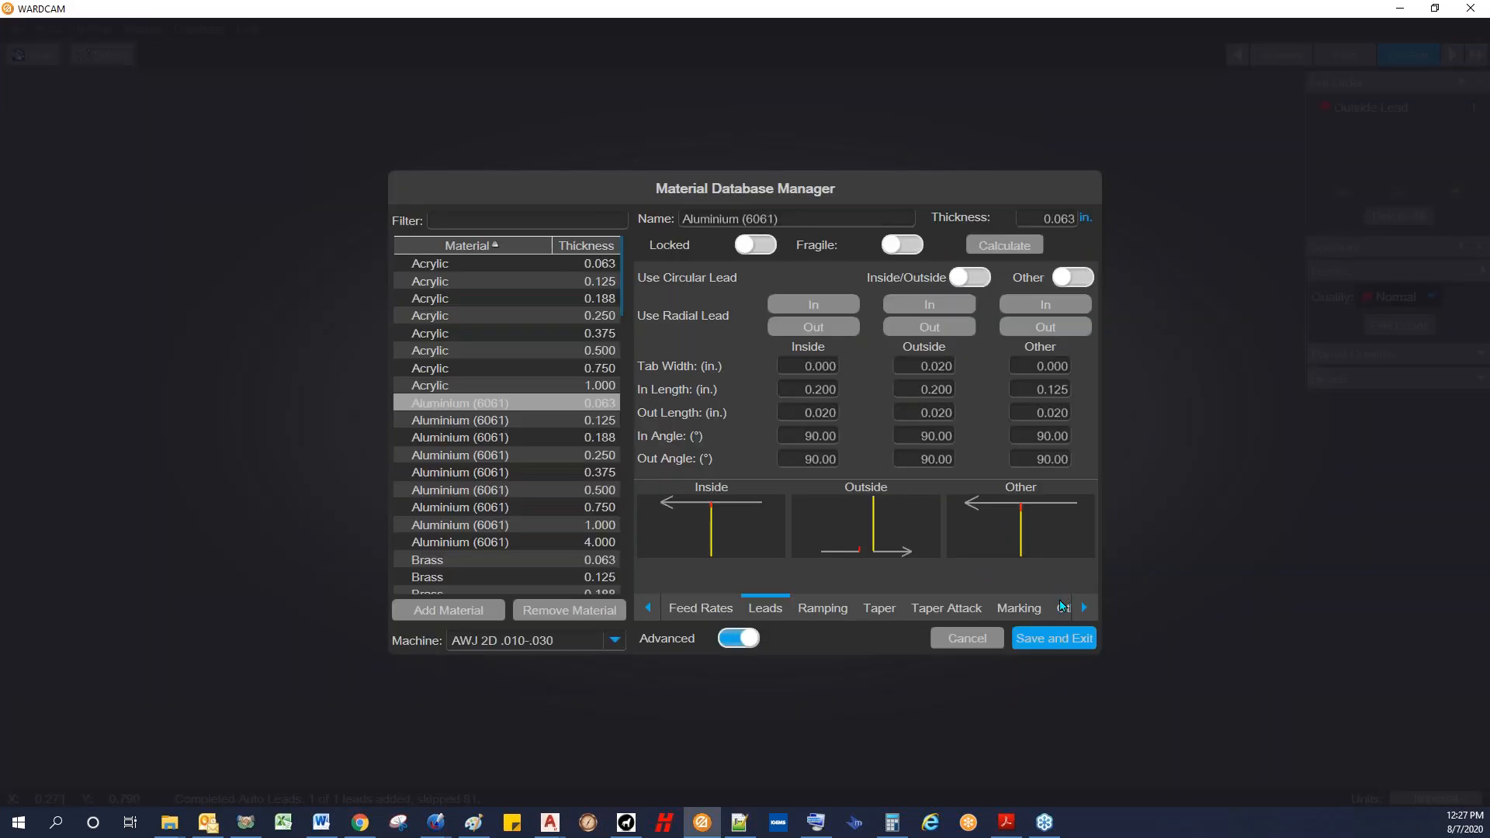
left_click(1062, 606)
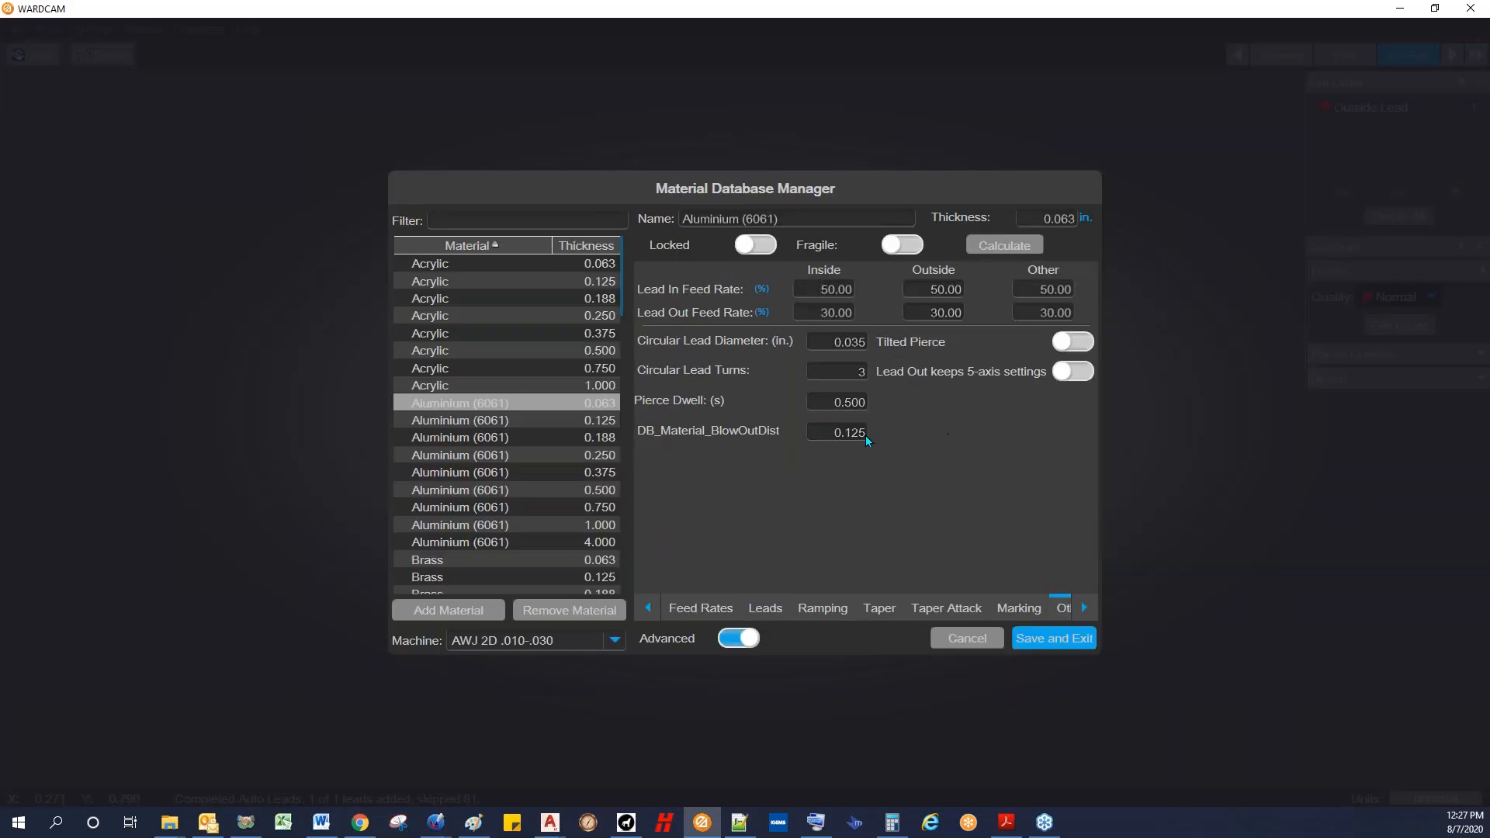
double_click(834, 432)
type(".08")
left_click(1053, 638)
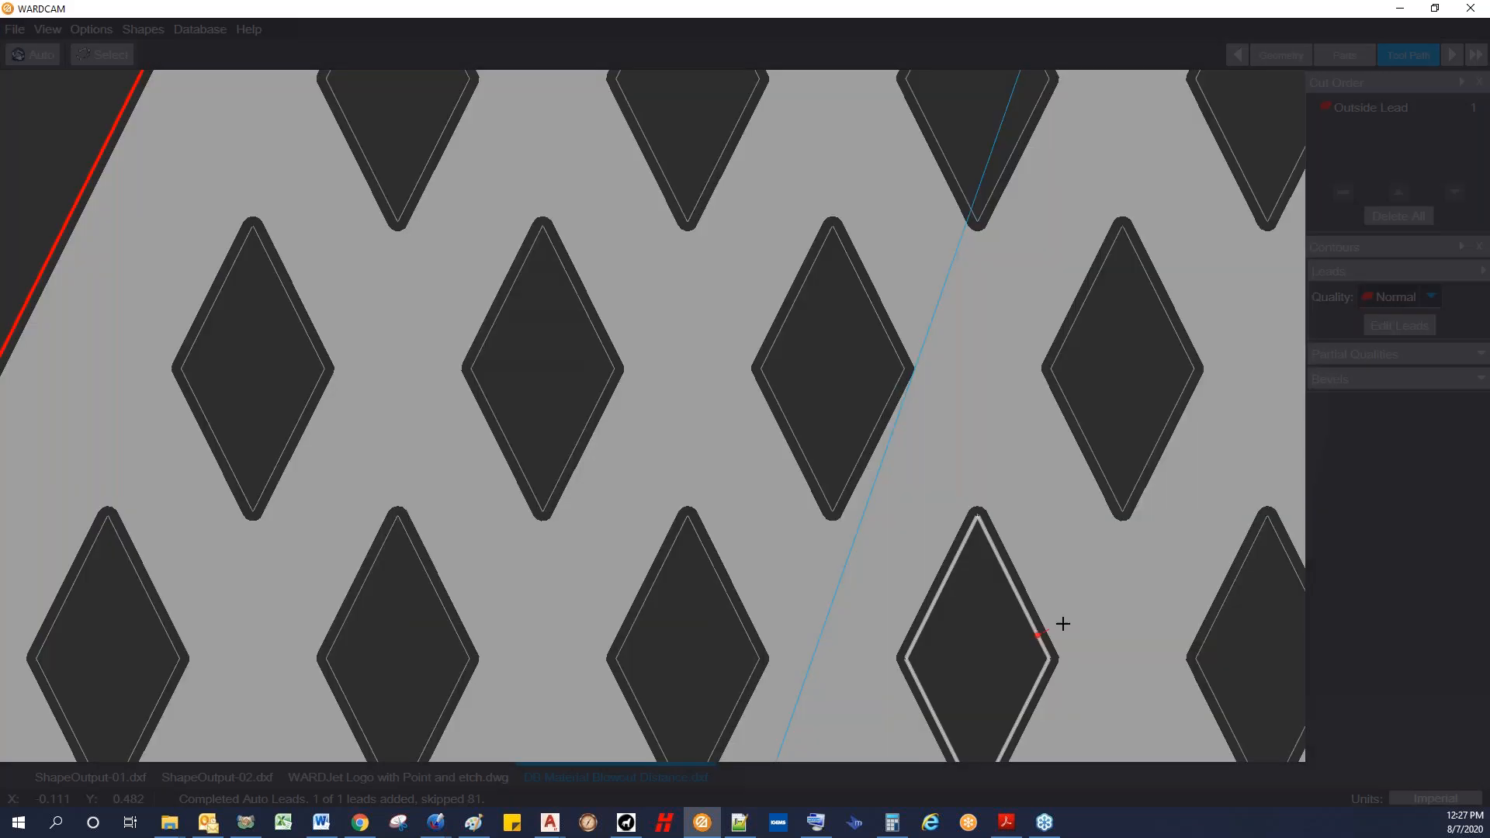
Step: Regenerate the automatic leads on the diamond pattern and examine where they start inside the inner diamonds
left_click(32, 54)
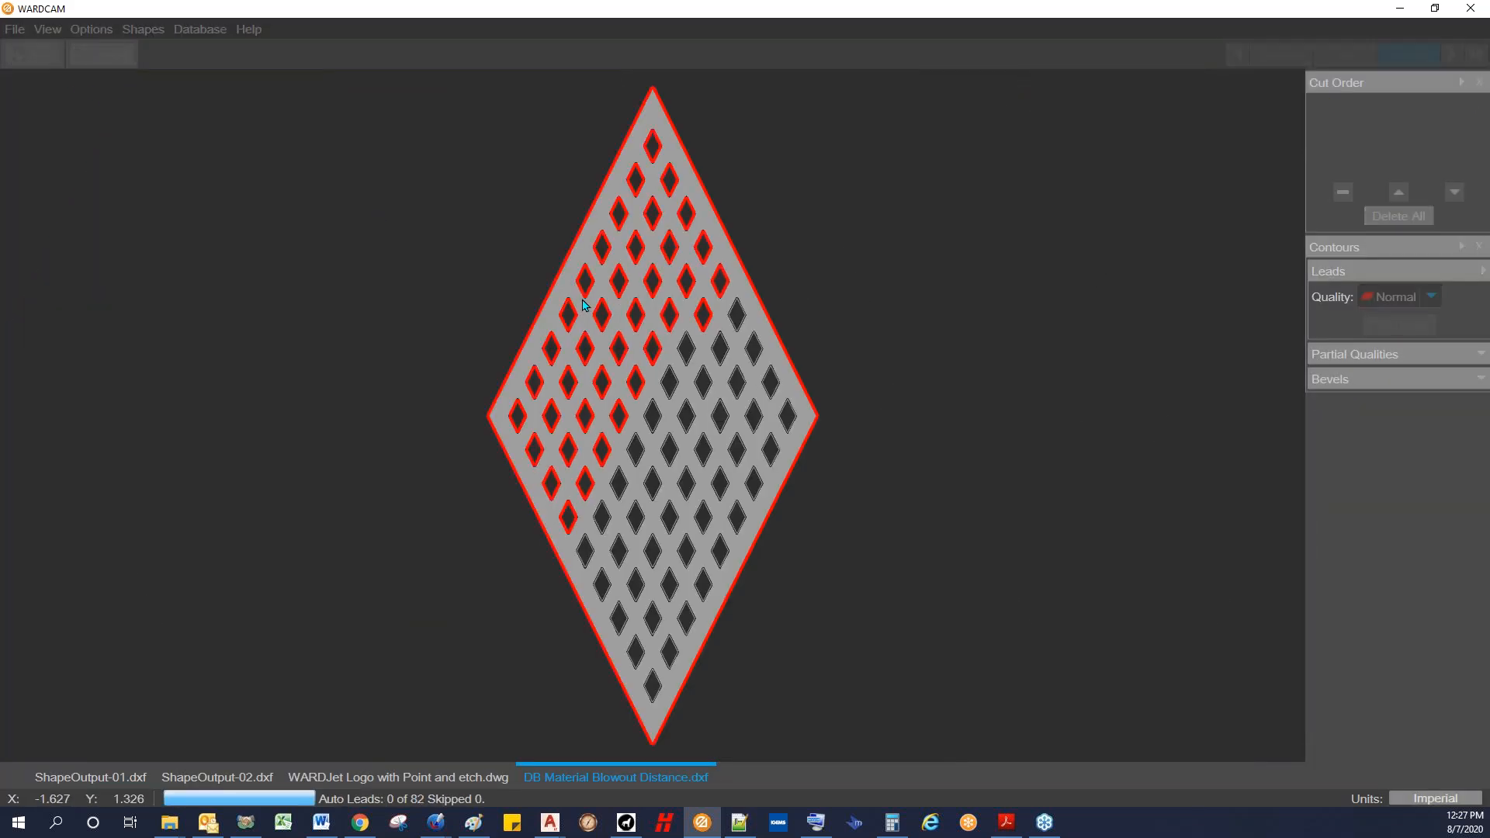
scroll(683, 311, "up", 8)
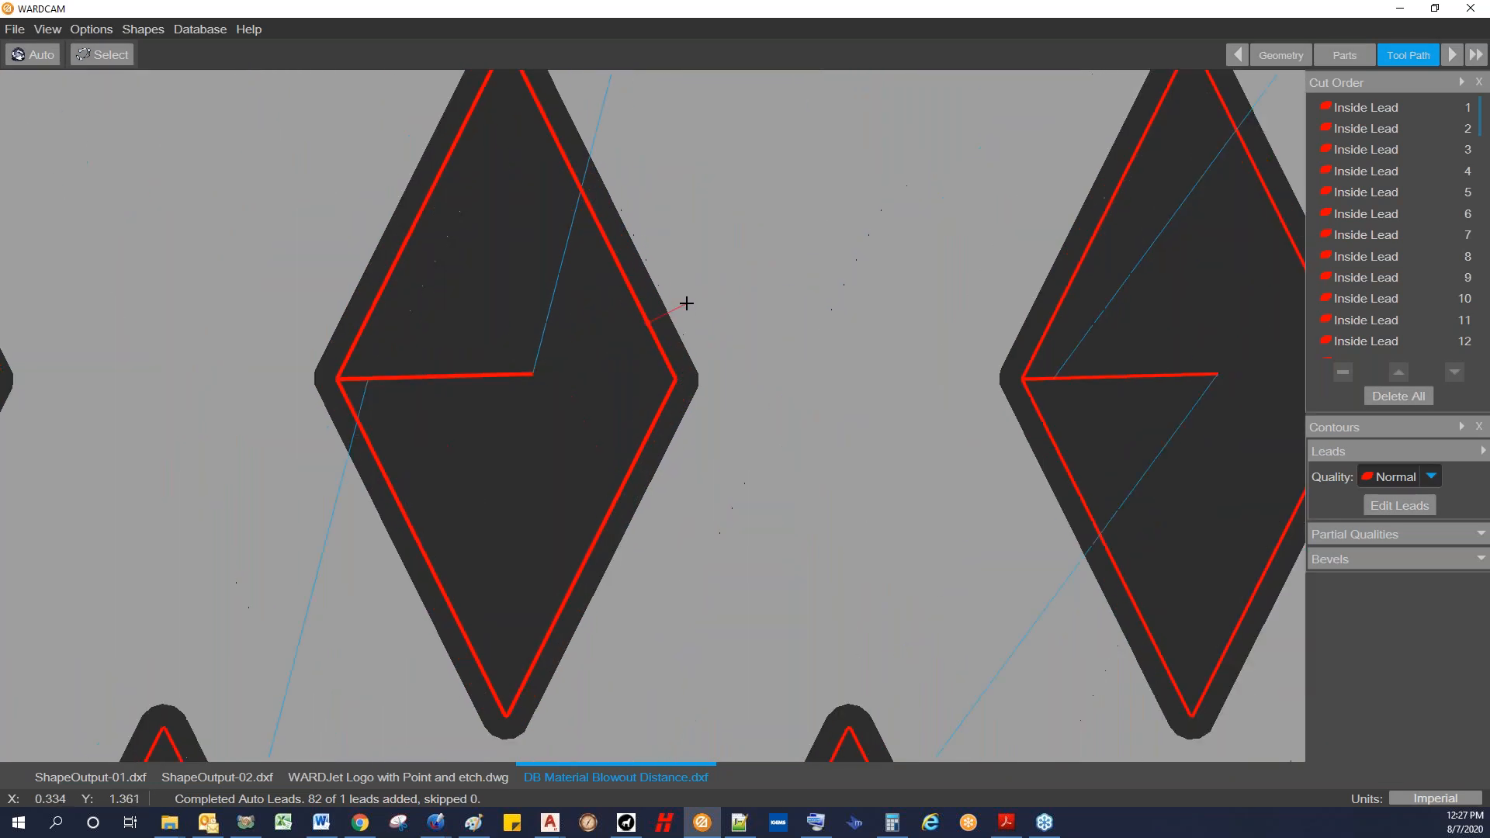
scroll(686, 303, "down", 3)
scroll(686, 303, "down", 5)
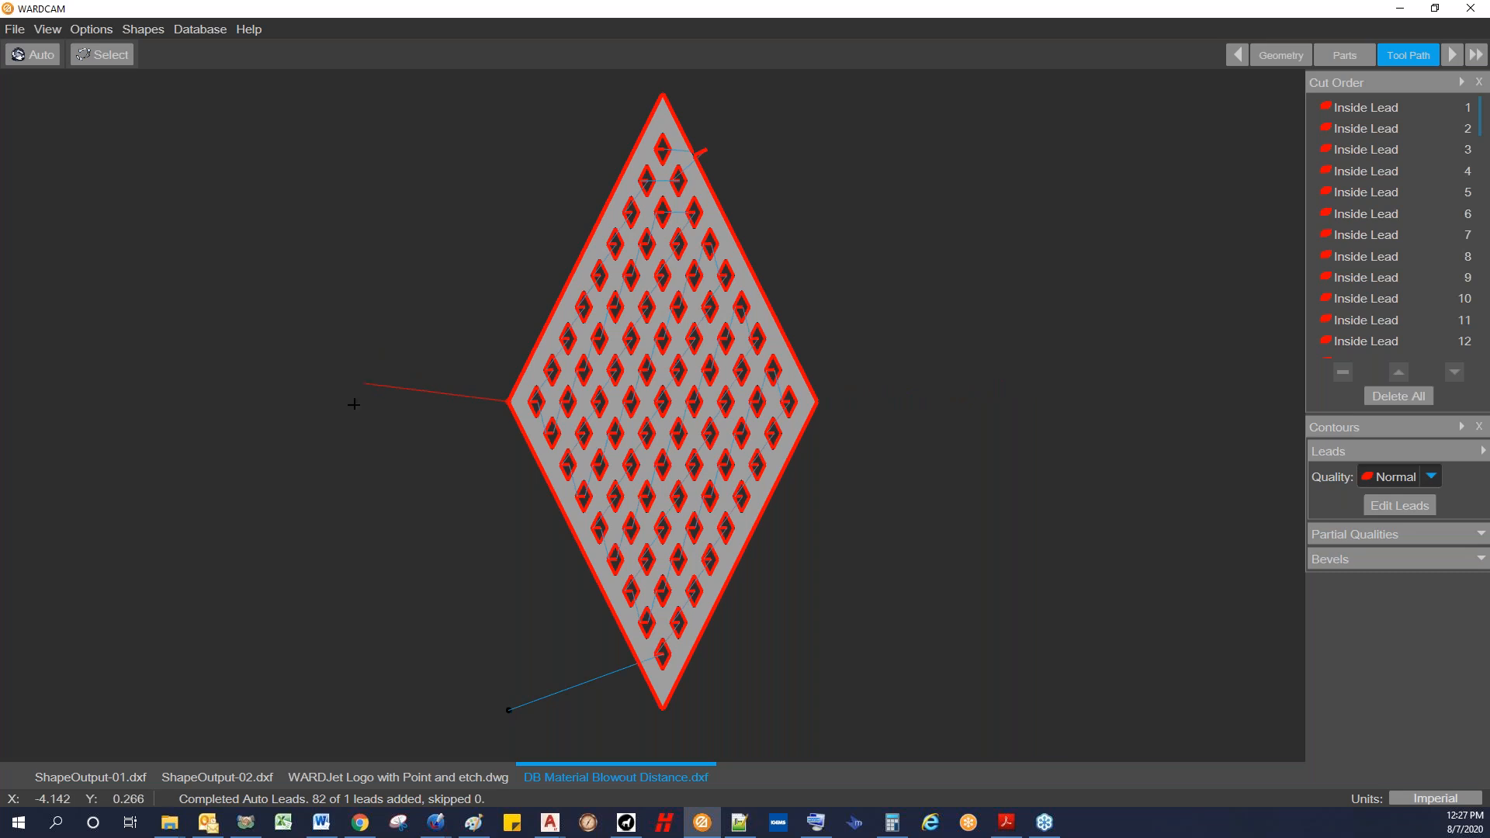
Step: Switch to Chrome, show the YouTube video "How to cut a fixture", and return to WARDCAM
left_click(359, 822)
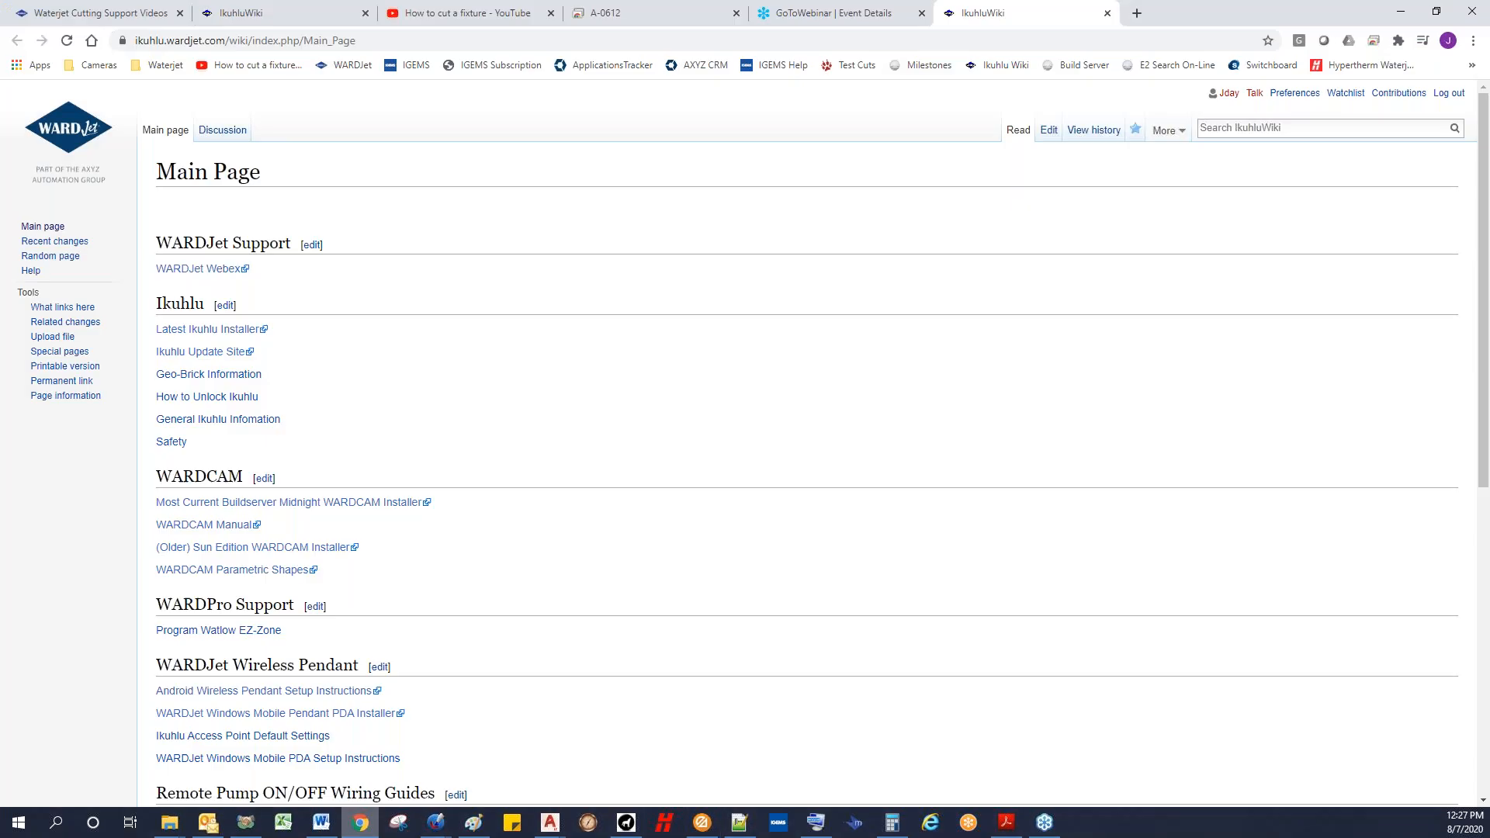
left_click(426, 14)
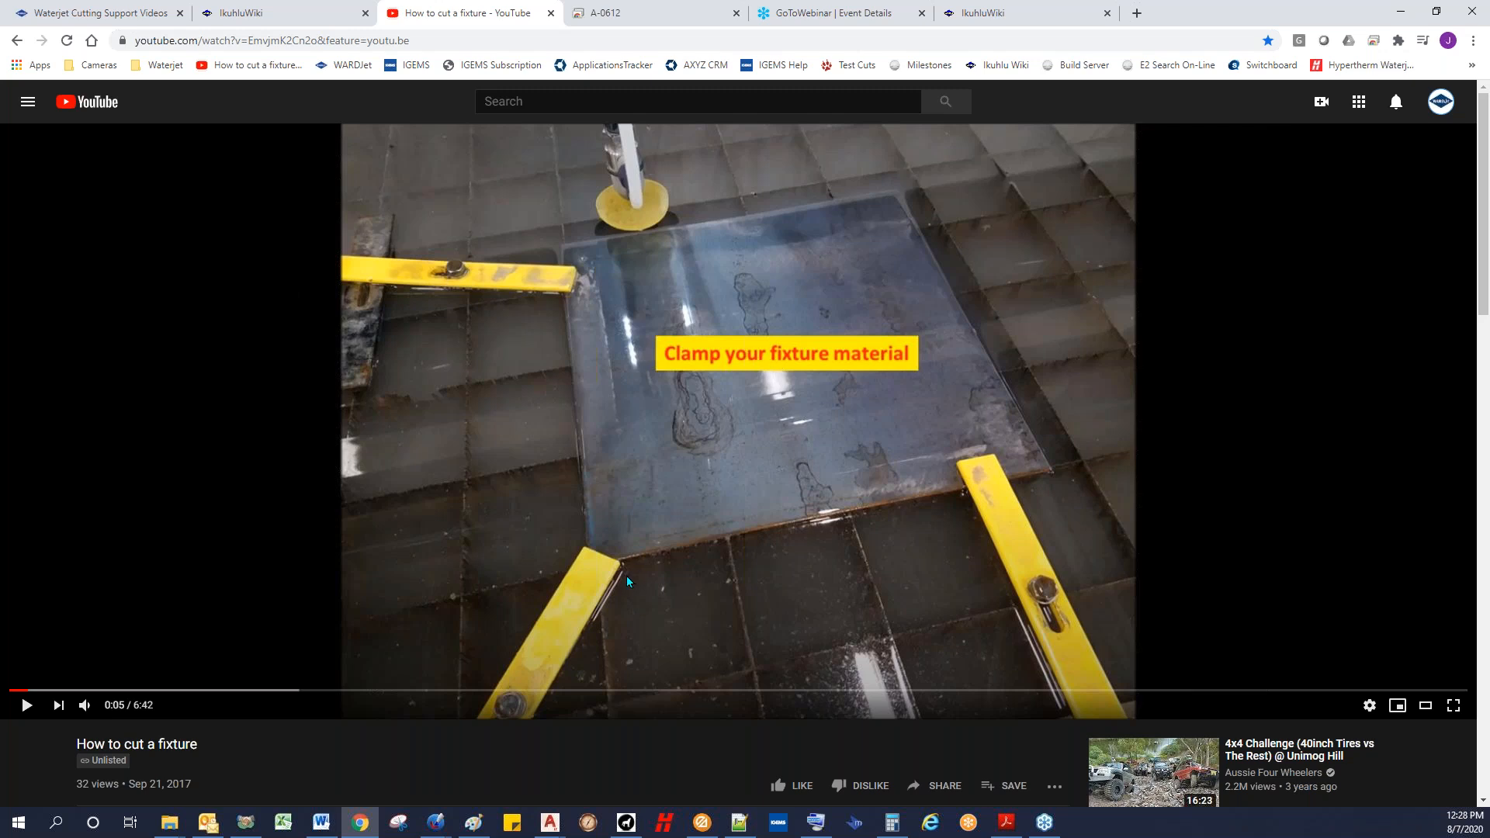
left_click(706, 822)
left_click(14, 29)
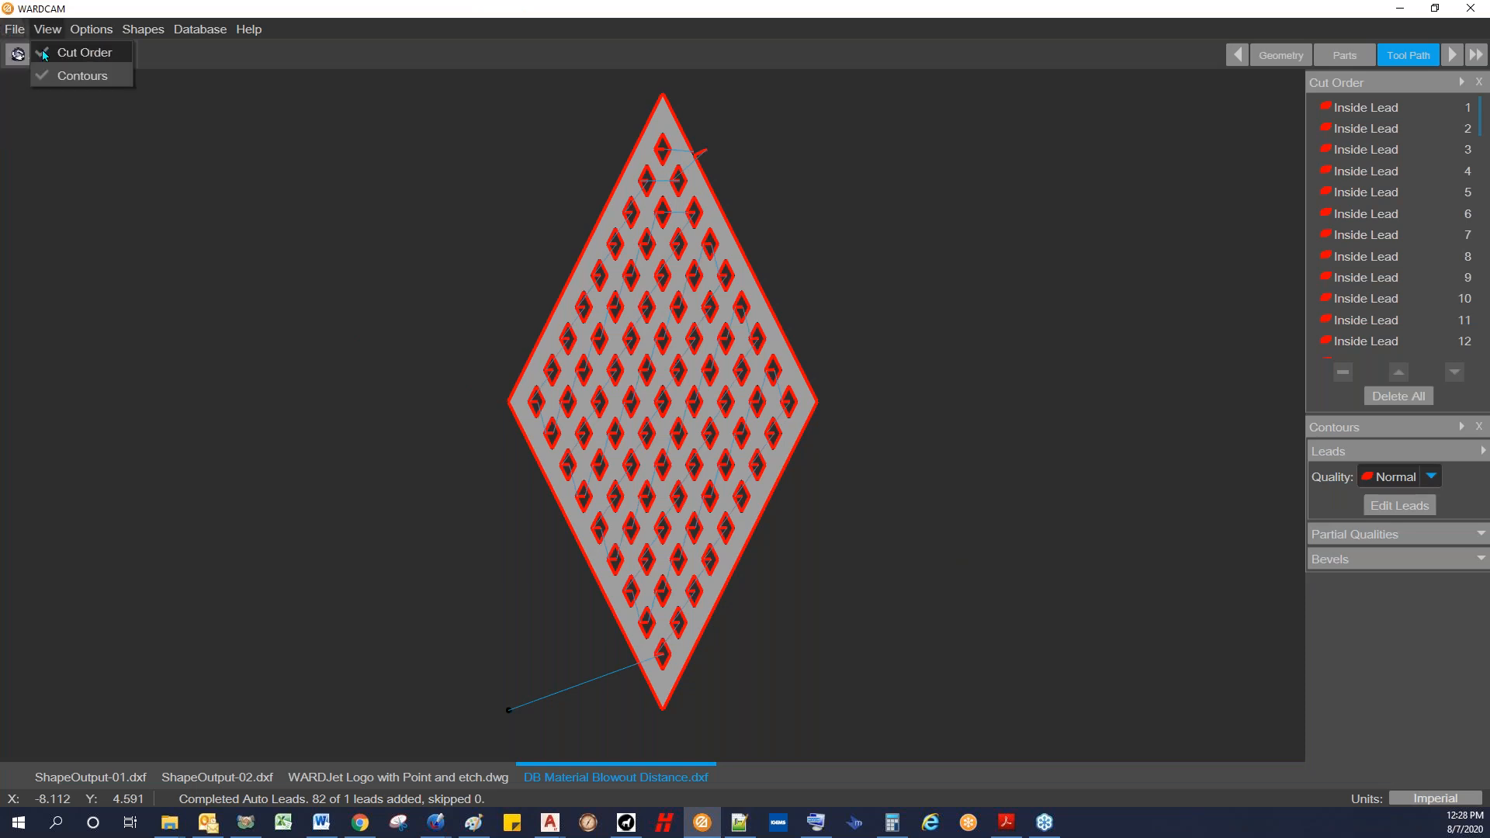
left_click(62, 48)
left_click(18, 31)
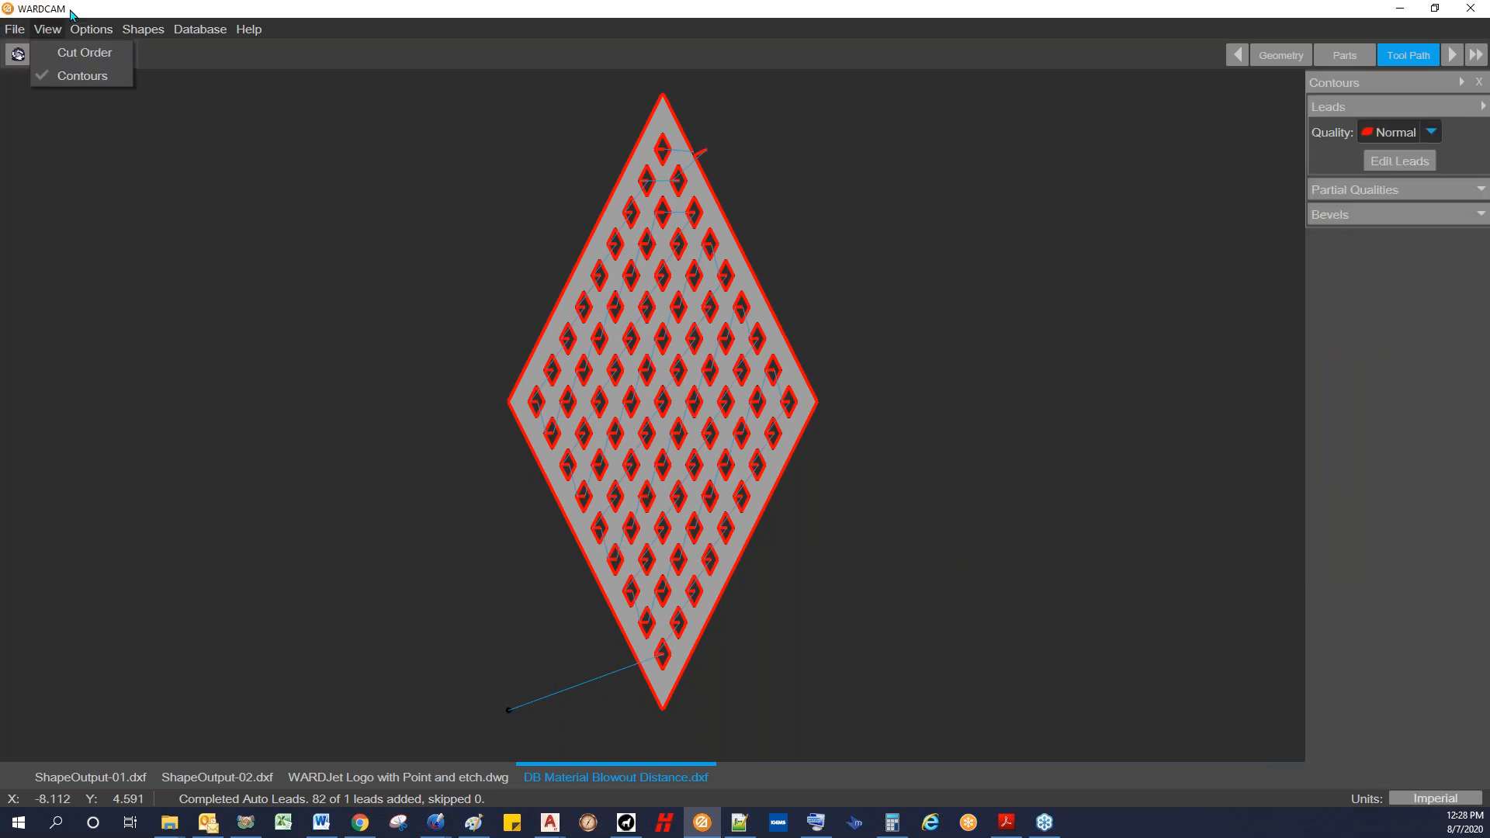
left_click(44, 53)
Step: Import the drawing Part for Fixture Rev 2.dwg from the Advanced Topics folder
left_click(15, 30)
left_click(19, 31)
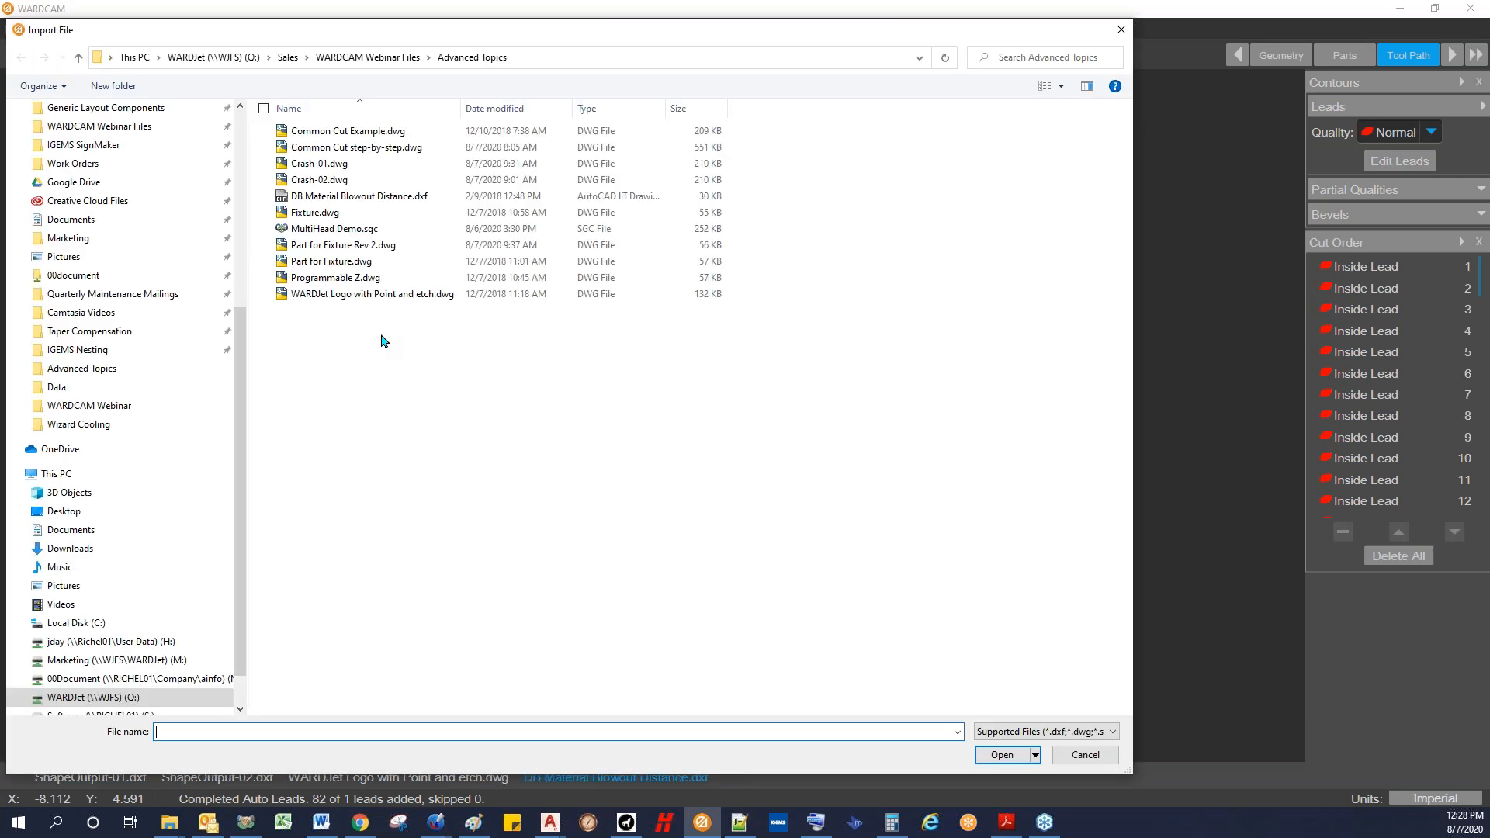
left_click(372, 246)
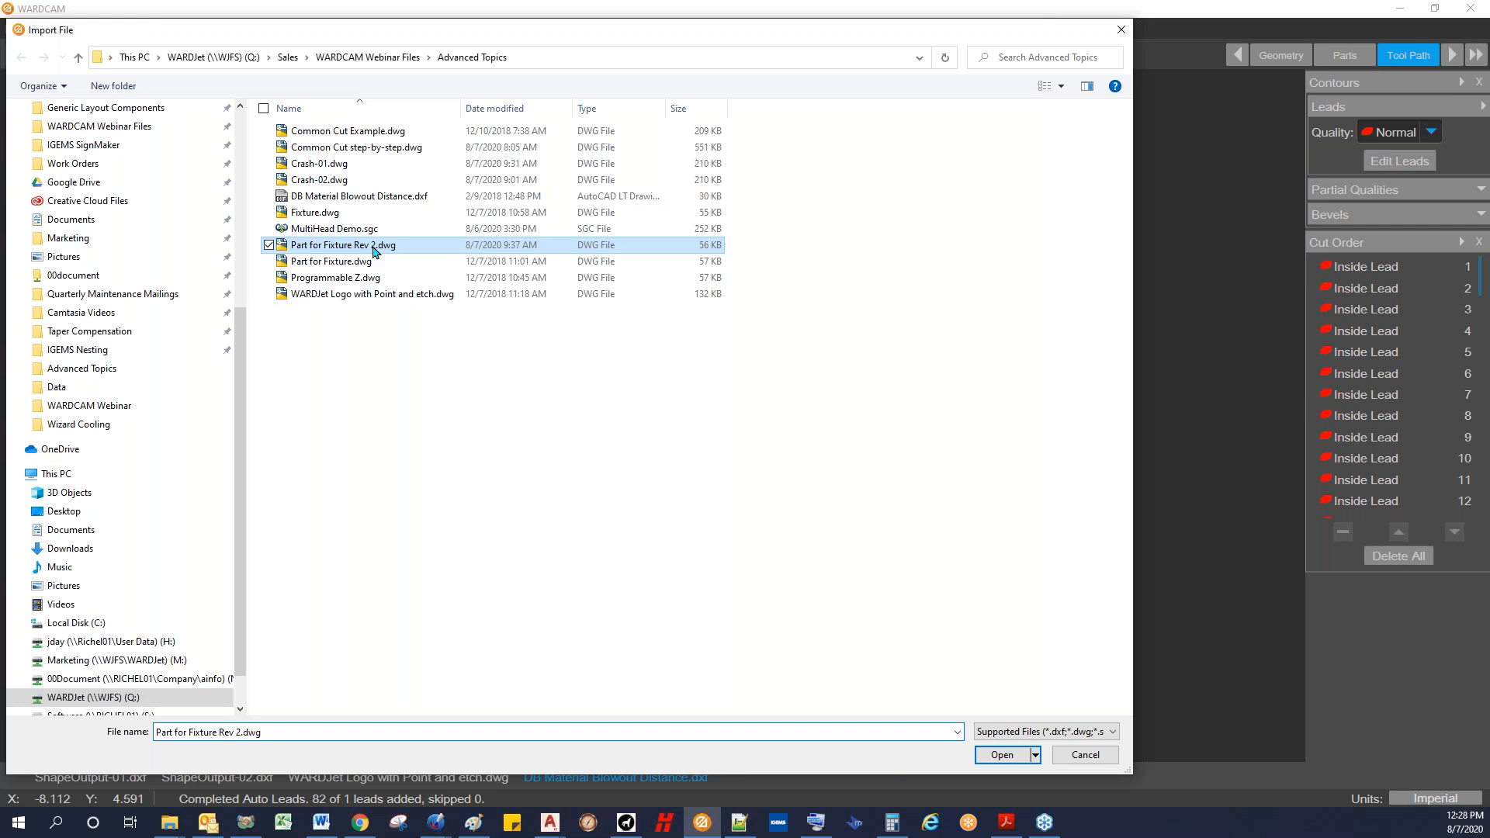
left_click(998, 754)
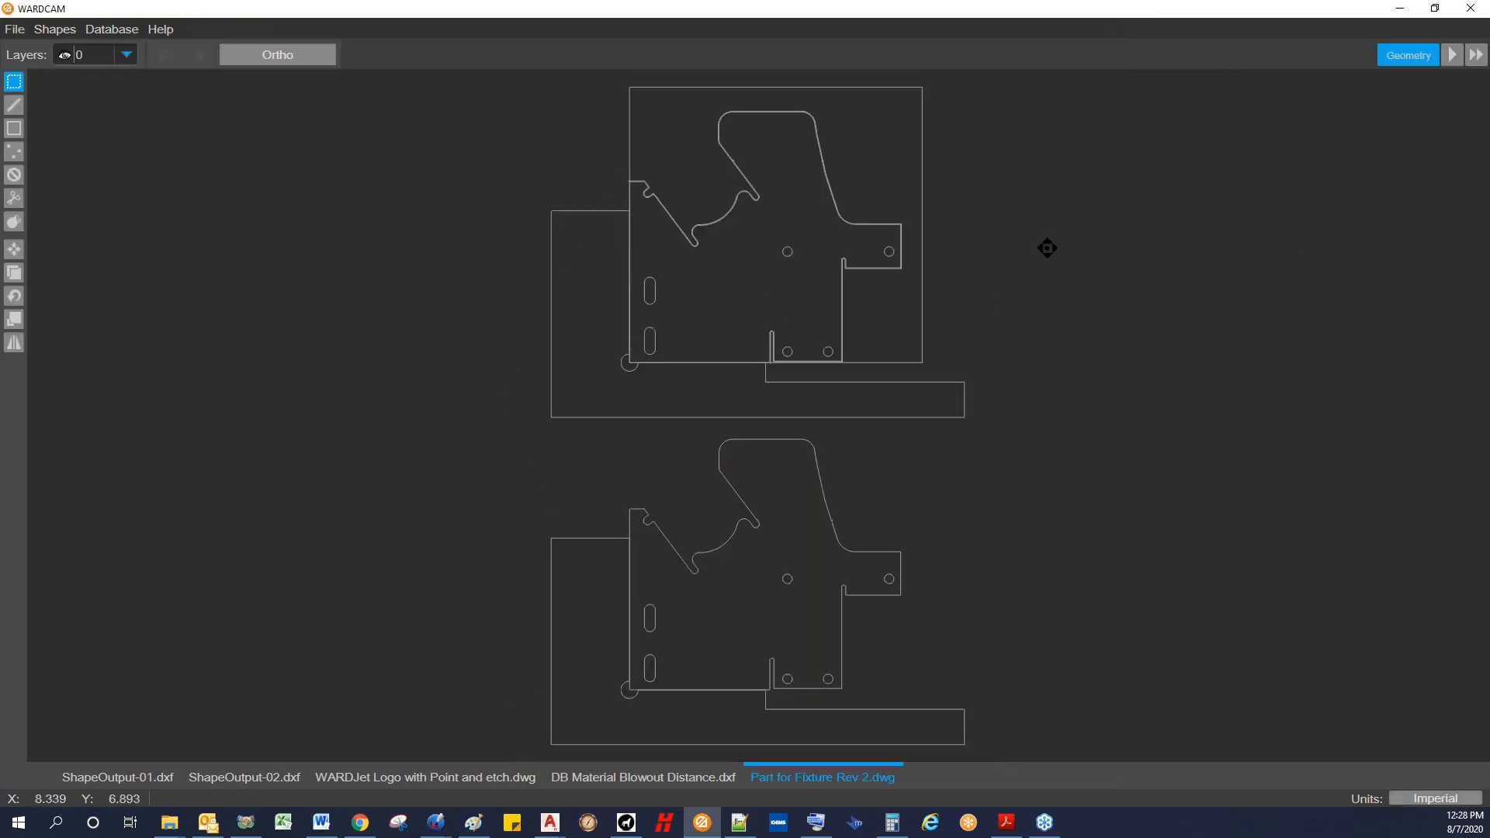
Step: Examine the part outline, the surrounding fixture geometry, and the offset line at the notch near the sheet's left edge
middle_click_drag(1049, 244, 997, 342)
scroll(708, 407, "up", 4)
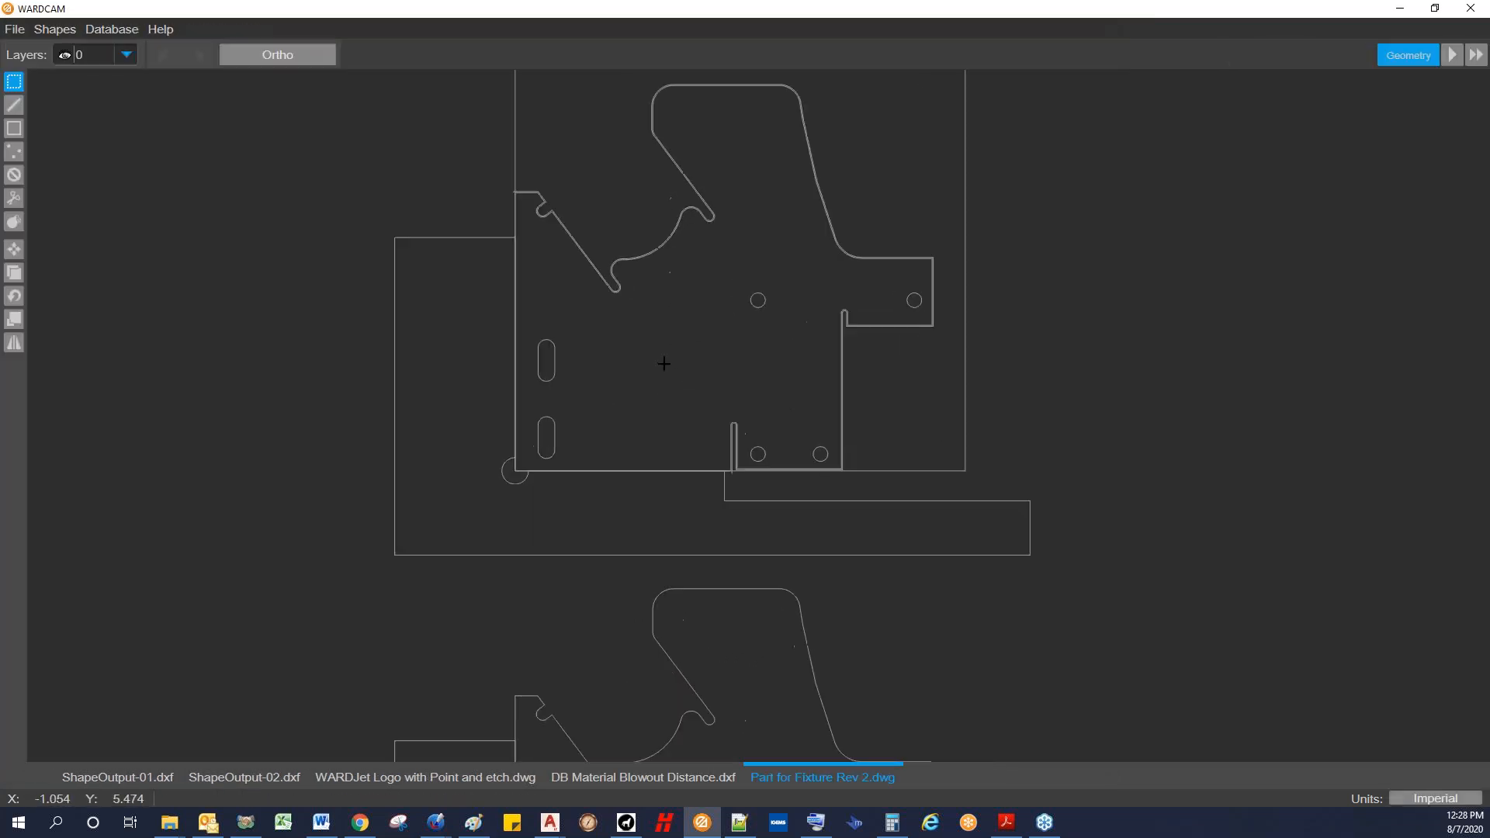
scroll(751, 322, "down", 3)
middle_click_drag(785, 202, 717, 280)
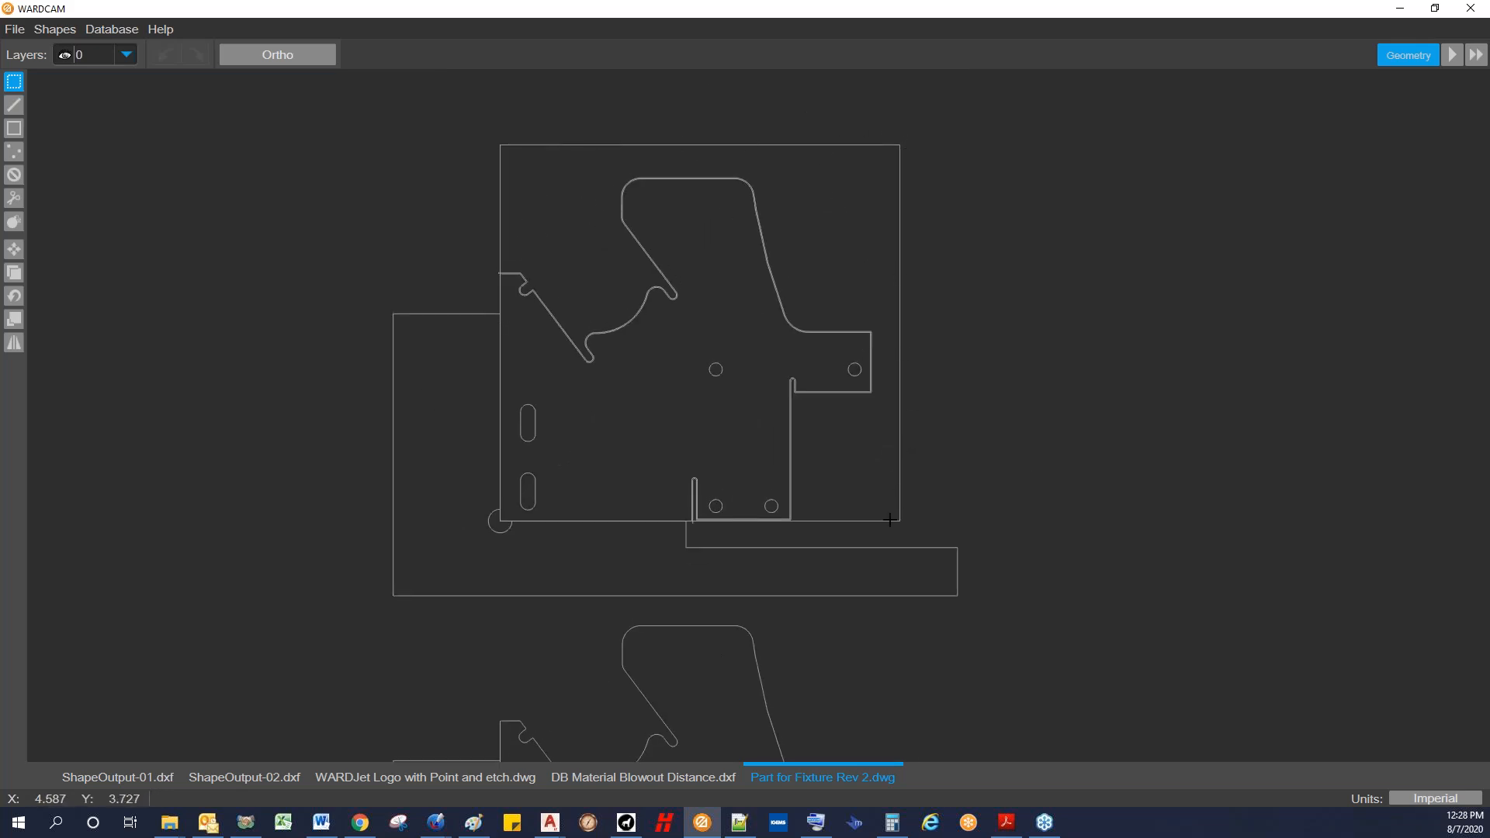
scroll(500, 283, "up", 5)
scroll(512, 259, "down", 4)
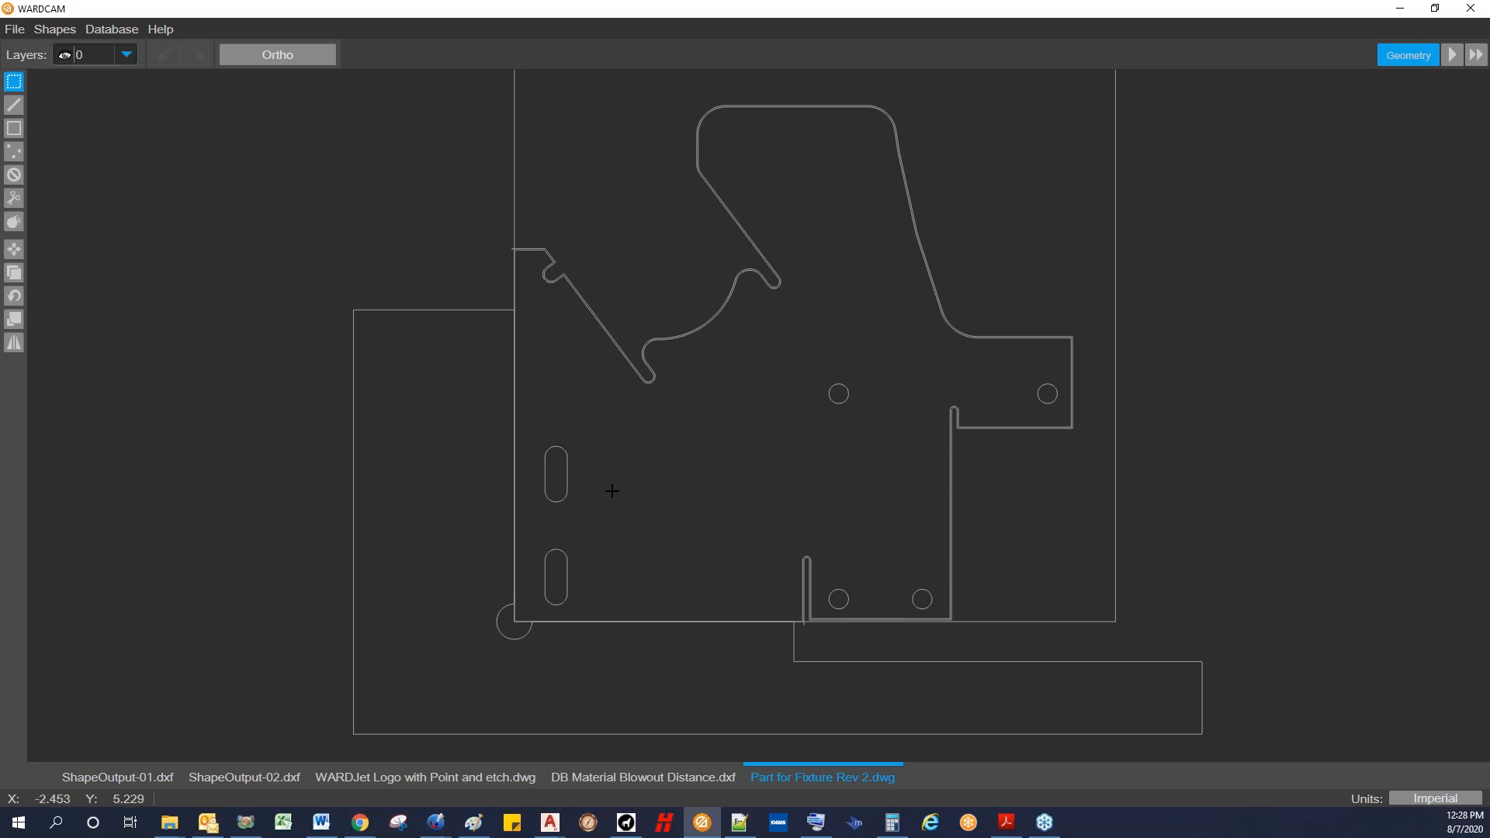
middle_click_drag(613, 491, 554, 487)
scroll(552, 520, "down", 3)
mouse_move(578, 544)
middle_mouse_down()
mouse_move(555, 495)
mouse_move(480, 418)
middle_mouse_up()
middle_click_drag(412, 277, 402, 313)
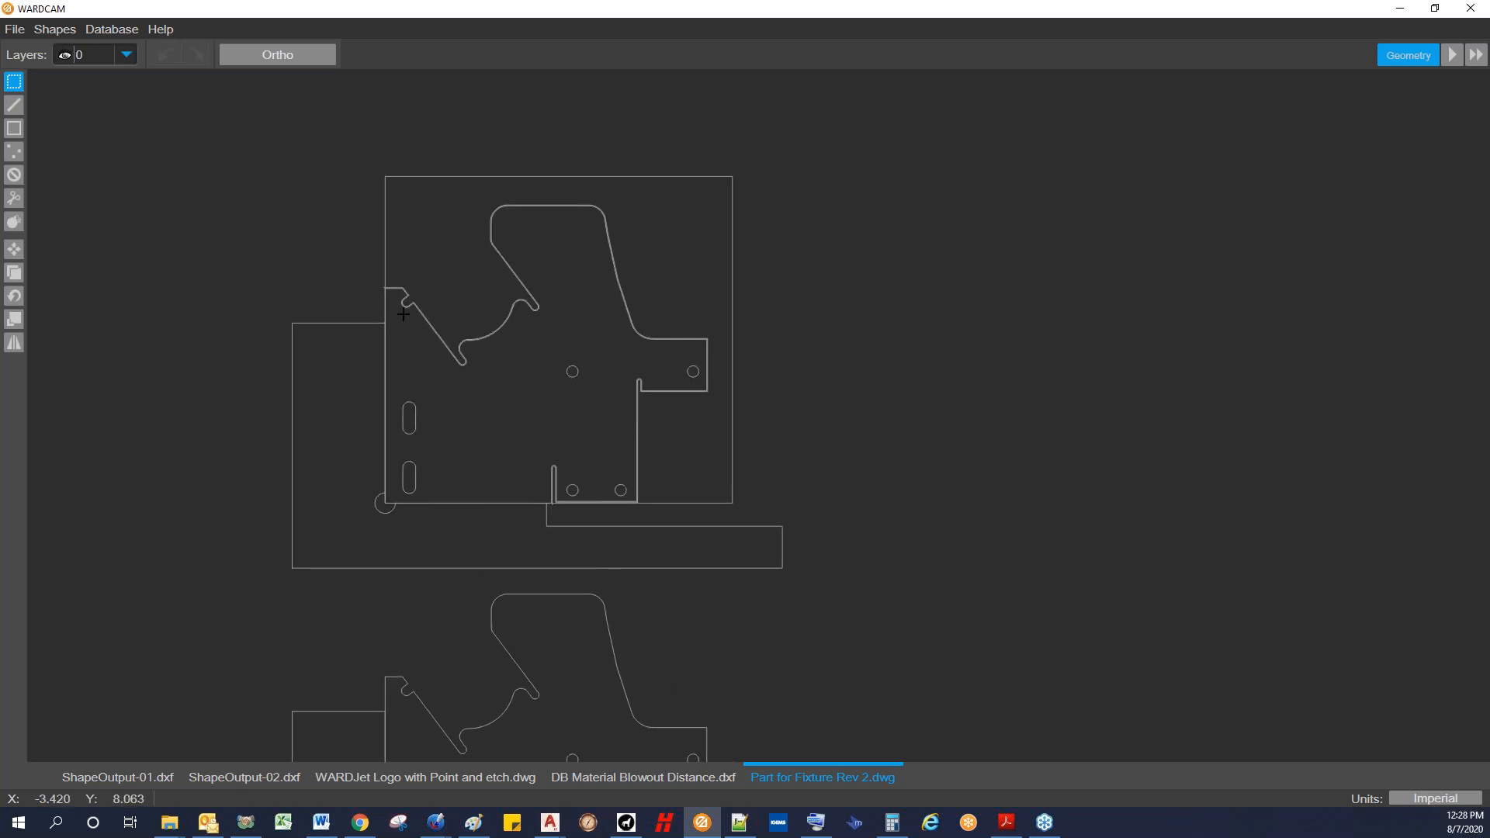
scroll(416, 286, "up", 4)
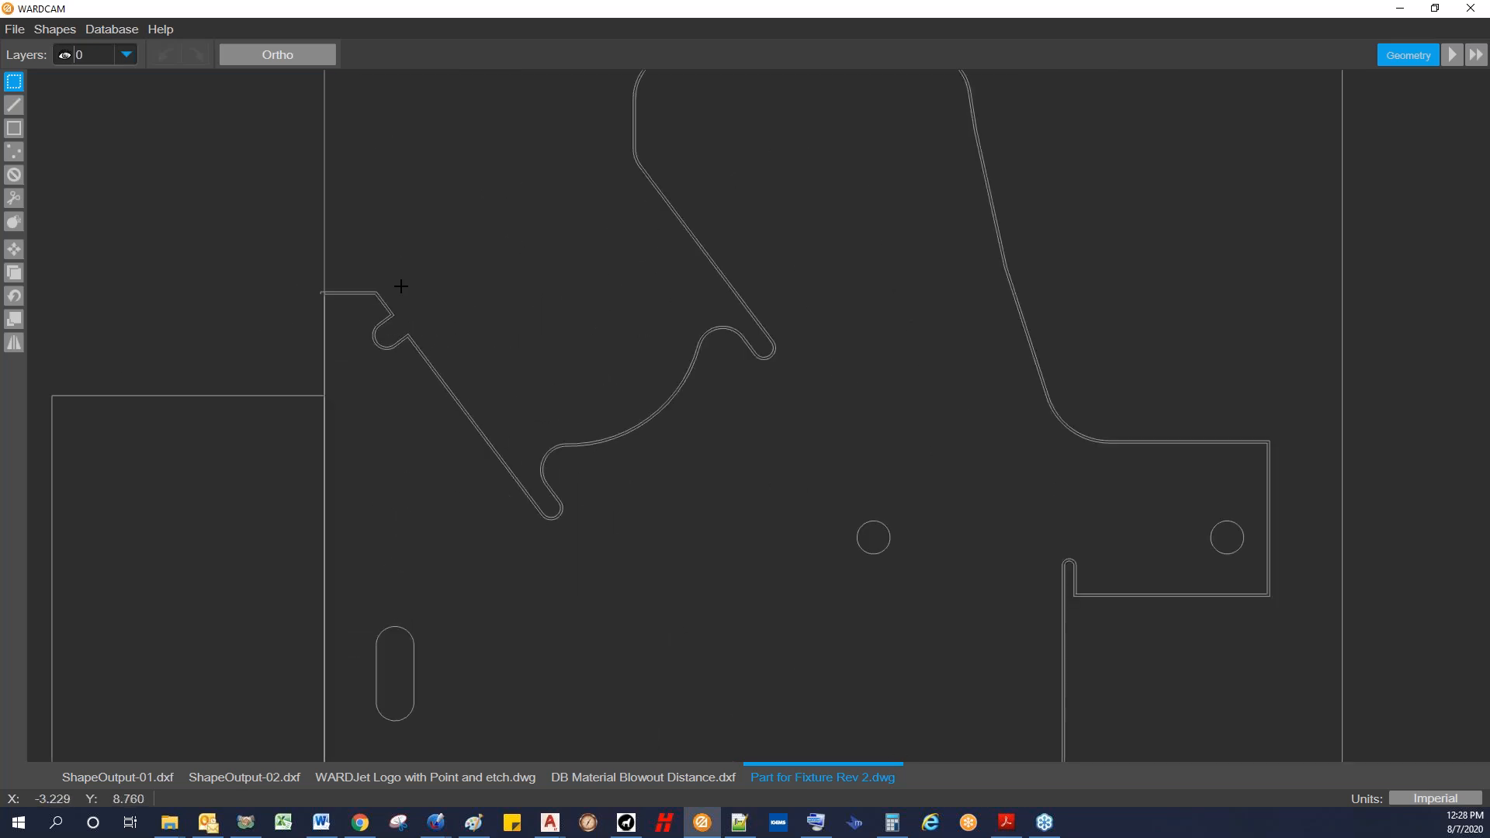
scroll(357, 284, "up", 3)
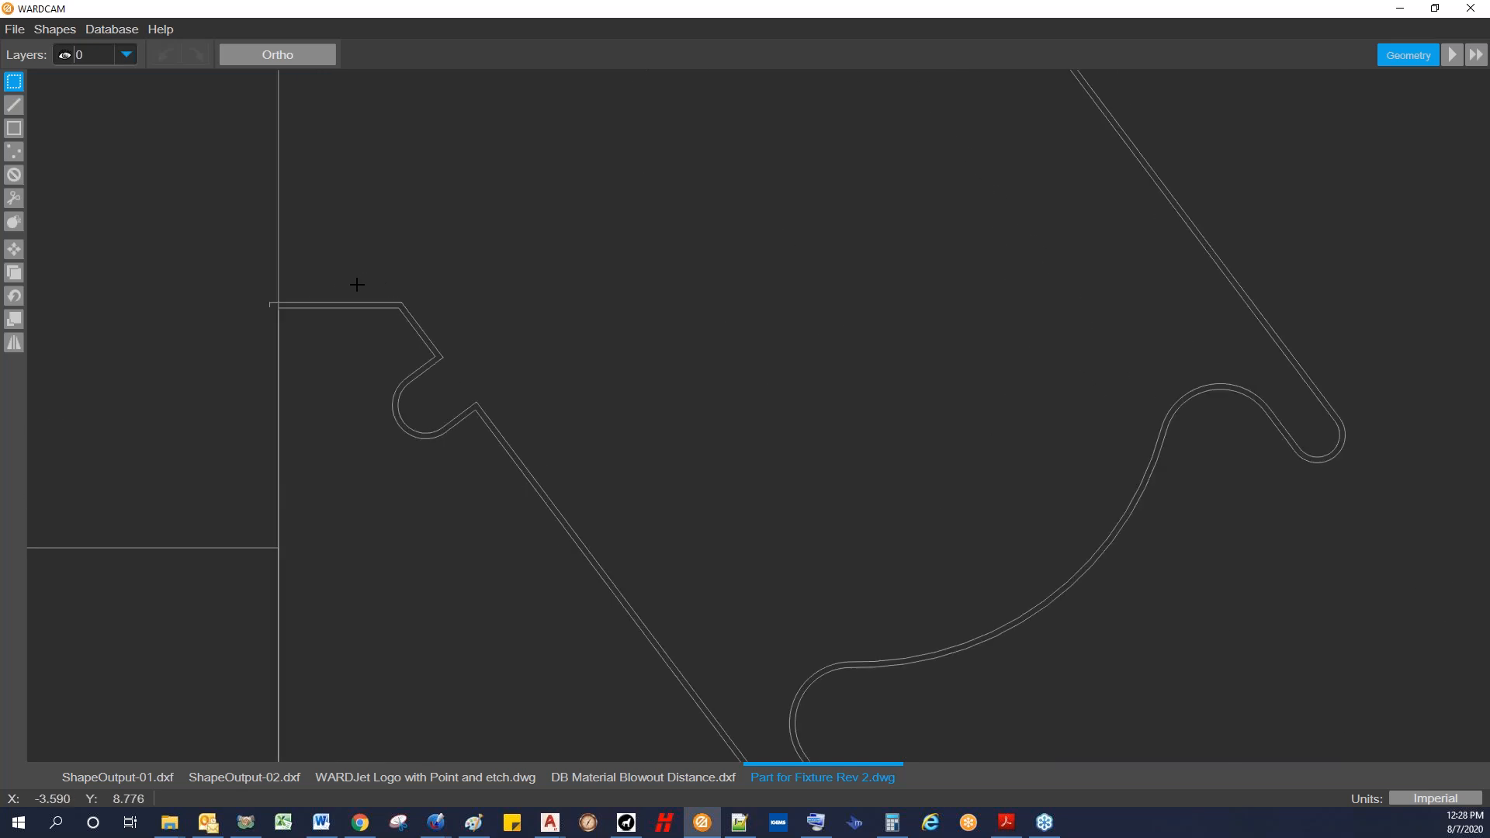
scroll(342, 285, "up", 6)
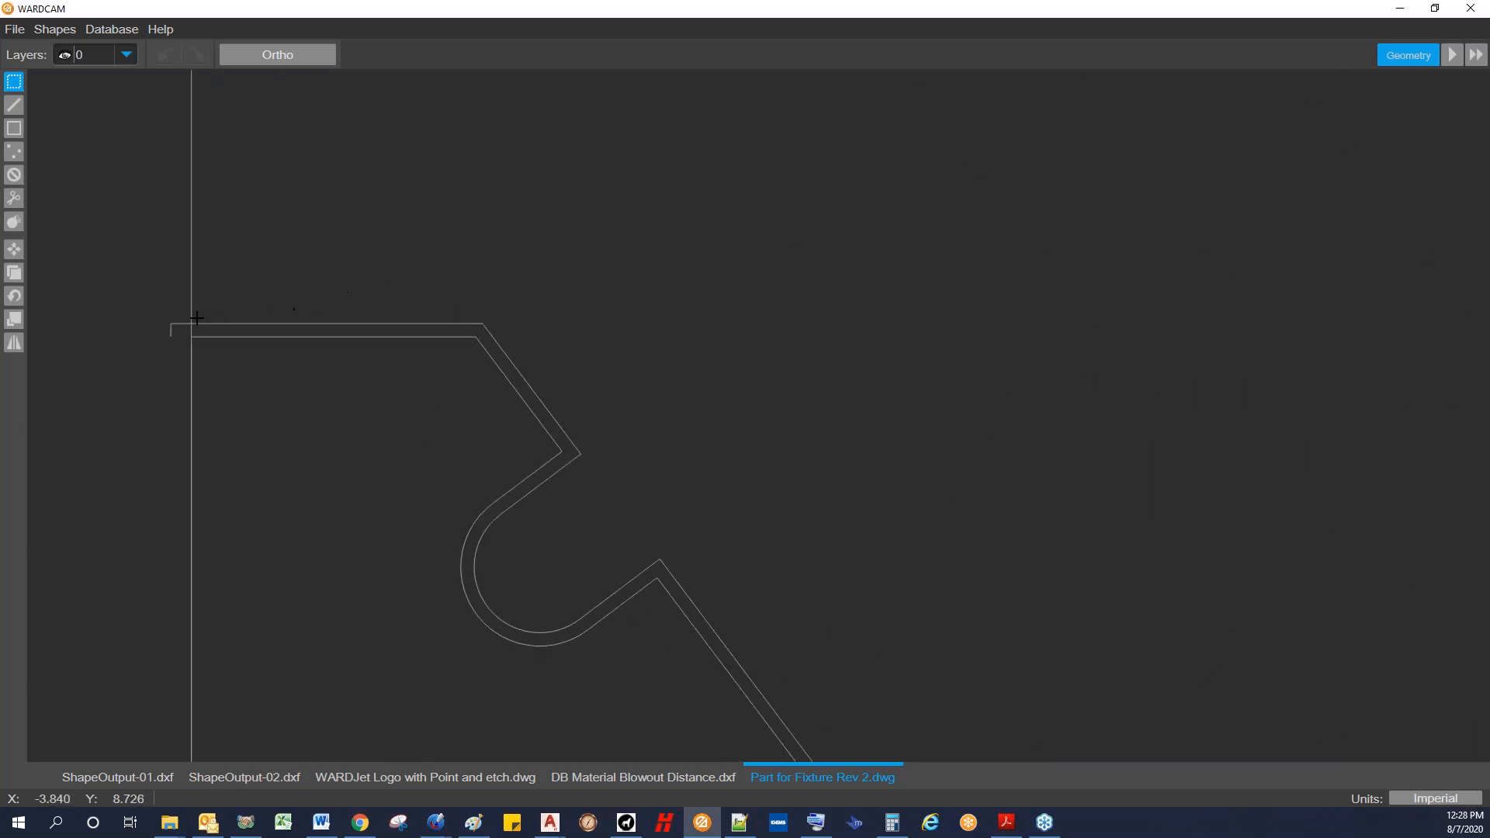
Step: Examine the offset line where it runs past the sheet's edge at the upper notch and at the lower slot
scroll(233, 326, "down", 5)
scroll(386, 336, "up", 3)
scroll(386, 336, "down", 6)
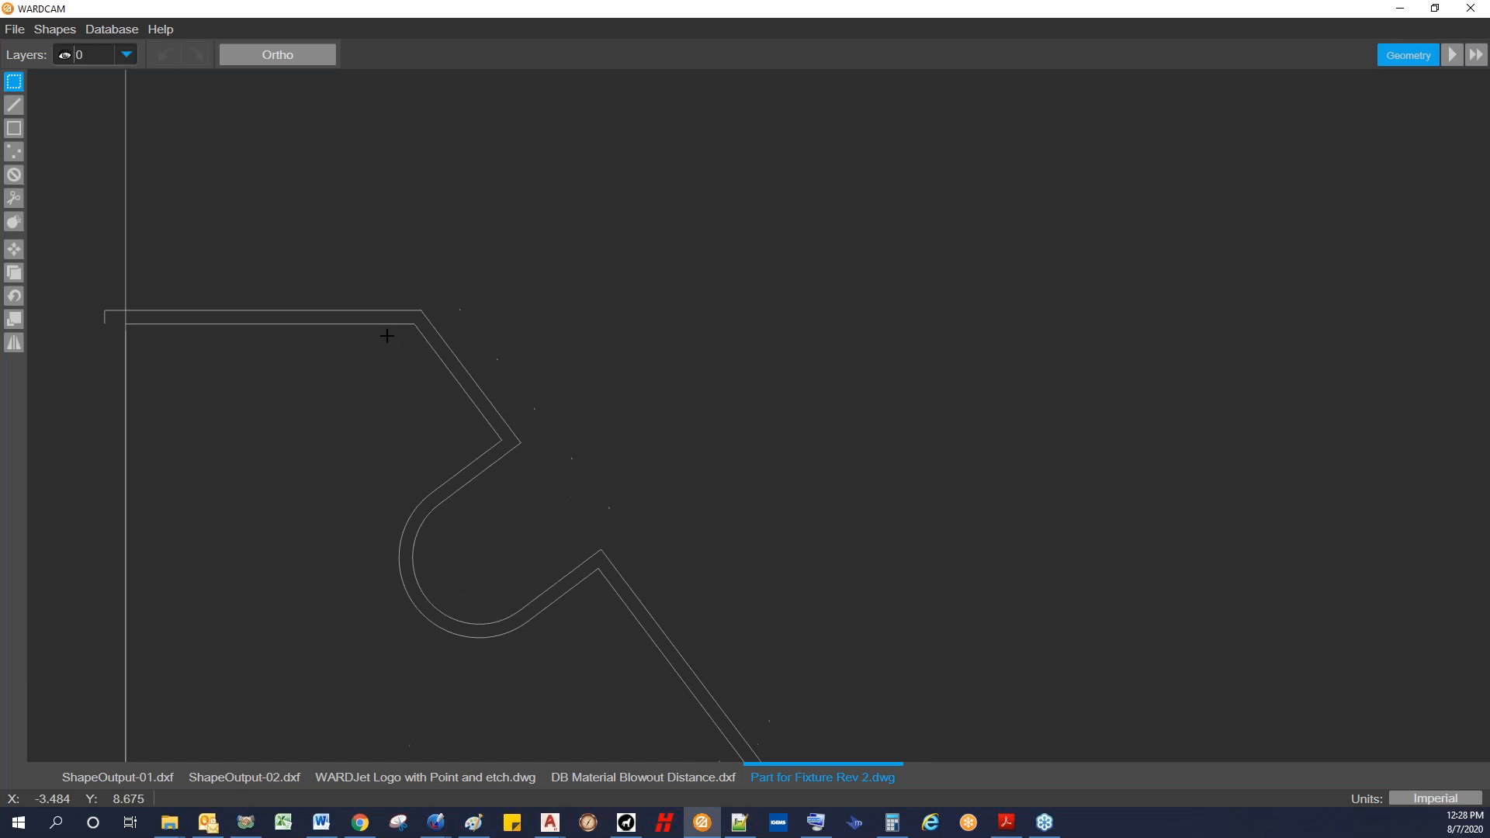
scroll(741, 382, "down", 4)
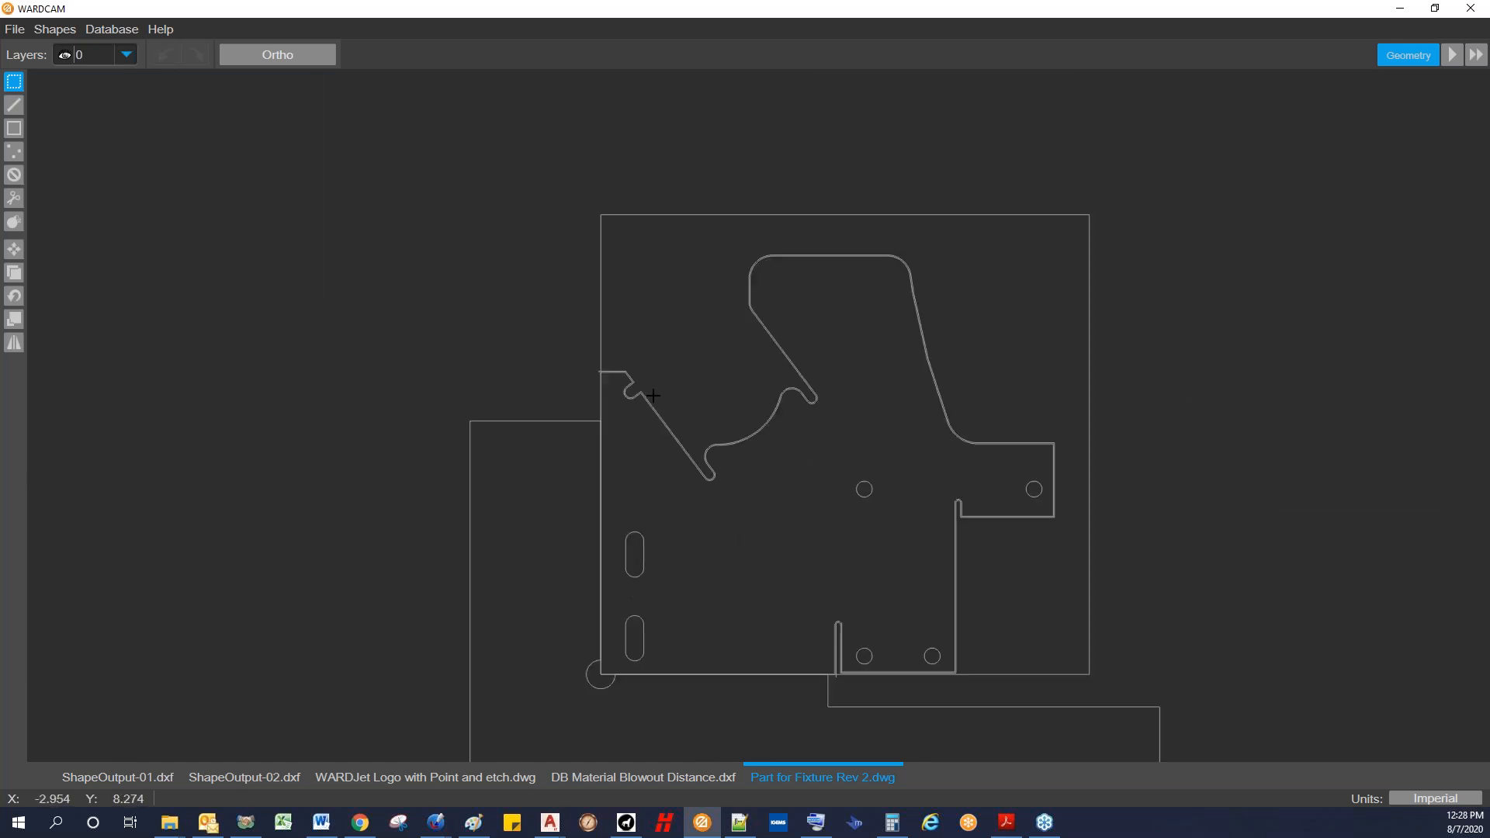
middle_click_drag(653, 395, 529, 338)
scroll(475, 311, "up", 5)
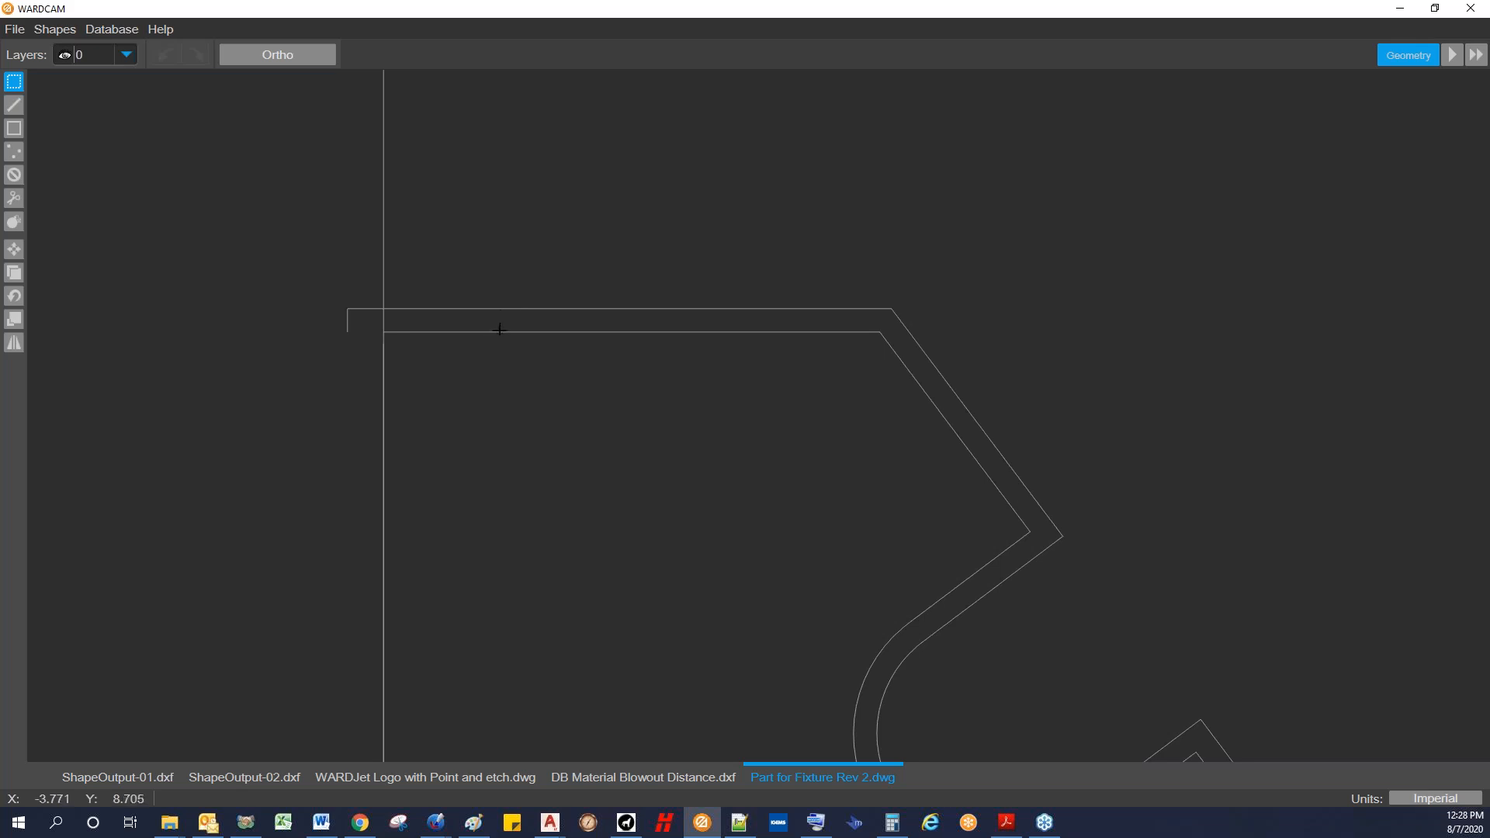
scroll(507, 325, "up", 2)
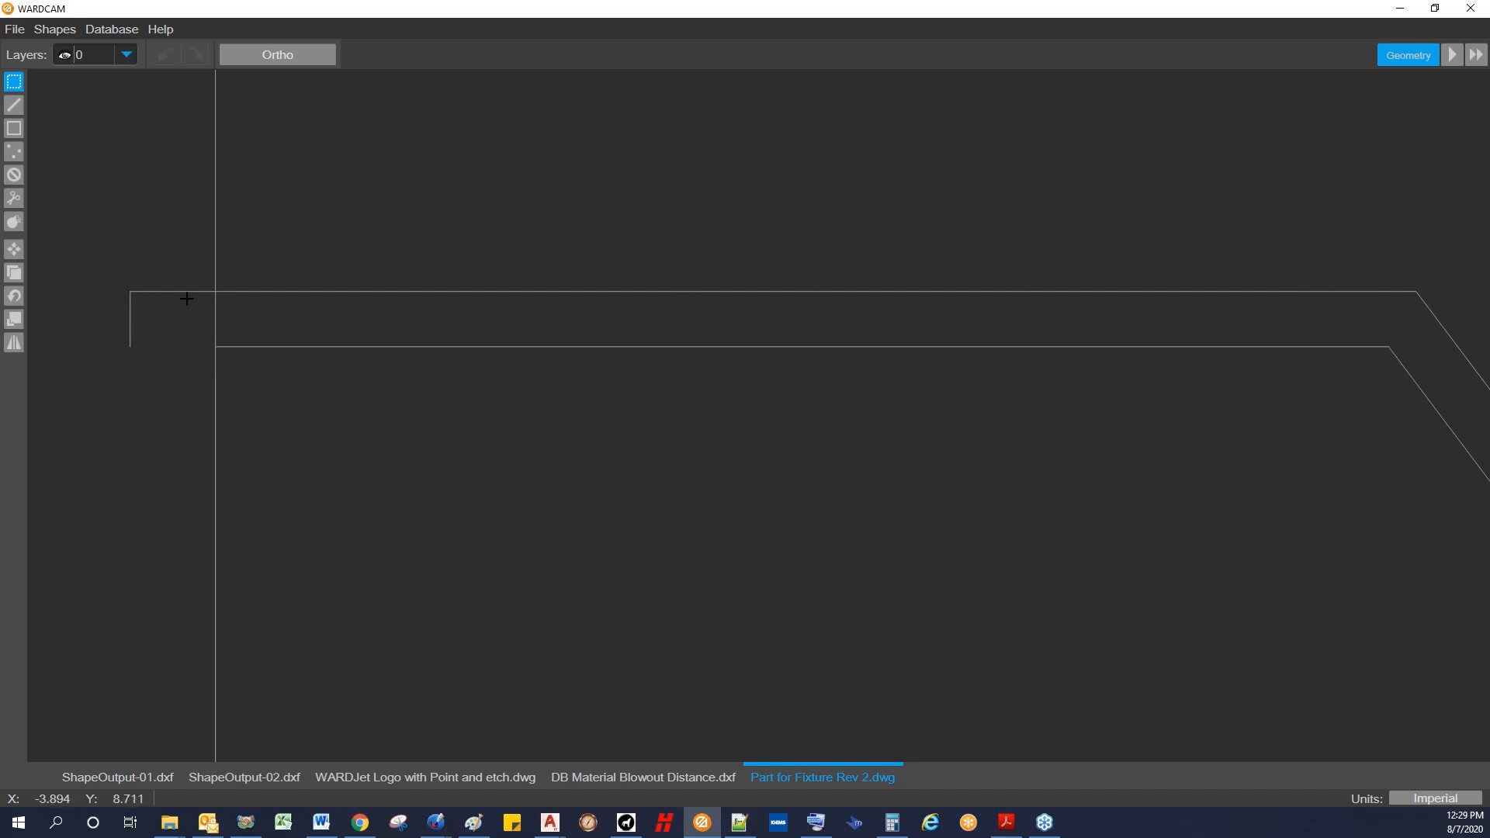
scroll(149, 291, "down", 3)
scroll(619, 381, "down", 8)
middle_click_drag(774, 529, 539, 389)
scroll(985, 405, "down", 3)
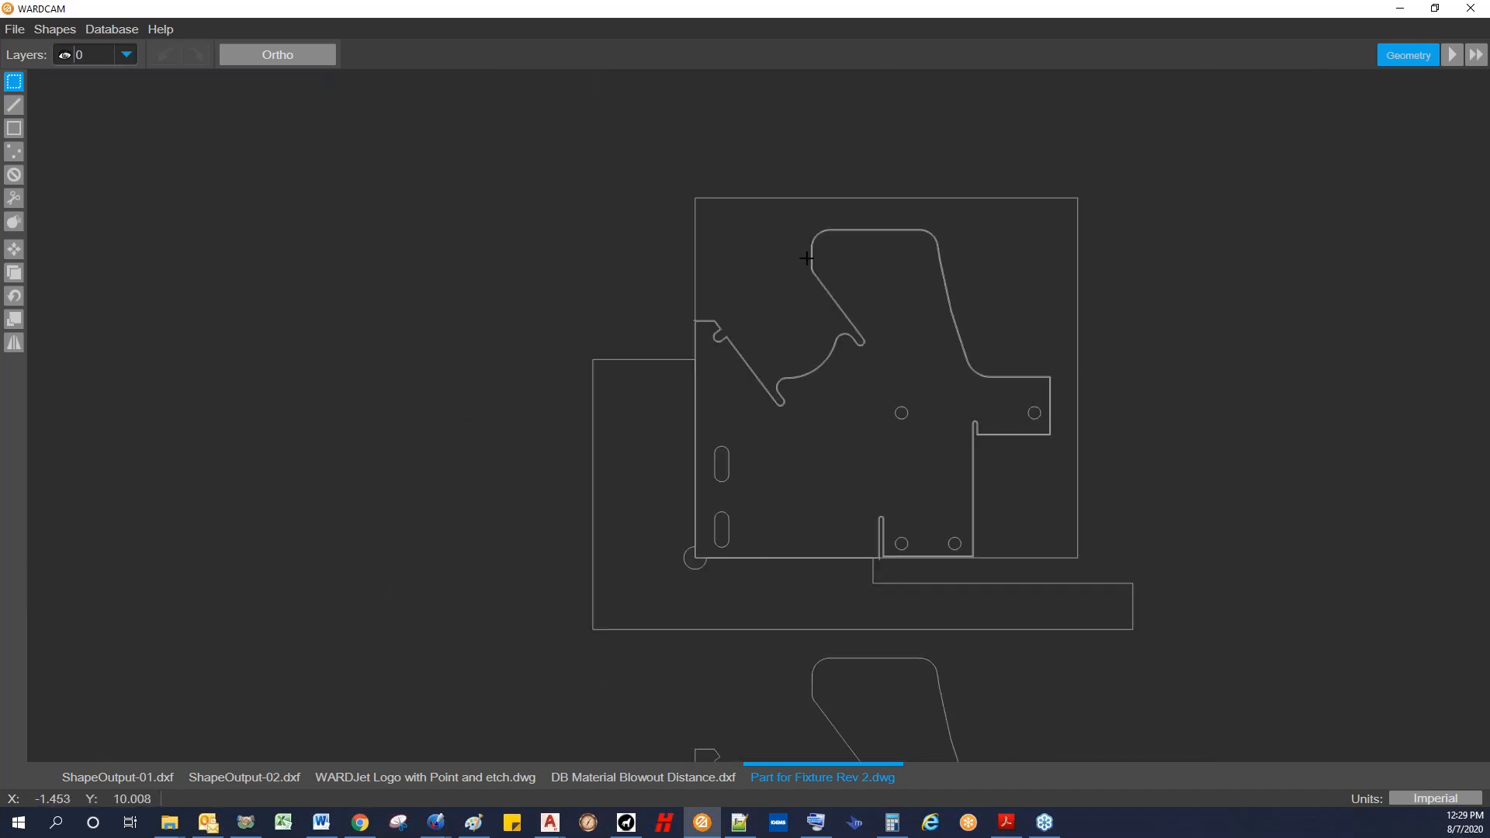
scroll(892, 553, "up", 10)
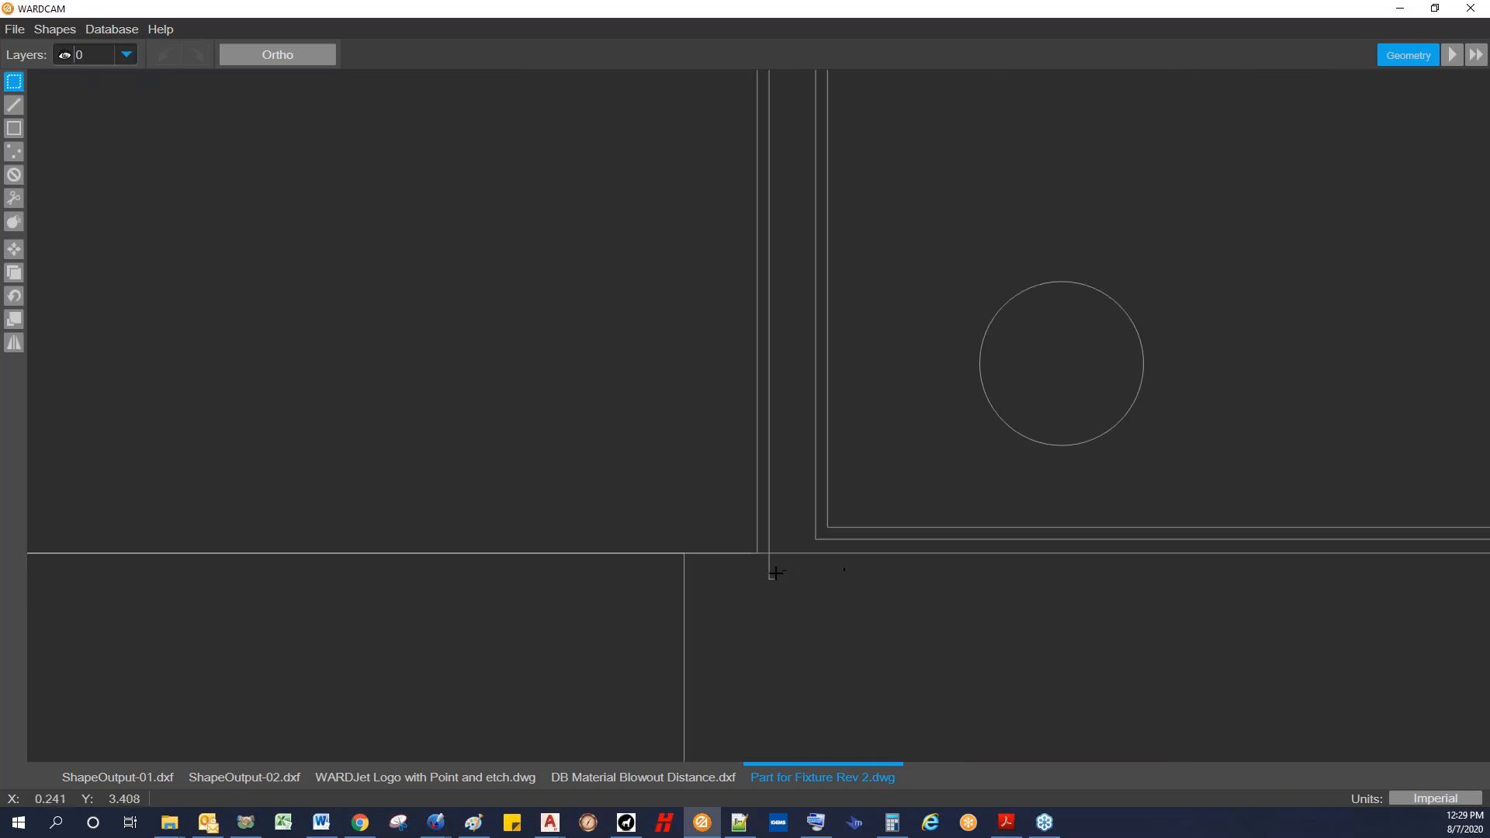
scroll(772, 578, "down", 10)
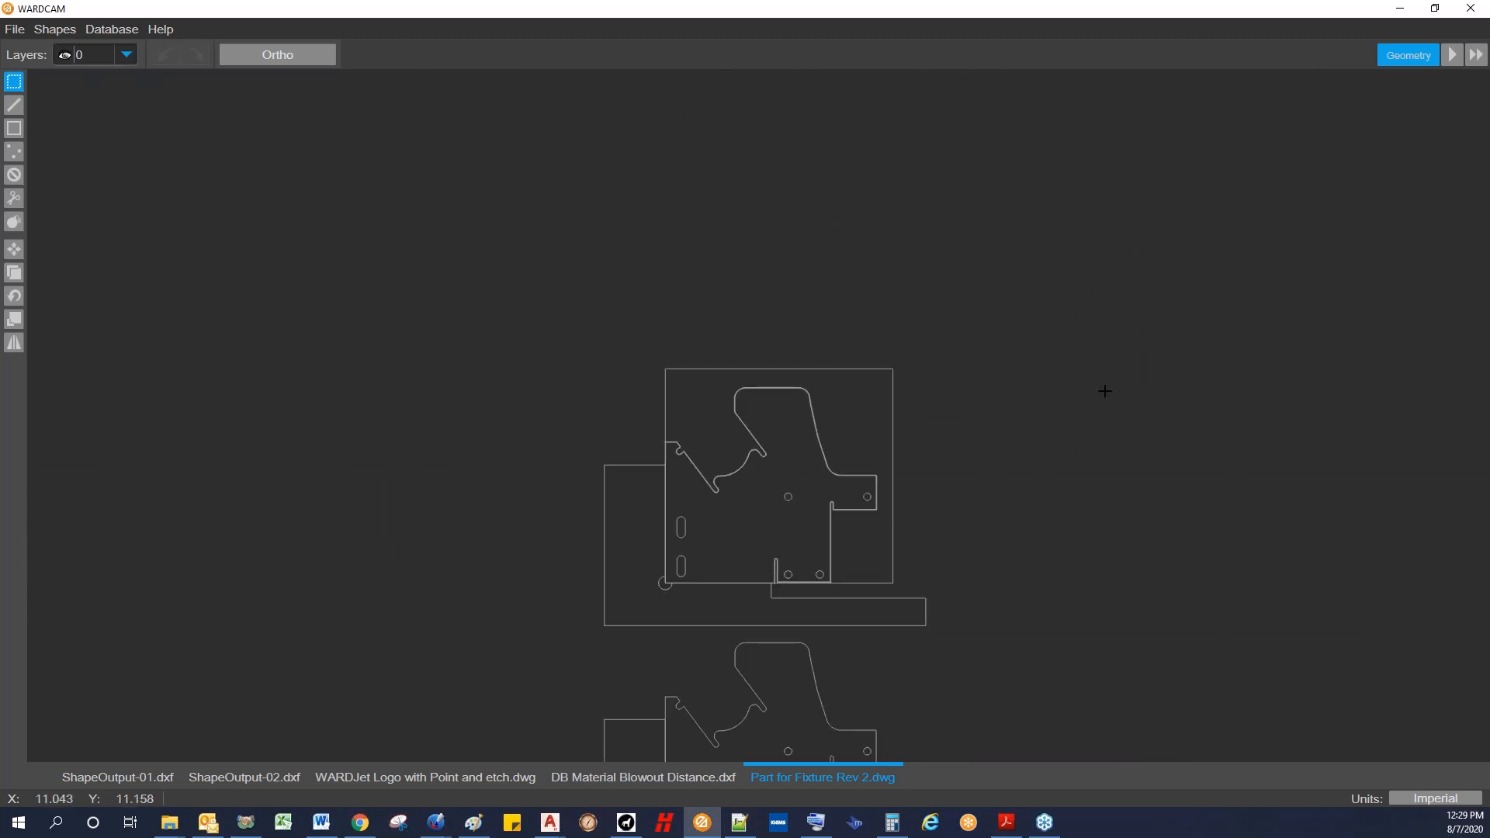
Step: Apply Normal-quality open contour cutting to the upper part's offset outline, starting at the notch end outside the sheet
left_click(1451, 55)
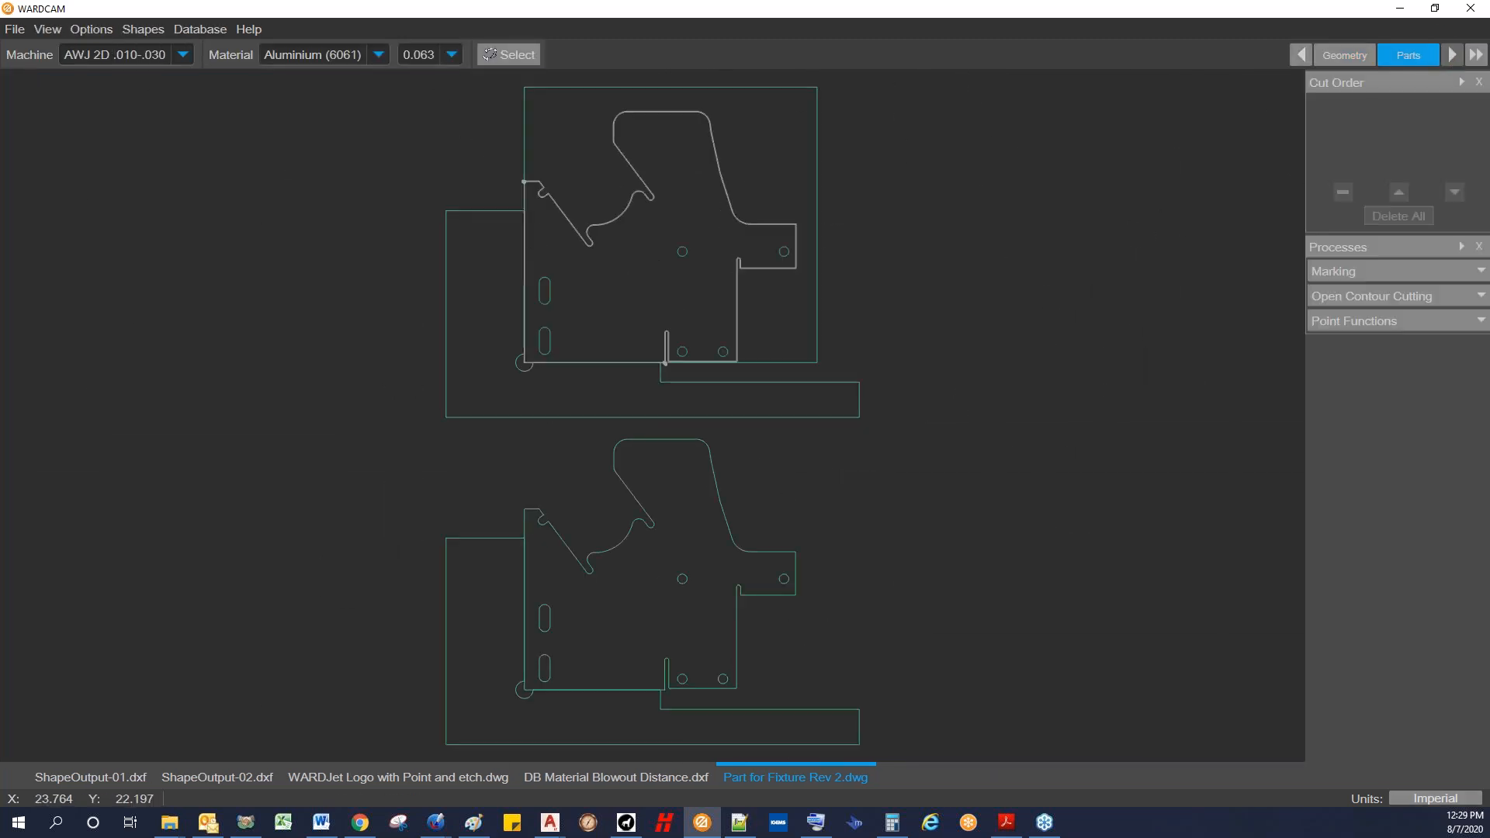
left_click(1479, 297)
left_click(524, 181)
scroll(488, 186, "up", 6)
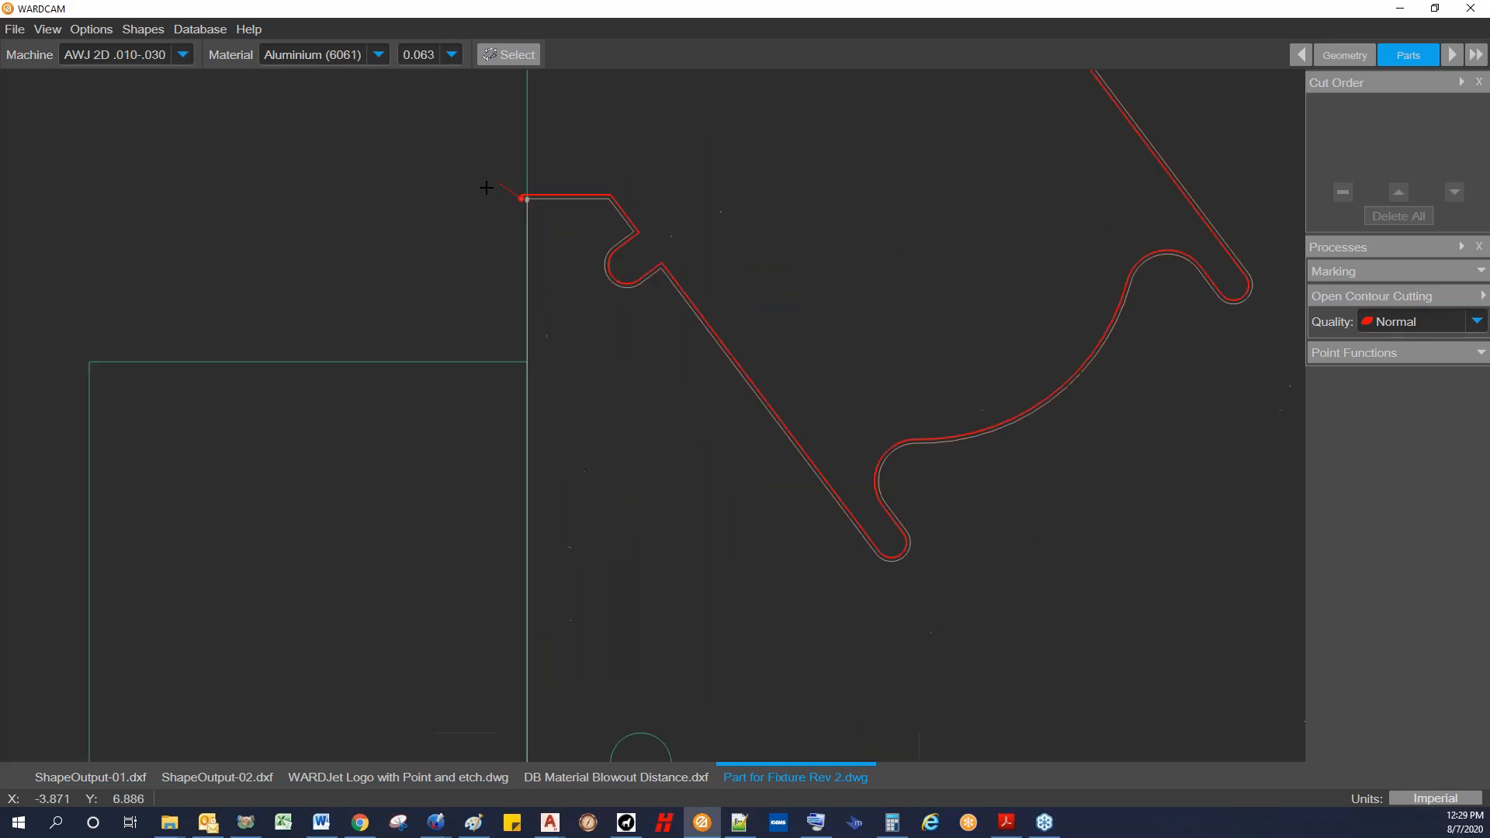
left_click(460, 229)
scroll(460, 228, "down", 5)
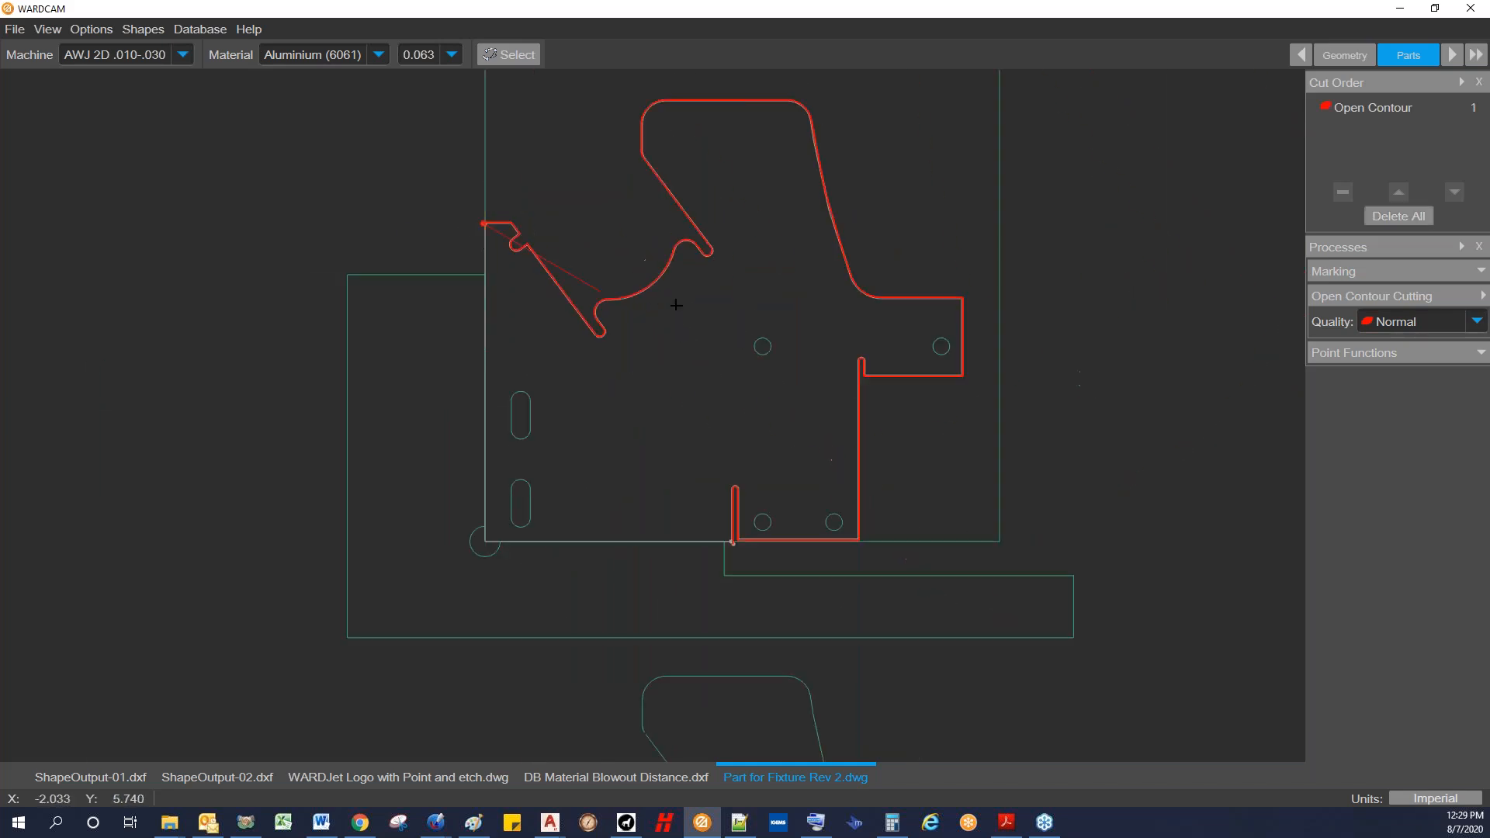
scroll(775, 564, "up", 5)
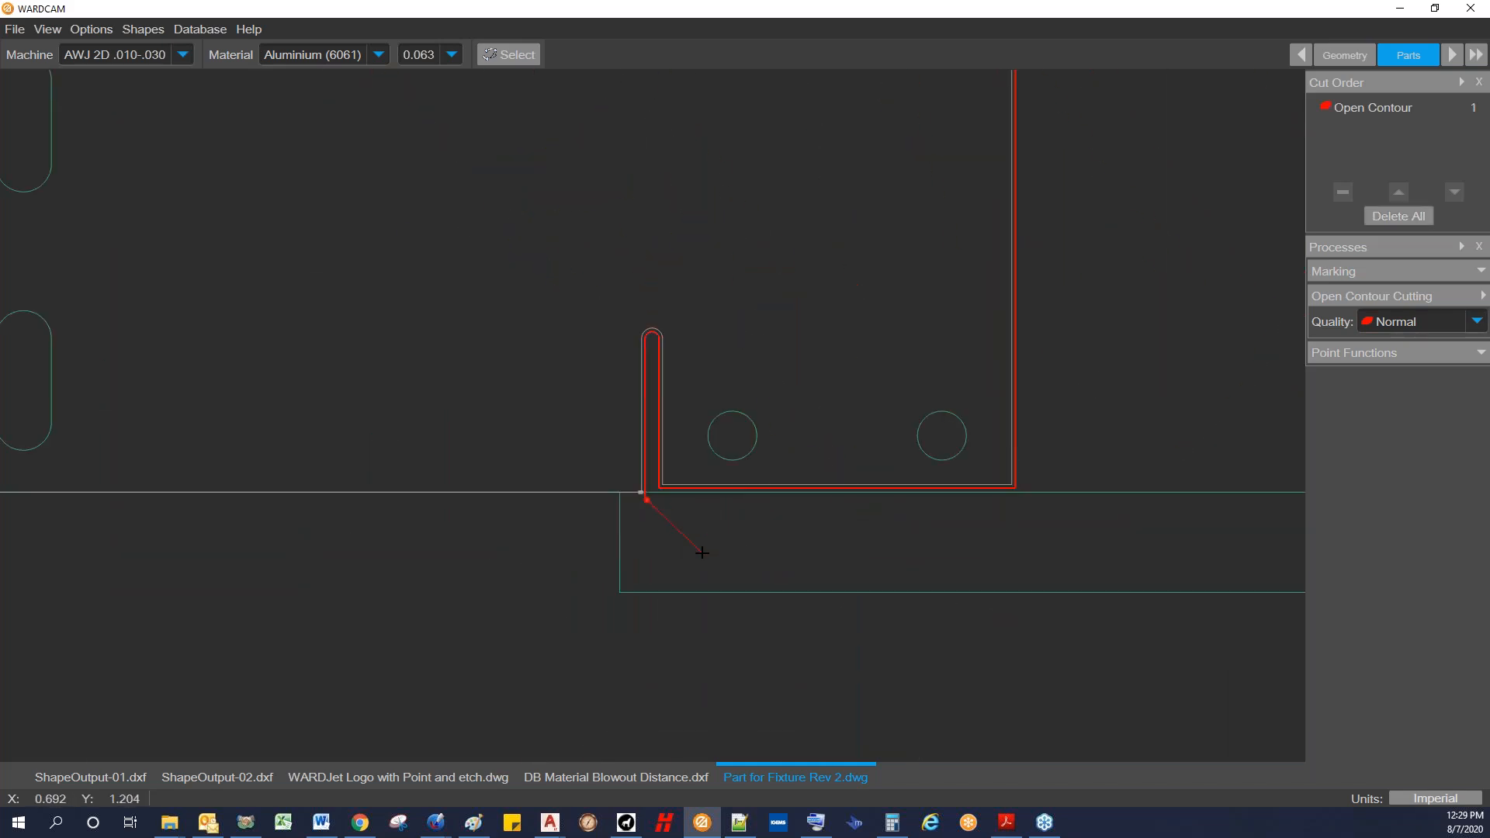
left_click(1480, 298)
scroll(931, 320, "down", 3)
scroll(931, 321, "down", 3)
Step: Add automatic Normal-quality inside leads to the holes and slots of the upper part by window selection
left_click(1449, 58)
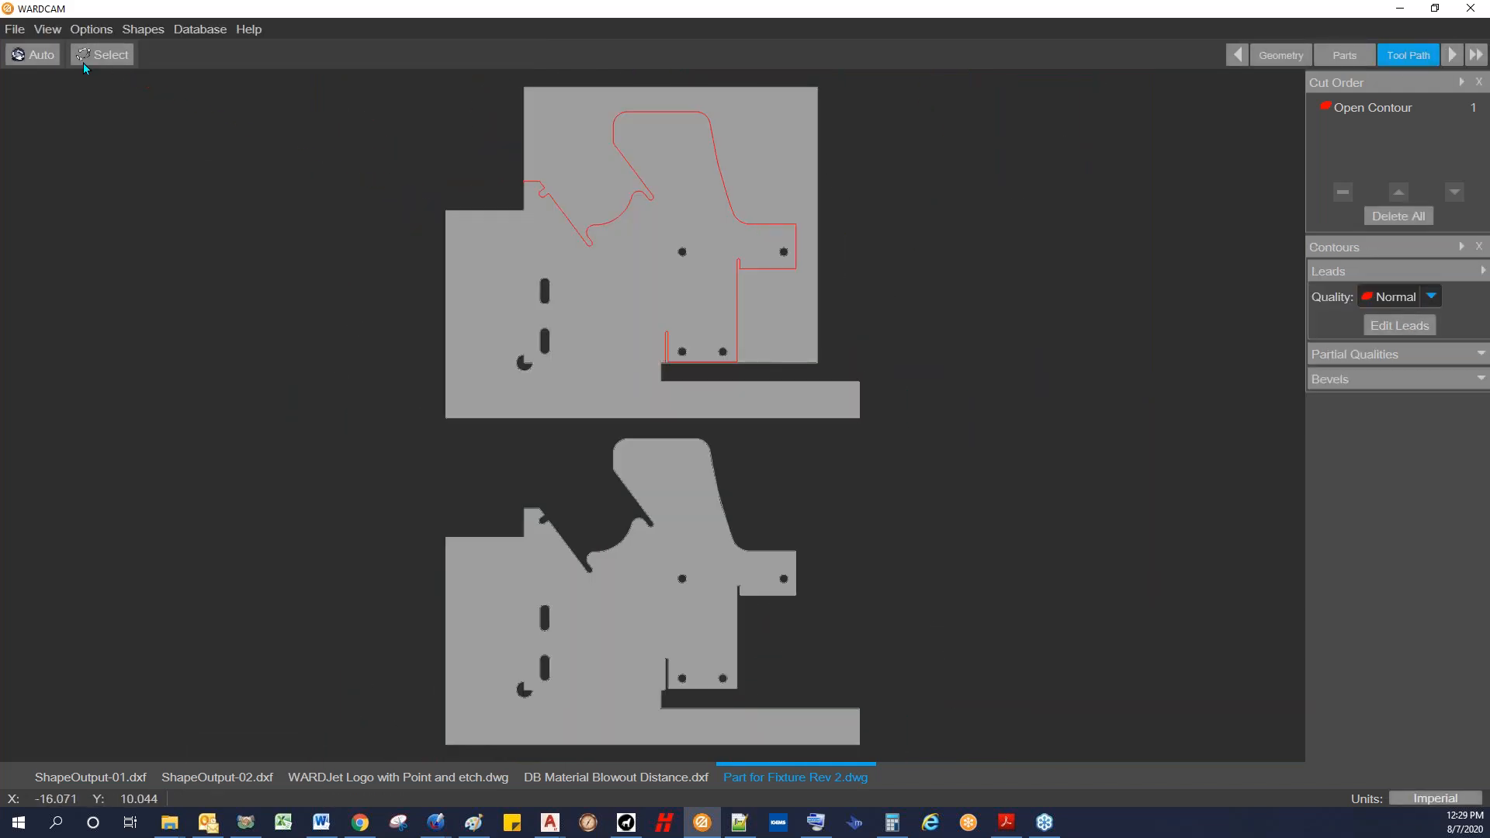
left_click(101, 54)
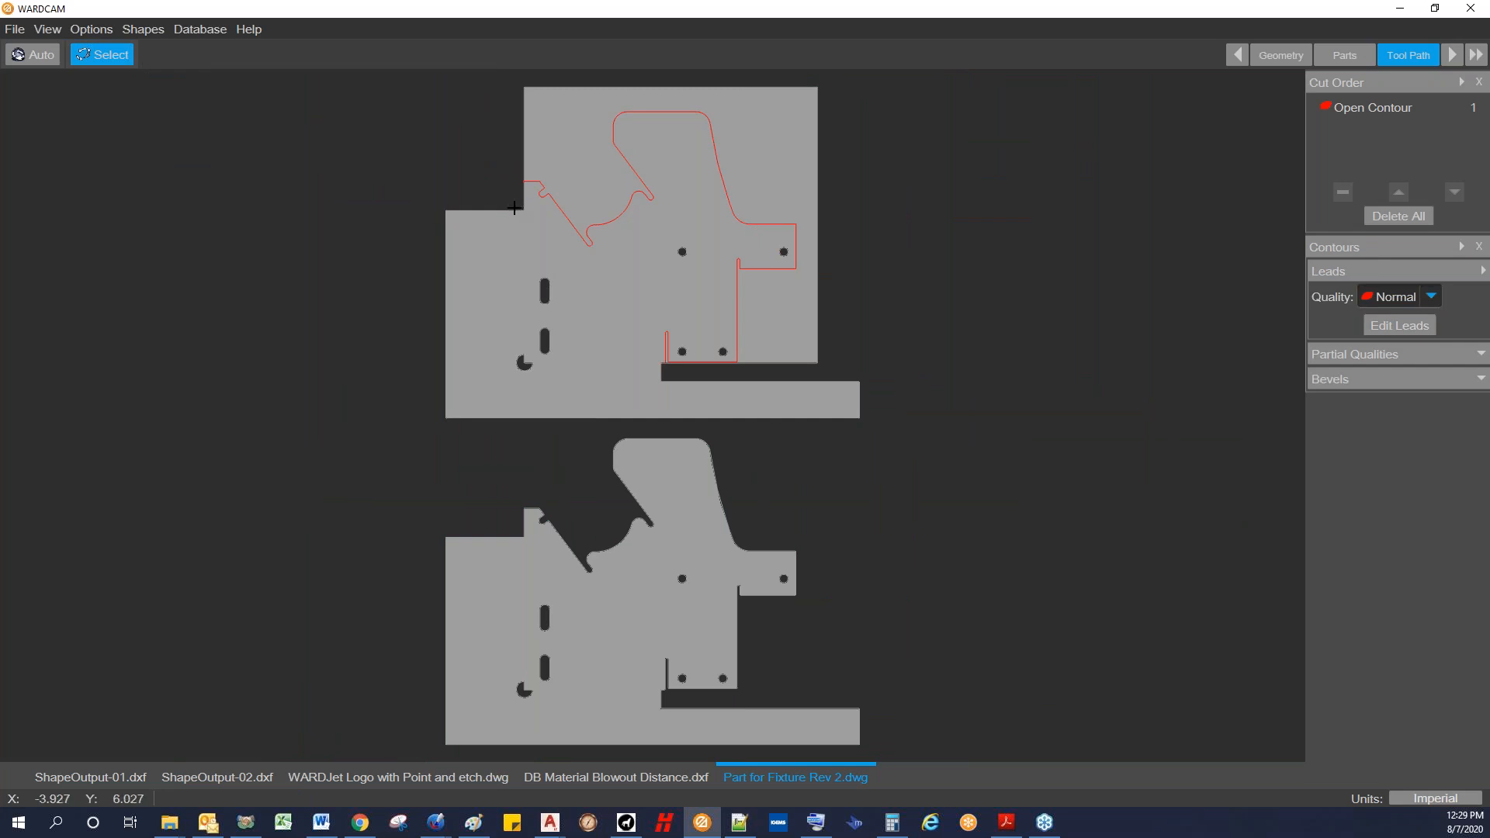
left_click_drag(512, 200, 833, 394)
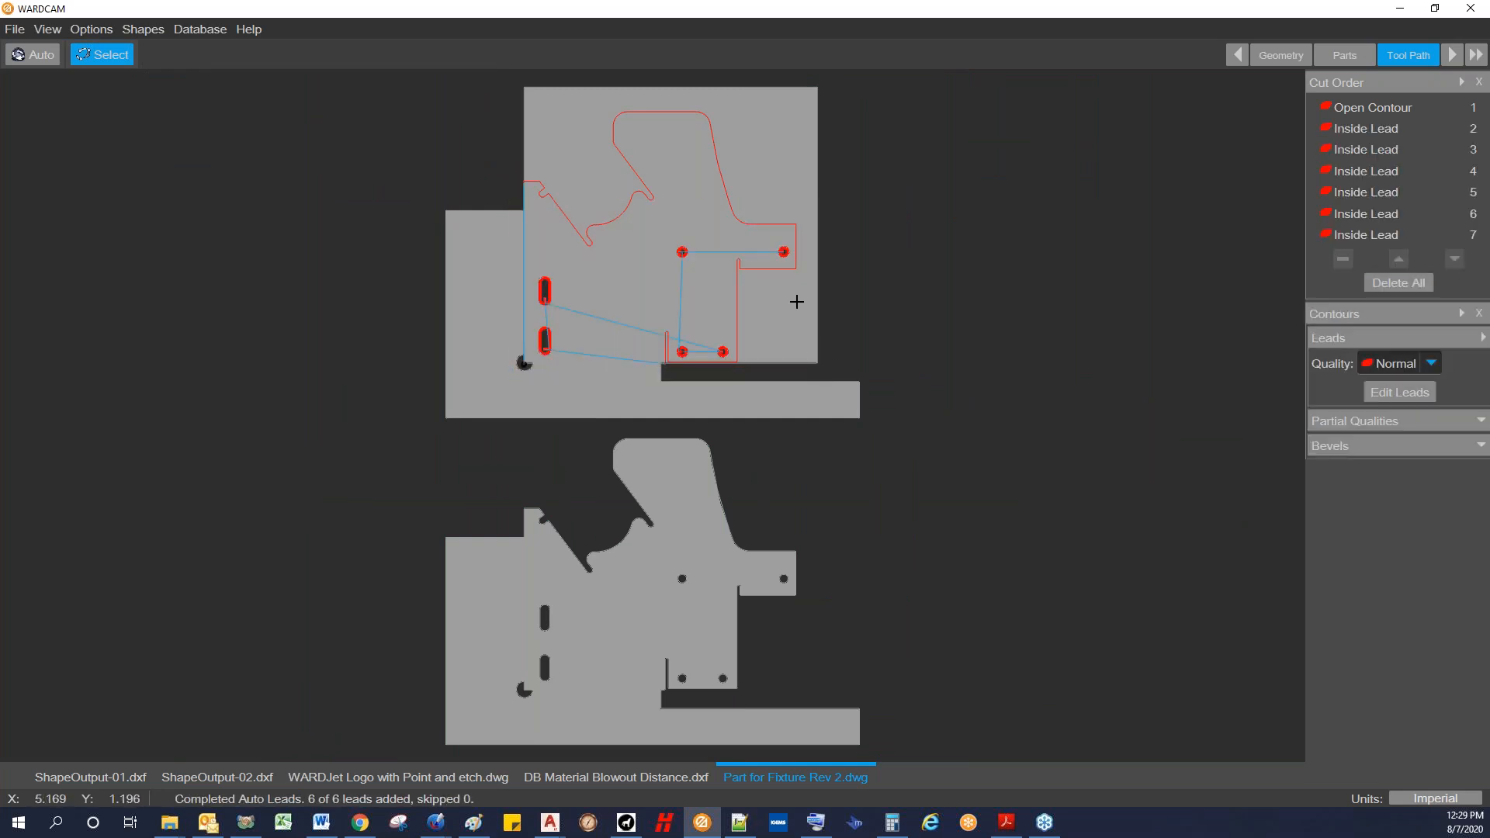
Step: Move the open contour to the end of the cut order and check the first two inside leads
left_click(1317, 106)
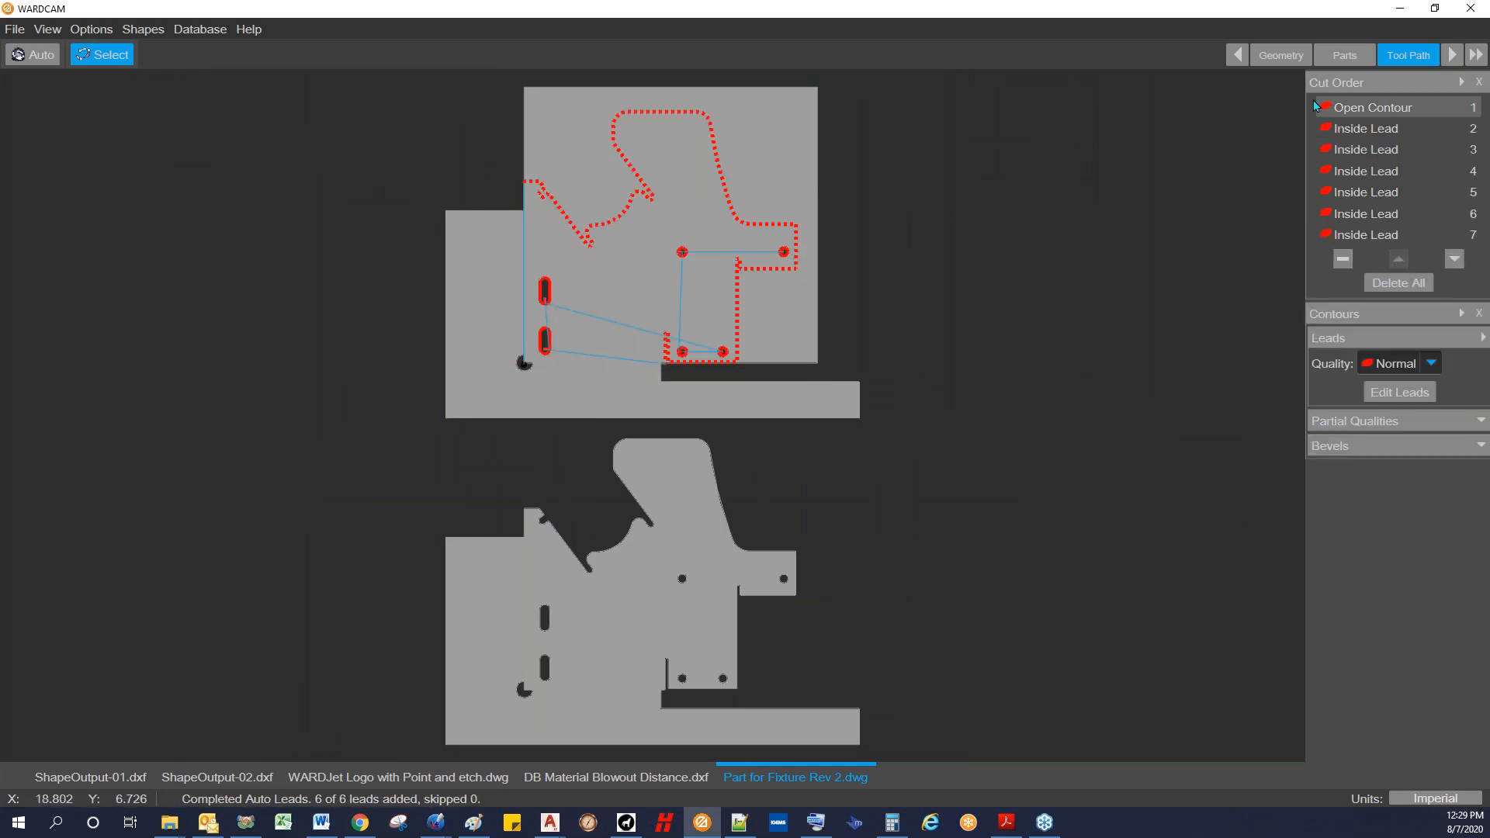
left_click(1454, 258)
left_click(1454, 258)
left_click(1454, 258)
left_click(1454, 258)
left_click(1454, 258)
left_click(1454, 259)
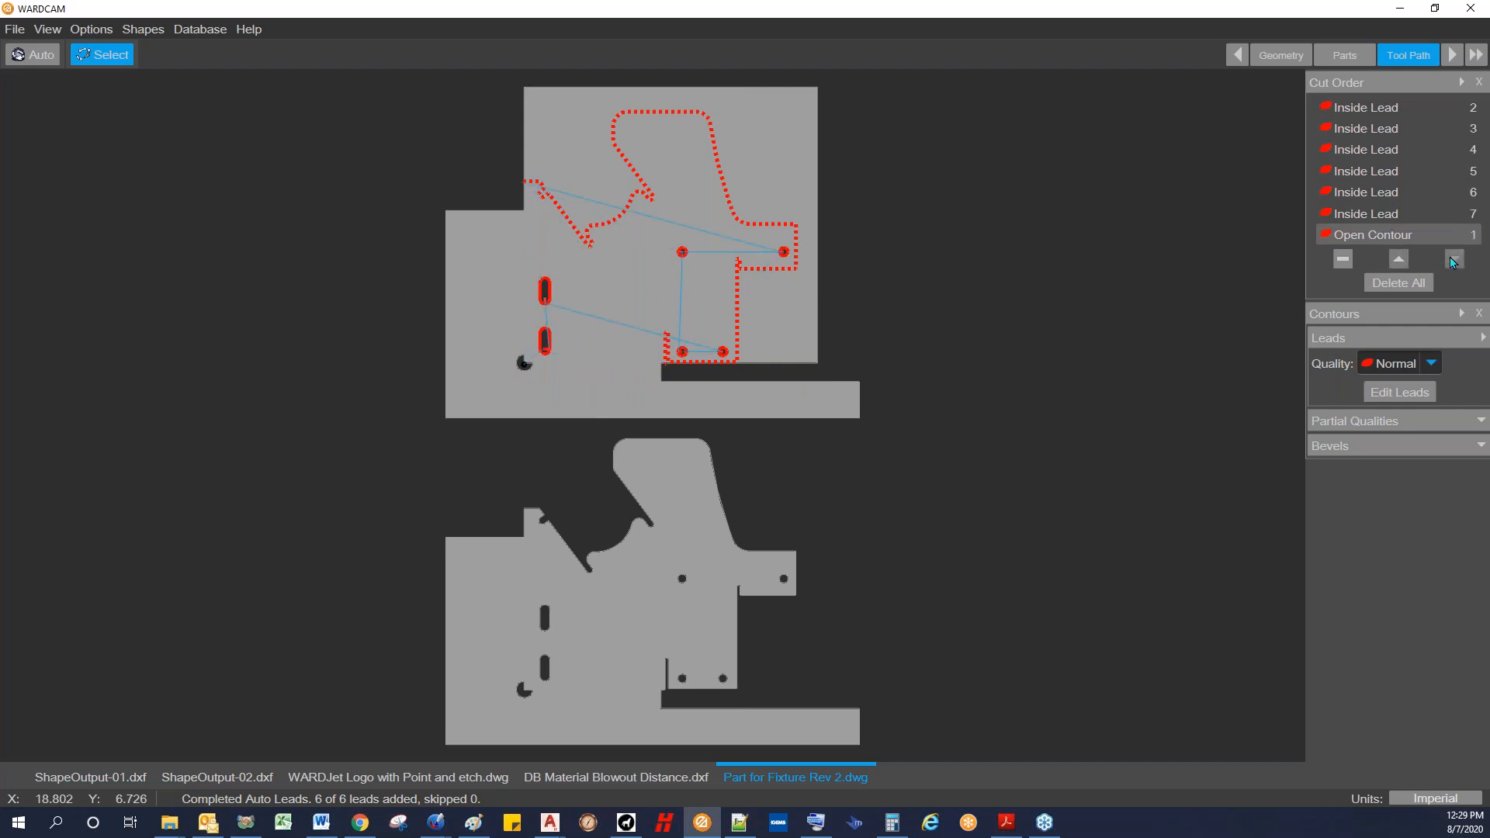
left_click(1369, 108)
left_click(1370, 128)
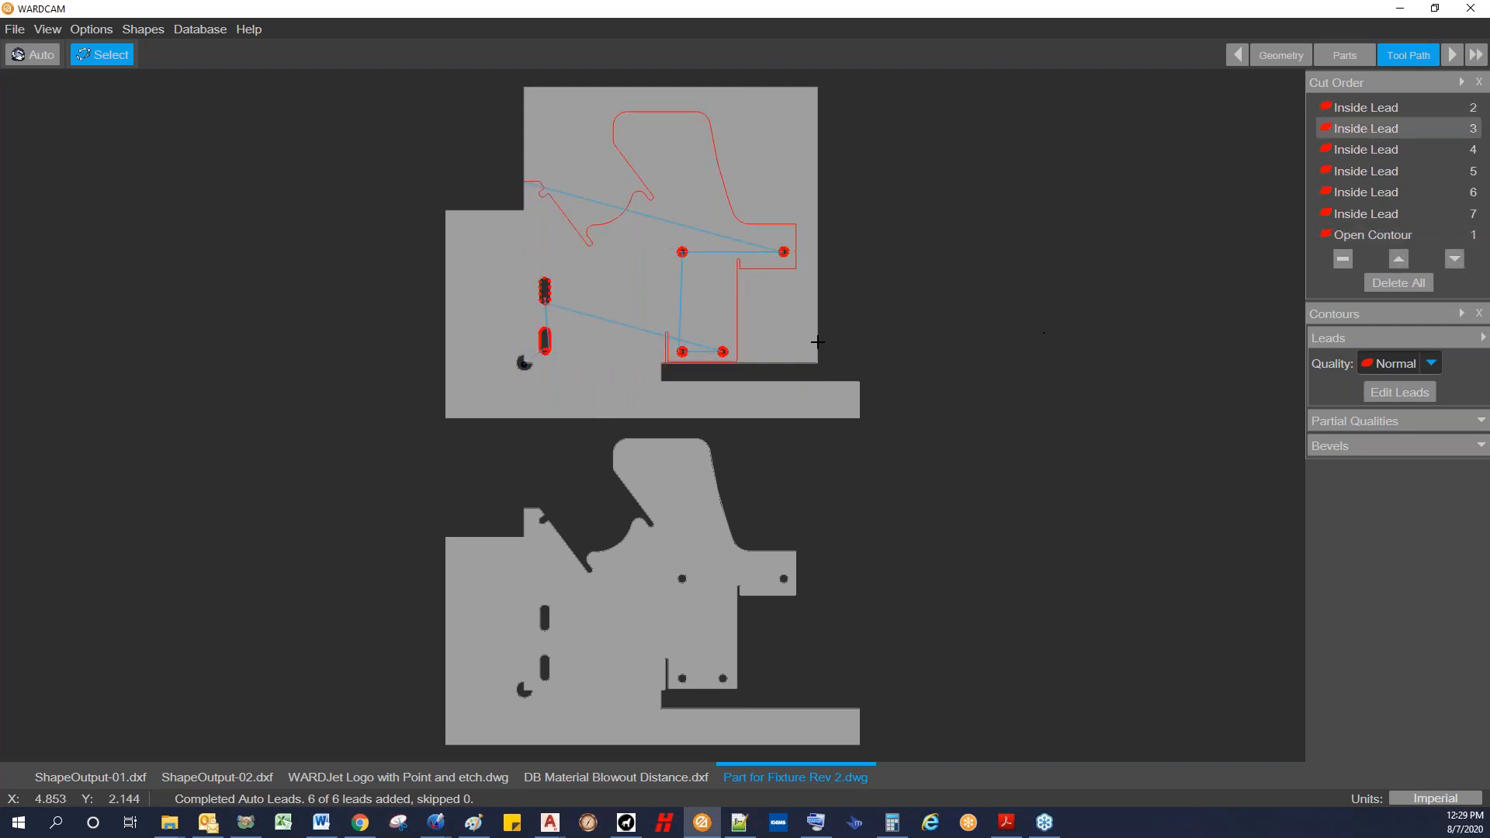
Step: Set the program start point to the sheet corner inside the fixture's round relief, at X -3.725, Y 1.548
left_click(1452, 54)
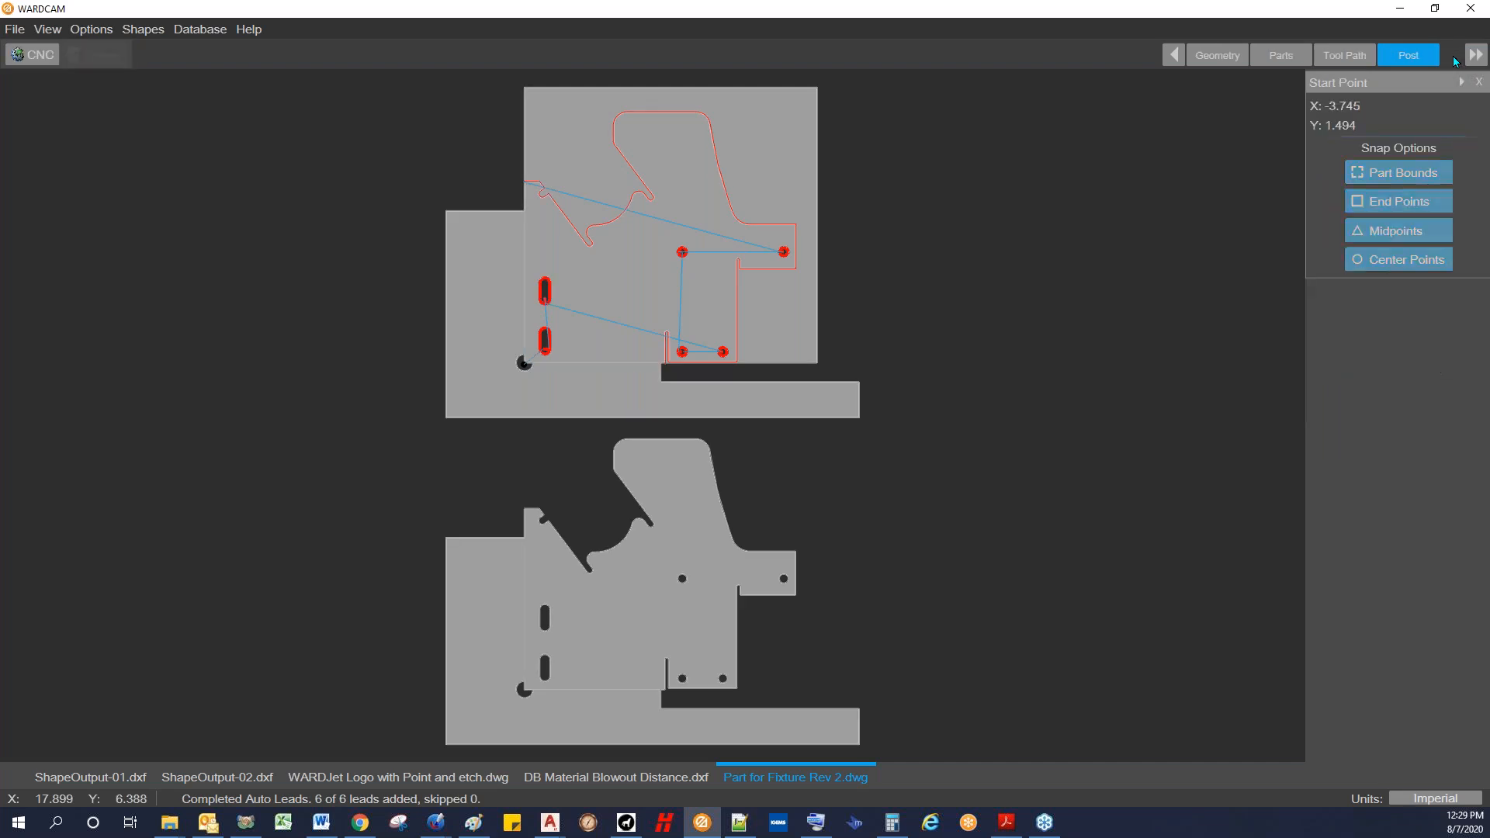
scroll(527, 364, "up", 10)
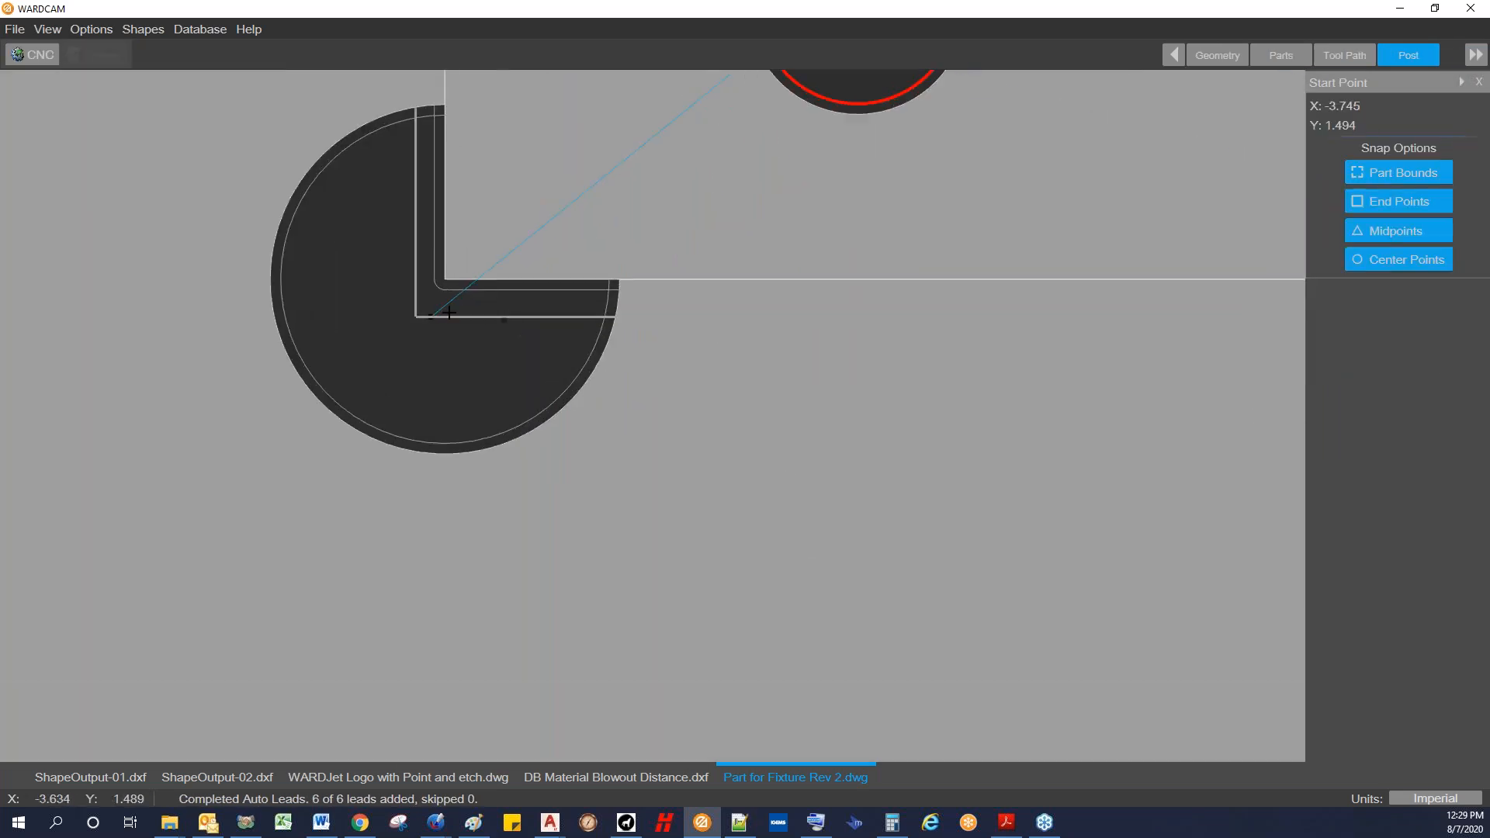
scroll(453, 272, "up", 2)
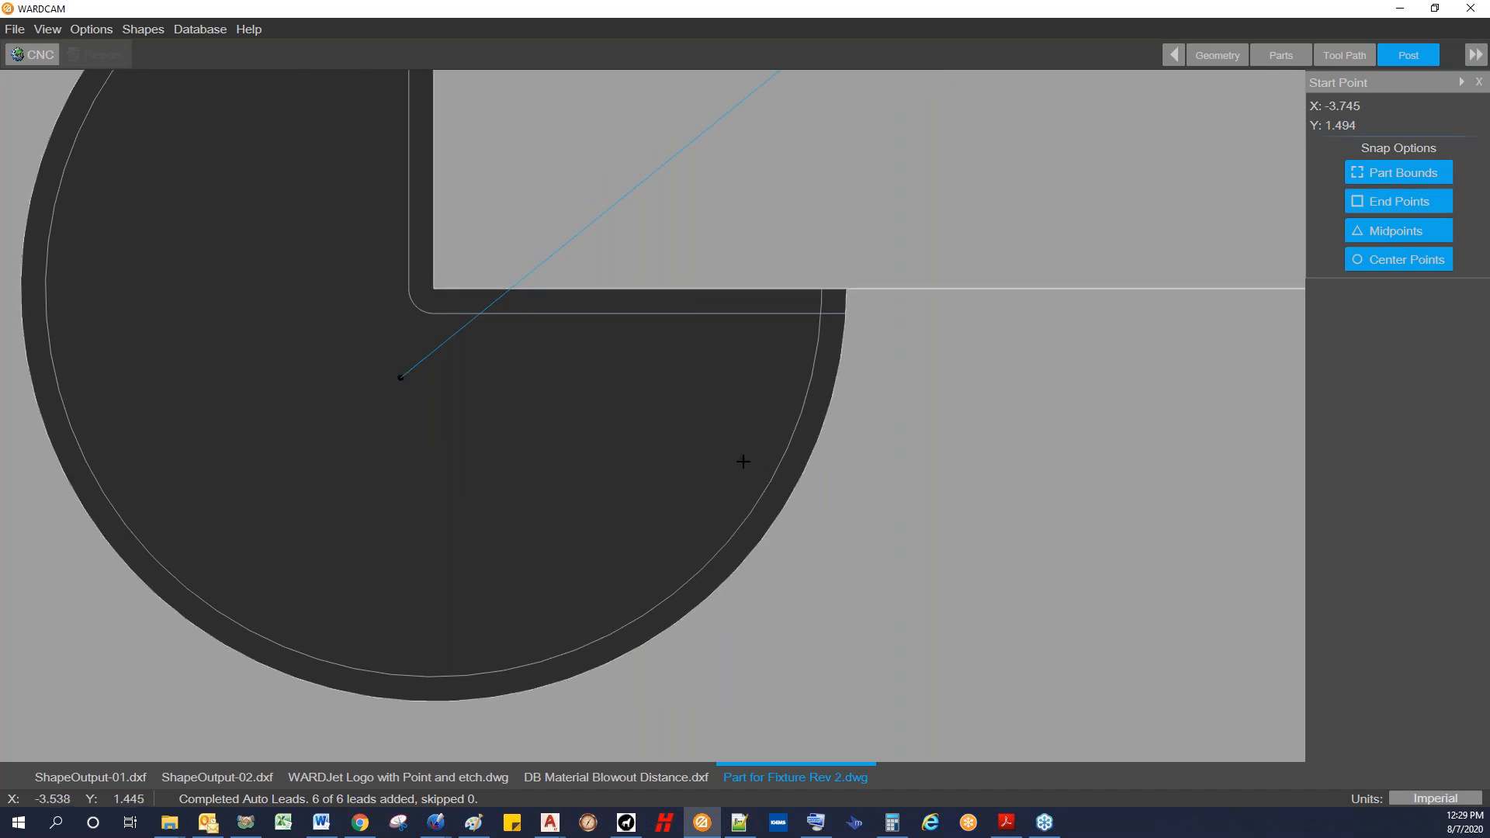
left_click(434, 289)
scroll(432, 289, "down", 5)
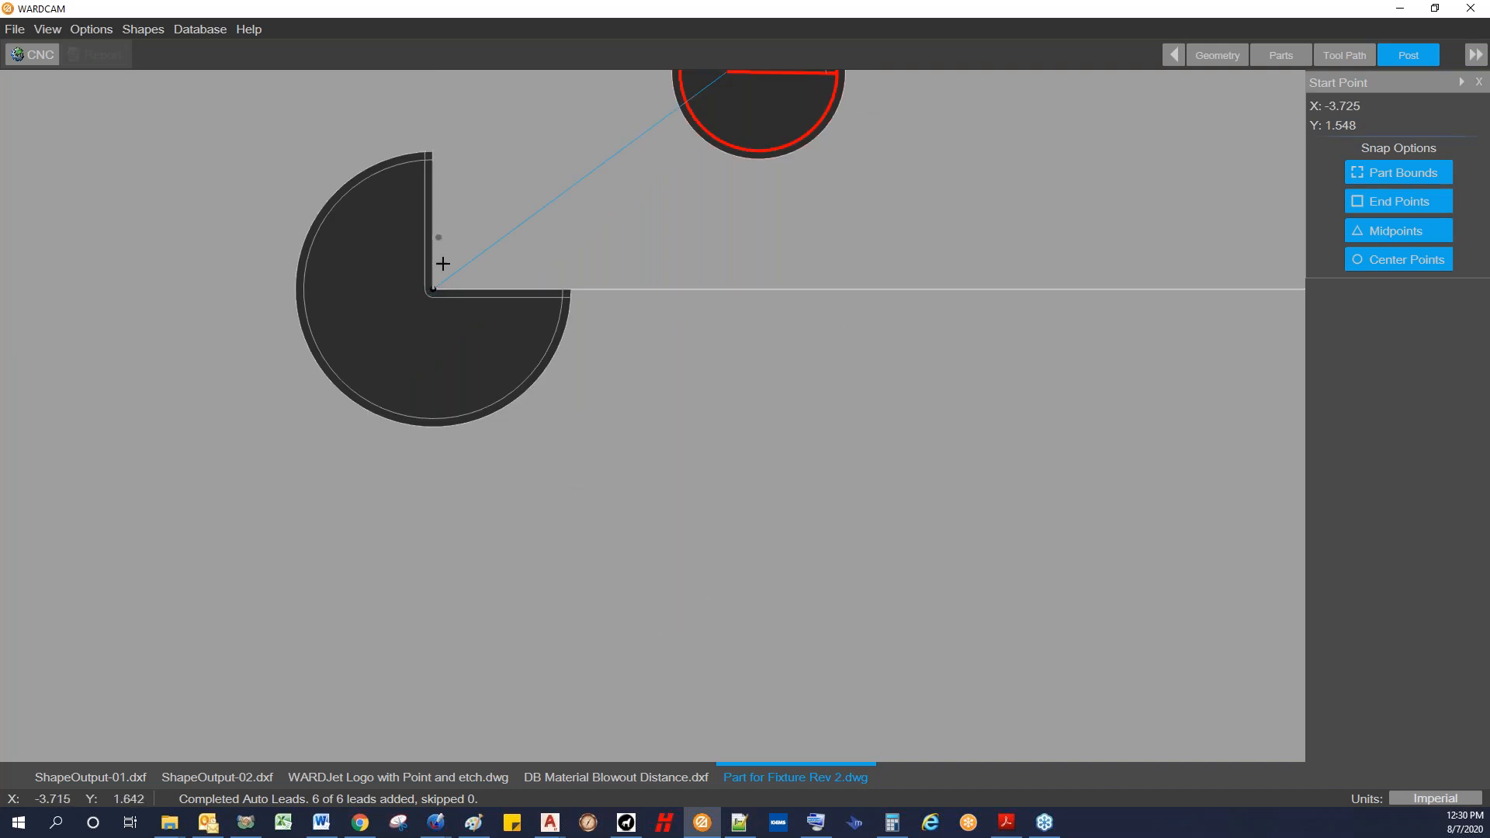
scroll(411, 318, "down", 5)
Step: Post the CNC program over the existing Part for Fixture Rev 2.cnc, reload it in Notepad++, and return to WARDCAM
left_click(47, 59)
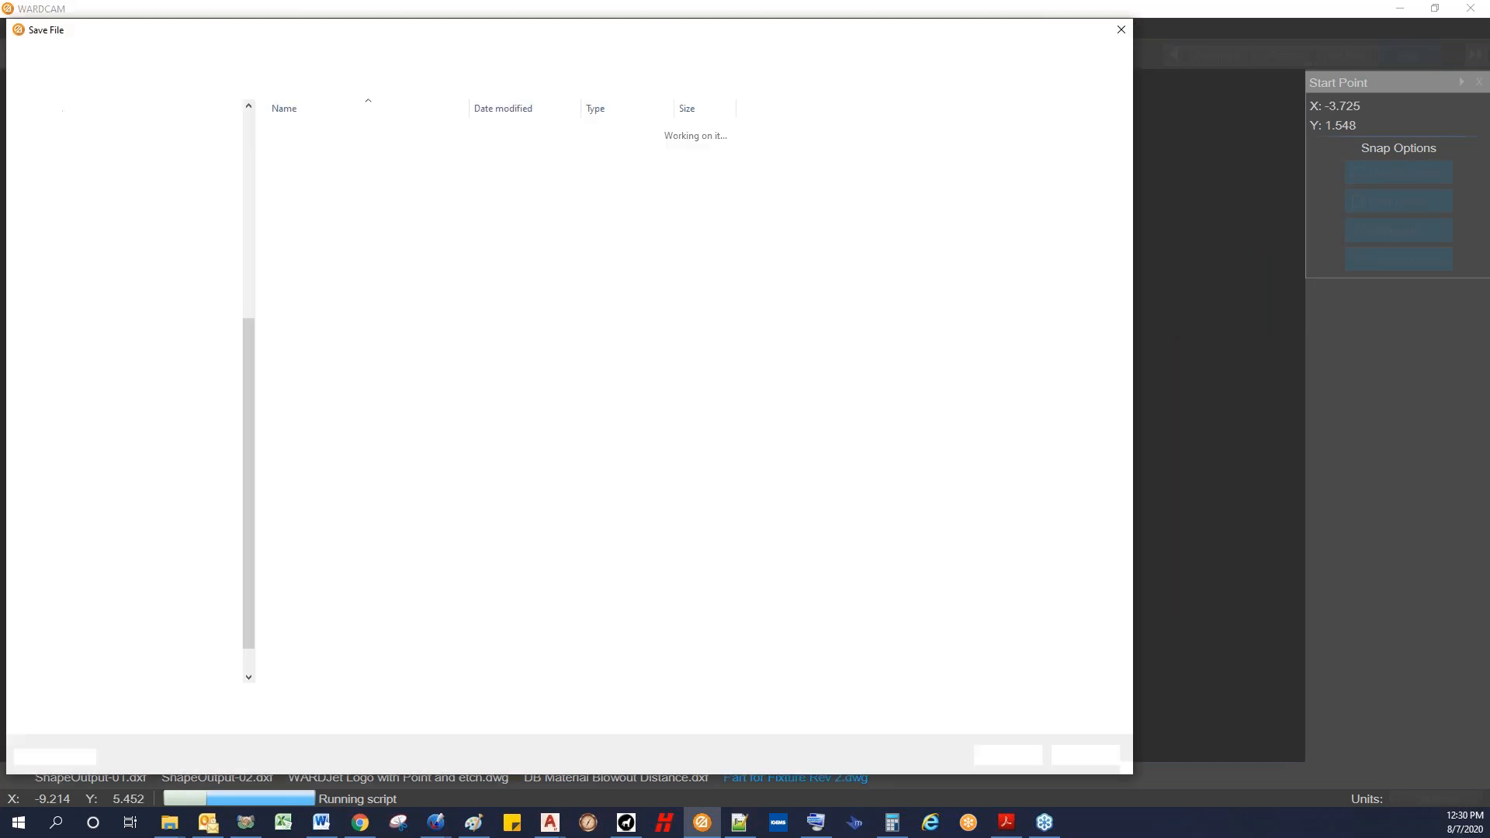
left_click(1007, 756)
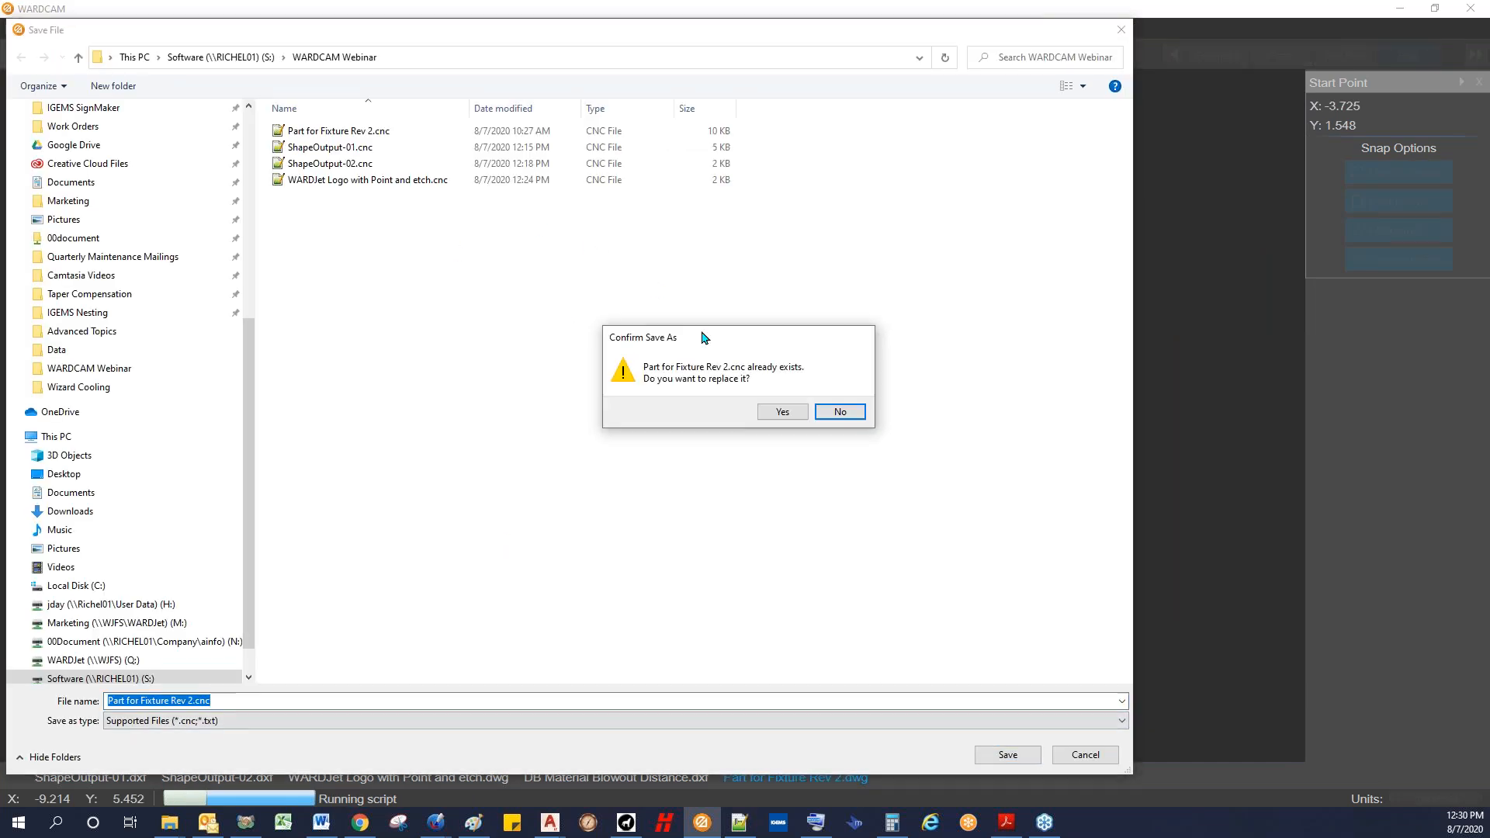
left_click(784, 414)
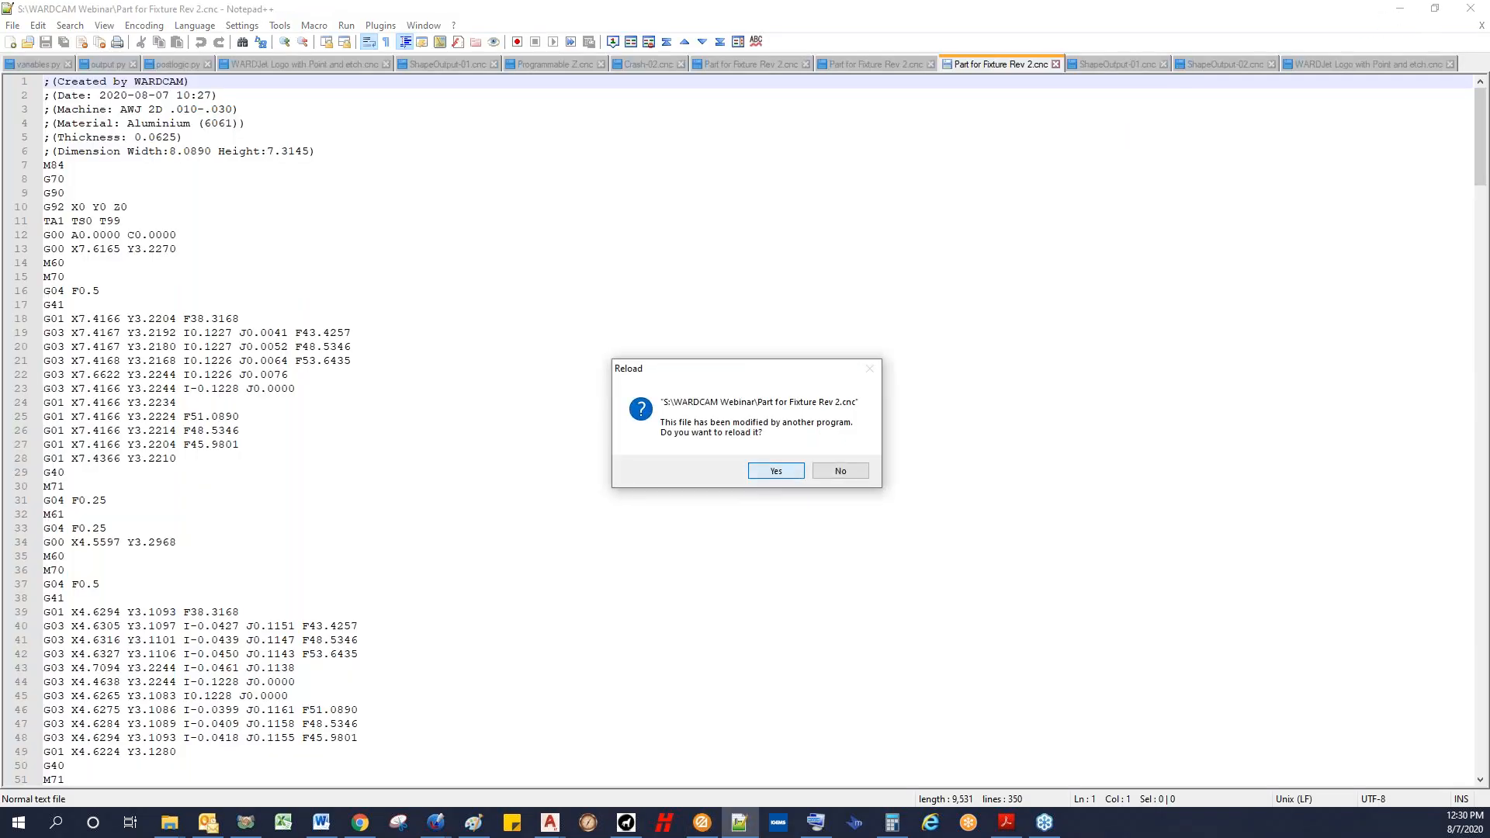
left_click(774, 471)
left_click(1408, 12)
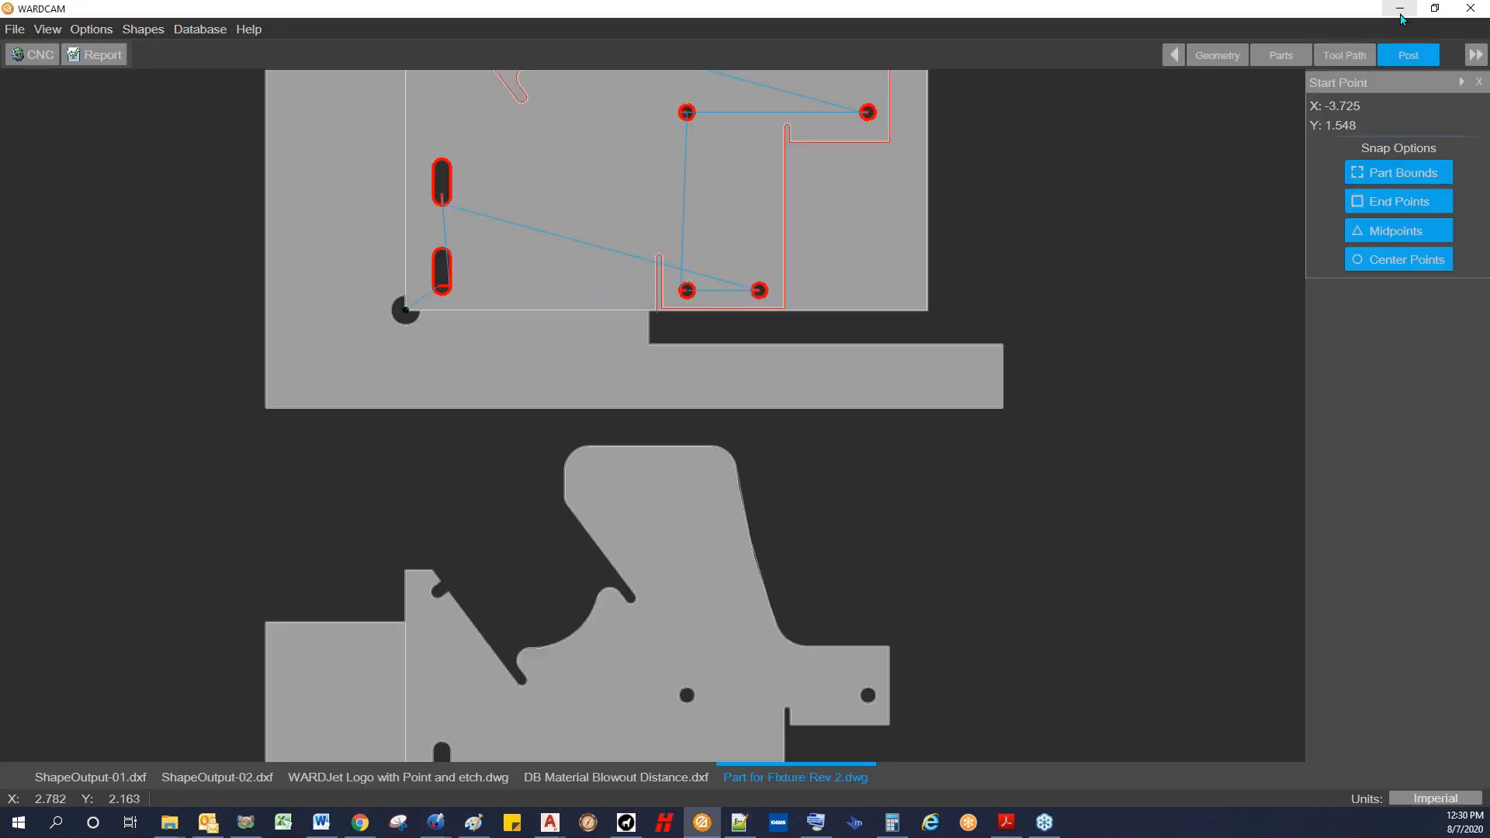
Step: Return to the drawing geometry and examine the lower copy of the part nested against the fixture
scroll(999, 261, "down", 4)
middle_click_drag(1040, 252, 781, 253)
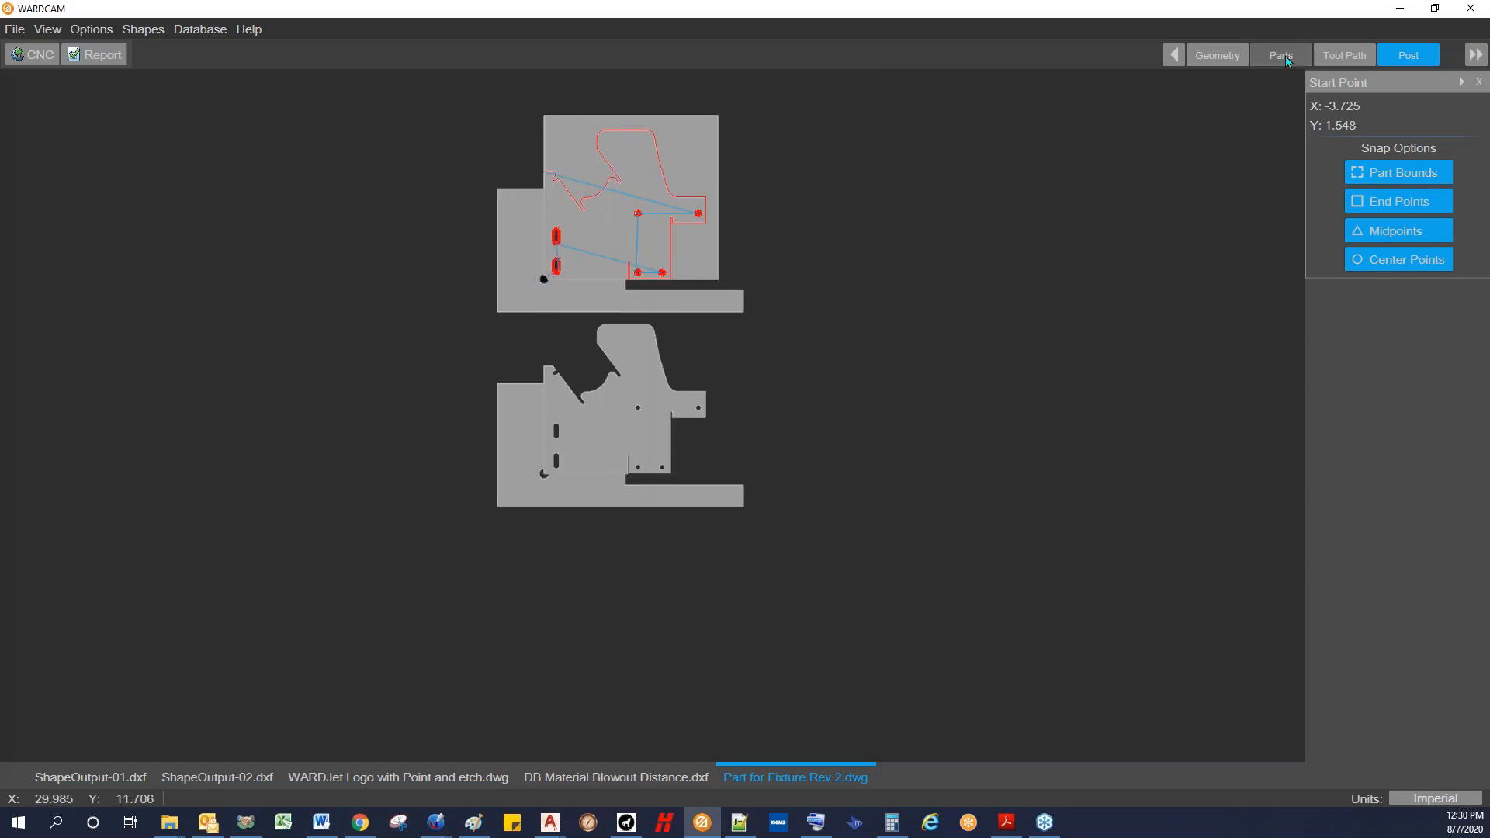
left_click(1281, 55)
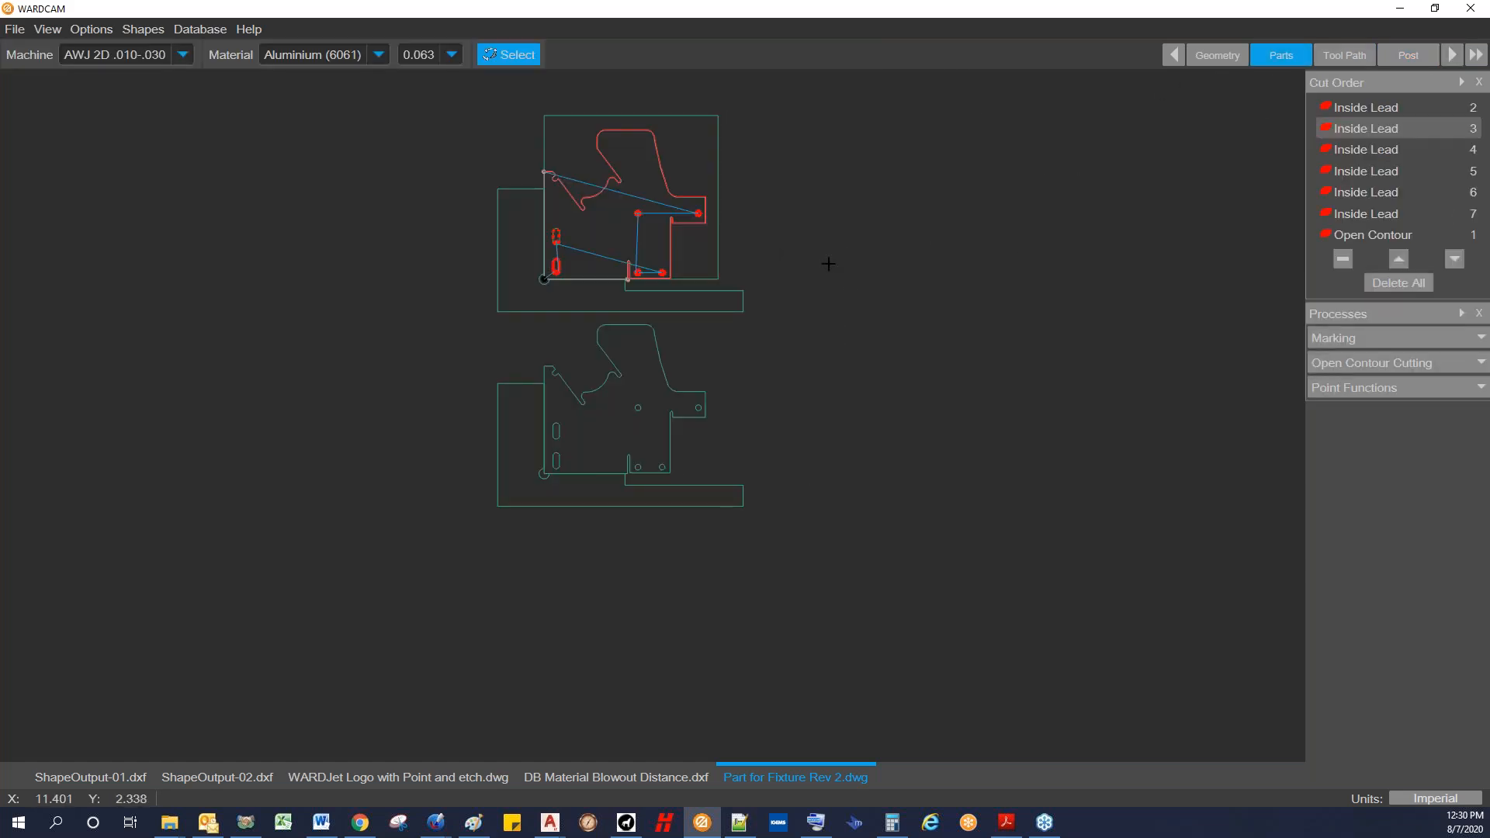
left_click(1210, 57)
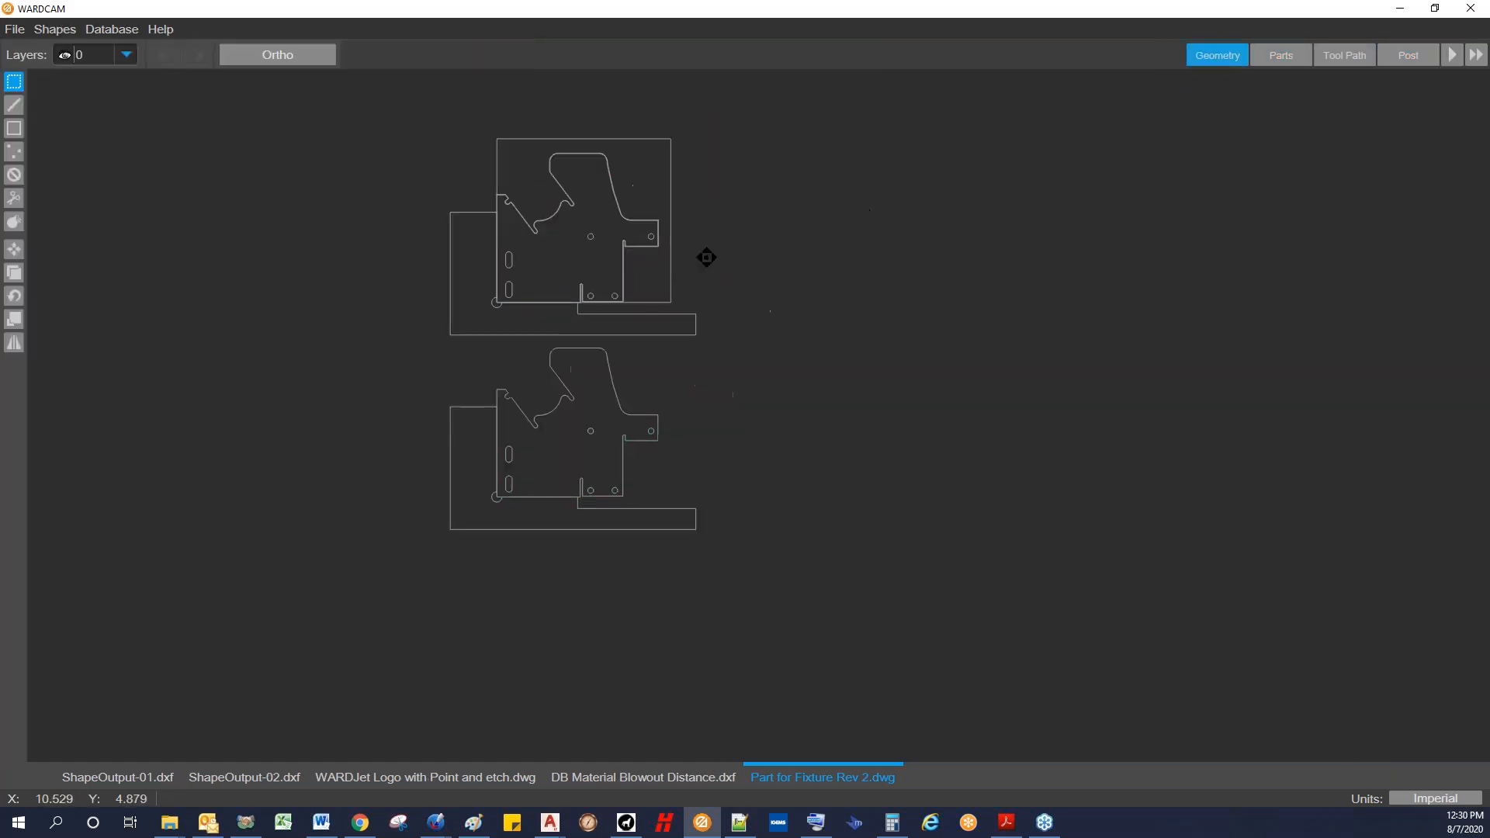
middle_click_drag(864, 210, 628, 281)
middle_click_drag(381, 521, 409, 499)
scroll(408, 499, "up", 8)
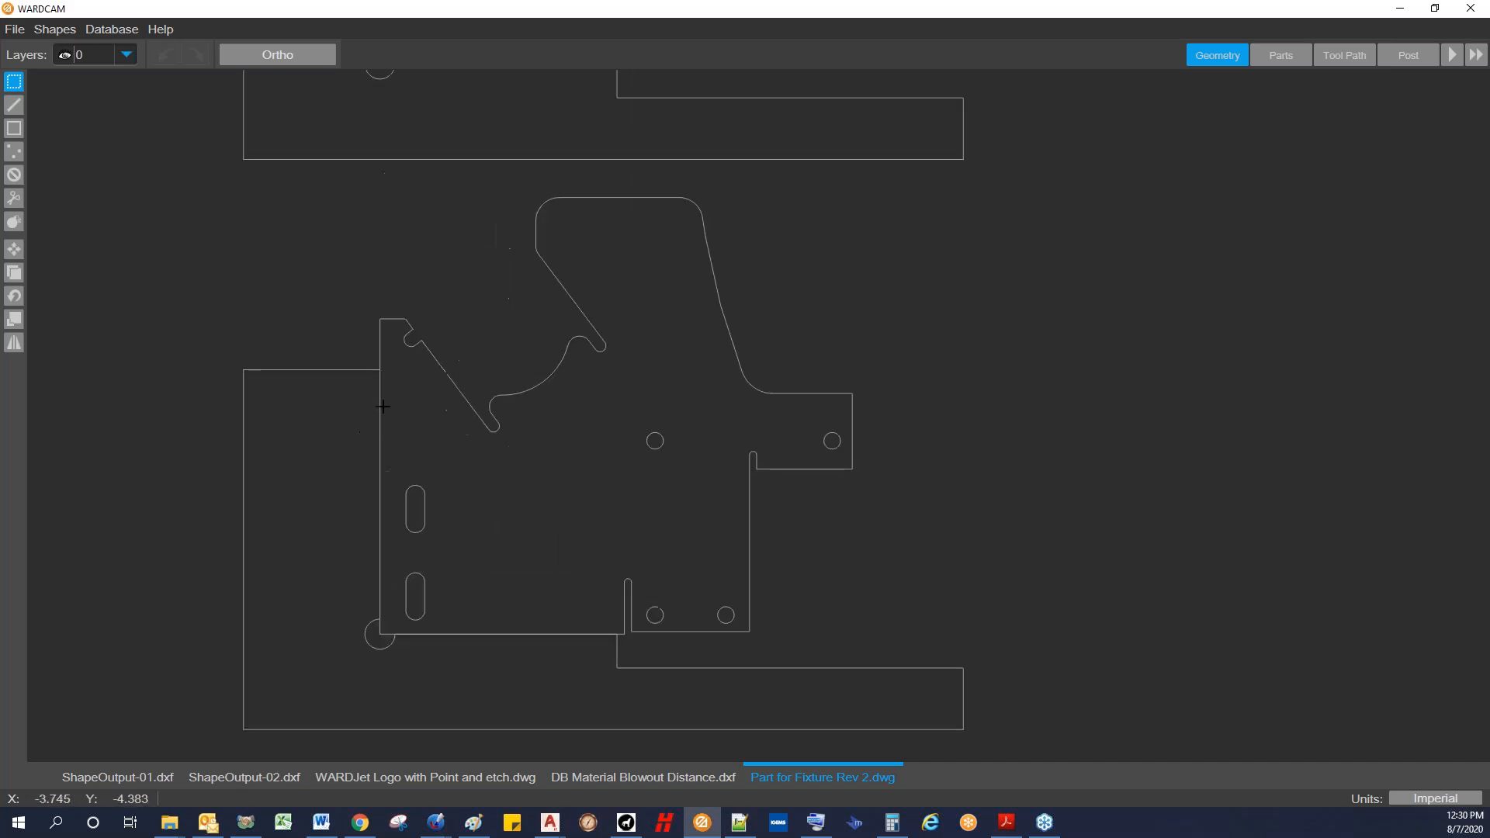
scroll(668, 535, "down", 5)
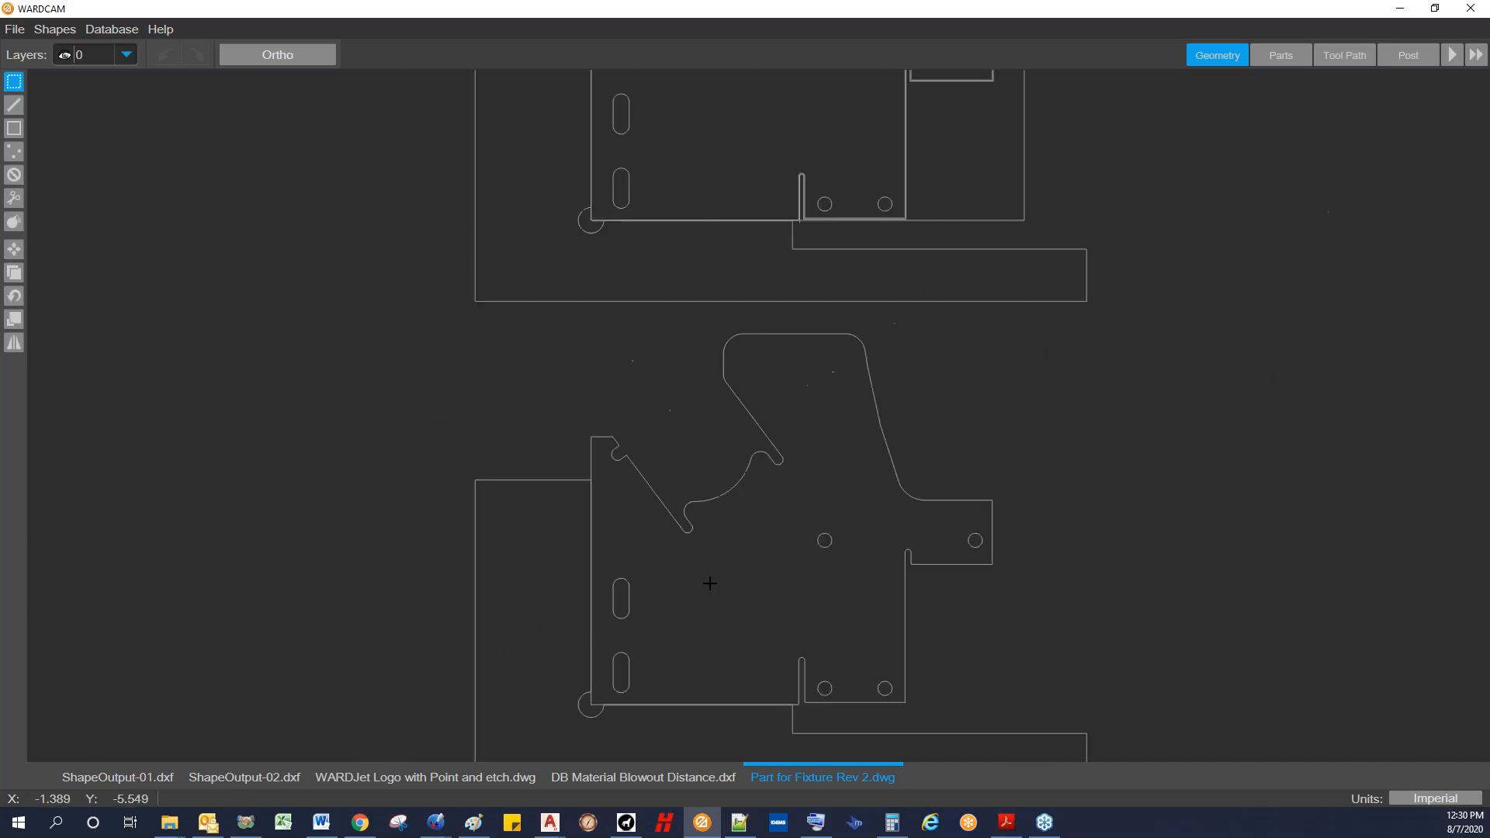
scroll(707, 552, "up", 2)
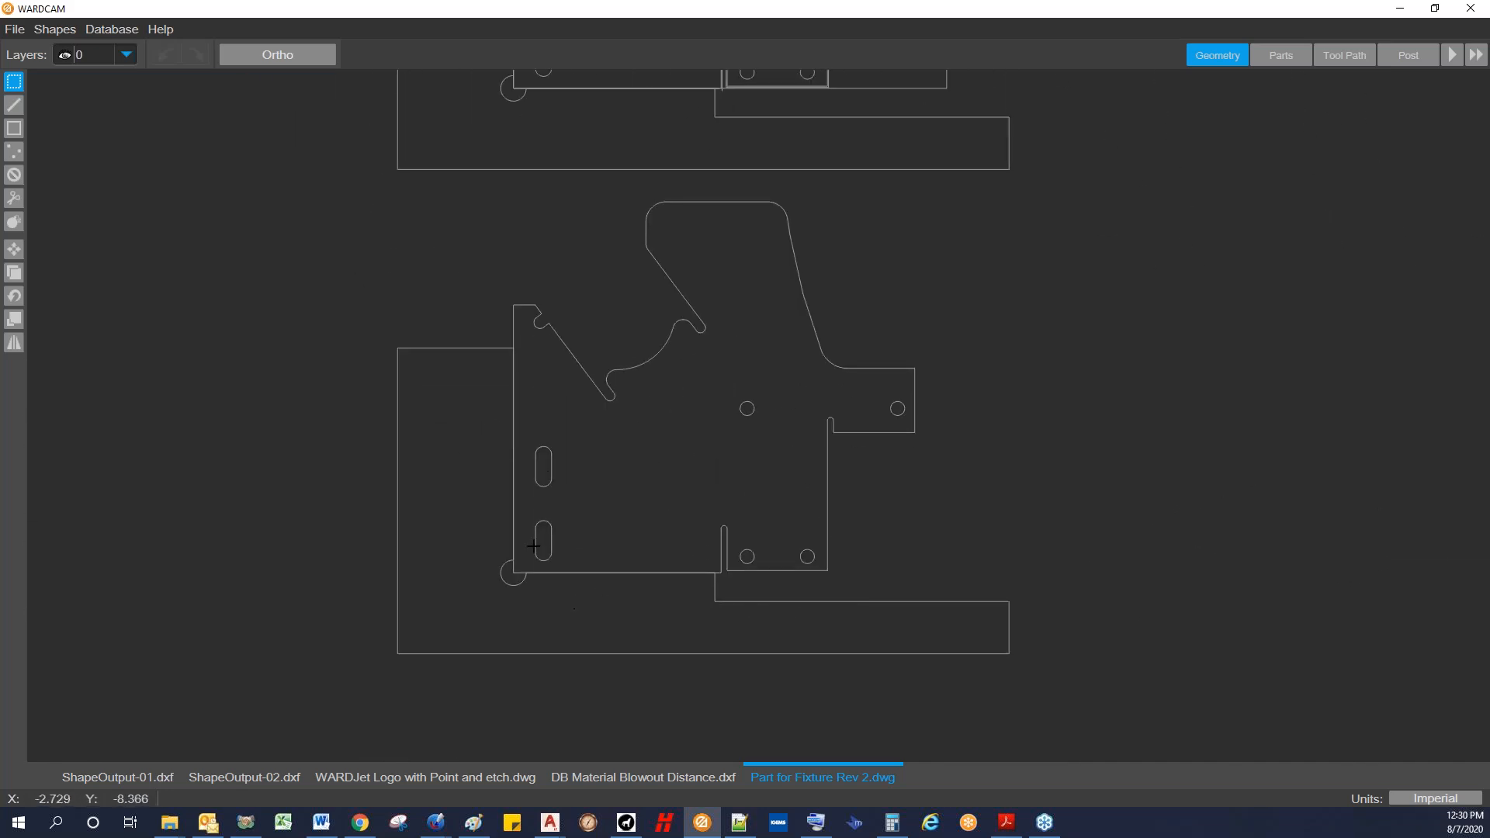
Step: Open the machine database from the parts stage and save the AWJ 2D .010-.030 machine with 5-Axis enabled
left_click(1288, 56)
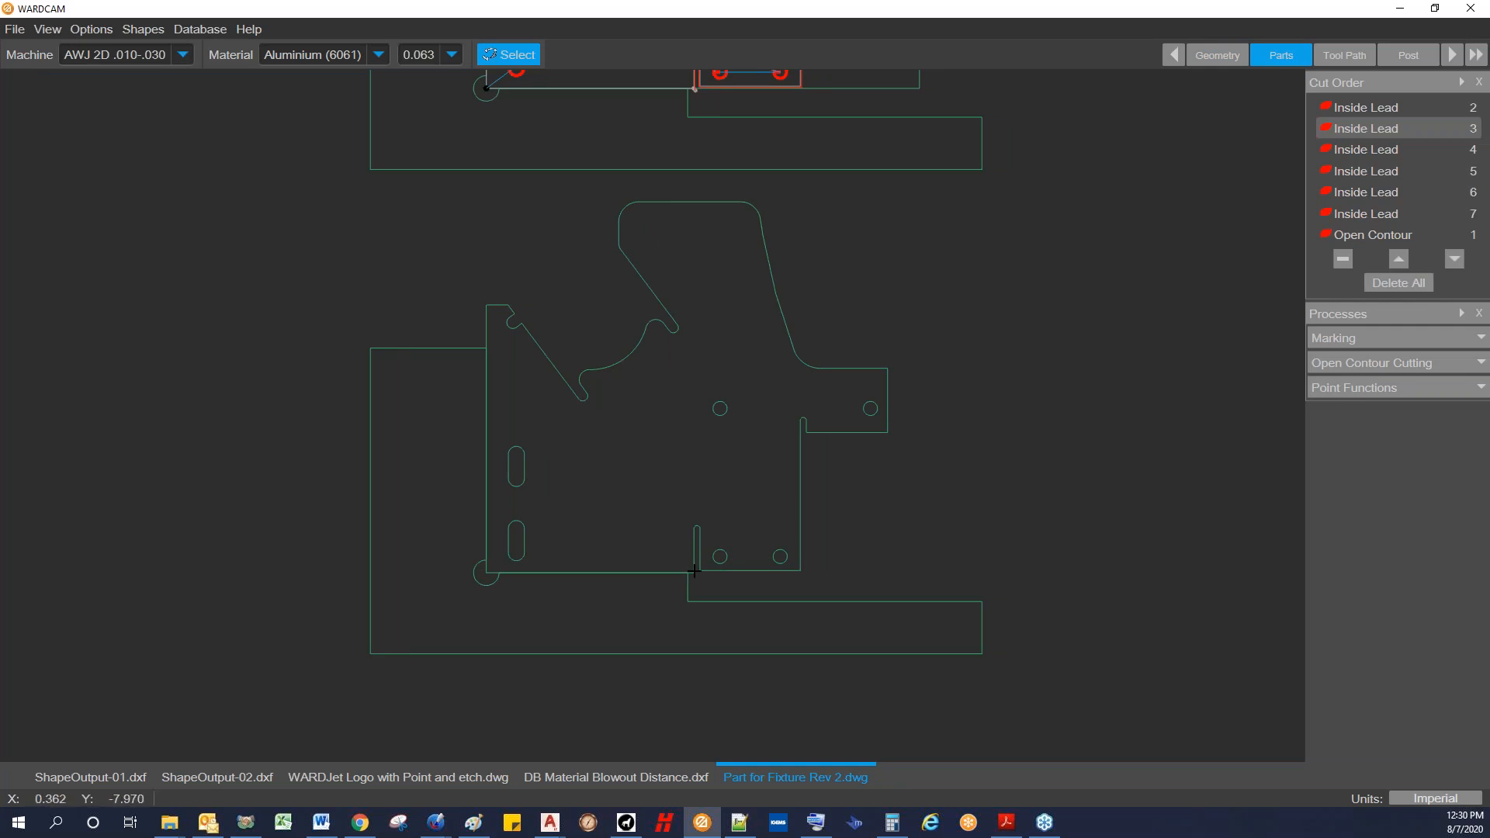
left_click(178, 54)
left_click(202, 30)
left_click(201, 30)
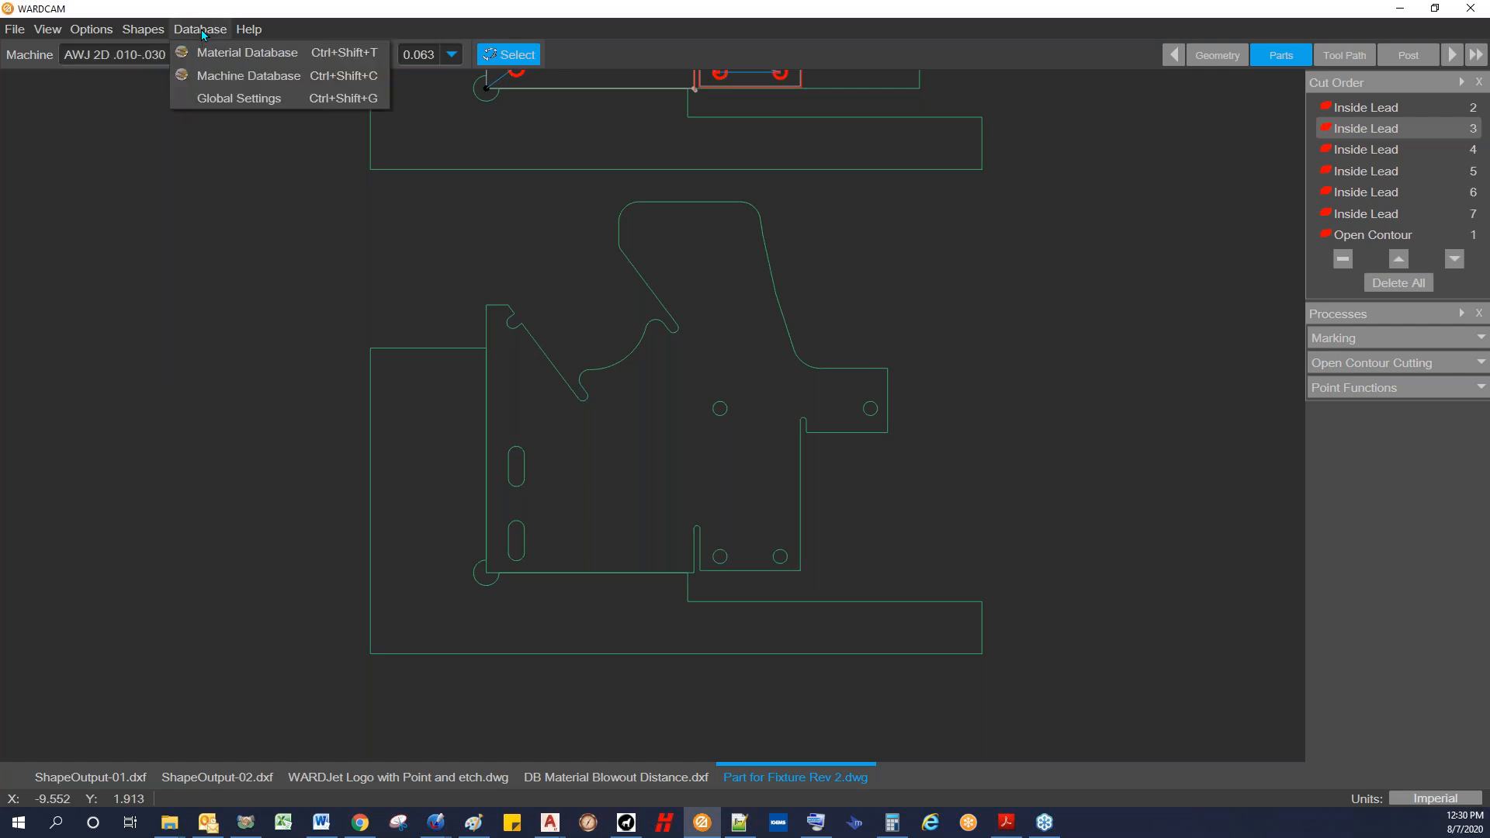
left_click(221, 69)
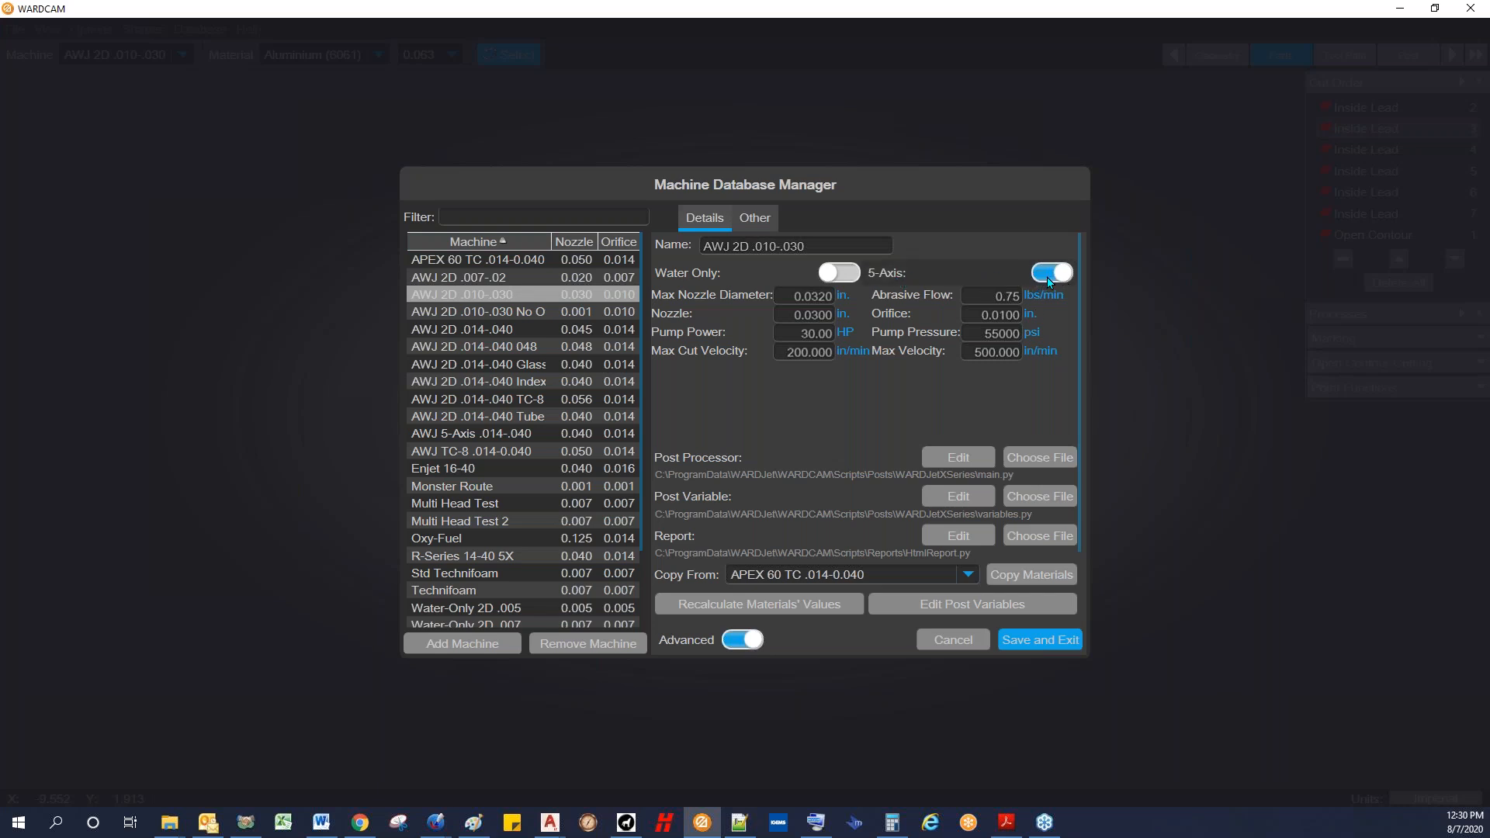
left_click(1025, 641)
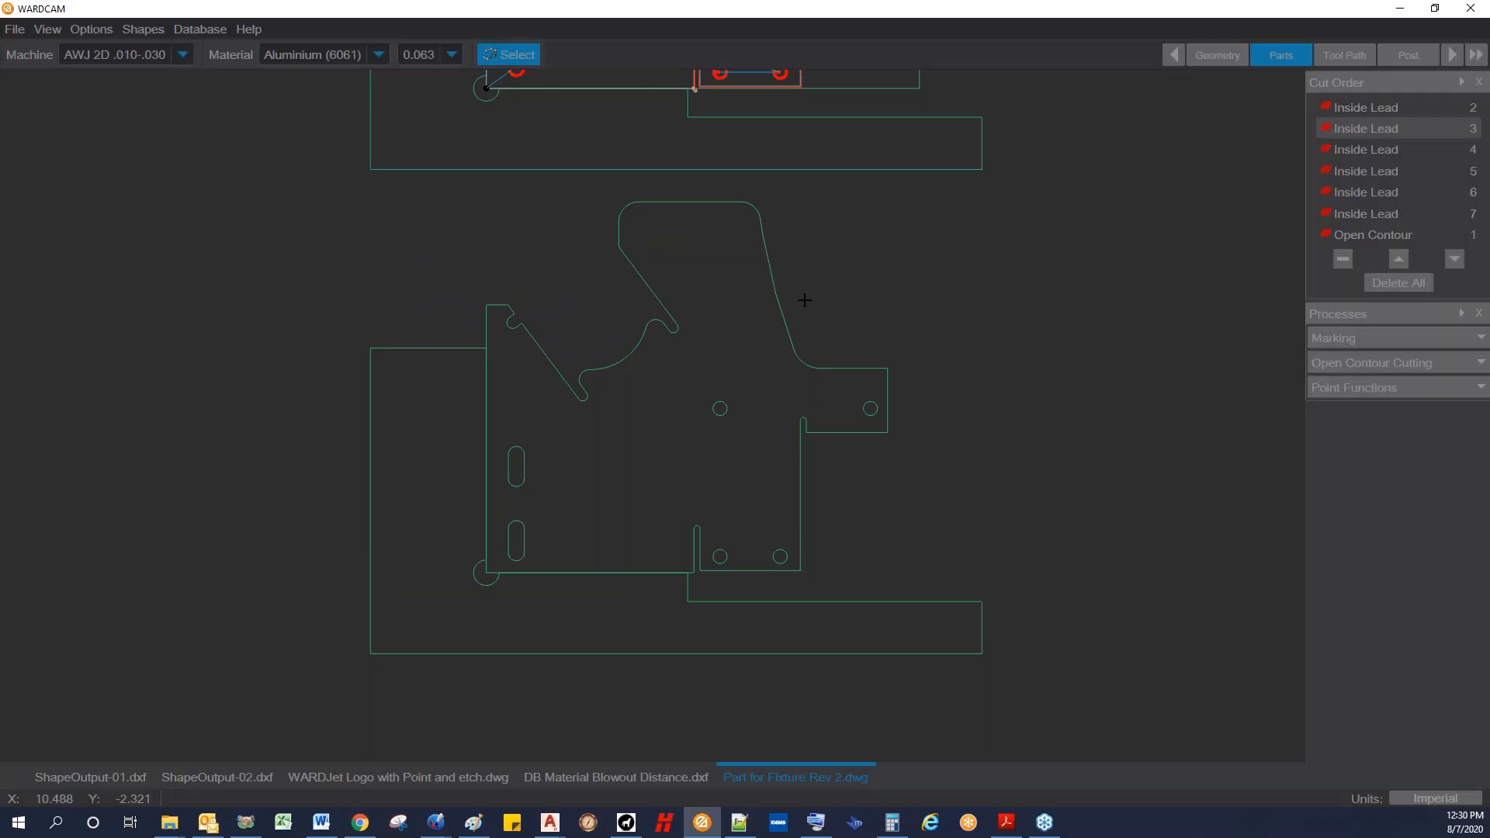
Step: Add automatic leads to the outline, slots and holes of the lower part in the tool path stage, excluding the fixture outline
left_click(1346, 56)
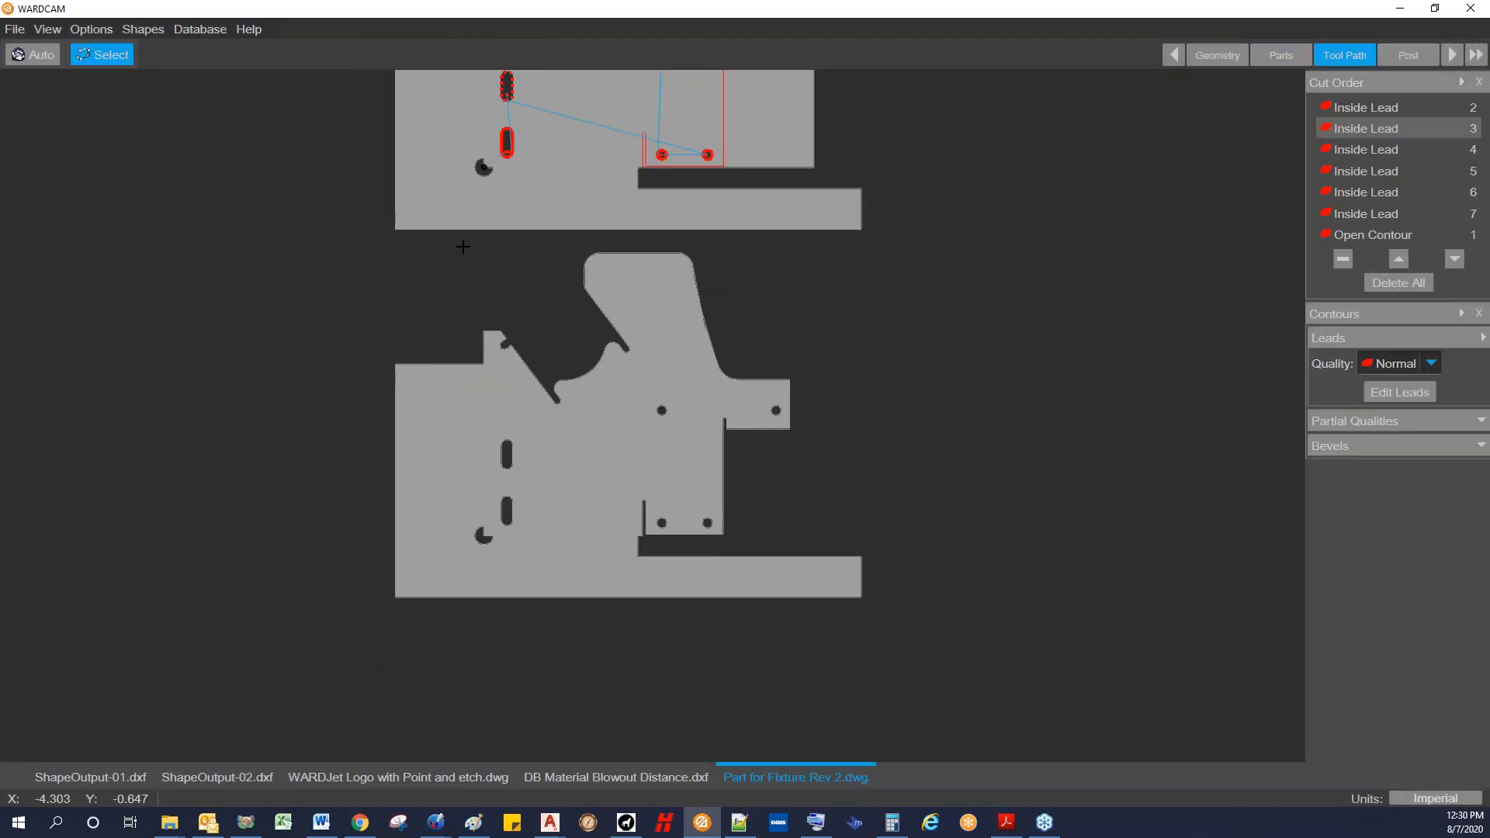
left_click_drag(456, 239, 814, 576)
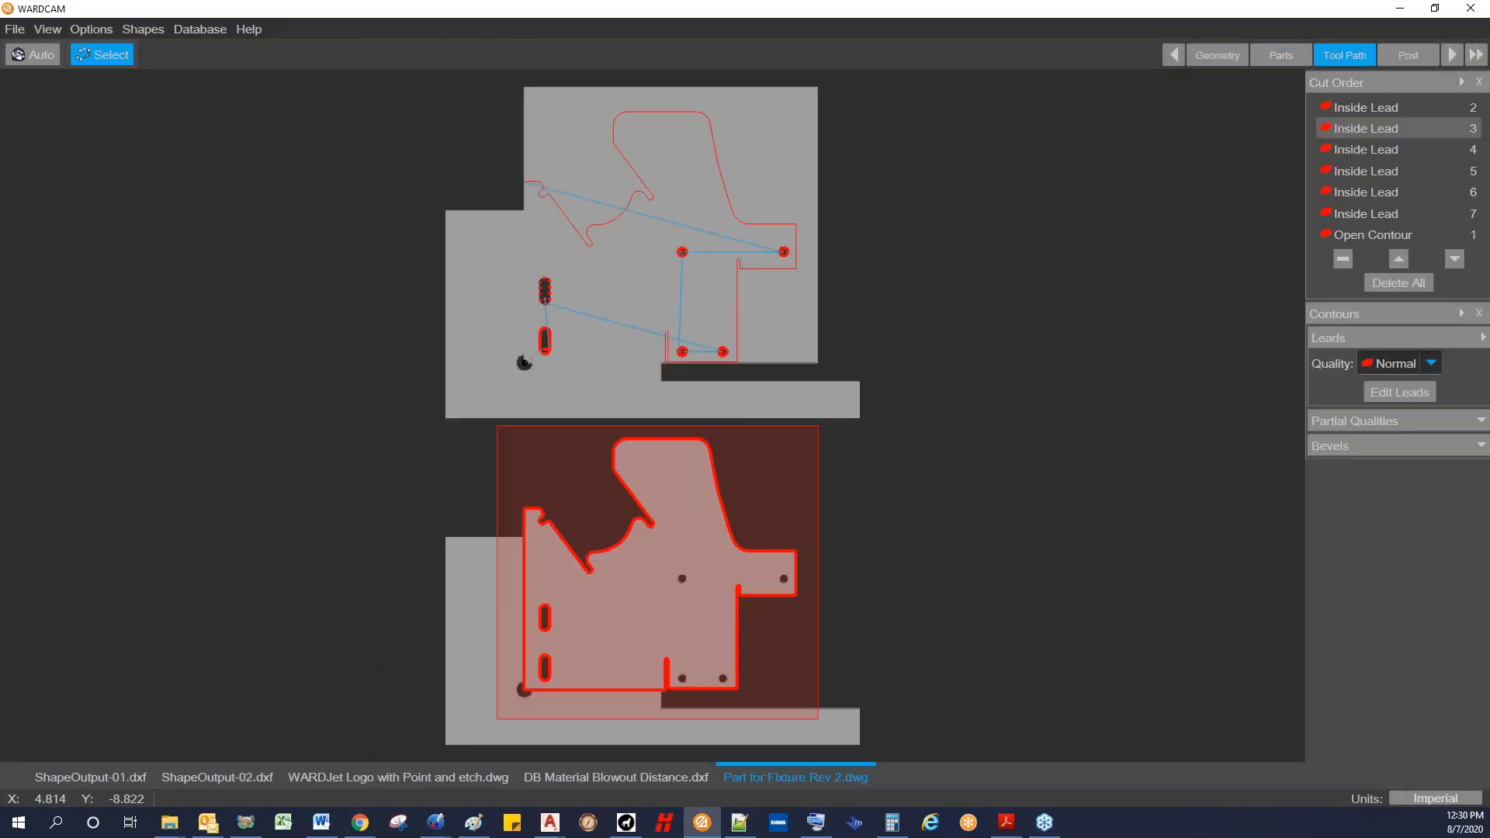
middle_click_drag(547, 495, 479, 411)
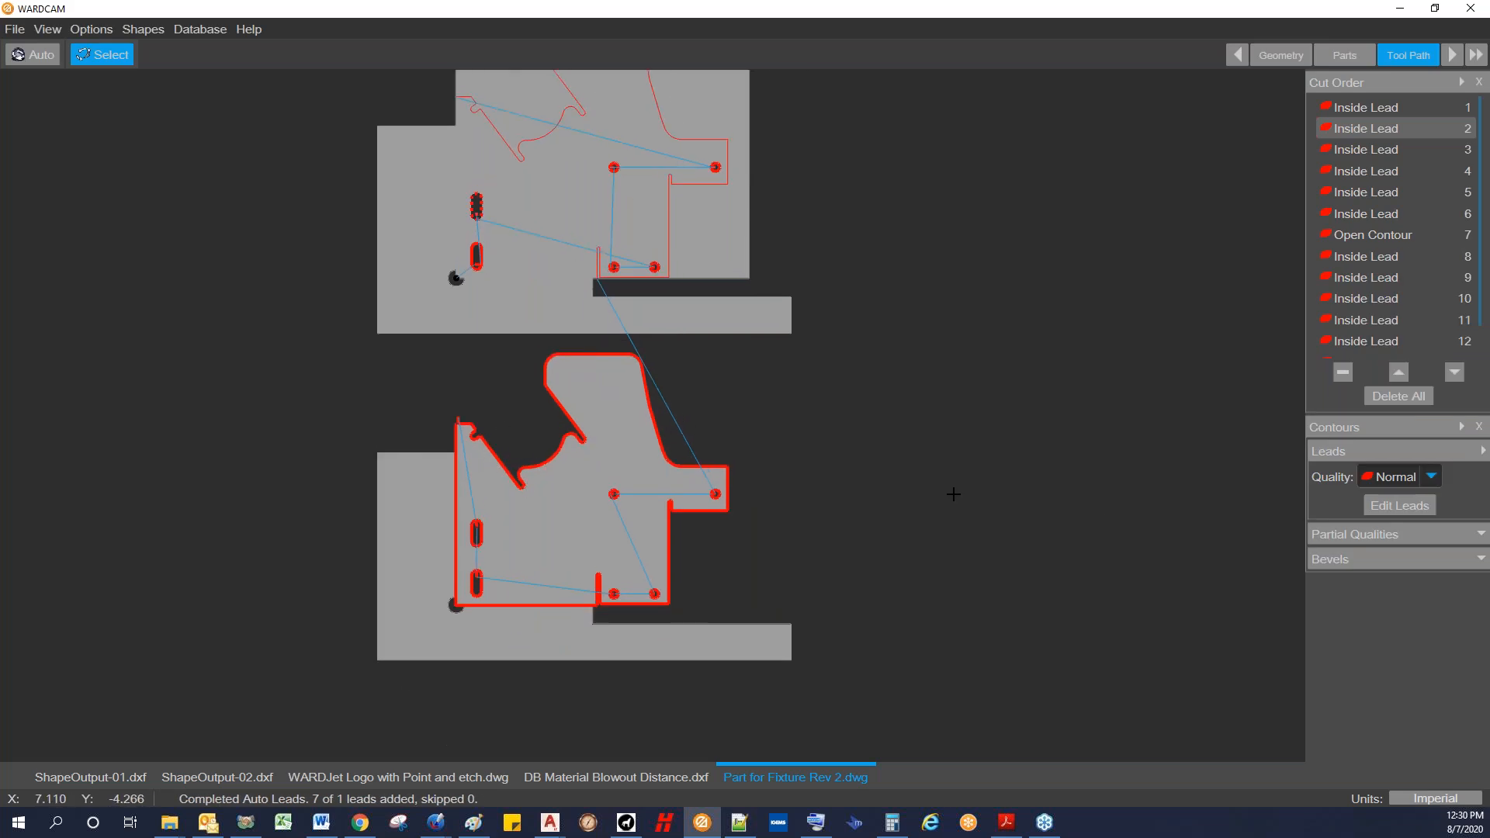
scroll(477, 446, "up", 3)
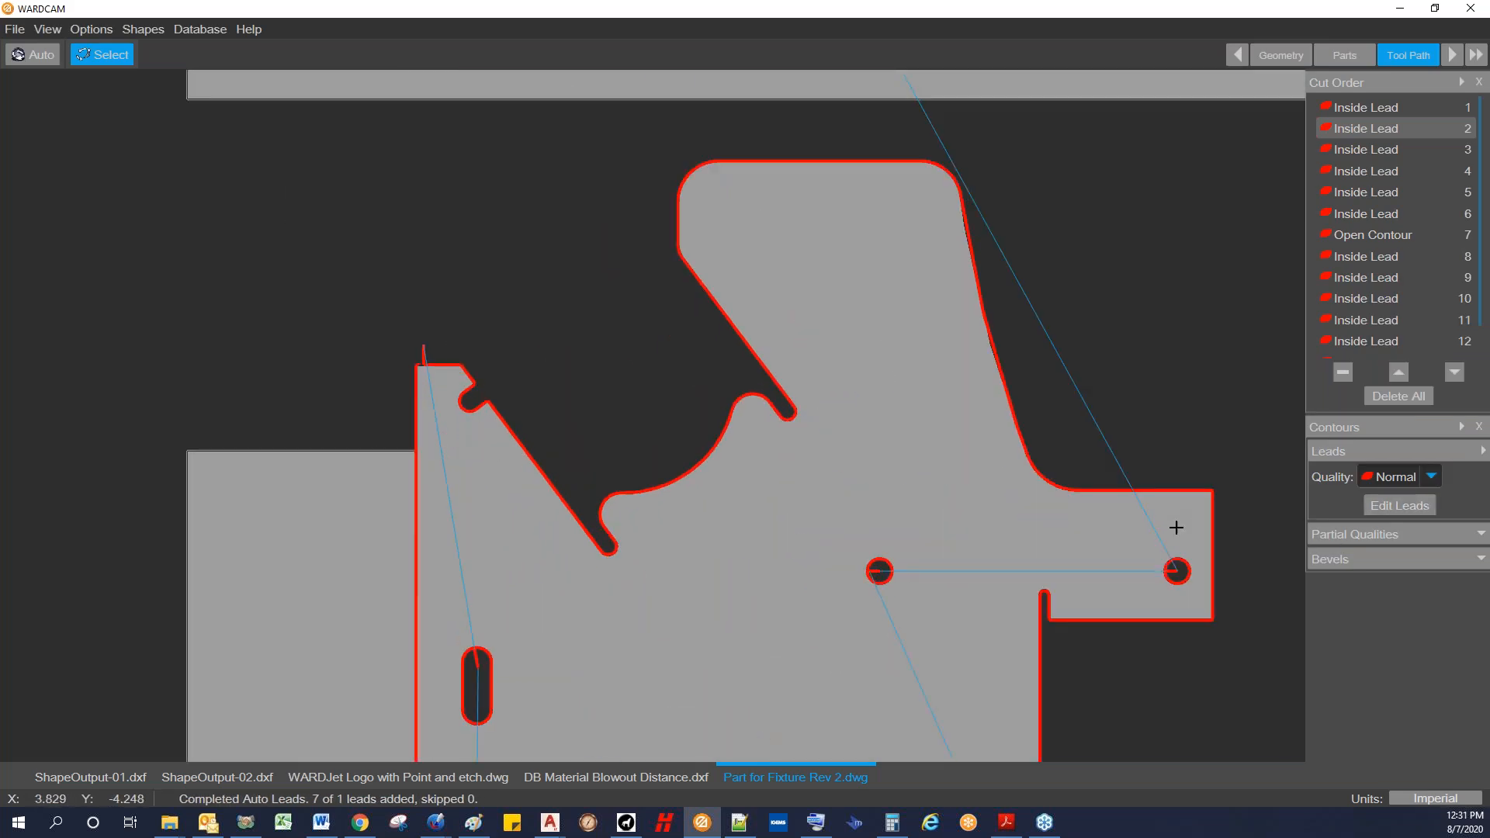
scroll(455, 373, "up", 2)
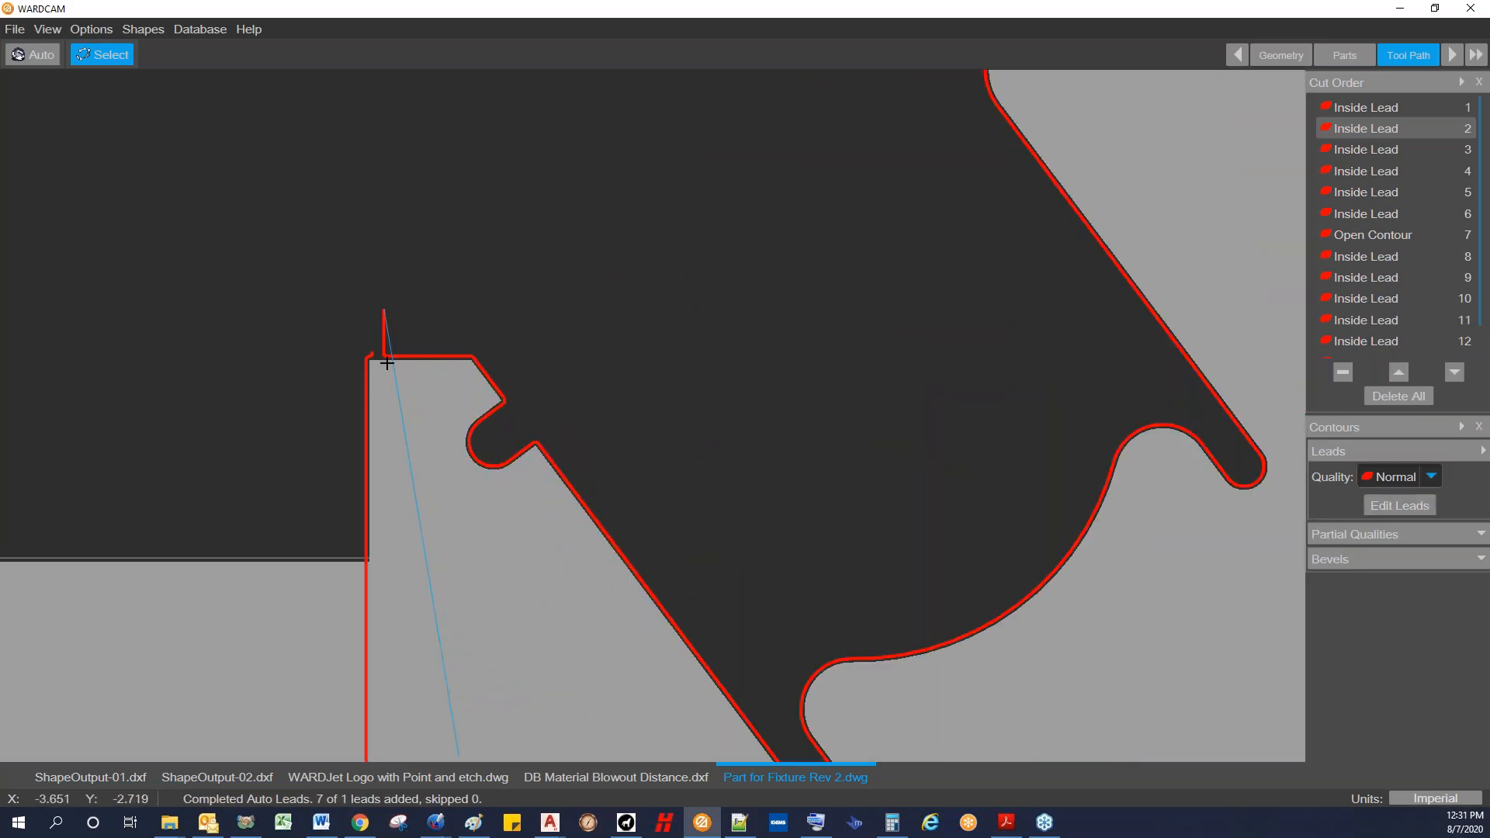
scroll(425, 399, "down", 2)
scroll(748, 487, "down", 2)
middle_click_drag(748, 487, 597, 392)
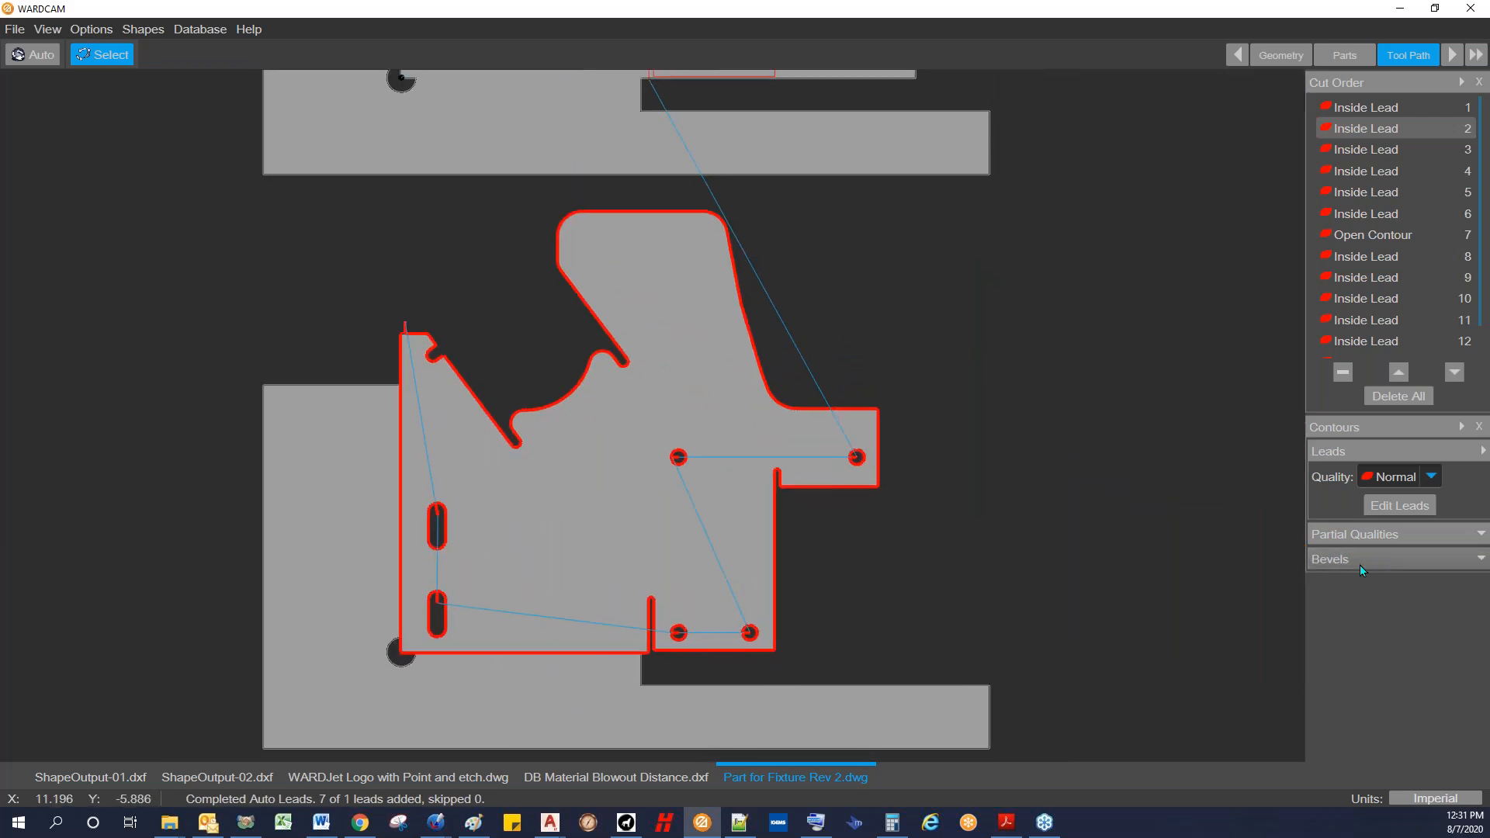
Step: Add a 0-degree top bevel along the lower part's exposed outline, from its upper-left corner to the bottom slot beside the fixture edge
left_click(1479, 561)
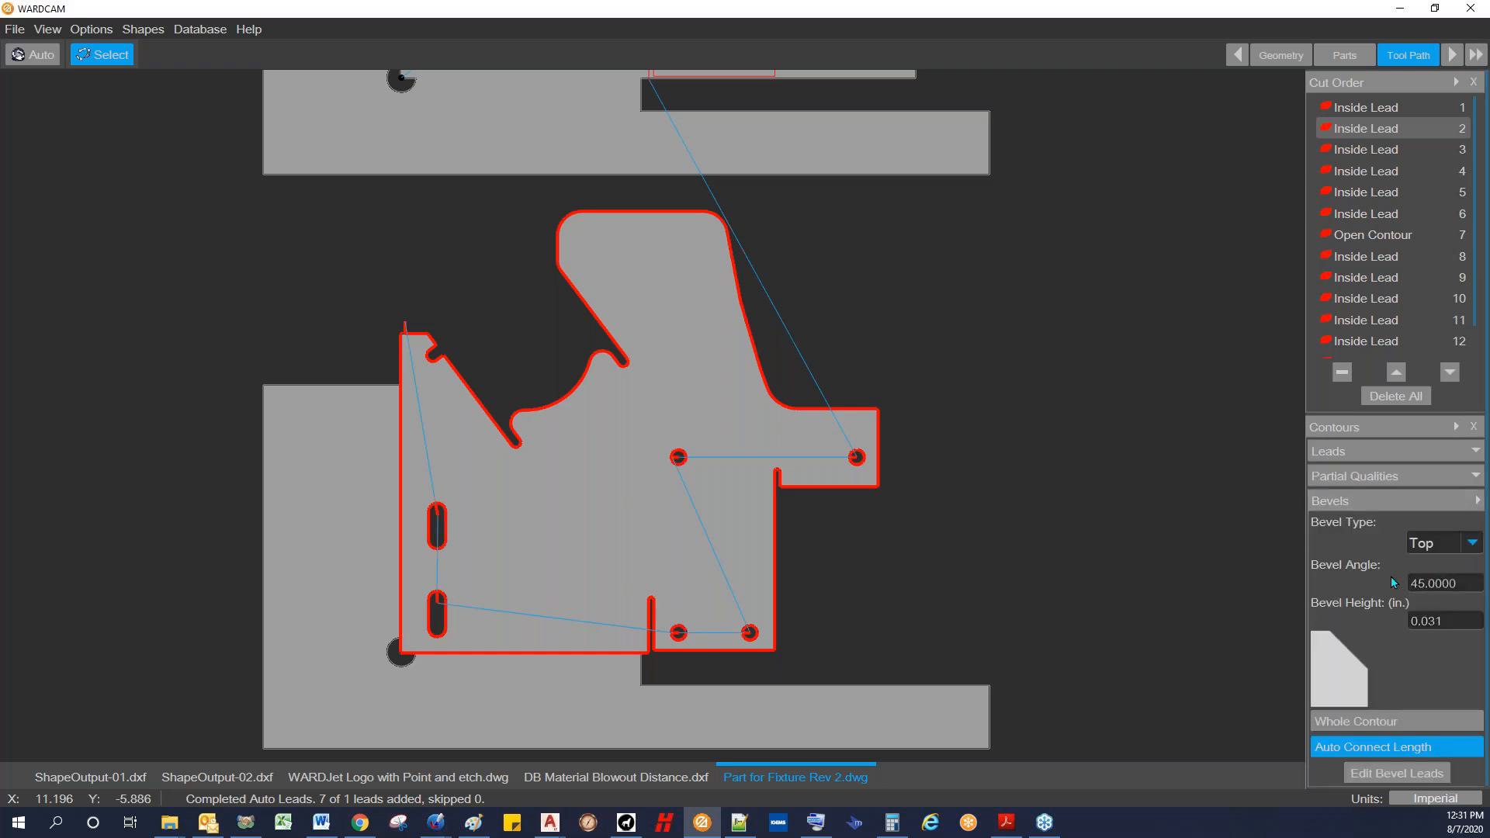
left_click(1458, 579)
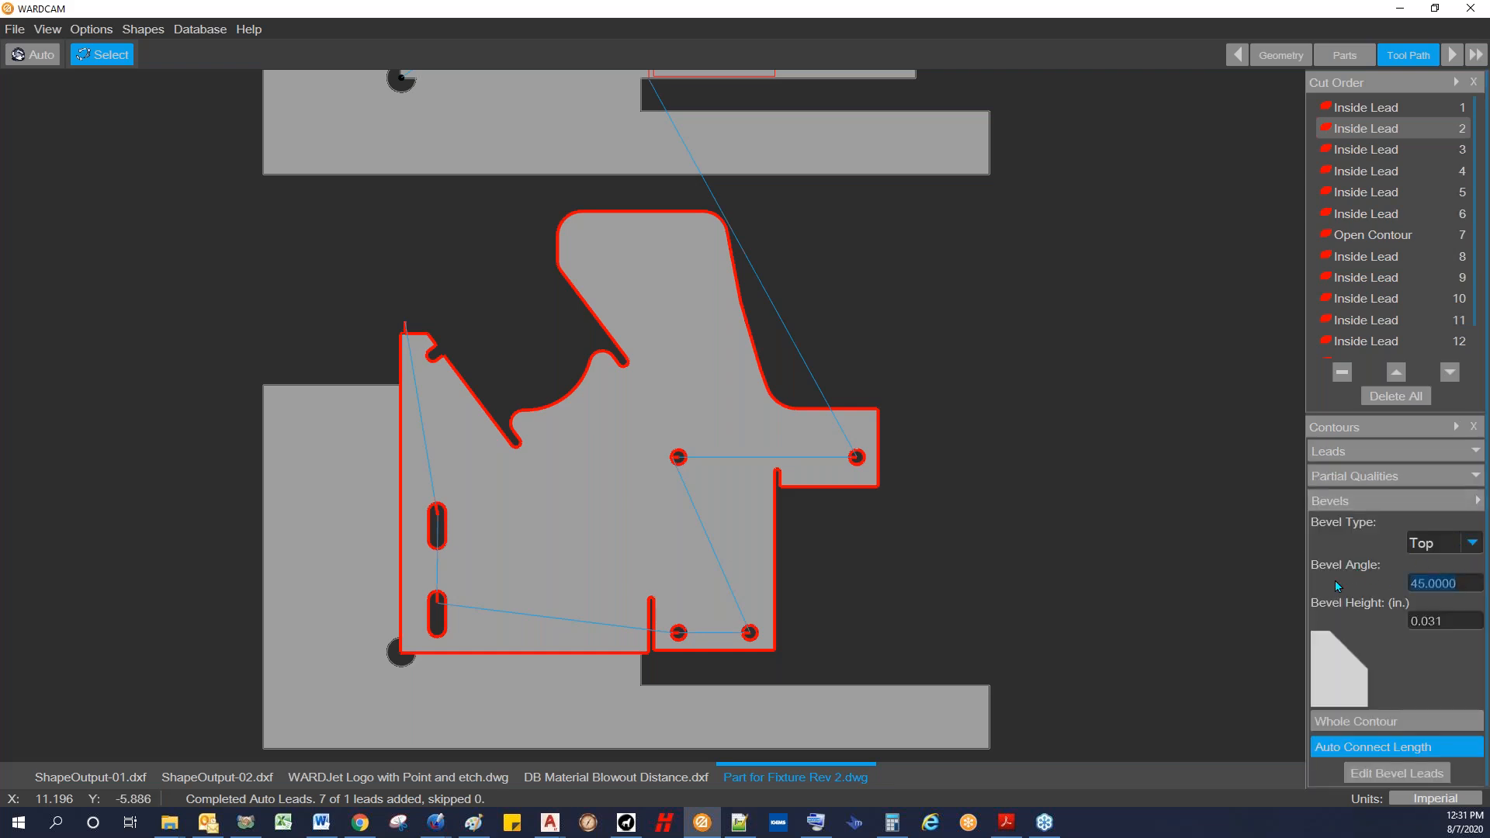
type("0")
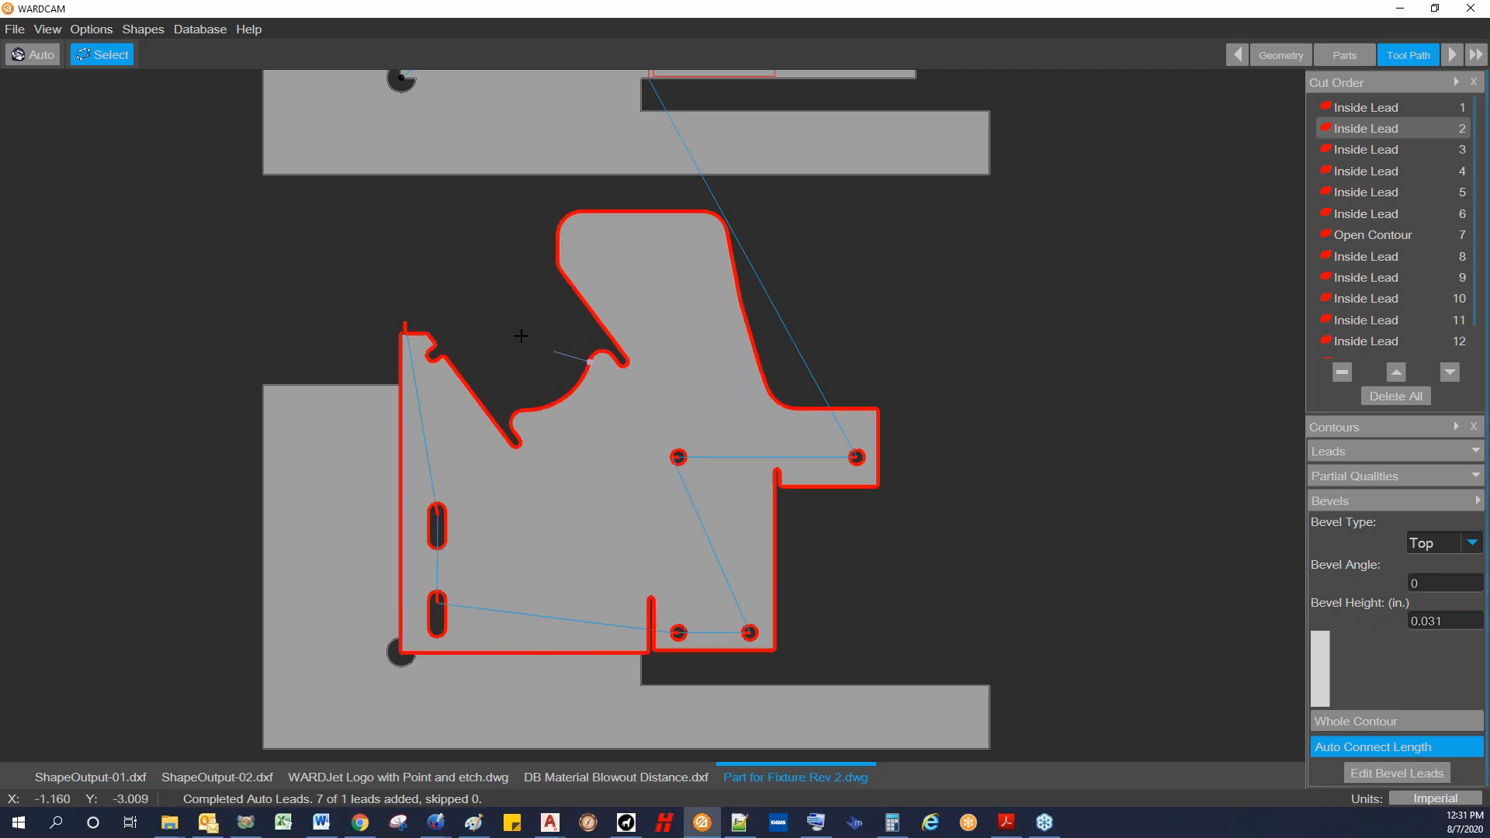
scroll(412, 329, "up", 5)
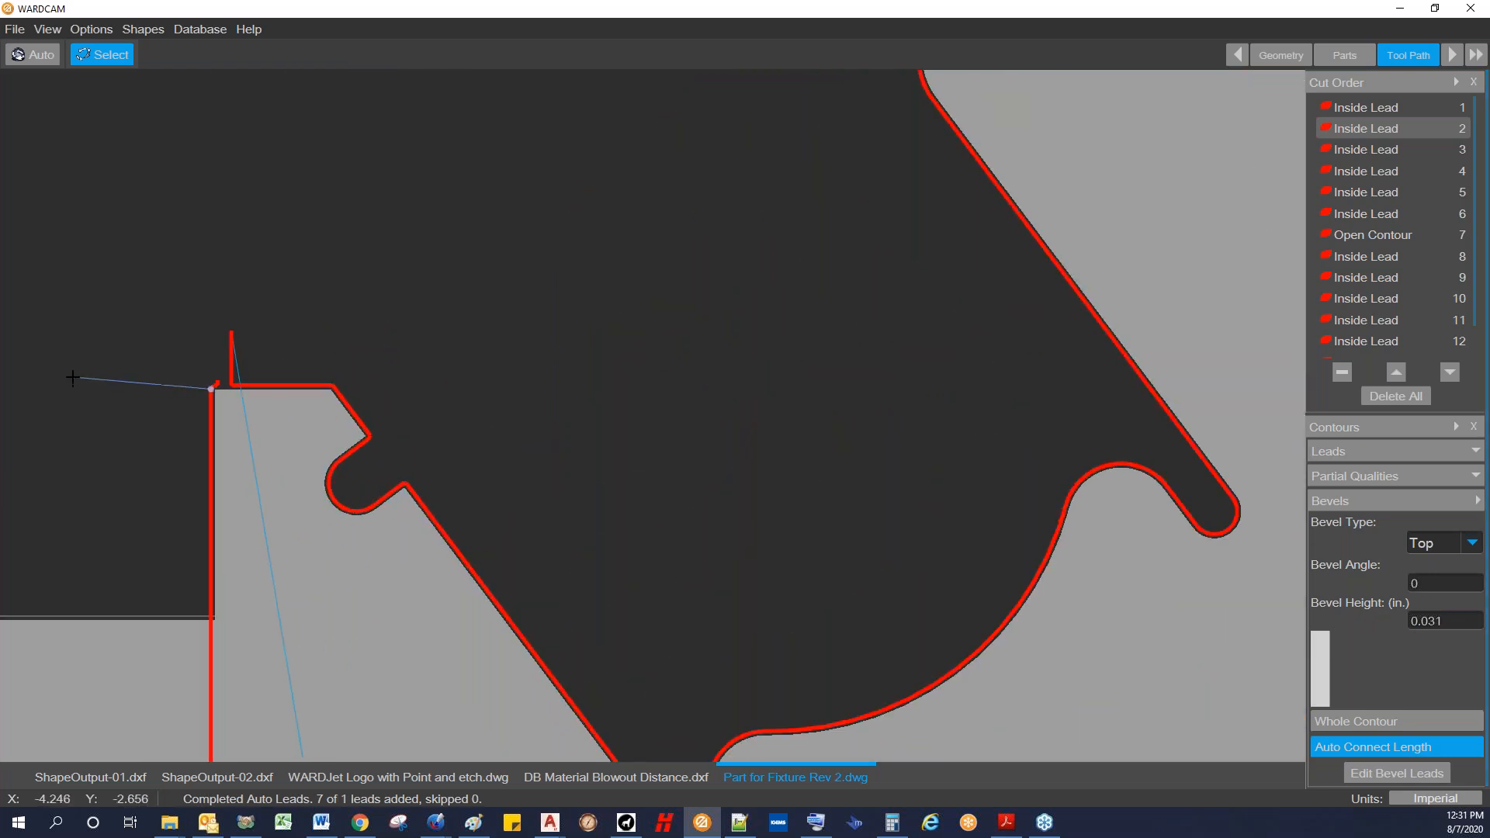
scroll(223, 236, "down", 5)
scroll(510, 637, "up", 5)
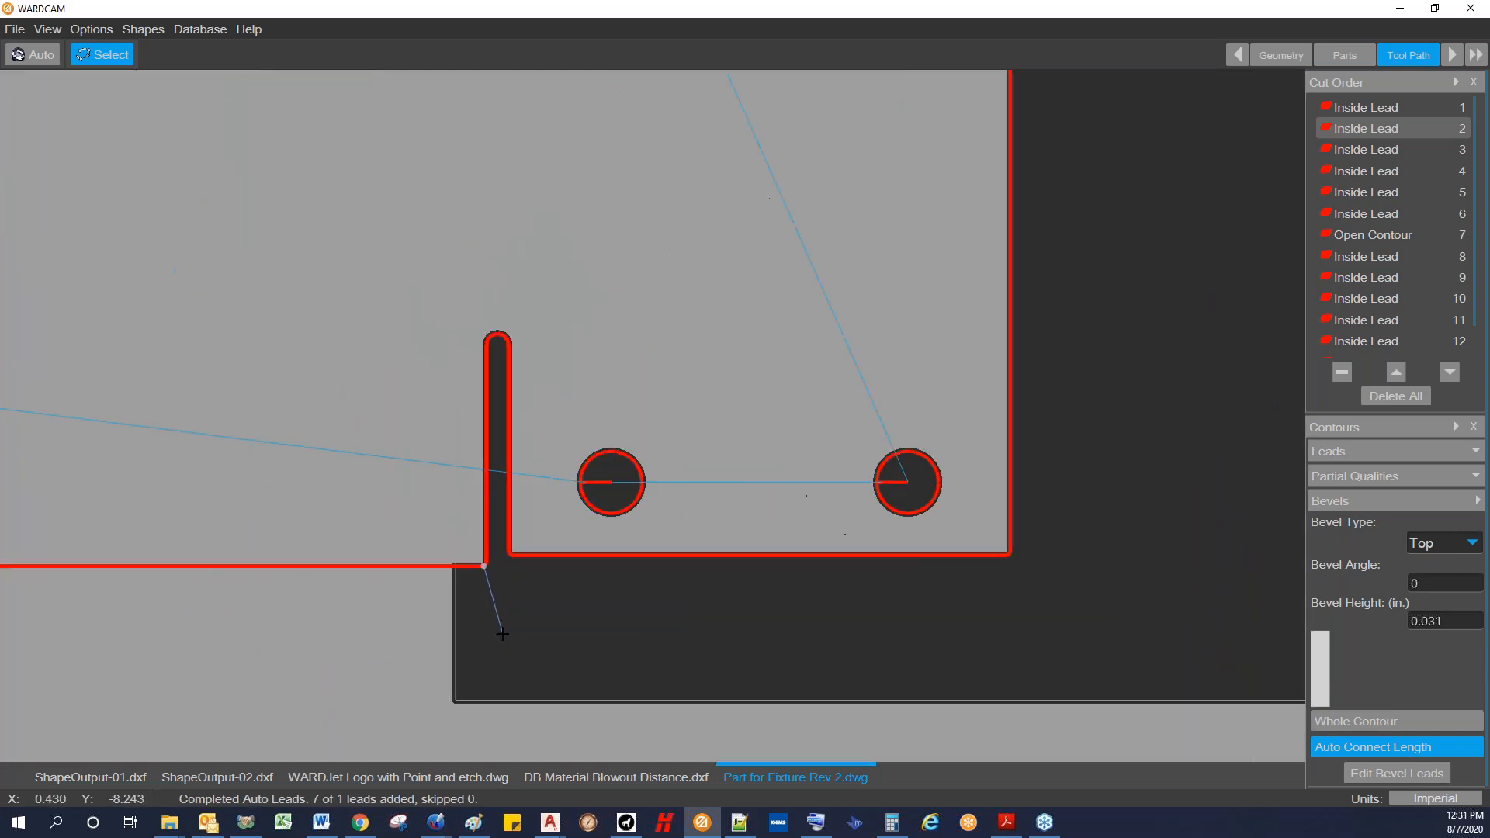
left_click(505, 631)
scroll(505, 632, "down", 5)
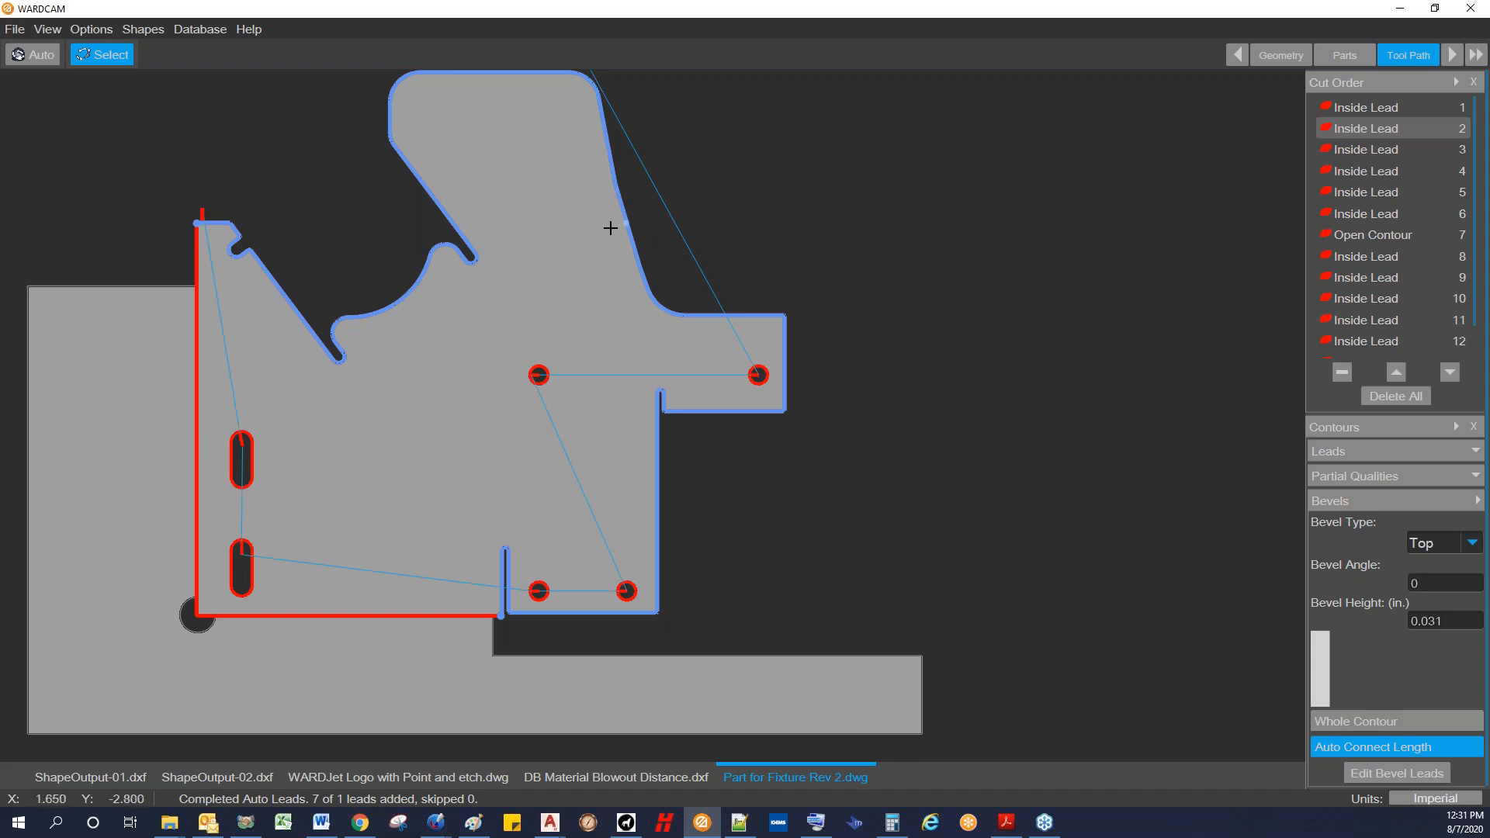
left_click(751, 172)
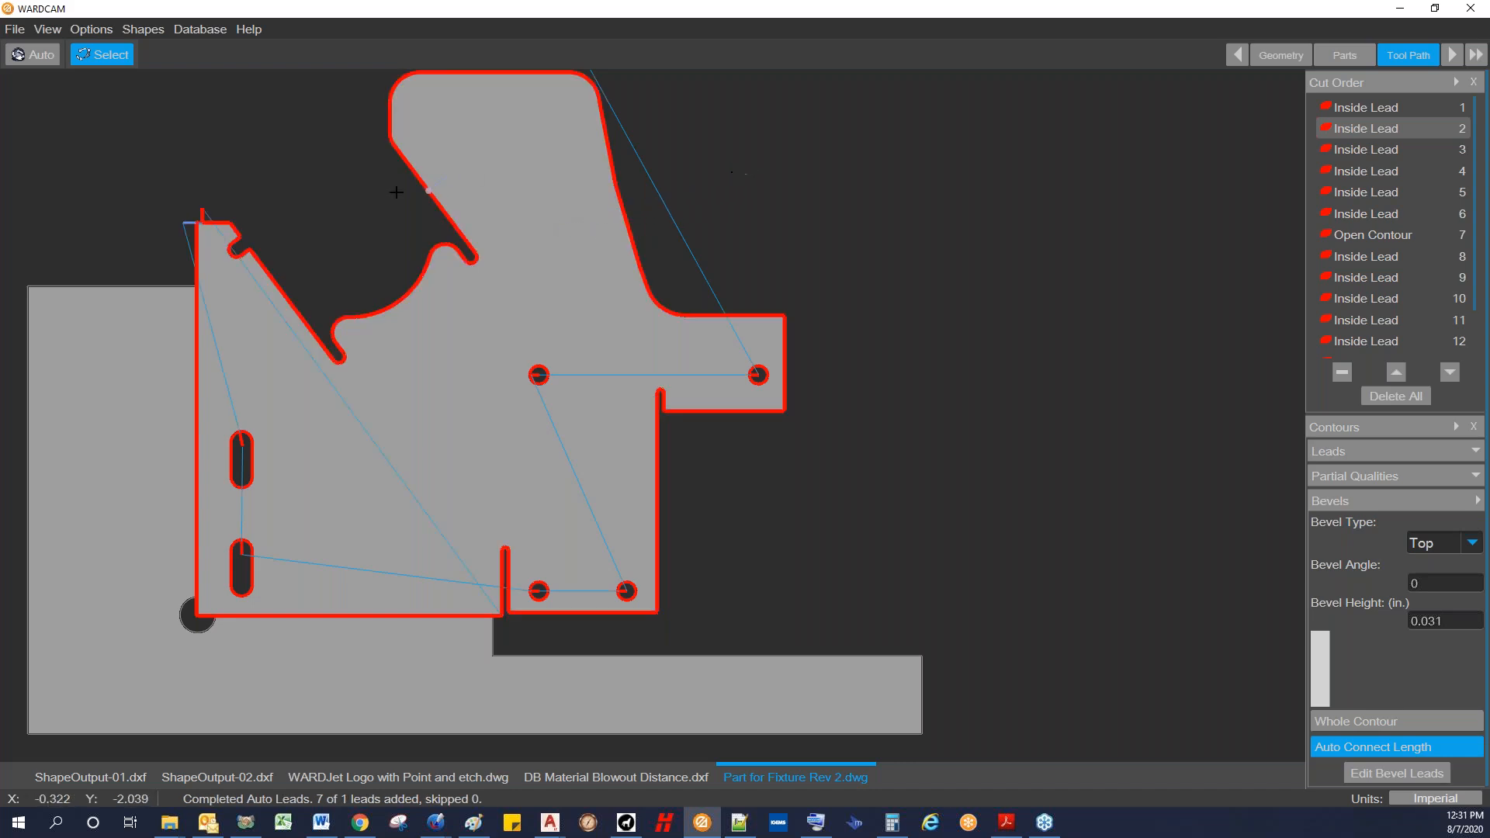
scroll(205, 172, "up", 3)
scroll(189, 242, "down", 4)
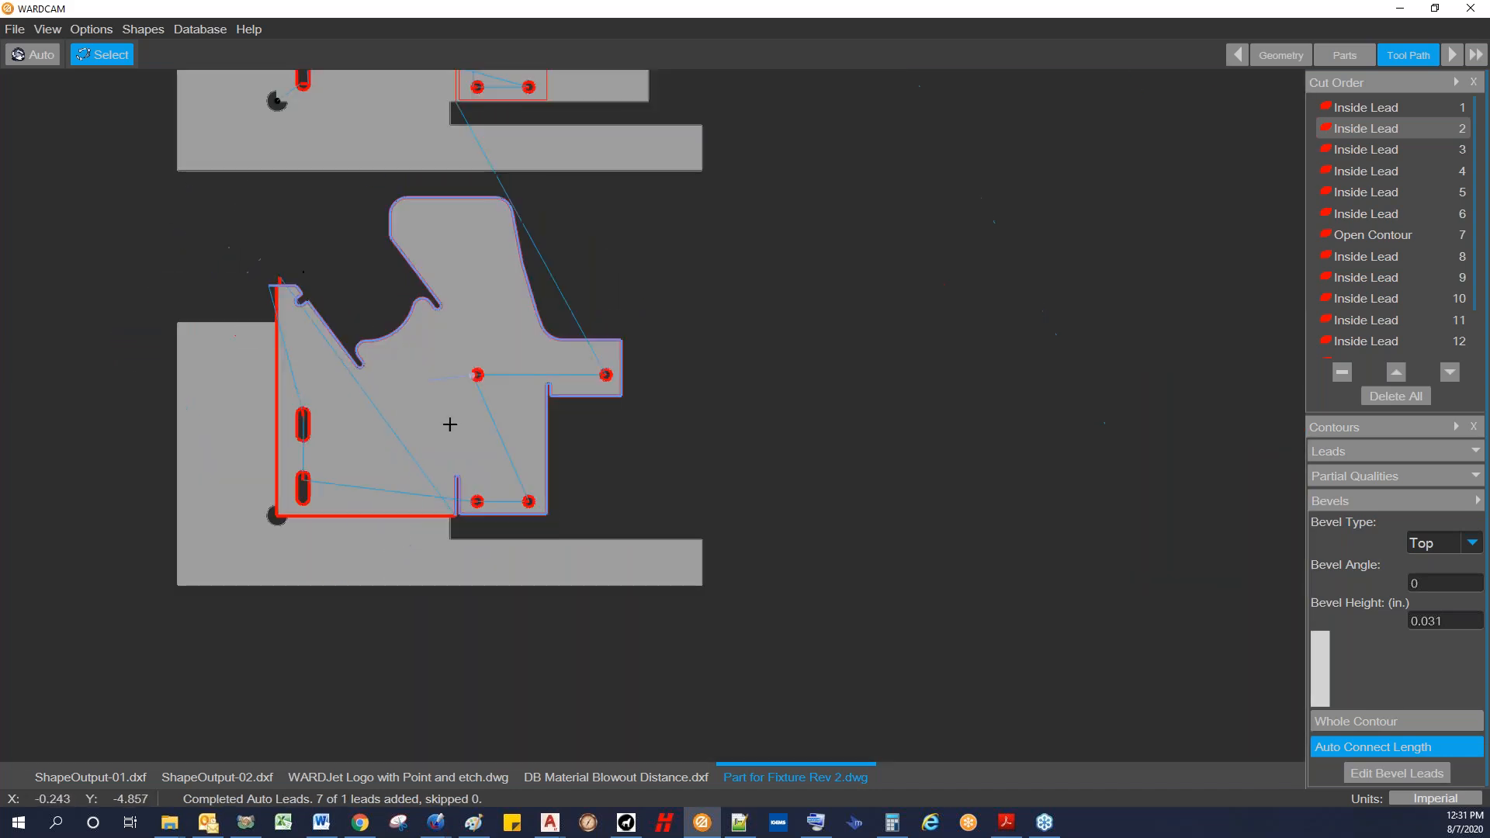
Step: Inspect the lower part's slot corner and delete Outside Lead 14 from the cut order
scroll(424, 465, "up", 3)
scroll(424, 465, "up", 2)
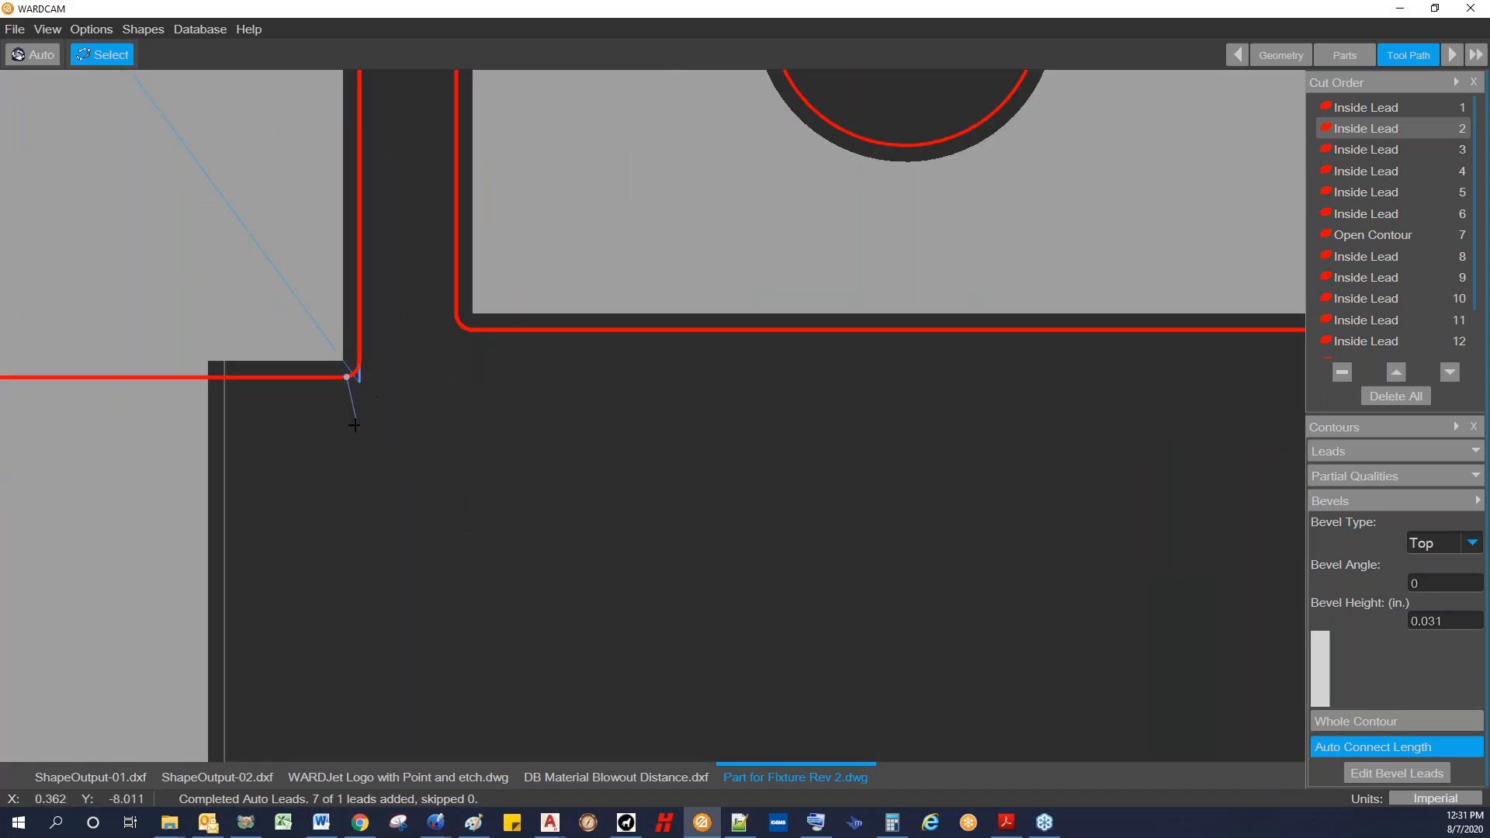
scroll(353, 373, "up", 3)
scroll(365, 355, "down", 6)
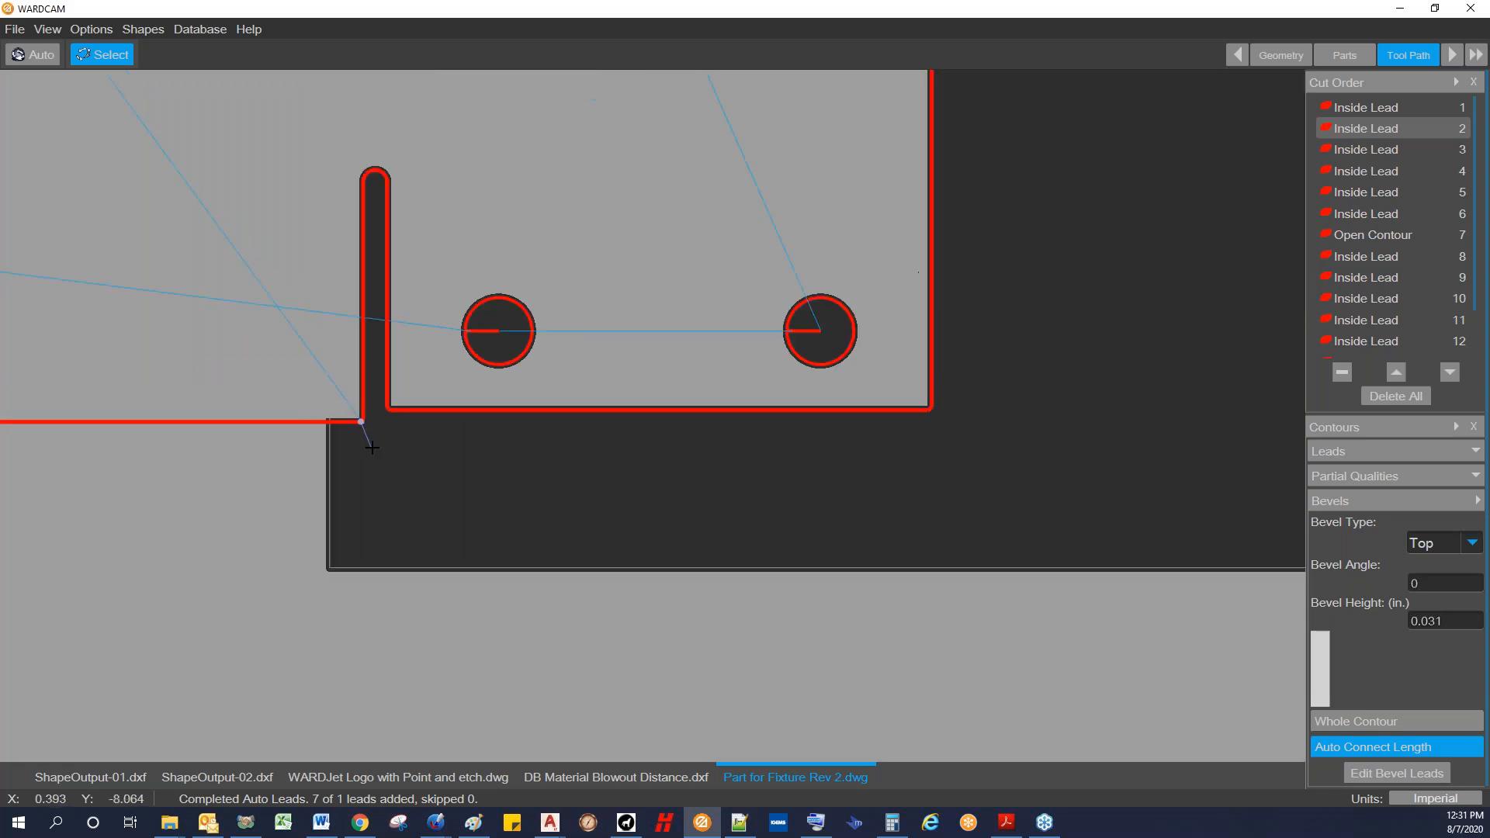
scroll(476, 416, "down", 3)
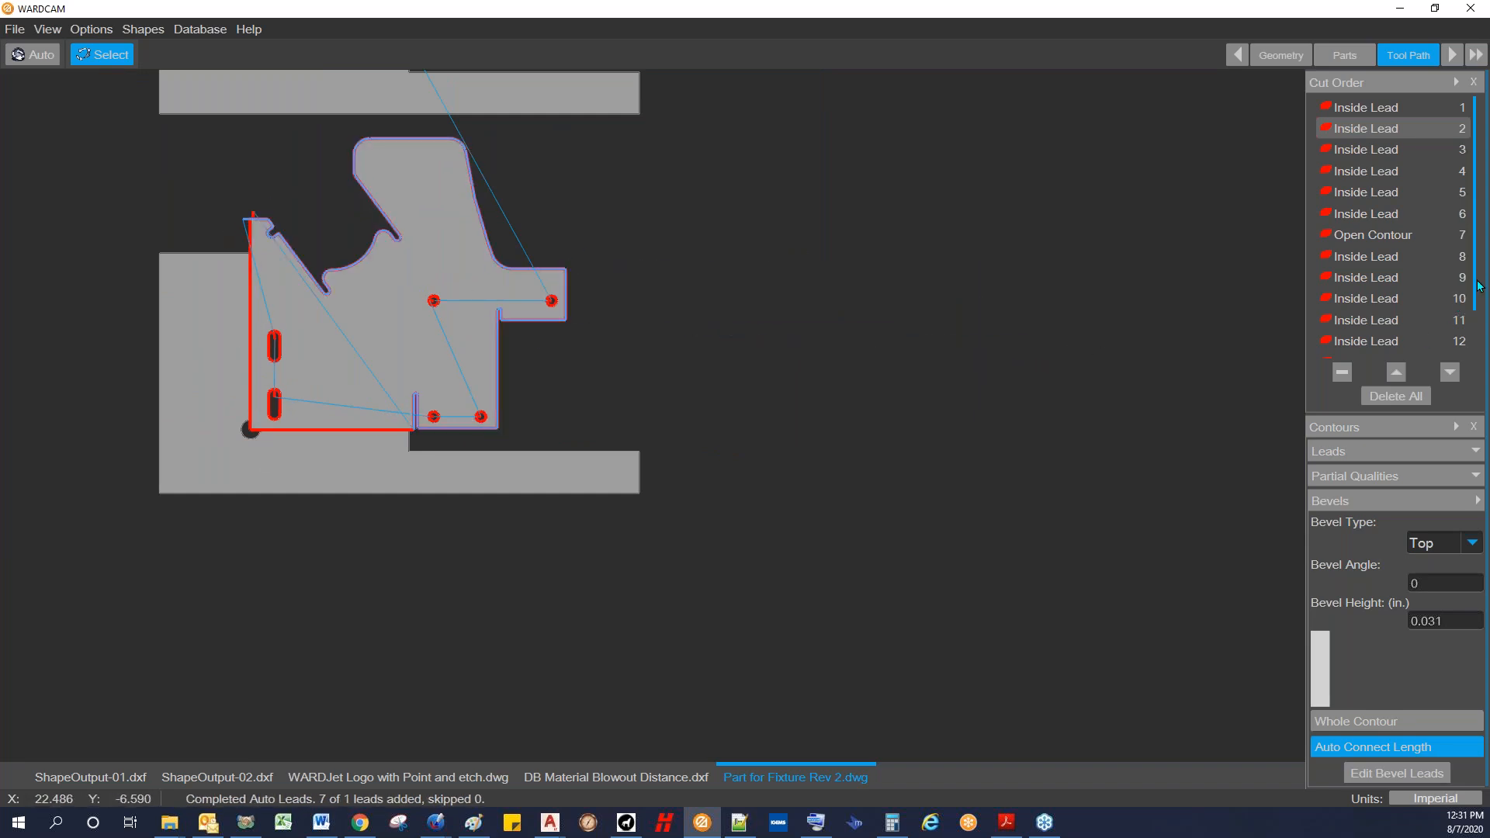
scroll(1387, 211, "down", 2)
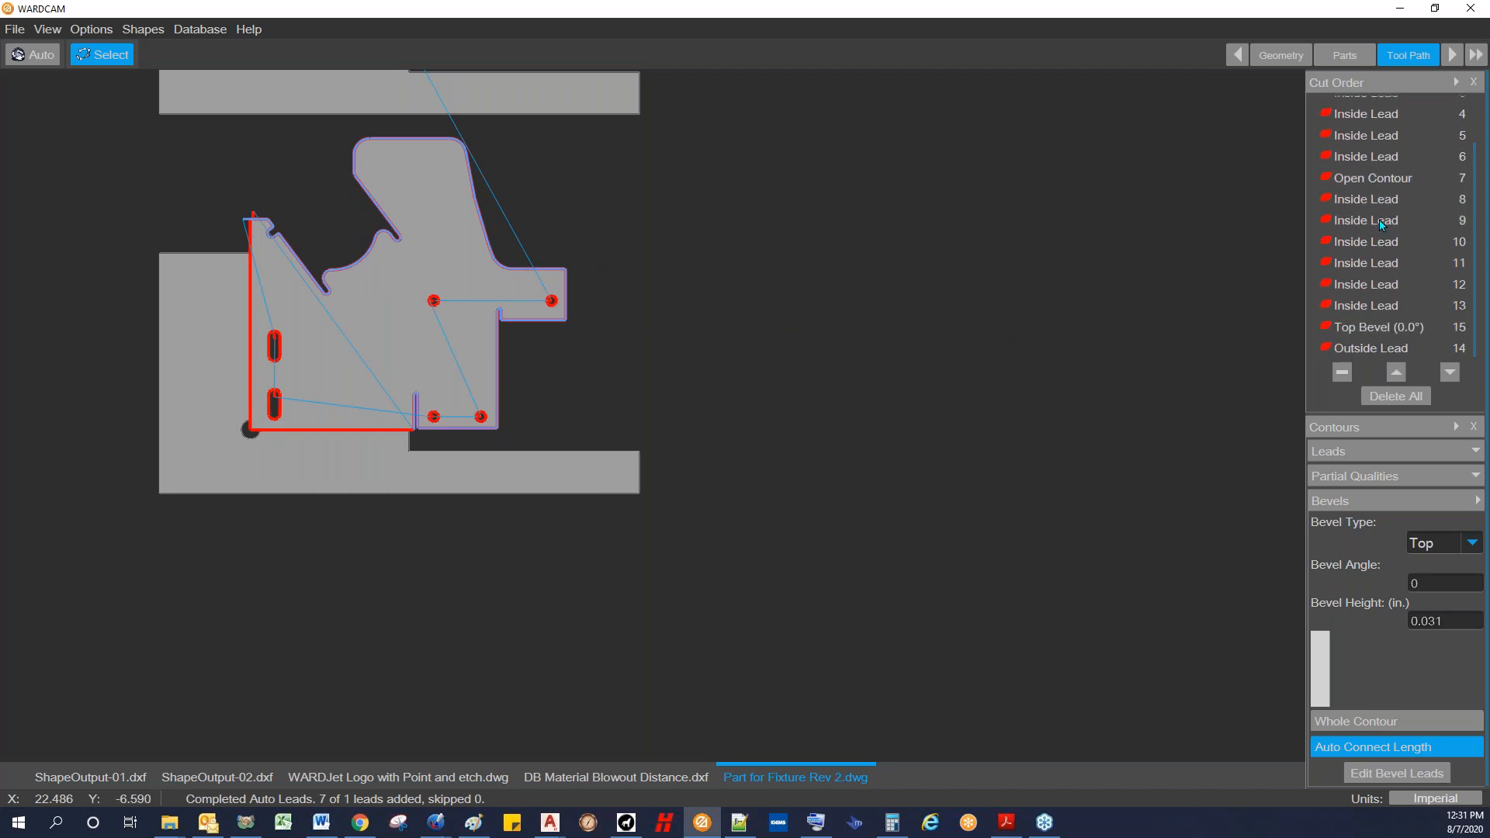
left_click(1367, 351)
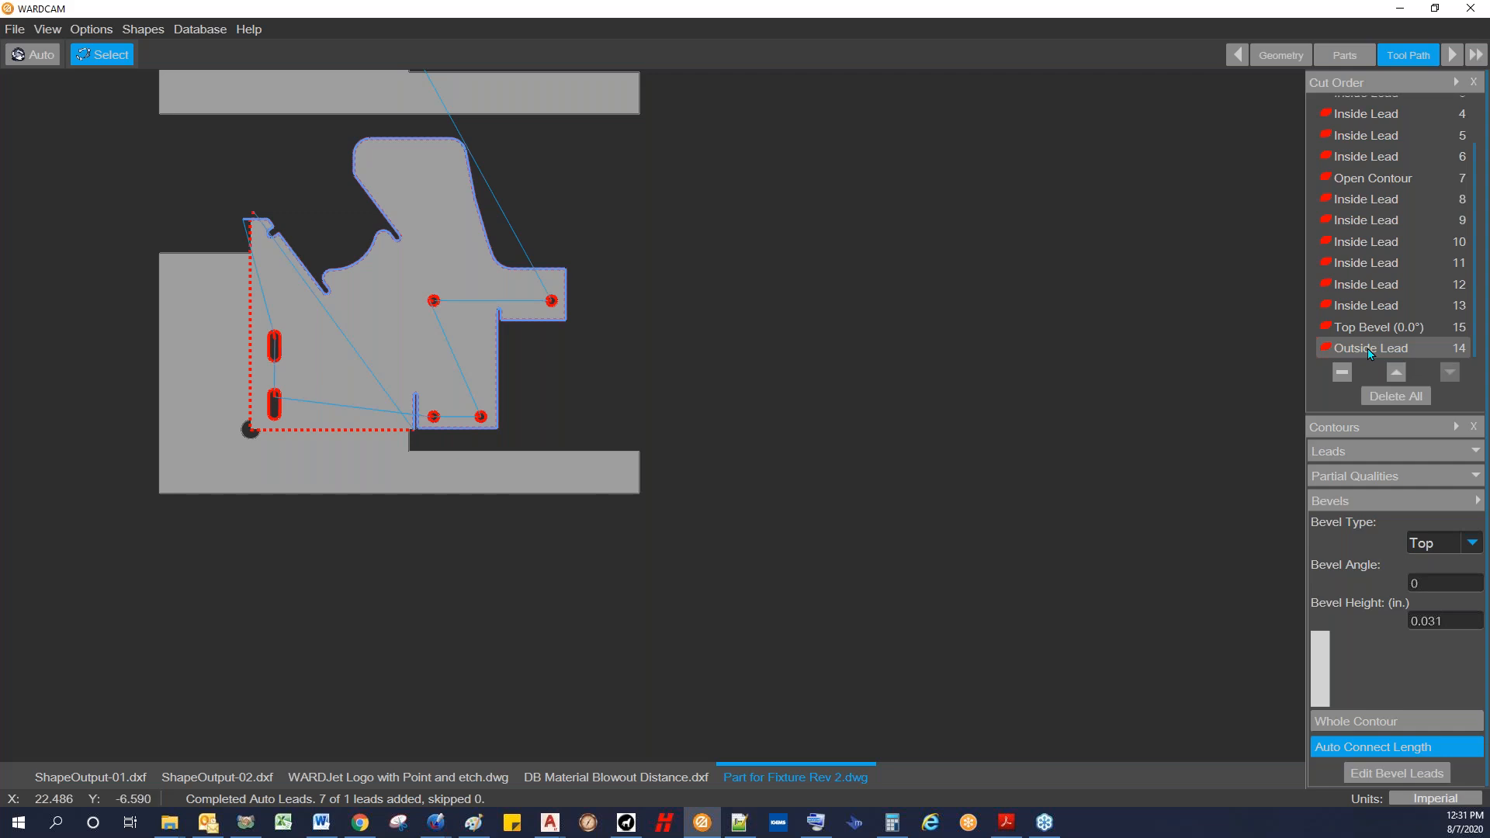
left_click(1341, 374)
scroll(1436, 202, "up", 2)
Step: Go through the cut order entry by entry, from Inside Lead 1 to Top Bevel 15, to check each cut on the drawing
left_click(1389, 112)
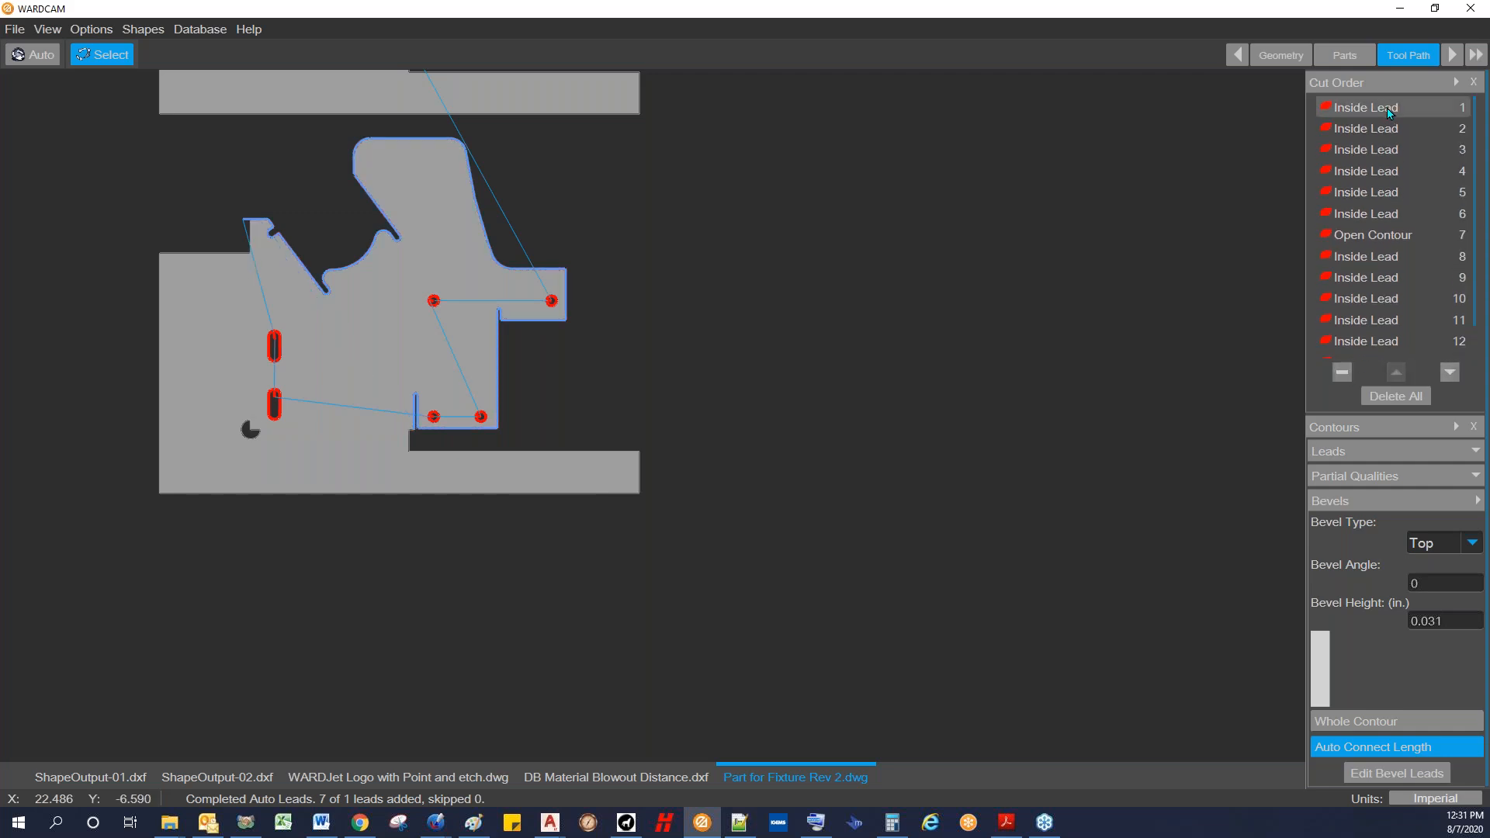
key("Down")
key("Down")
key("Down")
key("Down")
key("Down")
key("Down")
key("Down")
key("Down")
key("Down")
key("Down")
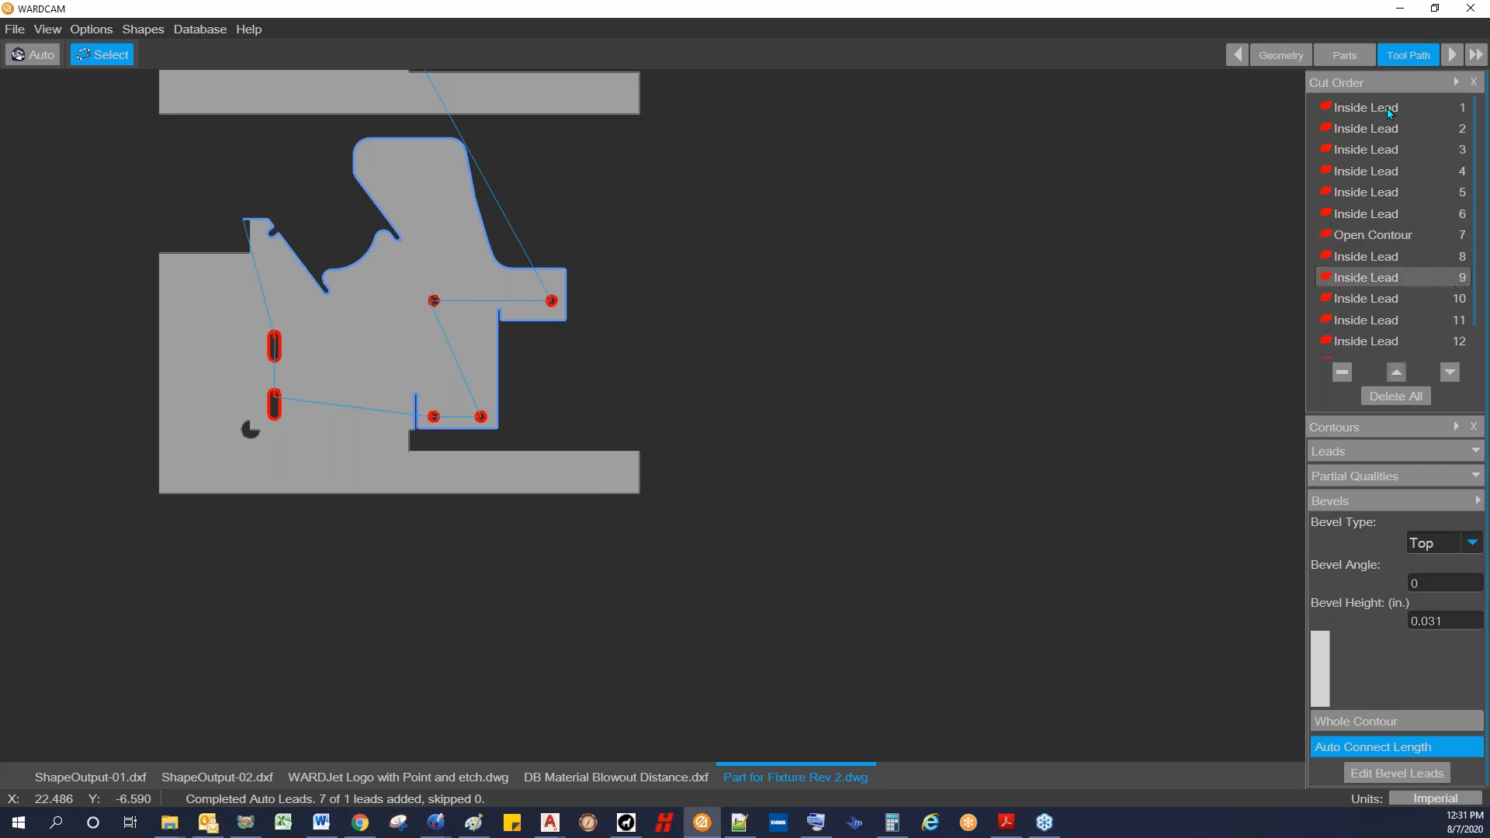
key("Down")
key("Down")
key("Down")
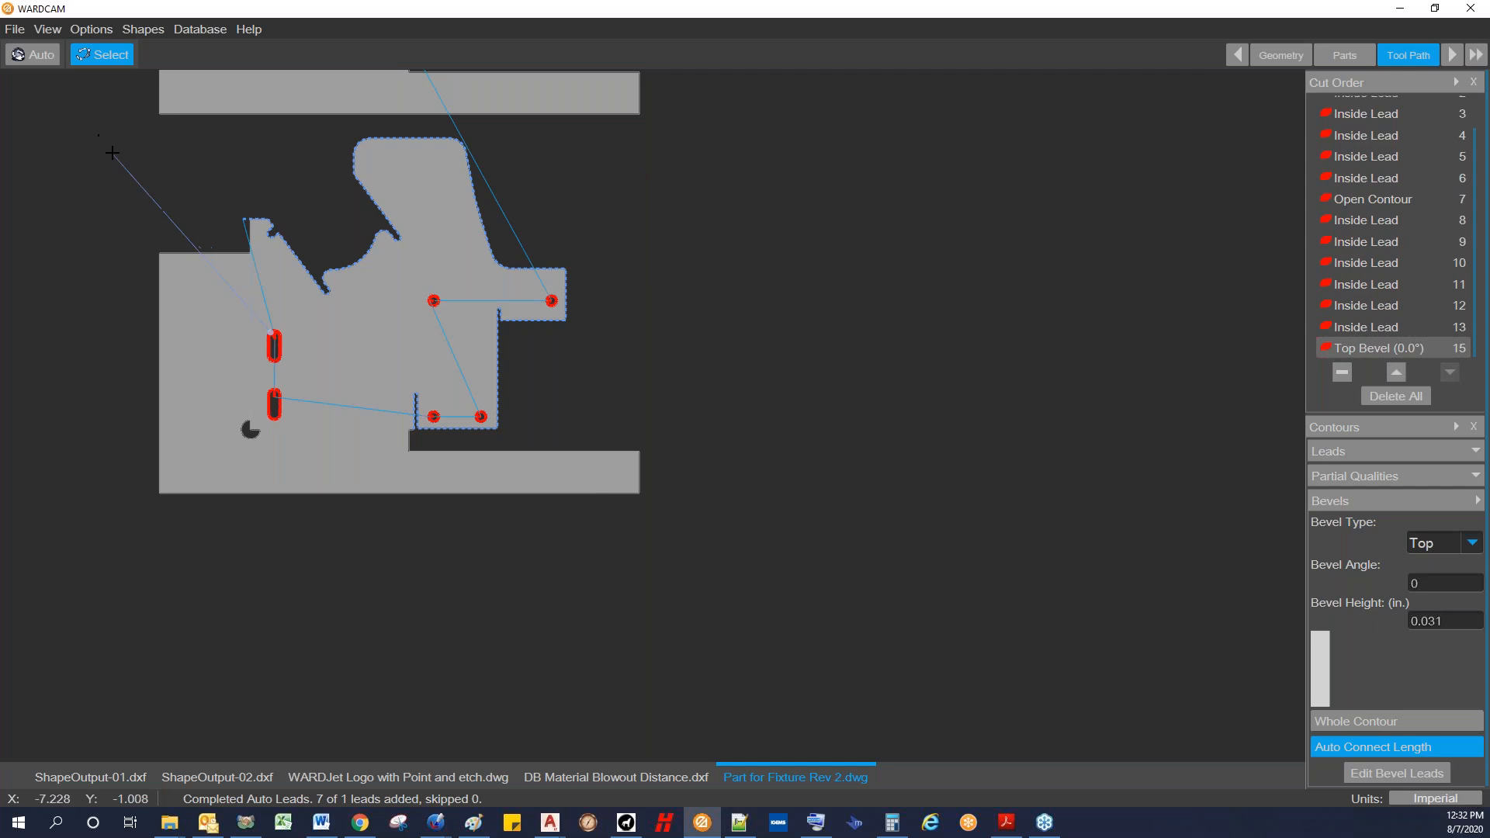
Step: Remove Inside Lead 1 and Open Contour 7 of the upper part from the tool path's cut order
left_click(1451, 56)
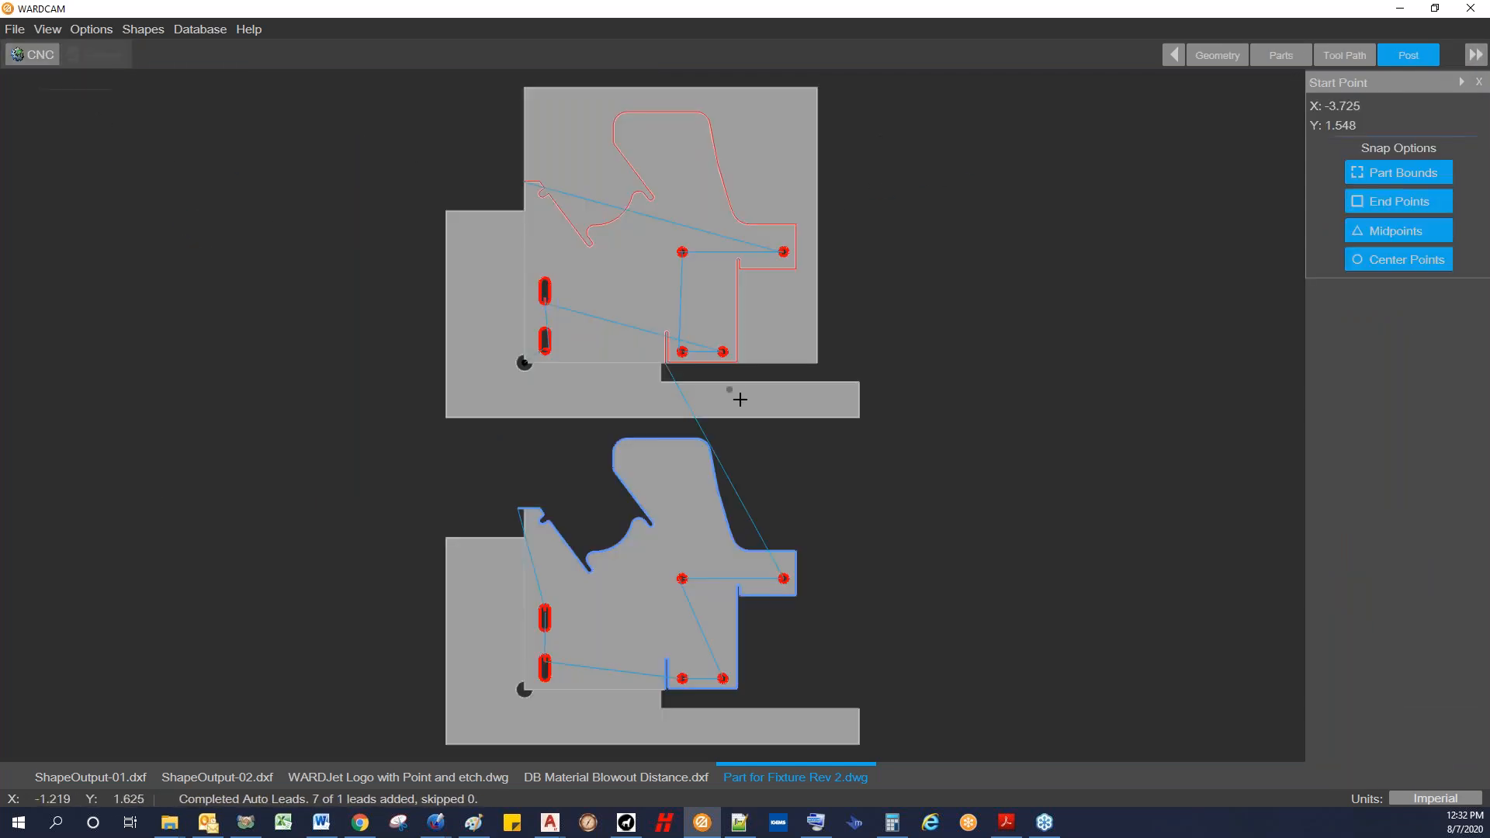
left_click(1344, 55)
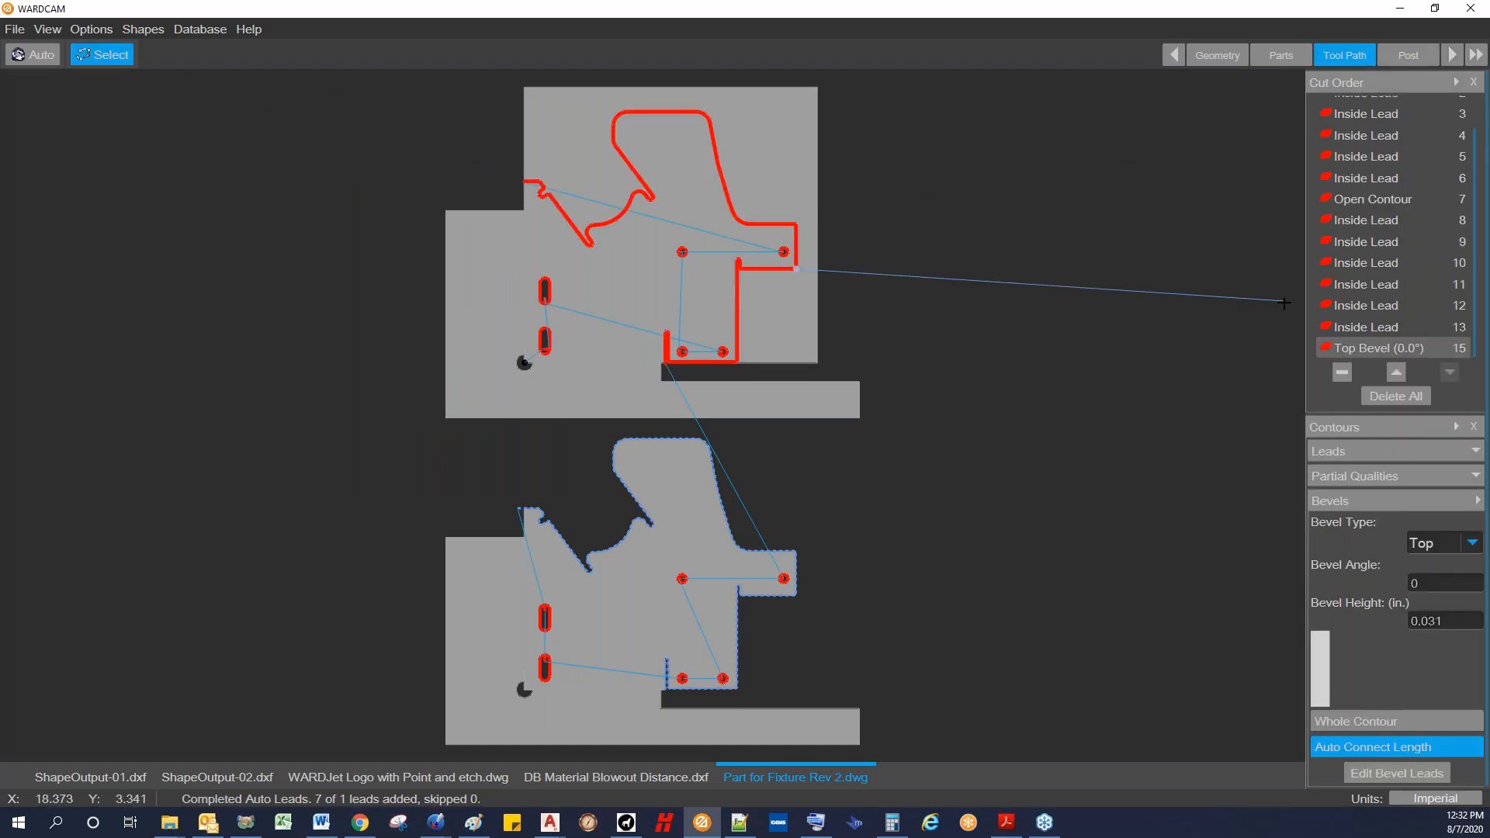
scroll(1399, 142, "up", 2)
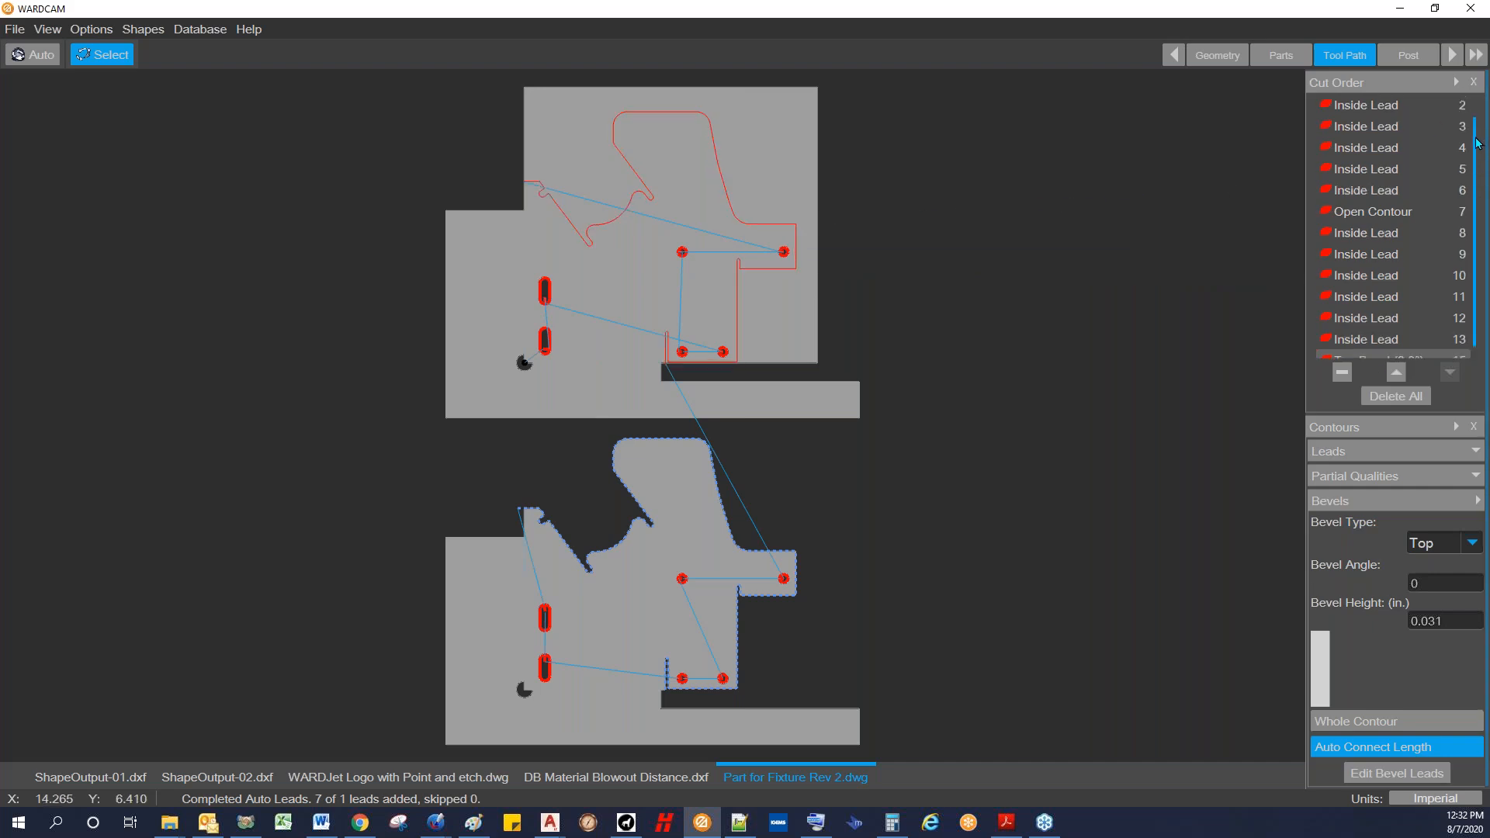
left_click(1401, 108)
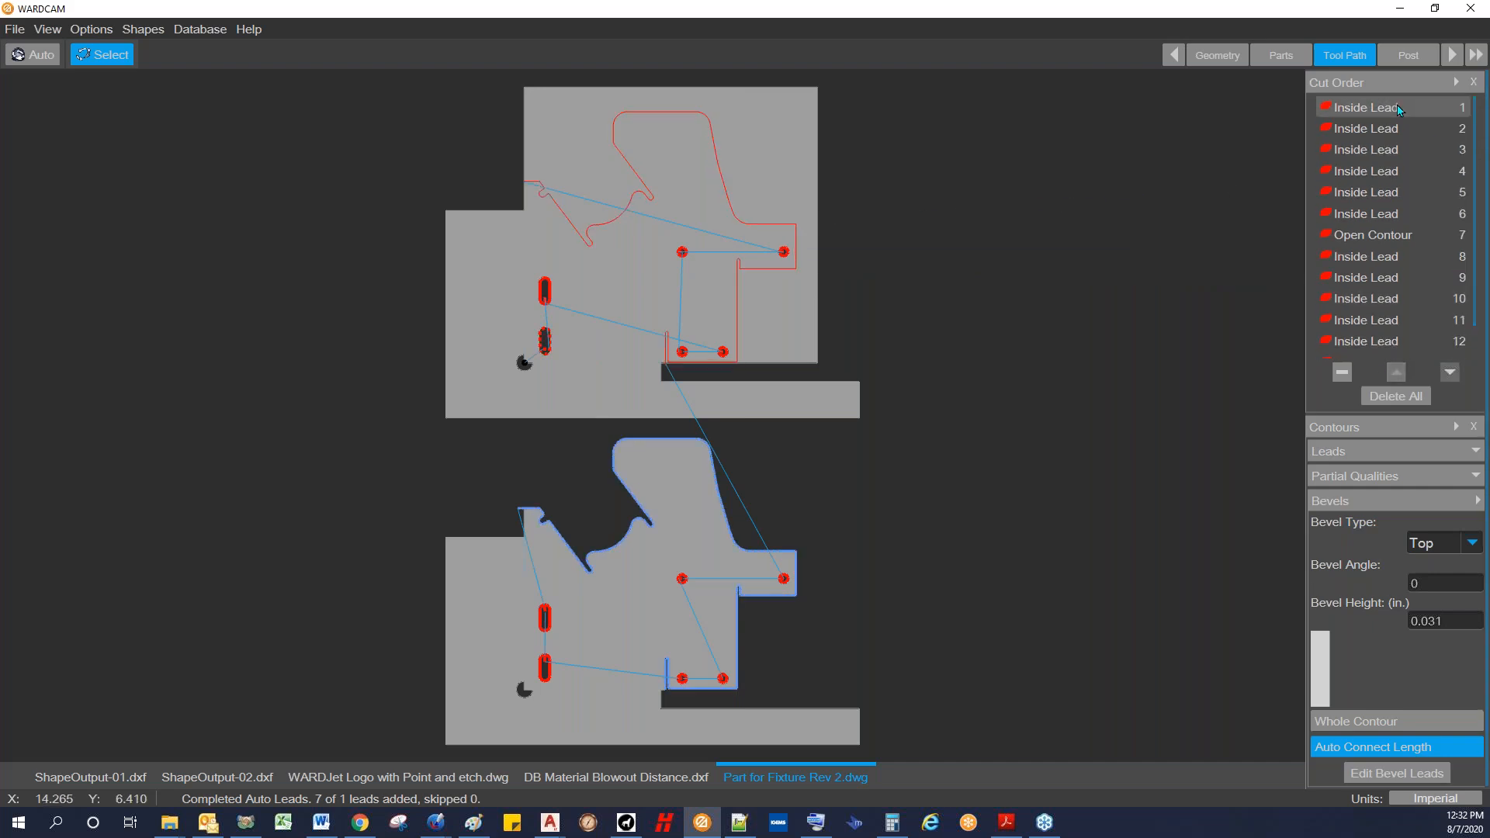
left_click(1344, 373)
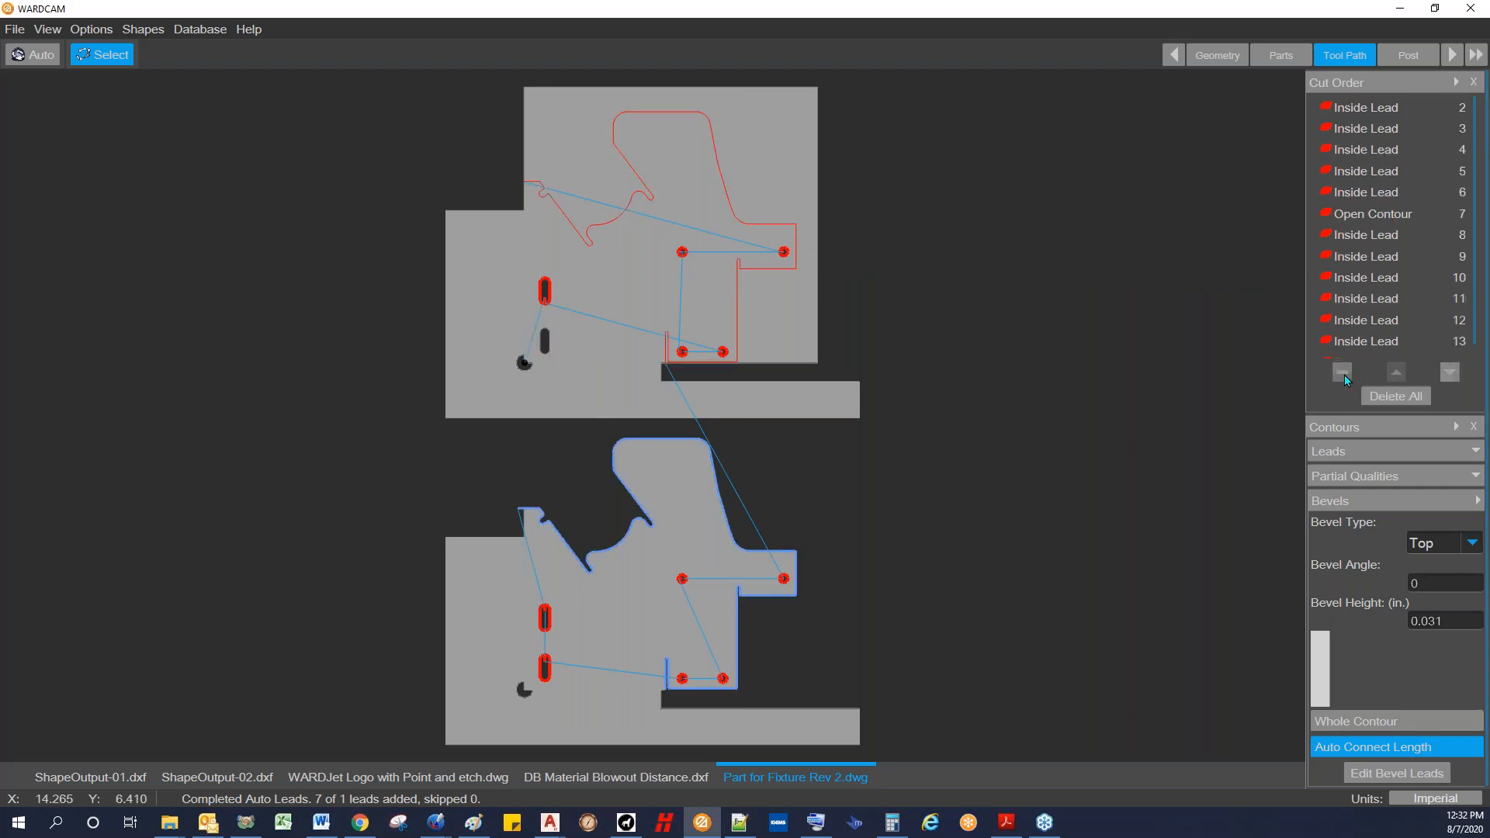
left_click(1359, 215)
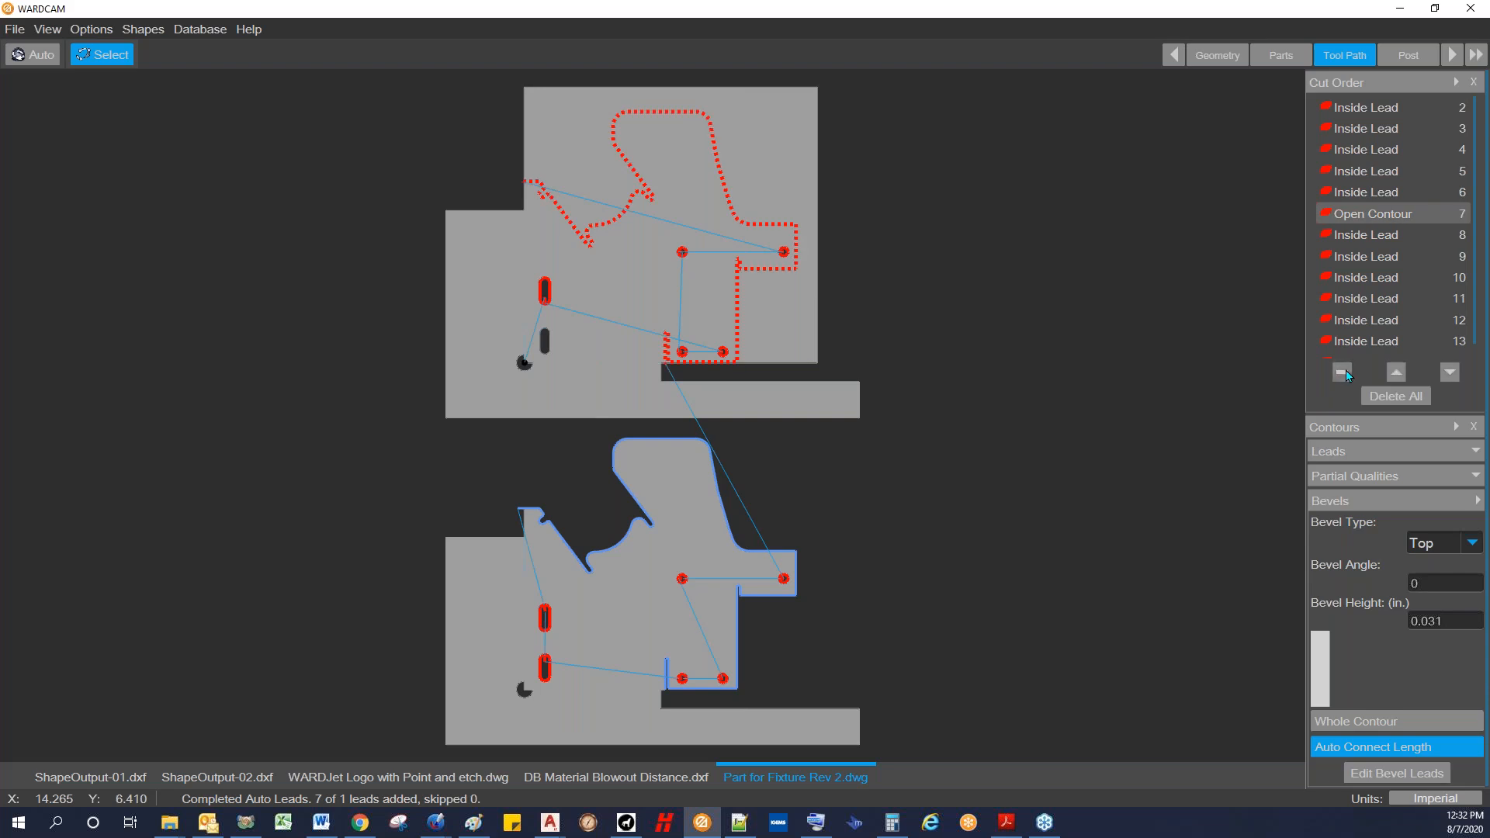
left_click(1343, 374)
left_click(1362, 218)
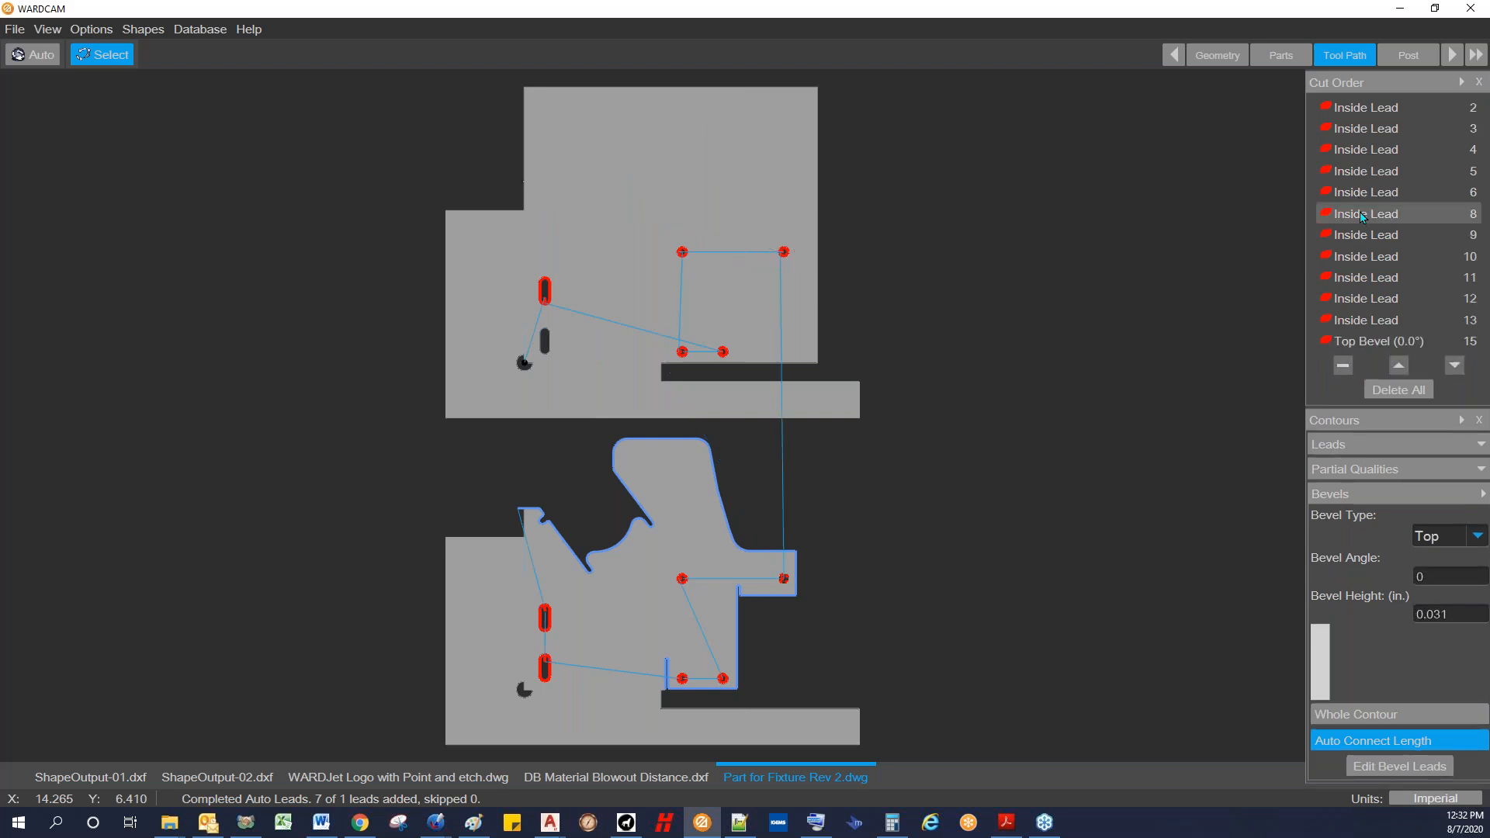
Step: Delete the upper part's remaining cuts, Inside Leads 2 through 6, from the cut order together
left_click(1345, 106)
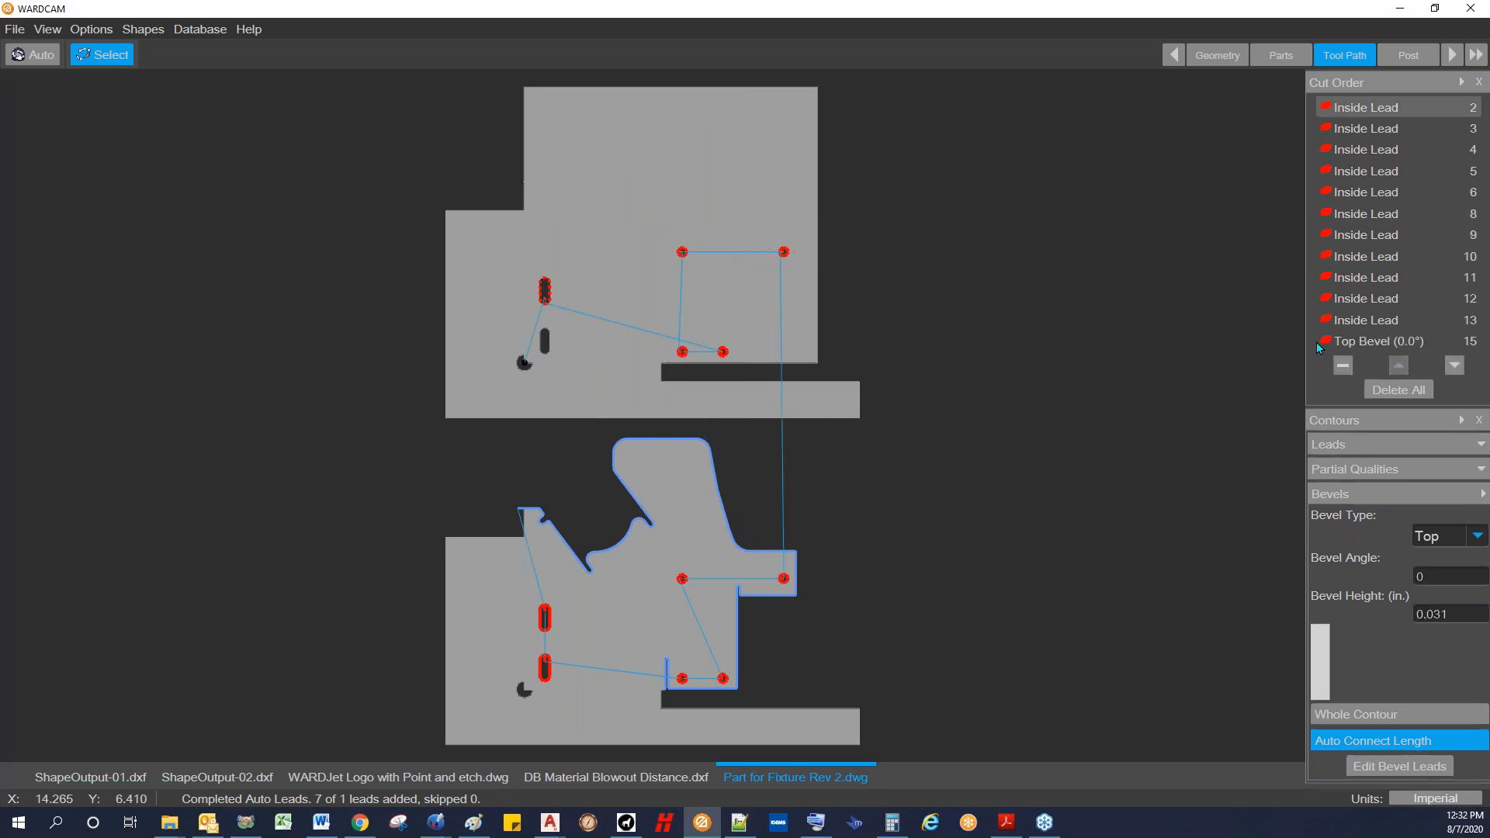
left_click(1358, 130, "shift")
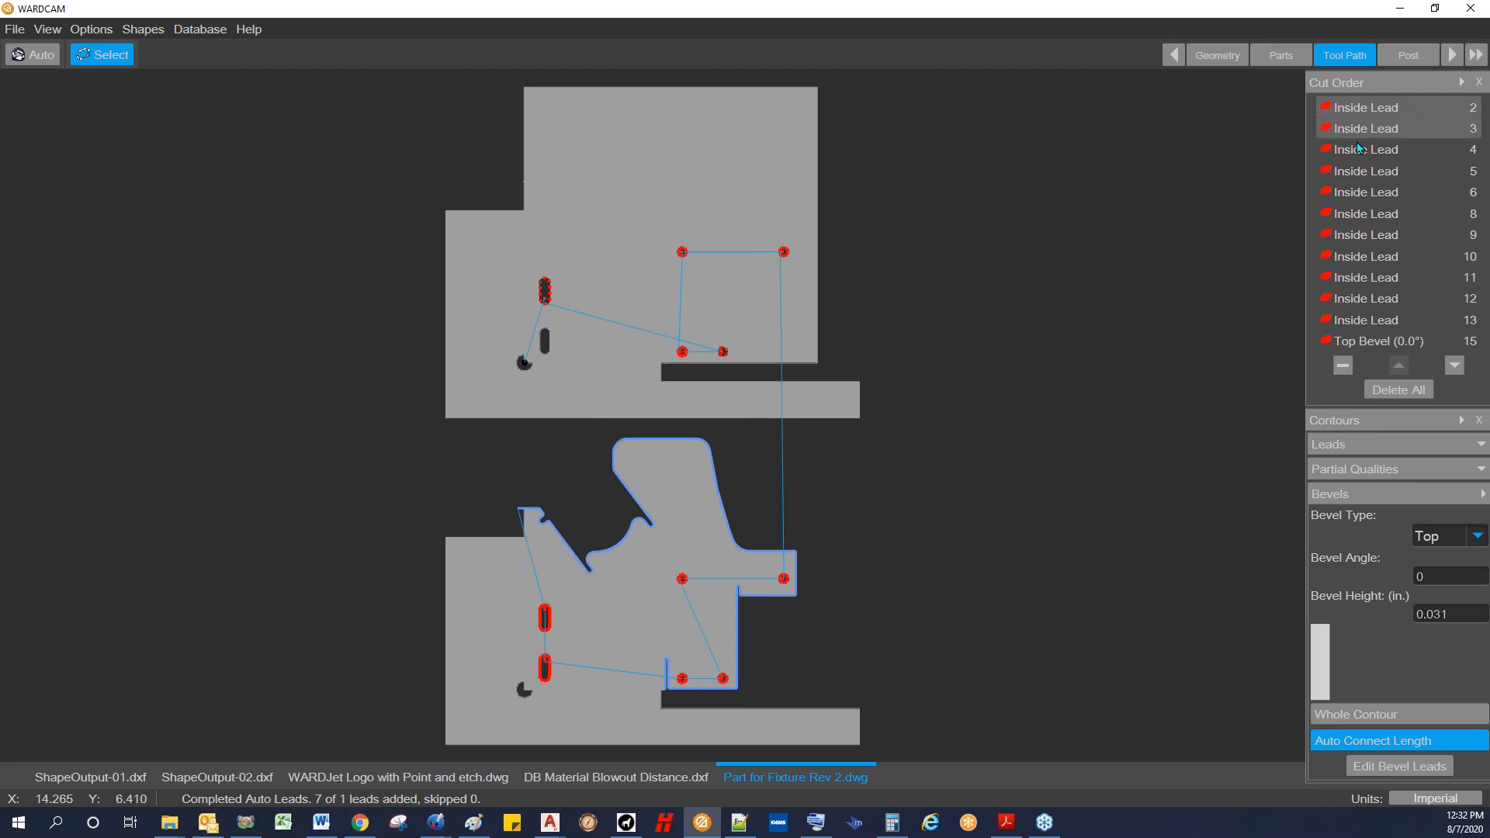
left_click(1359, 149, "shift")
left_click(1358, 173, "shift")
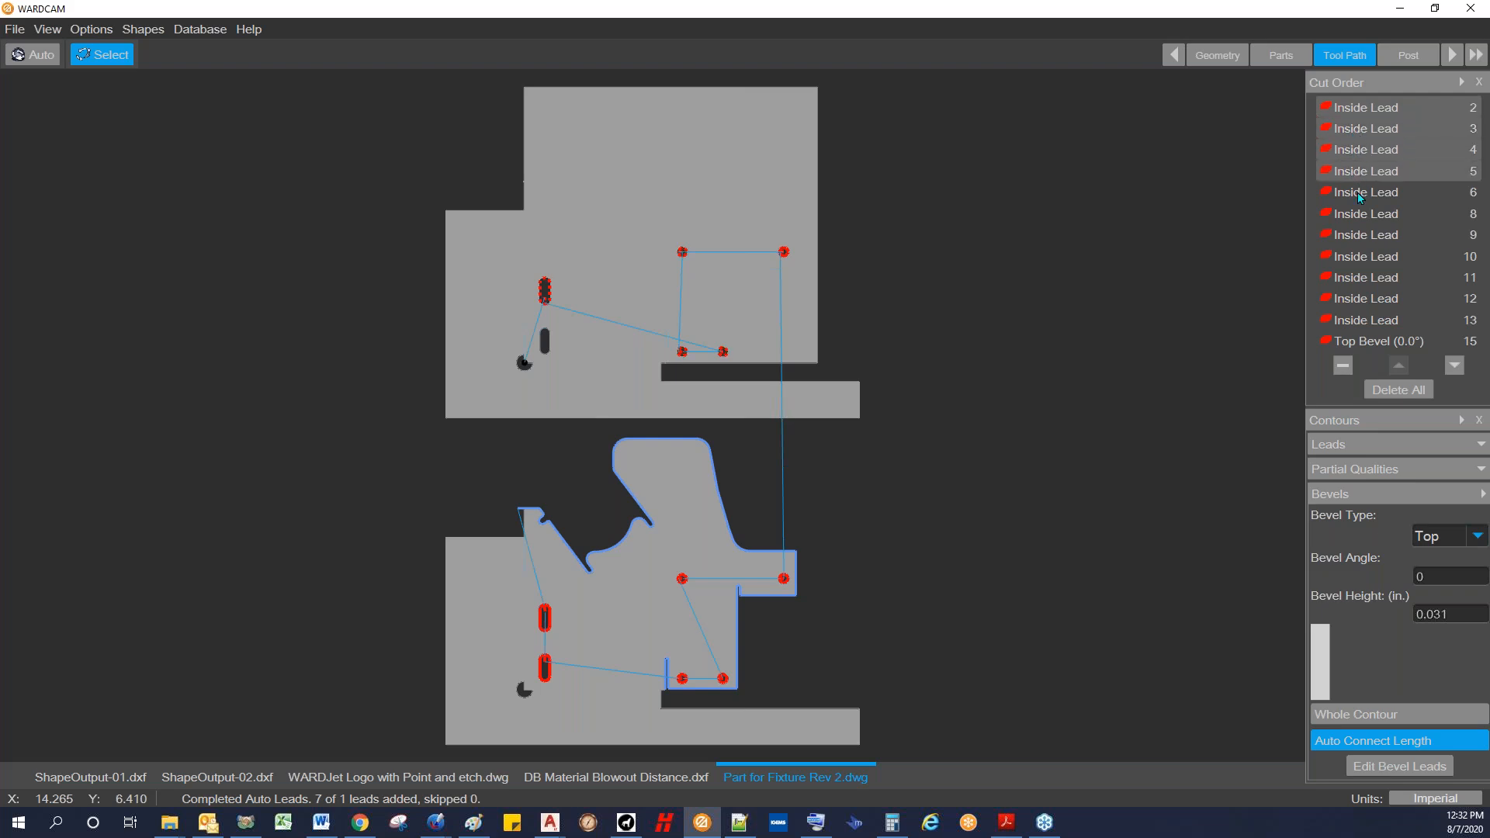
left_click(1359, 194, "shift")
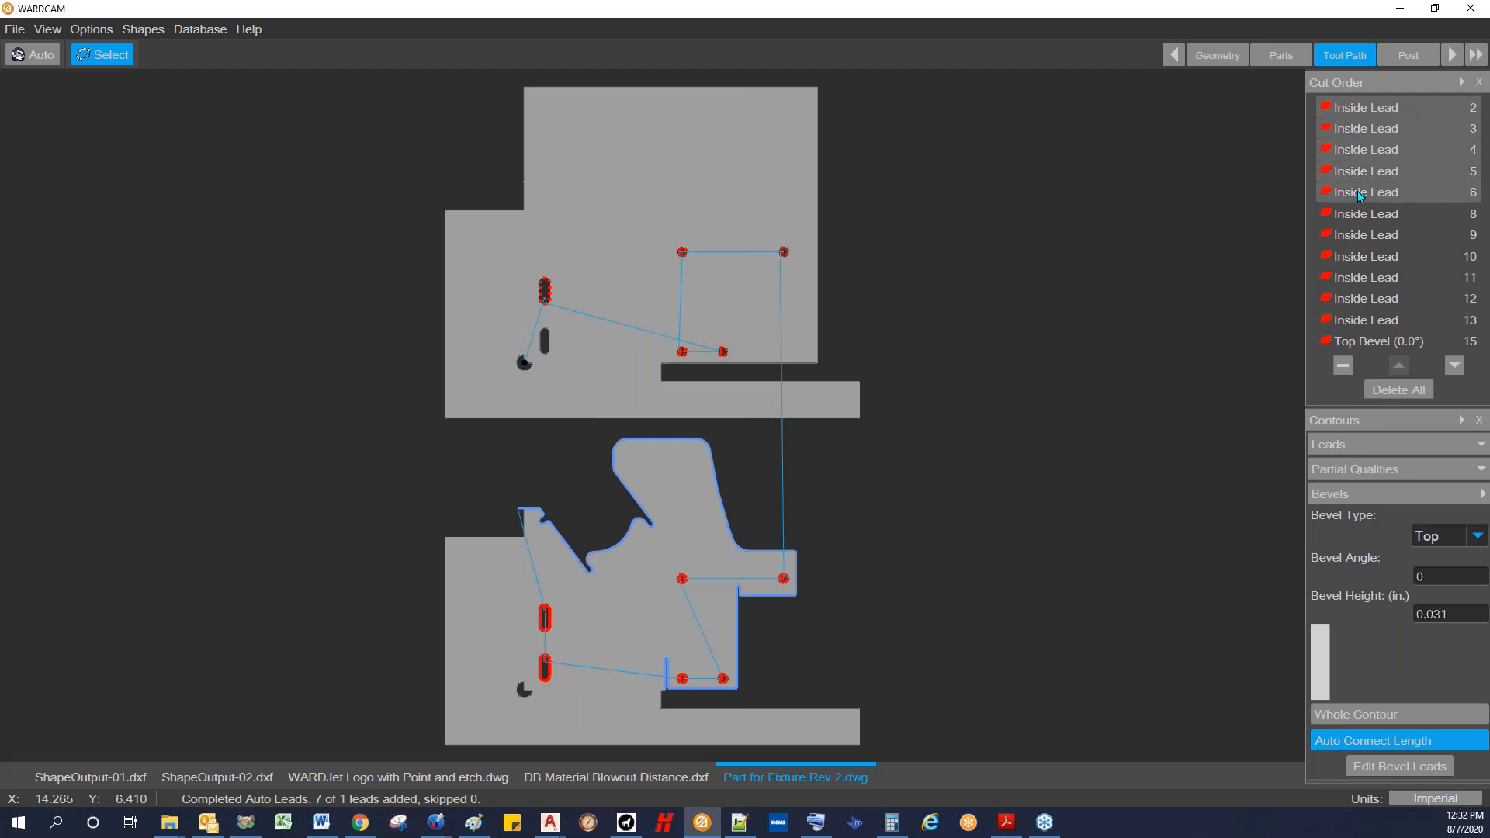
left_click(1343, 366)
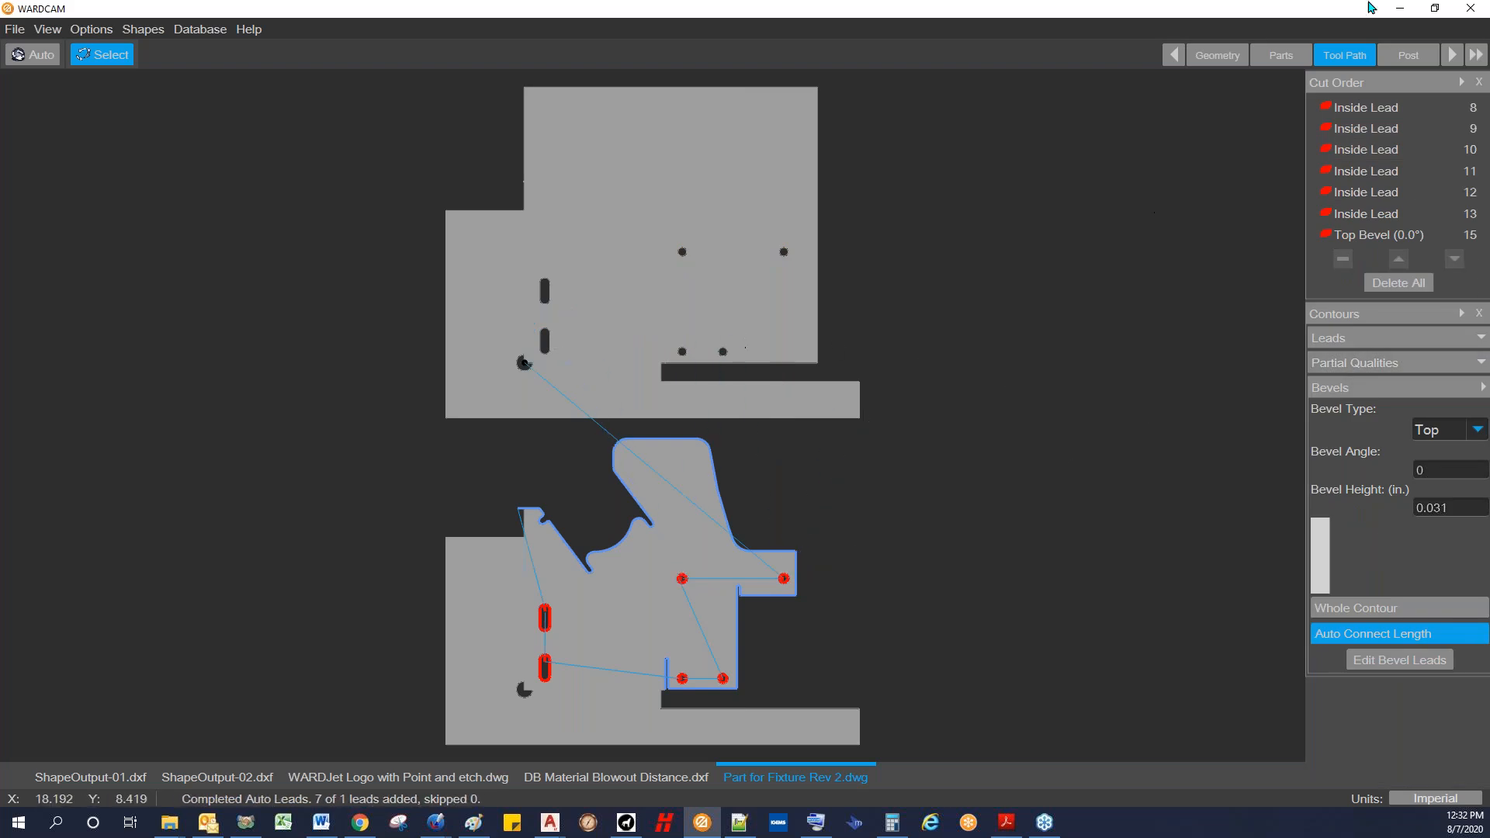
Step: Set the program's start point at the lower part's lower-left corner, X -3.725, Y -7.957, in the Post stage
left_click(1408, 55)
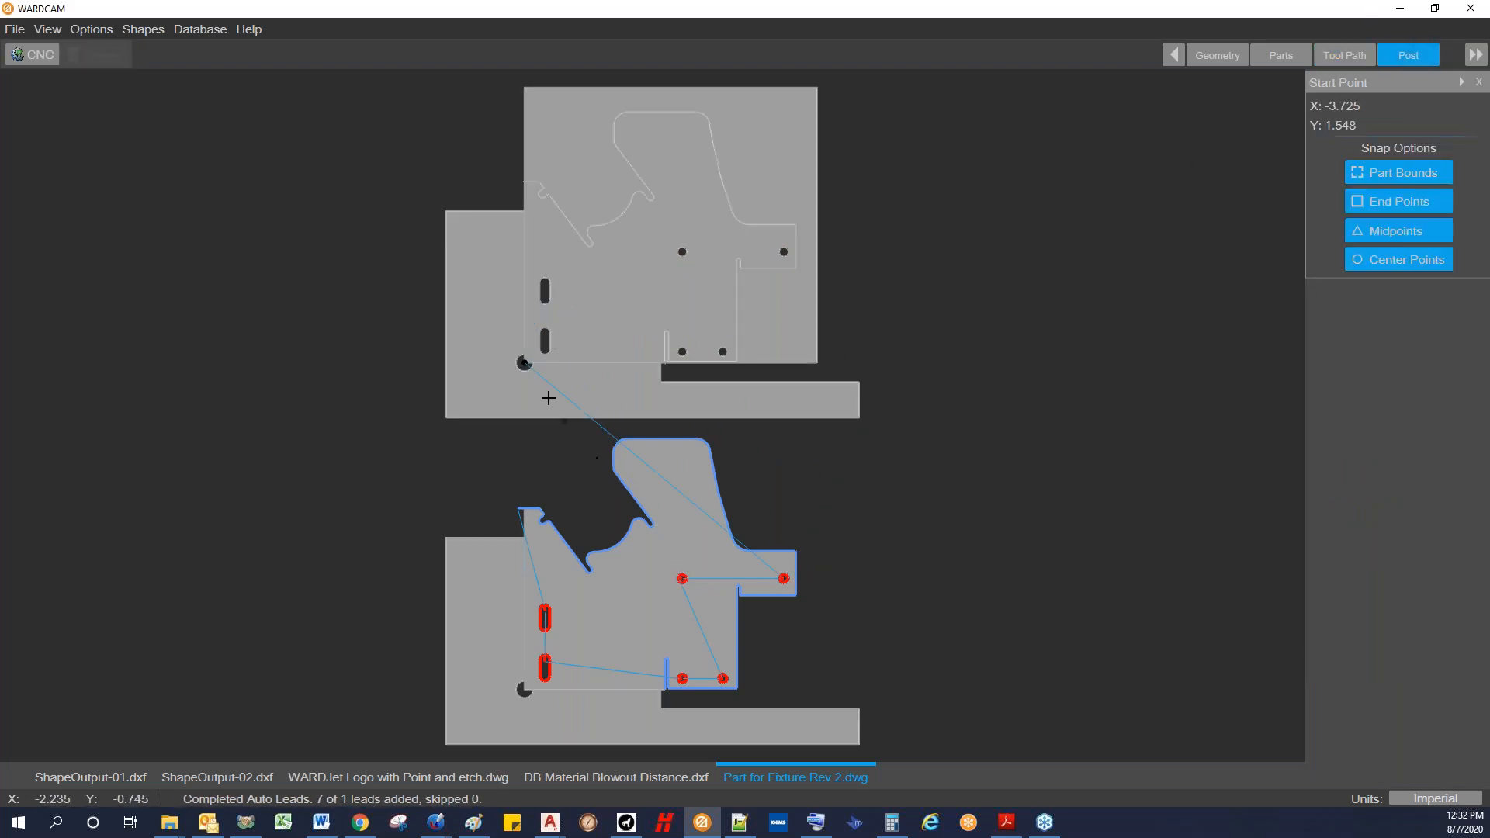
scroll(527, 691, "up", 8)
scroll(475, 466, "up", 5)
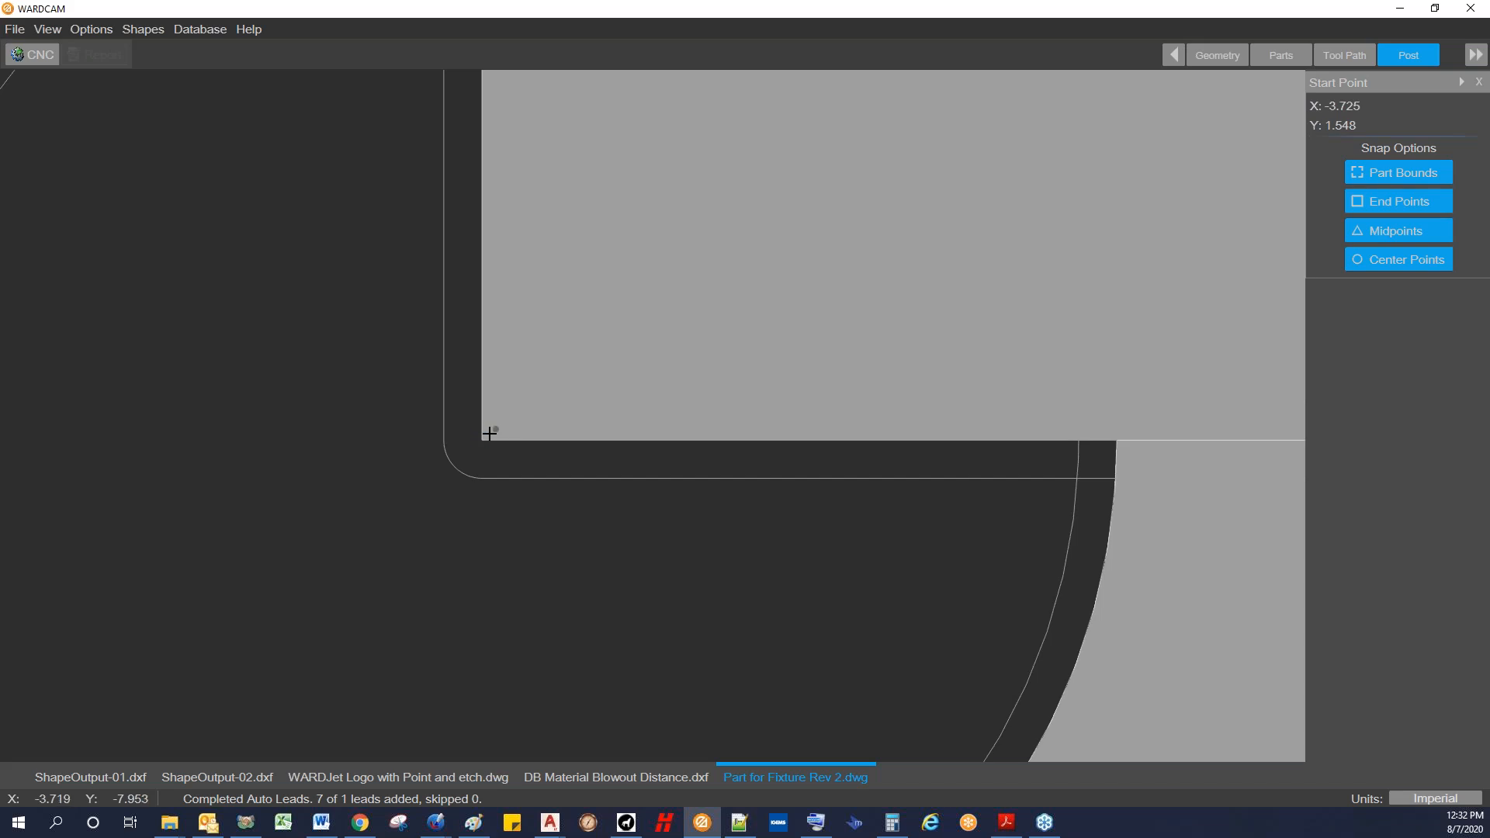
left_click(482, 439)
scroll(497, 435, "down", 6)
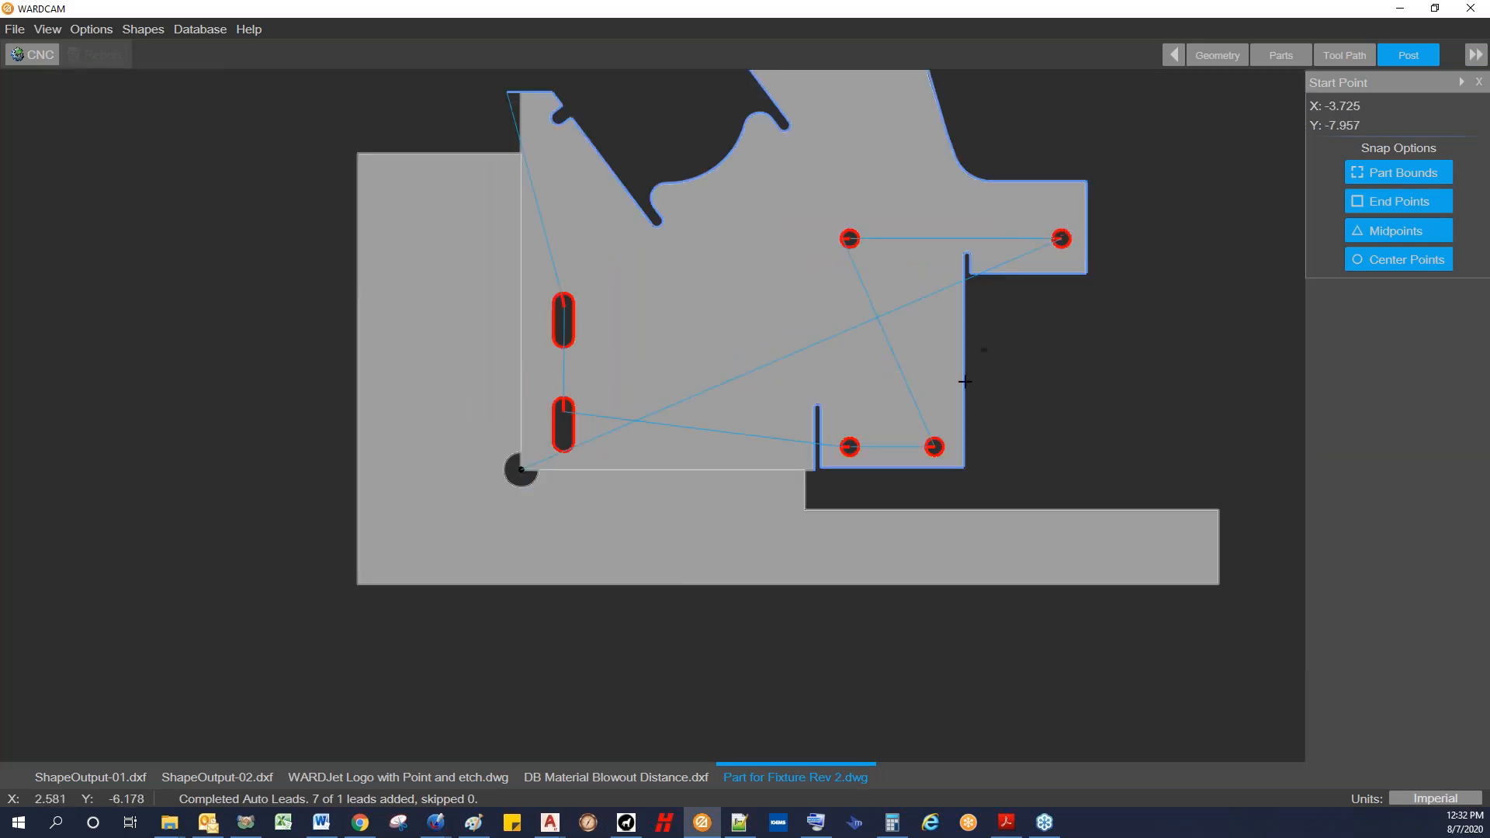
Step: Generate the CNC program and save it as Part for Fixture Rev 2.cnc, replacing the existing file
left_click(42, 57)
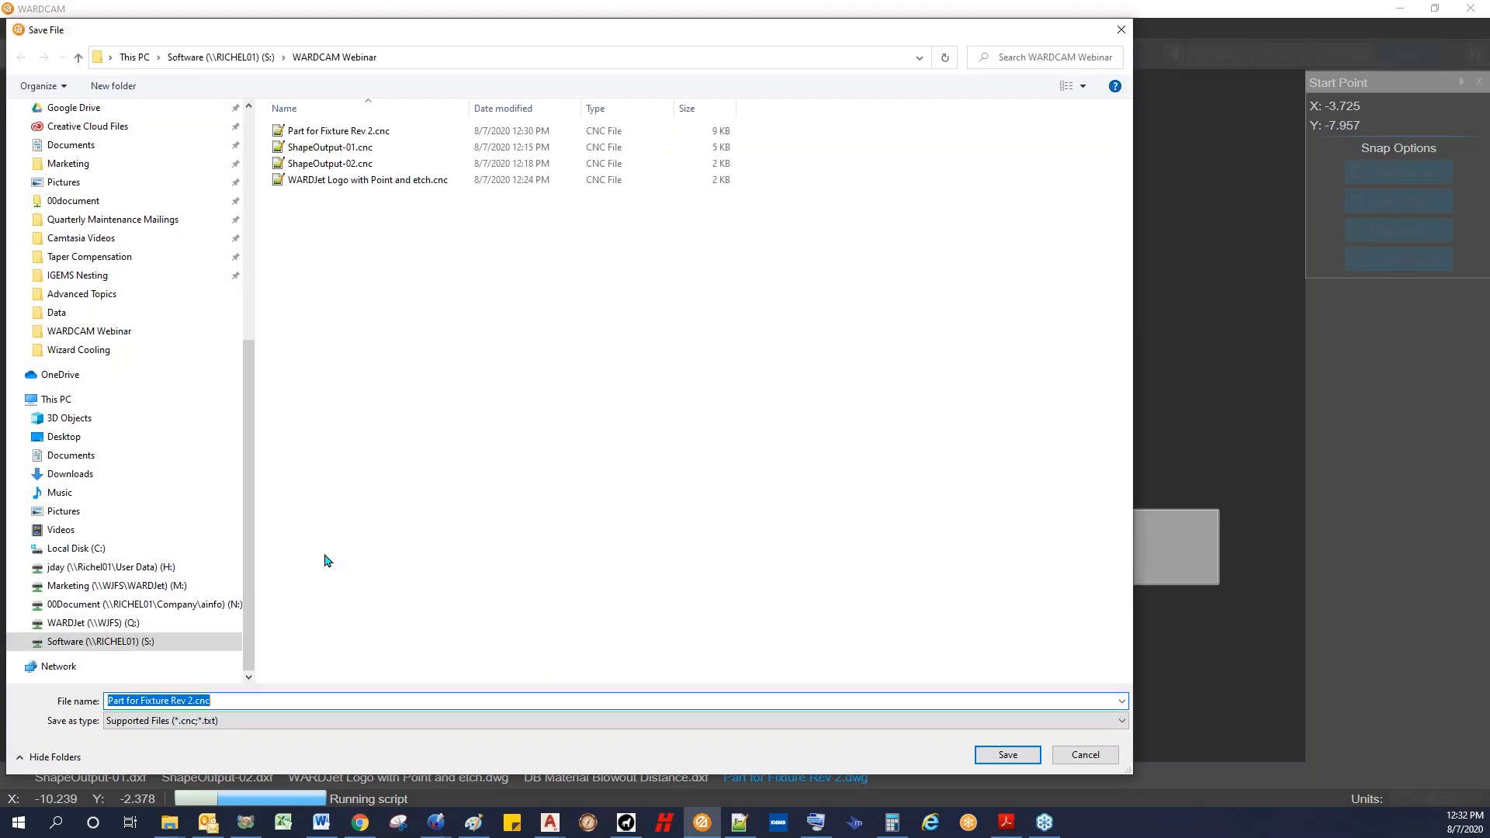
left_click(1003, 753)
left_click(800, 415)
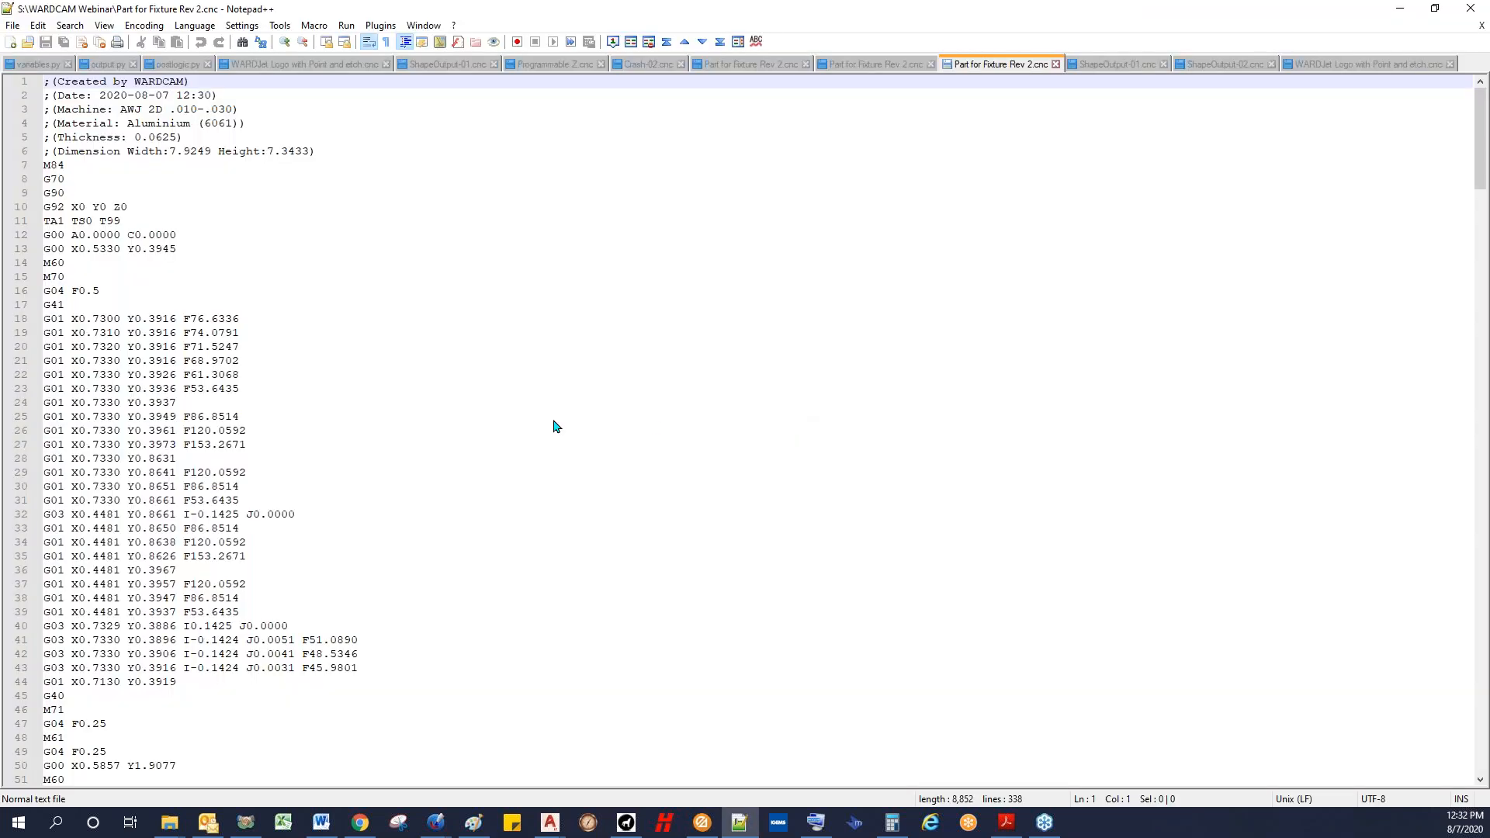
Step: Examine the posted G-code from the header through the hole and slot cuts to the first C-axis rotation
left_click(259, 320)
left_click(288, 386)
scroll(287, 388, "down", 9)
left_click(310, 305)
left_click(259, 547)
scroll(259, 547, "down", 20)
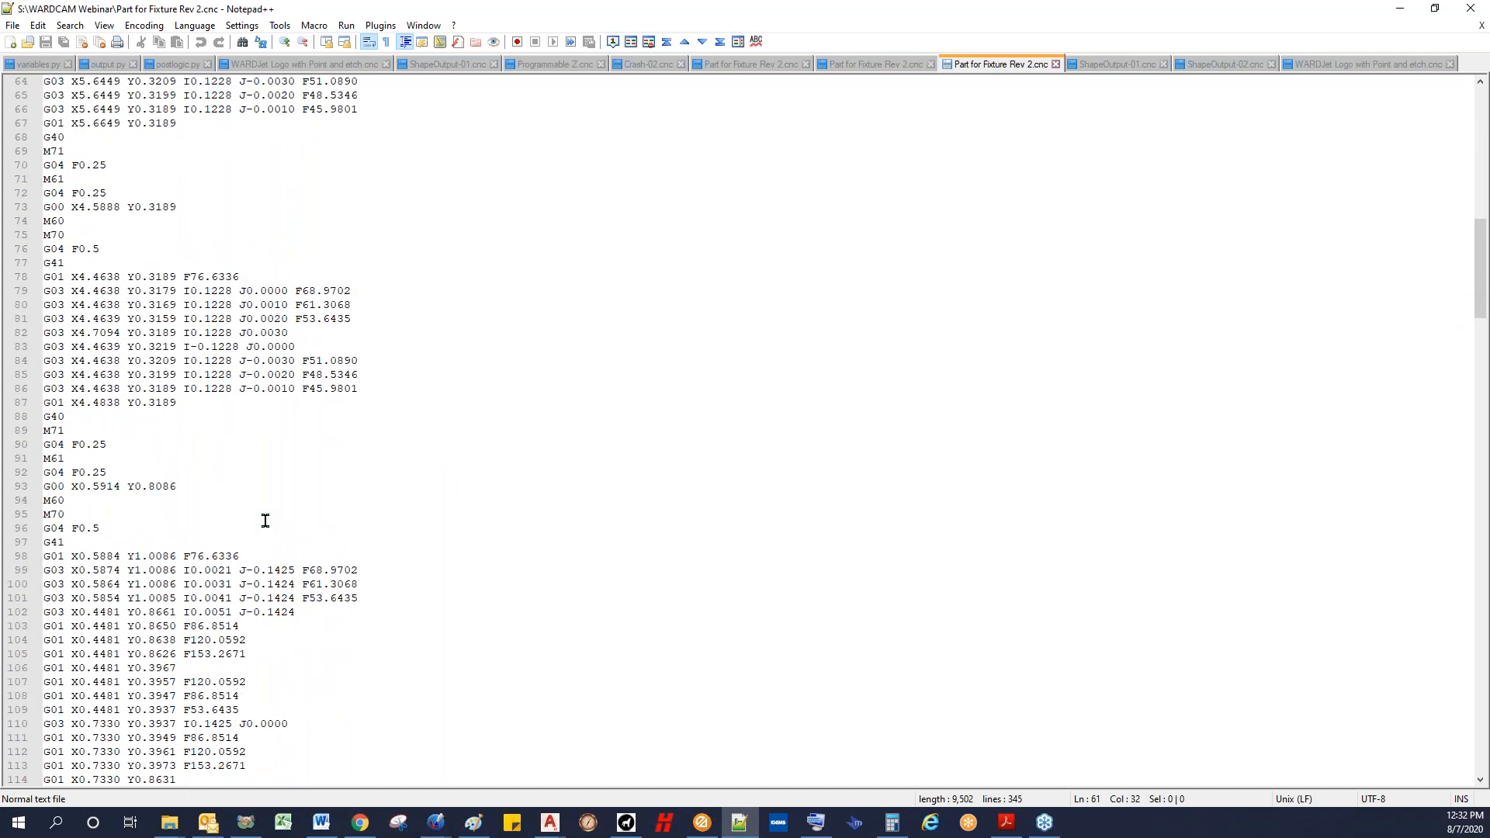
scroll(295, 457, "down", 20)
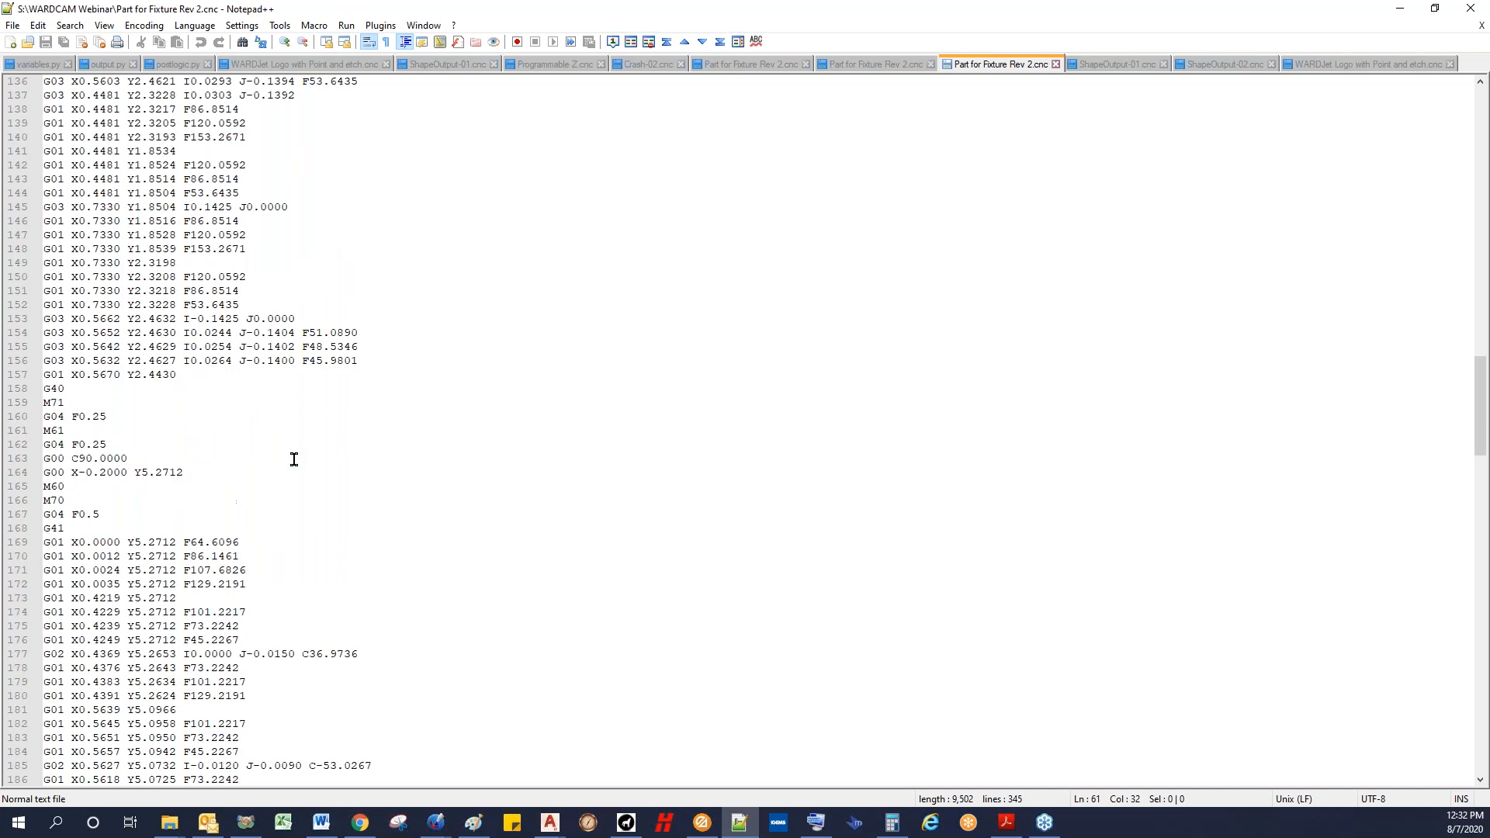
scroll(232, 399, "up", 8)
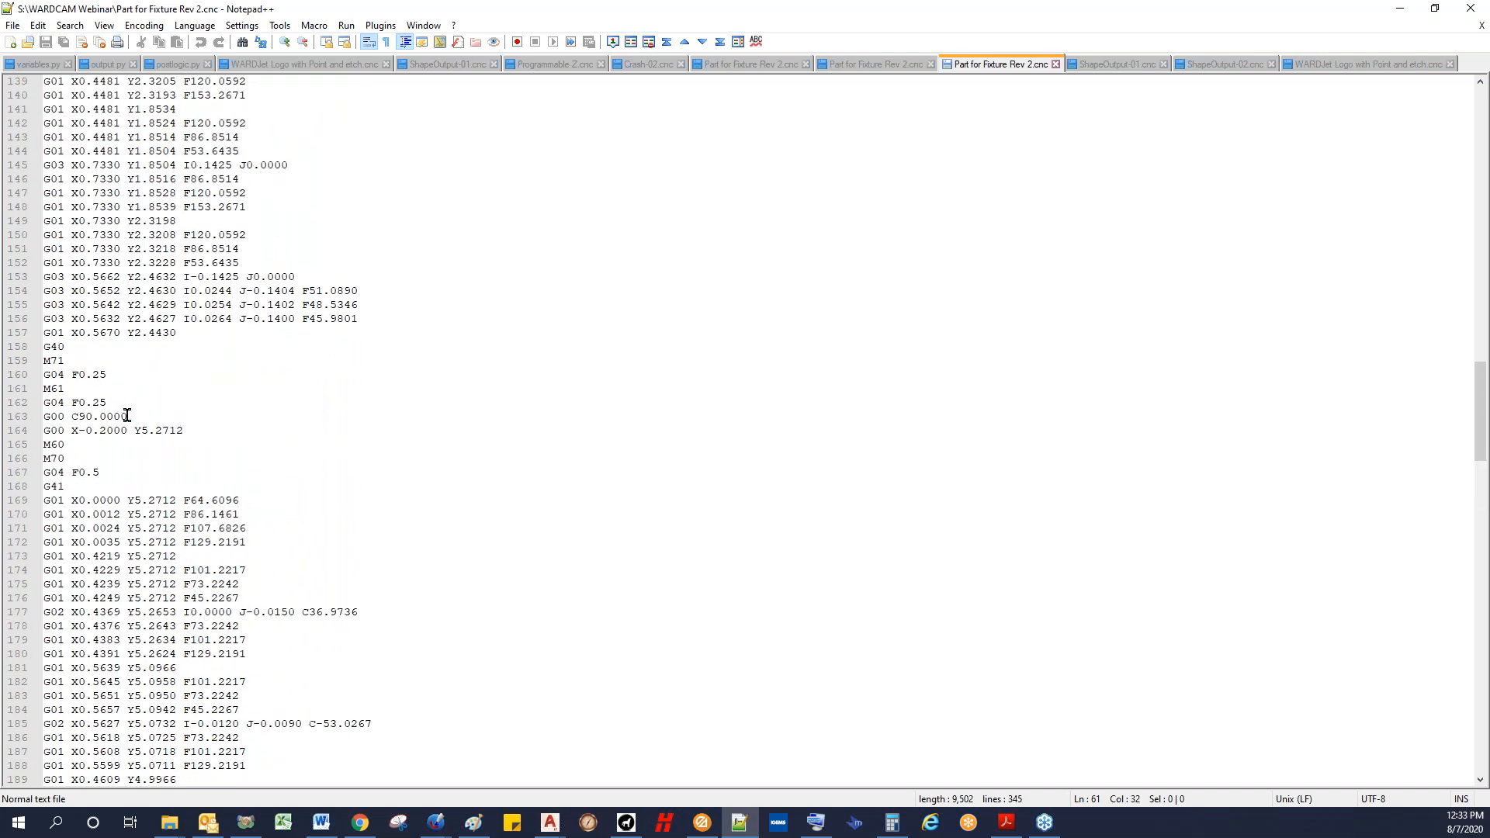
Step: Examine the C-axis rotations and the feed rates at the start of the outer profile cut, lines 163 to 177
left_click(128, 416)
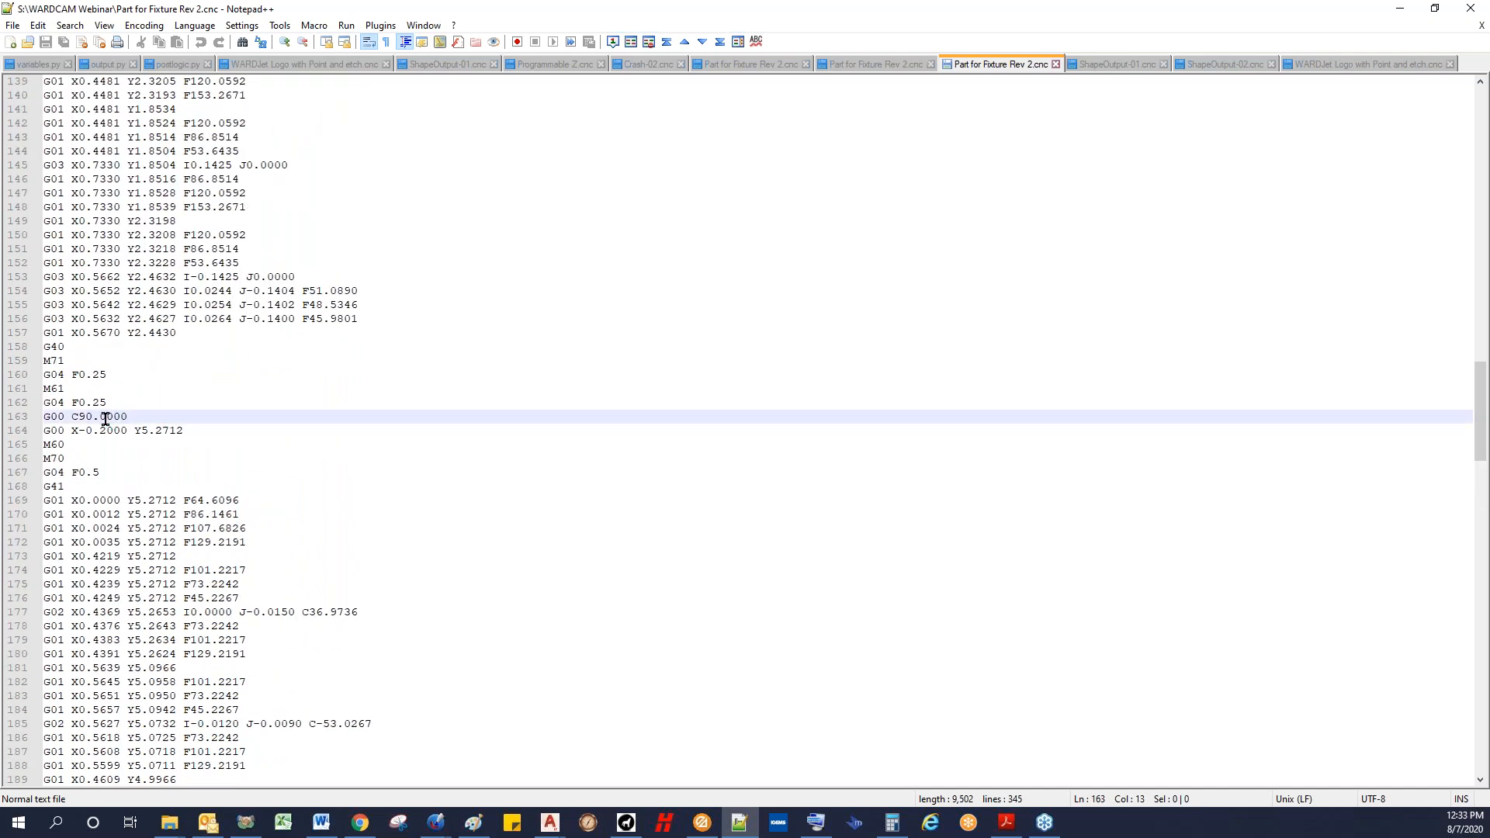
left_click_drag(302, 614, 353, 614)
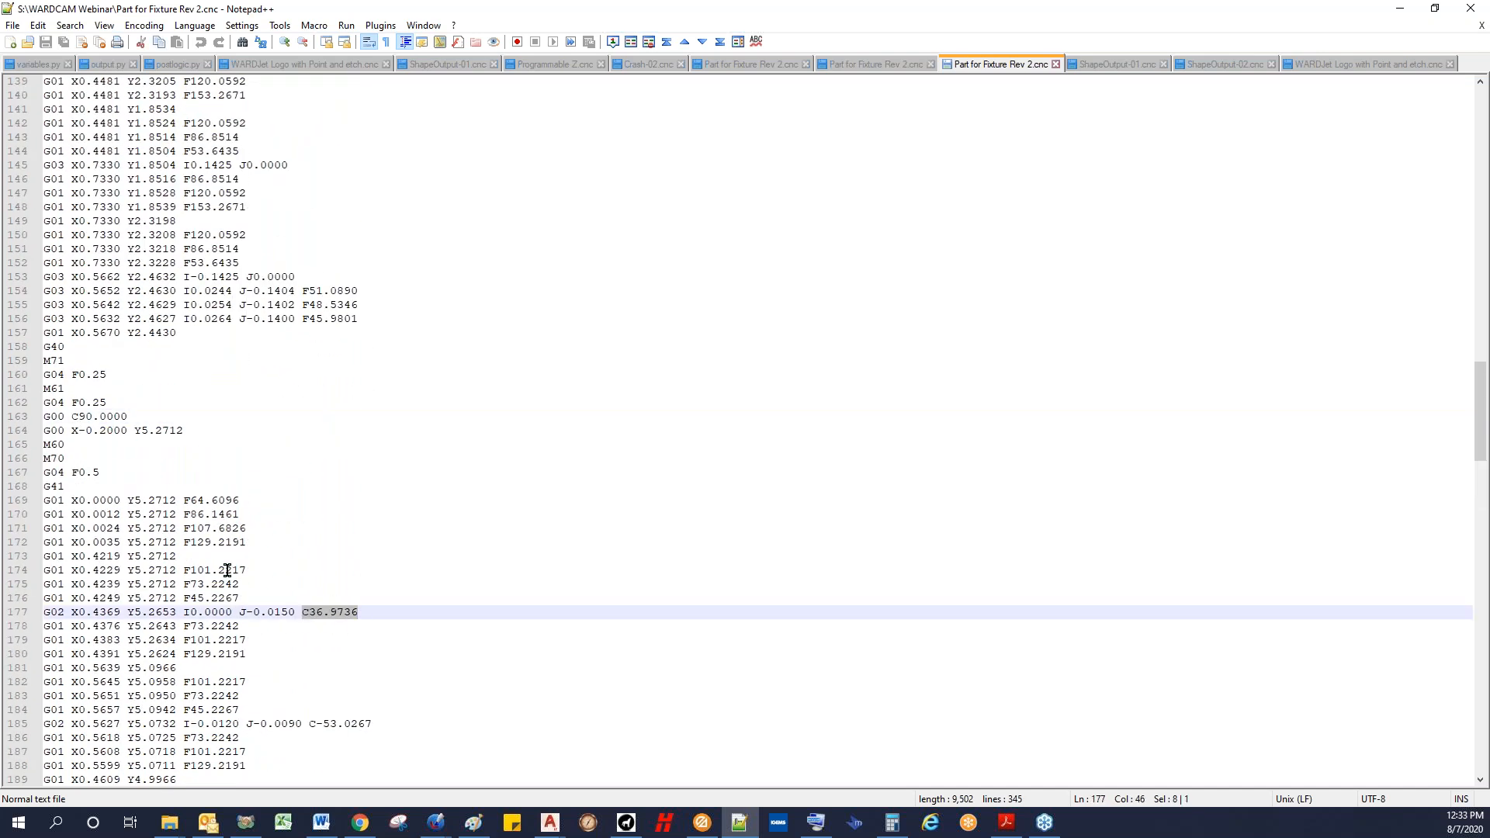
left_click(201, 543)
left_click(206, 529)
left_click(208, 515)
left_click(209, 501)
left_click(210, 515)
left_click(210, 529)
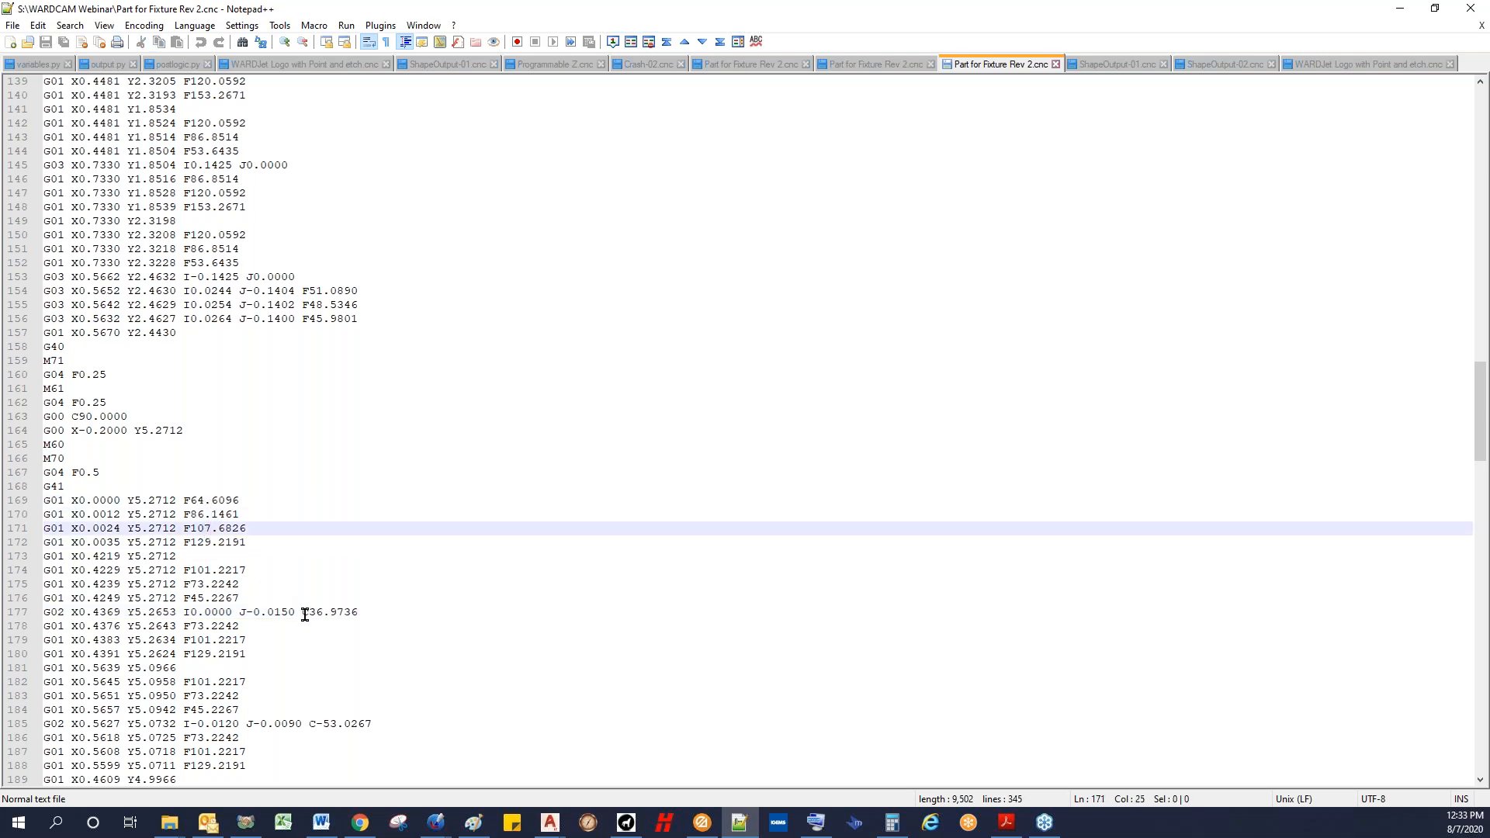
left_click(210, 602)
Step: Review the remaining profile cut code down to the end of the program and switch to Internet Explorer
scroll(210, 605, "down", 9)
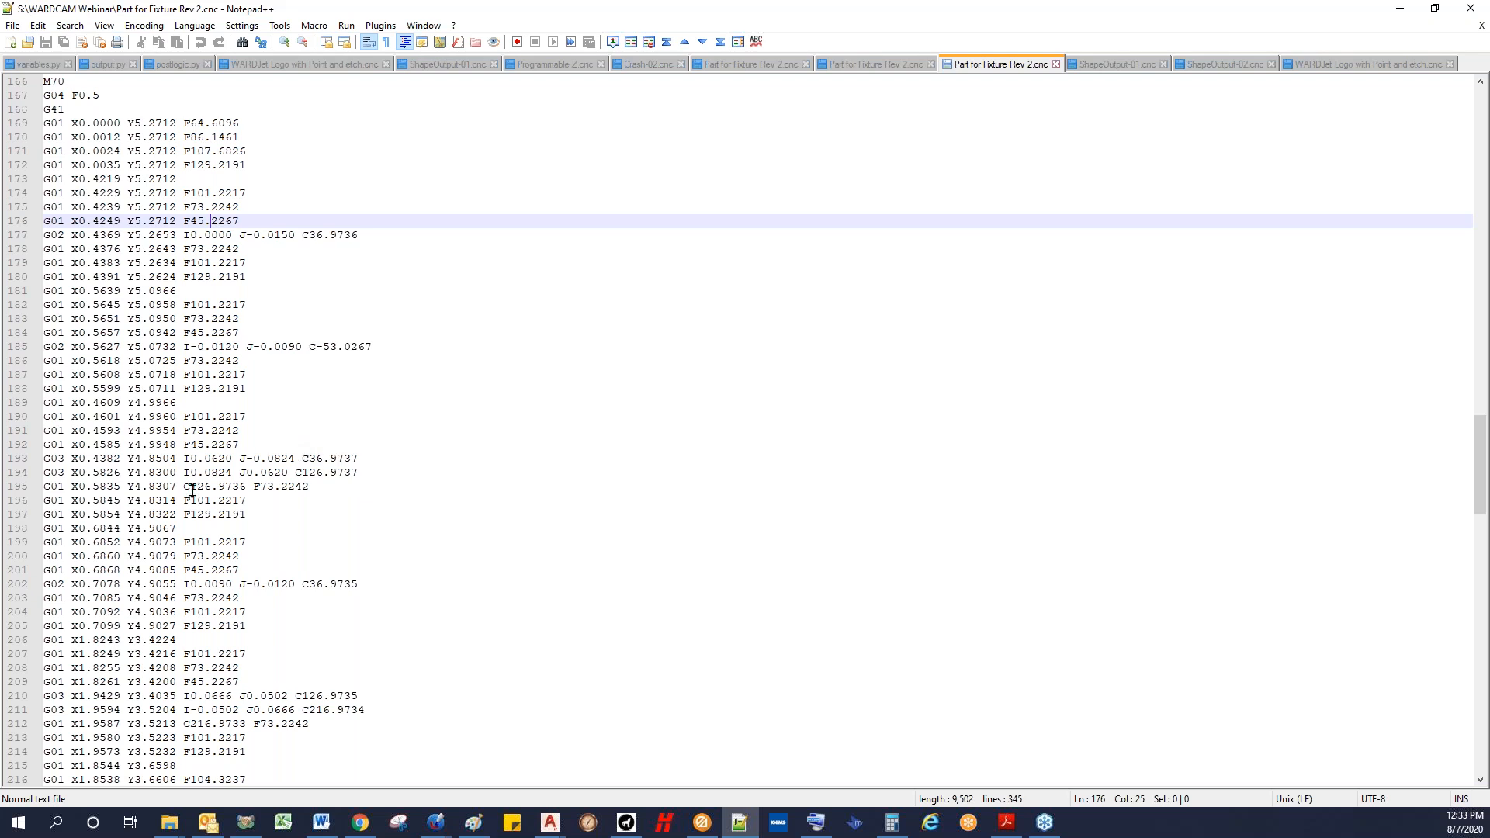
scroll(192, 491, "down", 20)
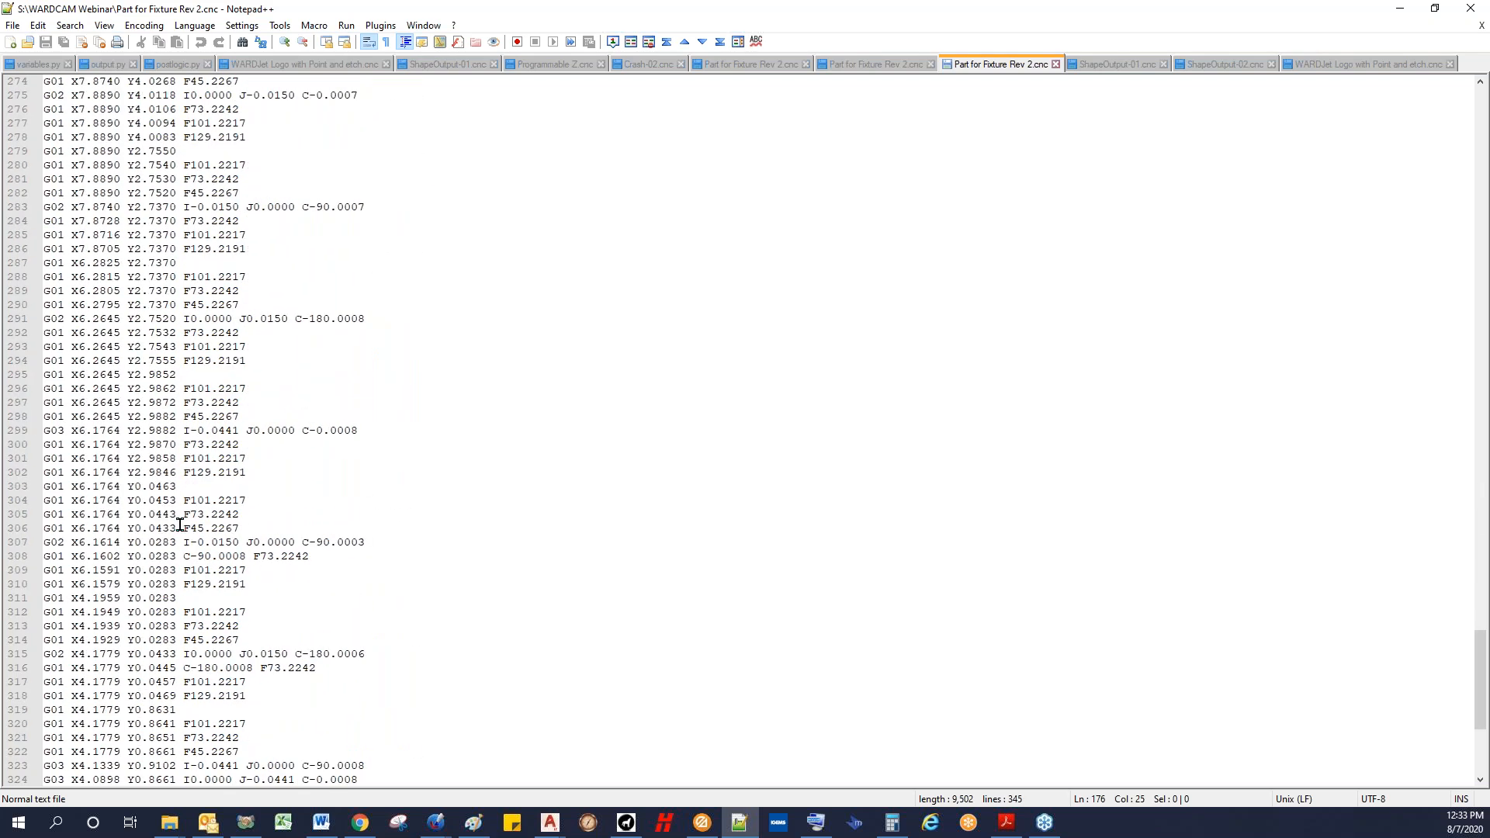
scroll(186, 507, "down", 7)
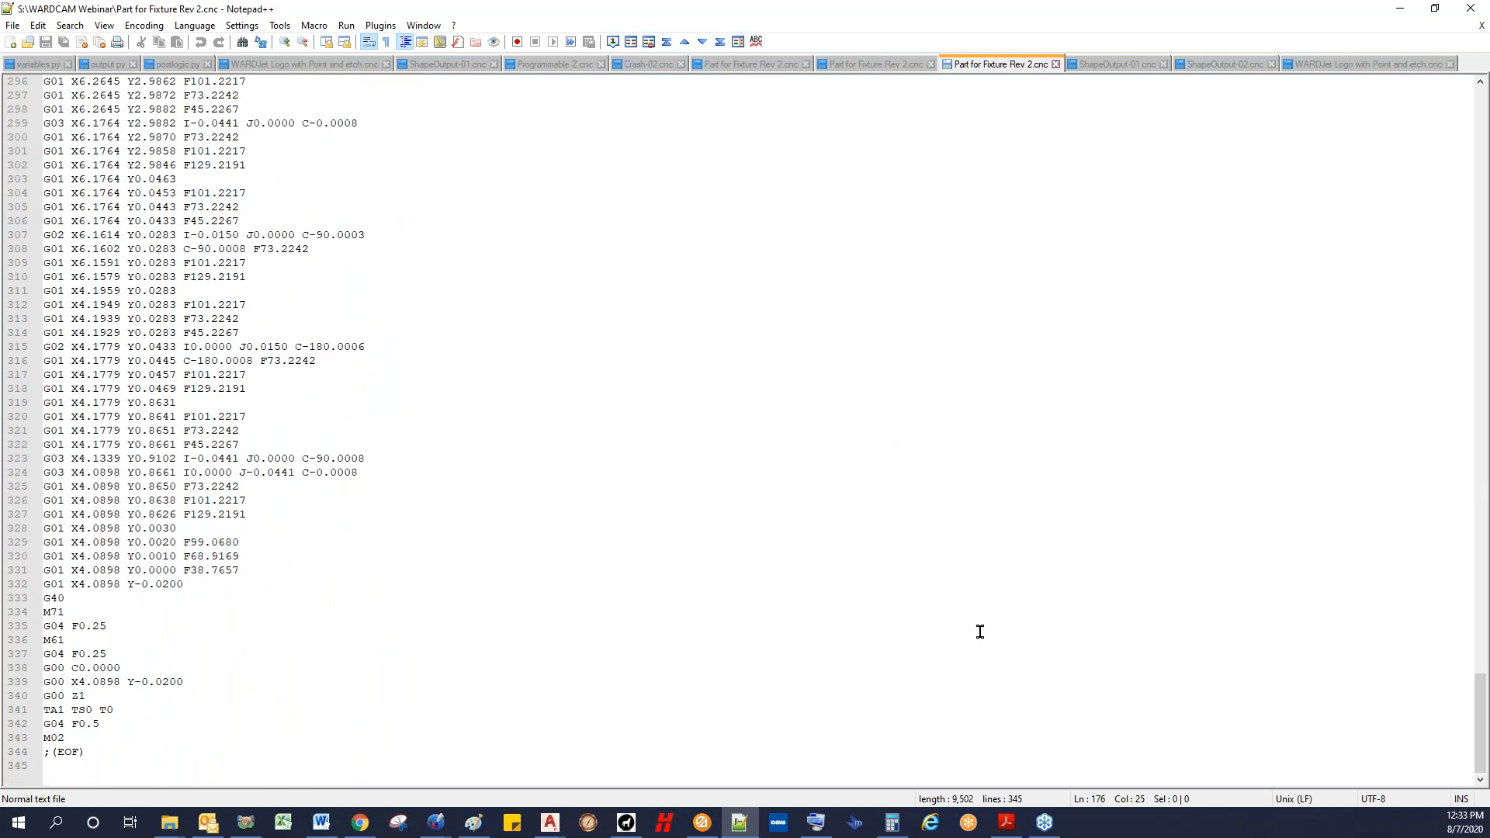
left_click(931, 824)
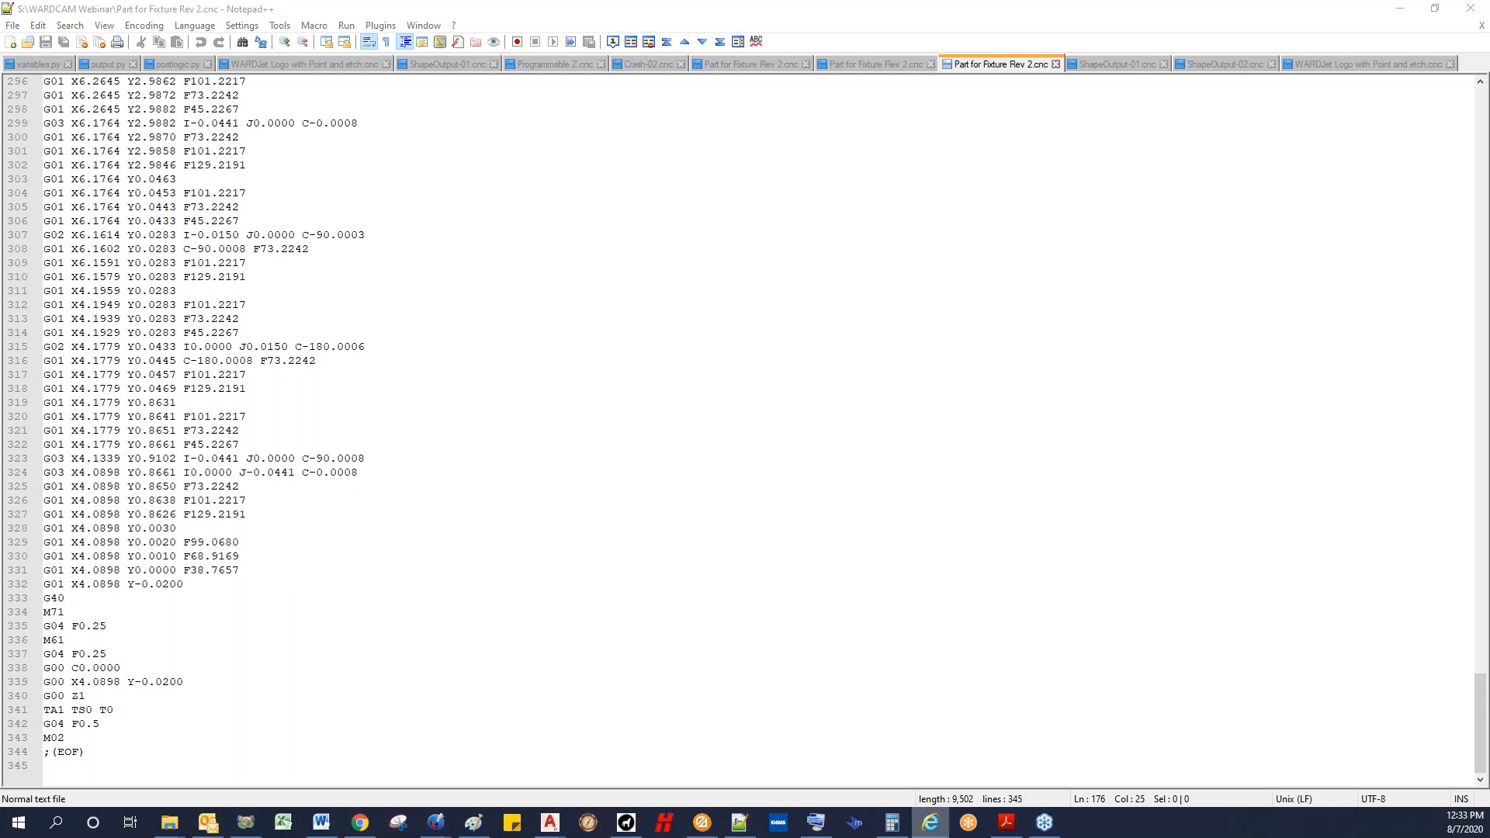
Step: Put away the G-code and WARDCAM windows and switch to the A-0612 remote desktop session in Chrome
mouse_move(931, 826)
left_click(1402, 11)
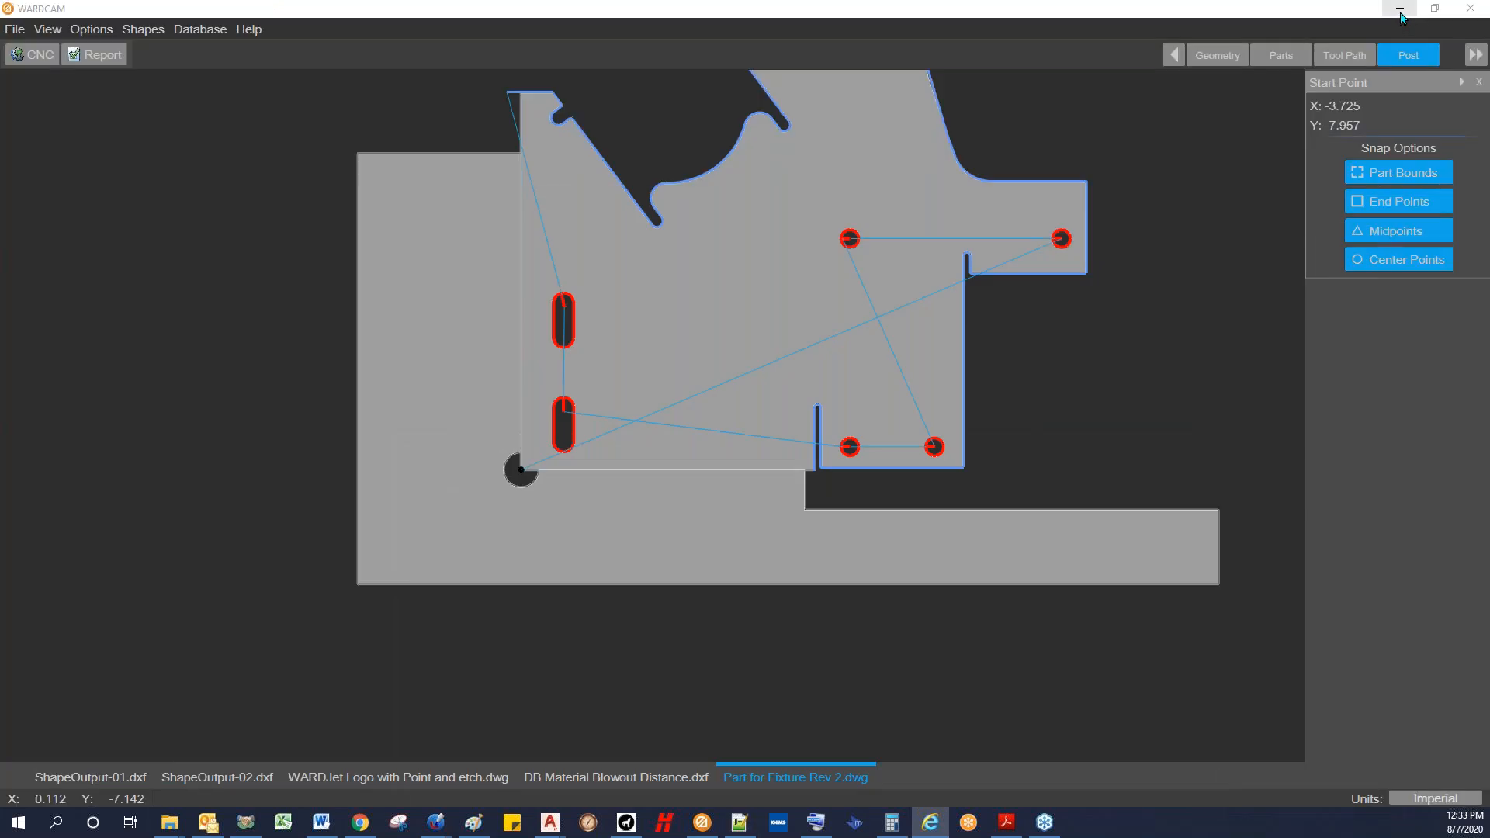
left_click(1401, 9)
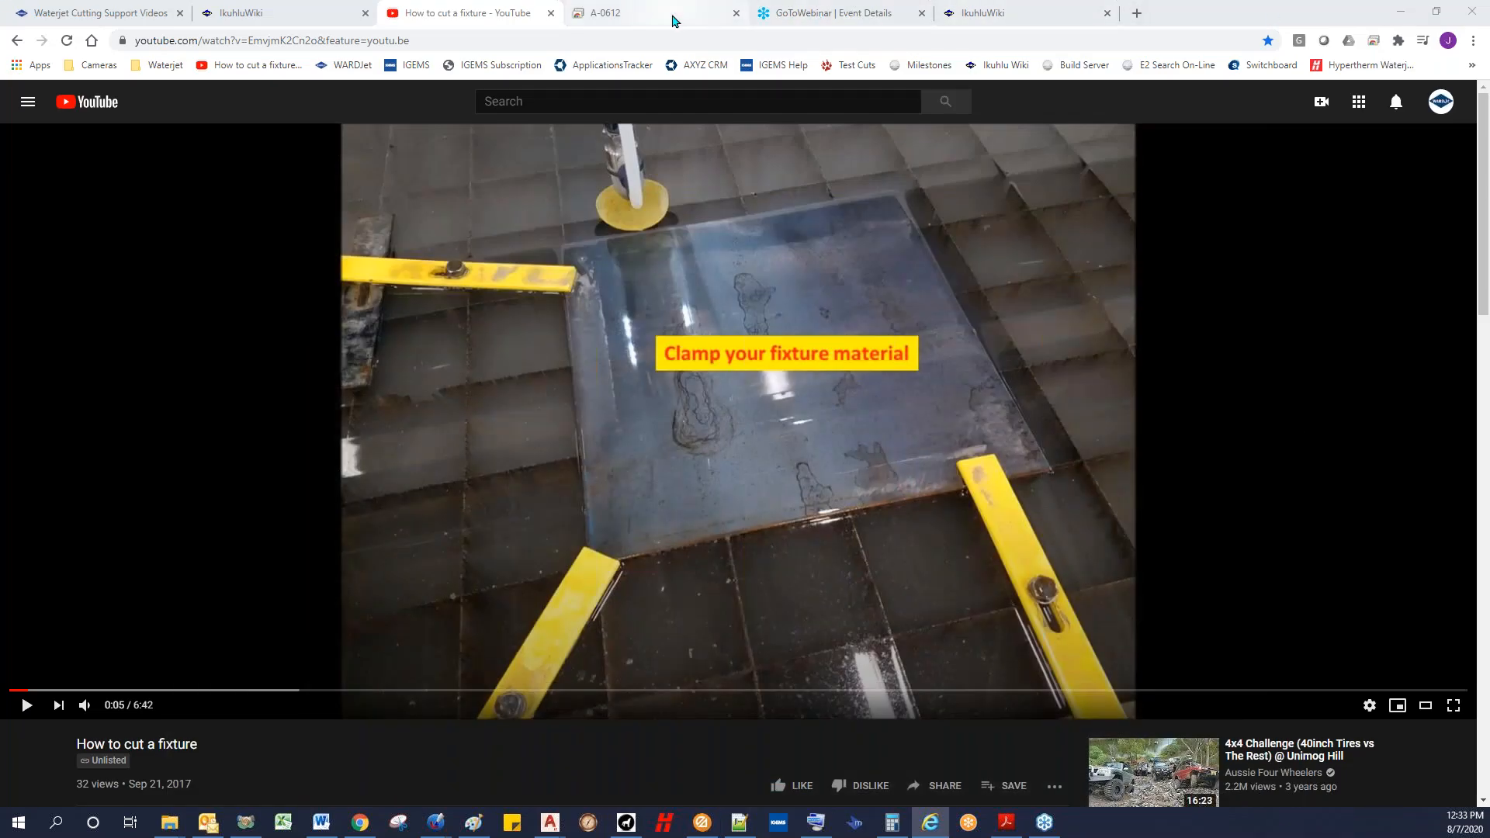
left_click(675, 21)
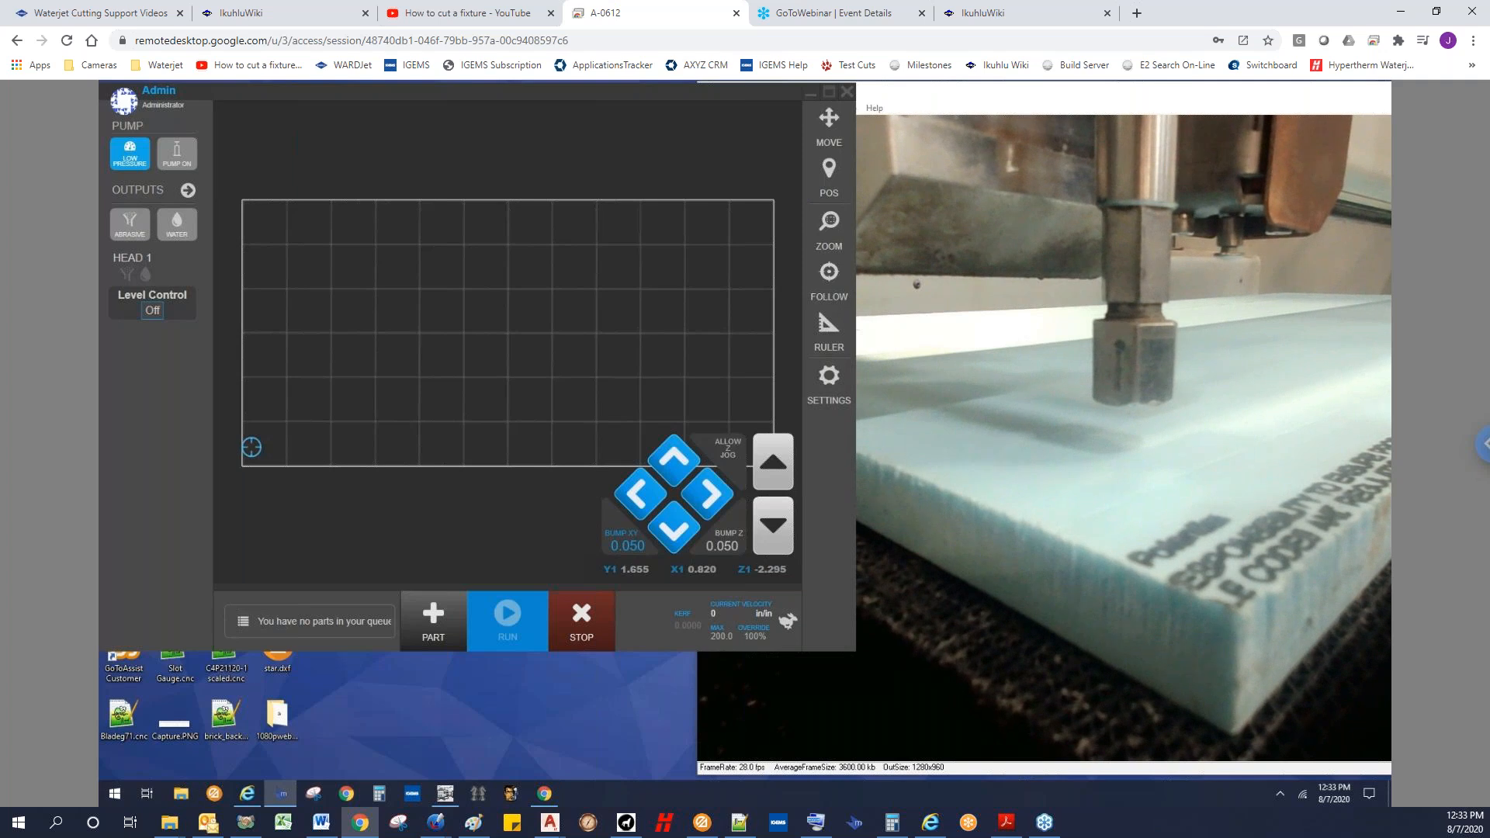
Step: View the waterjet through the network camera and the Sales Model live view, then hide the live view
left_click(250, 799)
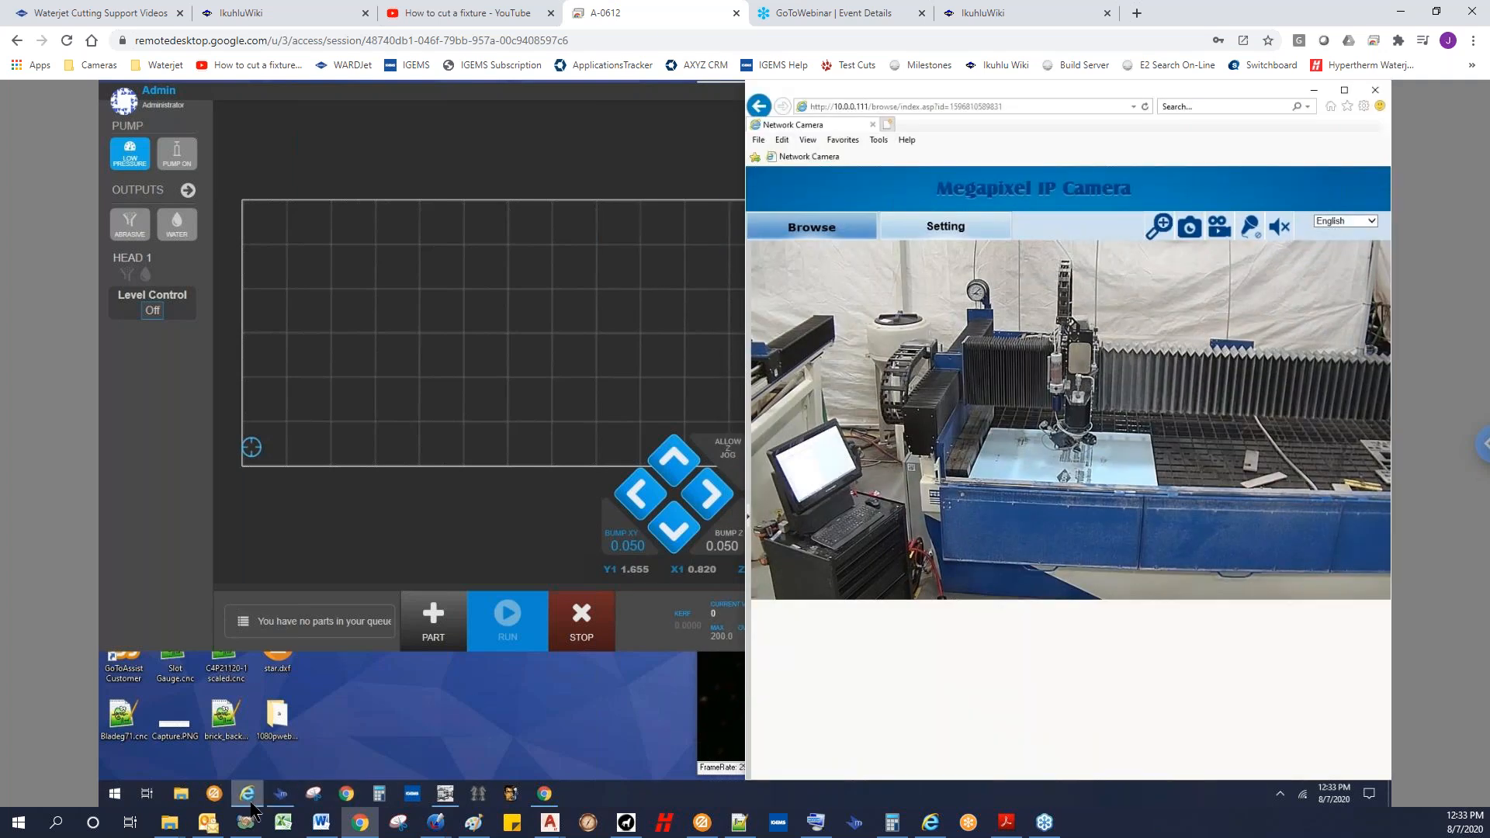
left_click(346, 795)
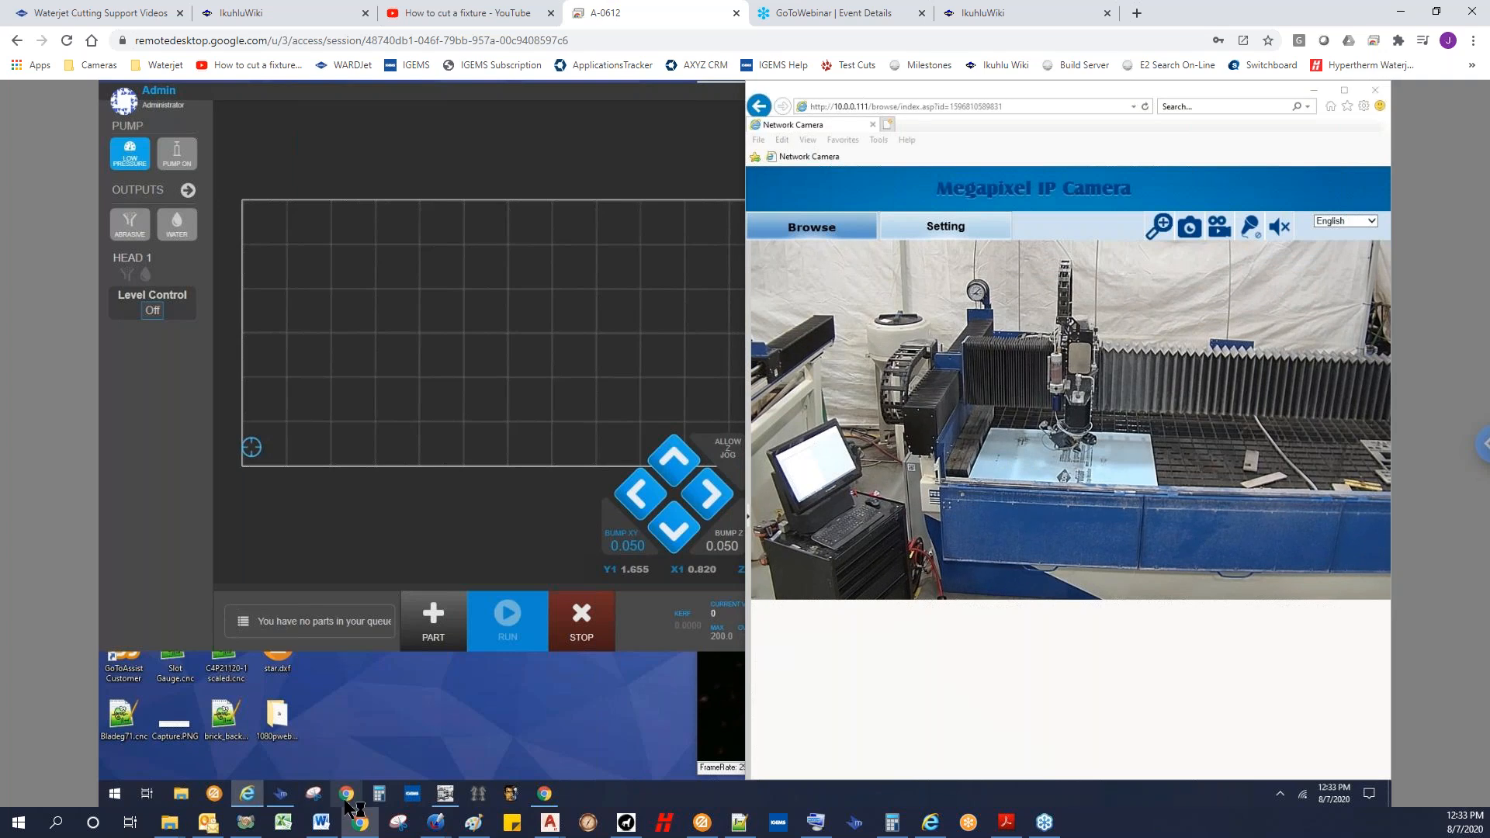
left_click(790, 193)
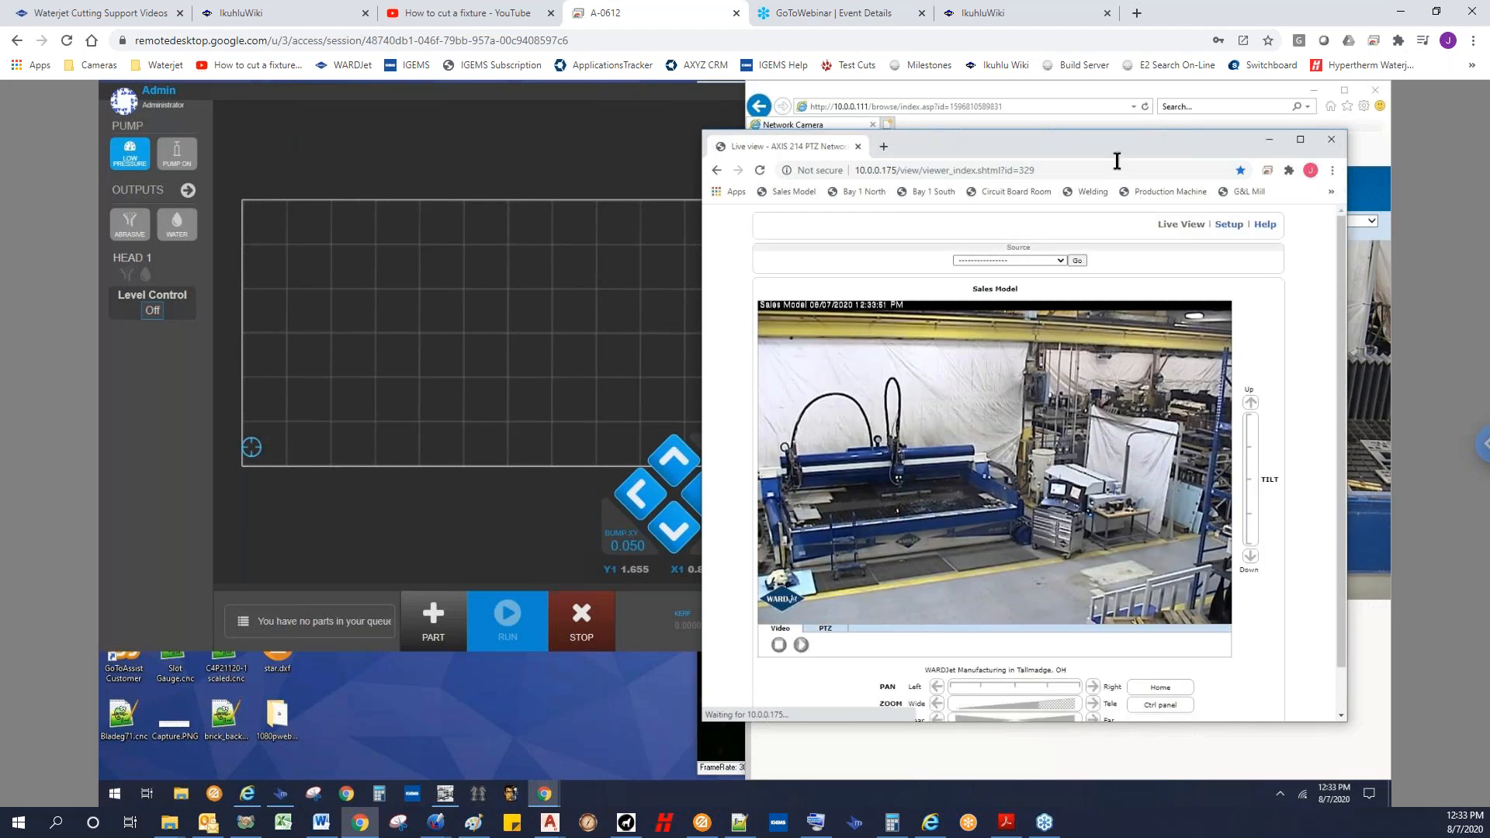
left_click(1270, 138)
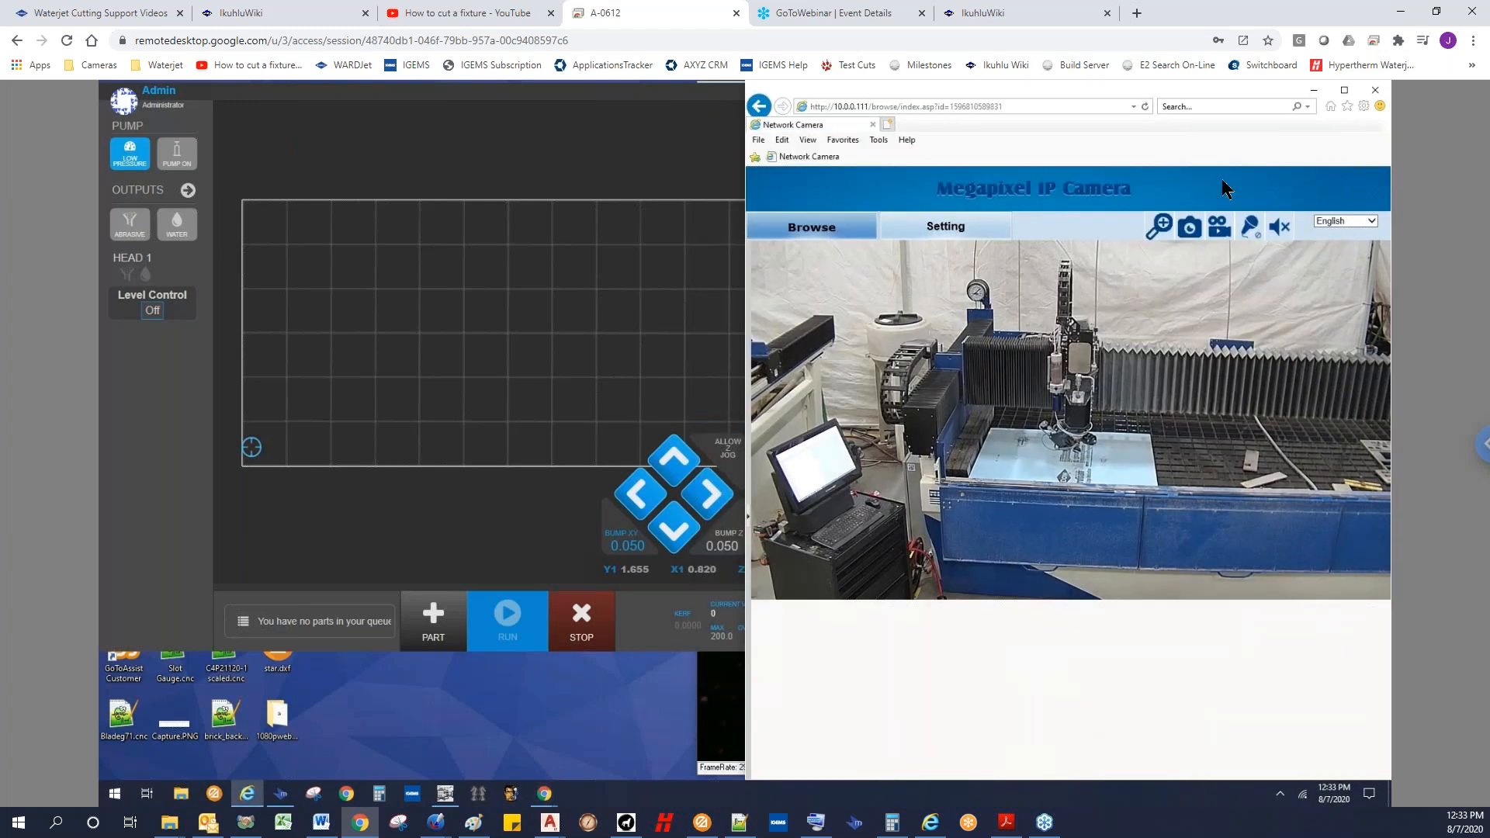
Step: Import Part for Fixture Rev 2.cnc from the WARDCAM Webinar folder into the controller's parts library and load it on the cutting table
left_click(283, 540)
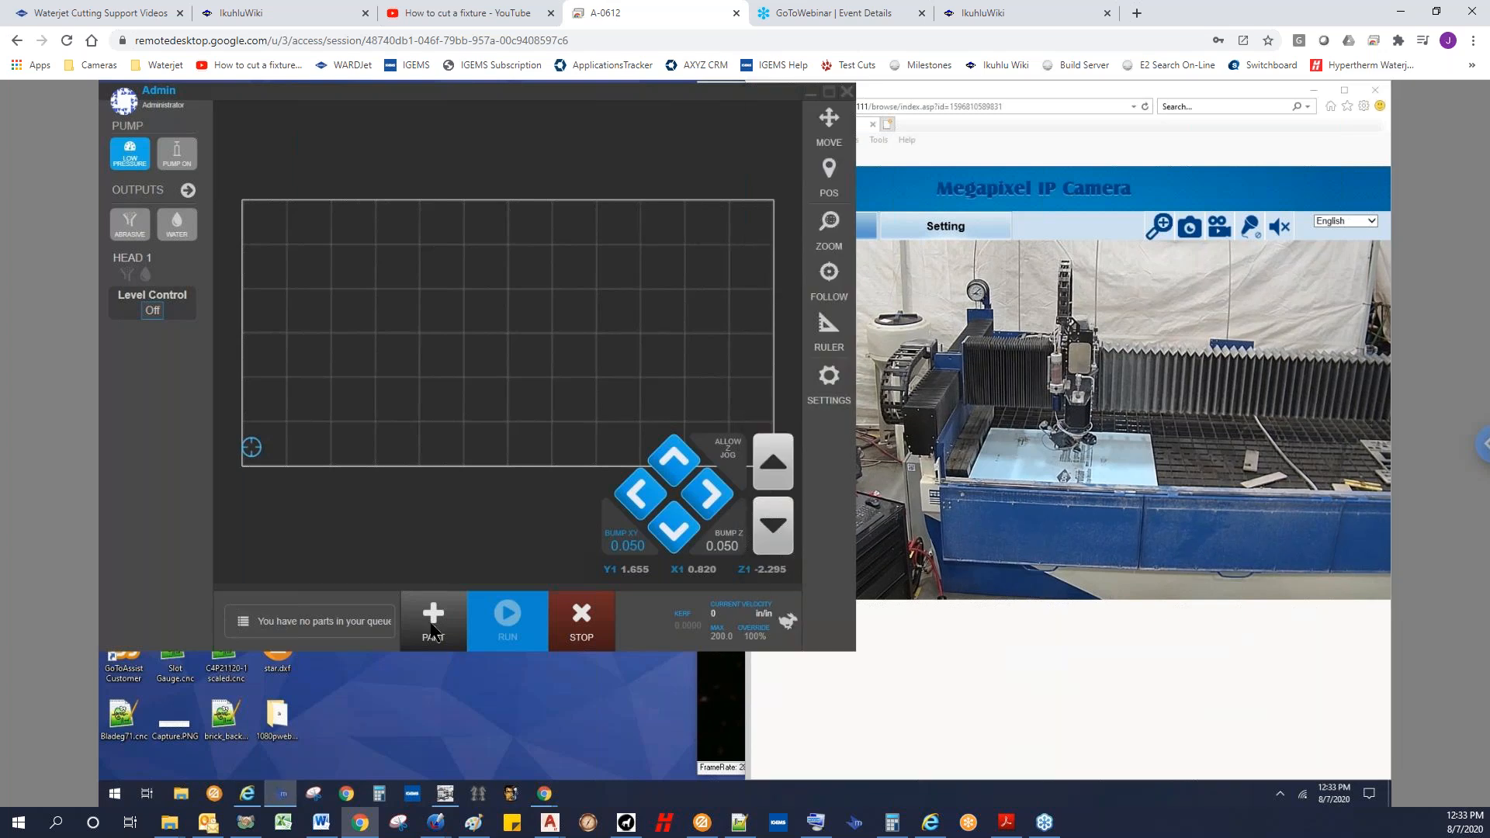
left_click(432, 631)
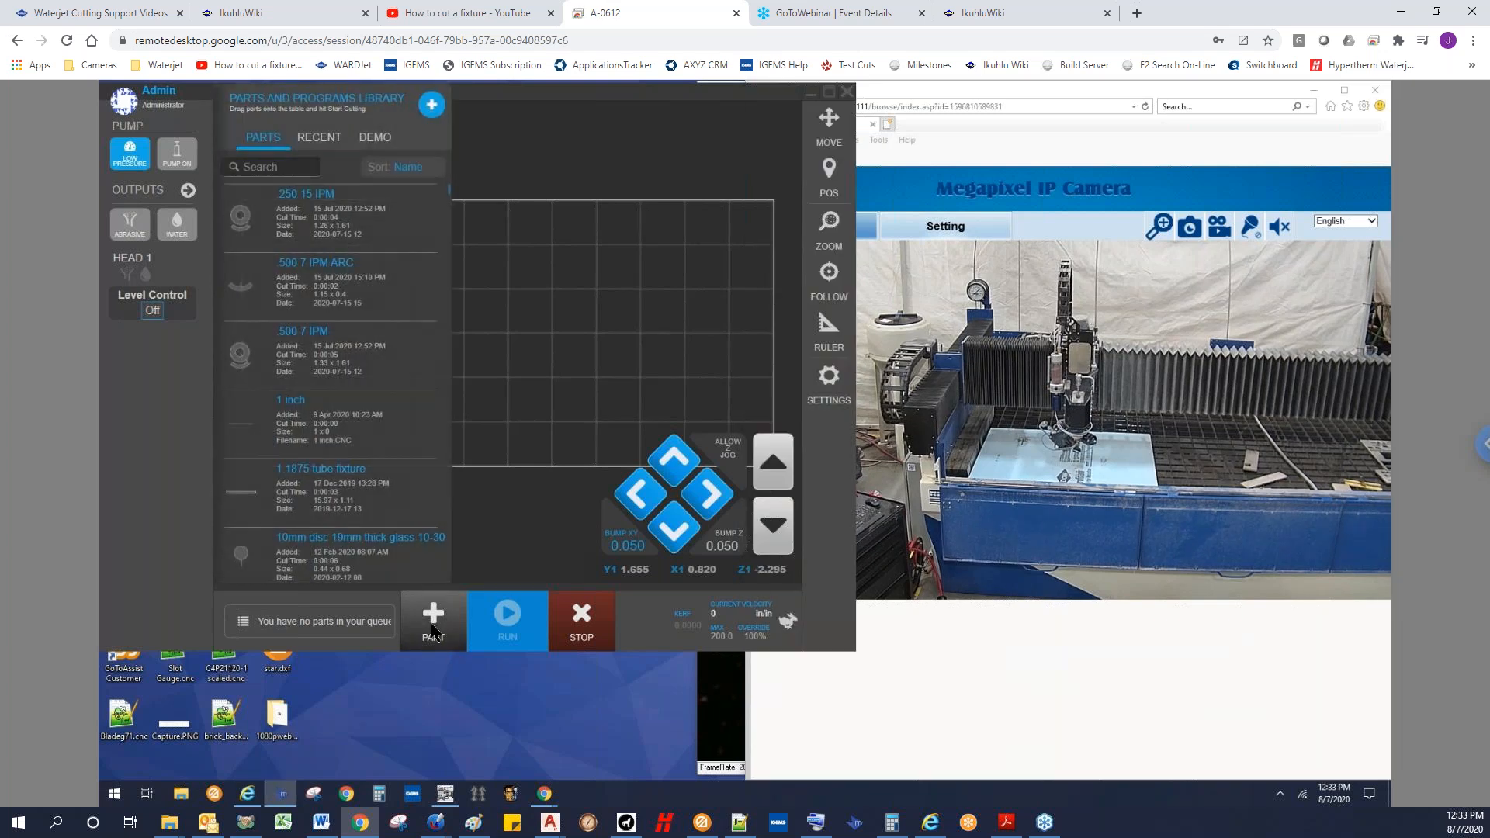
left_click(432, 105)
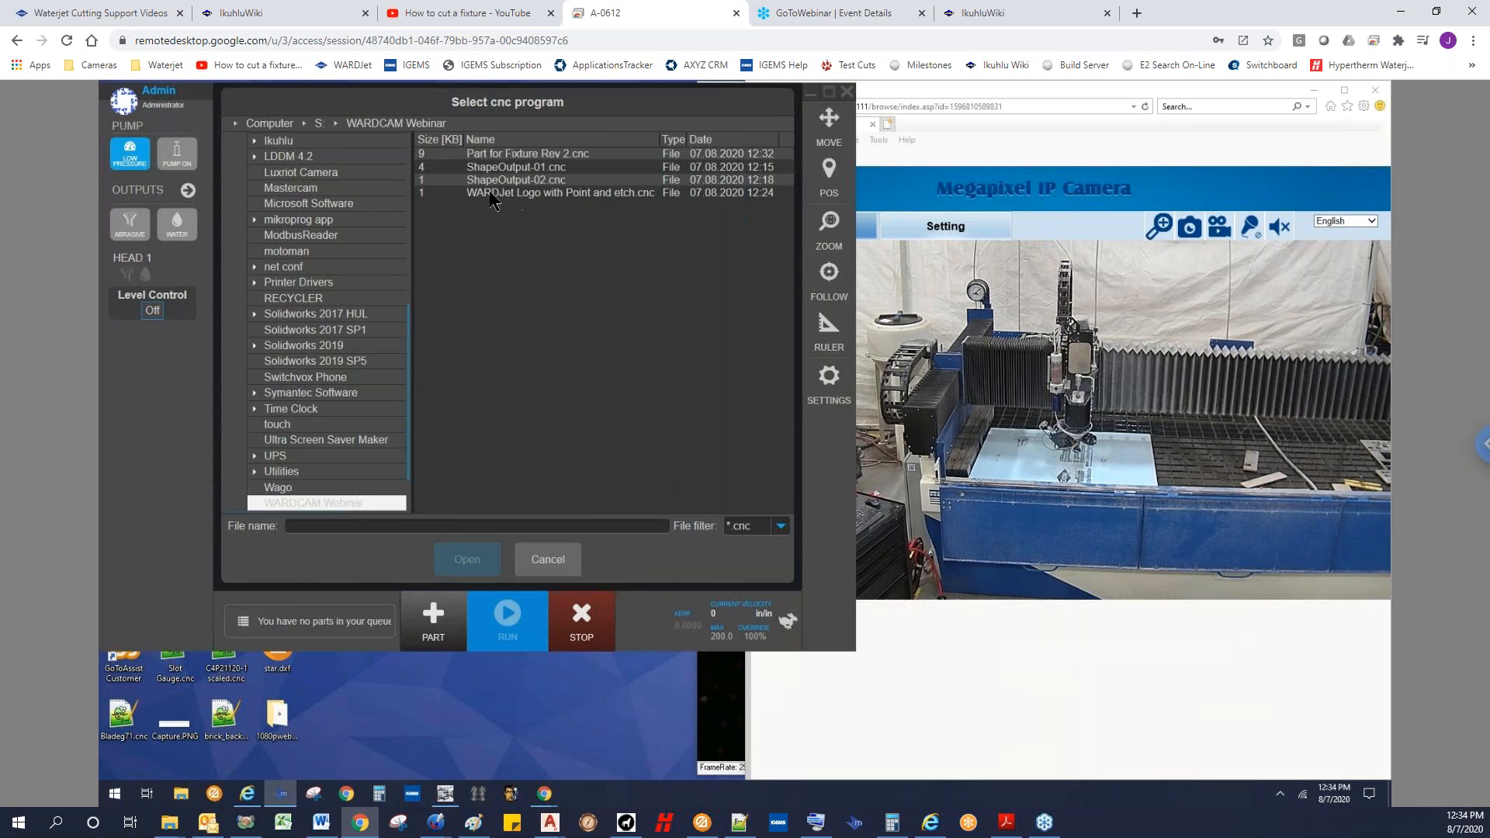
left_click(502, 152)
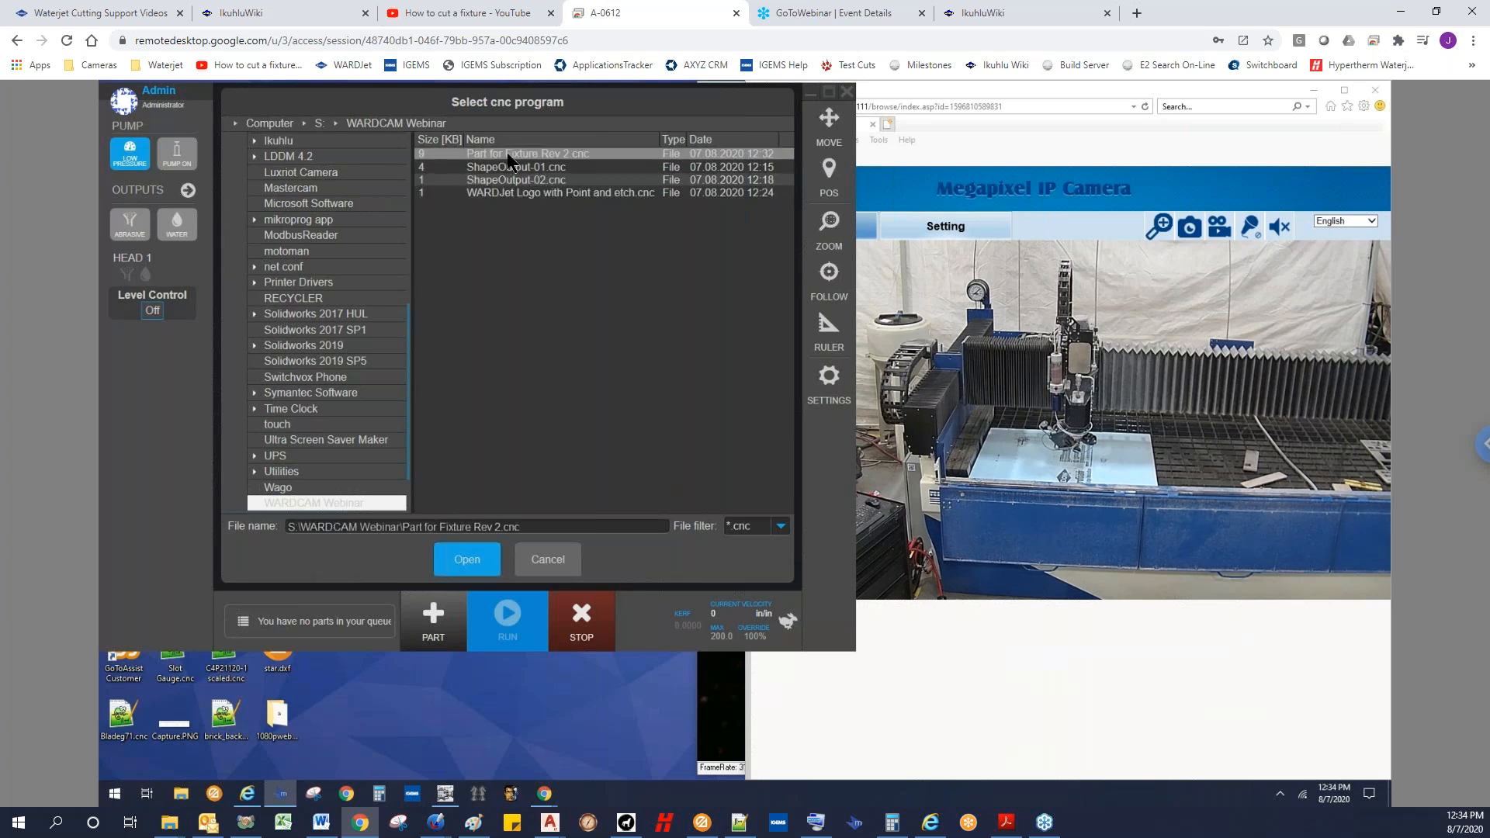
left_click(464, 560)
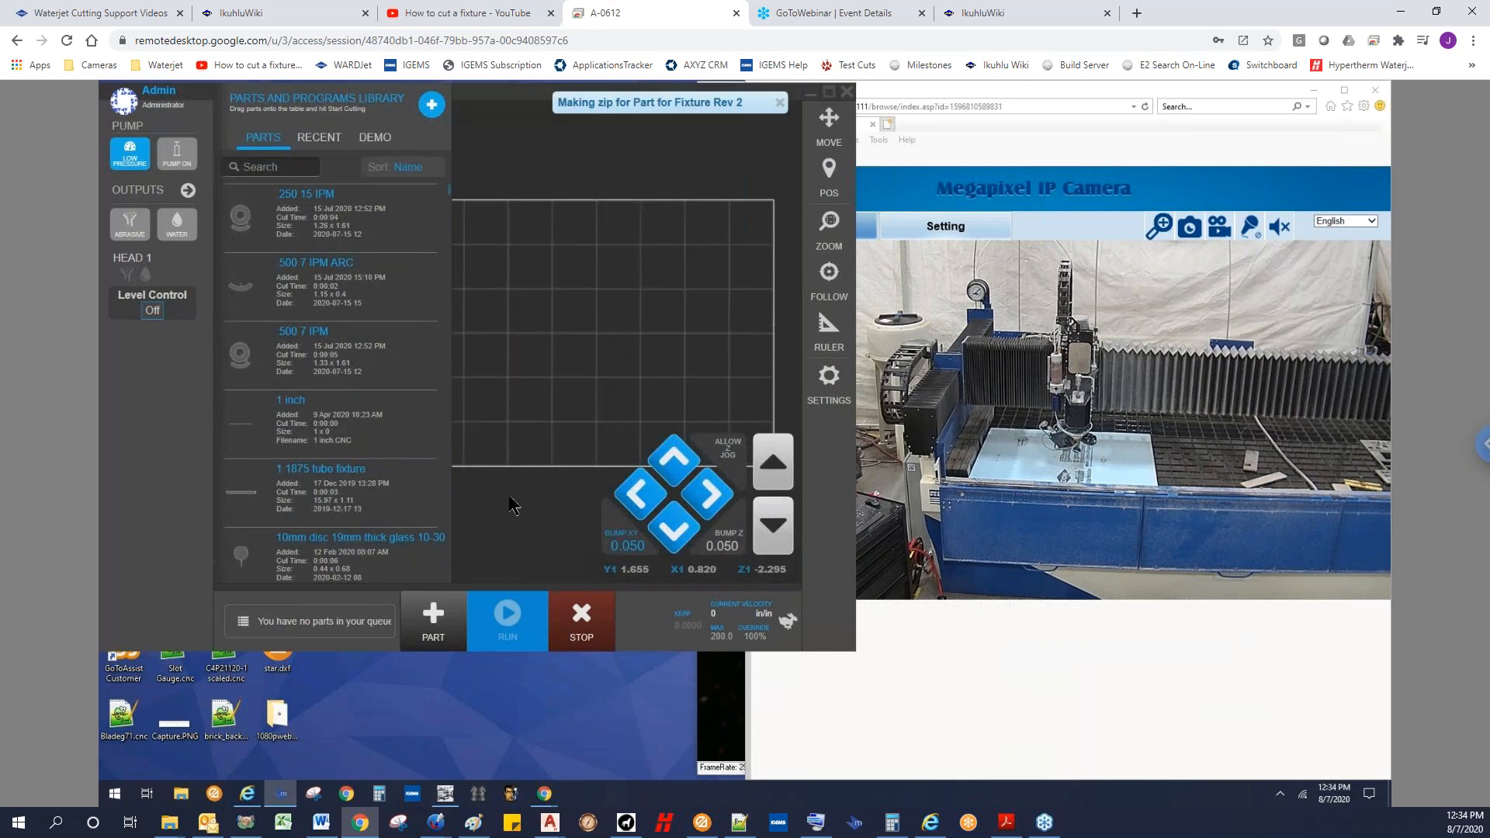
left_click(430, 607)
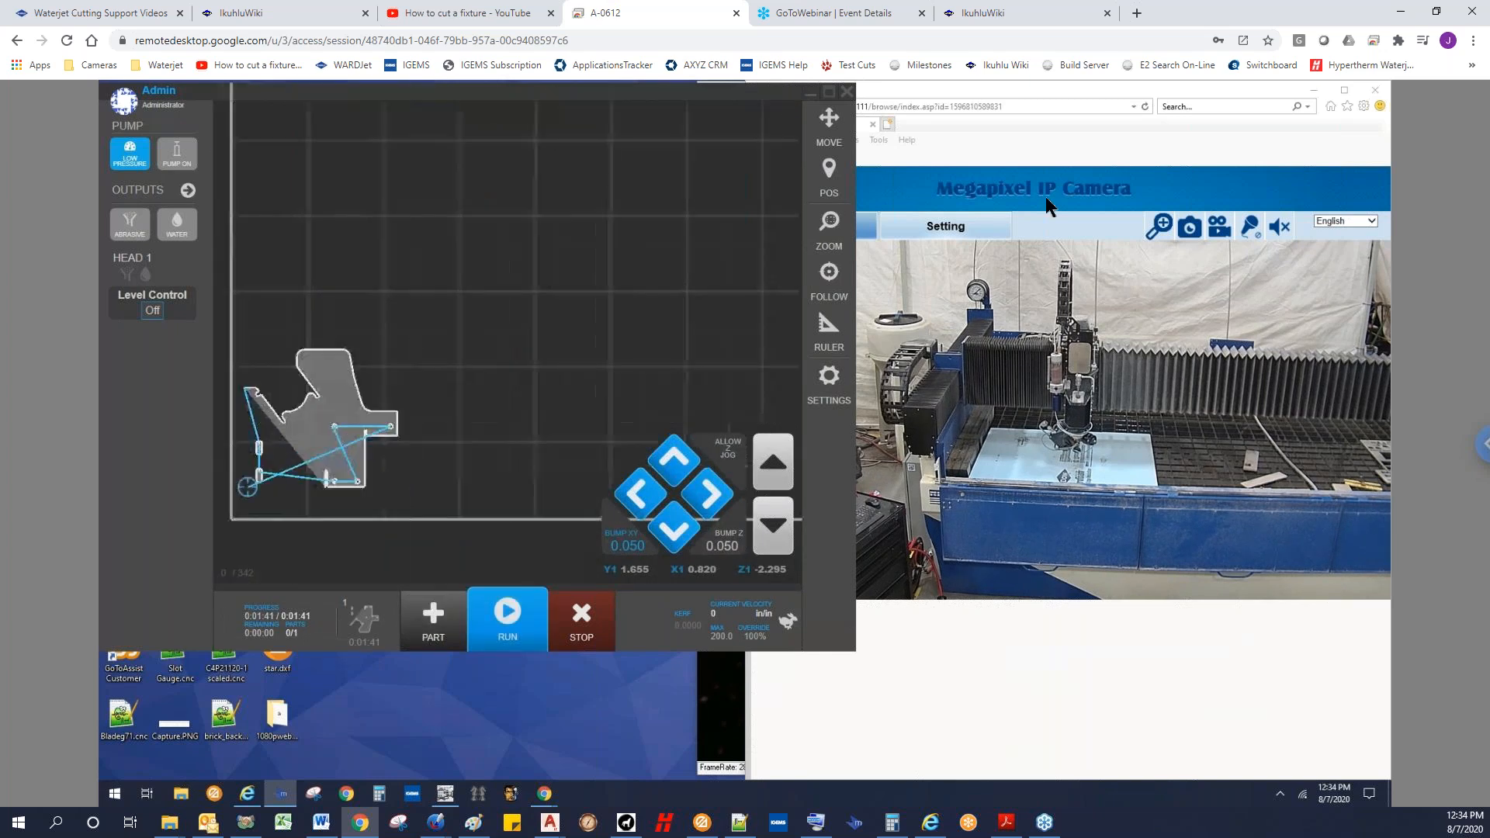
Step: Hide the network camera, switch the pump on, start the fixture part program and turn off low pressure
left_click(1315, 88)
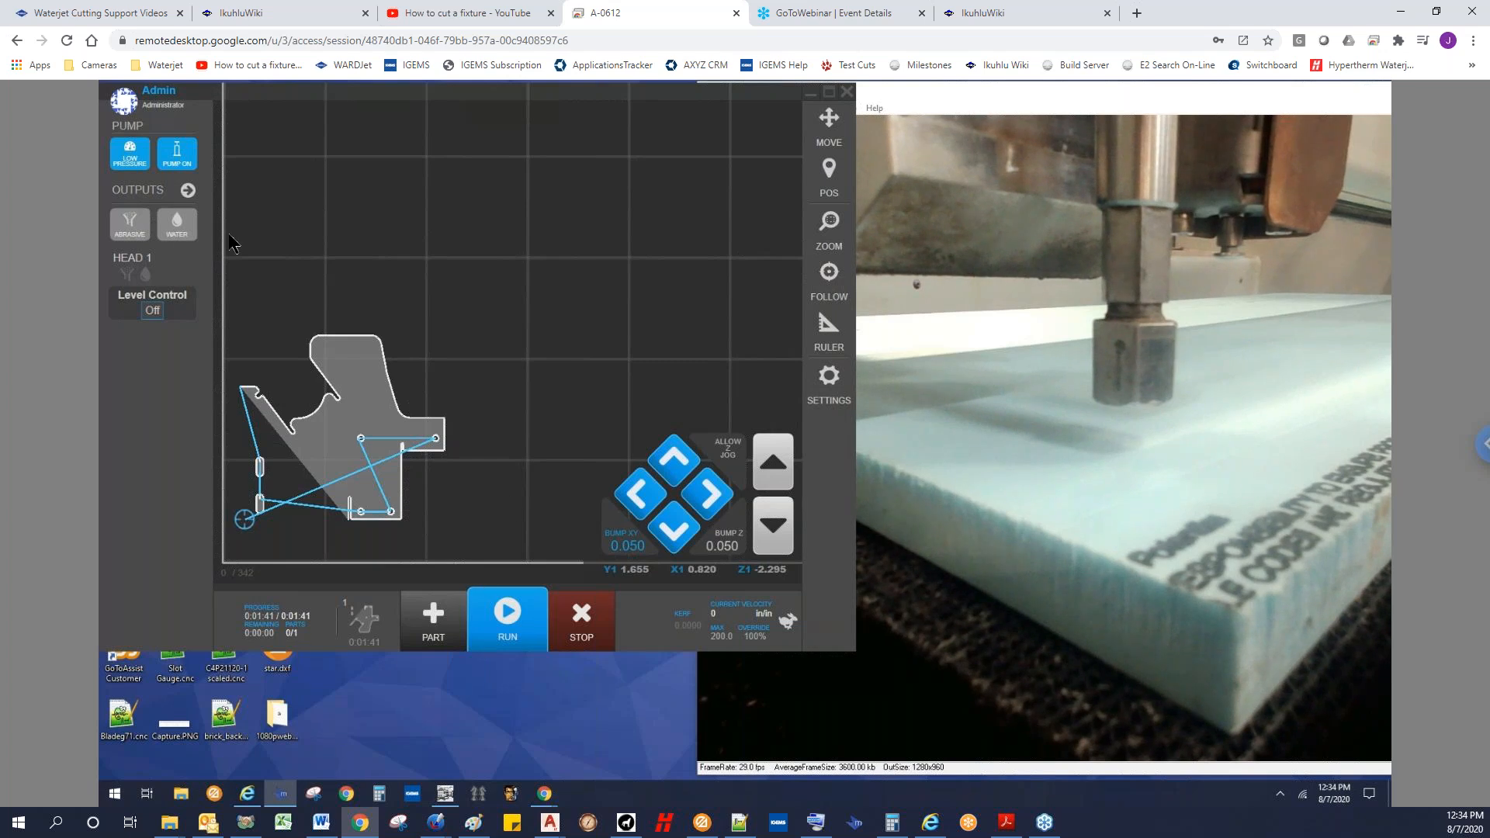
left_click(508, 613)
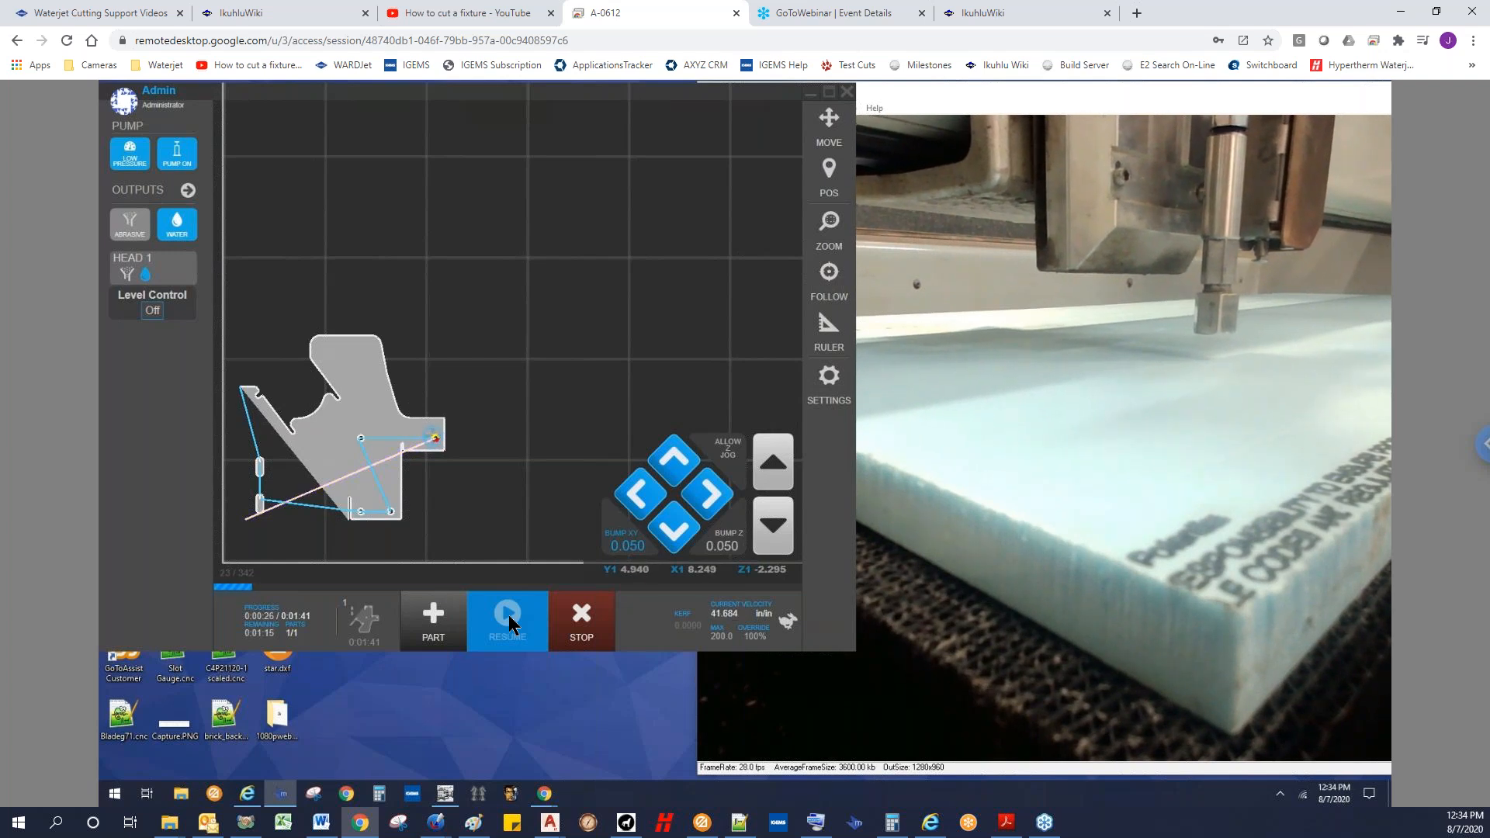
left_click(132, 152)
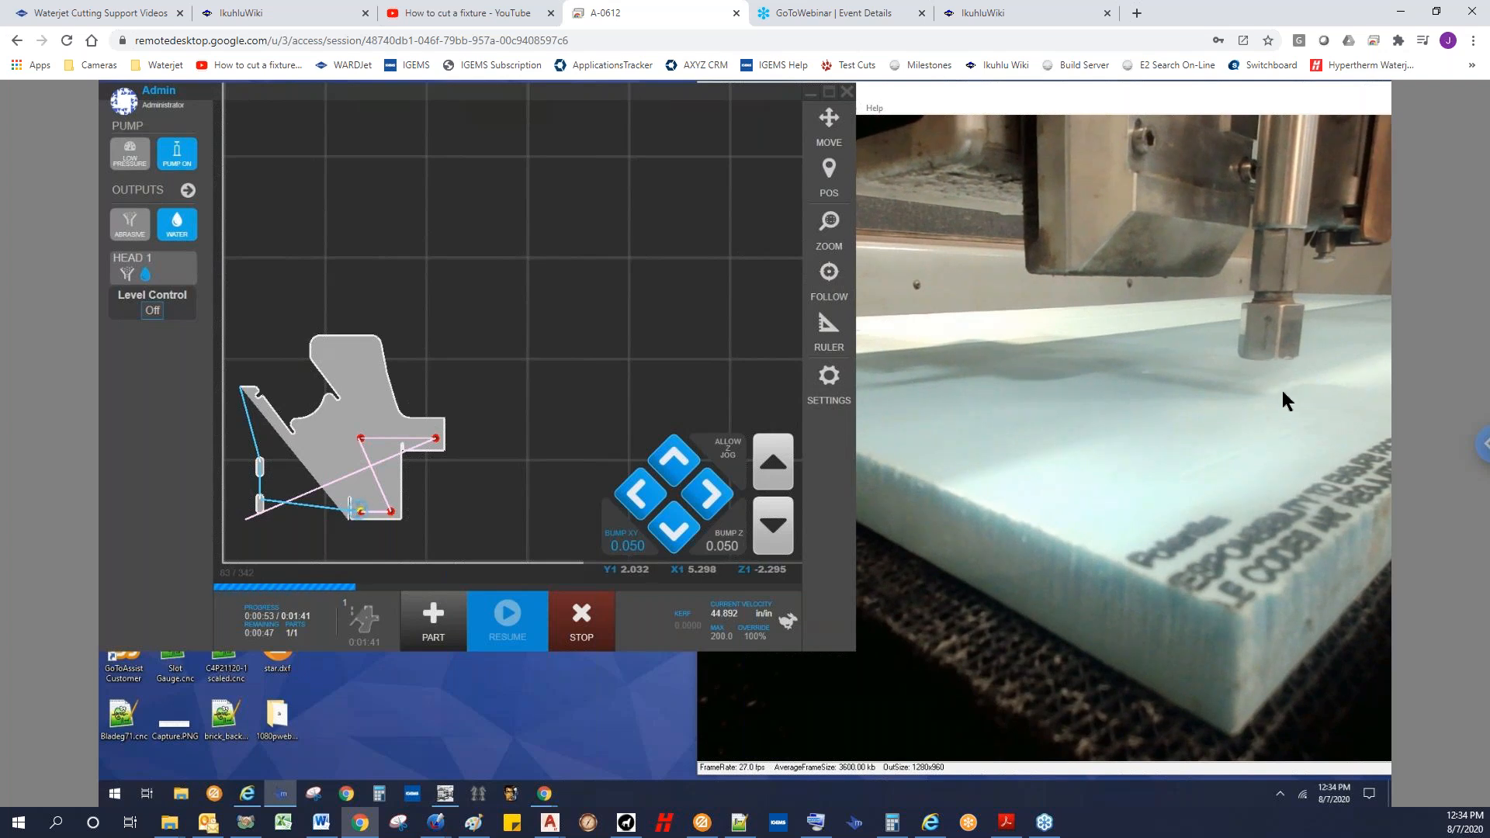
Step: Follow the slot and profile cuts on the tool path display until the program ends and switch the pump off
scroll(335, 510, "up", 3)
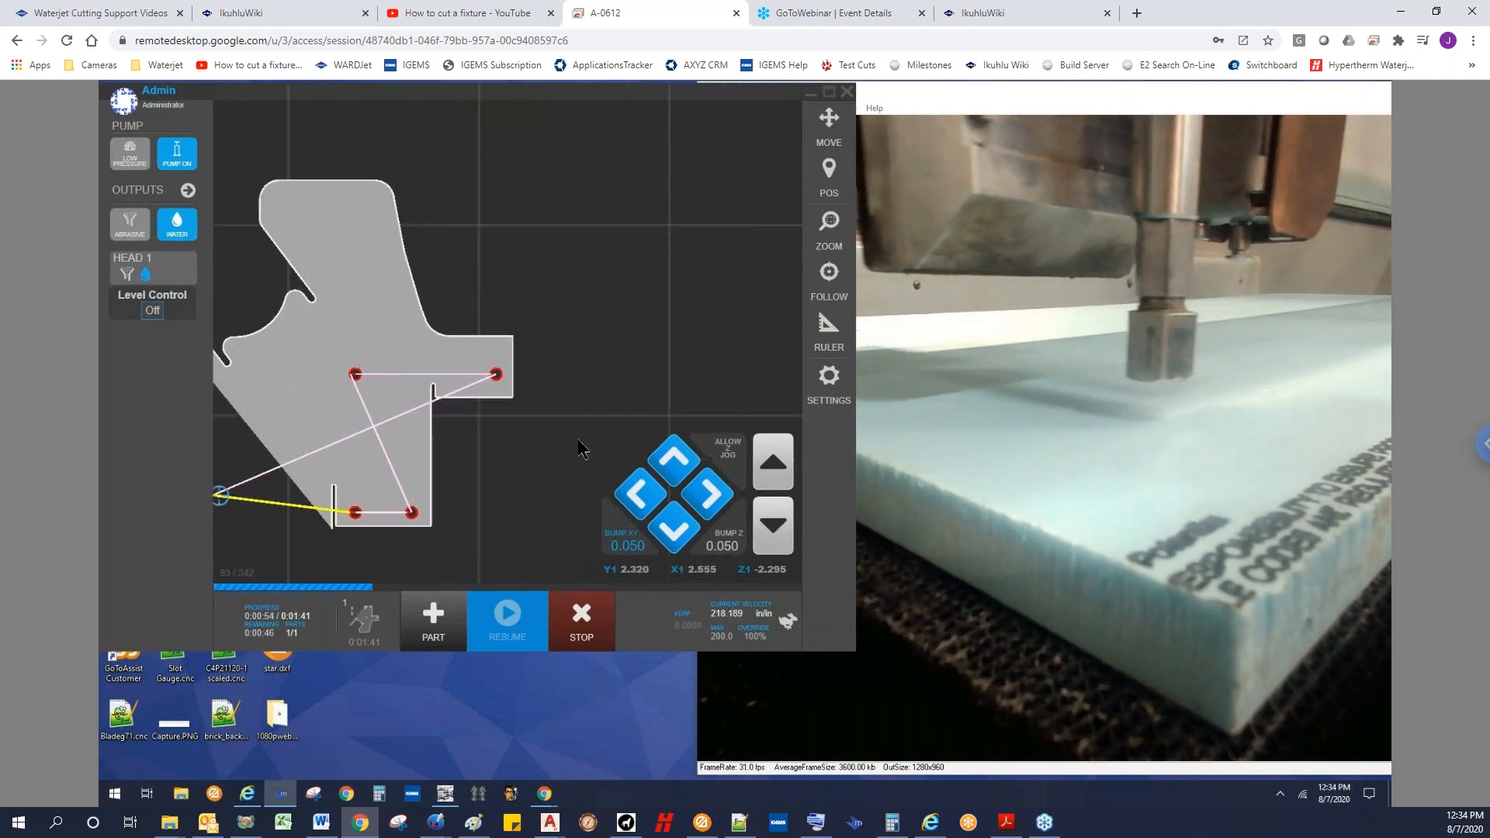
left_click_drag(249, 468, 404, 411)
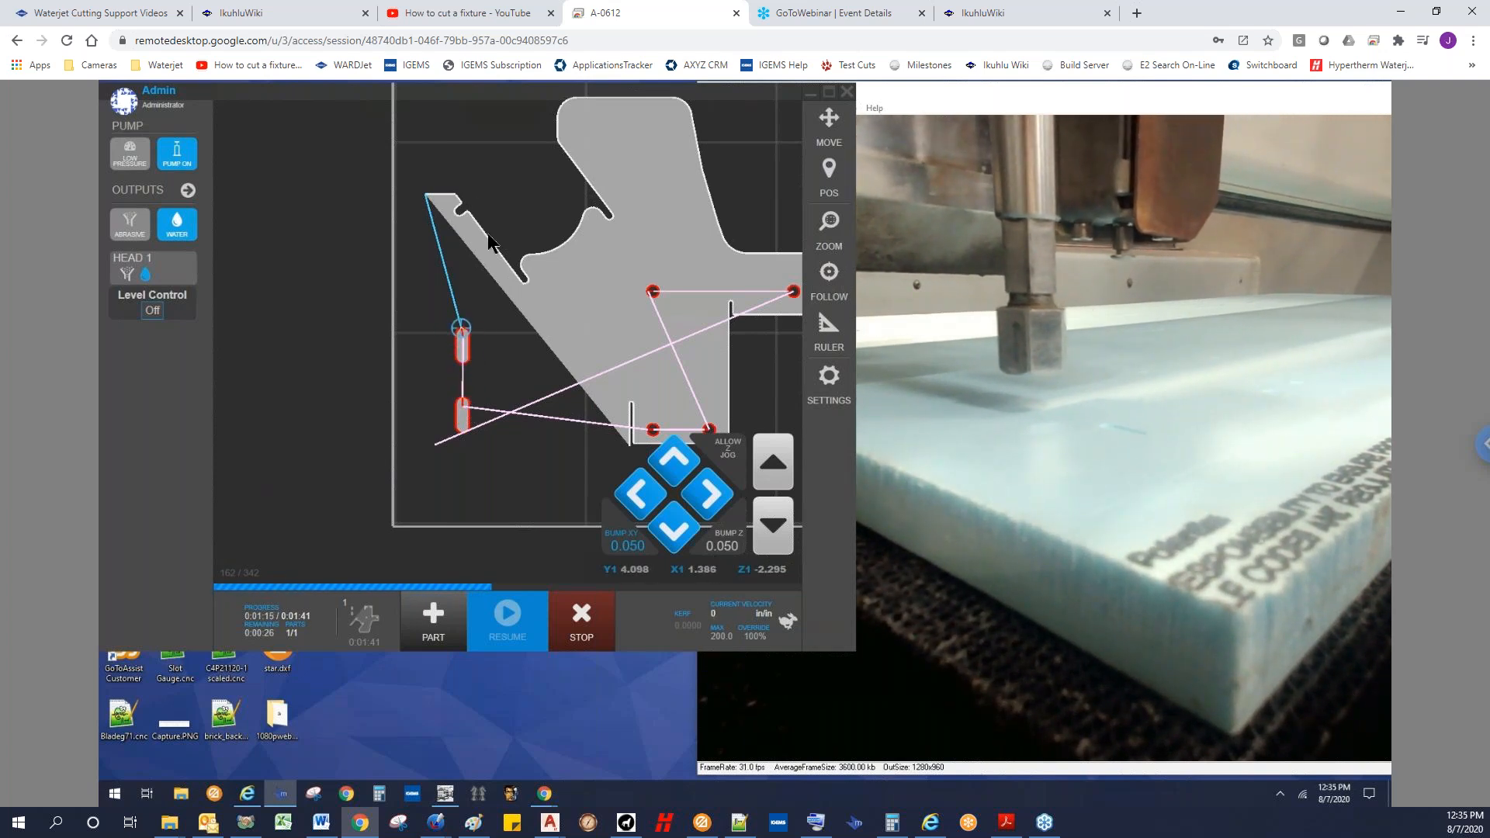
scroll(536, 252, "down", 2)
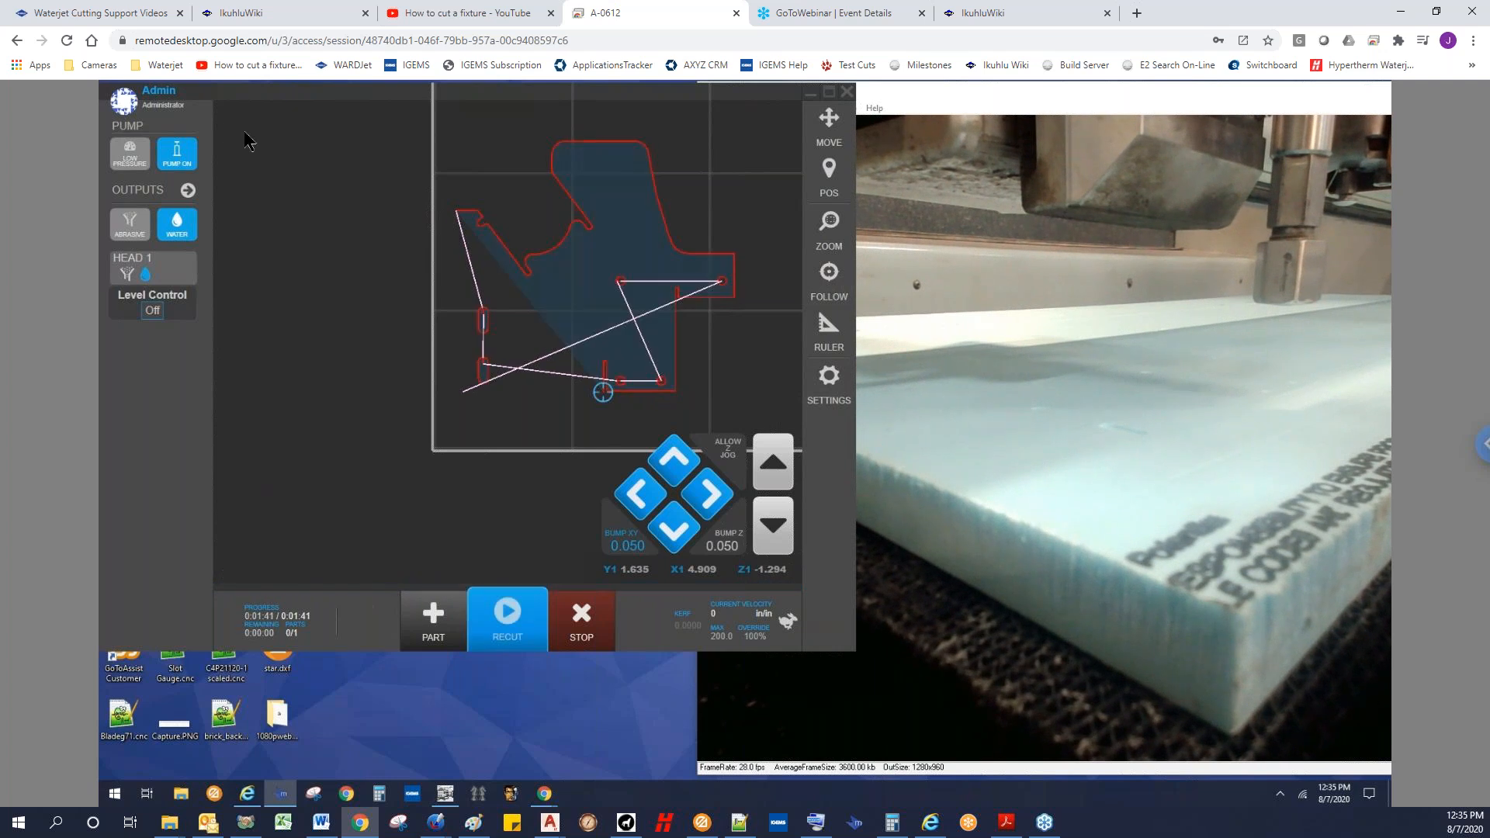
left_click(177, 162)
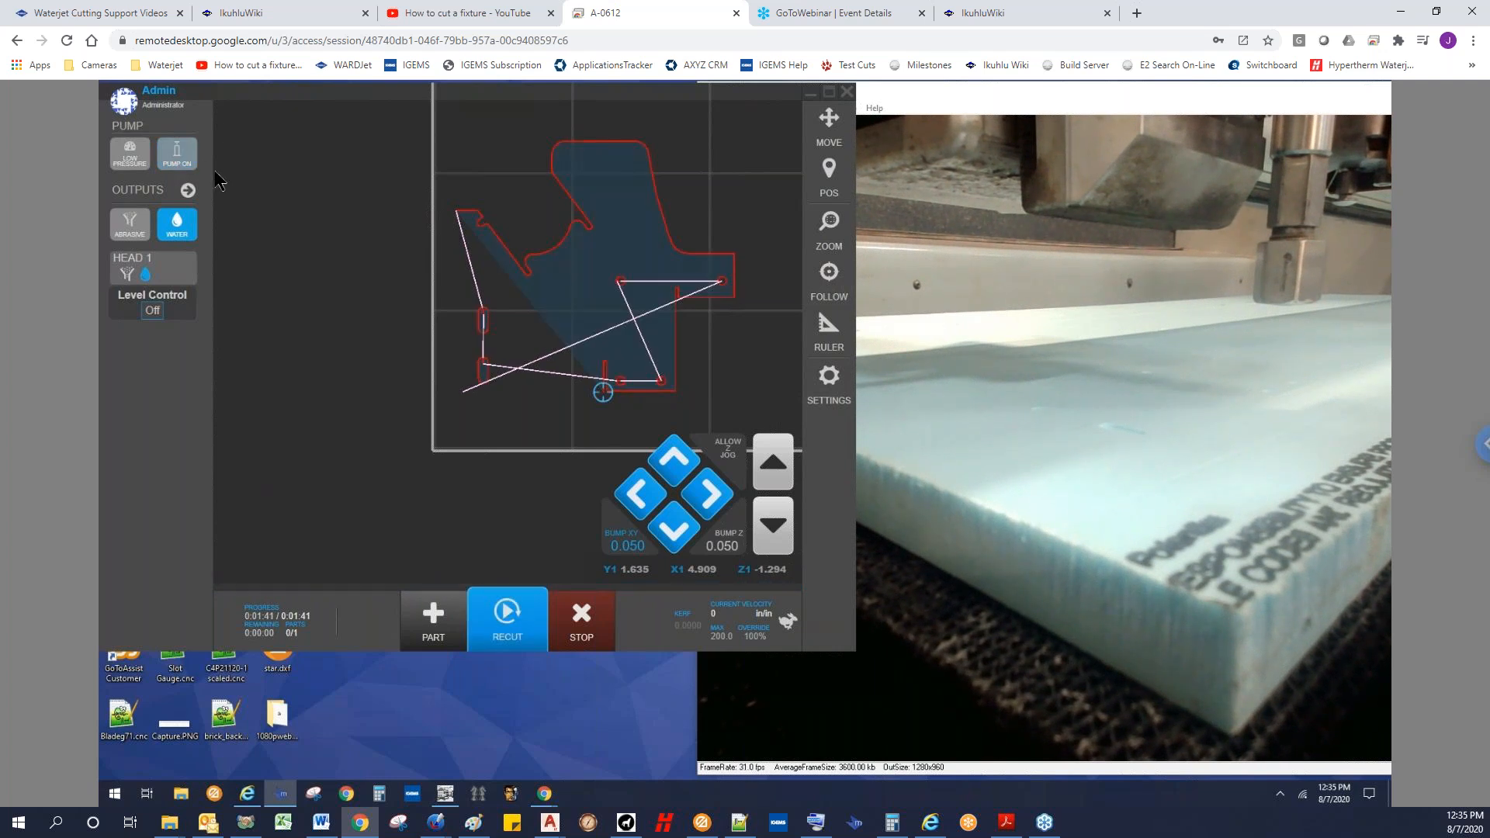
Step: Return briefly to the fixture part in WARDCAM and switch to the Common Cut step-by-step.dwg drawing in AutoCAD
left_click(701, 822)
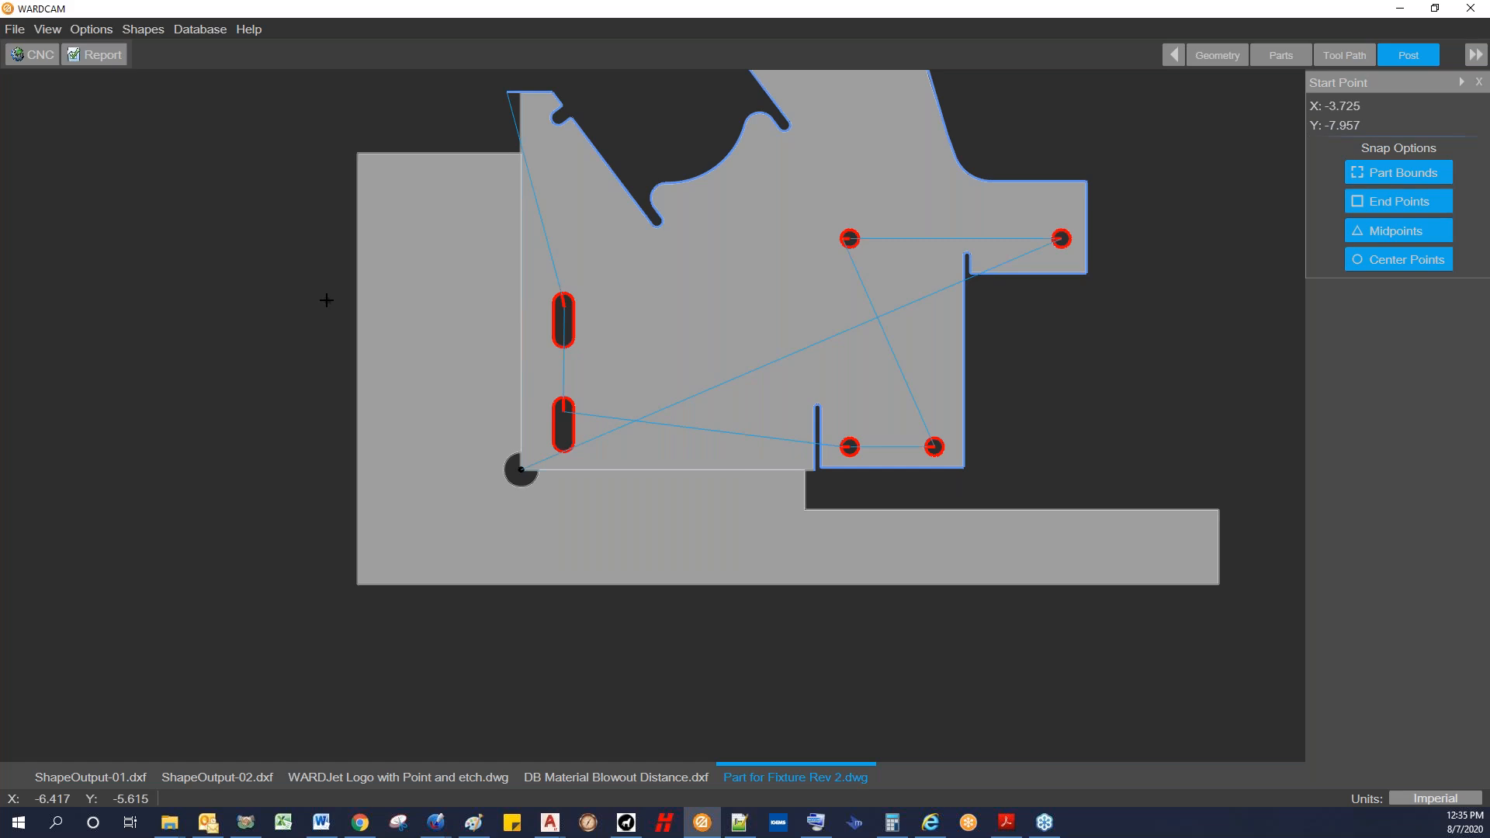
scroll(282, 295, "down", 4)
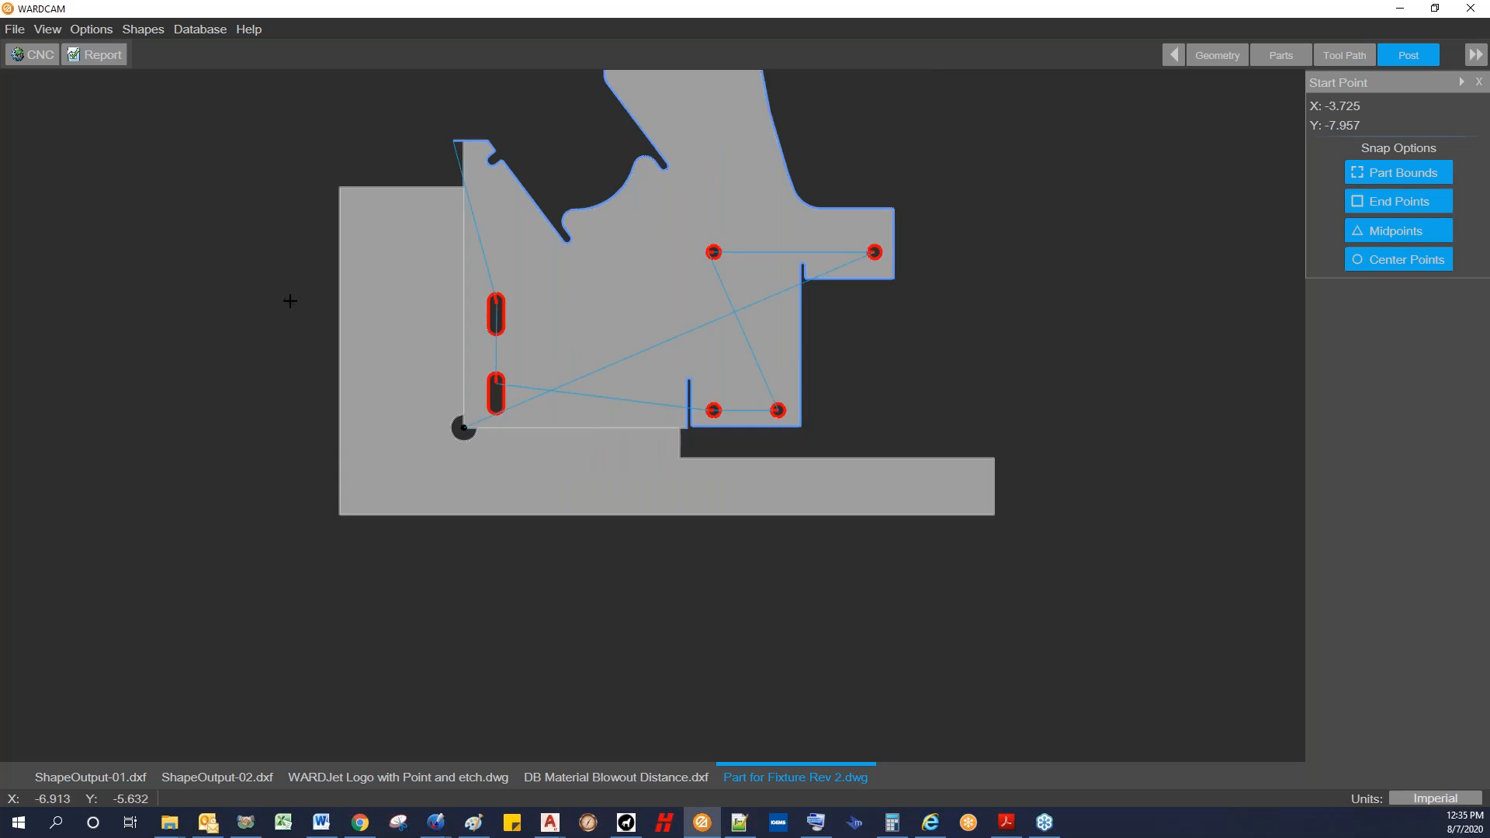
left_click(14, 31)
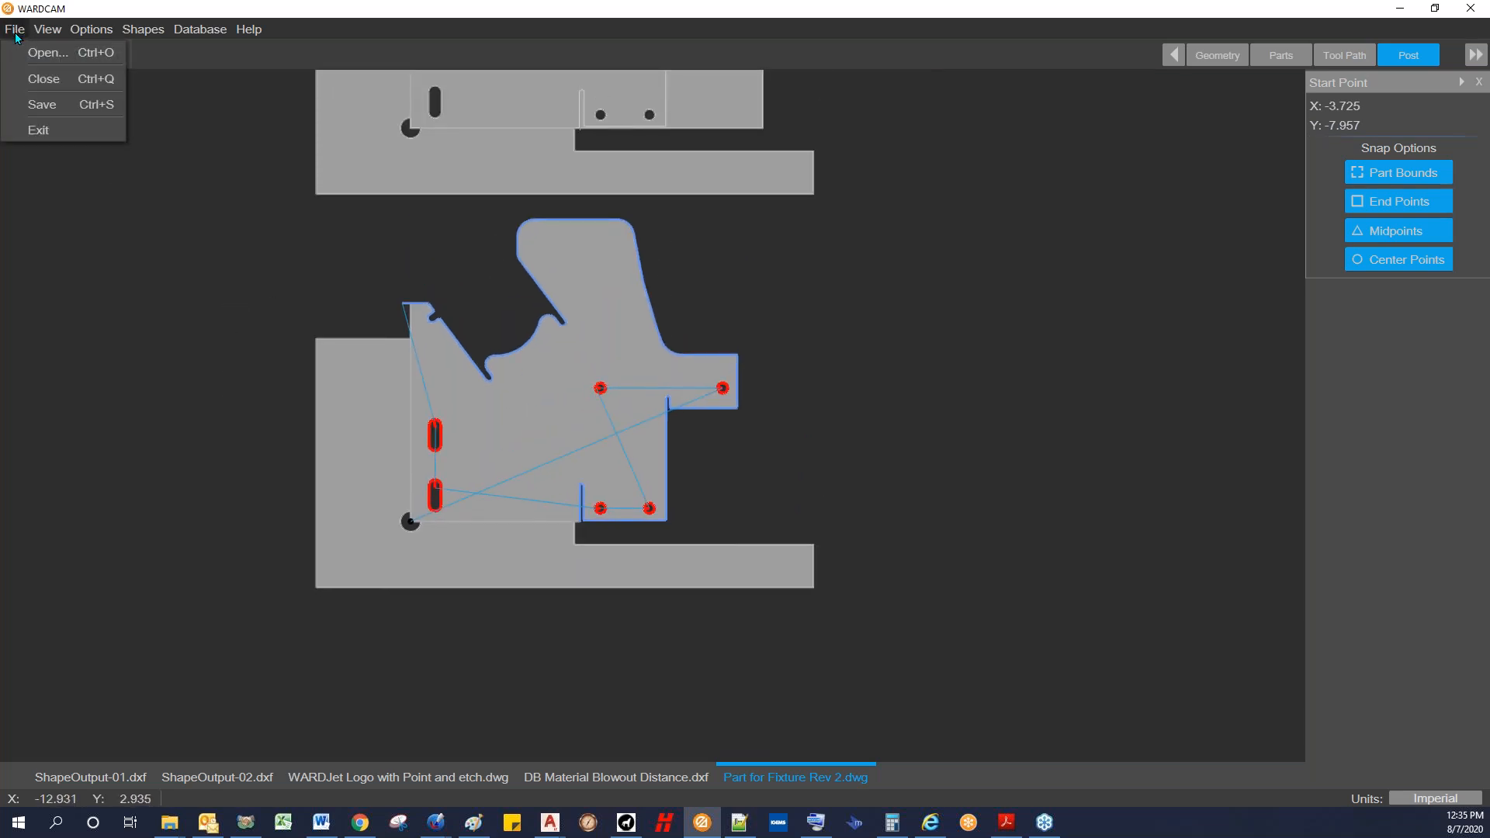
left_click(549, 825)
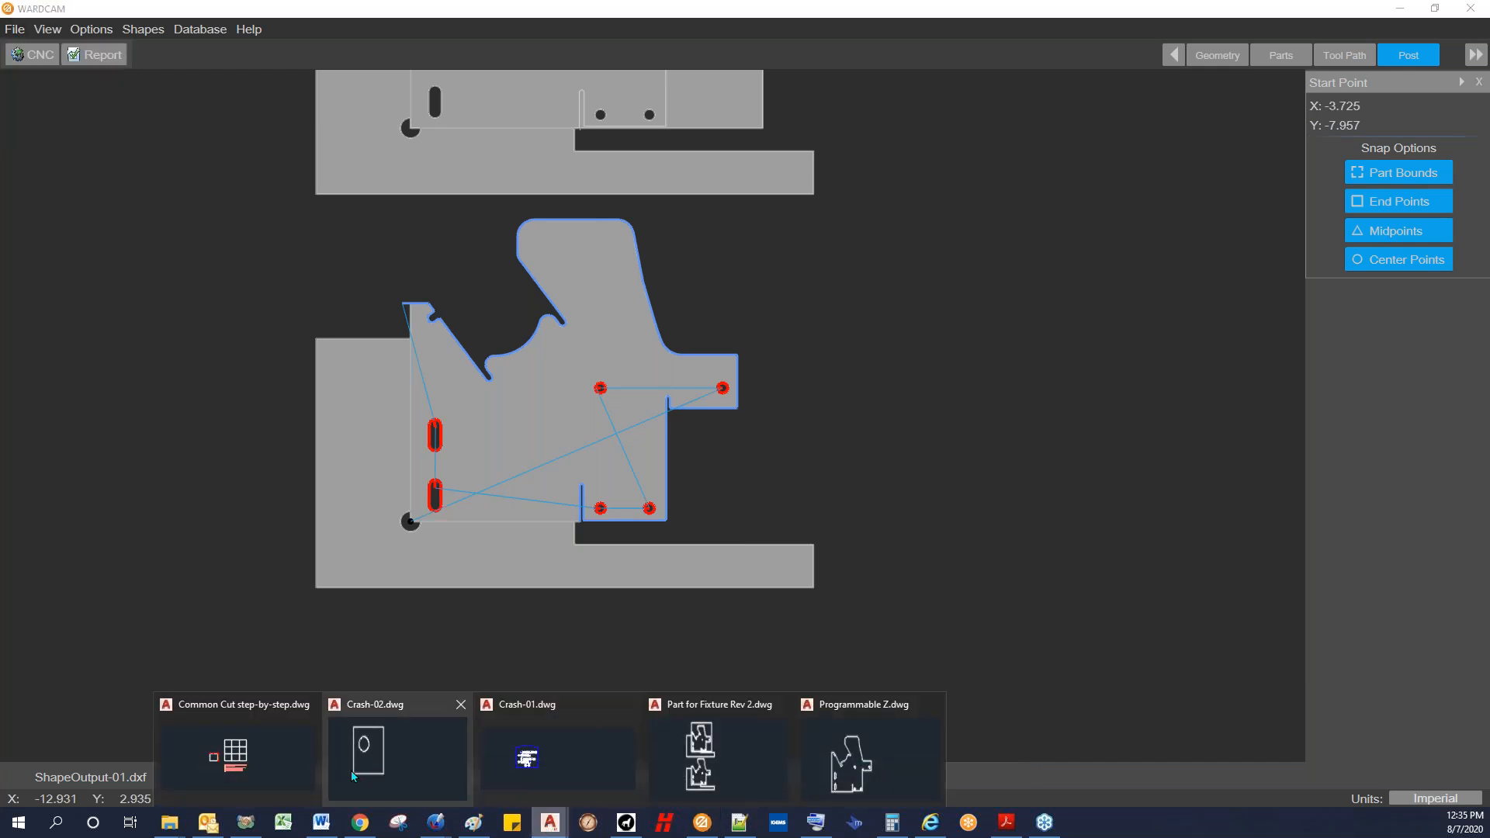
left_click(262, 753)
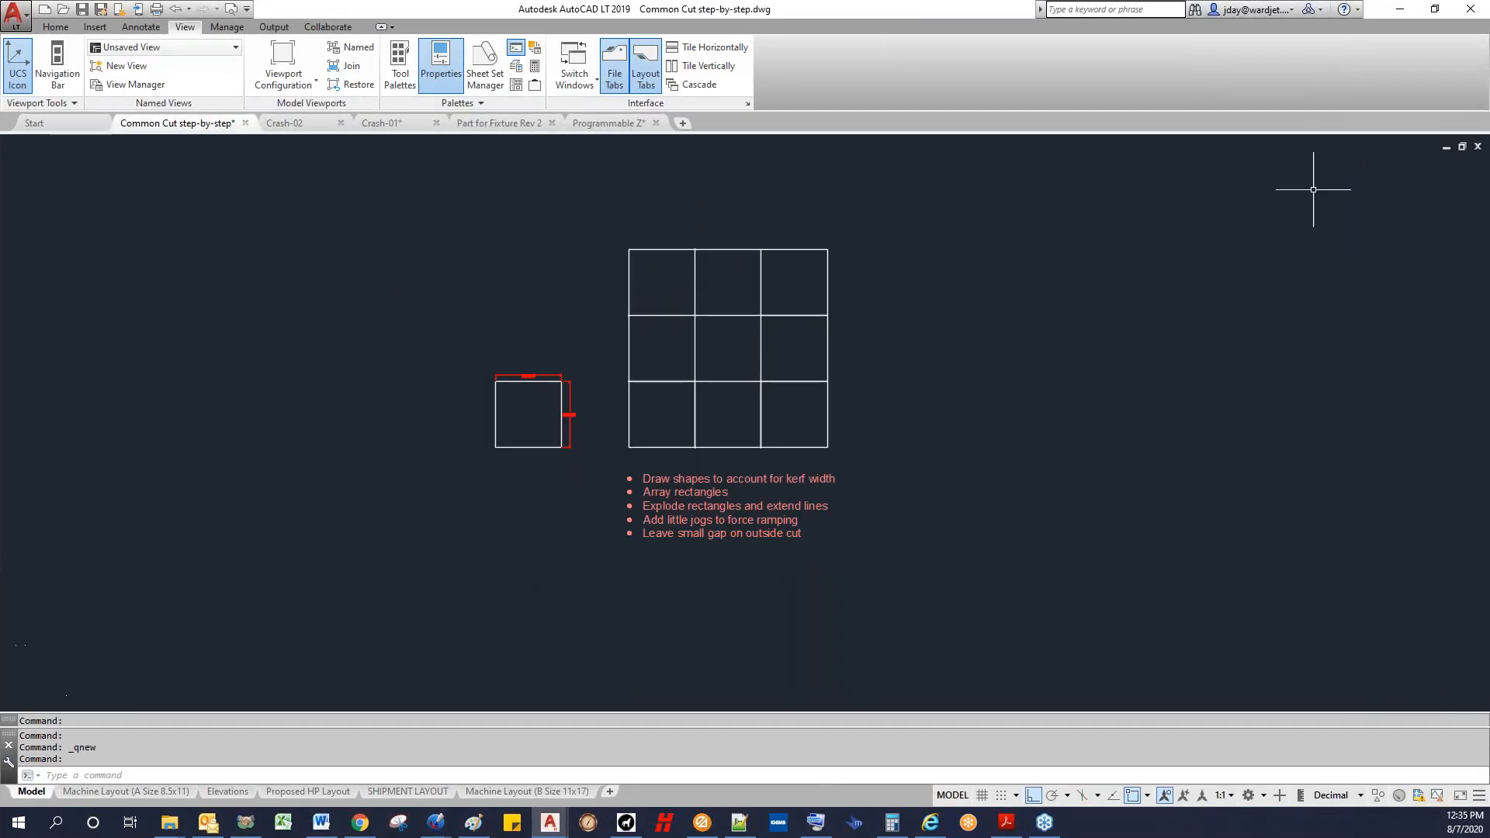
Step: Examine the single dimensioned square and the first grid layout with its stream-width gap and notes
scroll(964, 315, "up", 3)
scroll(965, 316, "down", 6)
mouse_move(964, 316)
middle_mouse_down()
mouse_move(759, 487)
mouse_move(697, 561)
middle_mouse_up()
scroll(516, 450, "down", 2)
scroll(506, 415, "up", 6)
scroll(508, 418, "up", 3)
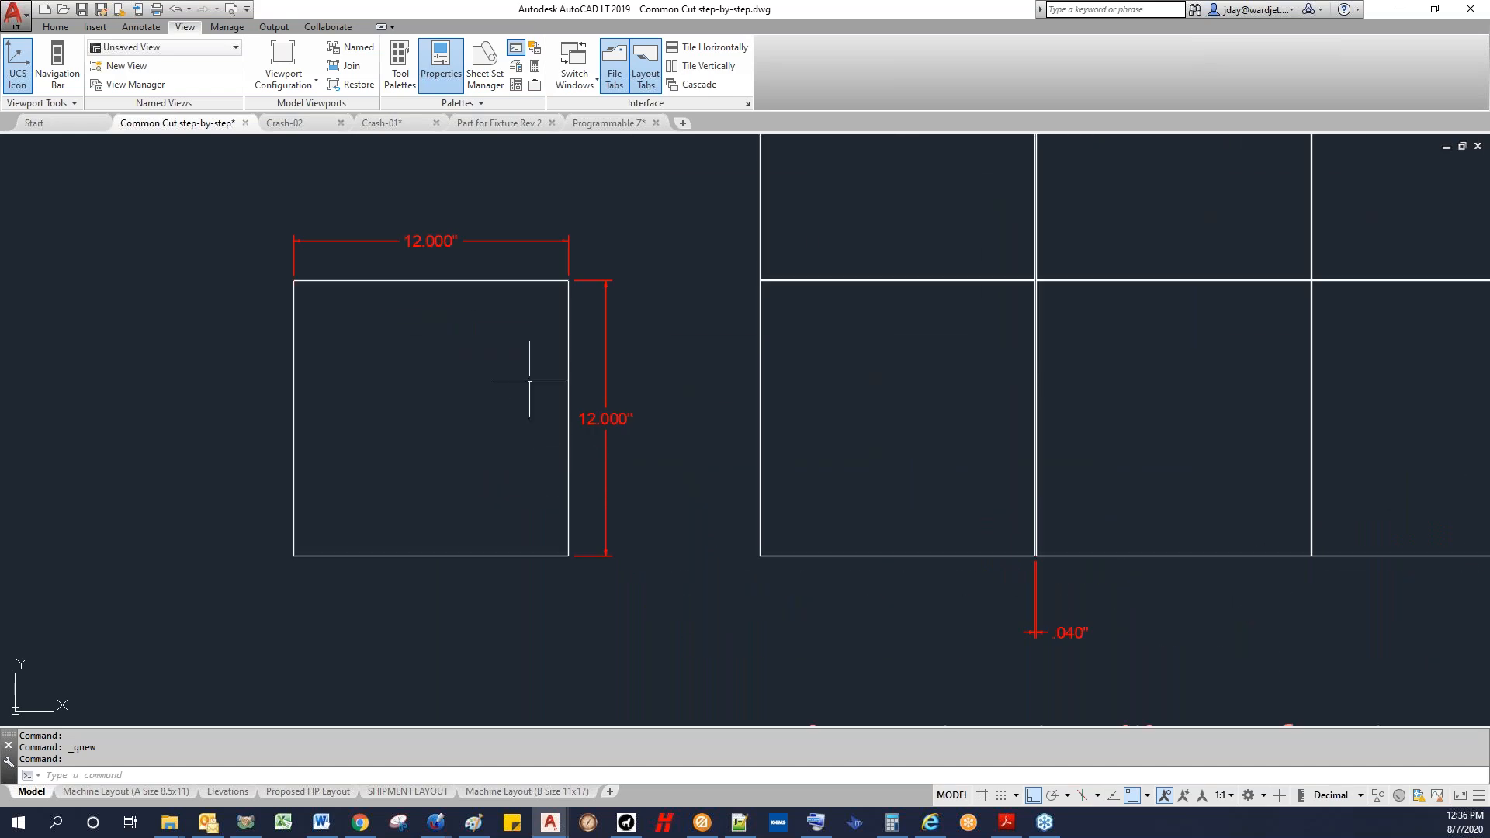
mouse_move(480, 426)
middle_mouse_down()
mouse_move(203, 443)
mouse_move(126, 466)
middle_mouse_up()
scroll(247, 470, "up", 3)
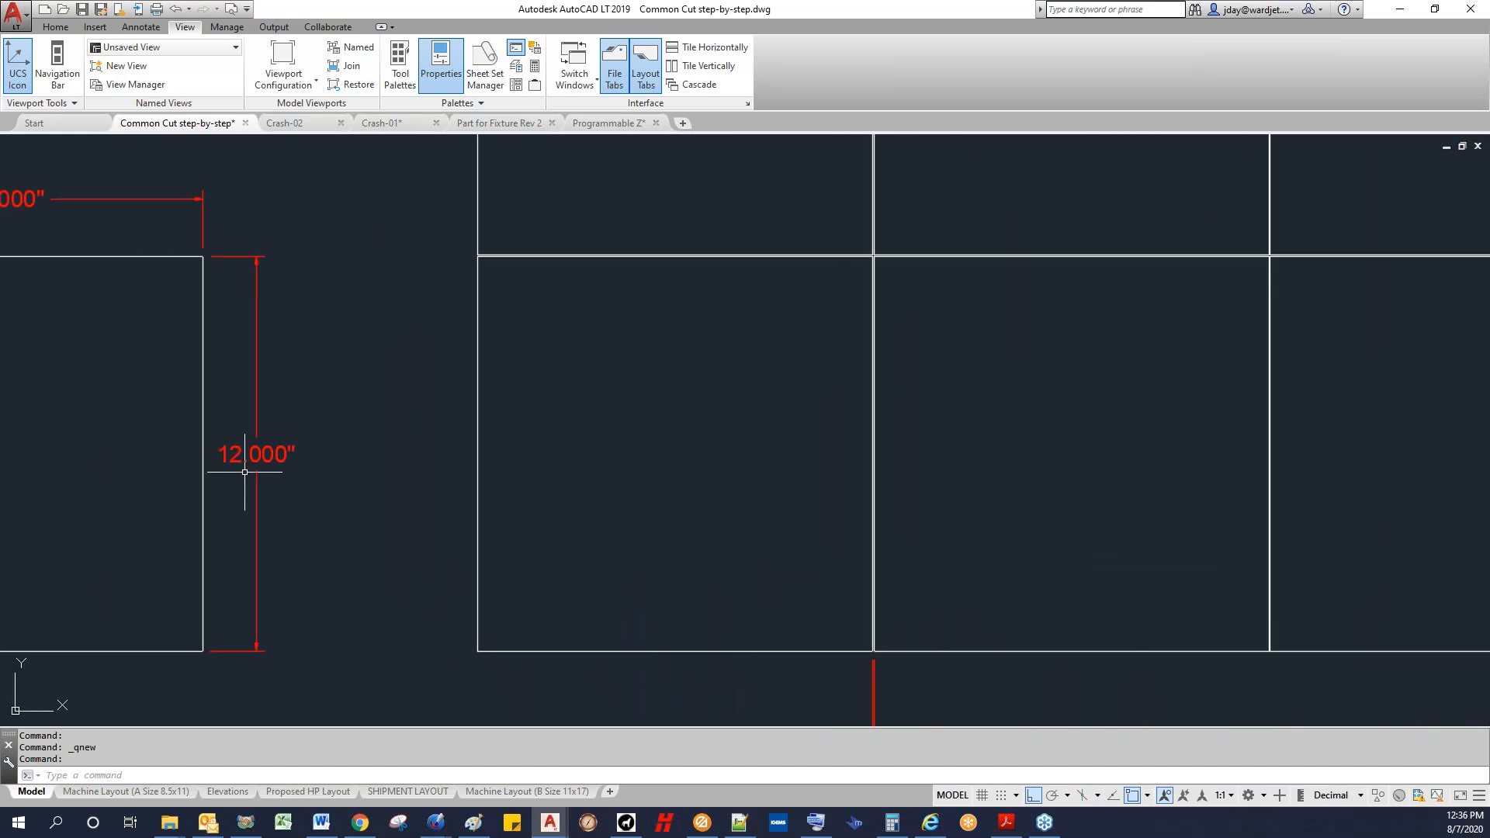
scroll(257, 448, "down", 6)
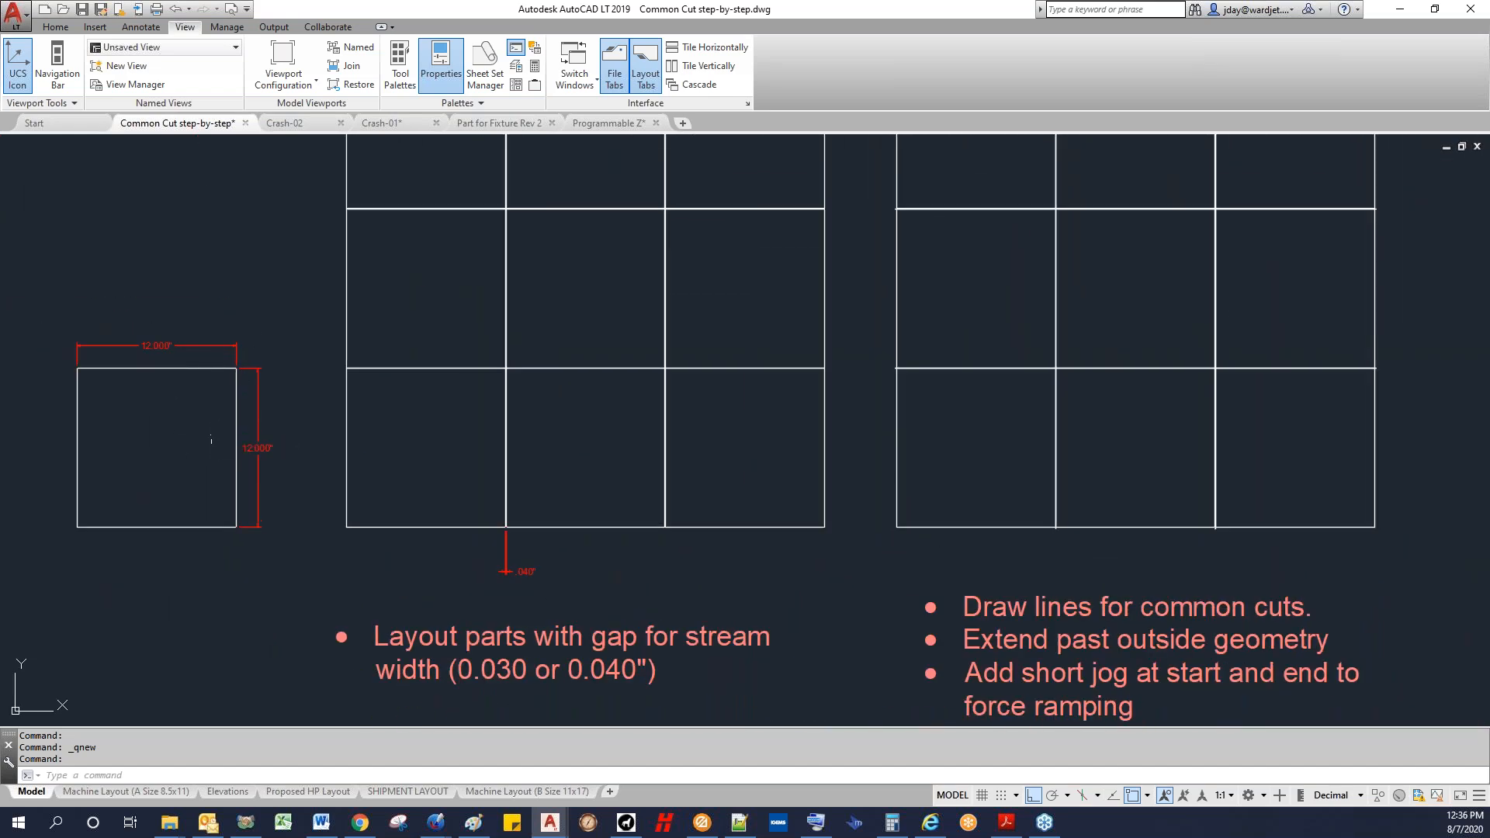
scroll(489, 525, "down", 4)
scroll(499, 498, "up", 9)
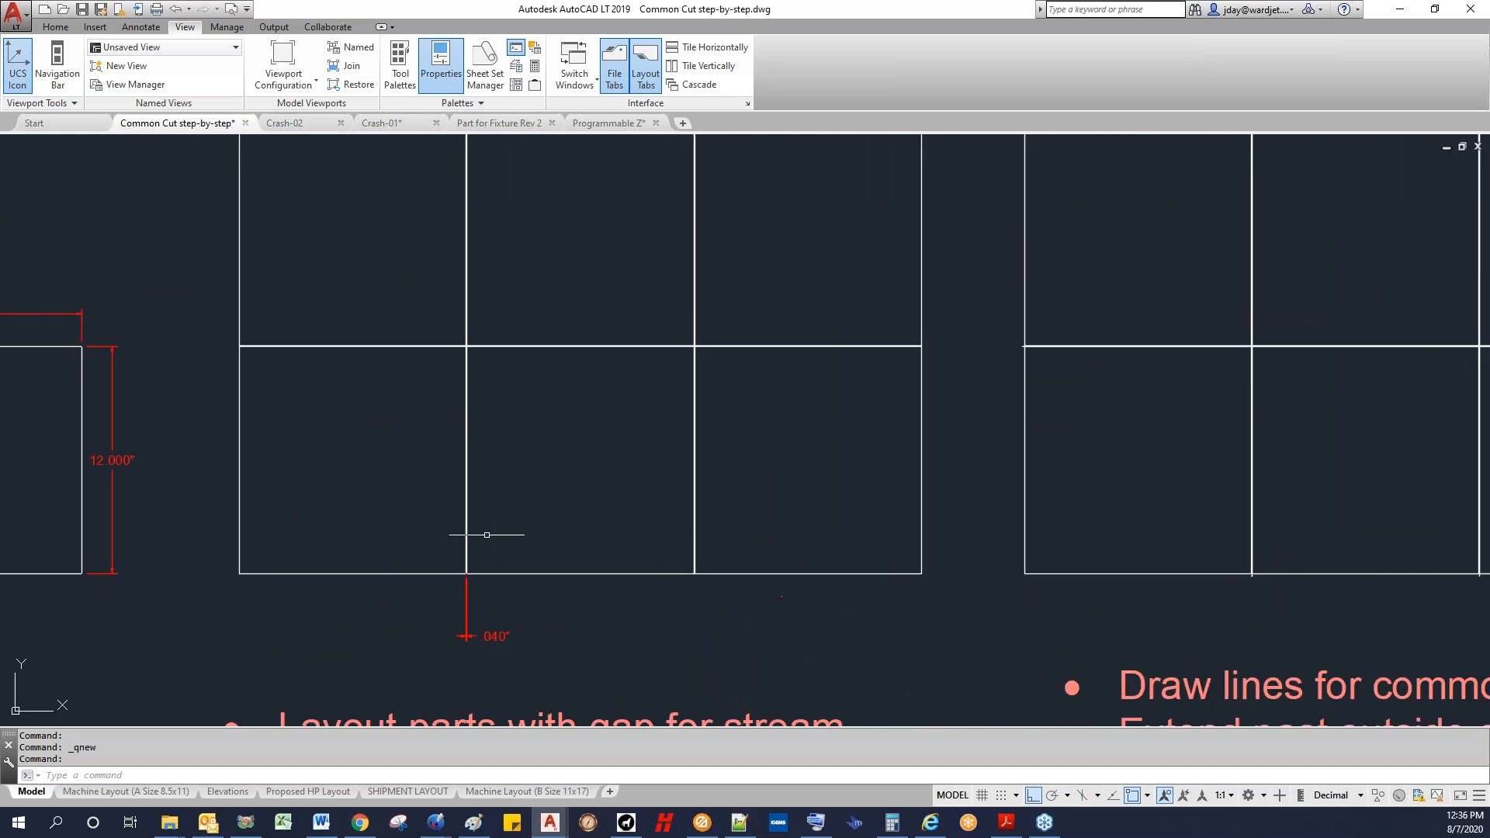
middle_click_drag(524, 712, 454, 579)
scroll(397, 460, "up", 2)
scroll(360, 458, "down", 5)
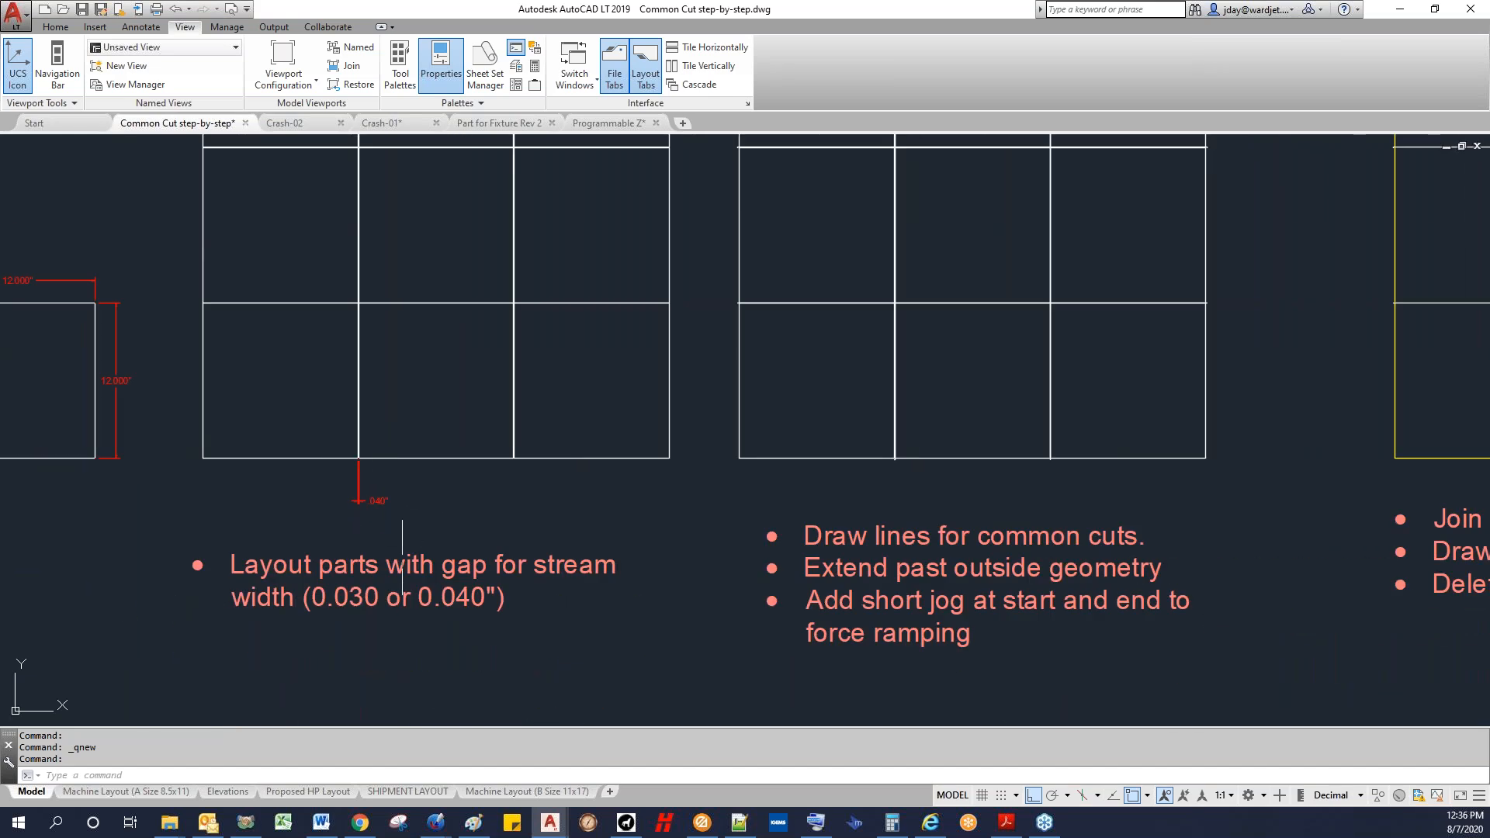
Step: Examine the second grid layout's common cut line where it extends past the outside geometry and ends in a short jog
middle_click_drag(492, 537, 88, 576)
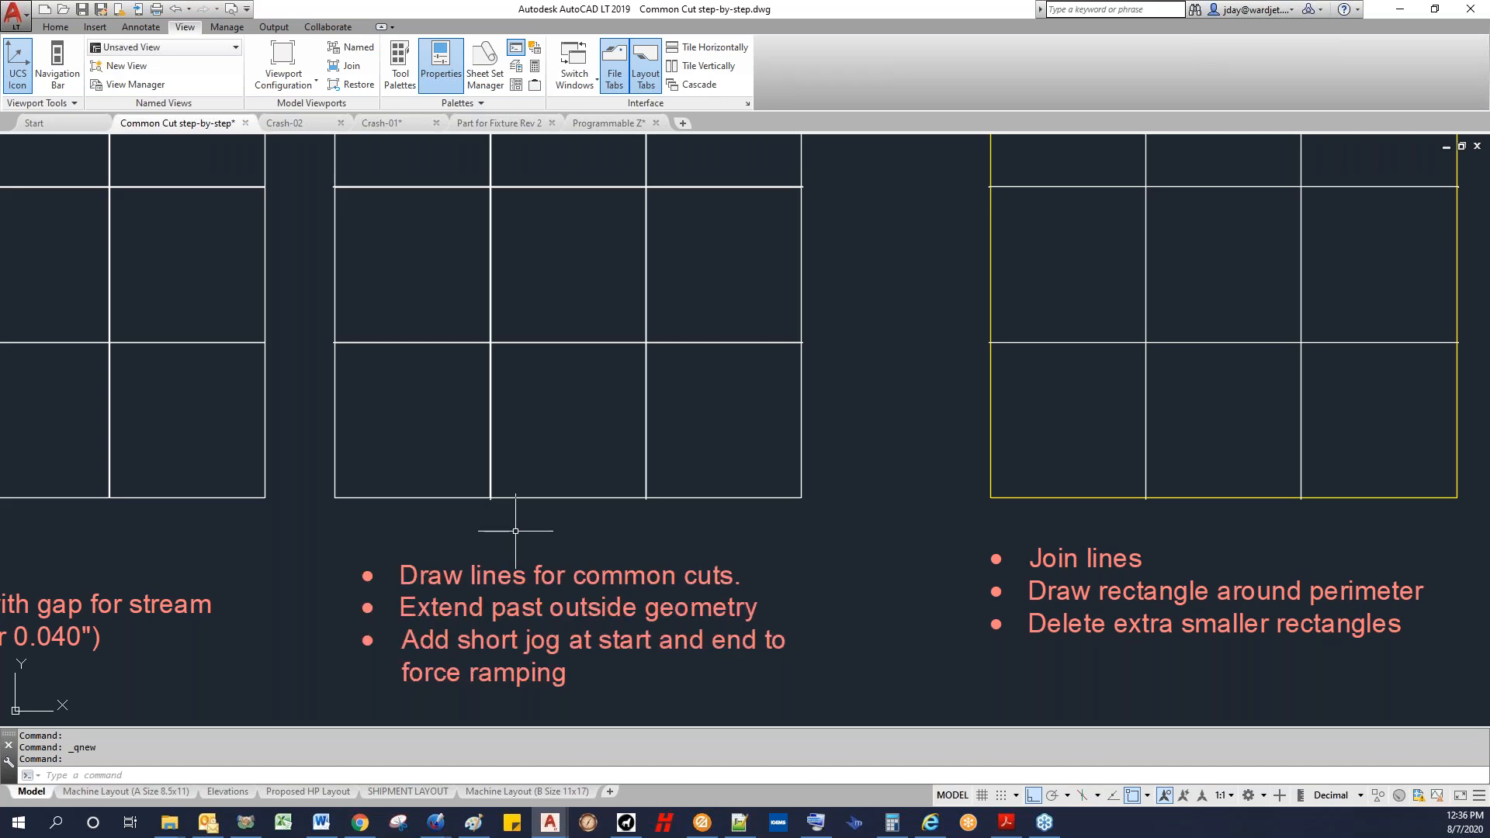
scroll(481, 500, "down", 2)
scroll(484, 490, "up", 5)
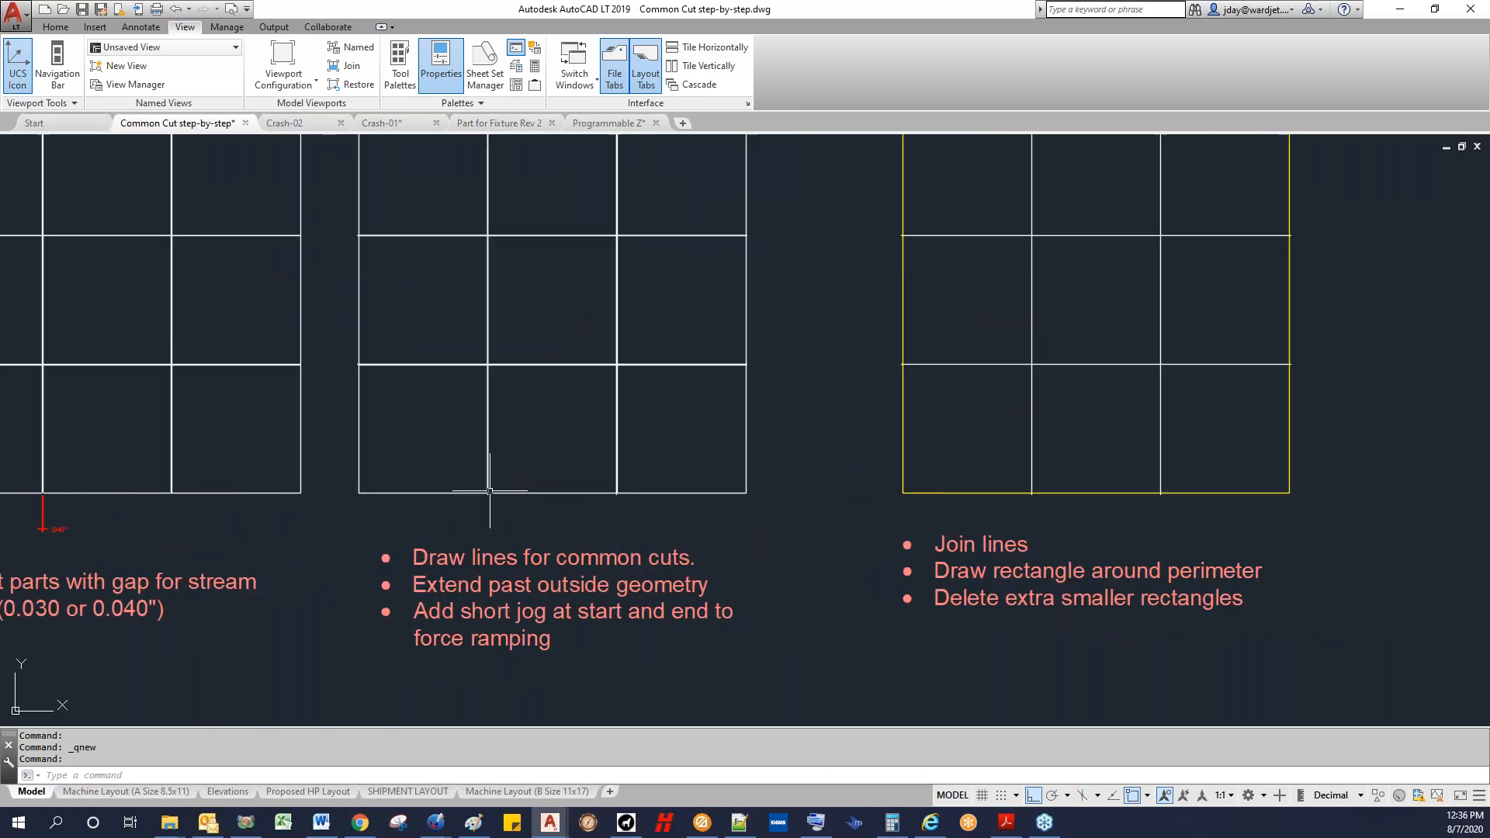
scroll(484, 490, "up", 6)
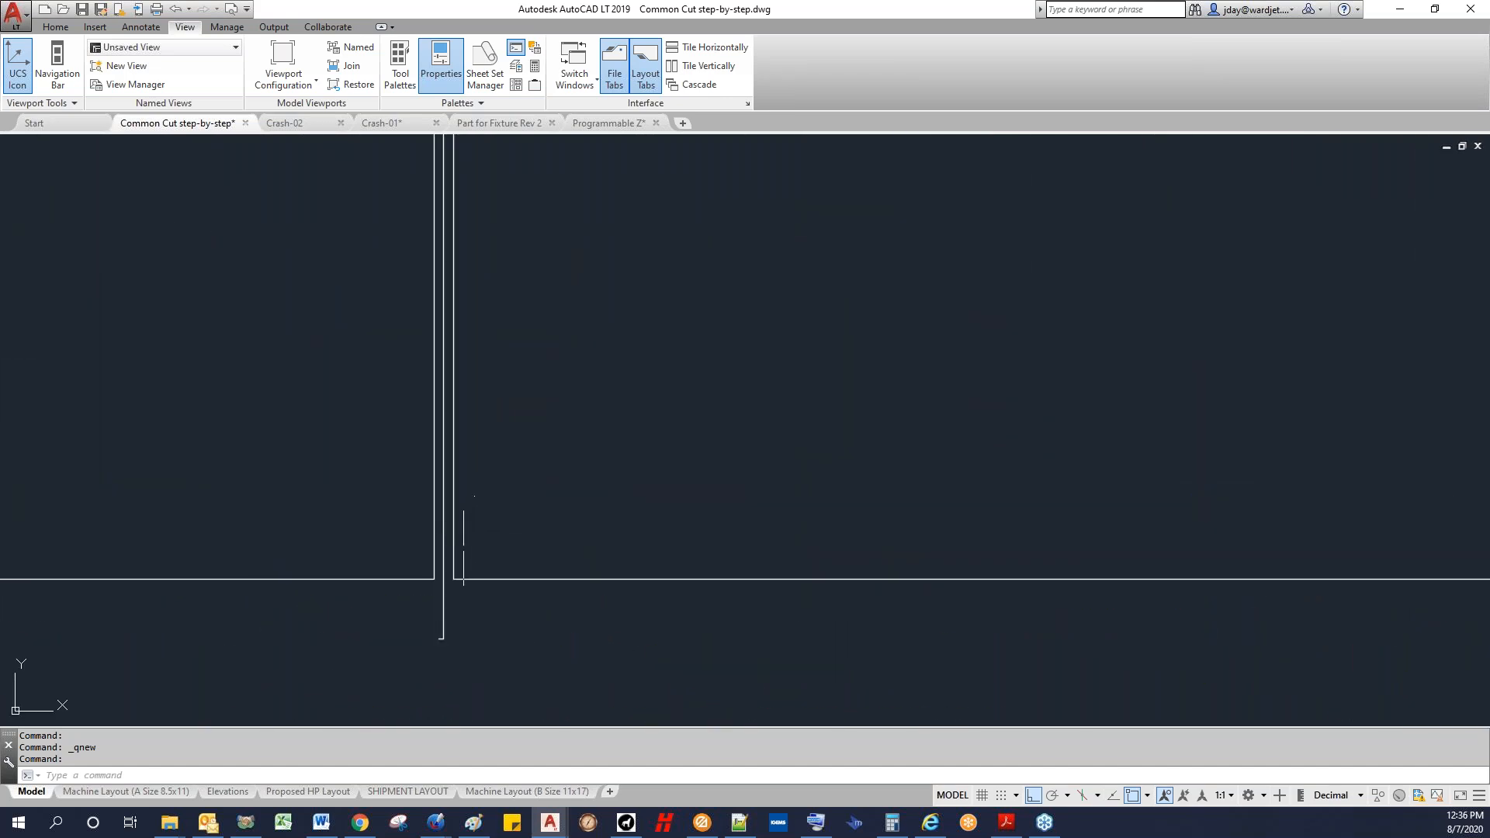
scroll(468, 592, "up", 5)
middle_click_drag(409, 627, 410, 486)
scroll(396, 566, "down", 4)
scroll(396, 566, "up", 5)
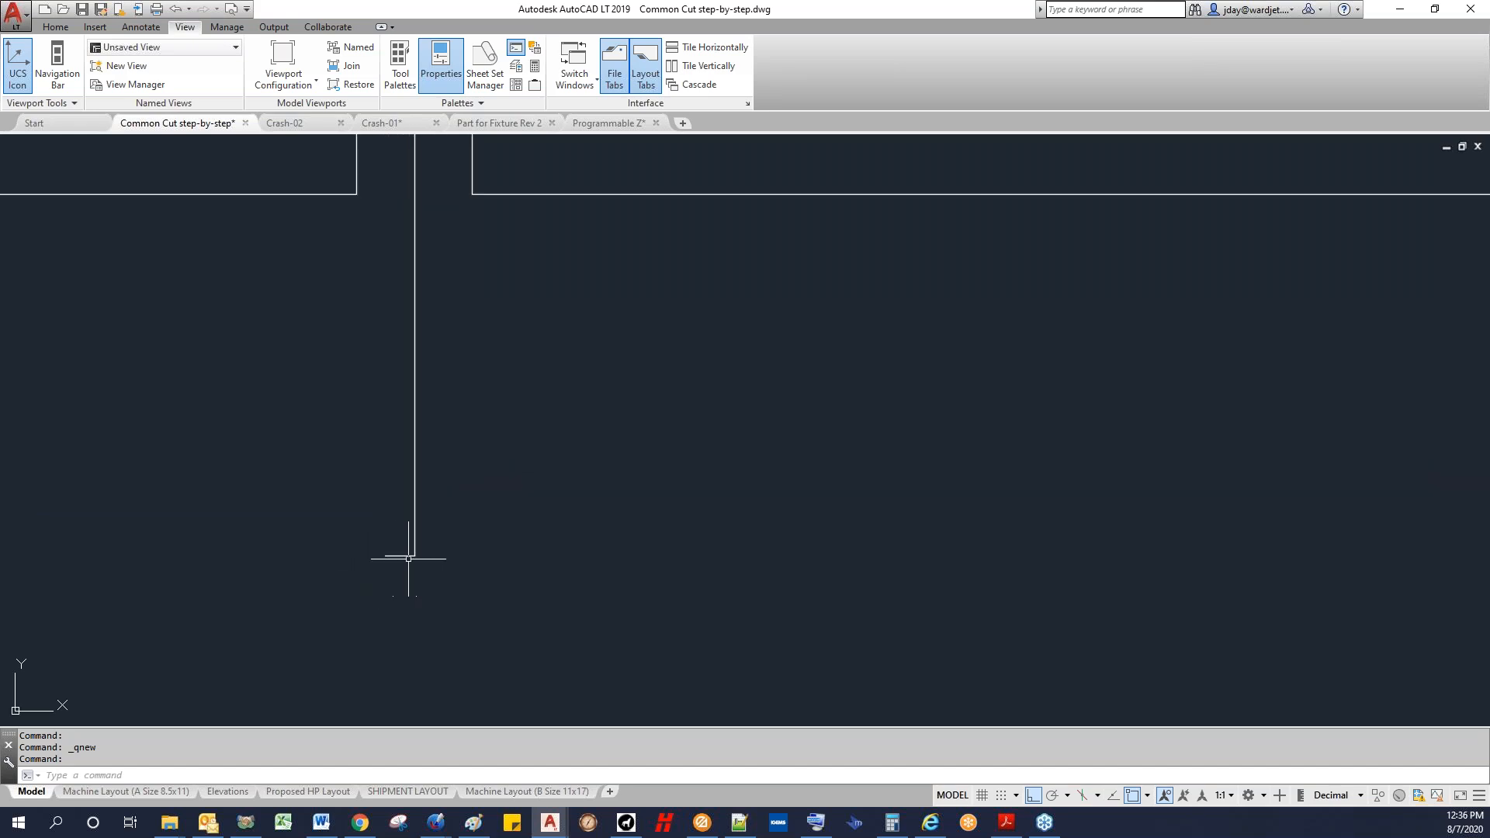
scroll(407, 552, "down", 10)
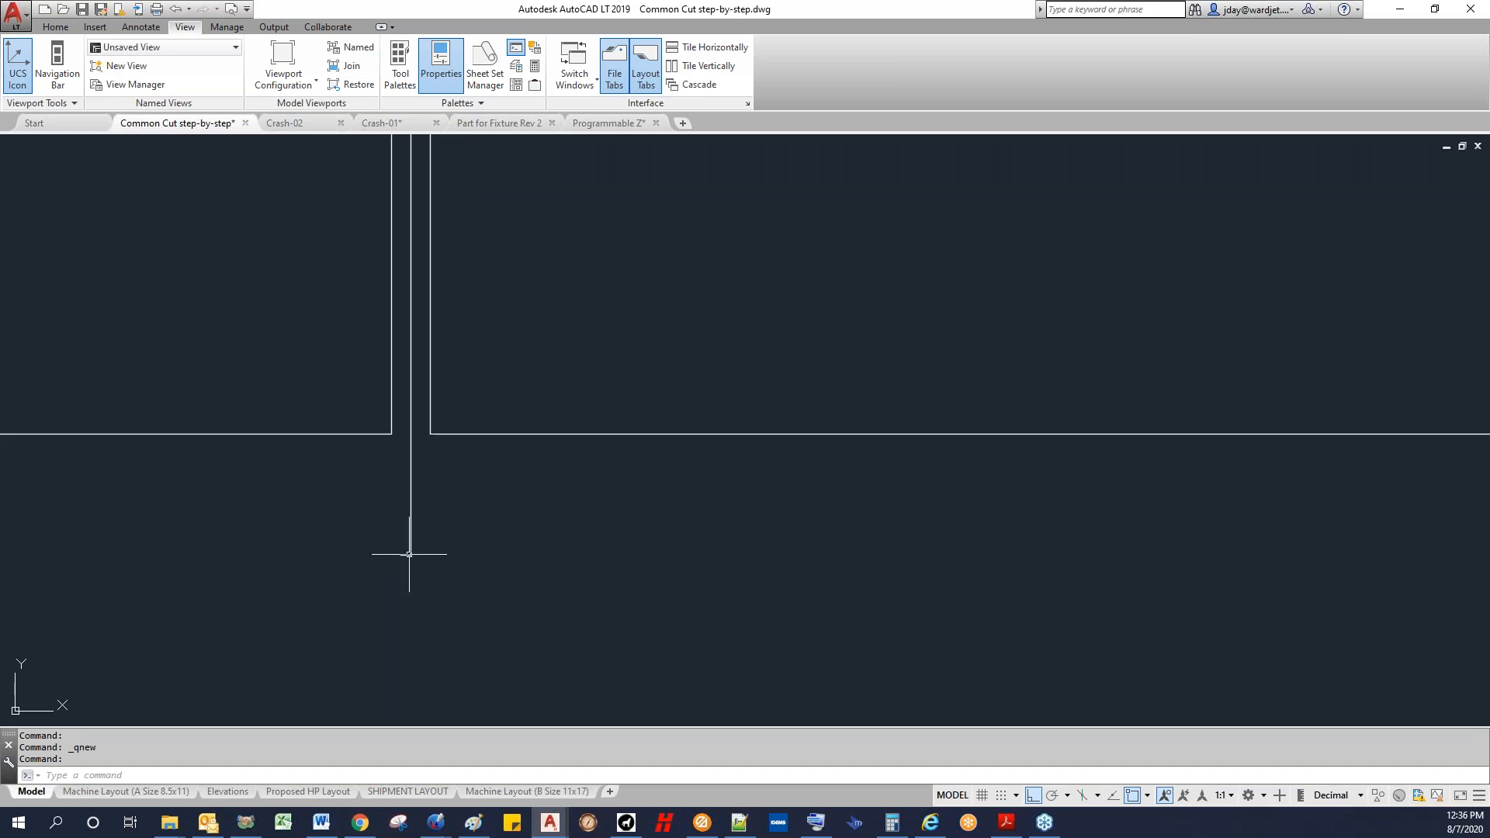
Step: Compare the second grid's extended common cut lines and notes with the third grid's single lines and yellow perimeter
scroll(409, 554, "down", 9)
scroll(885, 557, "up", 8)
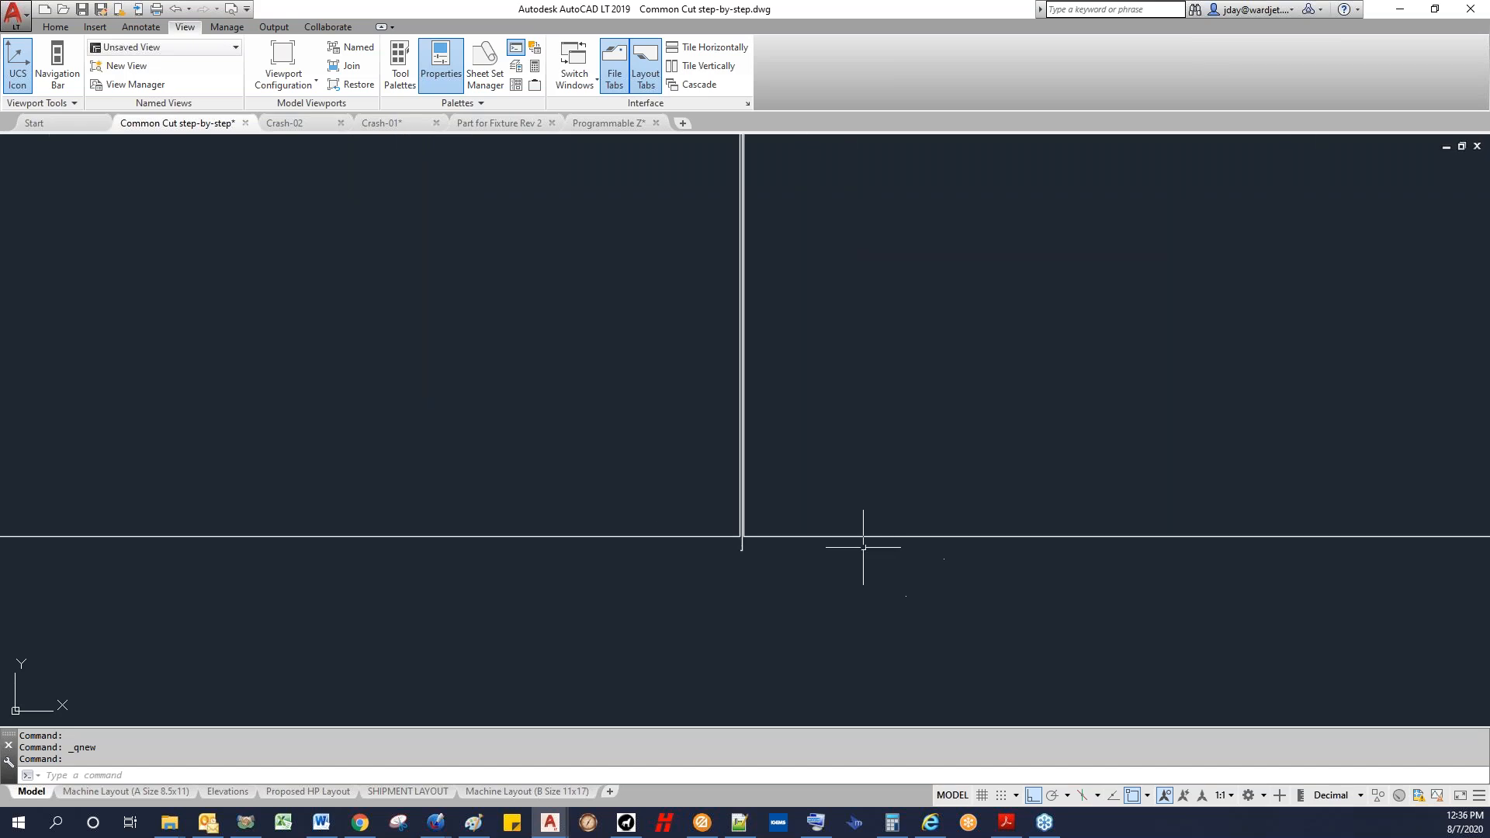
scroll(683, 548, "down", 10)
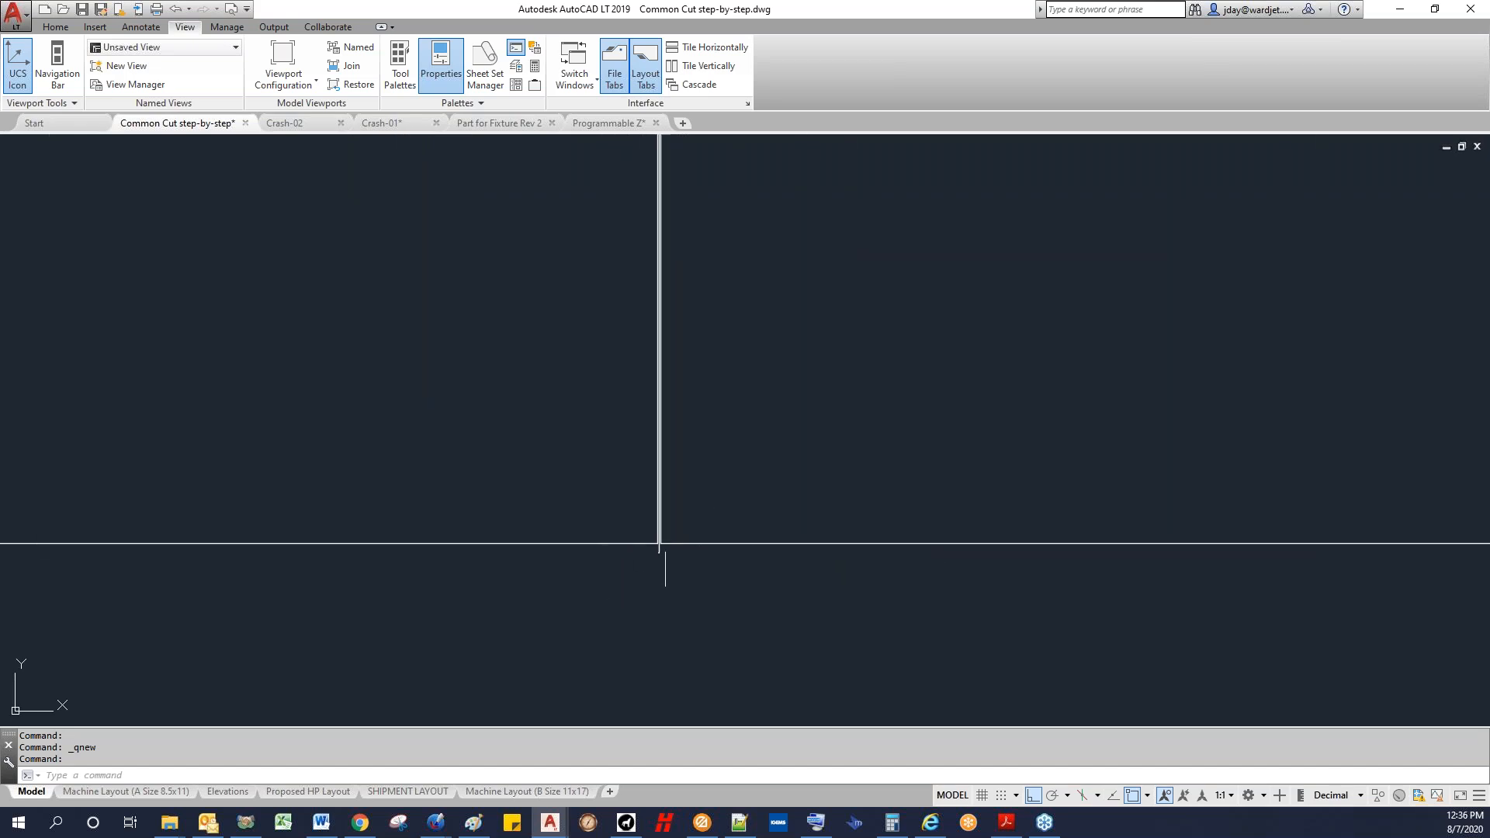
scroll(663, 549, "down", 3)
mouse_move(667, 582)
middle_mouse_down()
mouse_move(621, 632)
mouse_move(515, 509)
mouse_move(442, 521)
middle_mouse_up()
middle_click_drag(581, 562, 449, 585)
middle_click_drag(838, 489, 602, 537)
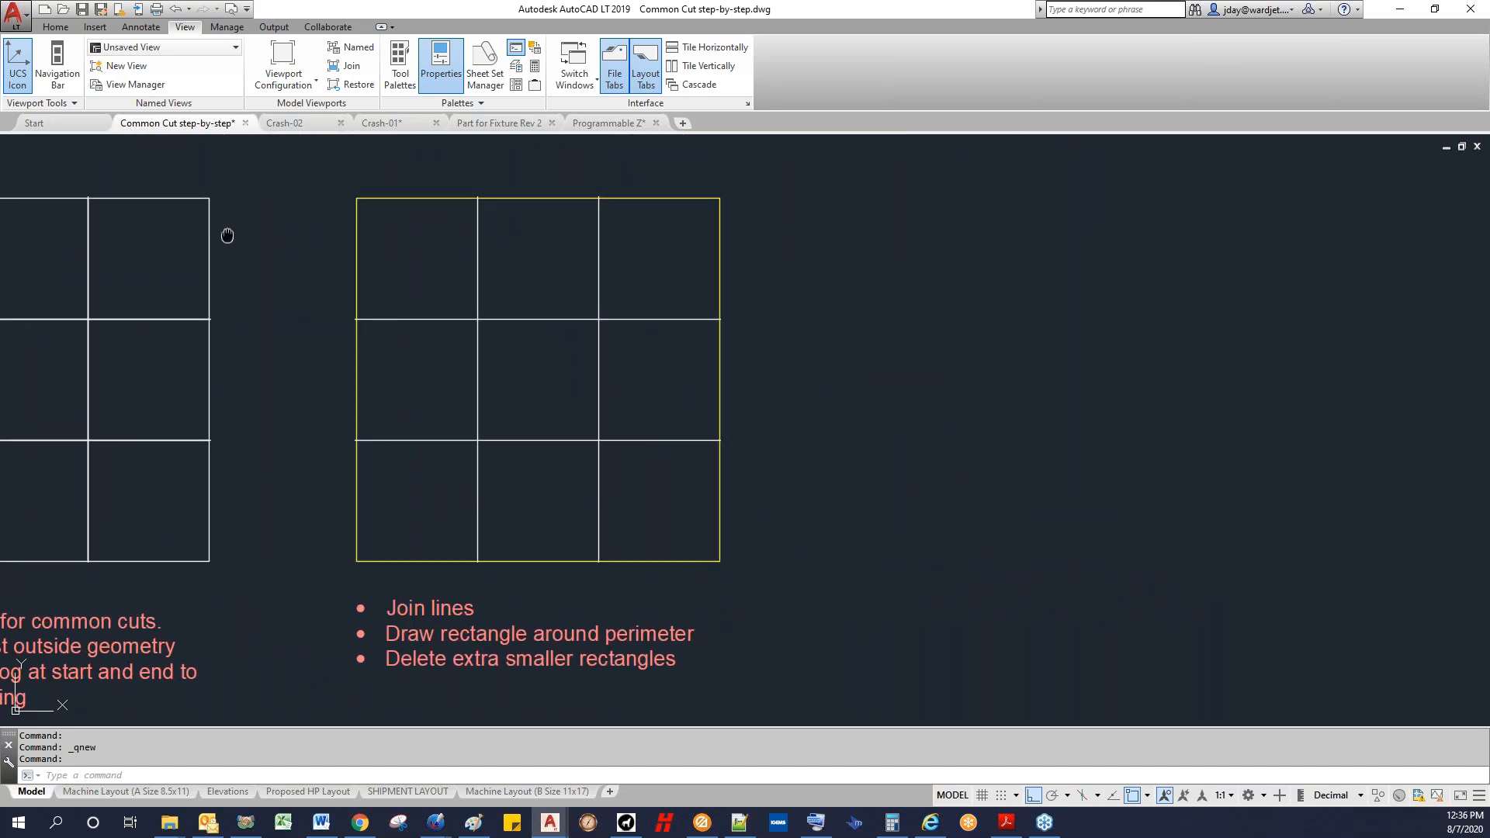
middle_click_drag(226, 236, 372, 243)
middle_click_drag(96, 215, 145, 219)
middle_click_drag(36, 210, 129, 206)
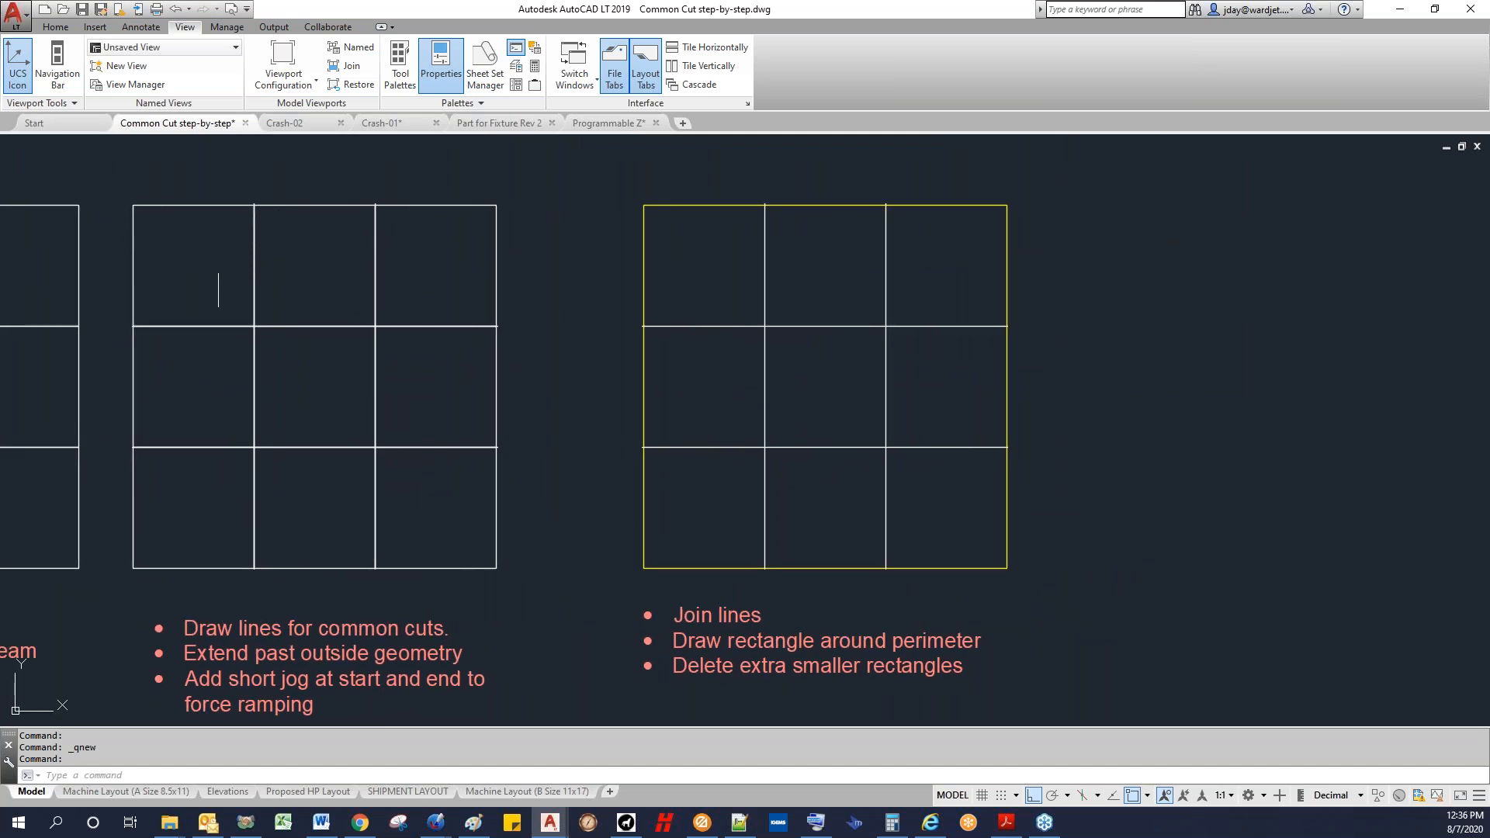
Step: Examine the third grid's joined cut lines, yellow perimeter rectangle and notes on deleting the extra smaller rectangles
middle_click_drag(683, 502, 493, 440)
middle_click_drag(598, 443, 465, 439)
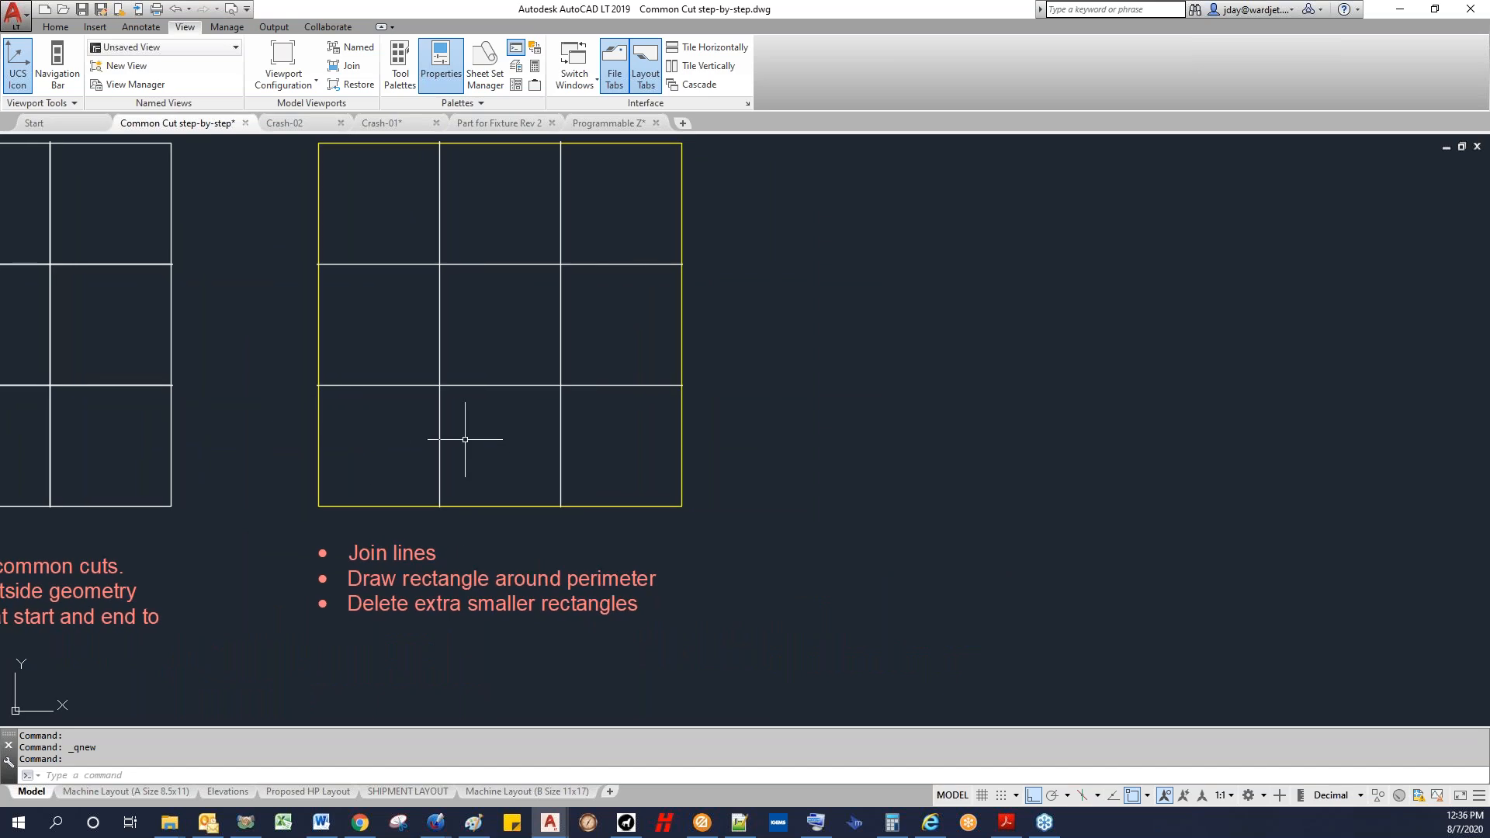
scroll(376, 239, "down", 1)
middle_click_drag(377, 239, 367, 300)
scroll(359, 232, "up", 1)
left_click(358, 220)
key("Escape")
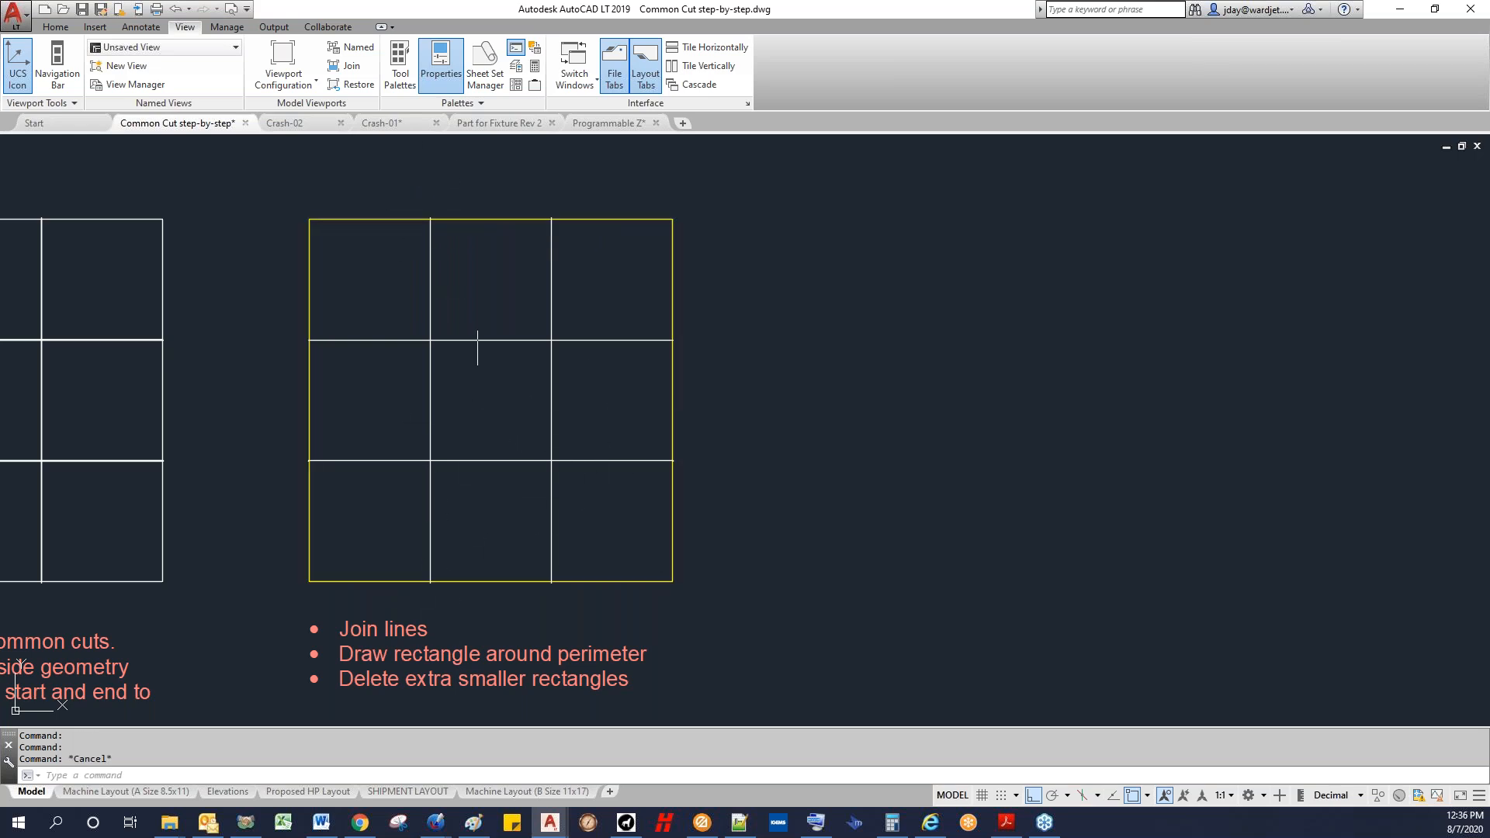
scroll(460, 425, "up", 1)
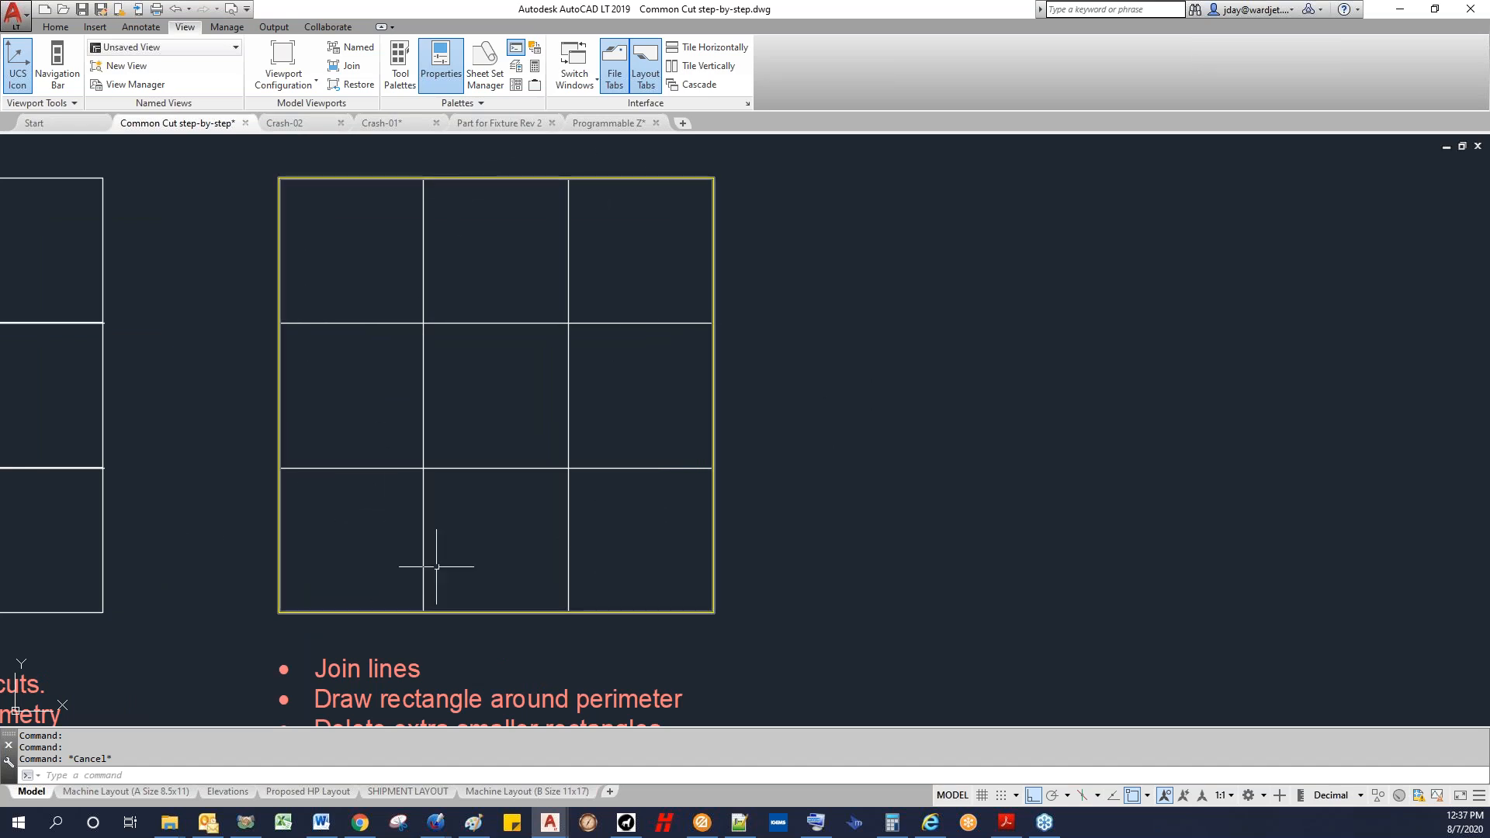
scroll(520, 237, "up", 6)
scroll(521, 242, "down", 7)
scroll(520, 242, "down", 5)
Step: Examine the lower kerf-width grid's outer edge, including its small jog and gap, and read its notes
middle_click_drag(515, 399, 864, 235)
scroll(513, 371, "down", 4)
scroll(497, 365, "up", 11)
scroll(432, 371, "up", 7)
scroll(881, 466, "down", 7)
middle_click_drag(757, 452, 652, 442)
scroll(655, 439, "down", 3)
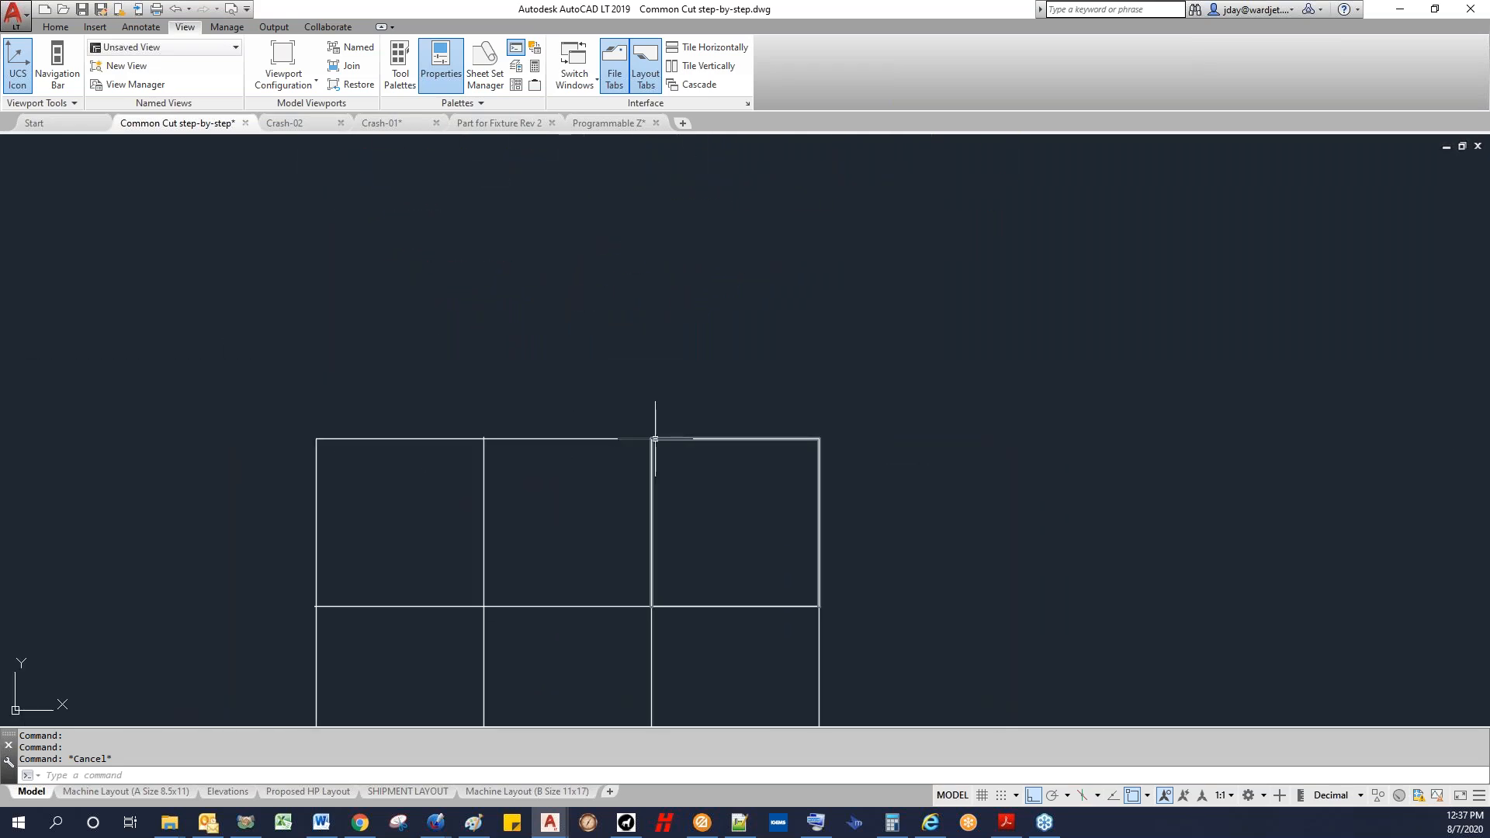
scroll(655, 439, "up", 8)
scroll(622, 428, "up", 9)
scroll(535, 432, "up", 3)
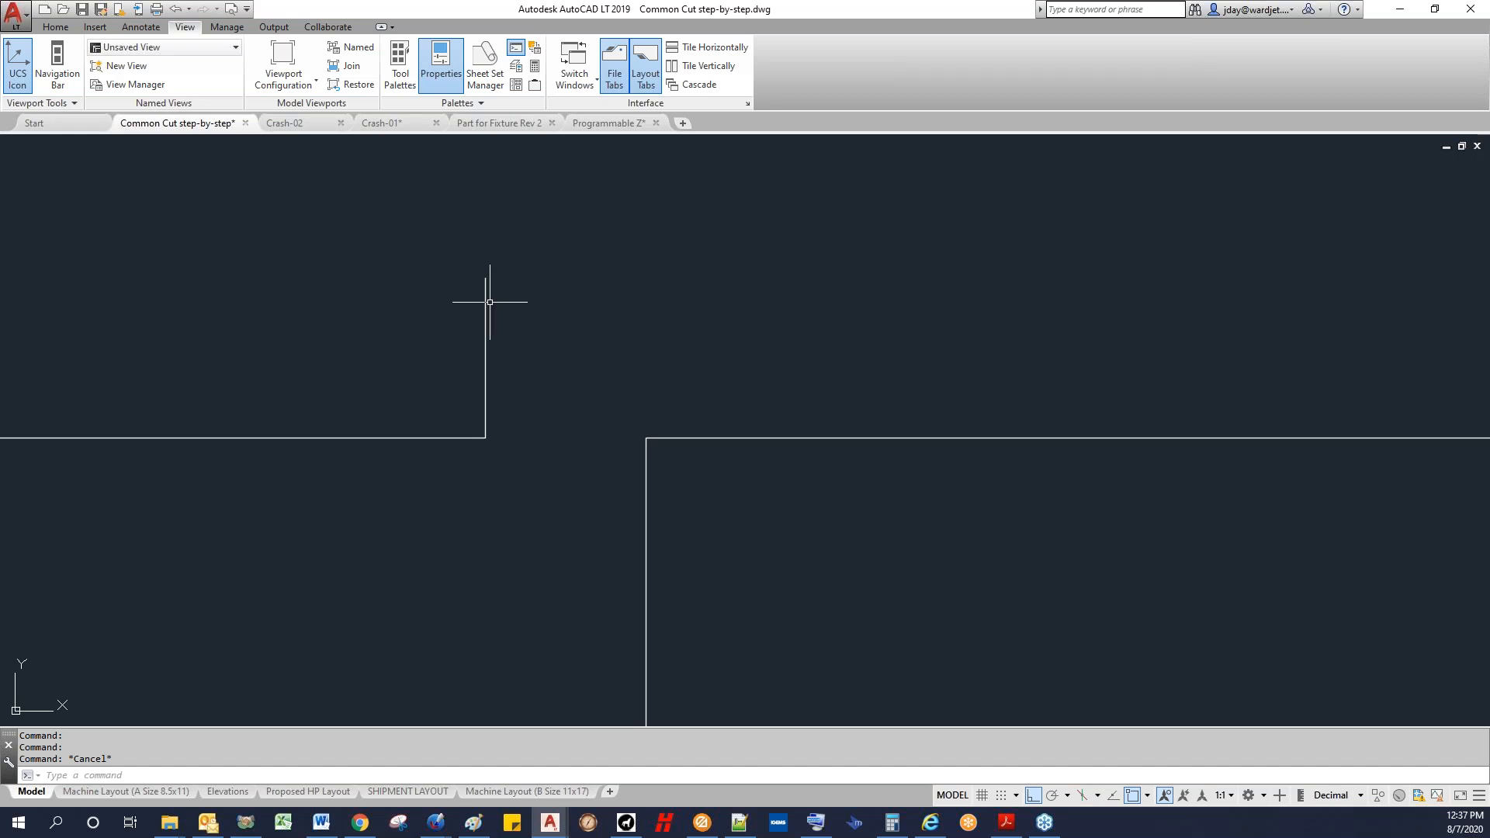
scroll(655, 466, "down", 15)
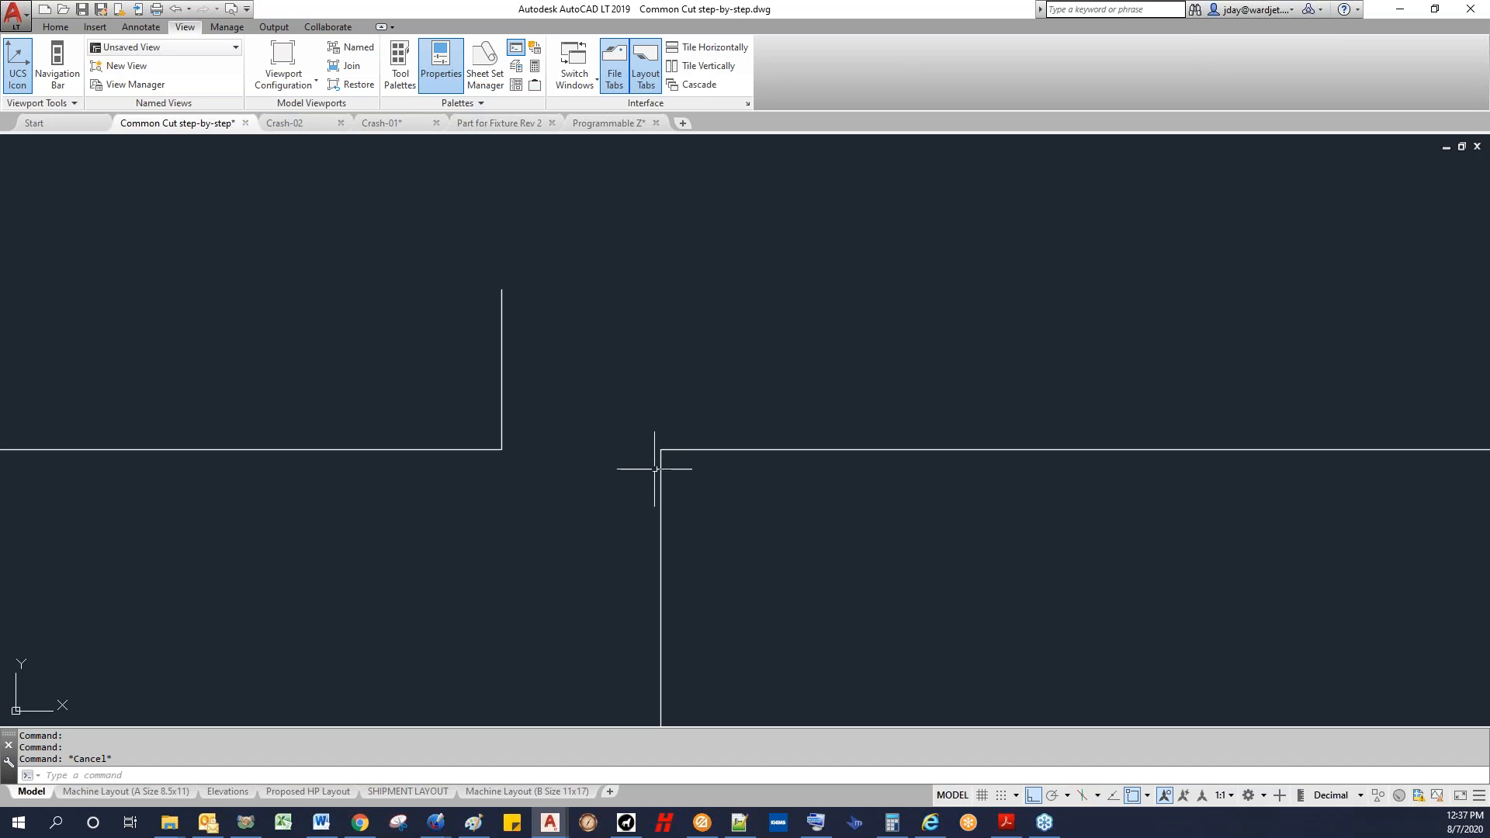
scroll(738, 626, "down", 10)
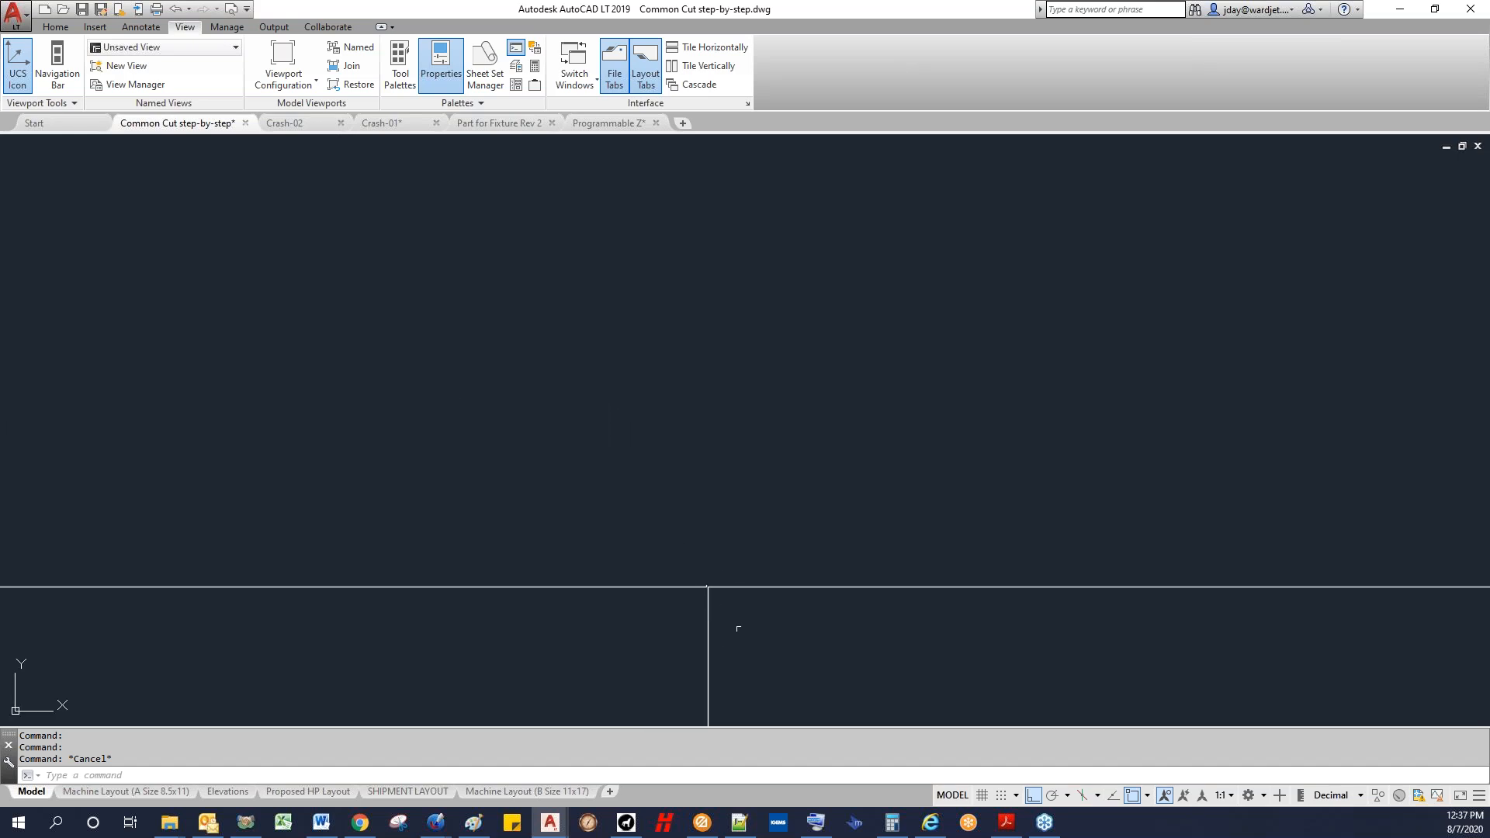
scroll(706, 497, "down", 5)
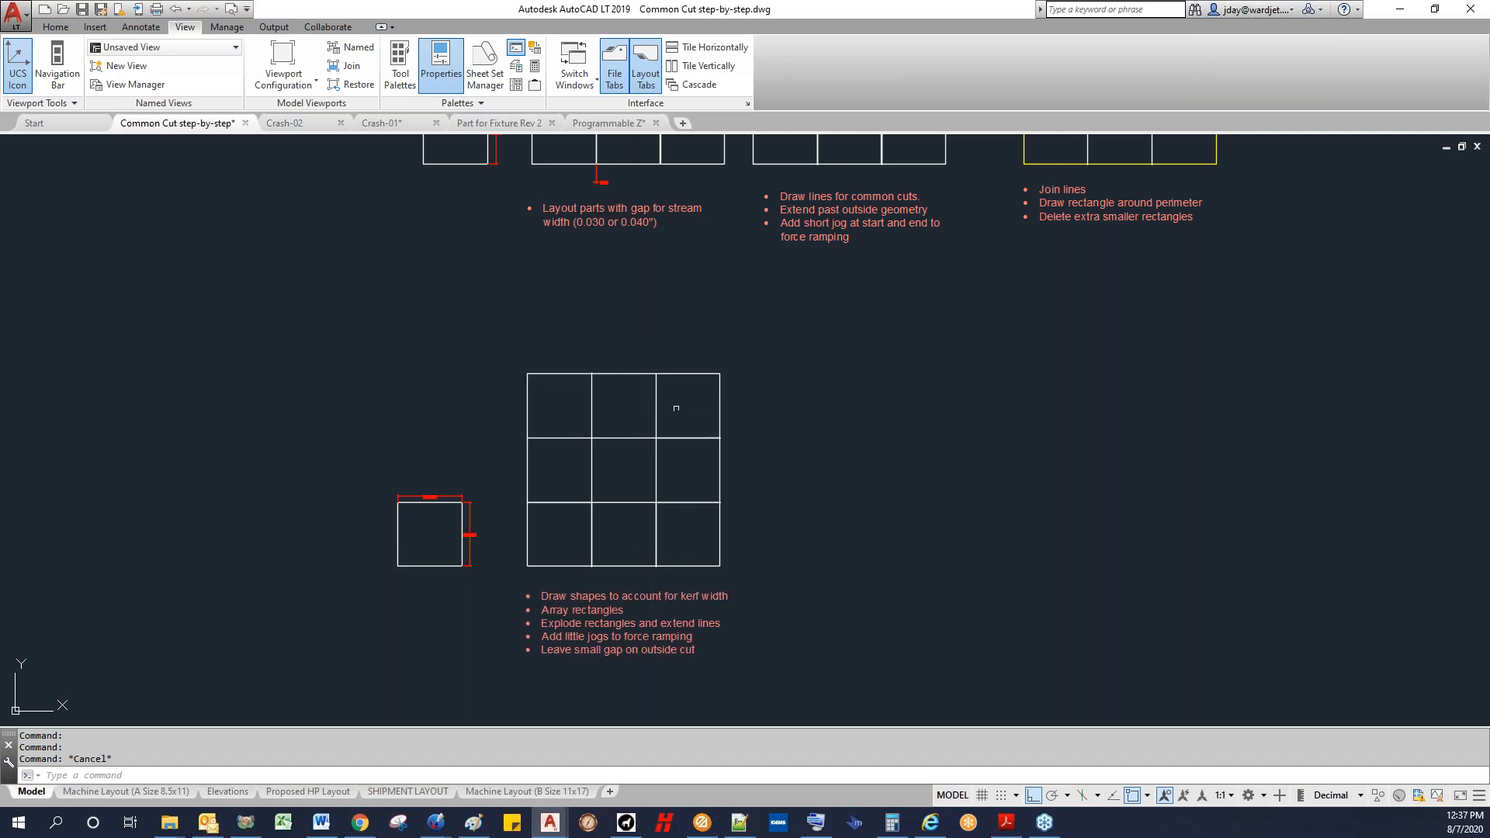
Step: Switch to WARDCAM and import Common Cut step-by-step.dwg from the Advanced Topics folder
left_click(700, 824)
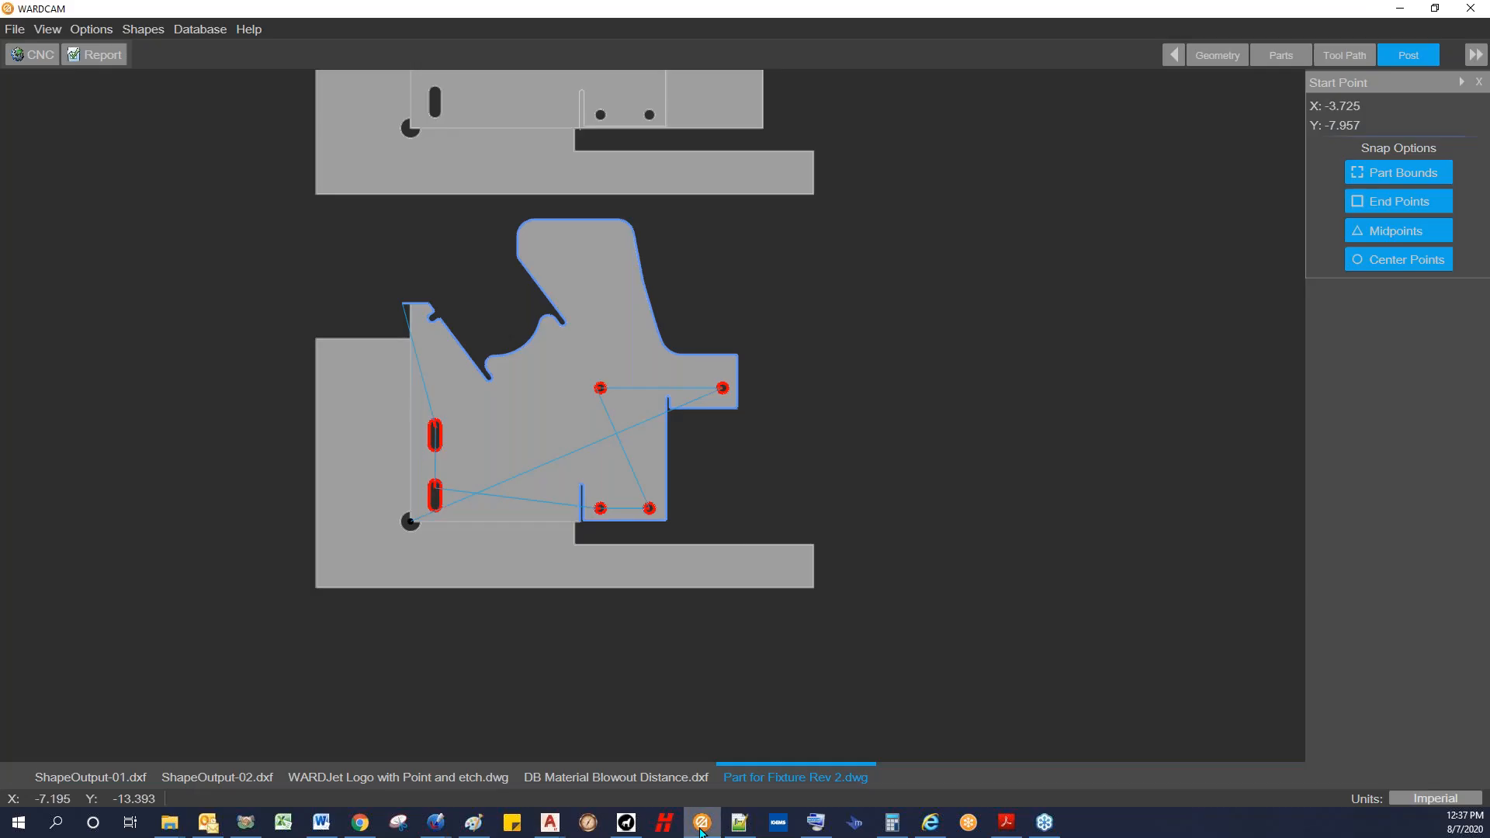
left_click(19, 31)
left_click(34, 53)
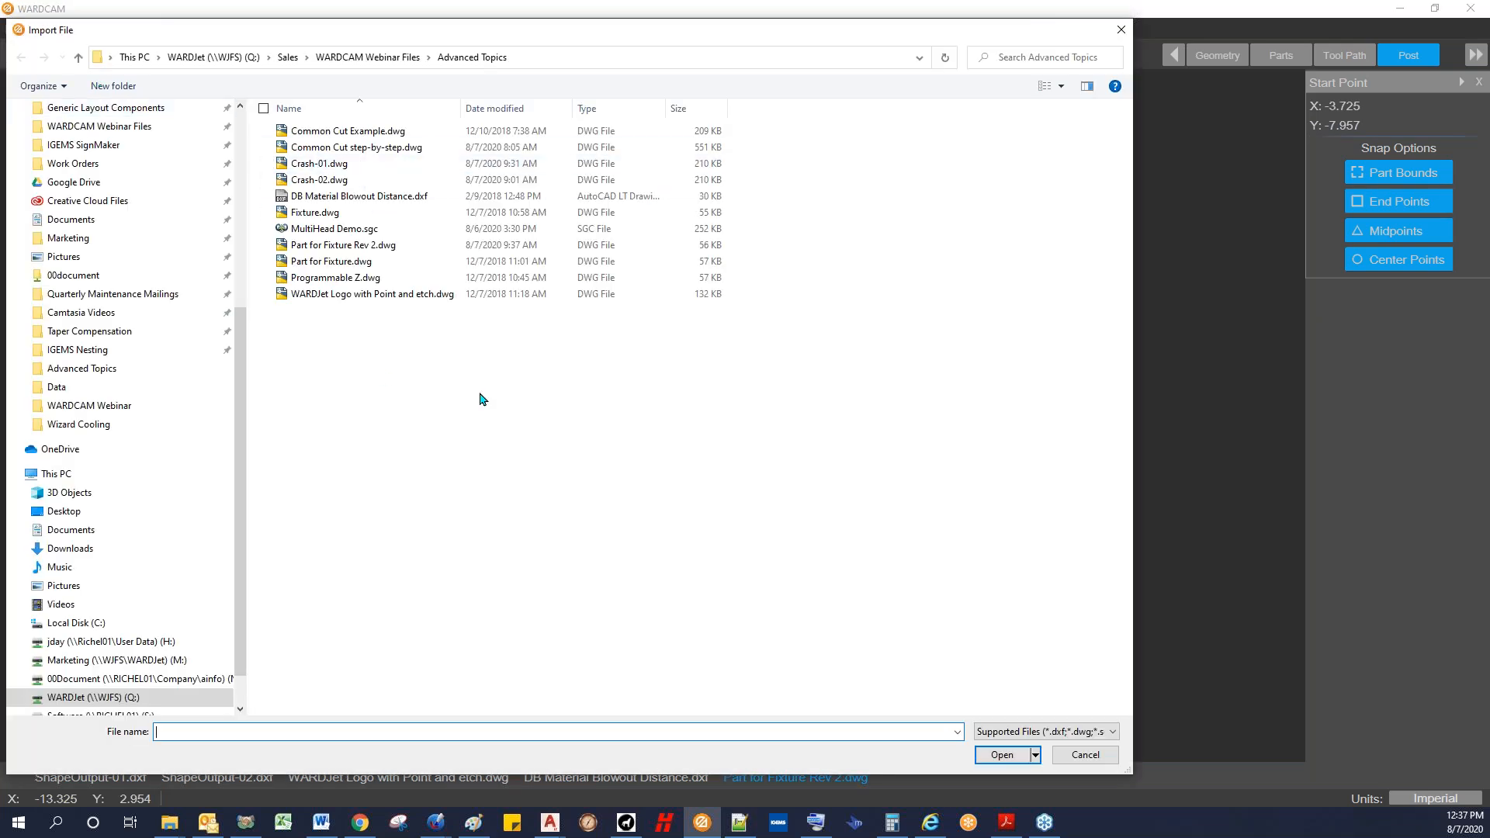
left_click(376, 149)
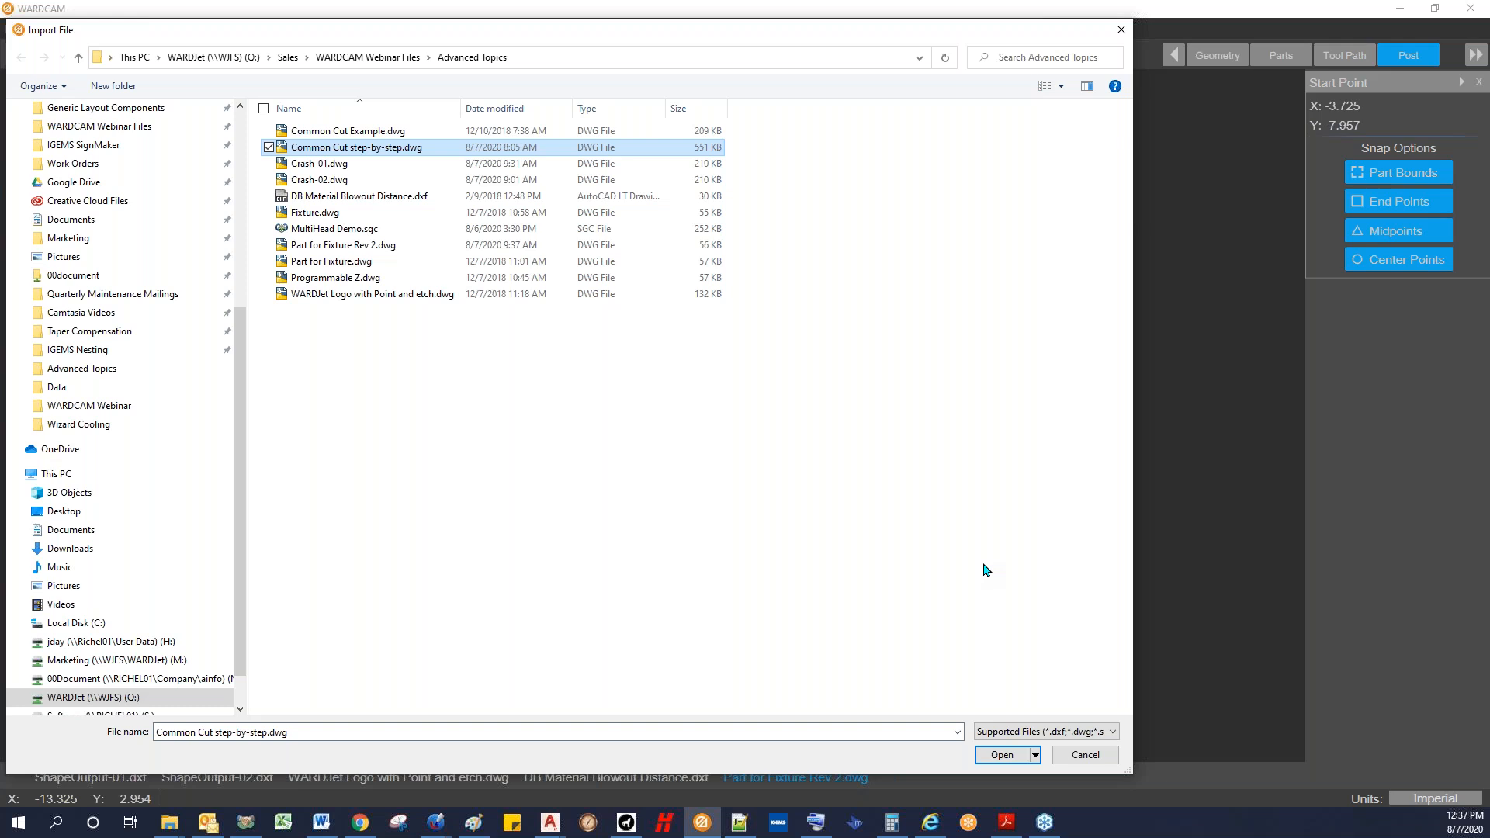
left_click(1000, 755)
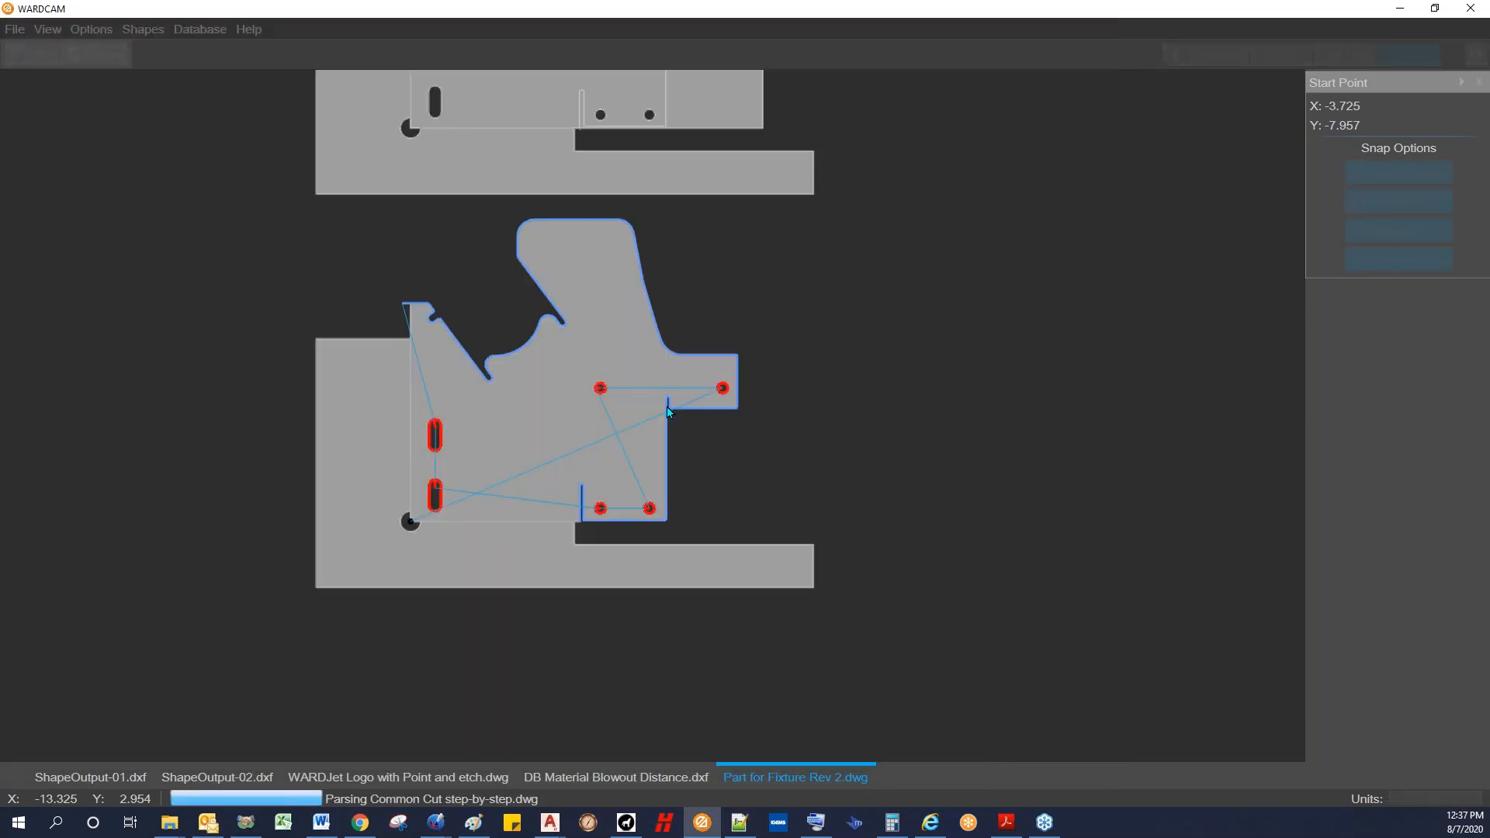
Step: Delete both single squares, the first two upper grids and all text notes, keeping the third upper grid and the lower grid
scroll(669, 412, "down", 3)
scroll(667, 412, "up", 1)
middle_click_drag(664, 403, 589, 339)
scroll(567, 426, "up", 3)
scroll(588, 417, "up", 1)
scroll(629, 359, "down", 5)
left_click_drag(427, 114, 781, 293)
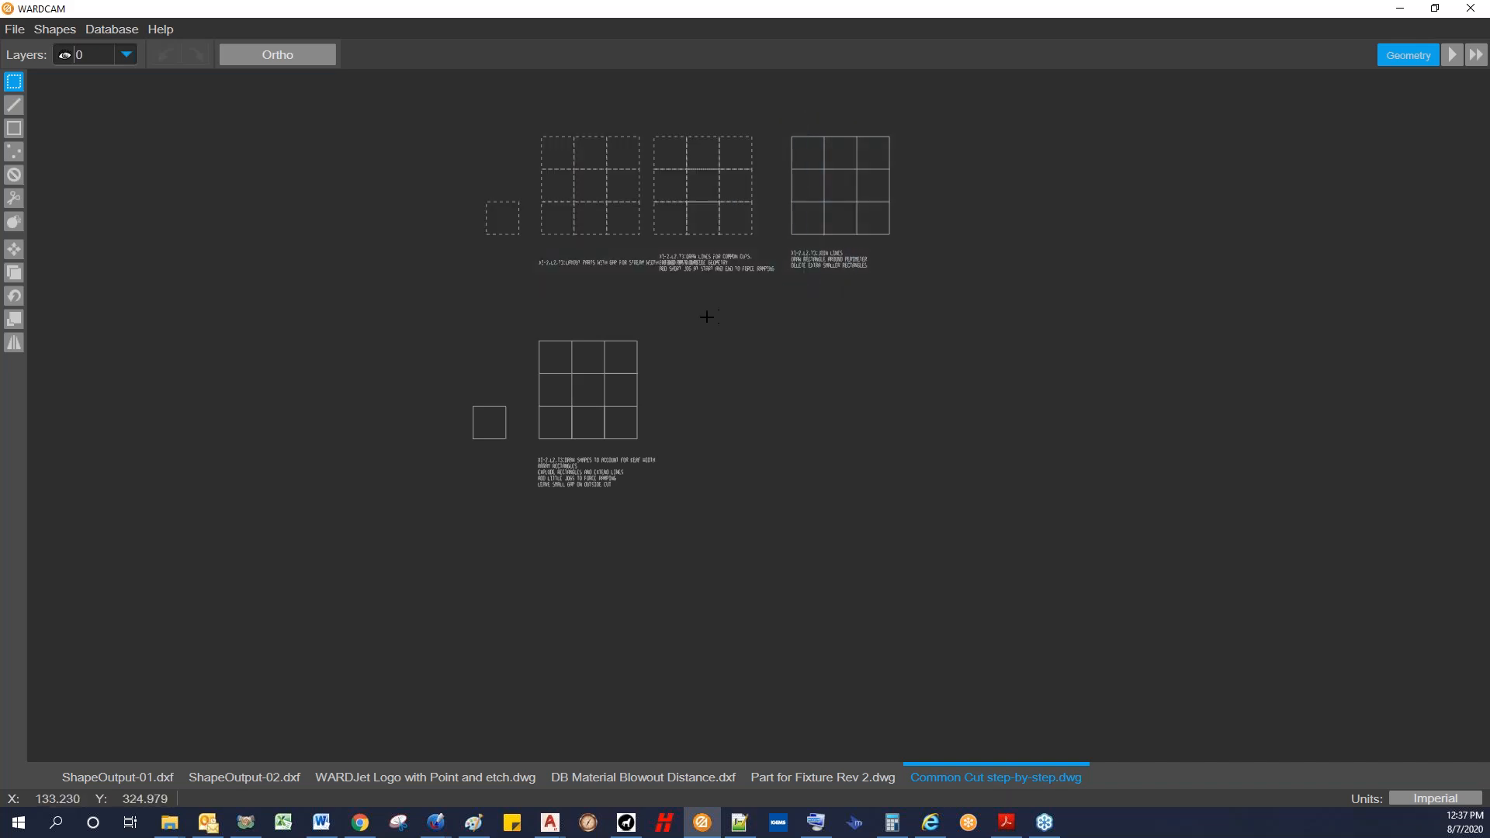
key("Delete")
left_click(489, 423)
key("Delete")
key("Delete")
left_click_drag(765, 249, 896, 286)
key("Delete")
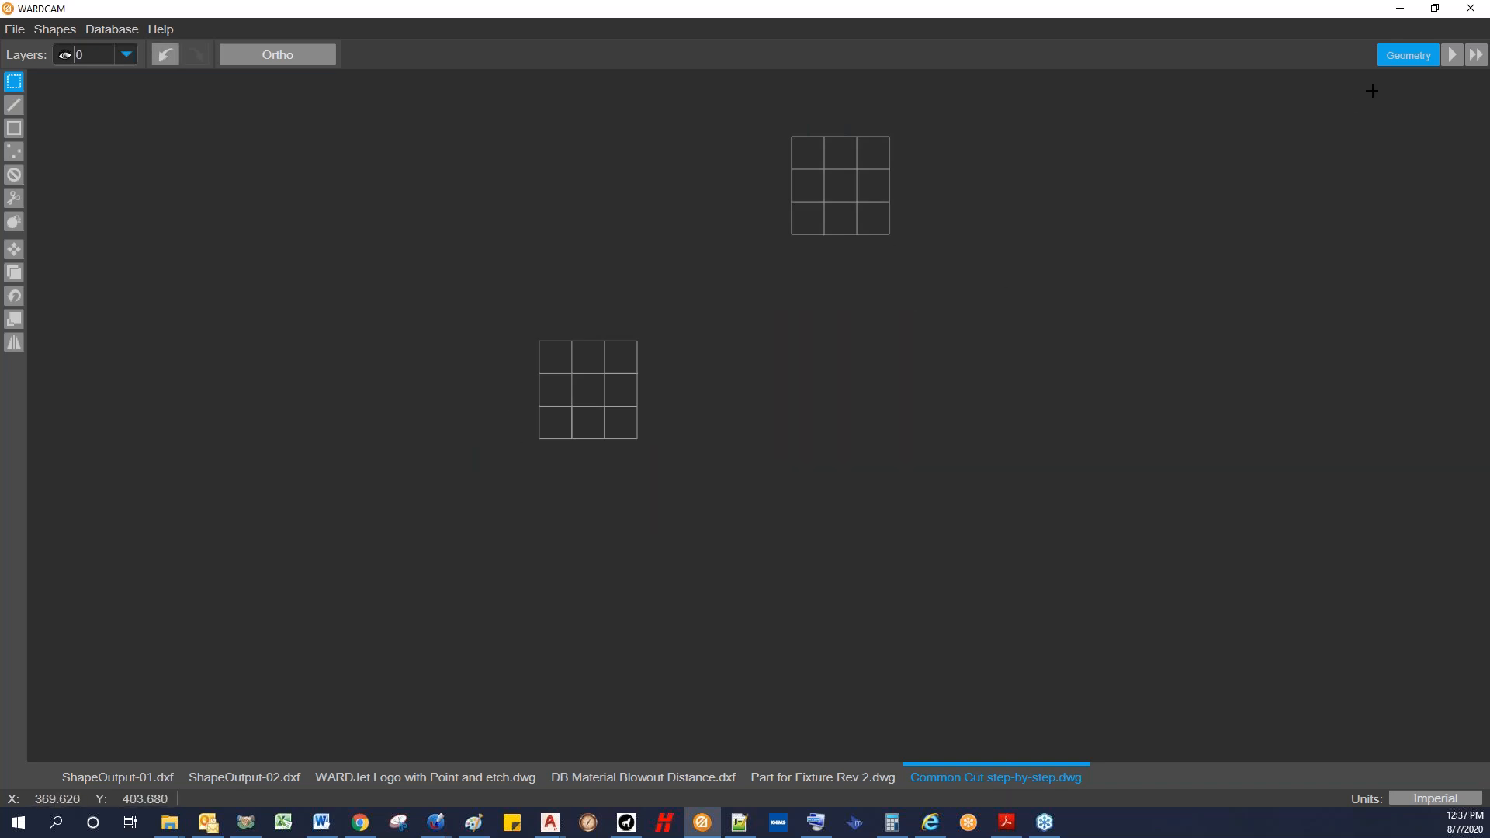
Step: Apply Normal-quality open contour cutting to the upper grid's two vertical and two horizontal common cut lines
left_click(1452, 56)
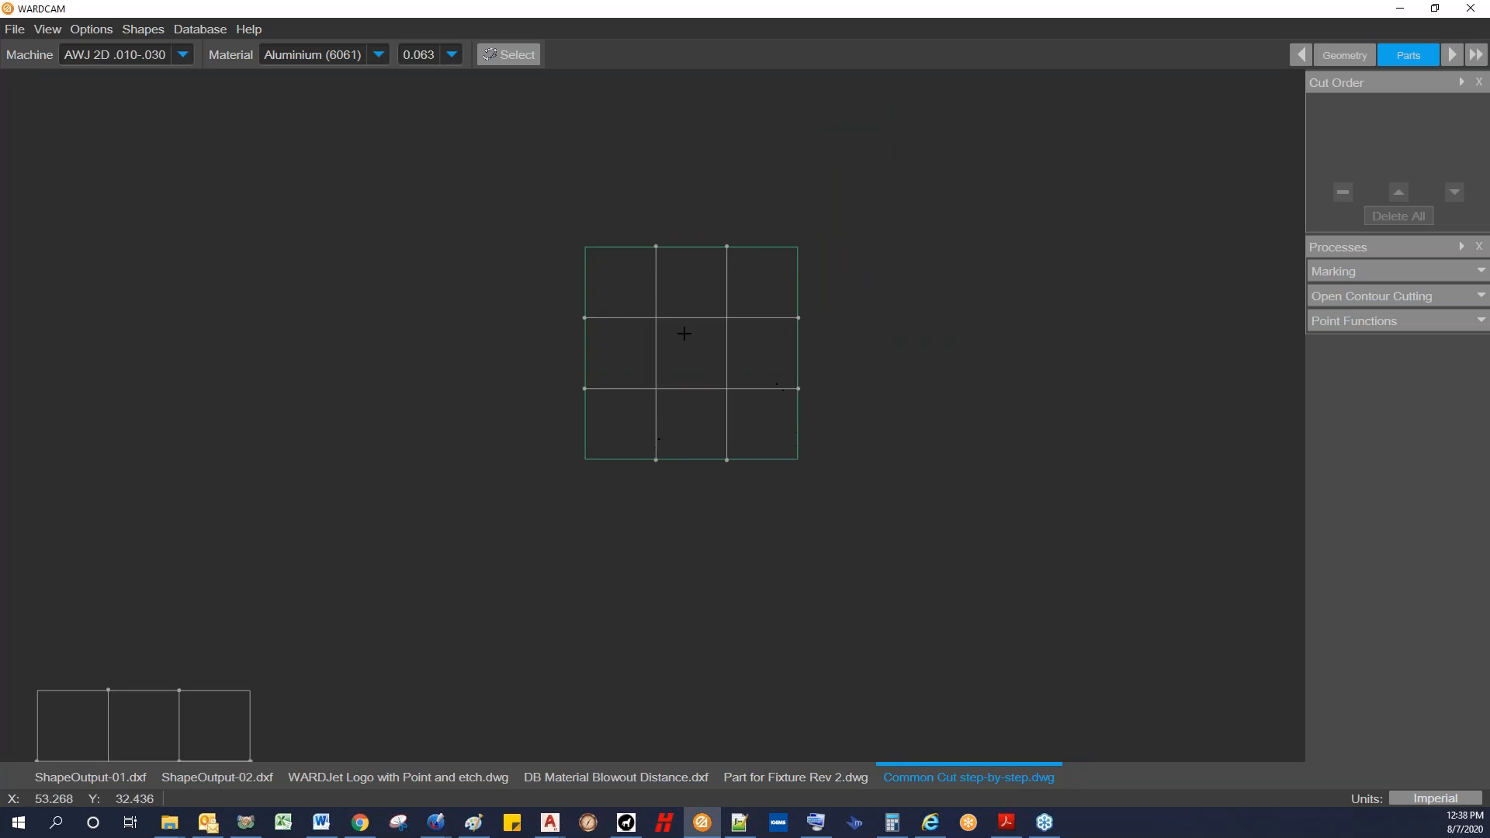
left_click(1481, 299)
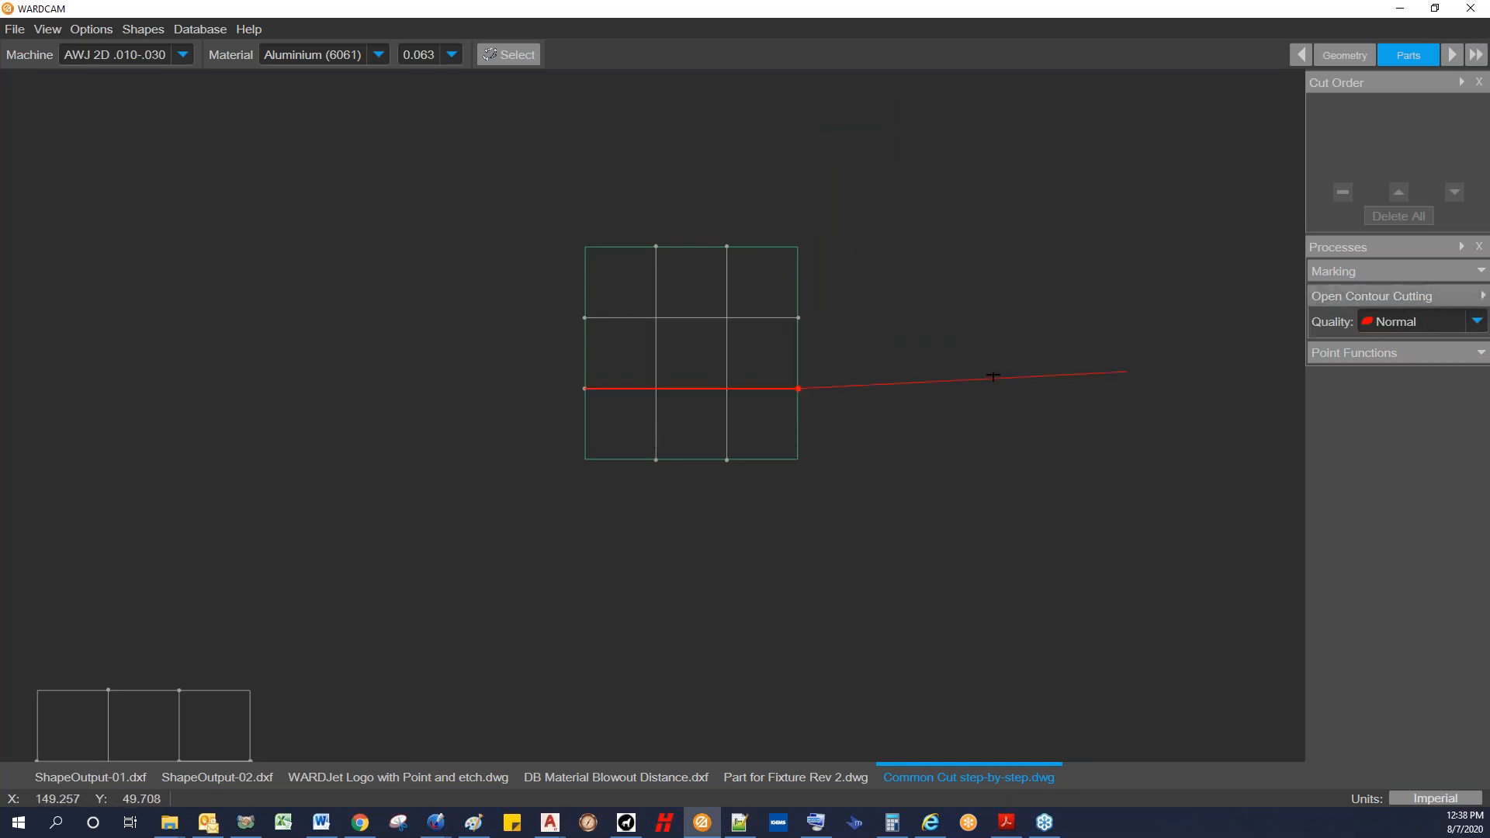
scroll(635, 532, "up", 1)
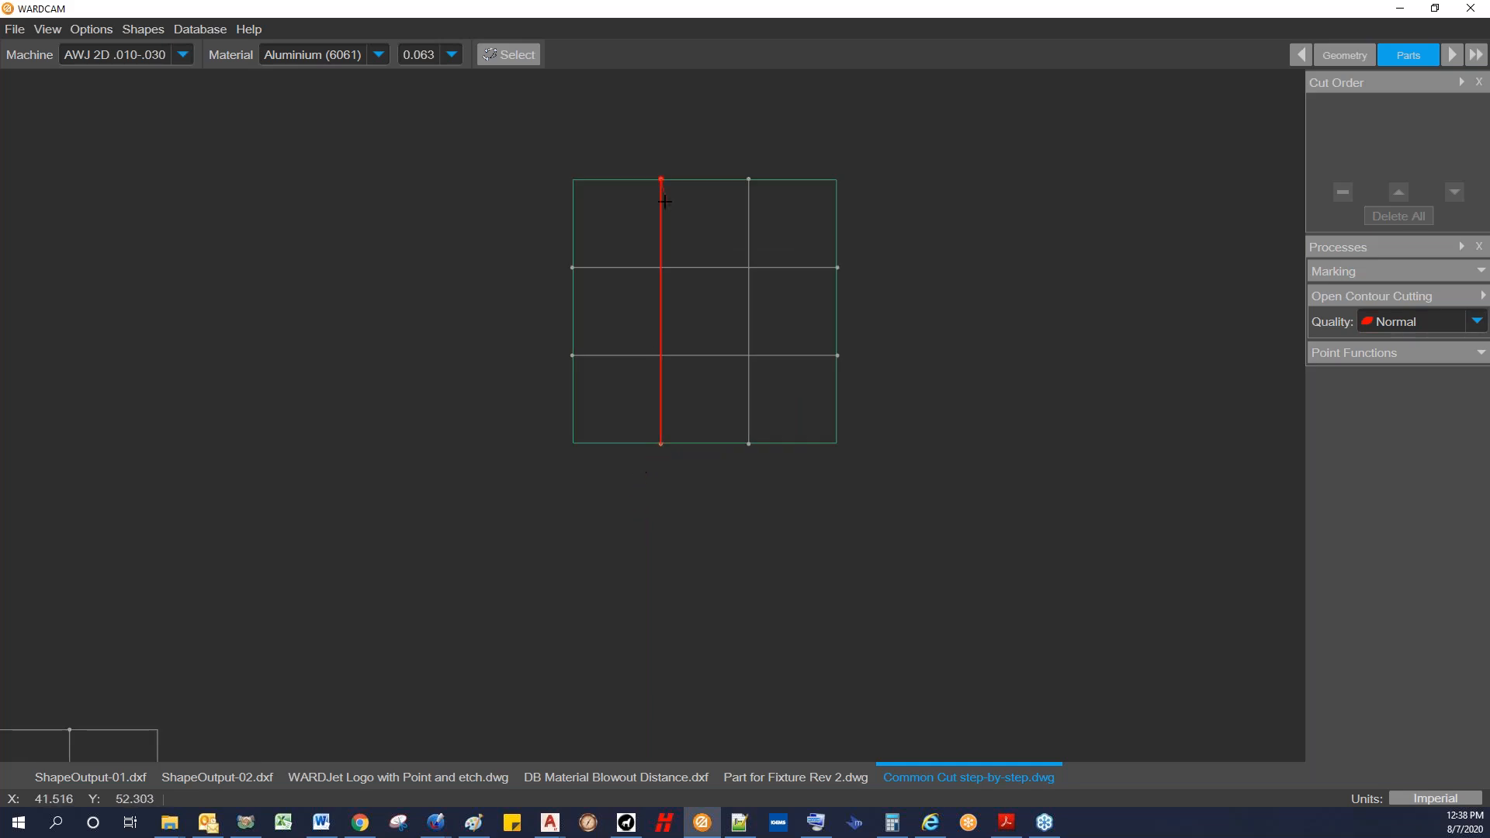
left_click(621, 512)
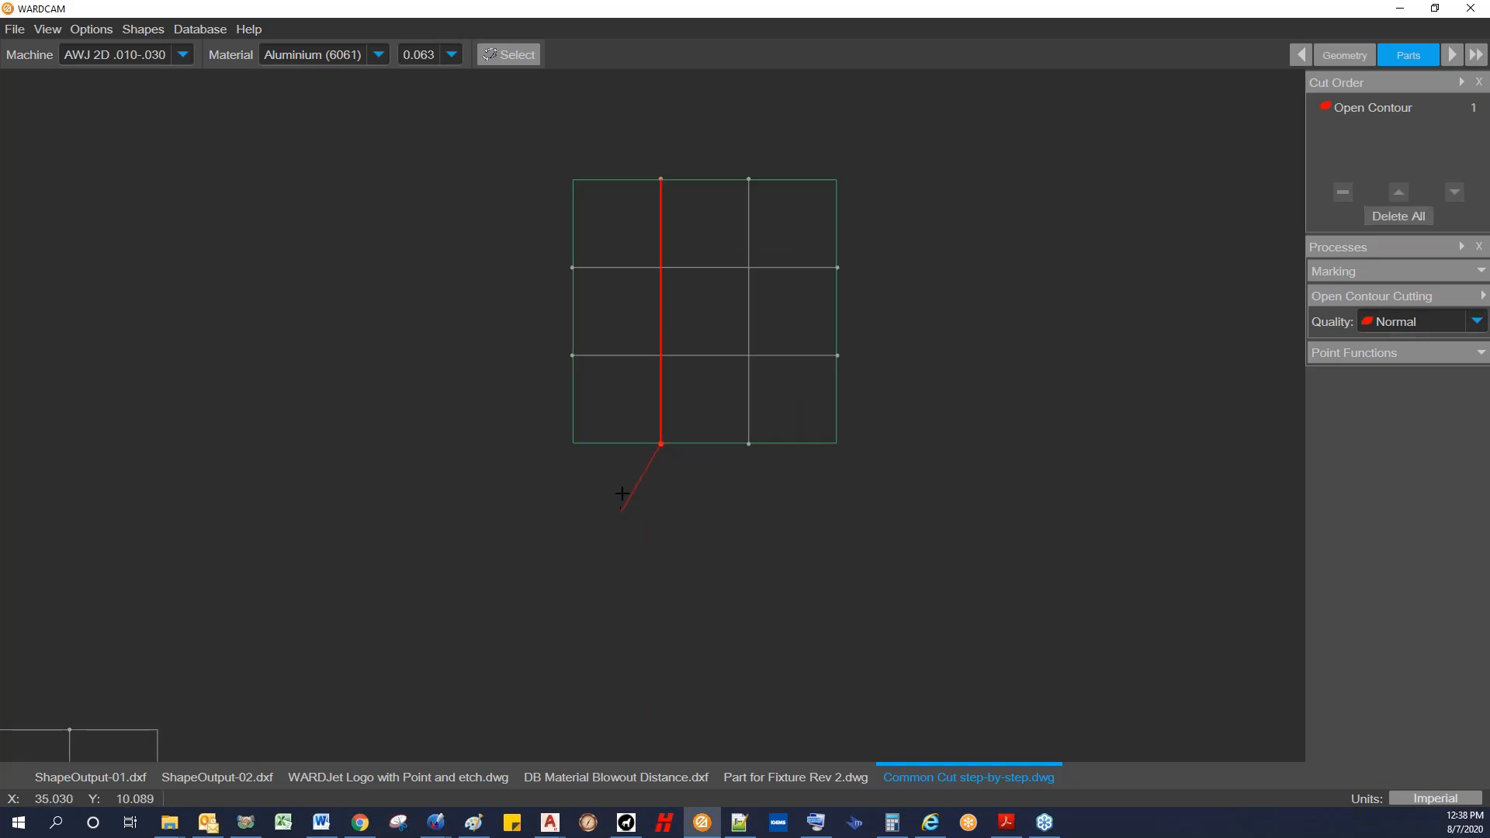
left_click(915, 344)
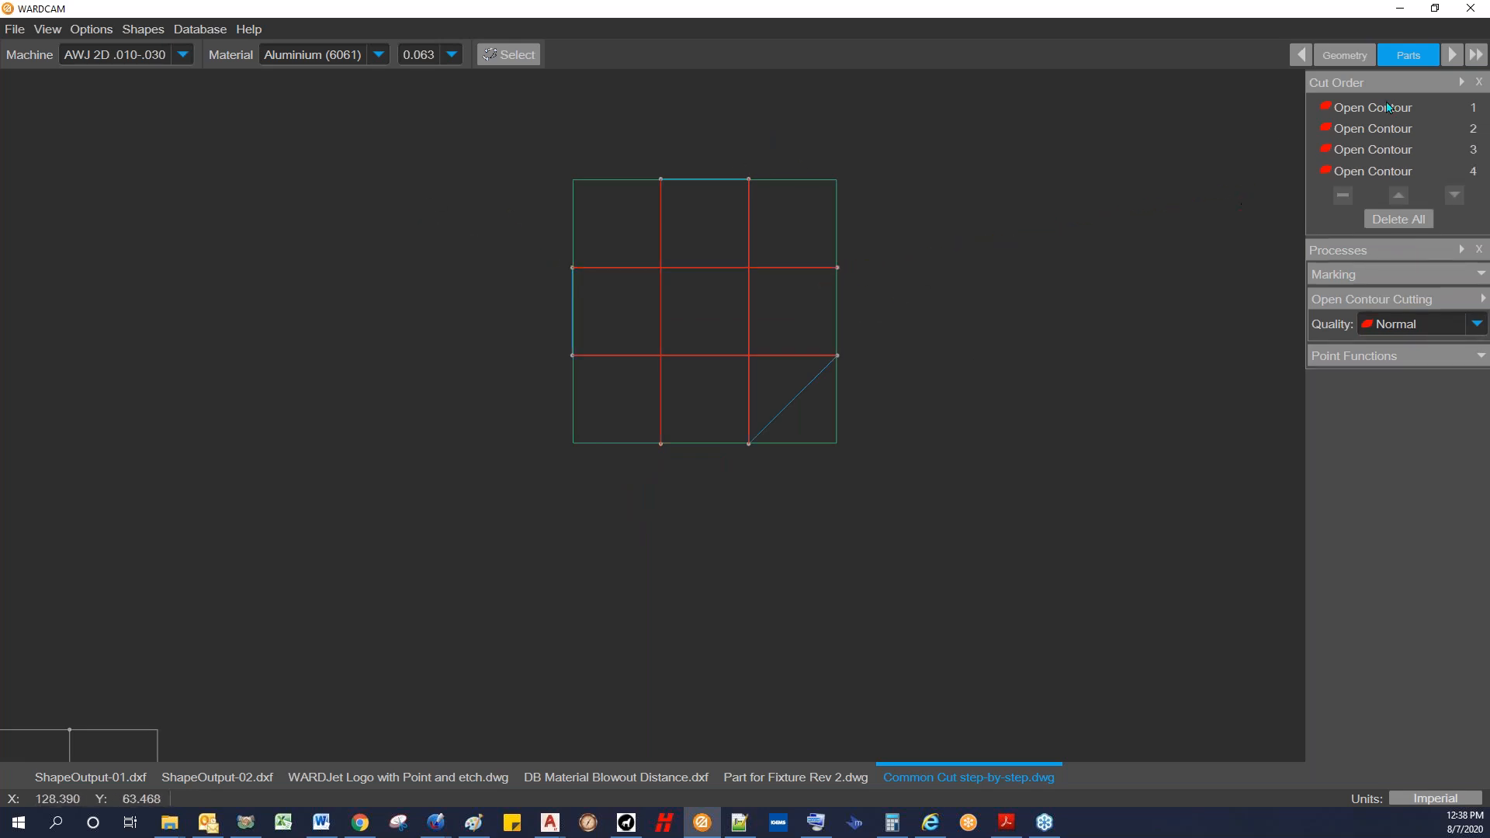
Step: Add a Normal-quality outside lead to the upper grid's perimeter on the tool path and clear the entire cut order
left_click(1451, 54)
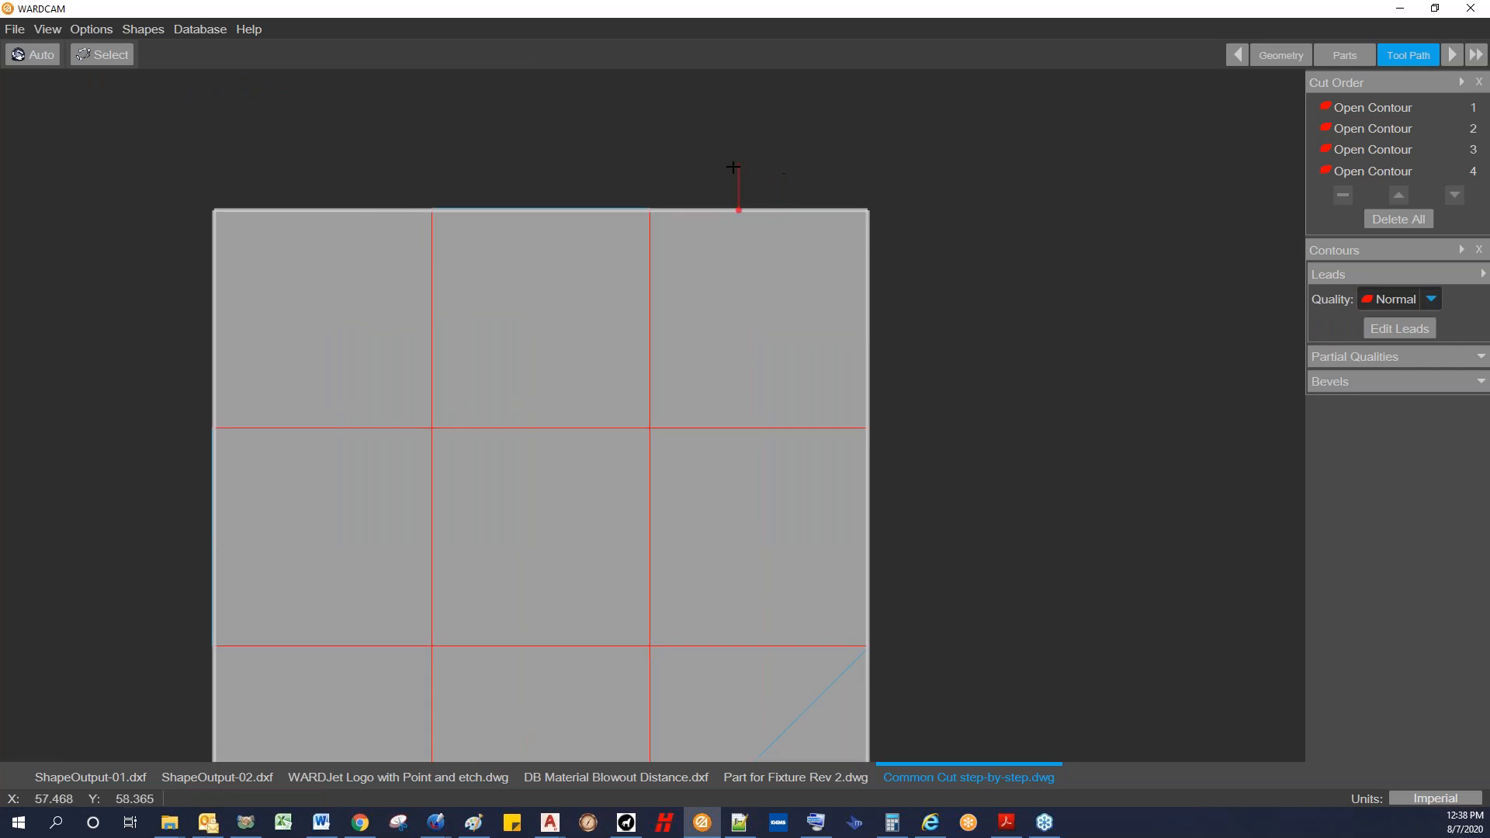
left_click(910, 148)
scroll(961, 221, "down", 2)
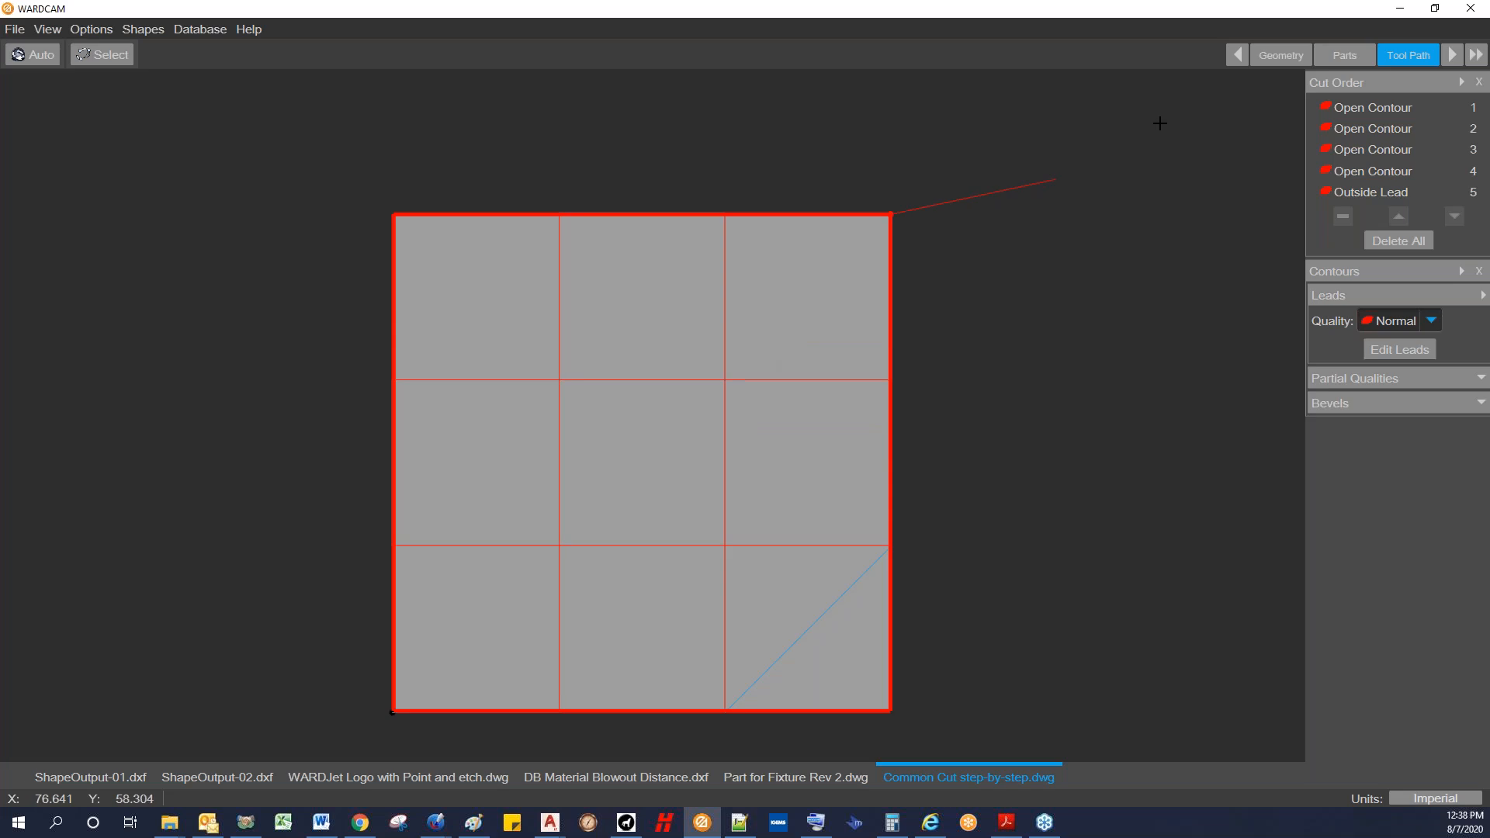
left_click(1393, 242)
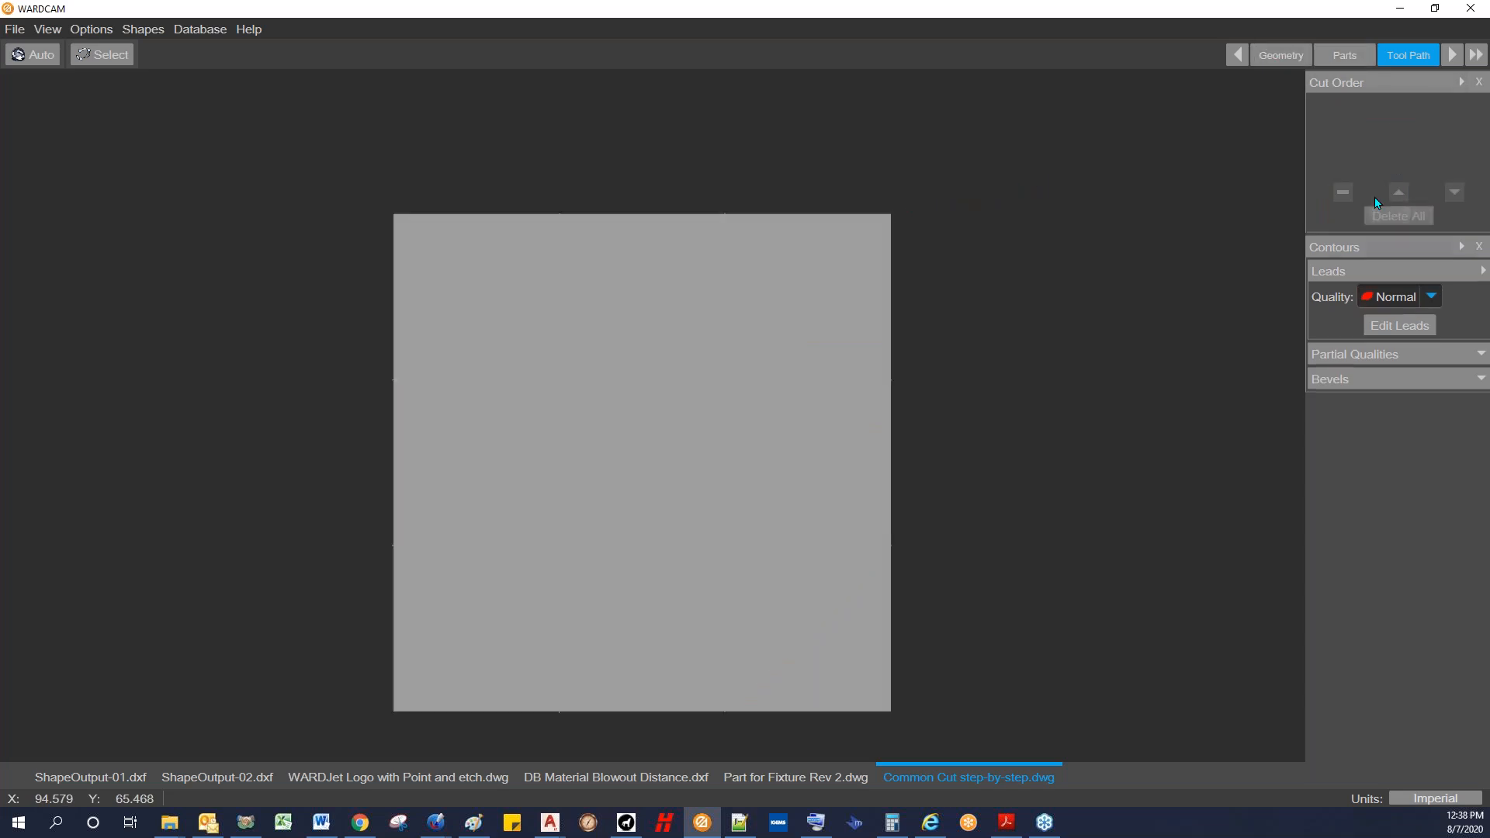
Step: Find the lower grid in the geometry and prepare it as parts for Normal-quality open contour cutting
left_click(1281, 56)
scroll(971, 355, "down", 8)
middle_click_drag(998, 356, 1000, 288)
scroll(833, 450, "up", 4)
scroll(824, 396, "up", 3)
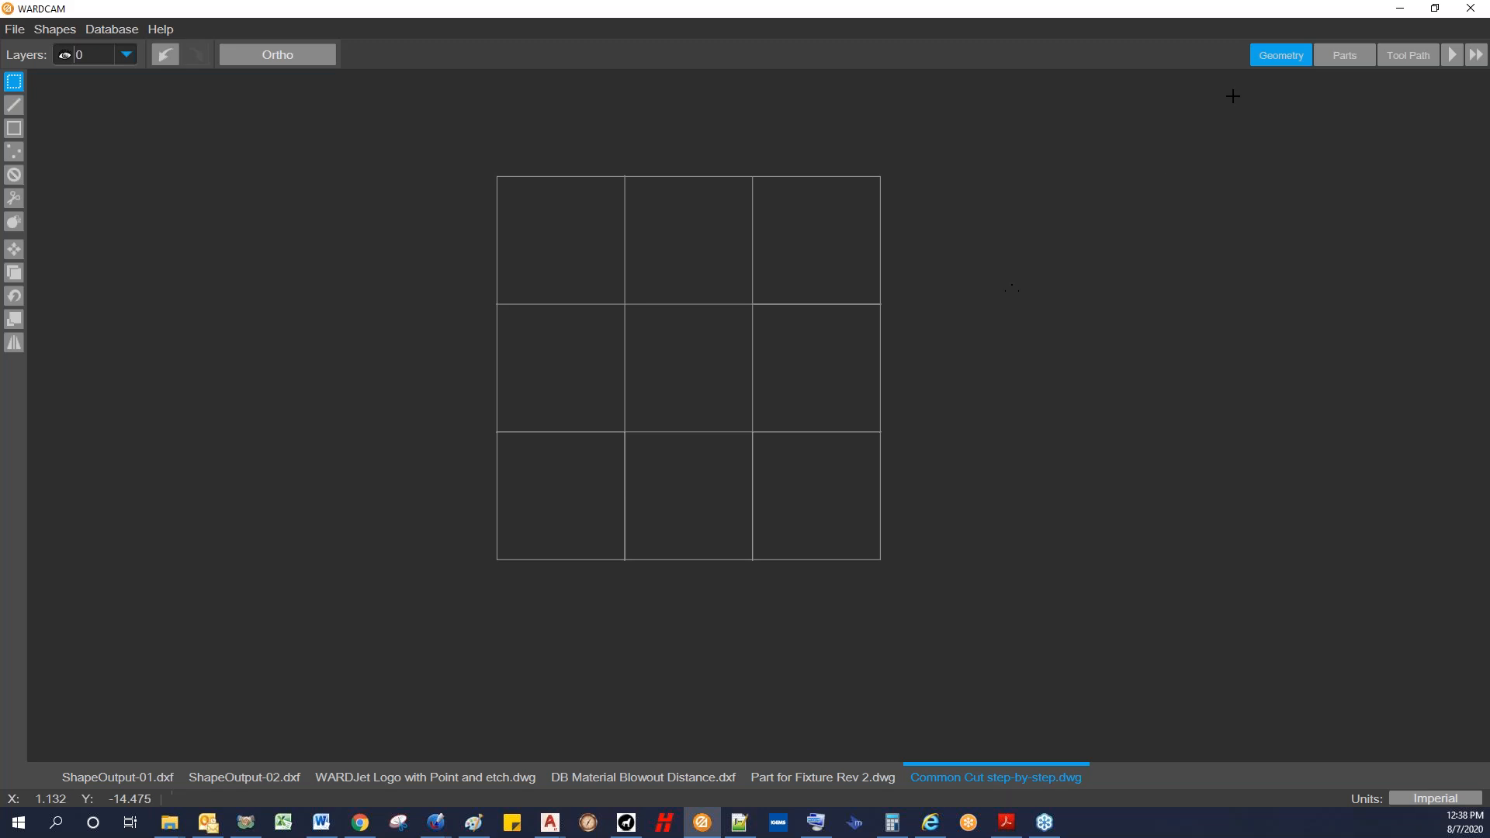
left_click(1342, 56)
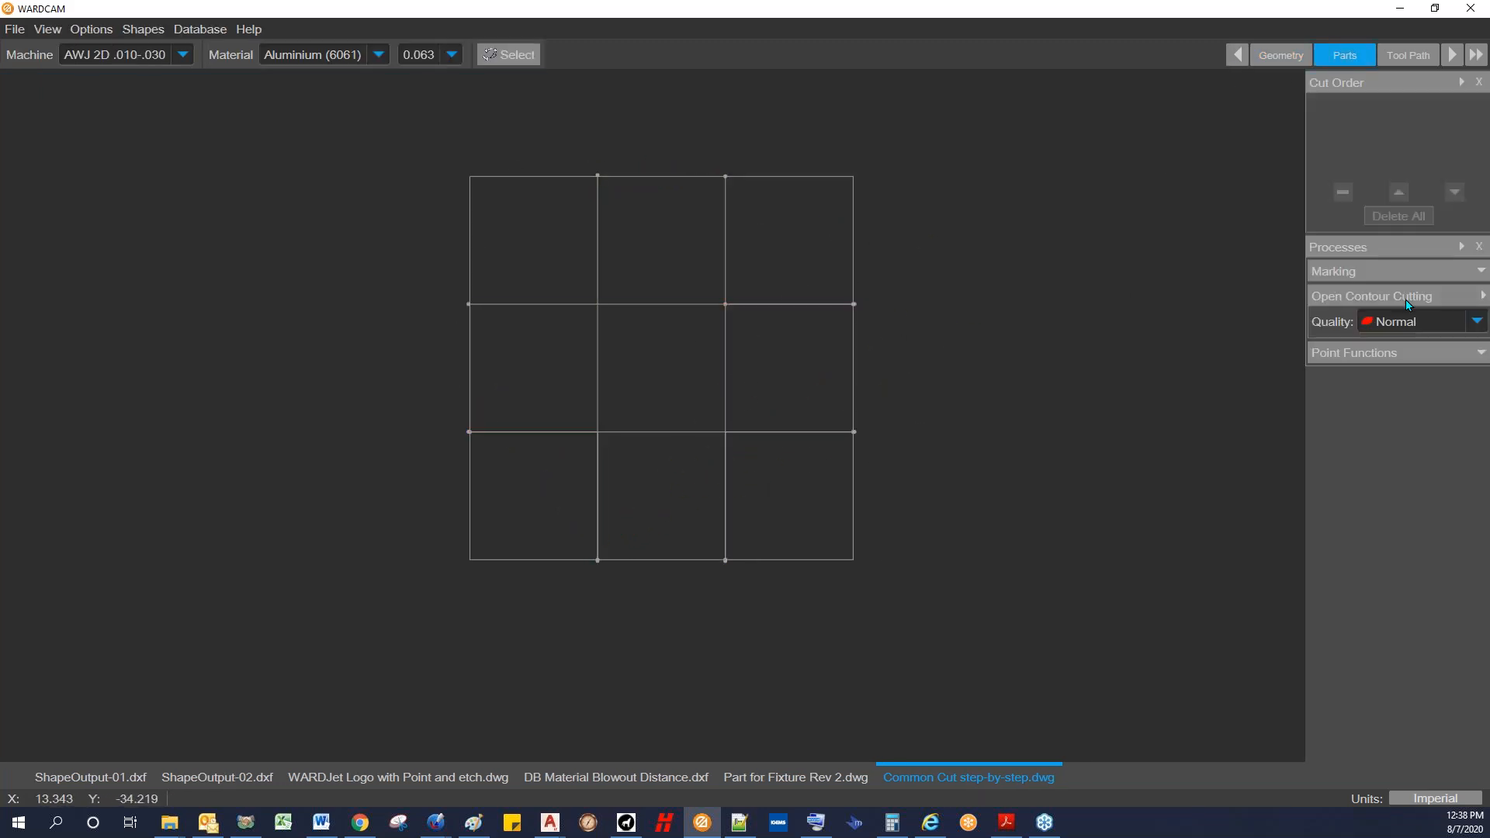
left_click(1479, 299)
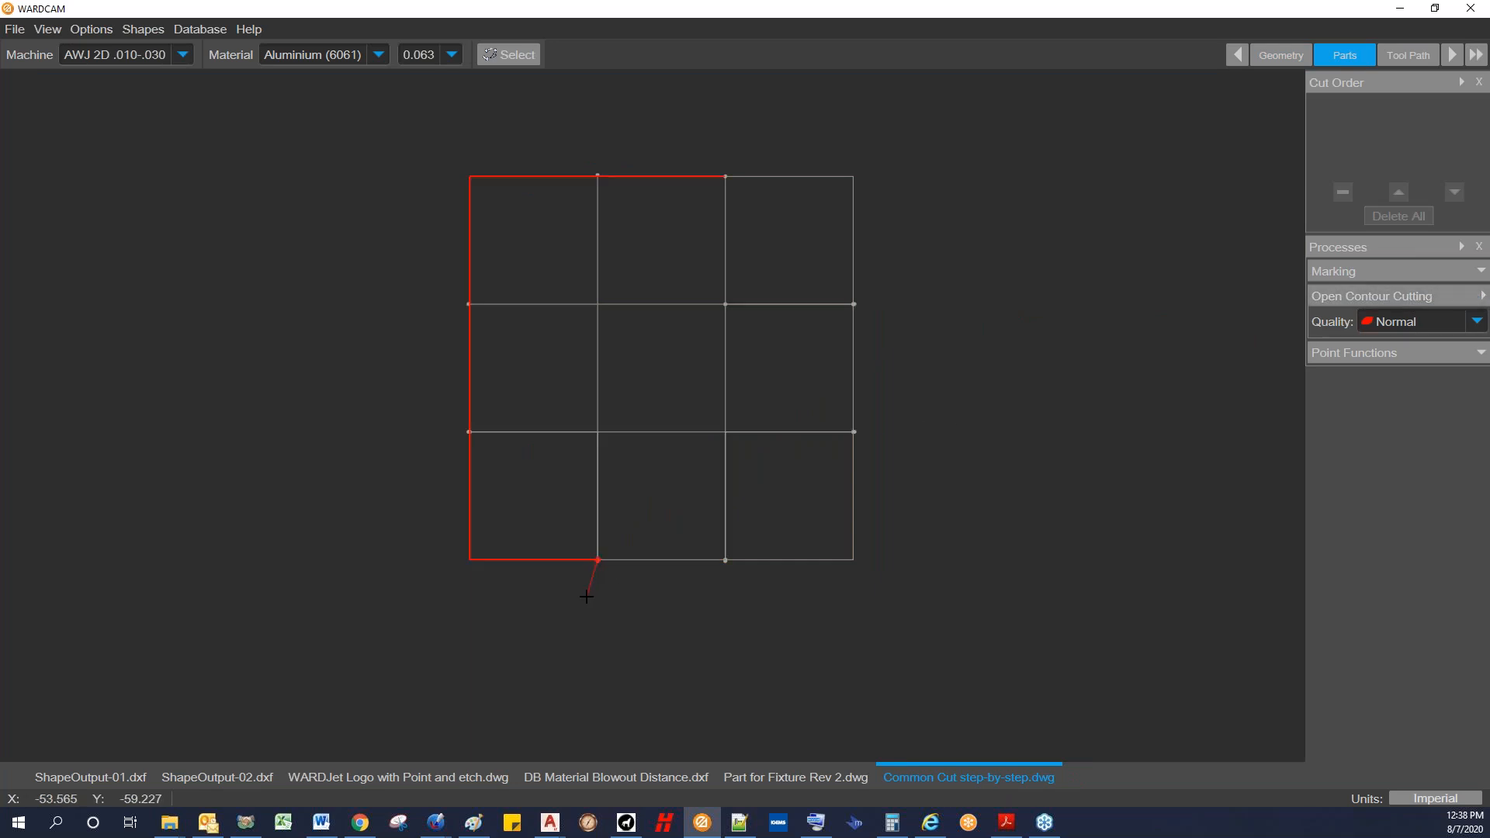
Step: Check which lower-grid lines are traced together as open contours from different starting points
scroll(584, 575, "up", 1)
left_click(592, 561)
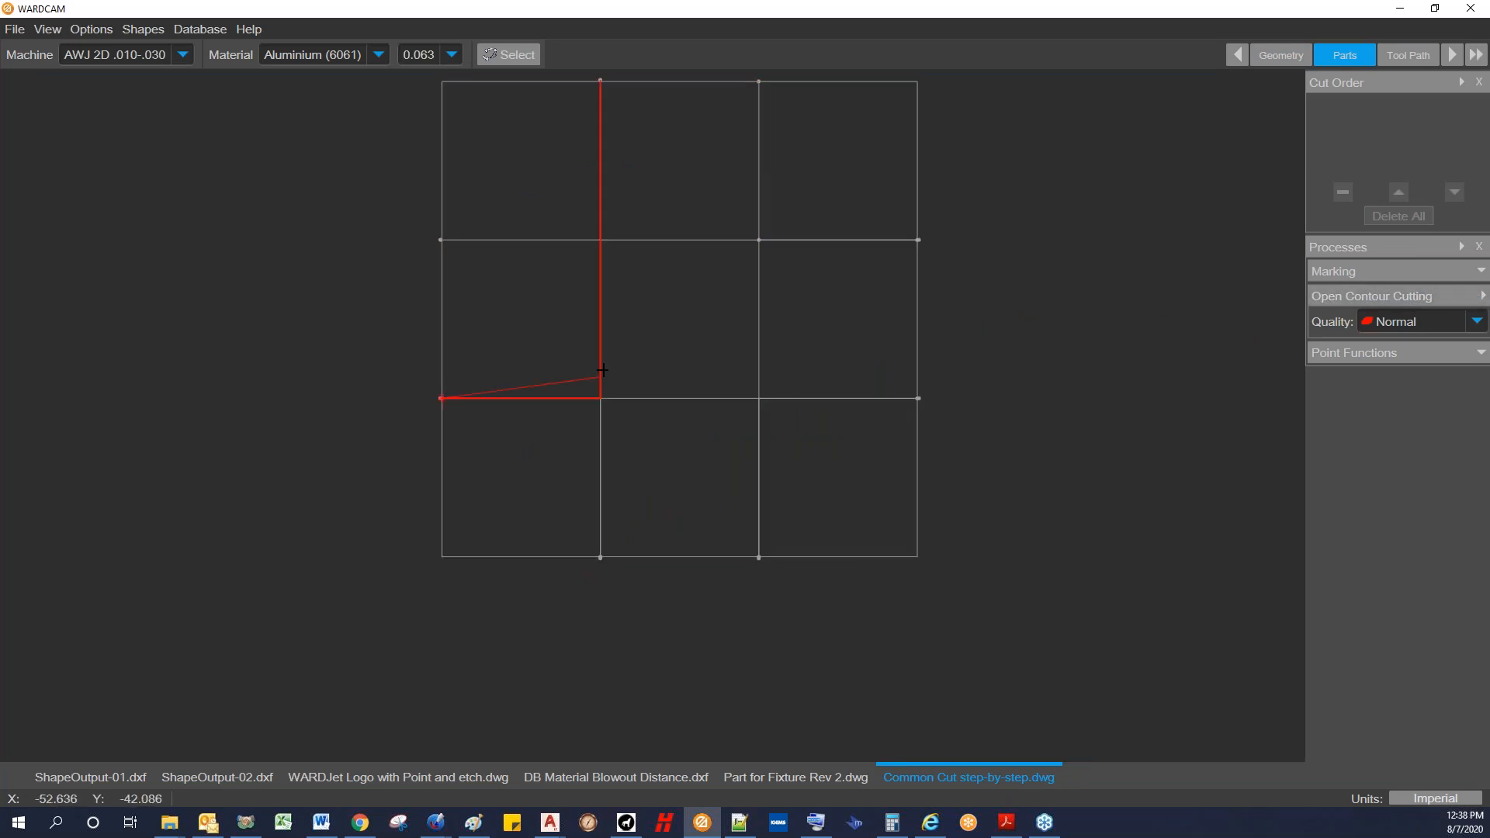
scroll(548, 273, "up", 7)
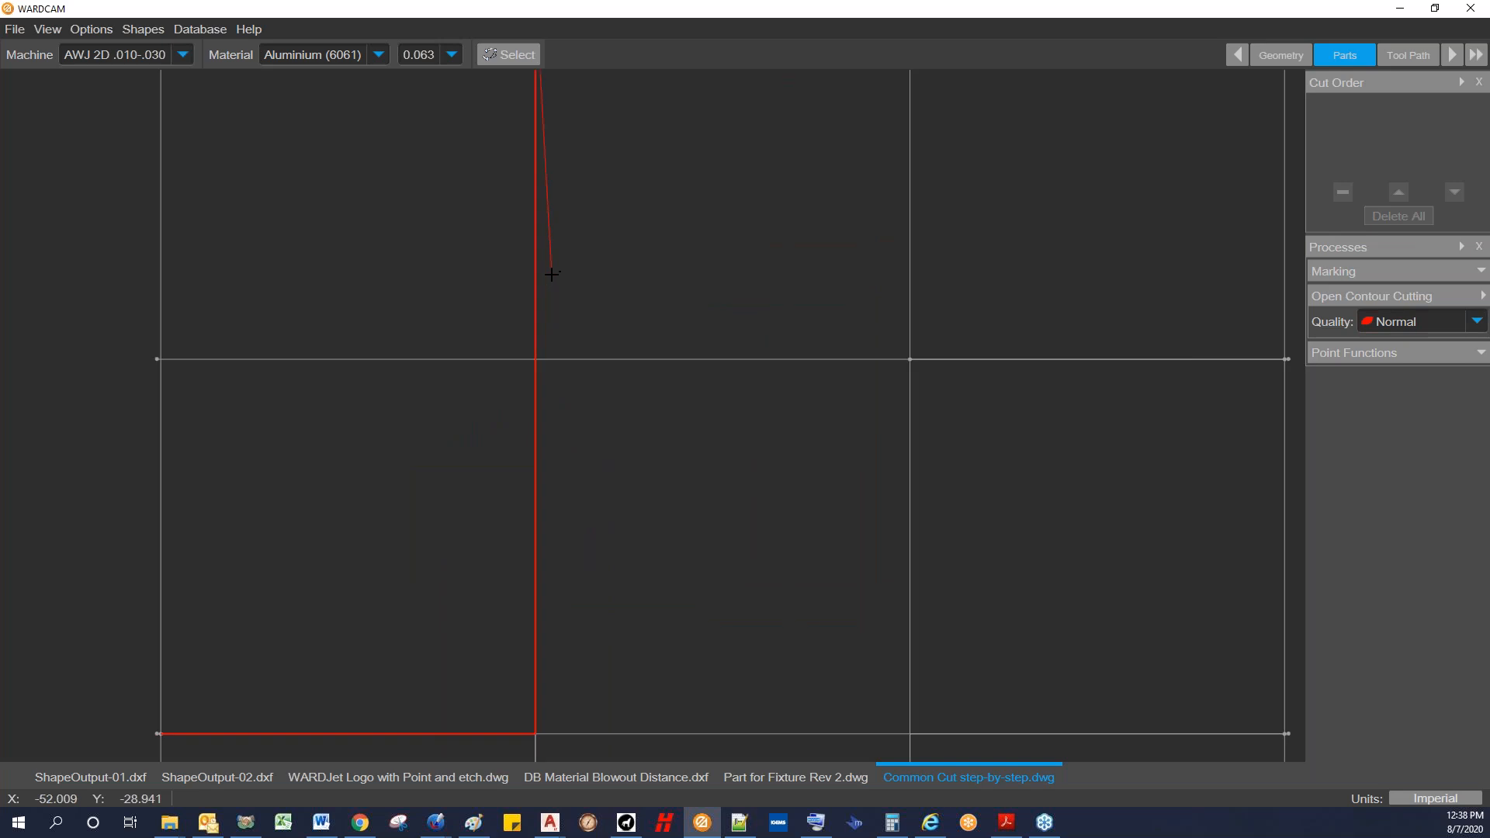
scroll(531, 440, "up", 1)
scroll(532, 449, "down", 10)
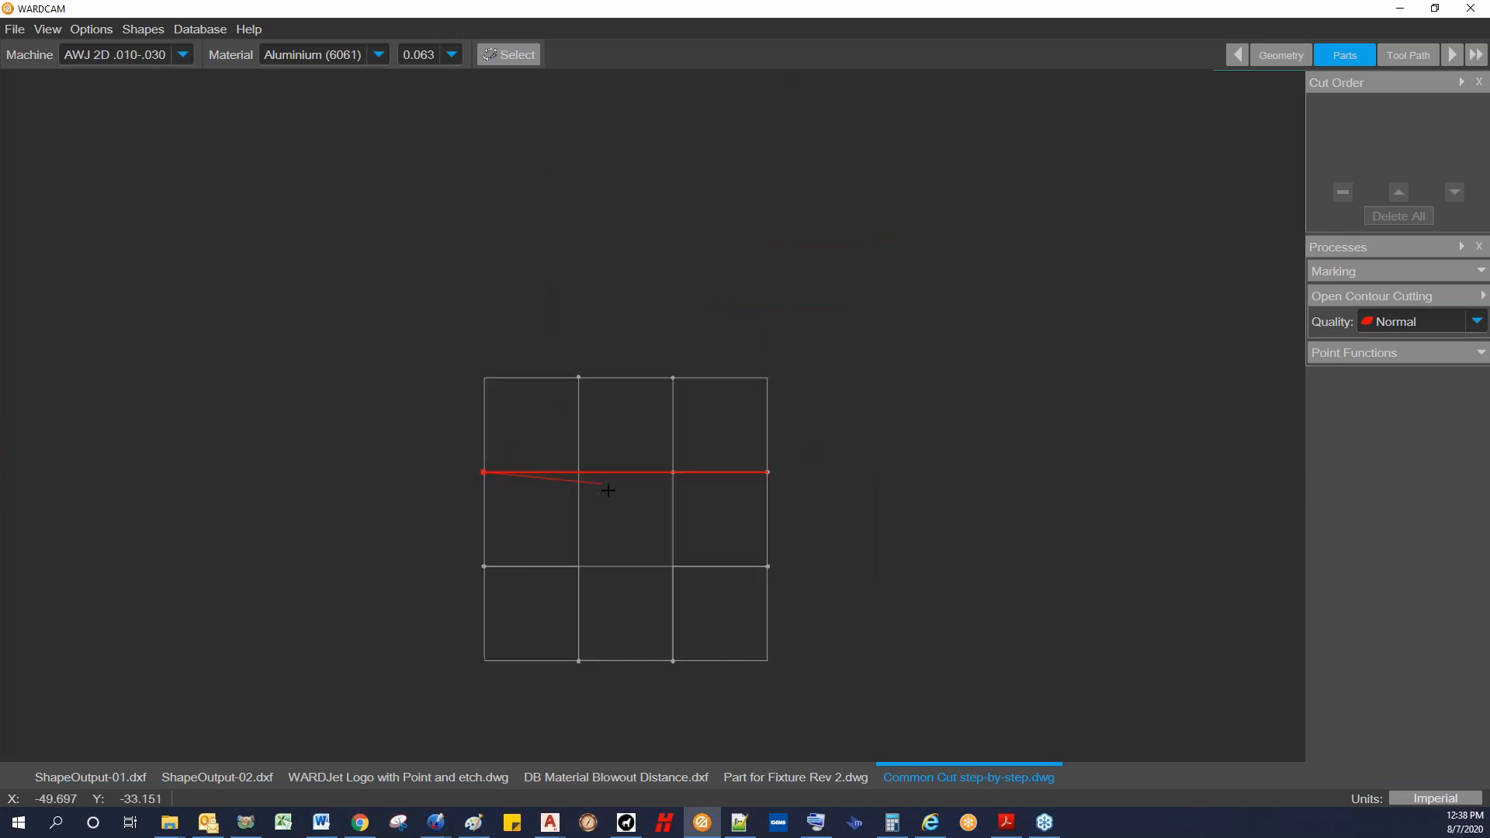
middle_click_drag(582, 489, 508, 374)
Step: Switch to Common Cut step-by-step.dwg in AutoCAD, select several lower-grid lines to inspect how they are joined, and clear the selection
mouse_move(549, 821)
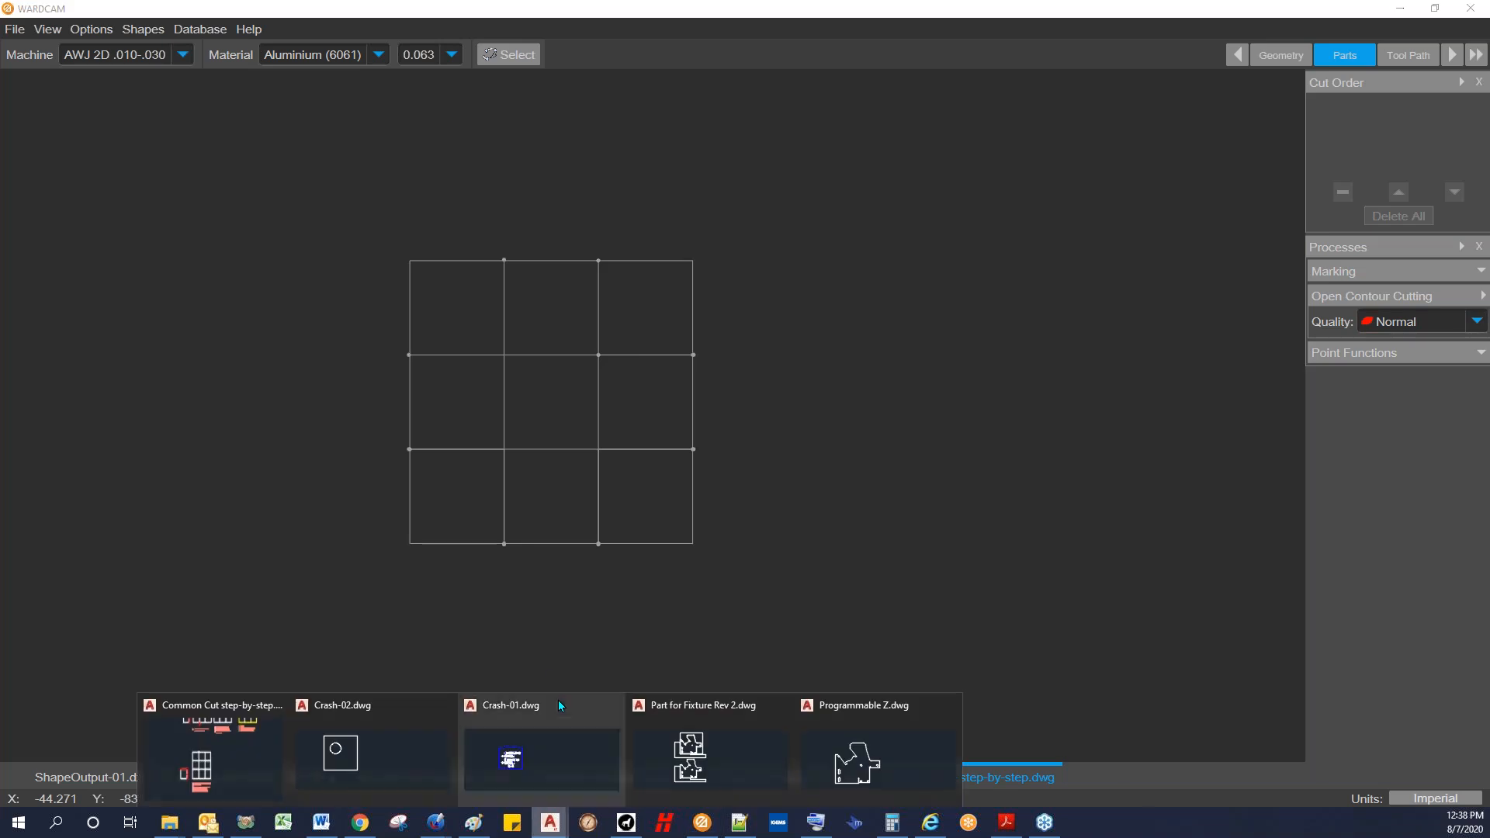
left_click(245, 761)
scroll(552, 563, "down", 2)
scroll(552, 563, "up", 4)
left_click(535, 572)
scroll(535, 573, "down", 3)
scroll(537, 574, "up", 3)
scroll(537, 574, "down", 6)
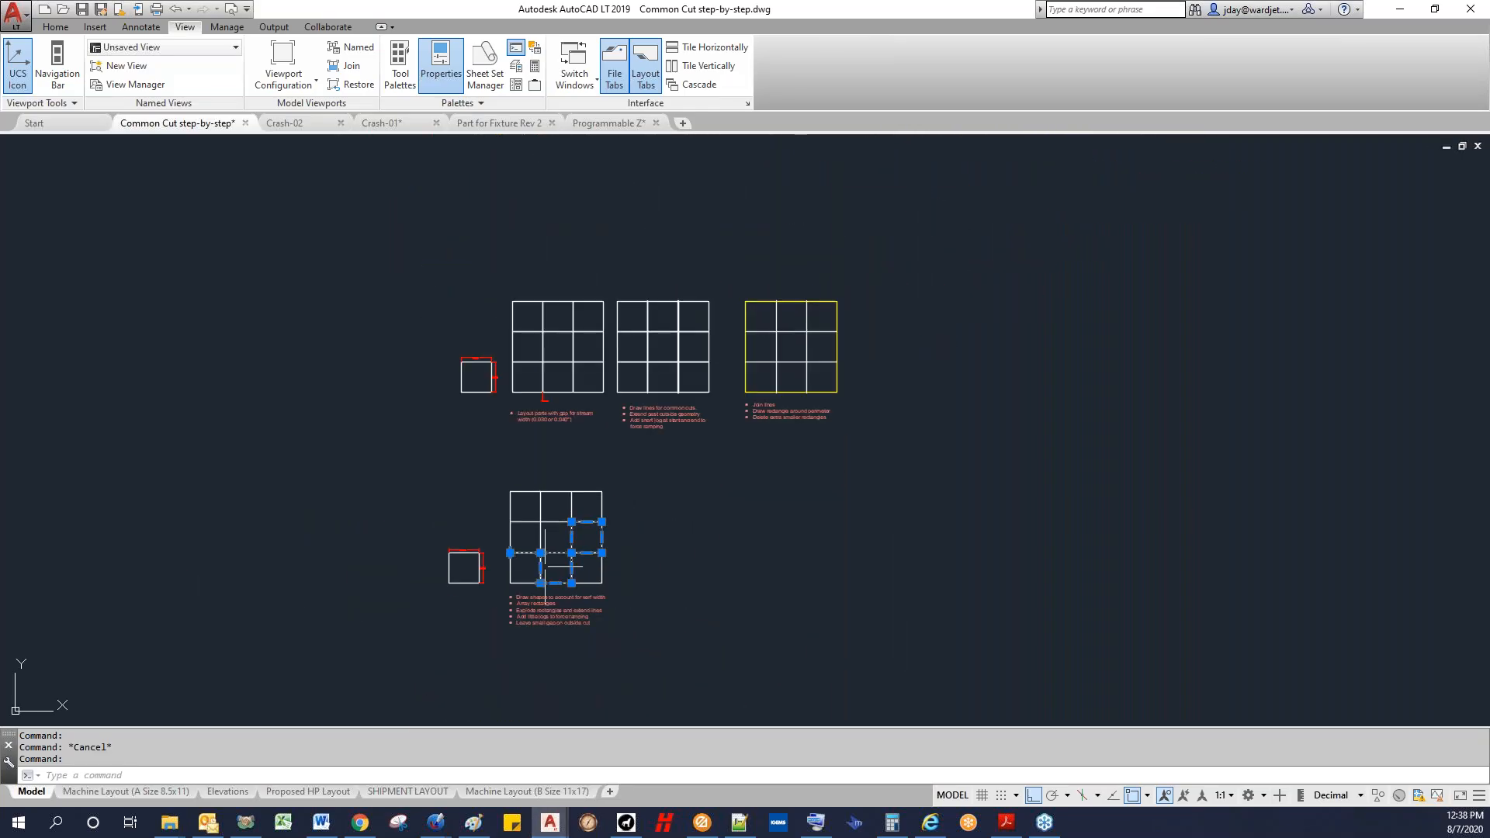
middle_click_drag(578, 559, 546, 503)
type("x")
key("Escape")
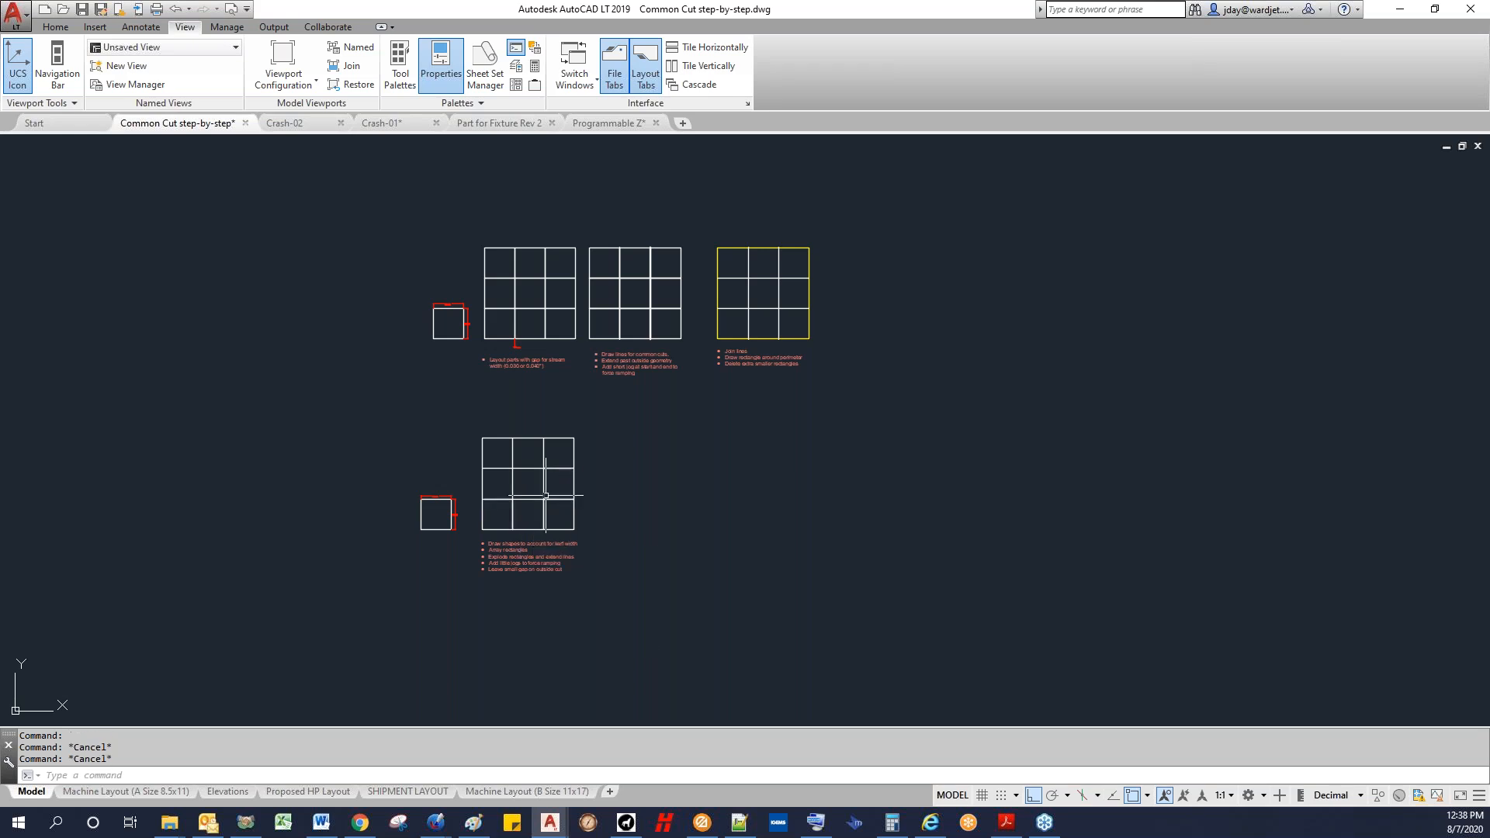
Step: Explode the rectangles of the lower 3-by-3 grid into separate lines
type("E")
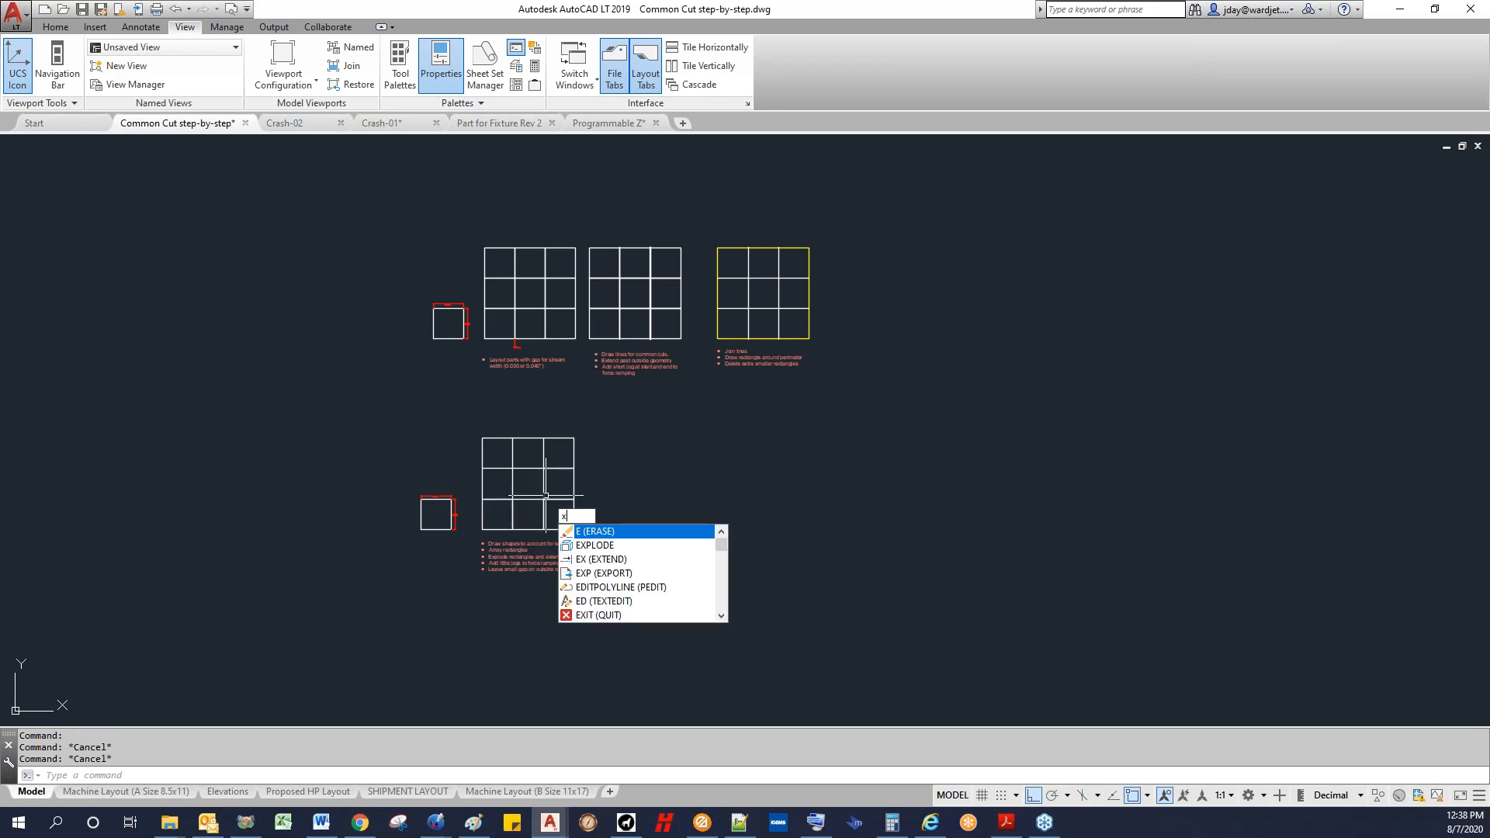
key("BackSpace")
type("x")
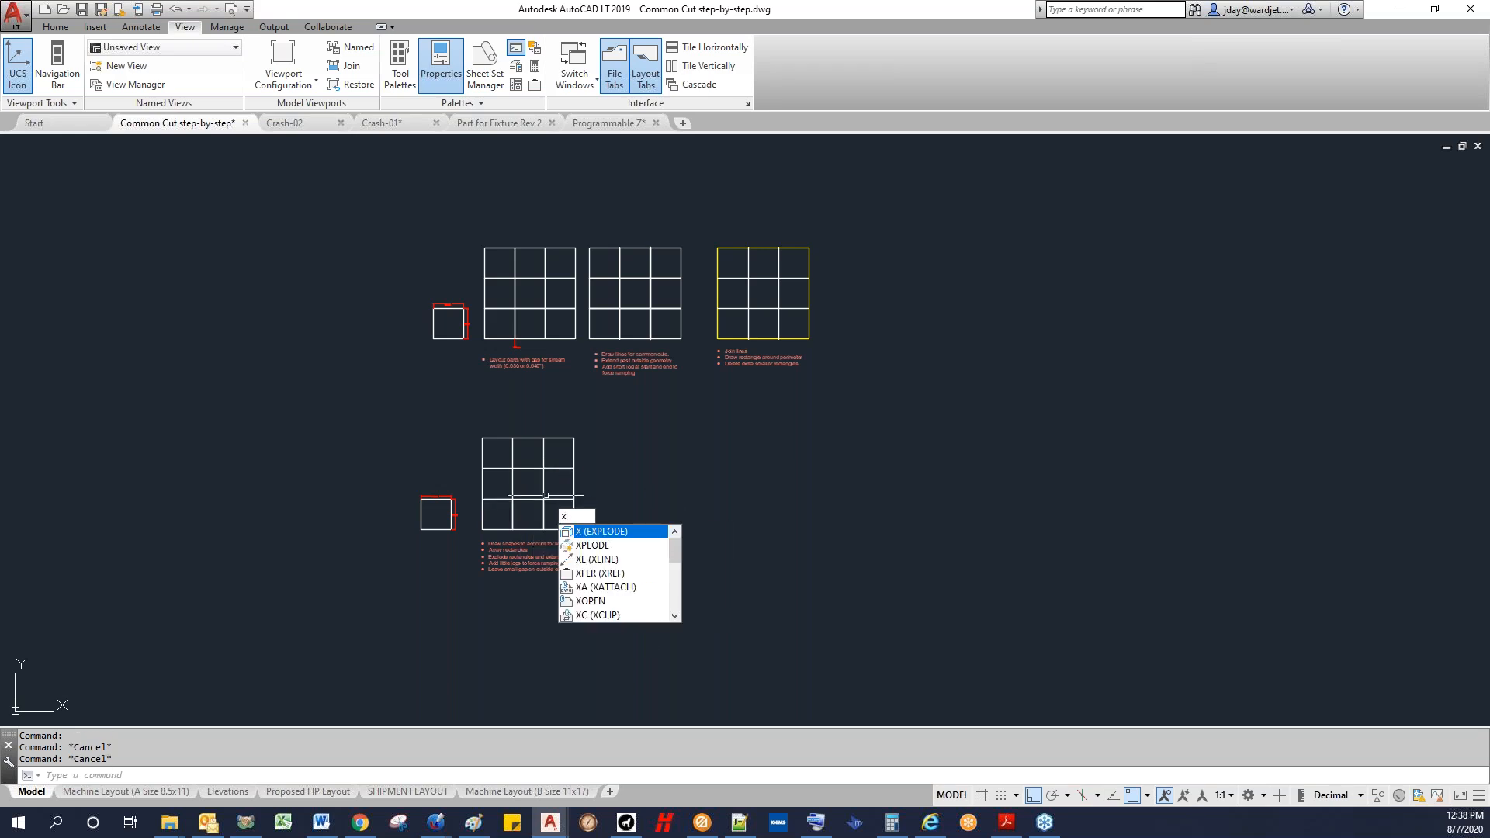
left_click(620, 532)
scroll(503, 459, "up", 4)
left_click(404, 392)
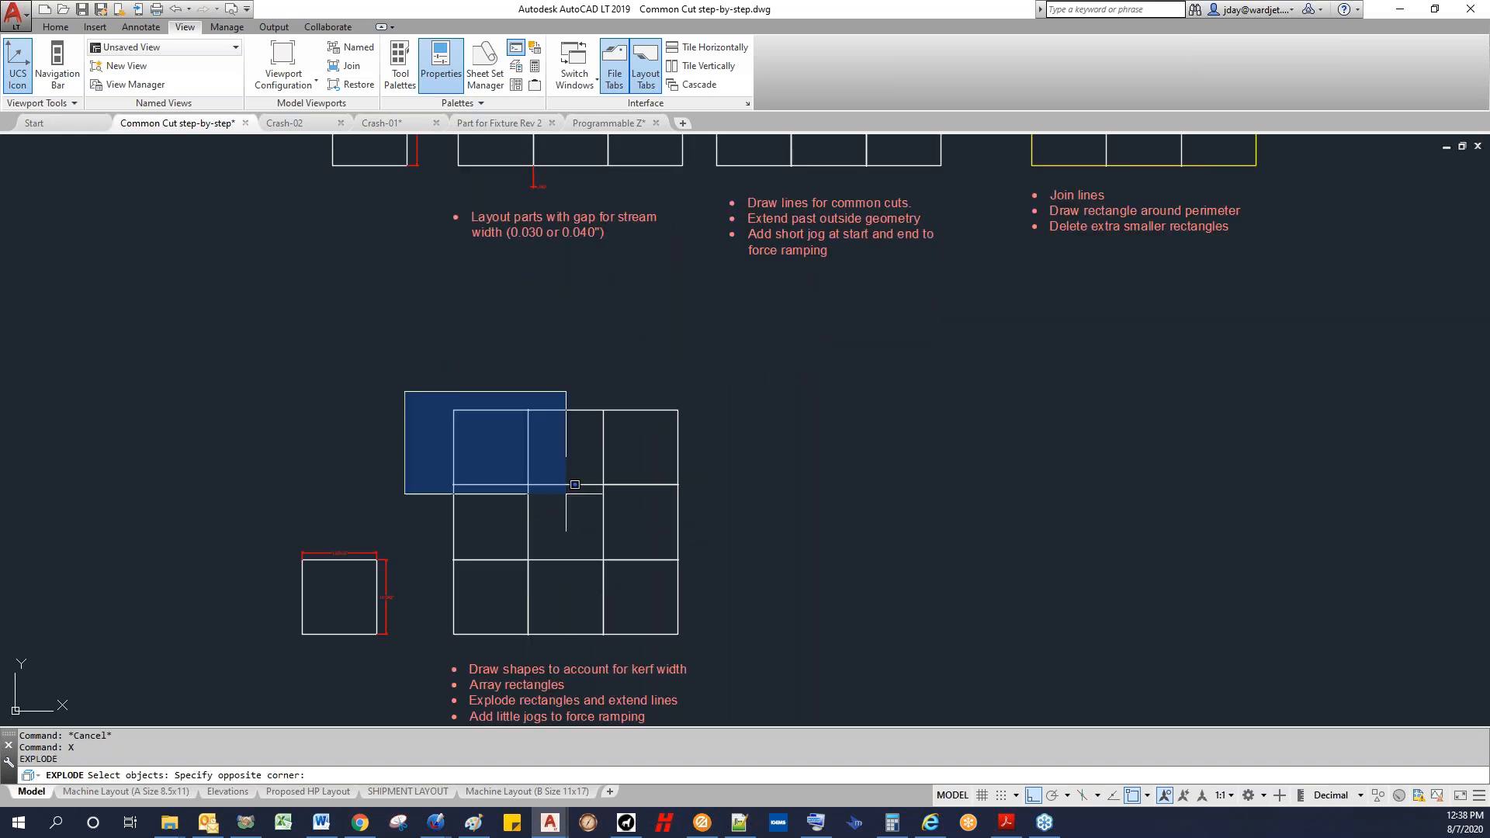
left_click(709, 642)
key("Return")
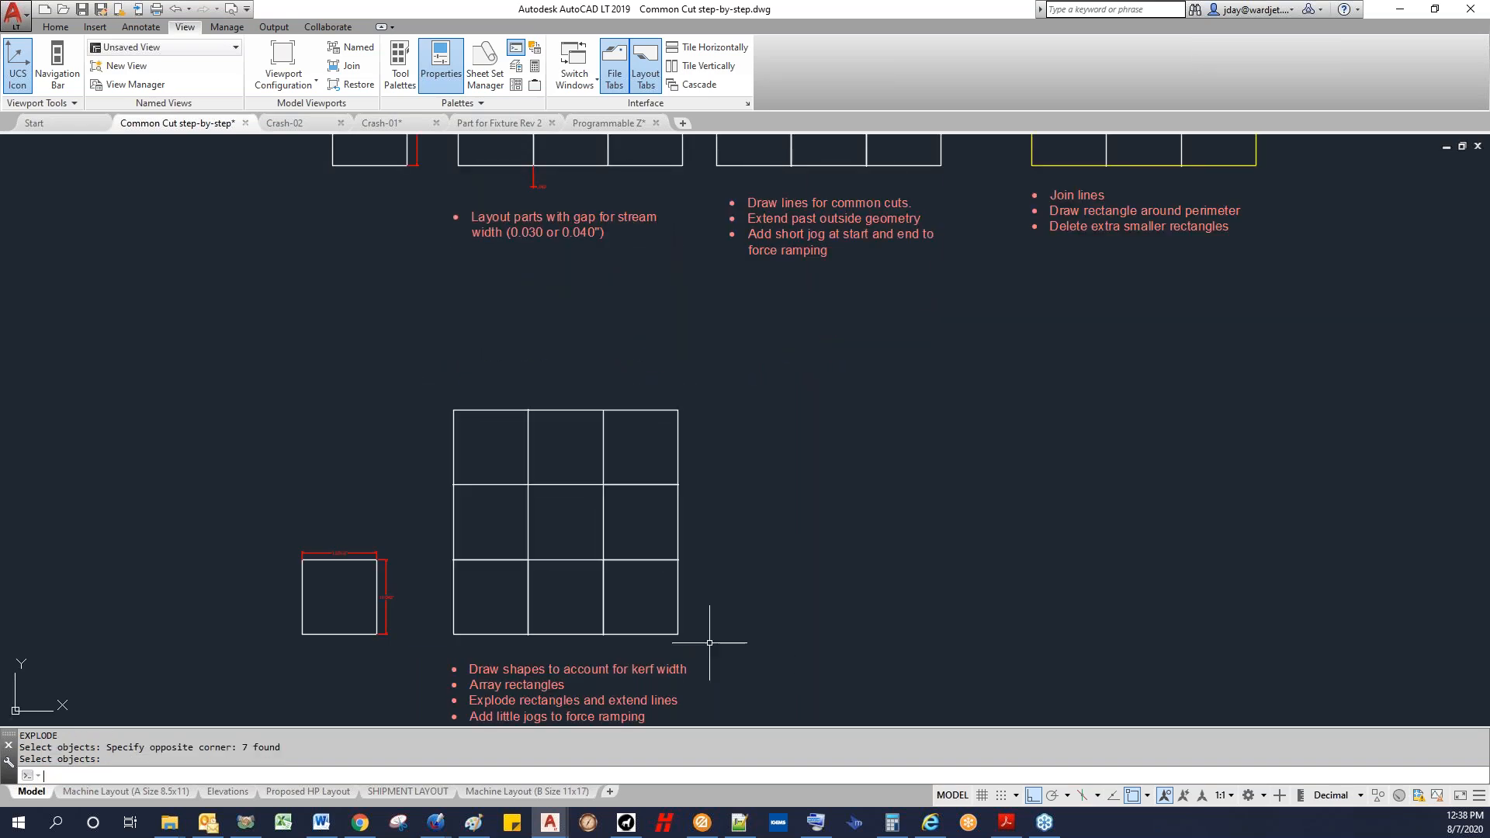
Step: Join the line segments of the lower grid's left inner vertical line
middle_click_drag(562, 601, 525, 560)
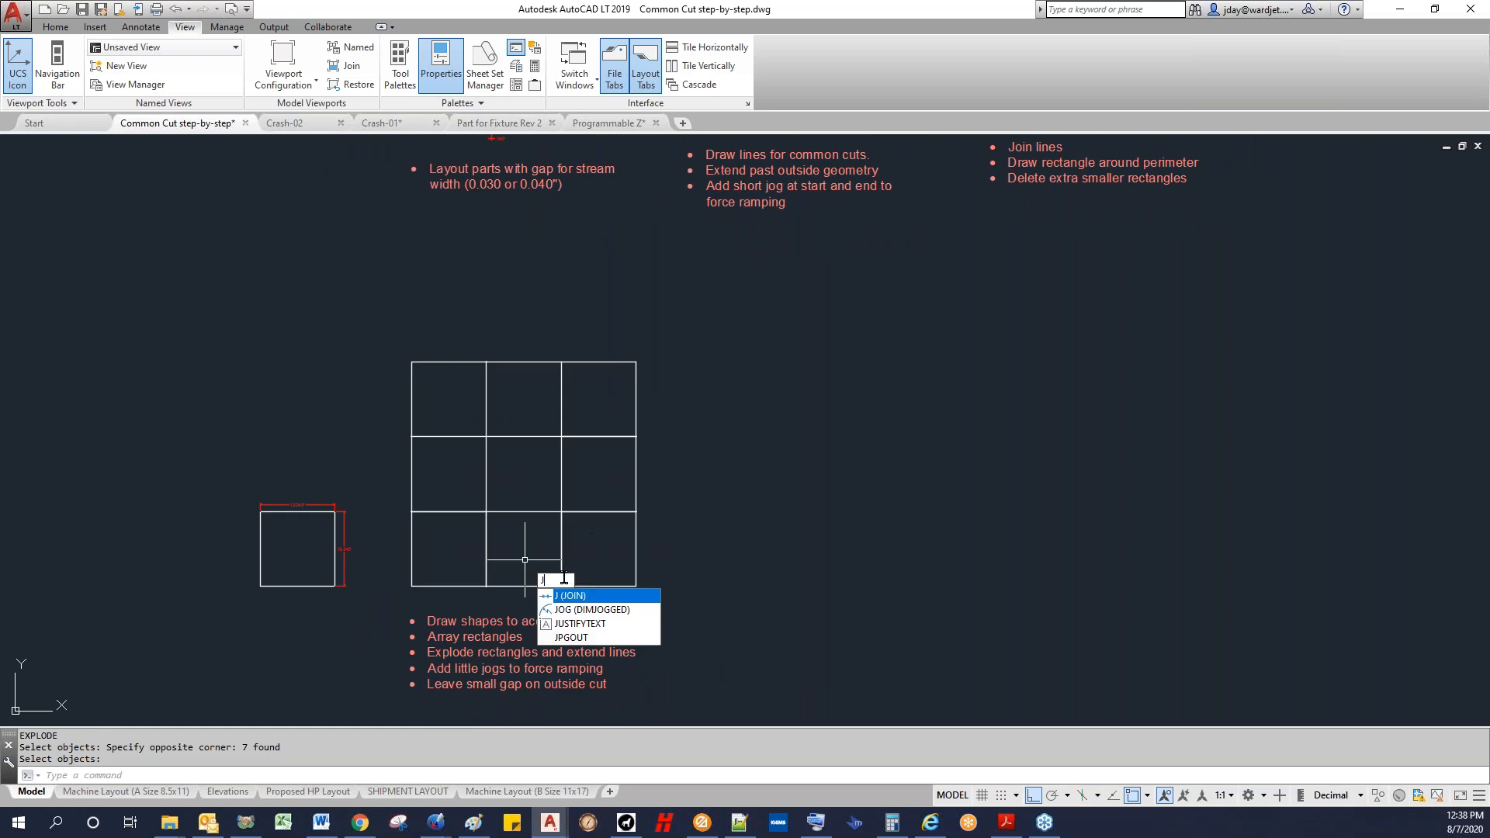
key("Return")
scroll(512, 543, "down", 3)
scroll(496, 505, "up", 4)
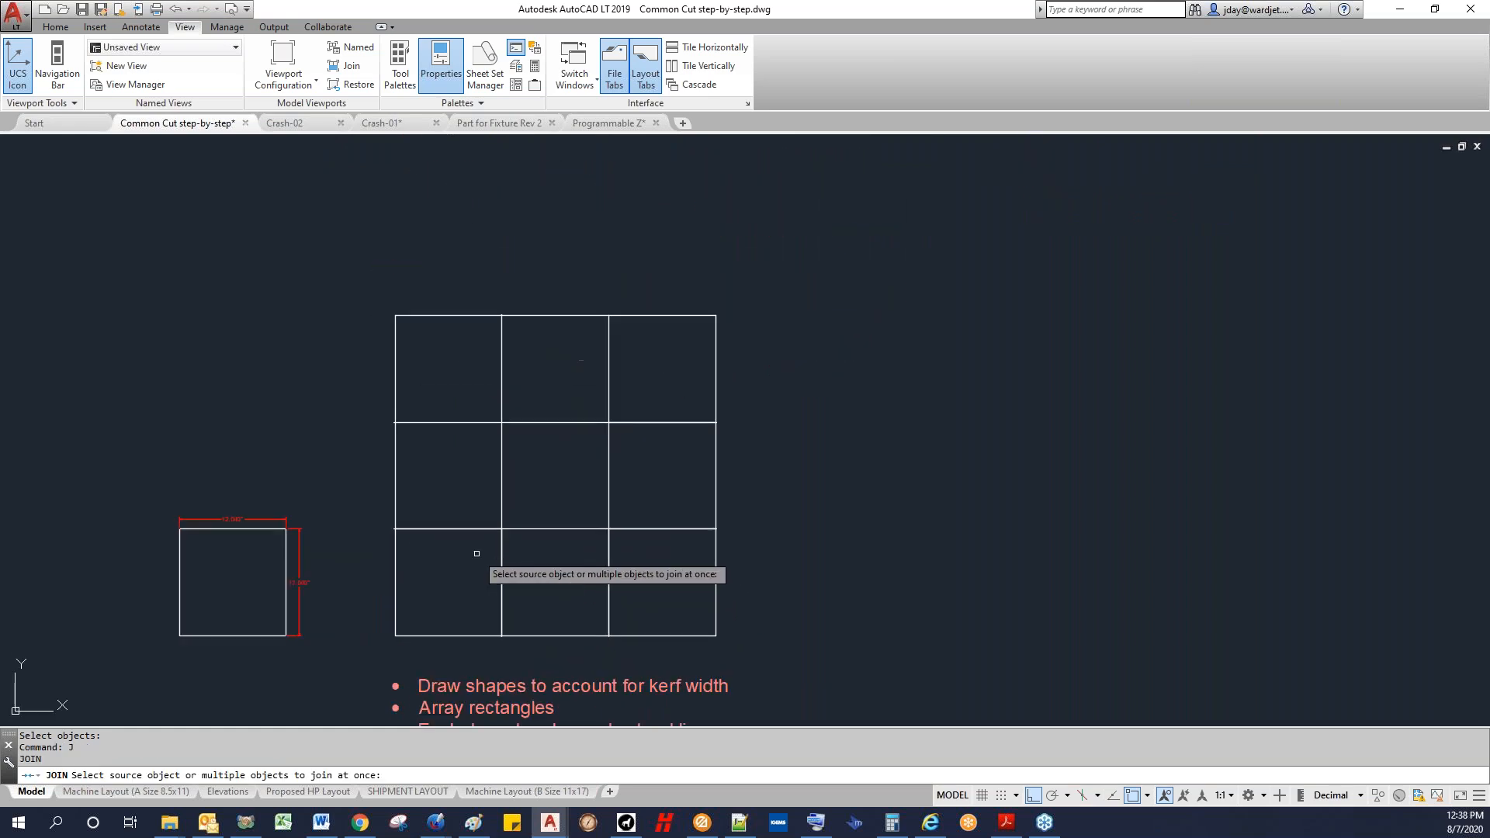
left_click(485, 293)
left_click(530, 653)
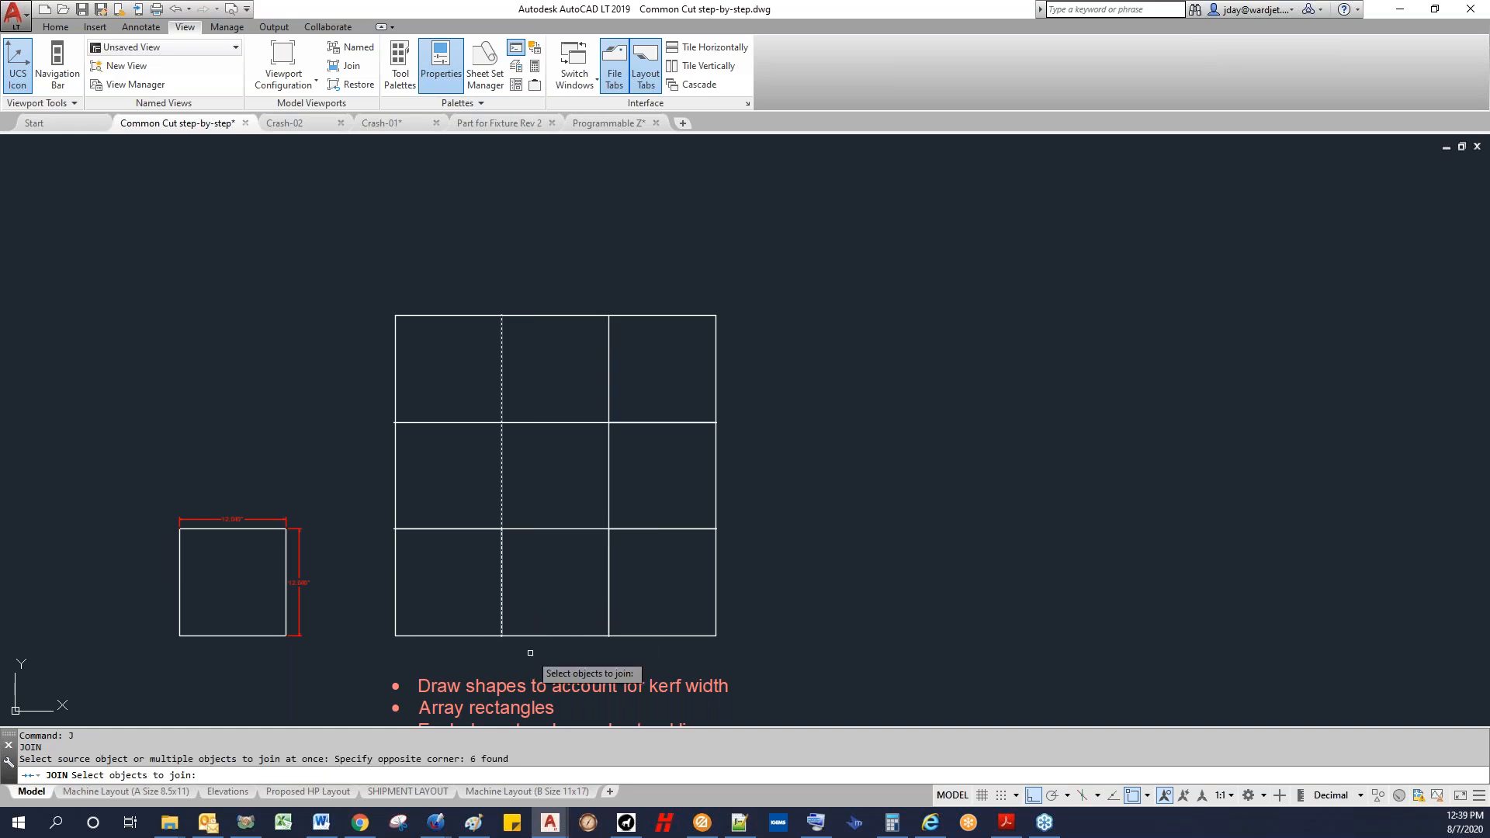
key("Return")
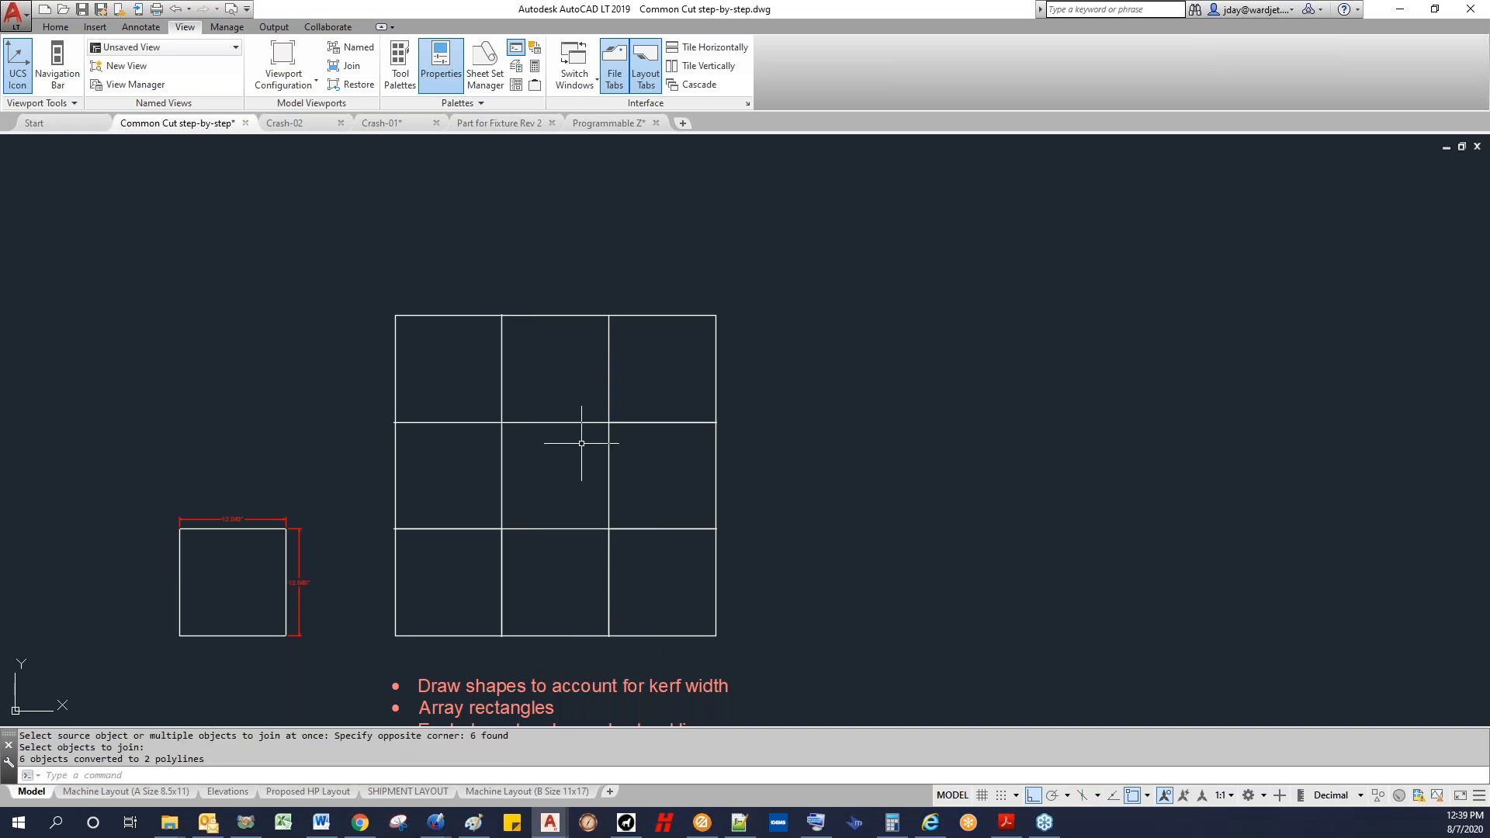
Step: Join the line segments of the lower grid's upper inner horizontal line
key("Return")
left_click(328, 388)
left_click(804, 472)
key("Return")
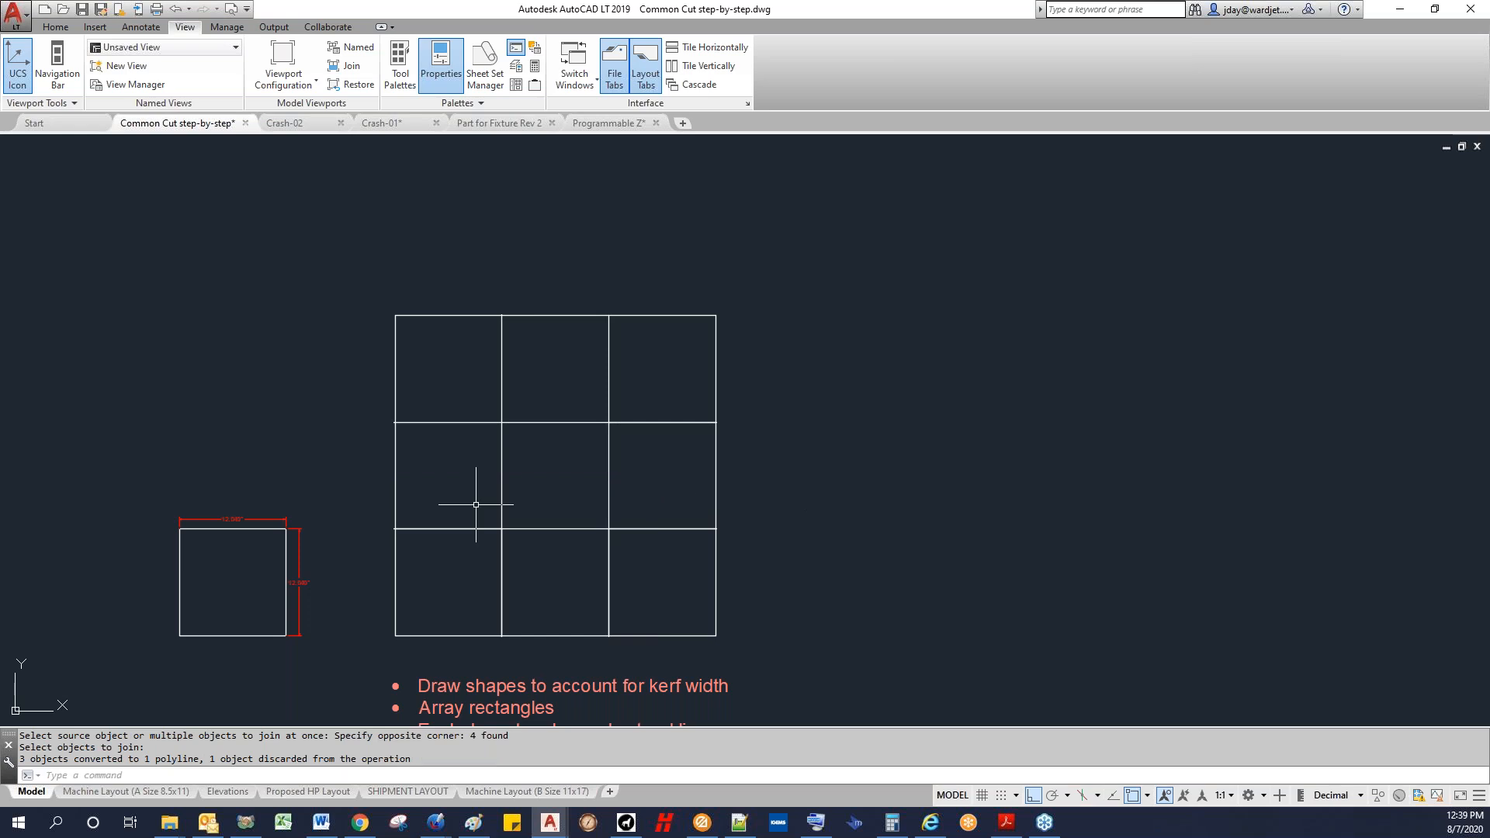
Step: Join the line segments of the lower grid's lower inner horizontal line
left_click(367, 509)
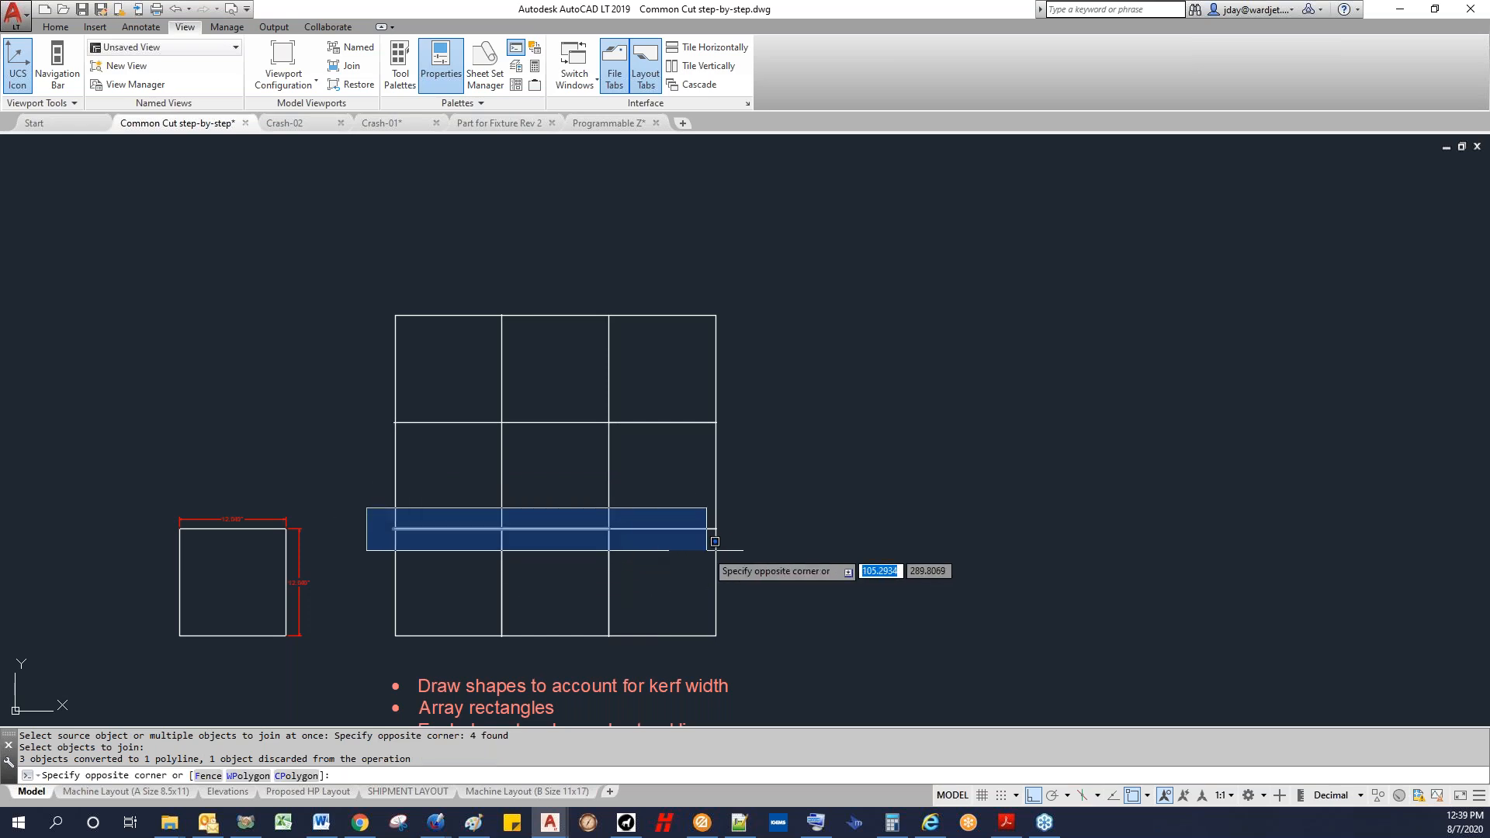
key("Return")
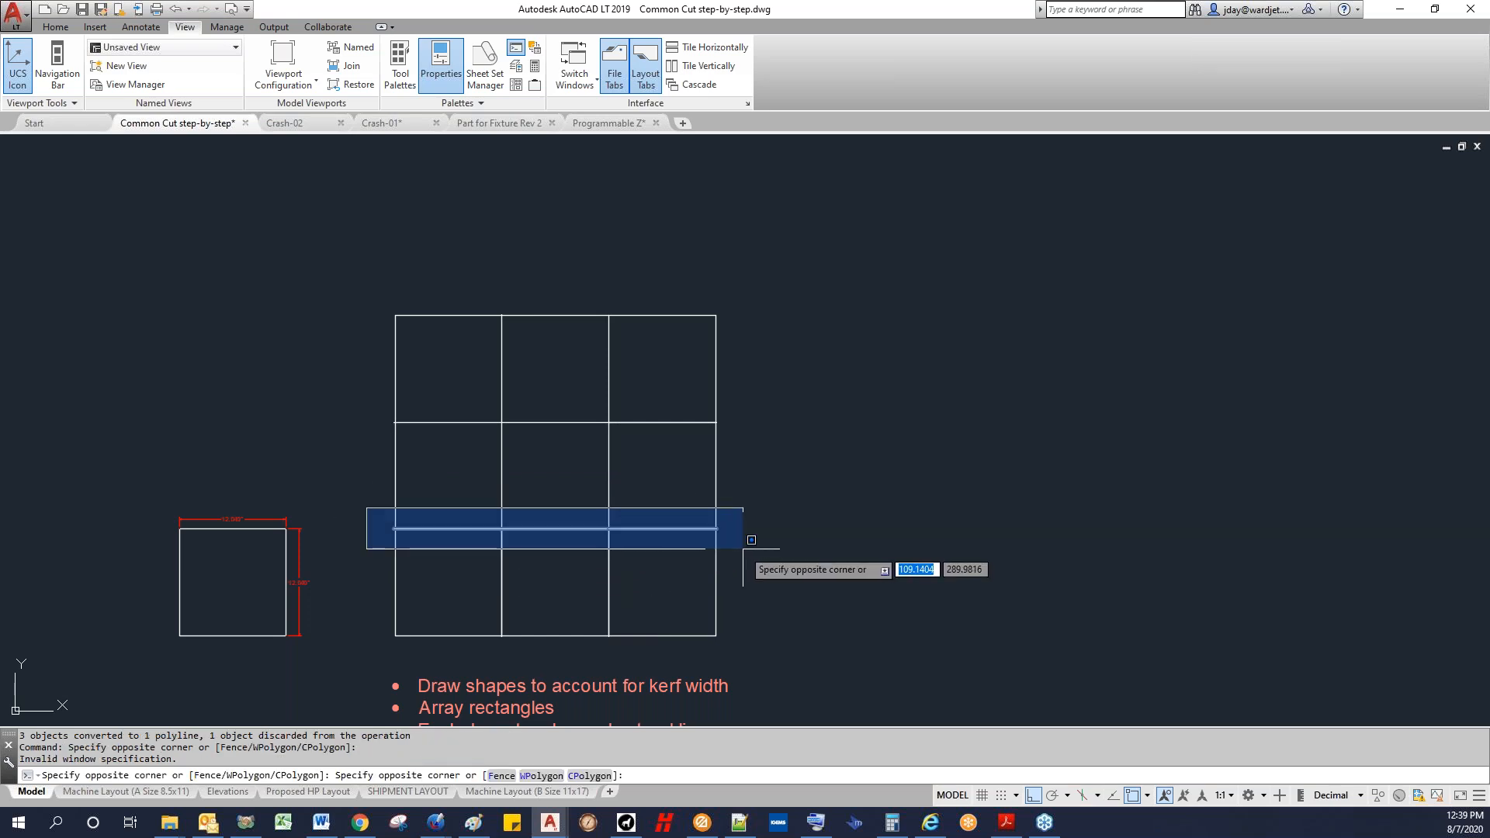
left_click(751, 541)
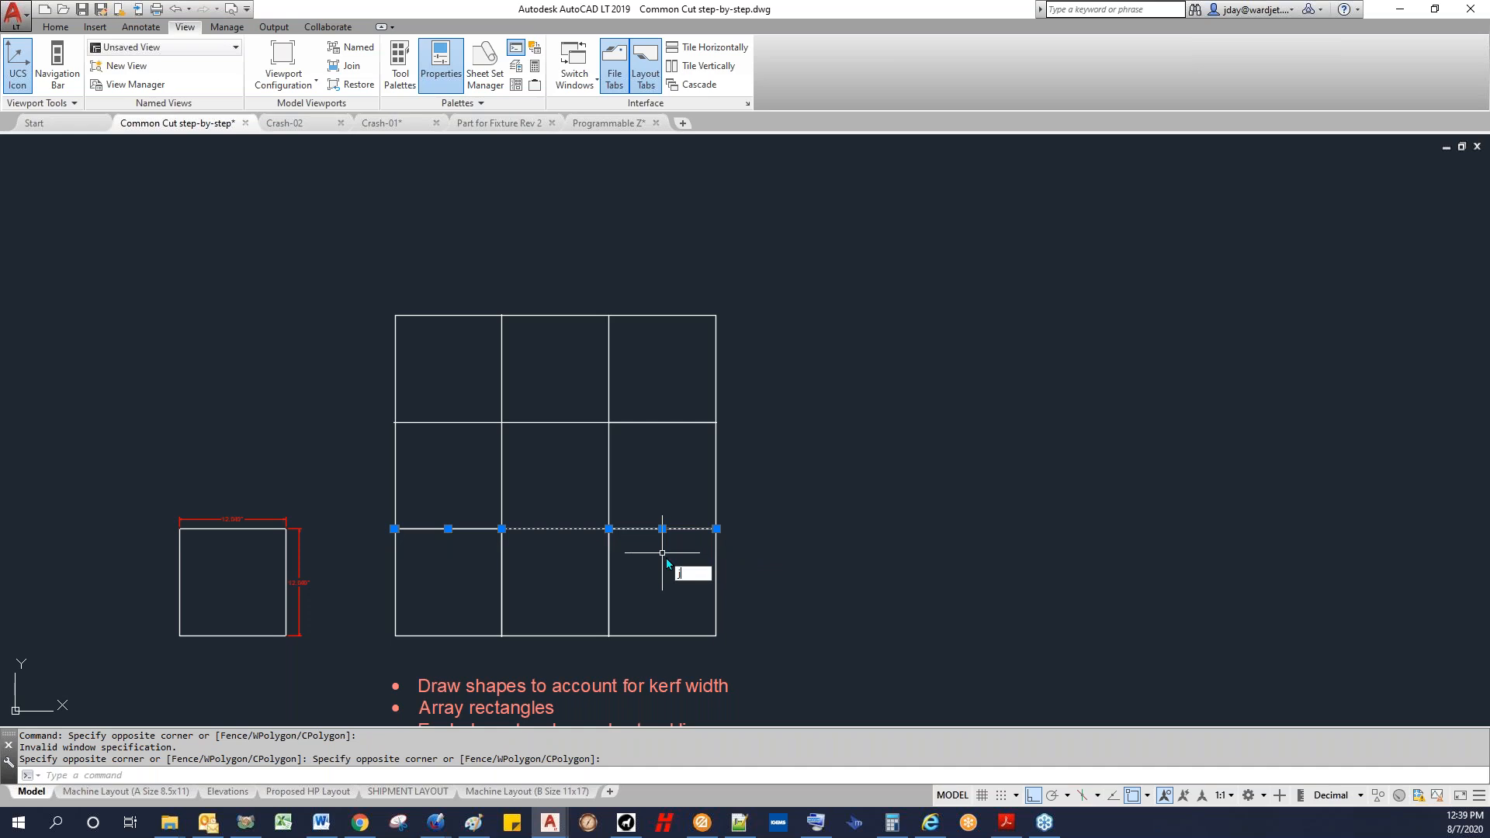
key("Escape")
key("Escape")
key("Escape")
type("j")
key("Return")
left_click(350, 498)
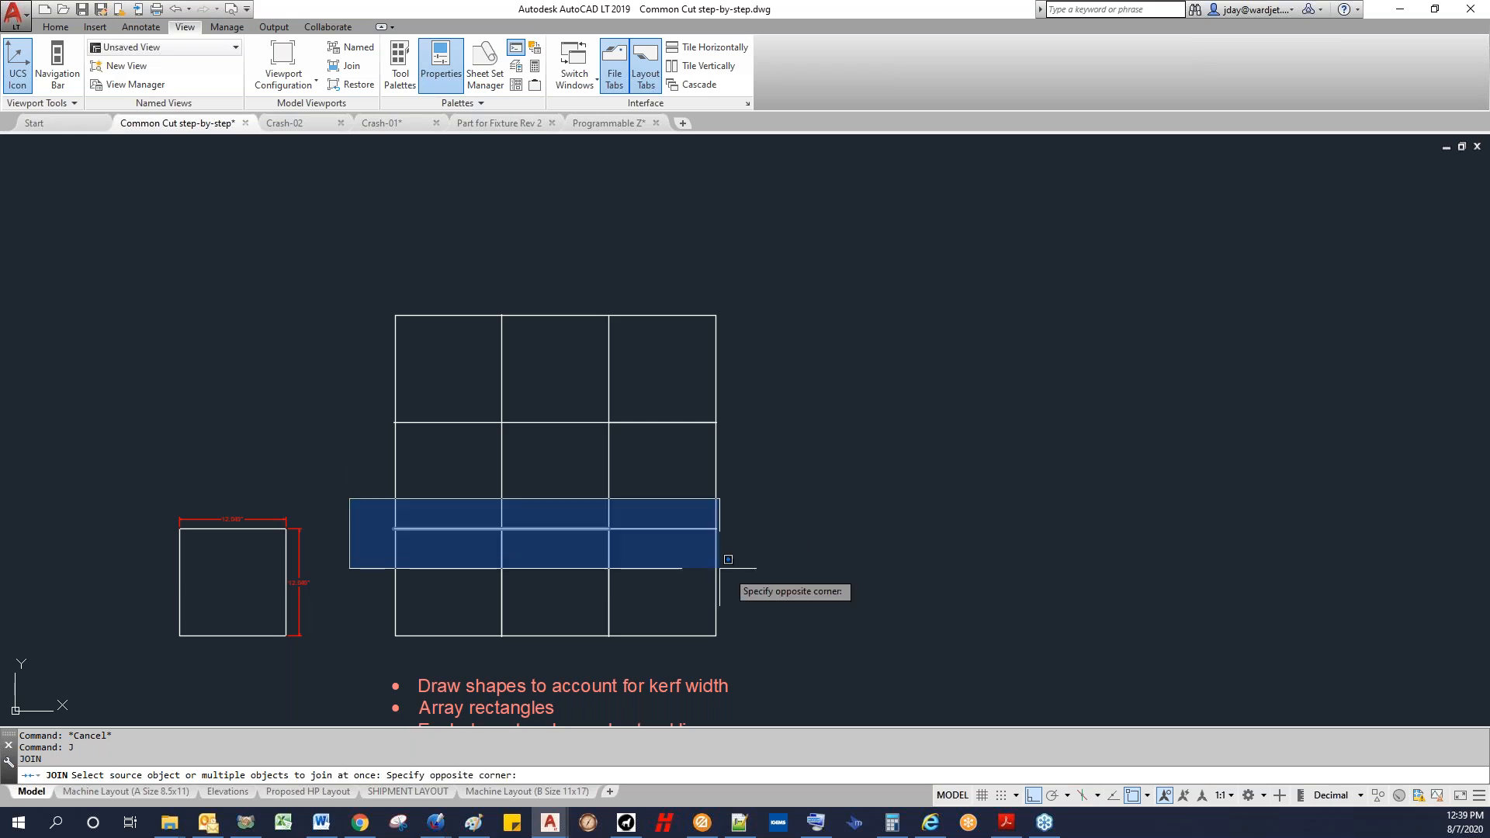
left_click(737, 570)
key("Return")
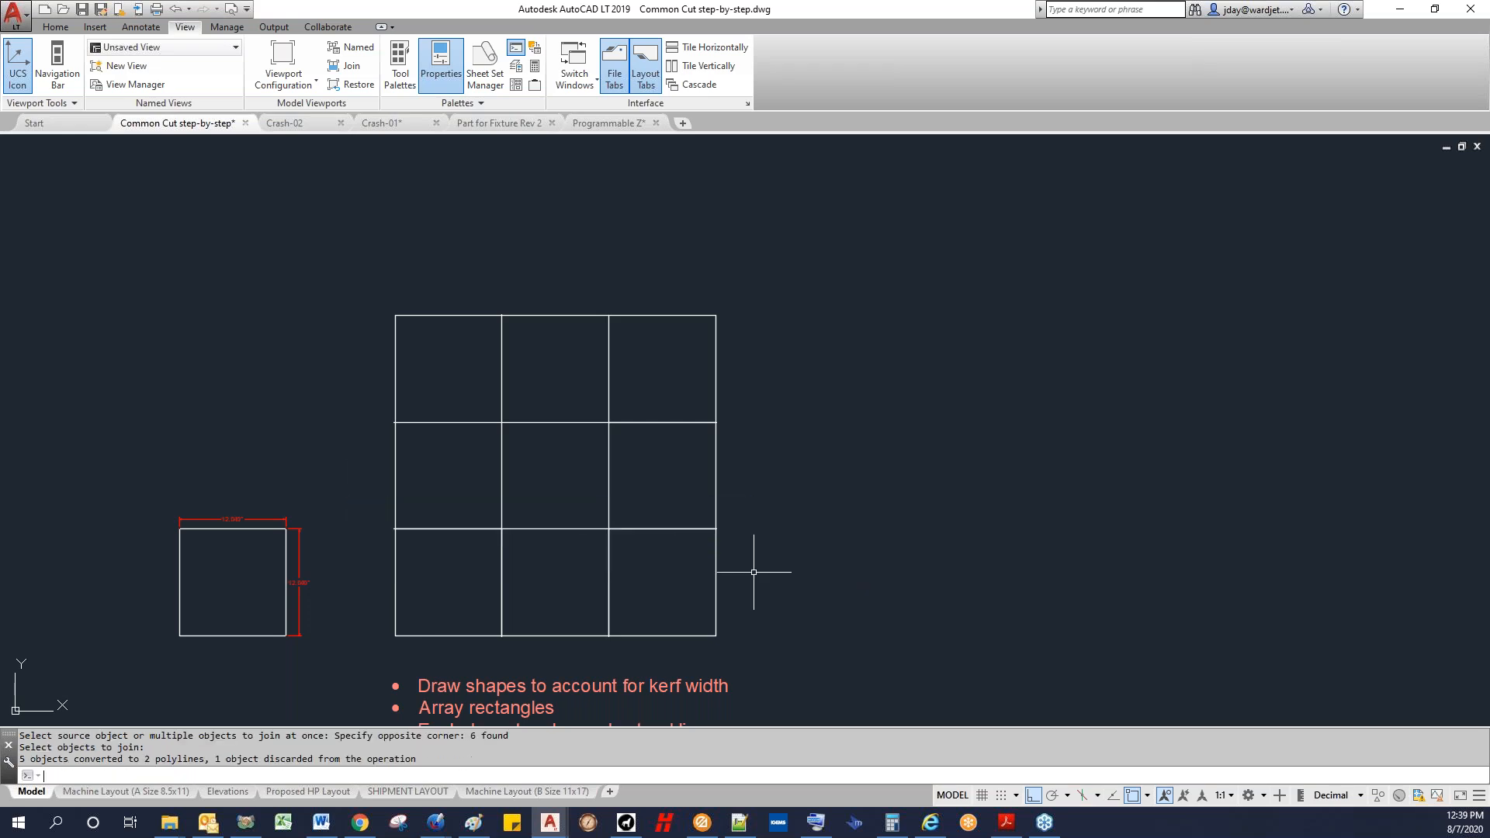
Step: Select the lower grid's upper inner horizontal line, inspect whether it is joined across its full width, and clear the selection
left_click(659, 423)
scroll(438, 418, "down", 2)
scroll(393, 406, "up", 10)
scroll(618, 435, "down", 8)
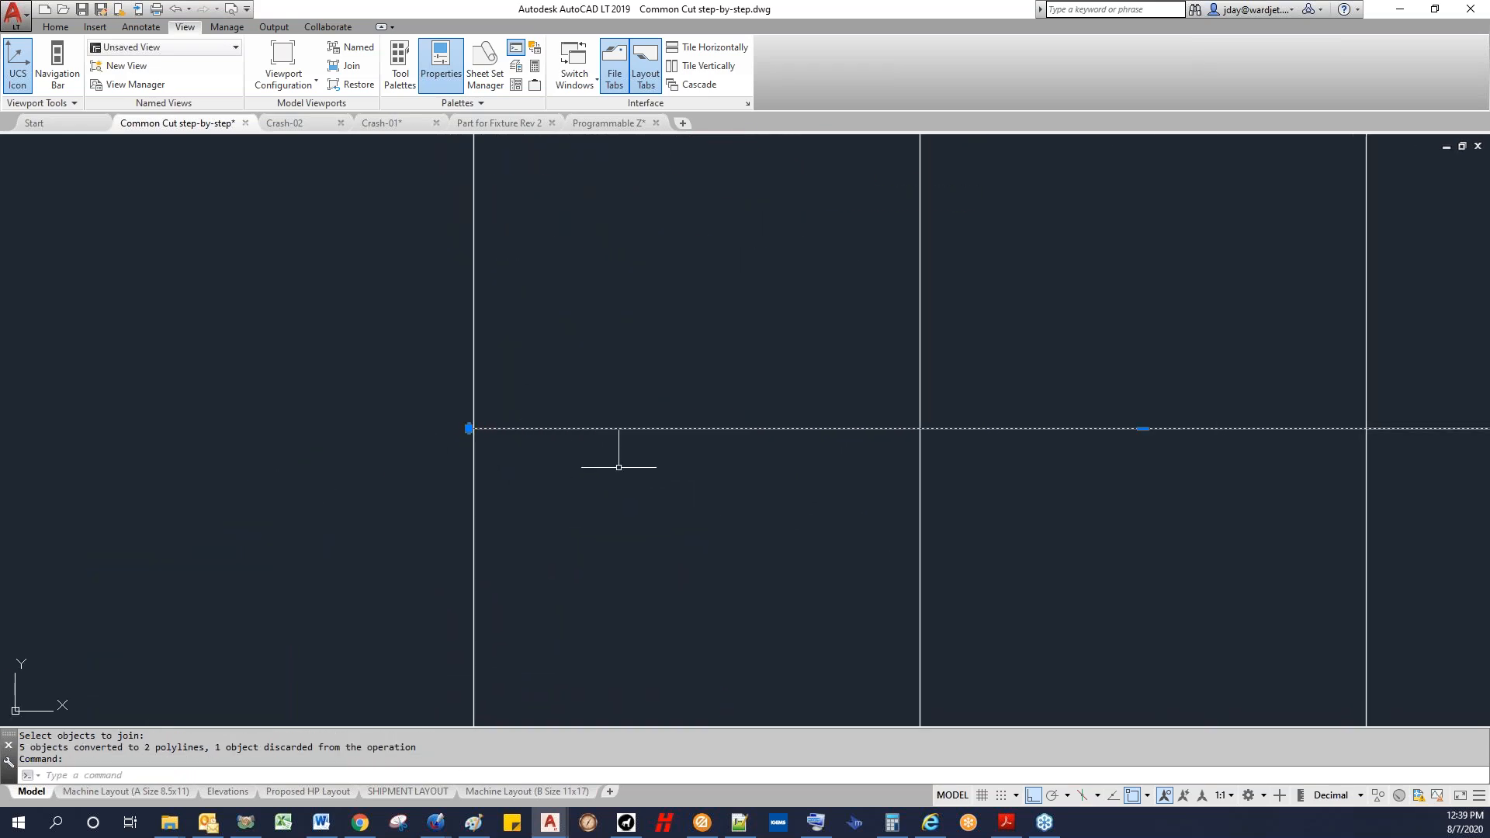
scroll(668, 404, "down", 3)
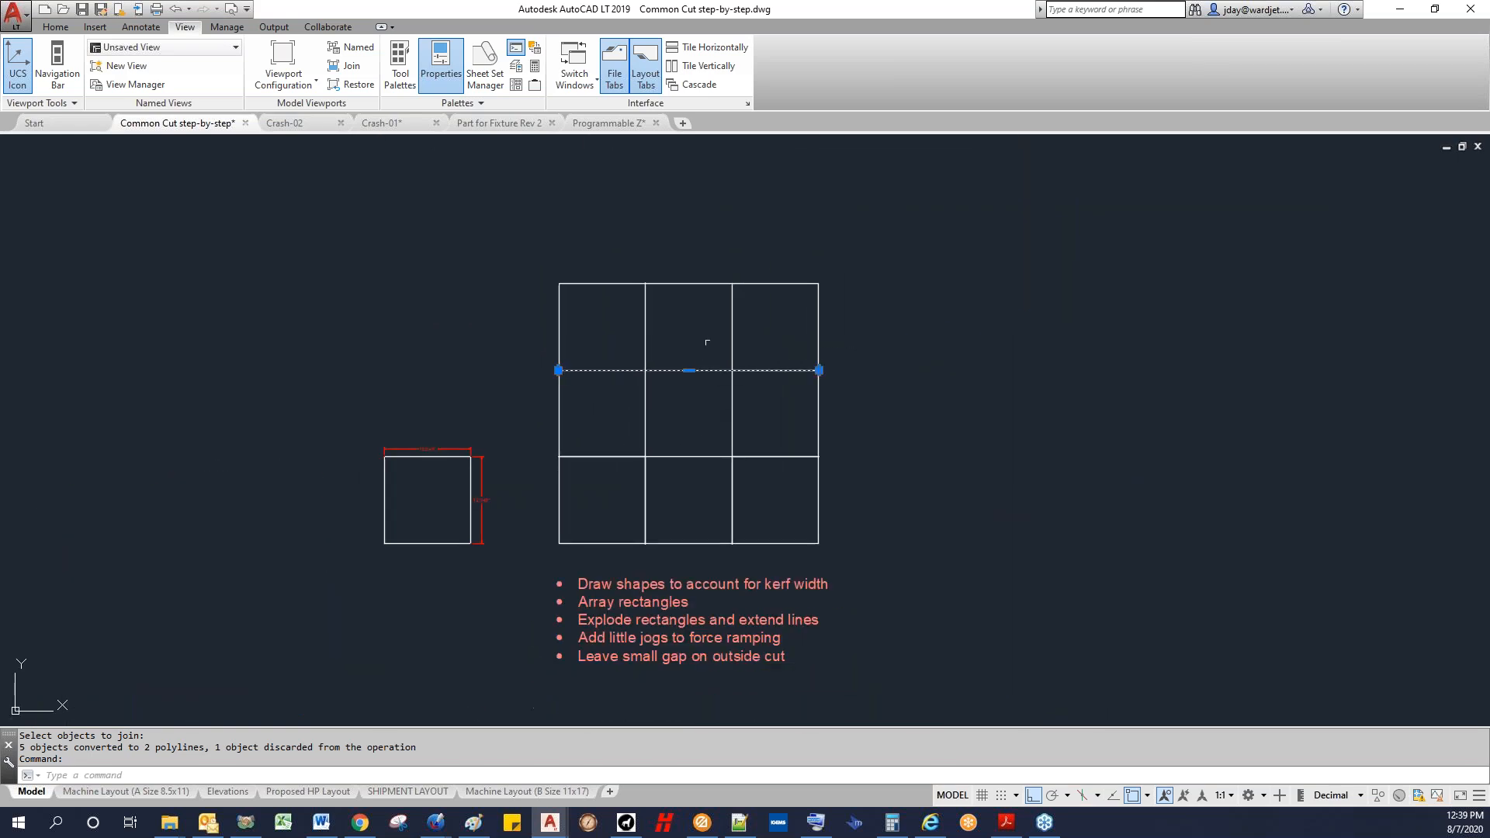
key("Escape")
Step: Join the segments of the lower grid's right inner vertical line and those of its outer perimeter
left_click(704, 240)
left_click(764, 559)
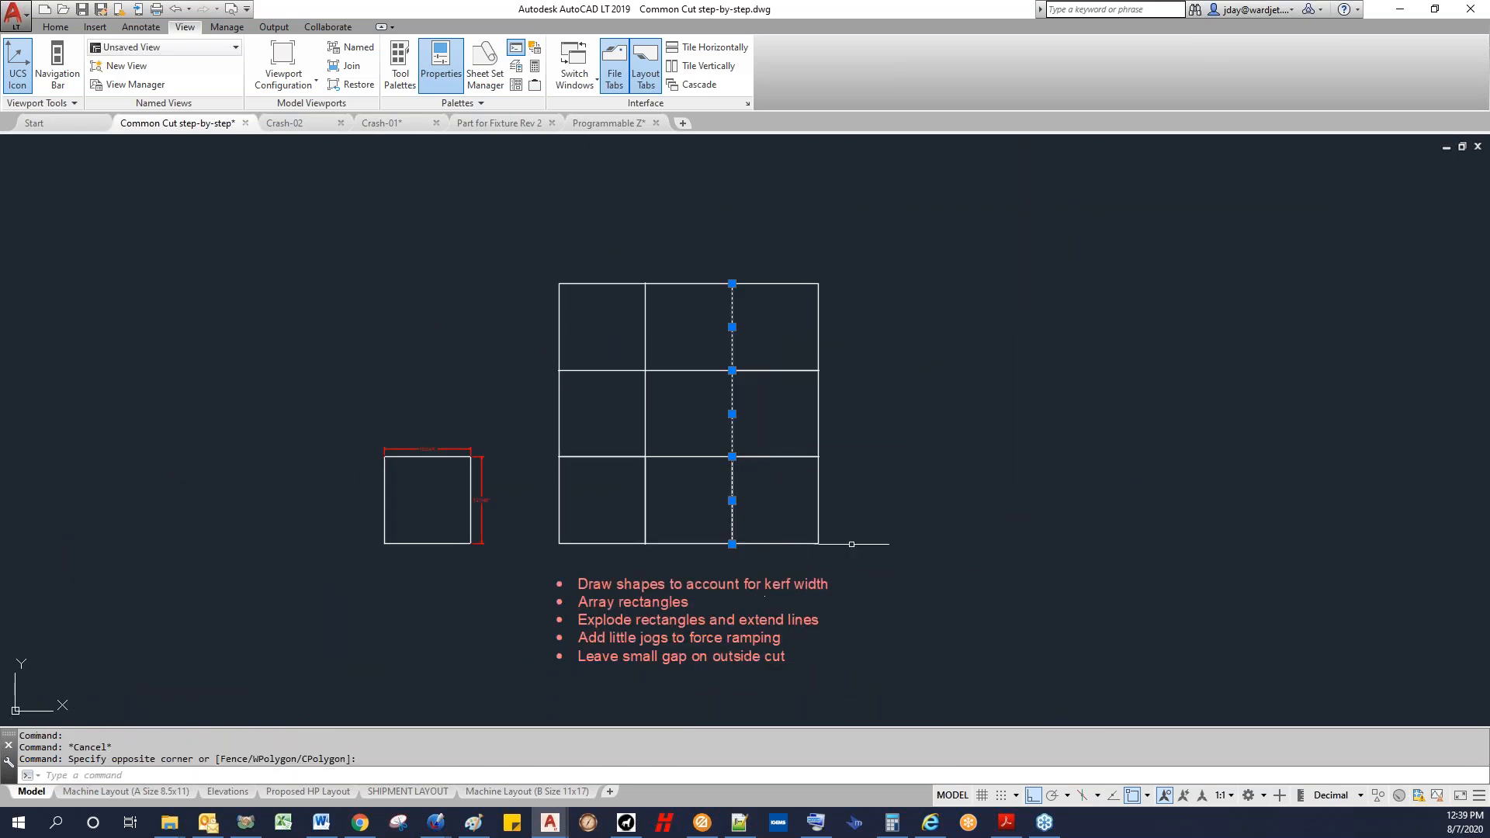
left_click(828, 559)
left_click(799, 524)
left_click(847, 416)
left_click(808, 406)
scroll(829, 348, "down", 3)
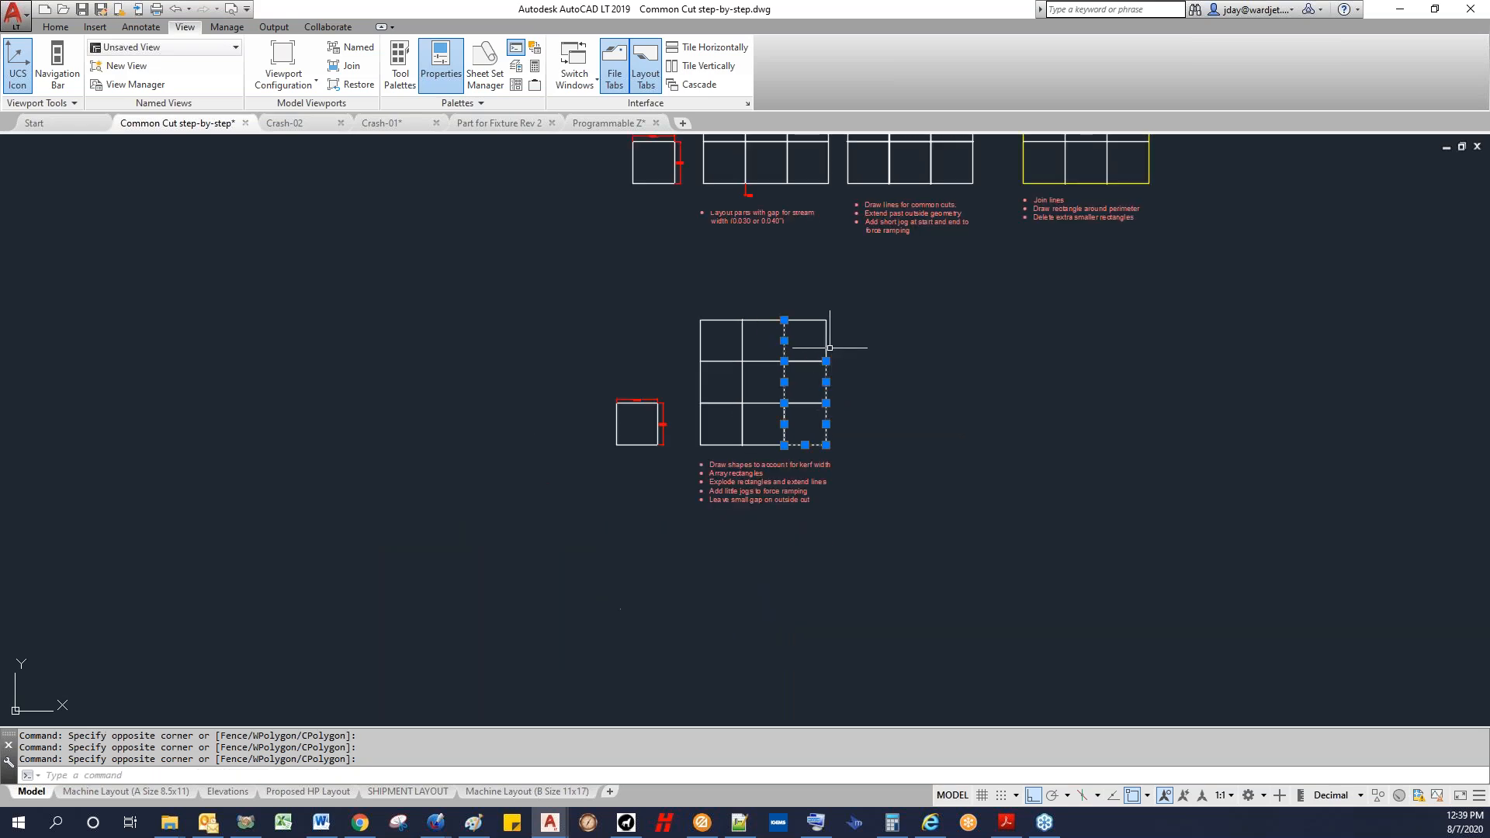
left_click(733, 319)
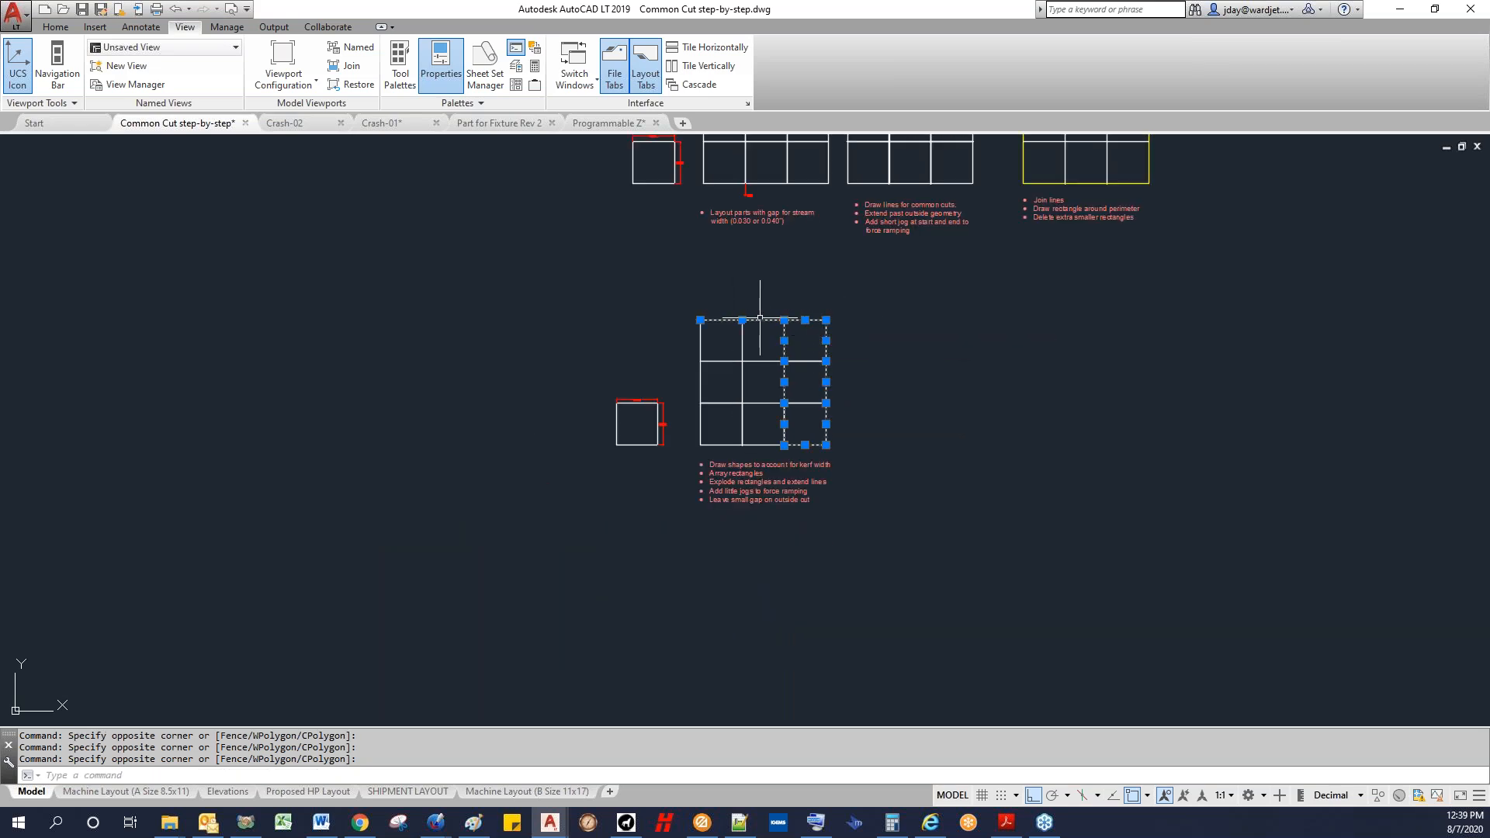
scroll(737, 308, "down", 3)
scroll(737, 308, "up", 4)
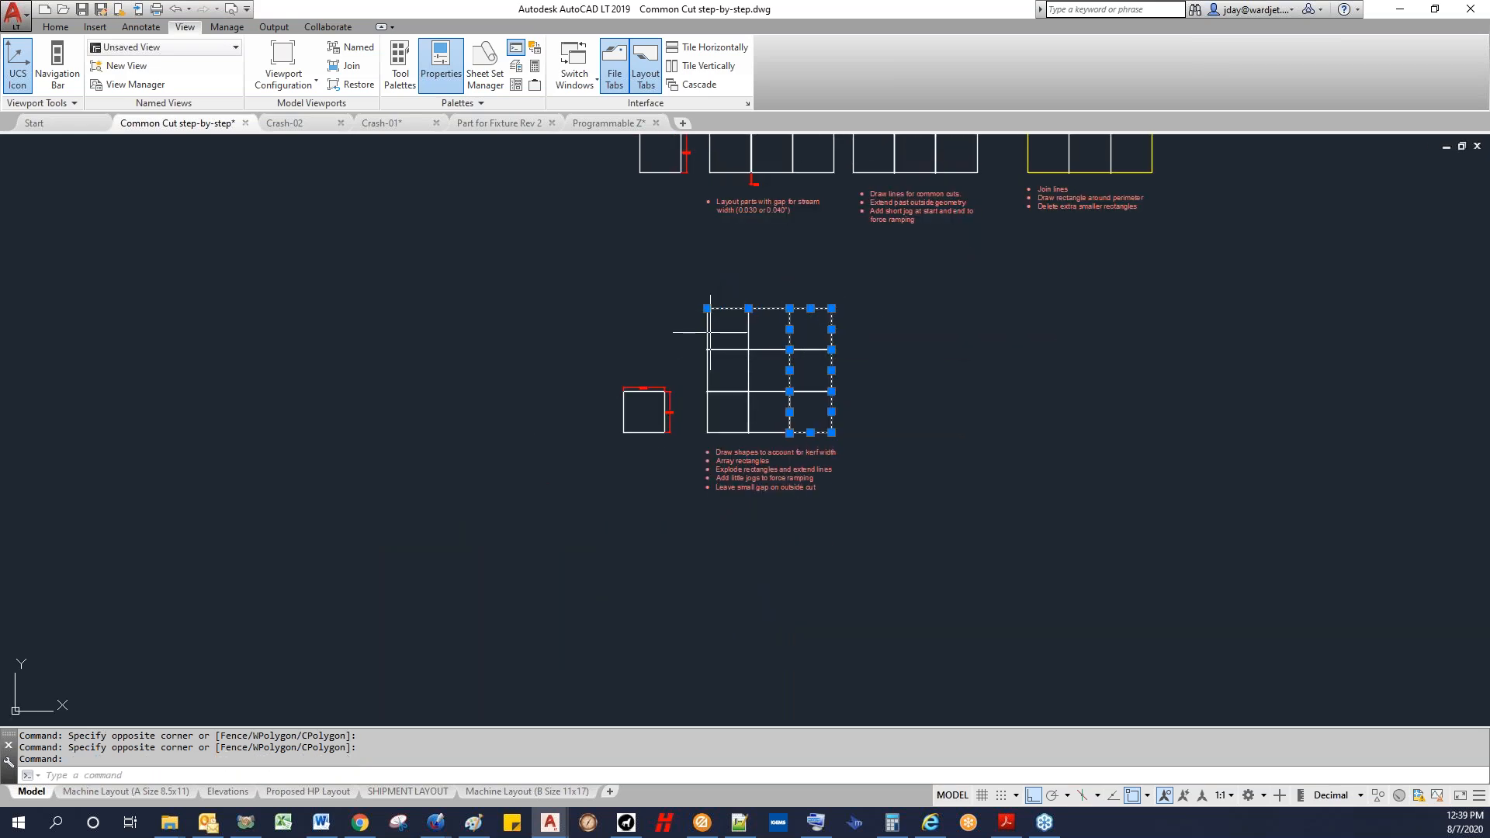
left_click(710, 332)
left_click(702, 327)
left_click(707, 376)
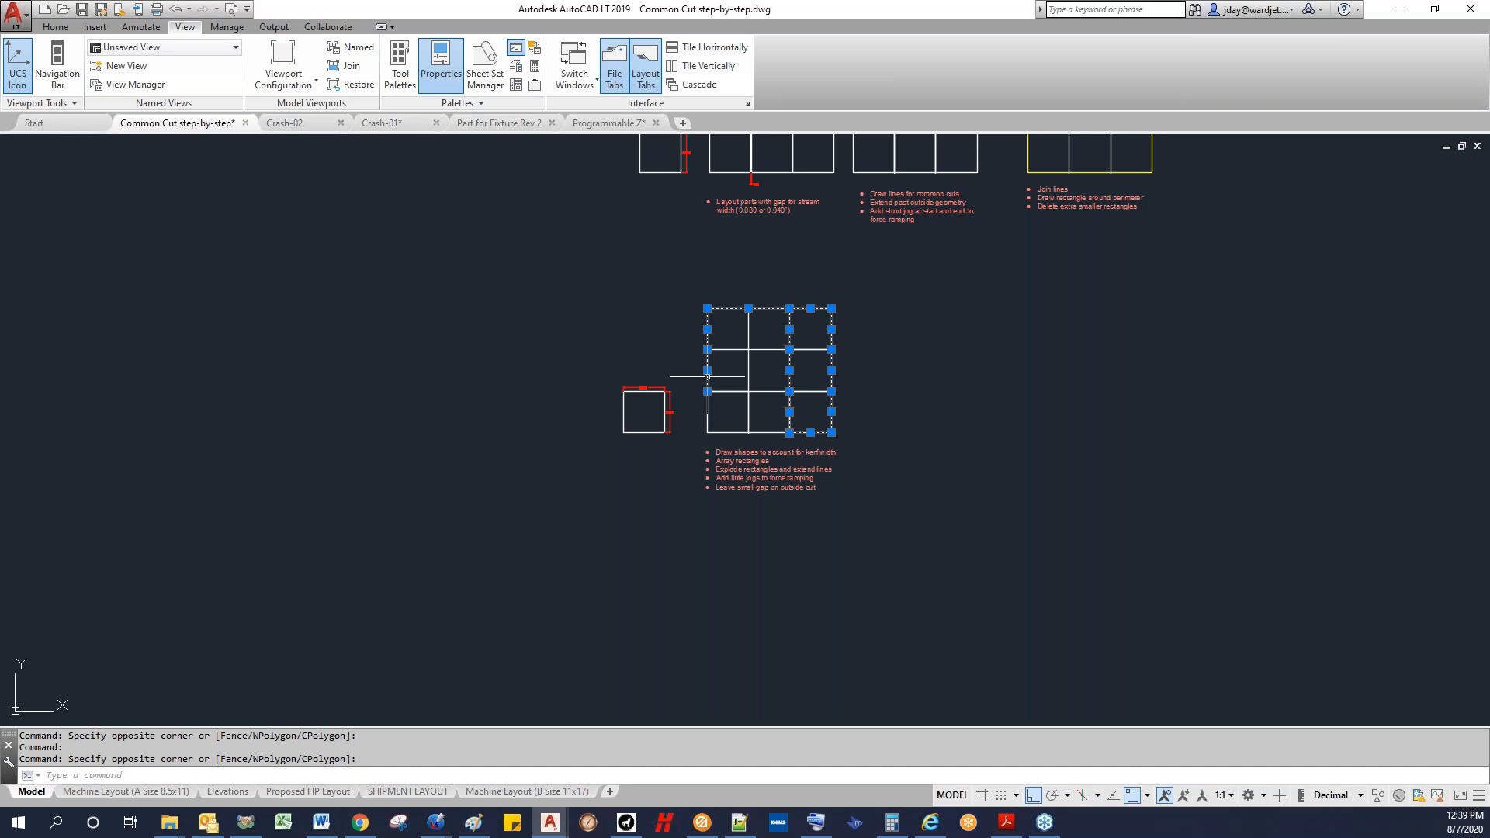
left_click(706, 412)
left_click(736, 417)
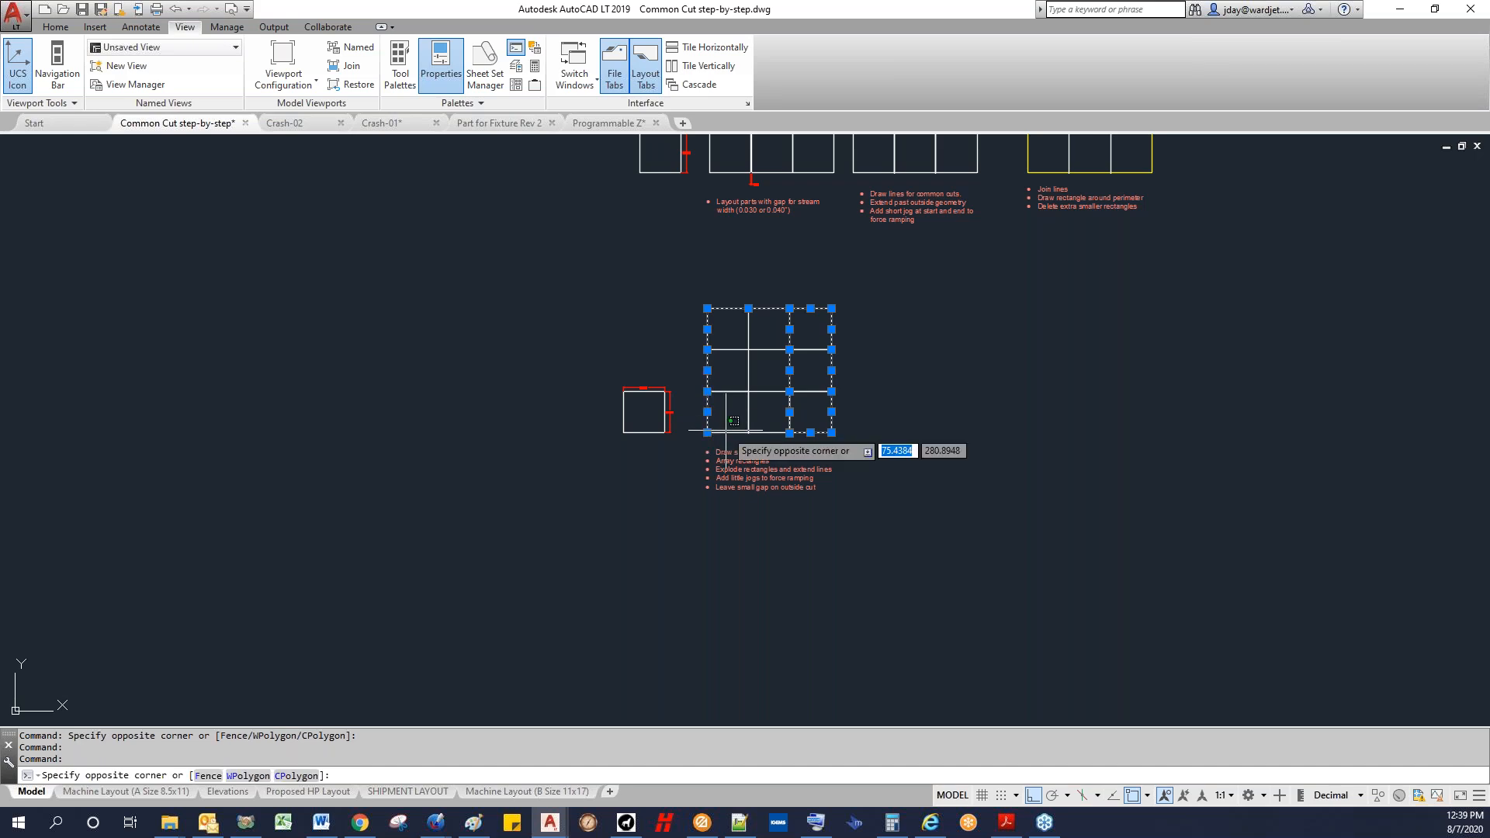
left_click(721, 439)
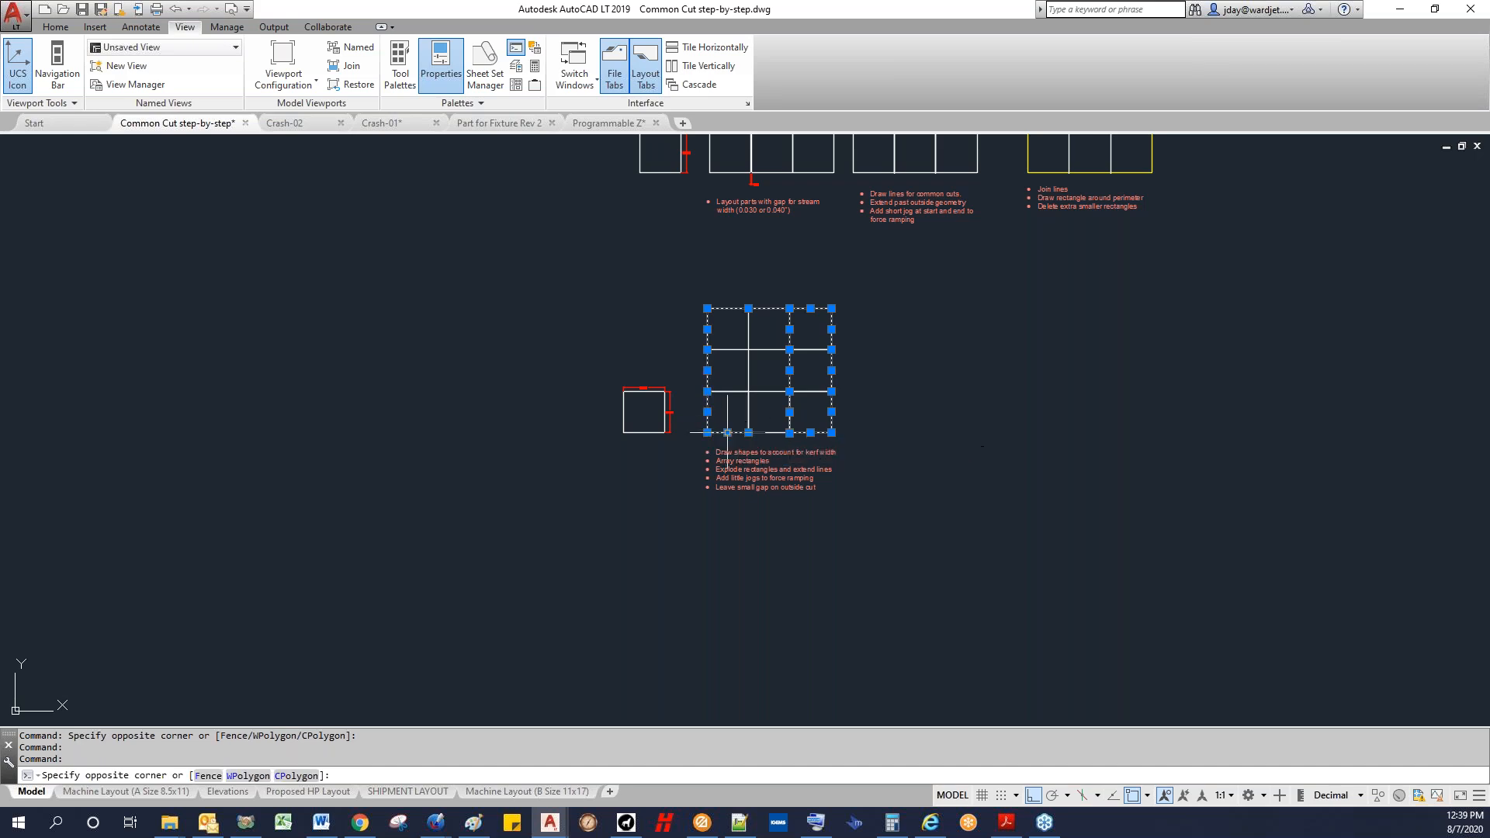
left_click(766, 426)
type("J")
key("Return")
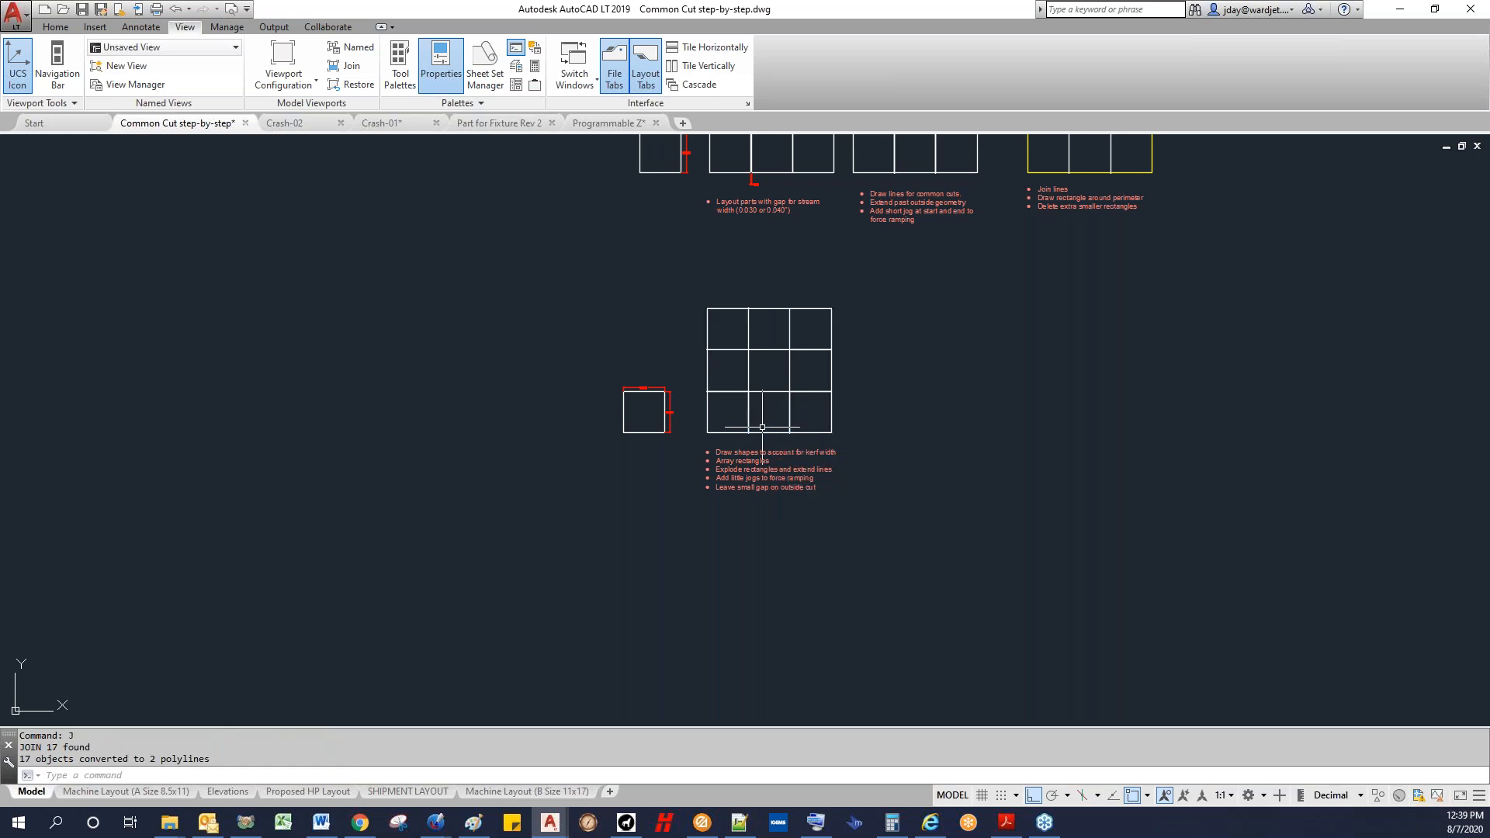
Step: Save the drawing, switch to WARDCAM, and import Common Cut step-by-step.dwg again
left_click(81, 9)
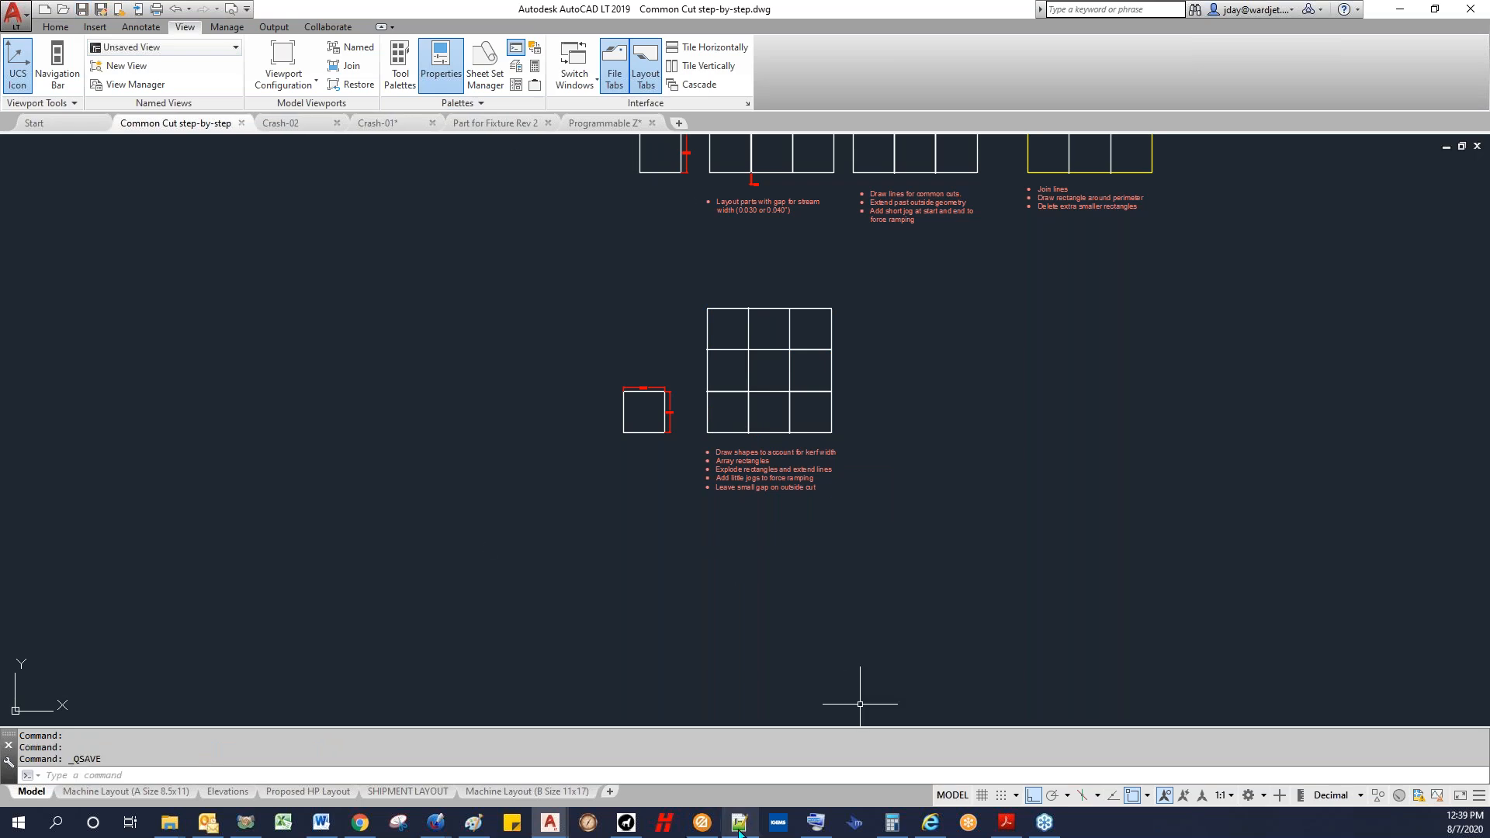
left_click(701, 822)
left_click(14, 28)
left_click(32, 53)
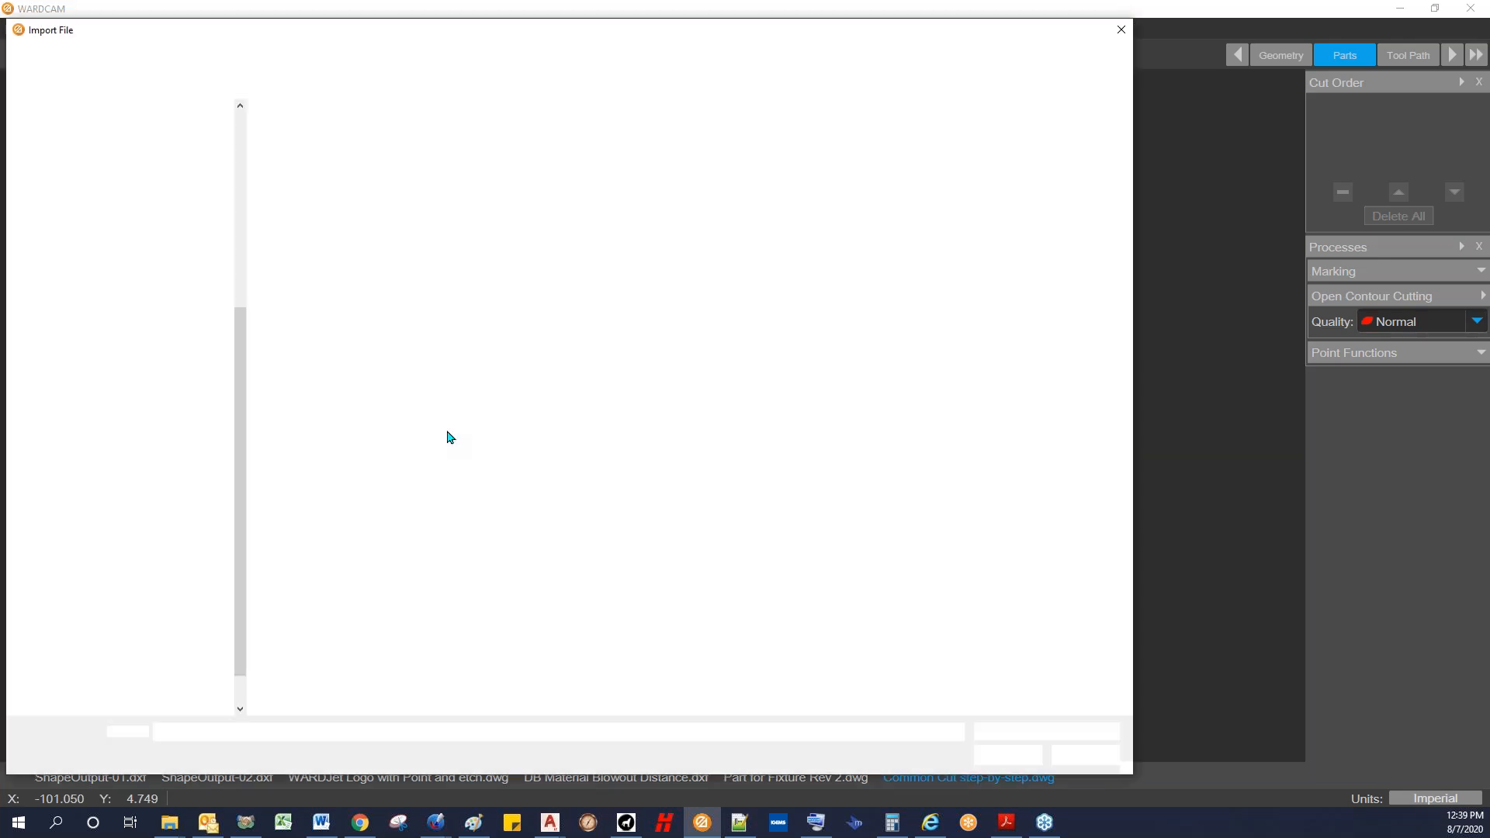
left_click(375, 146)
left_click(1002, 754)
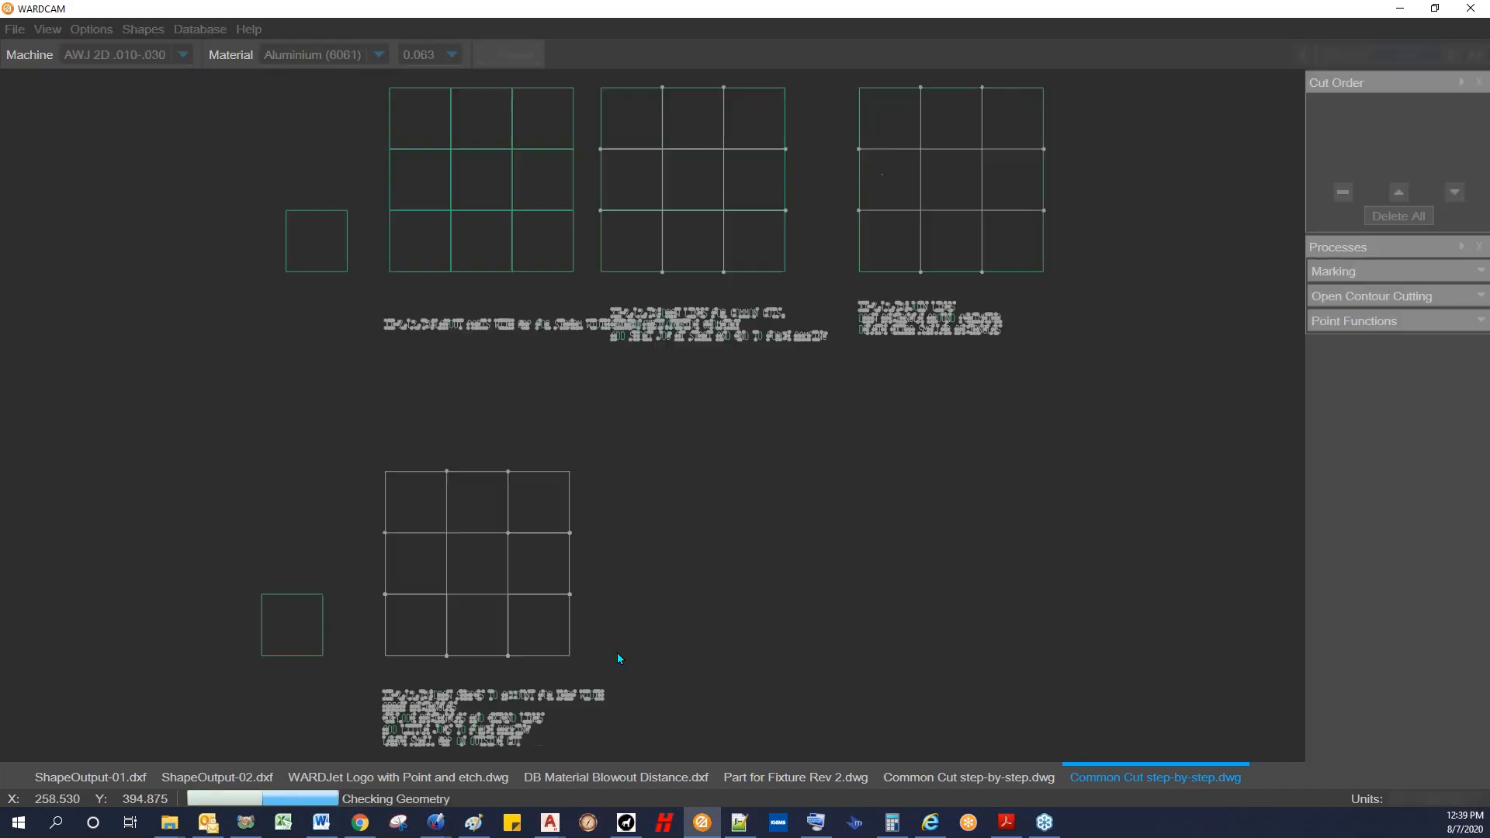
Step: Check how the lower grid's left inner vertical line traces from its bottom end with Normal-quality open contour cutting
scroll(505, 613, "up", 4)
scroll(543, 497, "down", 3)
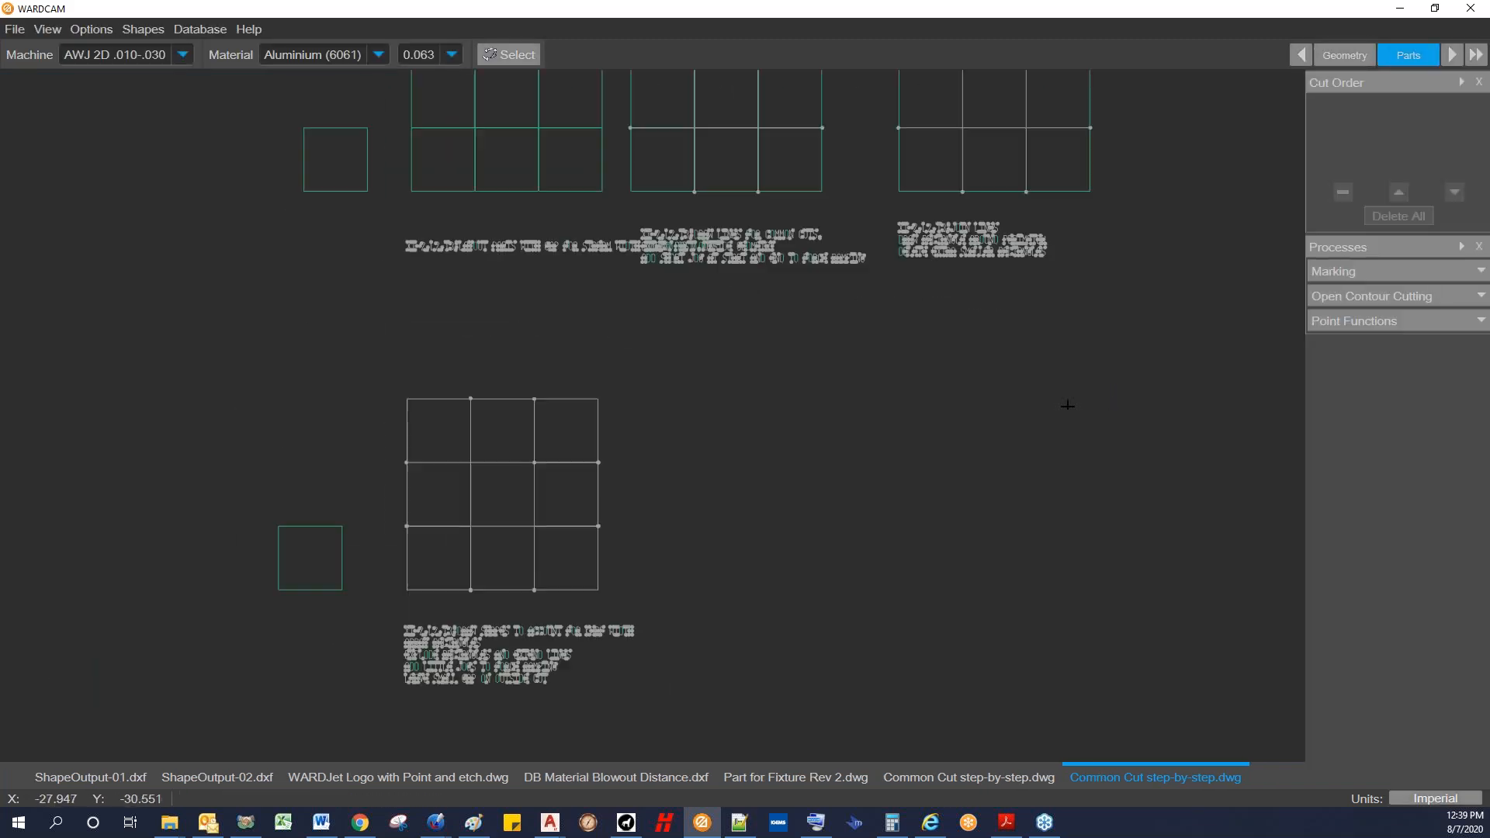
left_click(1479, 297)
left_click(1478, 297)
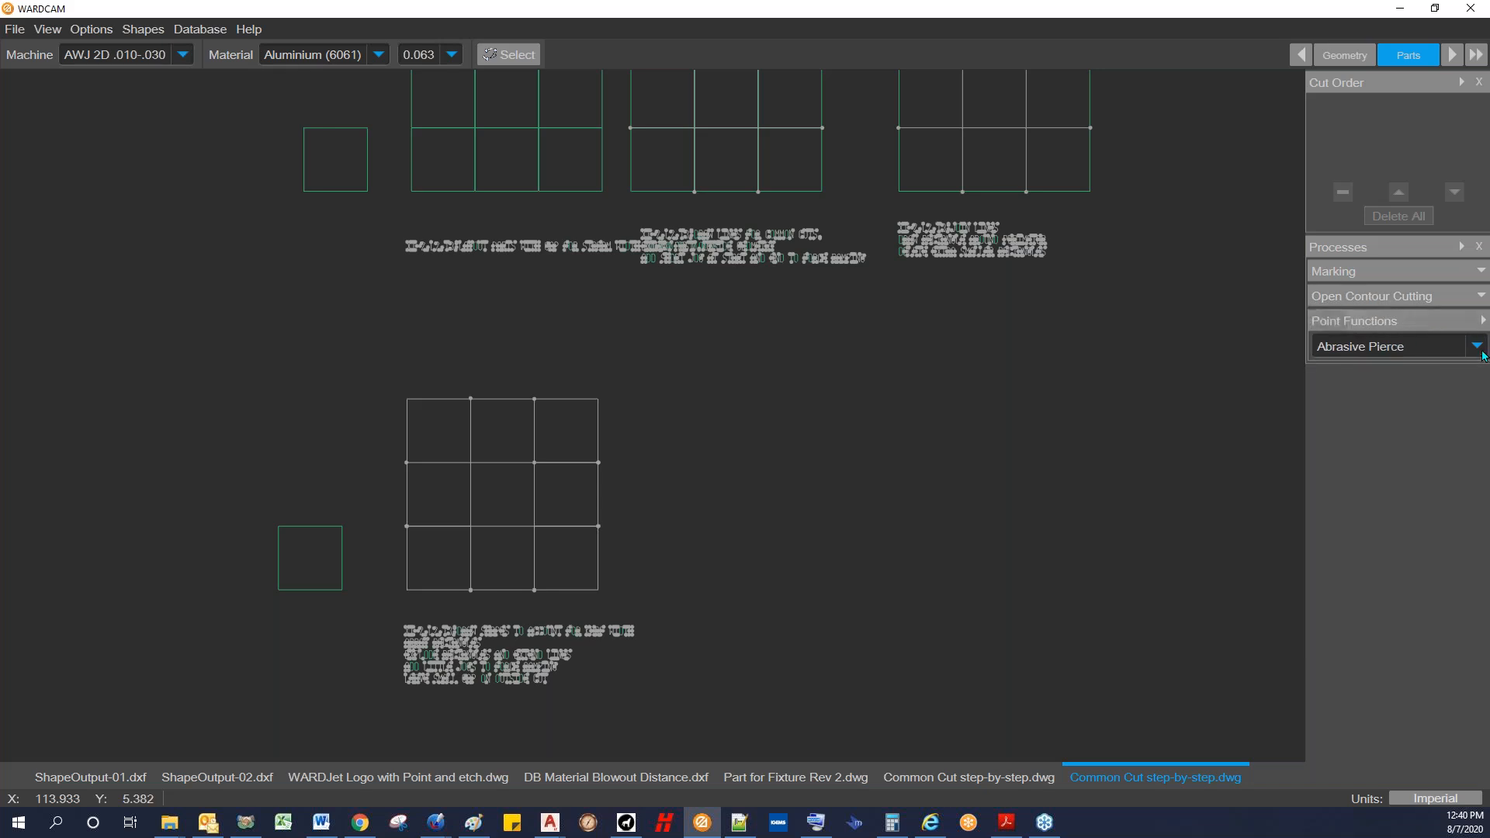
left_click(1474, 299)
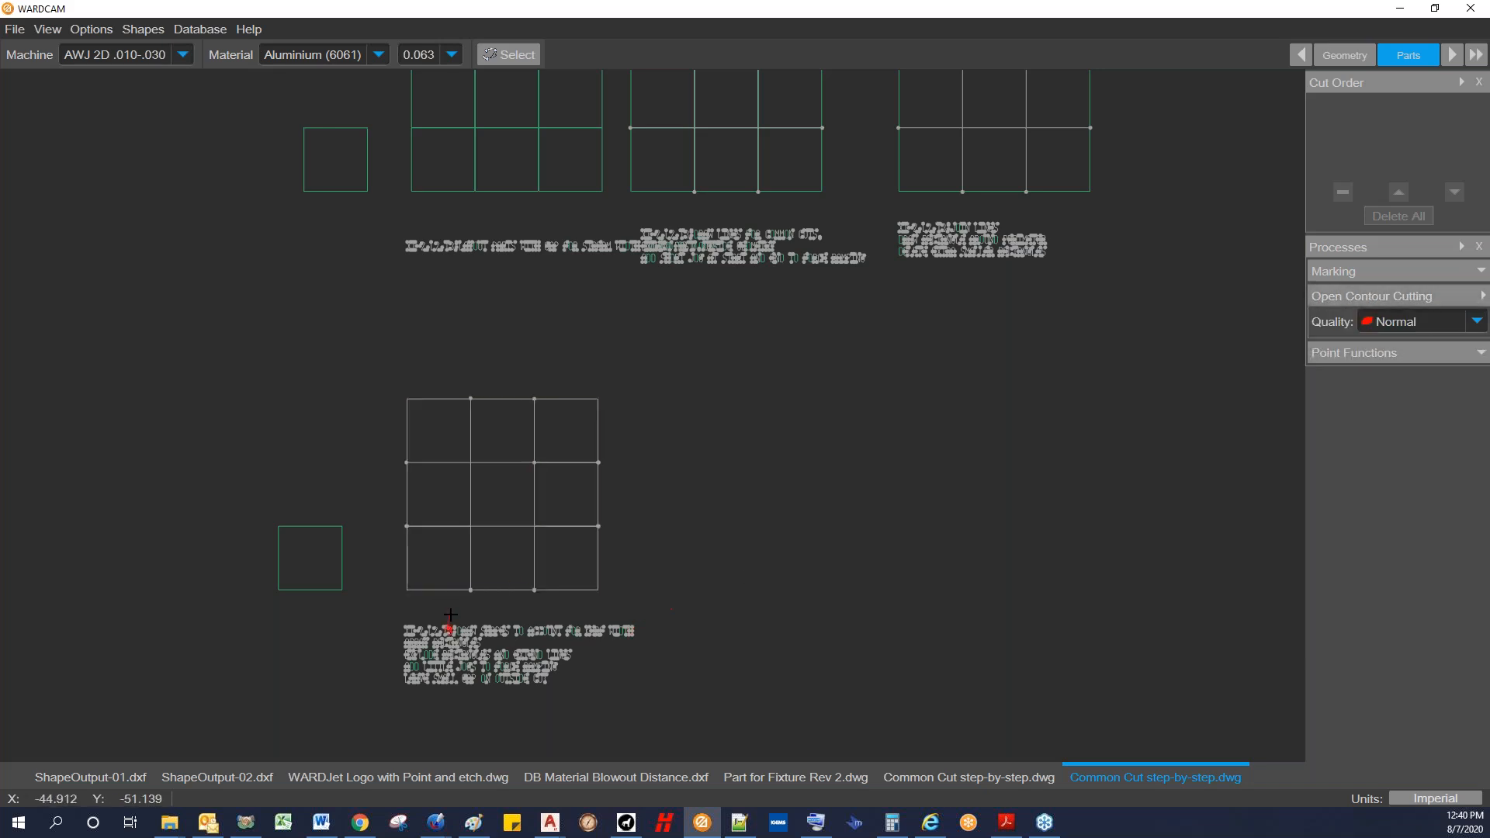
left_click(472, 600)
scroll(472, 458, "up", 5)
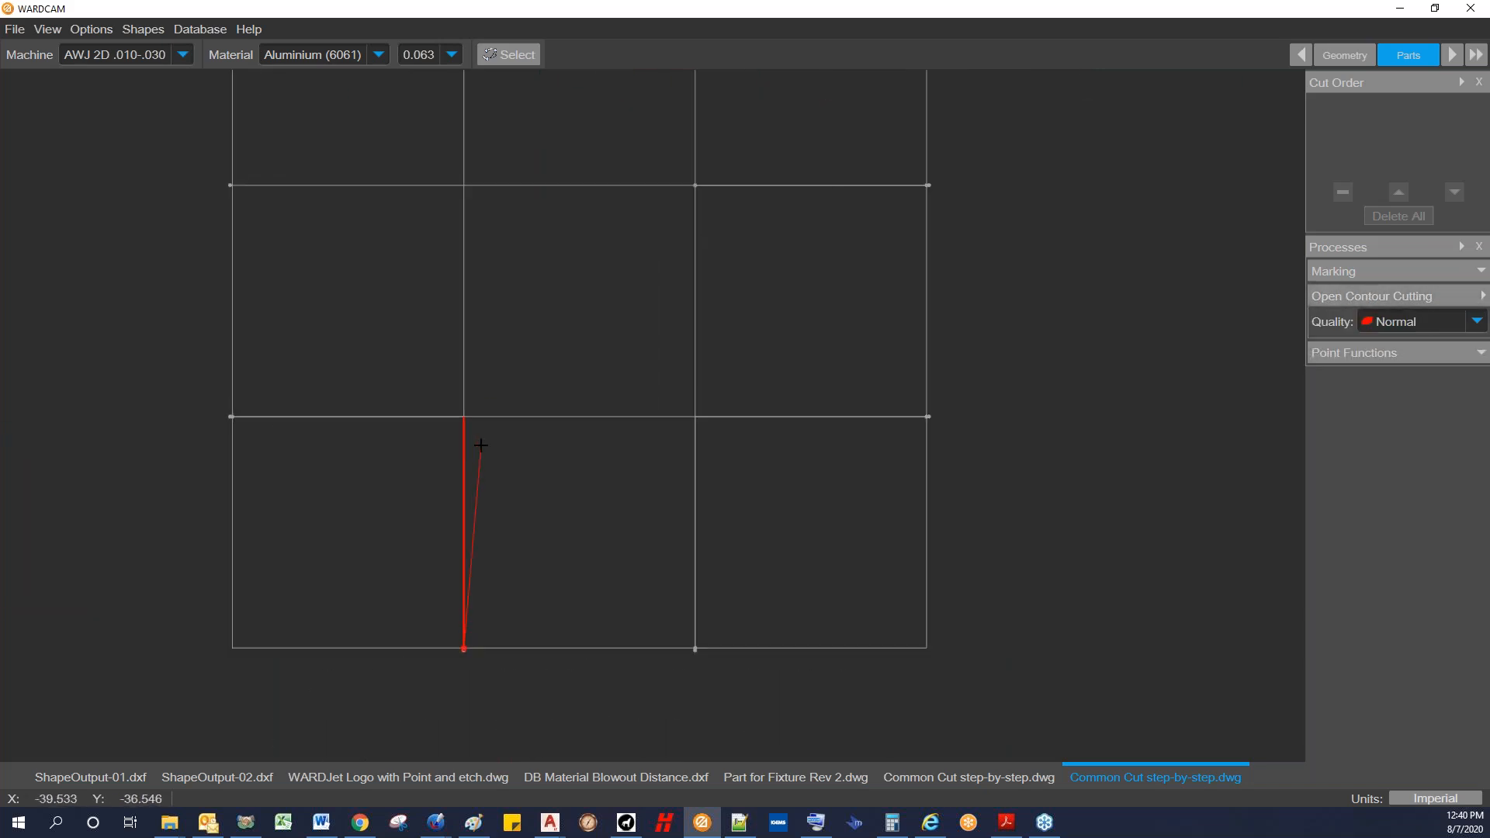
scroll(471, 345, "down", 6)
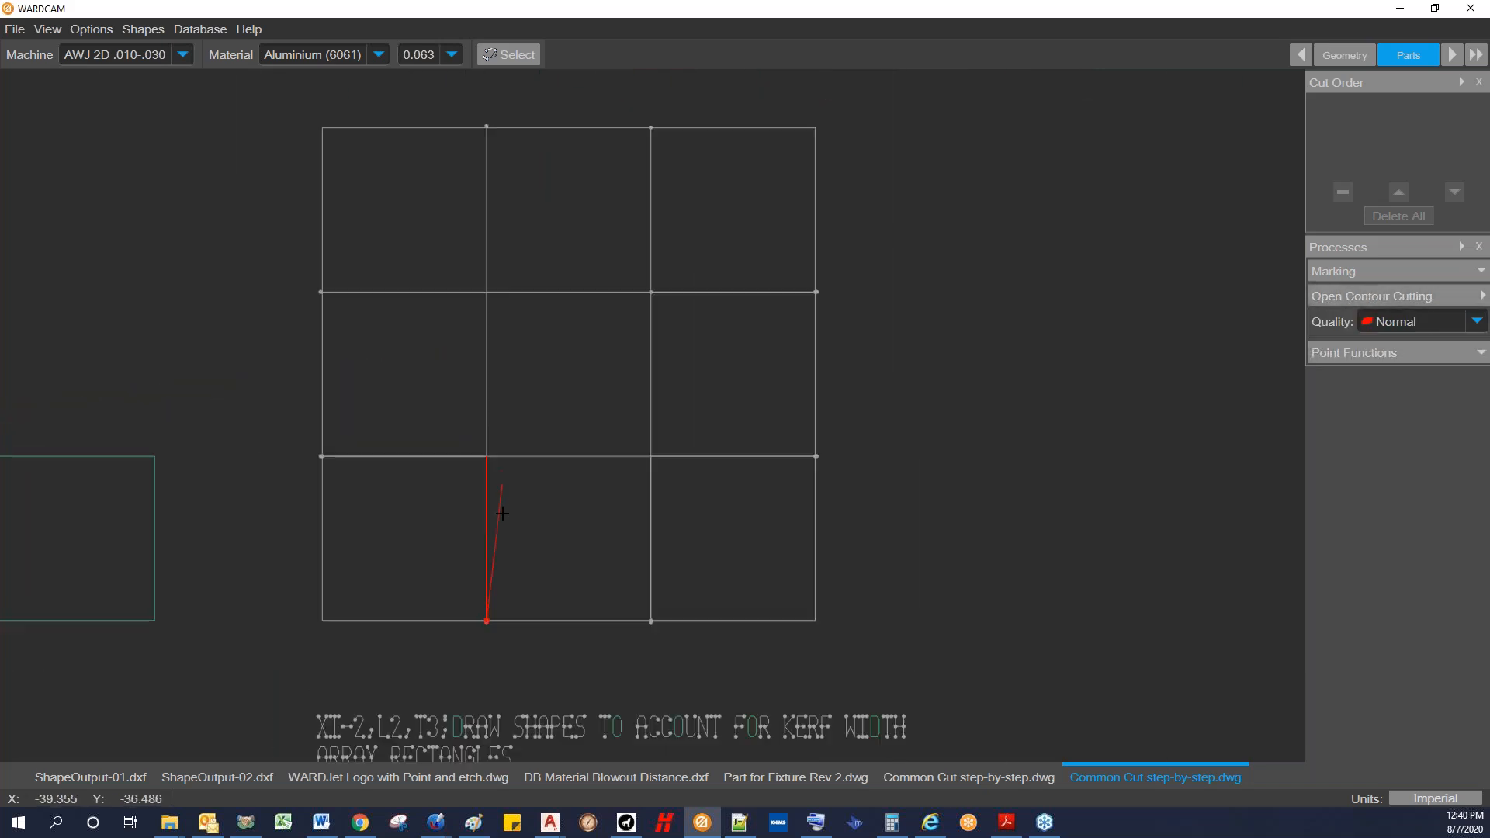
Step: Import Common Cut Example.dwg from the Advanced Topics folder
left_click(13, 31)
left_click(37, 53)
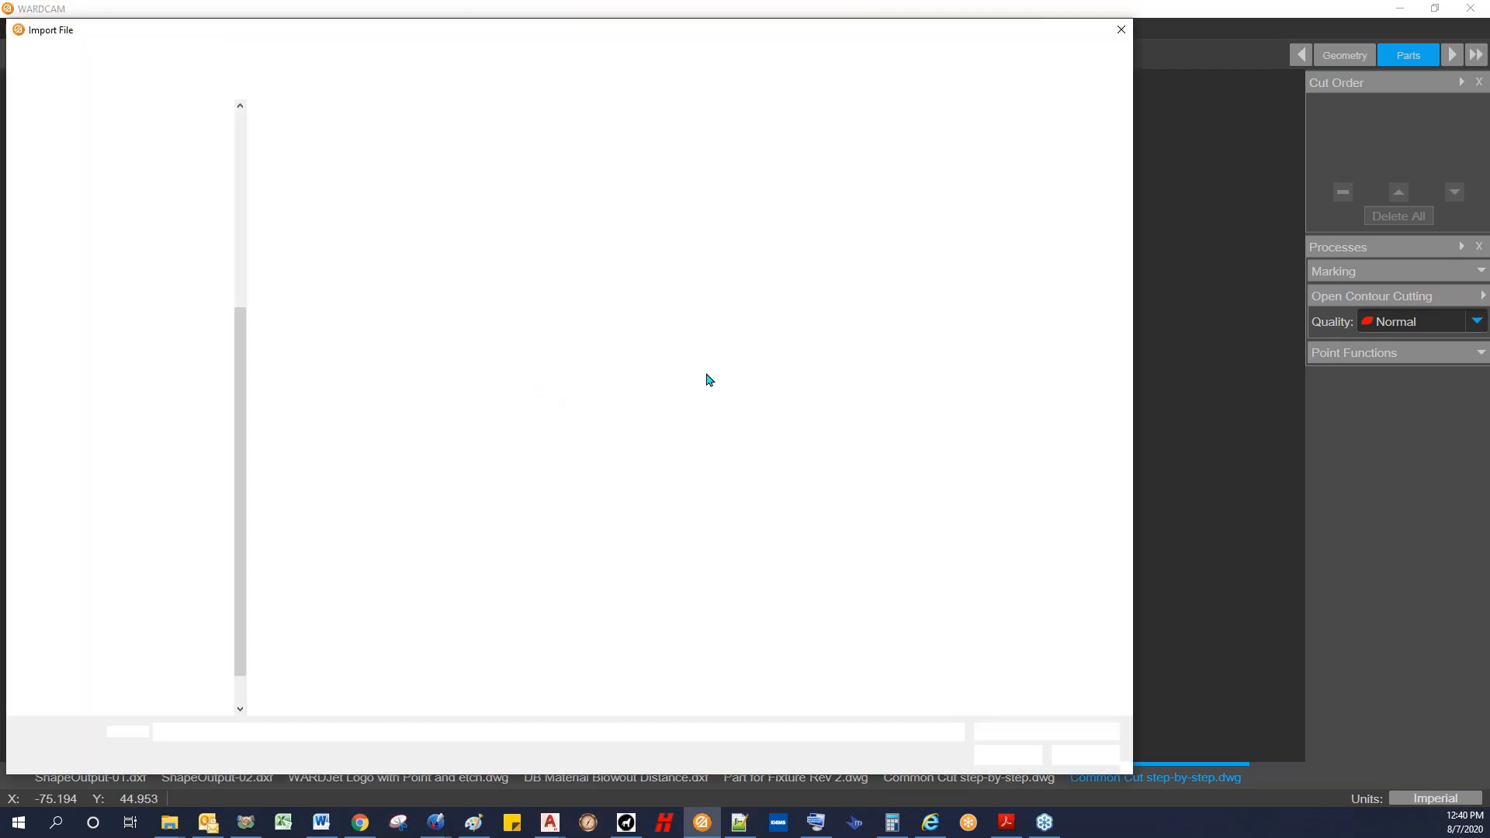
left_click(361, 131)
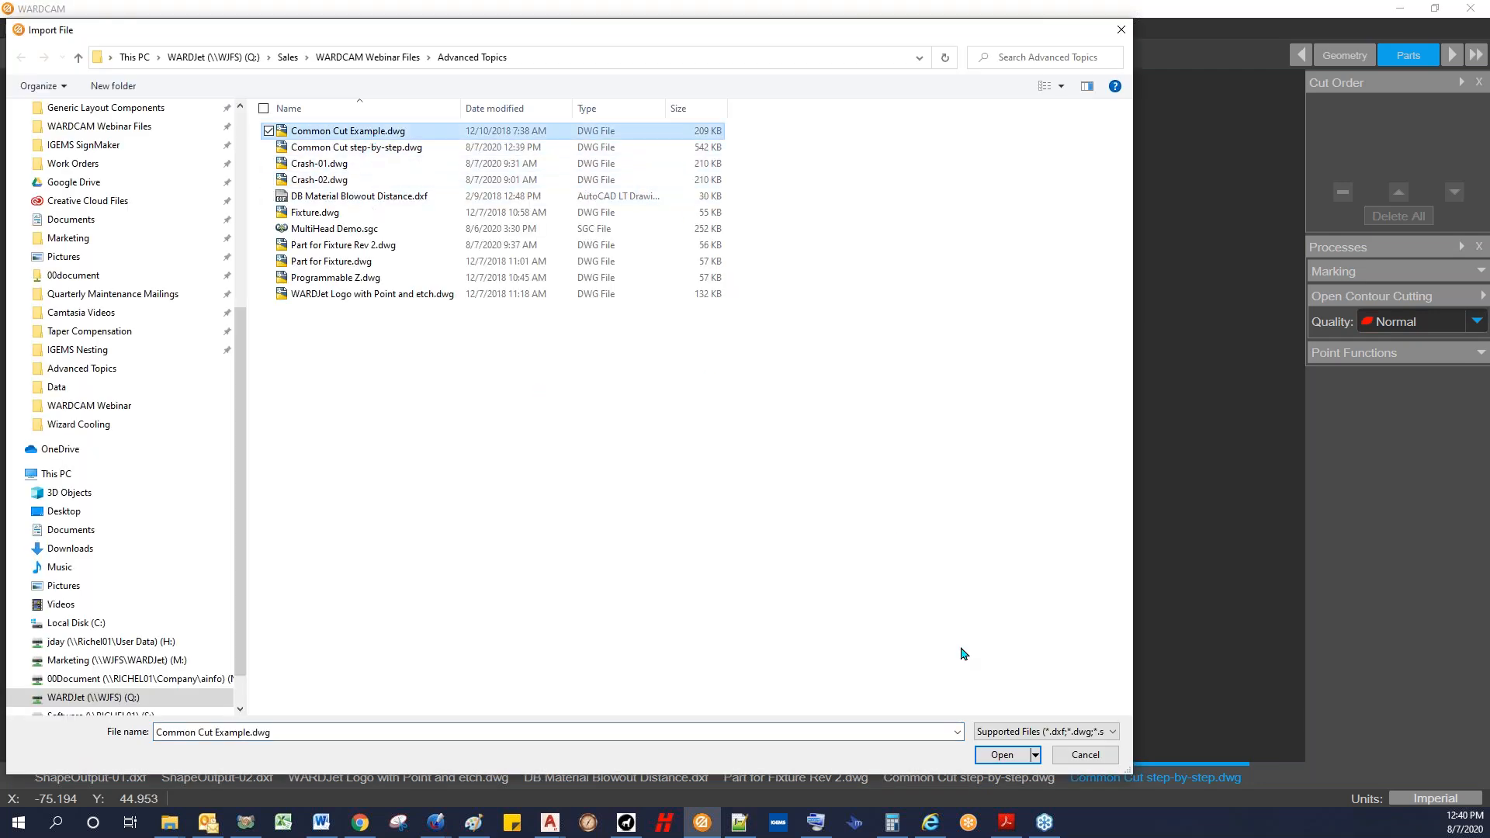
left_click(986, 756)
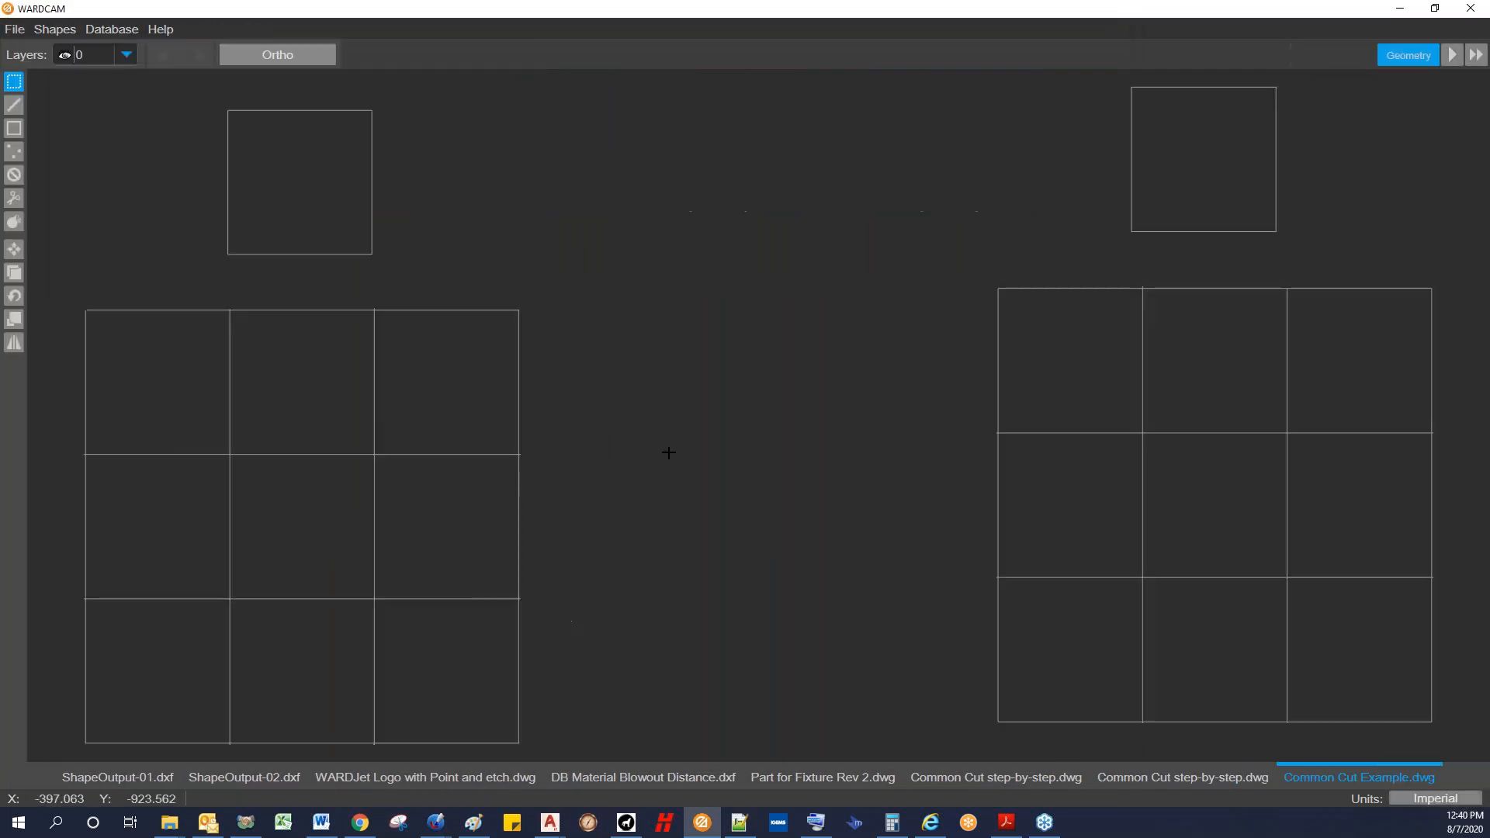
Step: Move the drawing to the Parts stage and assign Normal-quality open contour cutting to the right grid's left inner vertical line from its bottom end
scroll(823, 459, "up", 10)
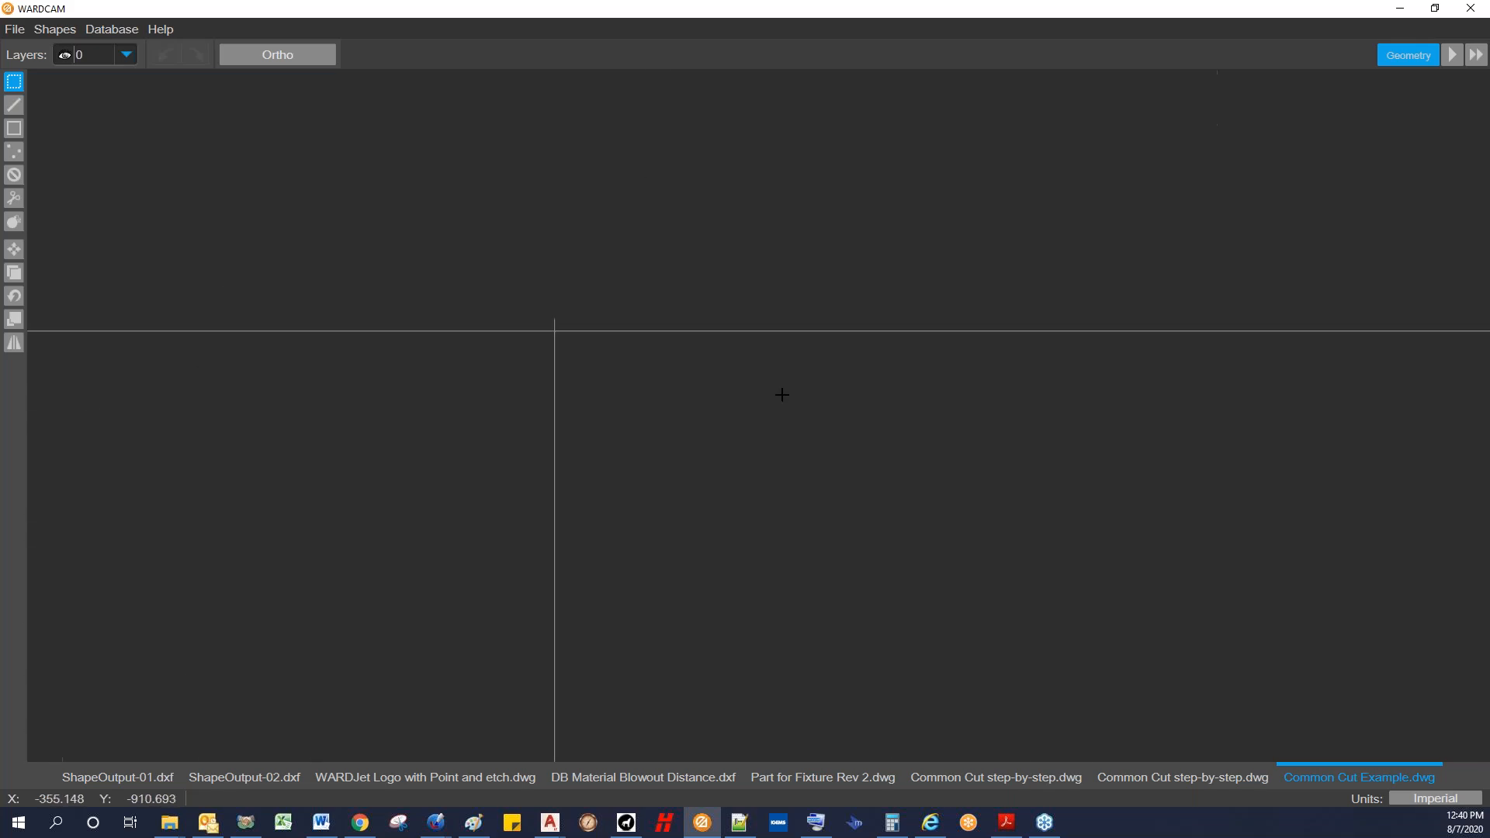
scroll(733, 512, "down", 8)
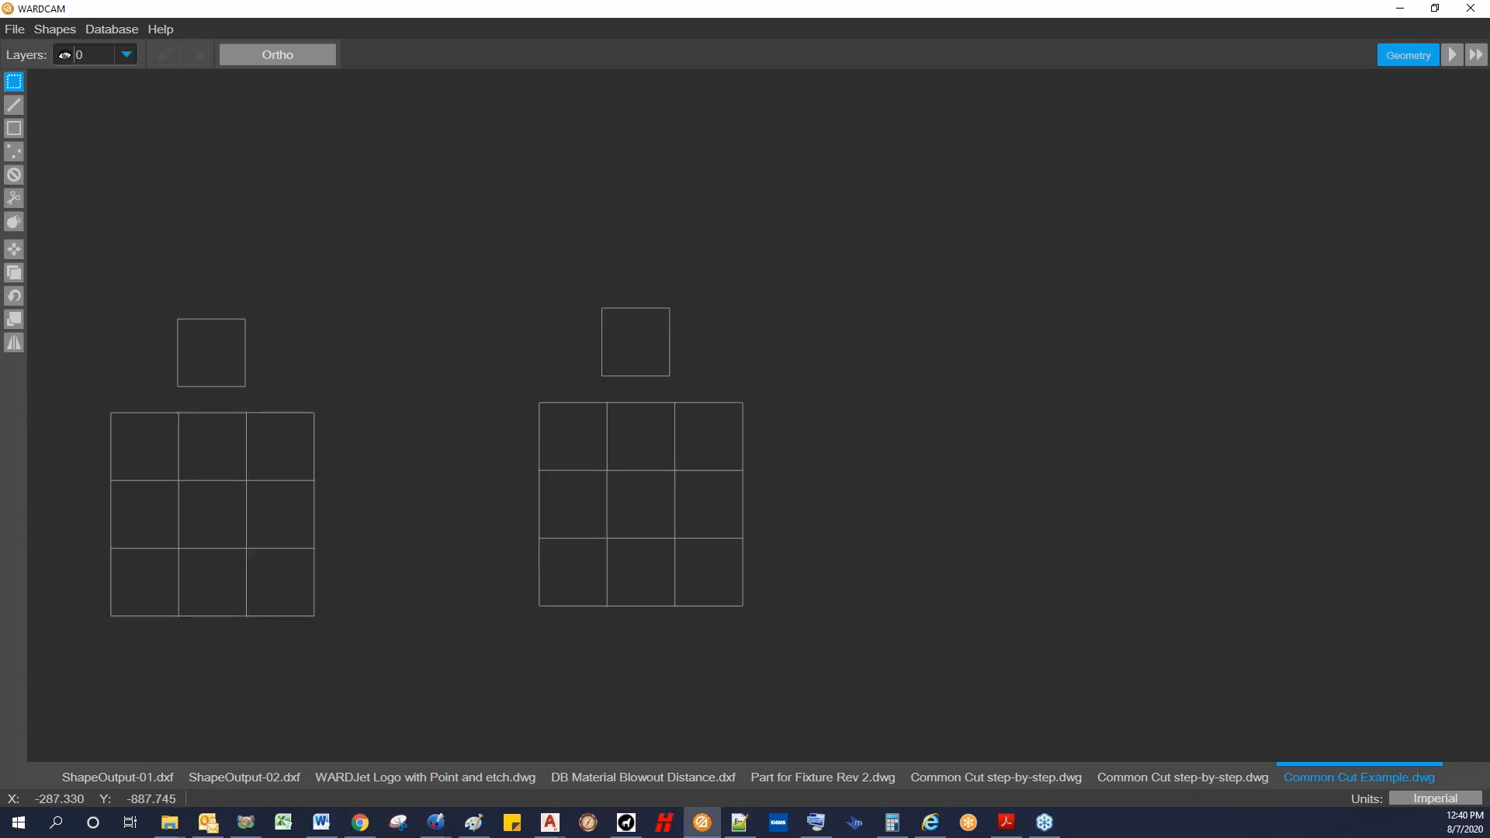
left_click(1451, 55)
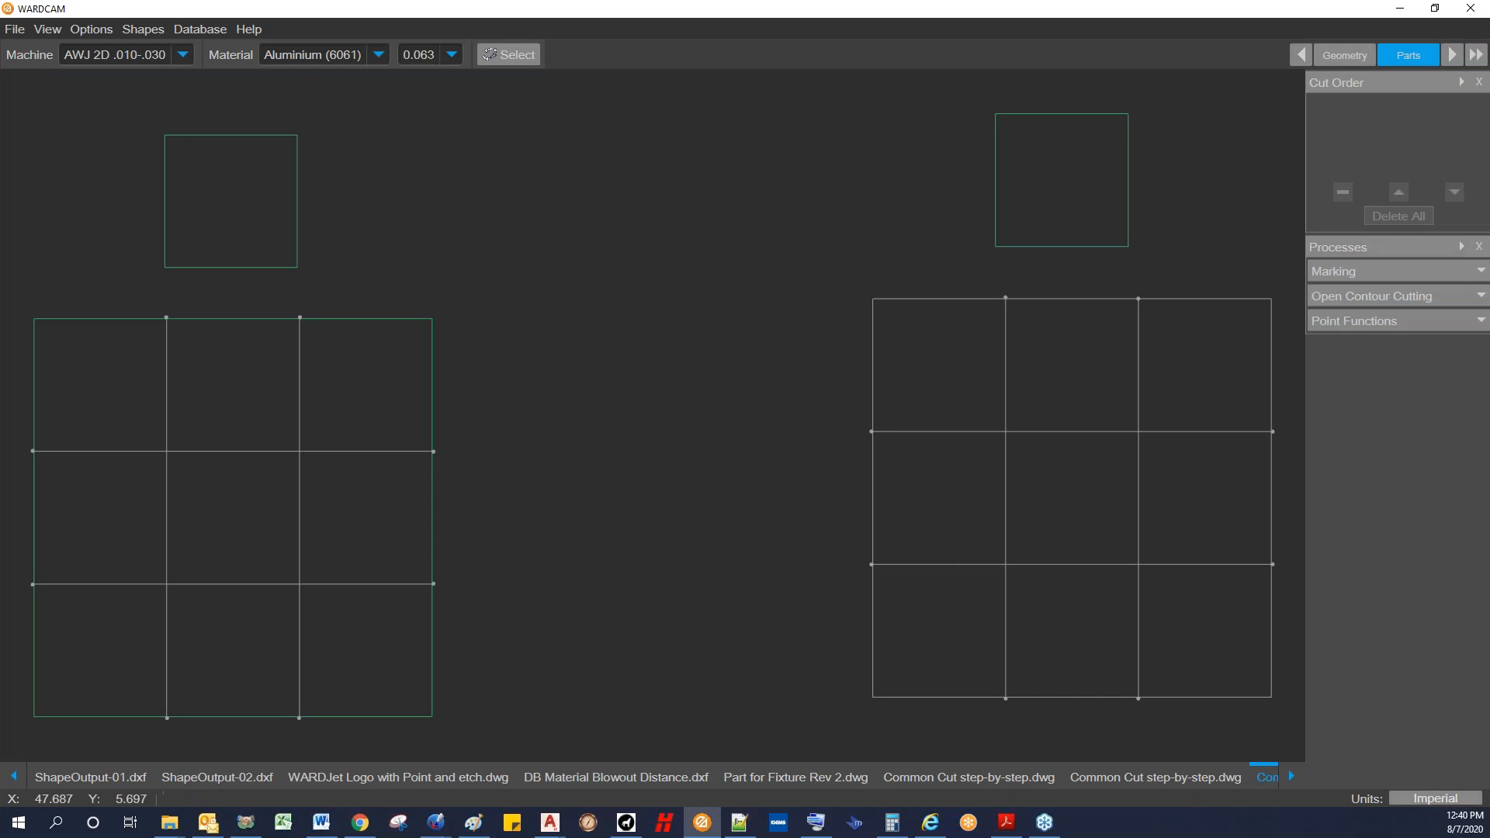
left_click(1370, 296)
middle_click_drag(1104, 365, 839, 273)
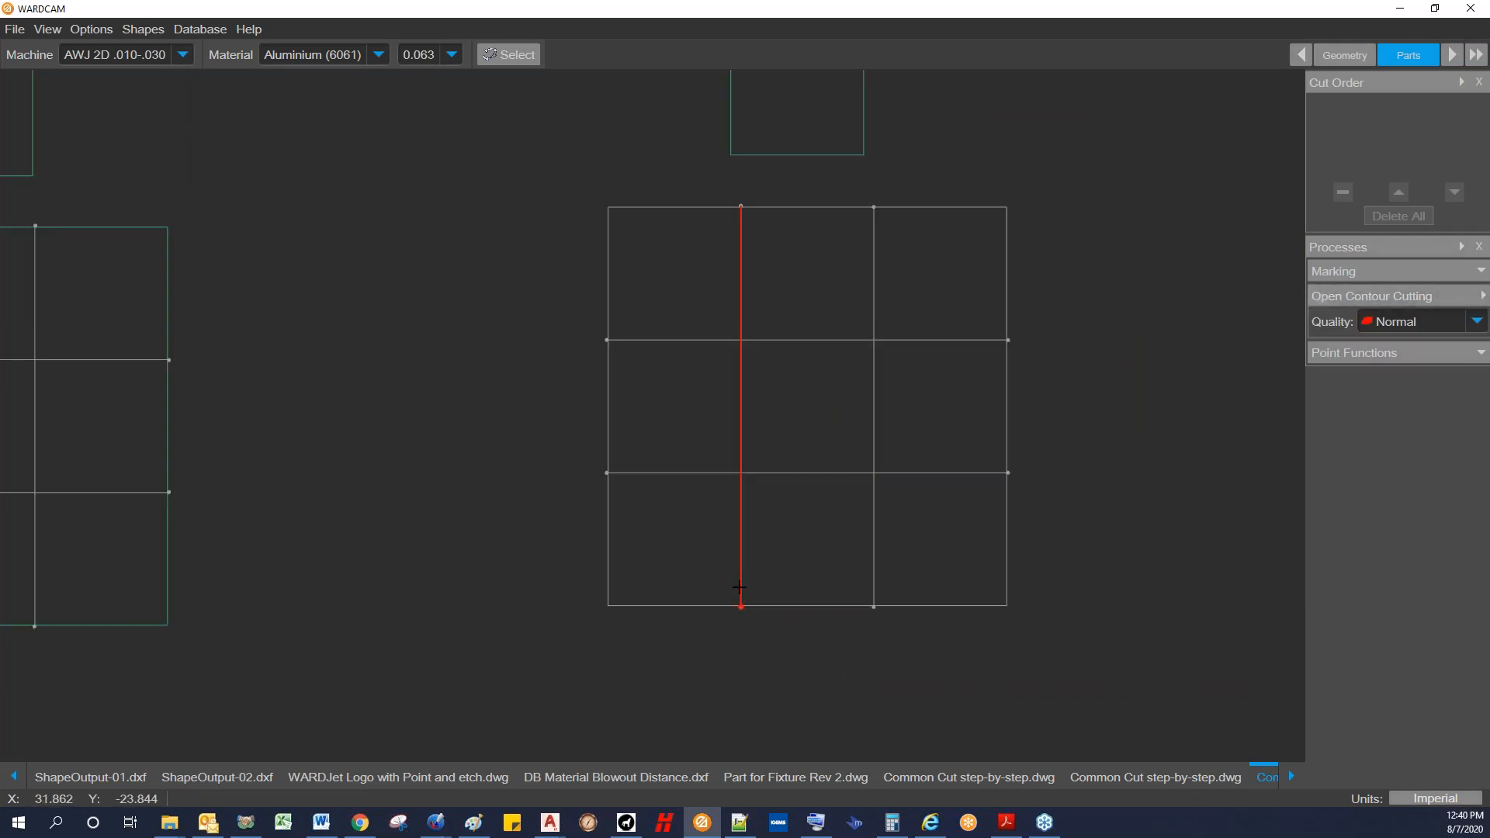
left_click(733, 586)
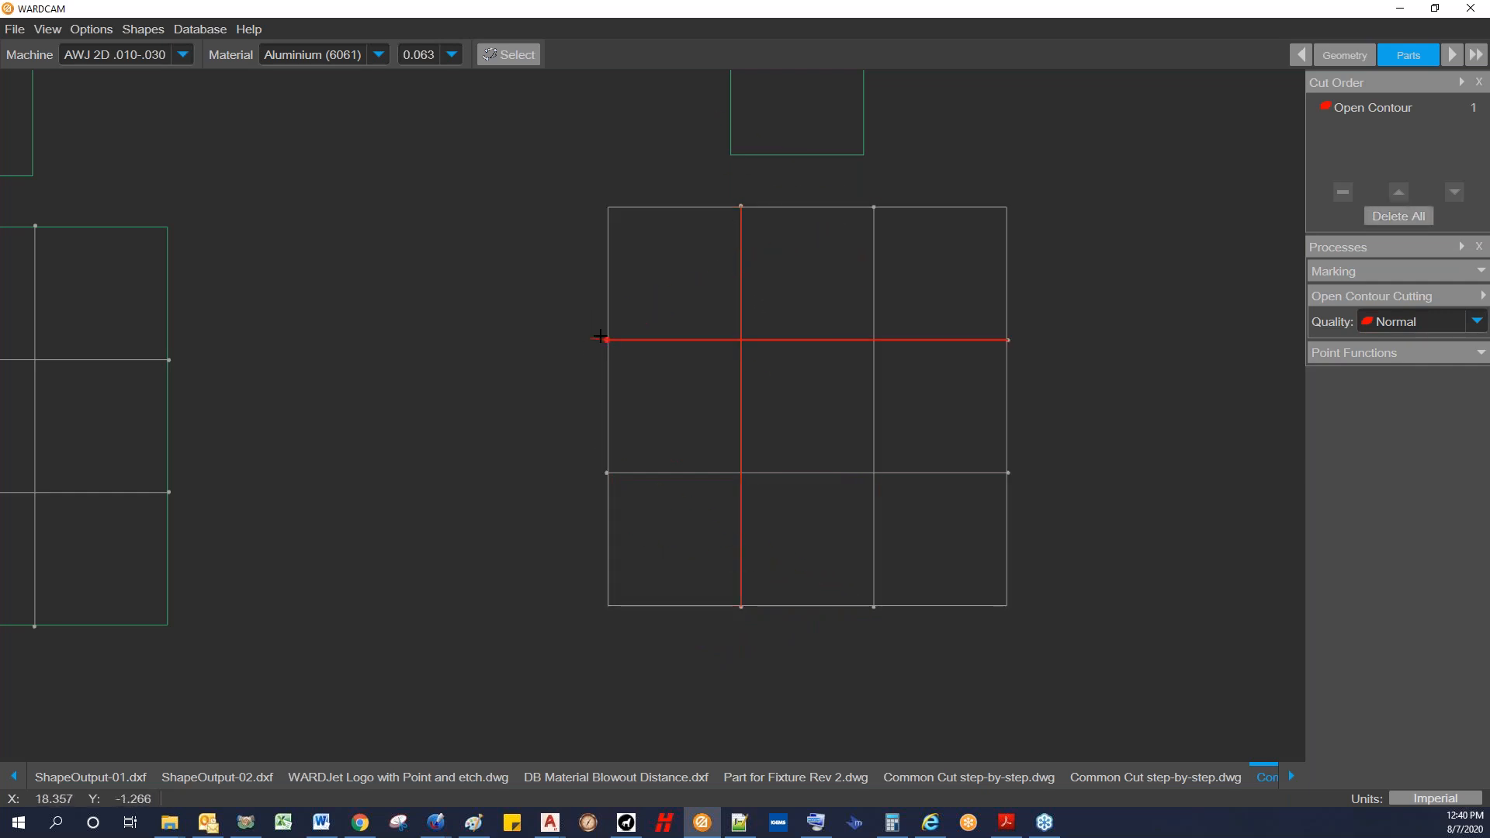
Step: Add Normal open contour cuts to the upper horizontal from its left end, the lower horizontal from its right end, and the remaining vertical-and-perimeter contour
scroll(603, 340, "up", 5)
left_click(604, 339)
scroll(603, 341, "down", 5)
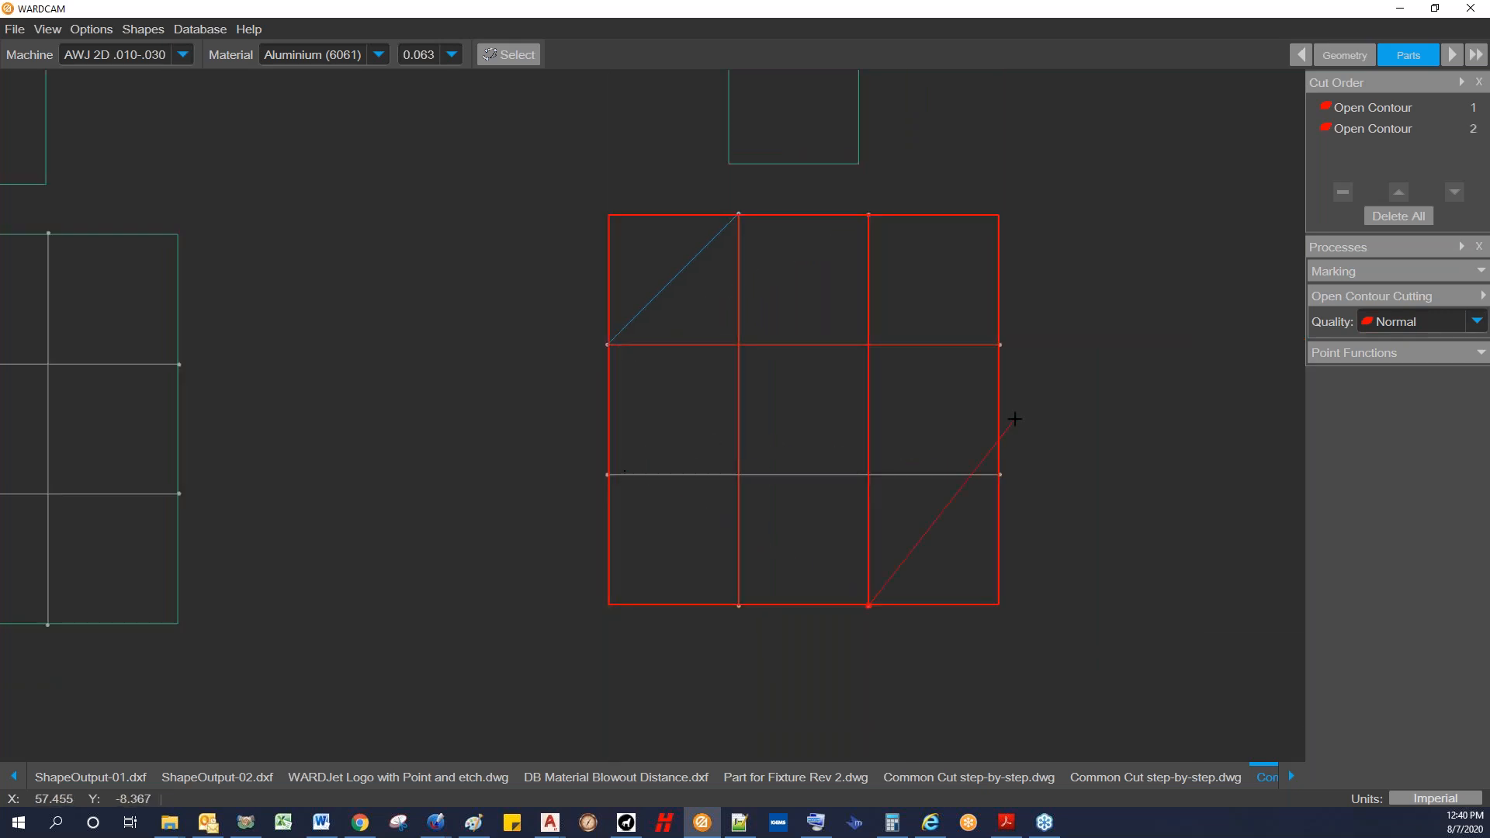
scroll(1000, 474, "up", 5)
left_click(984, 482)
scroll(983, 482, "down", 5)
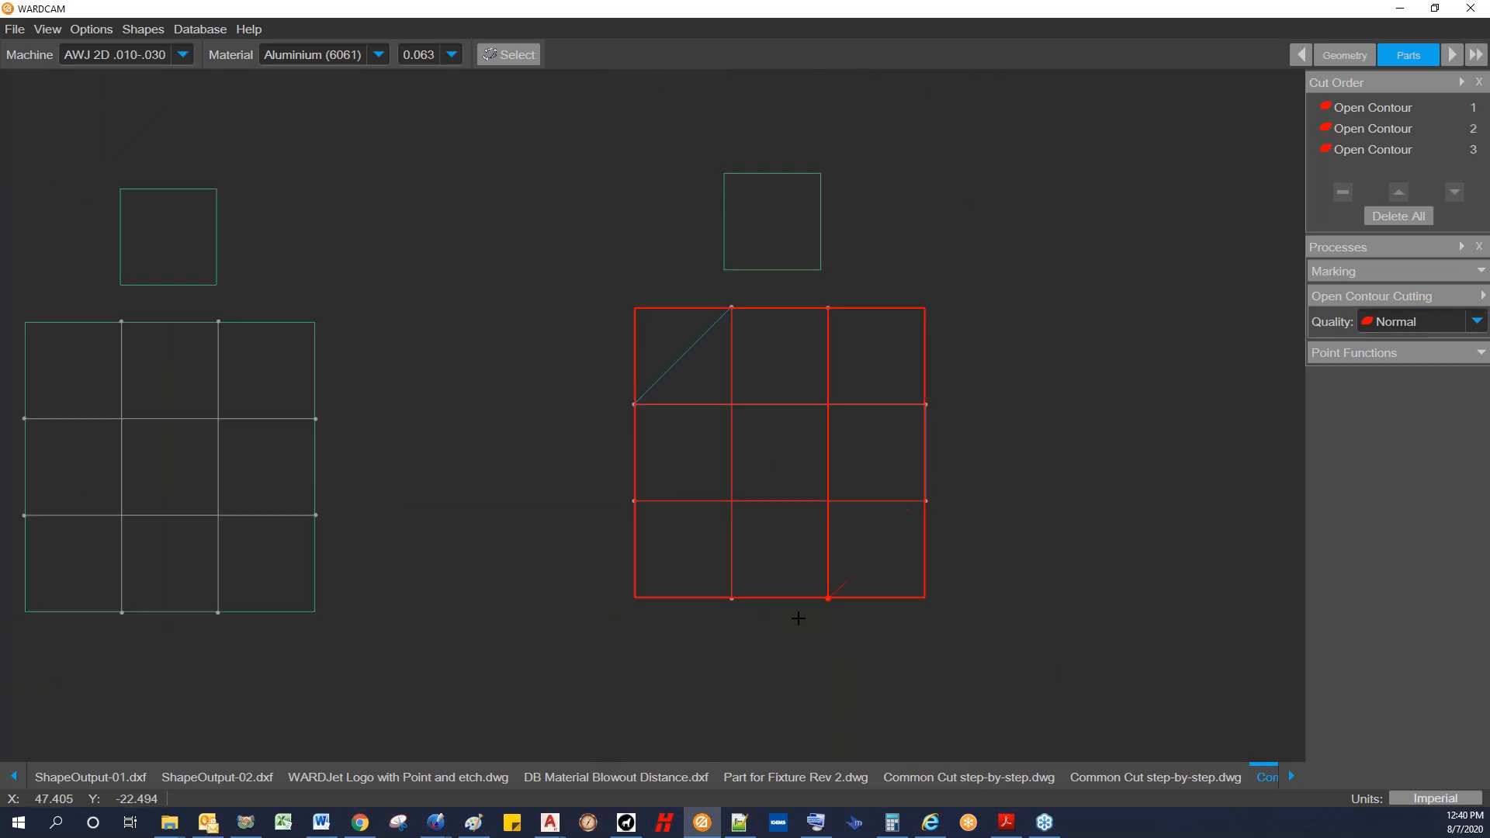
left_click(821, 612)
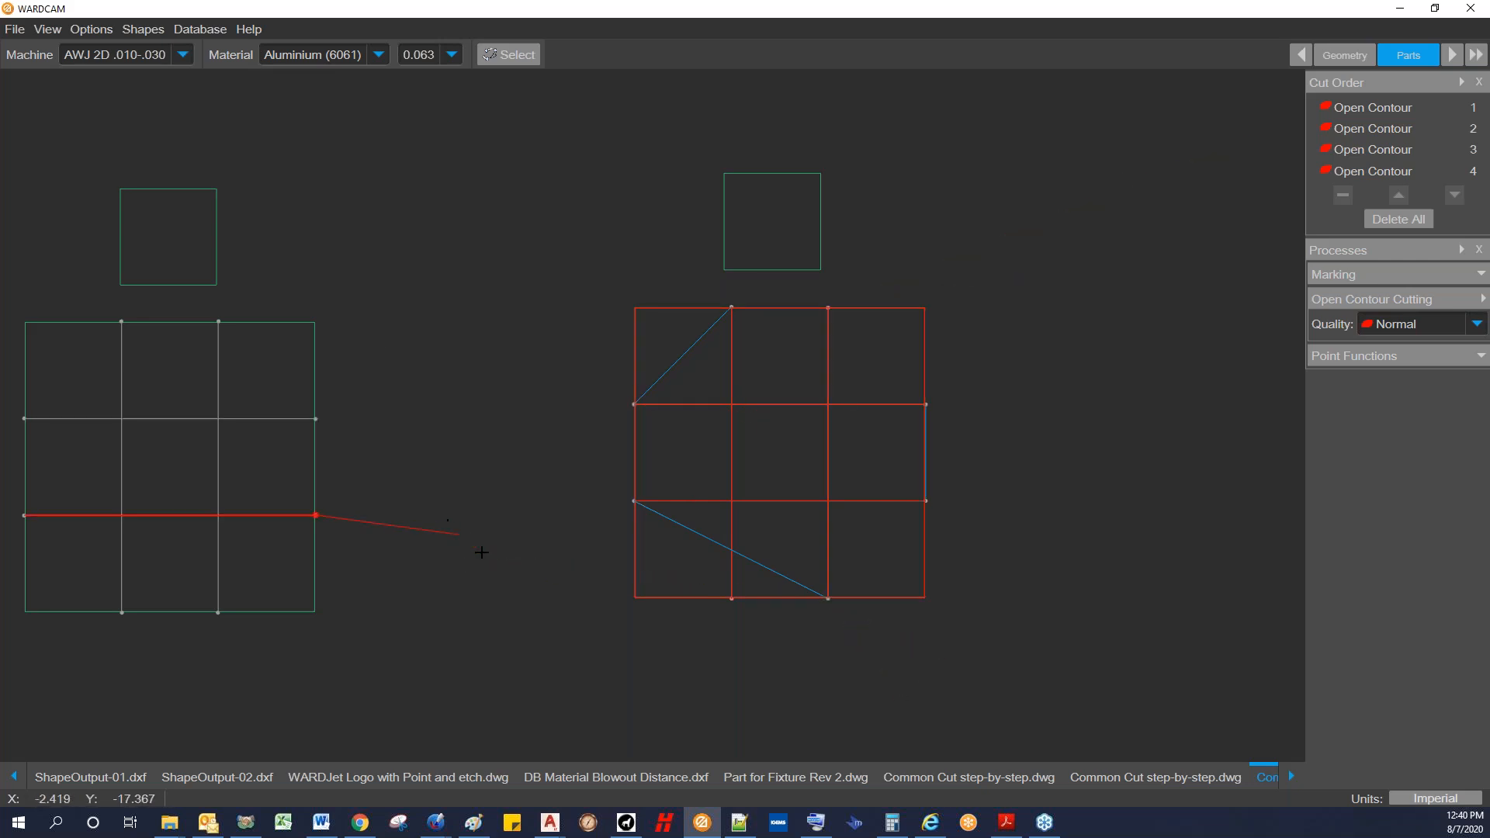
left_click(14, 28)
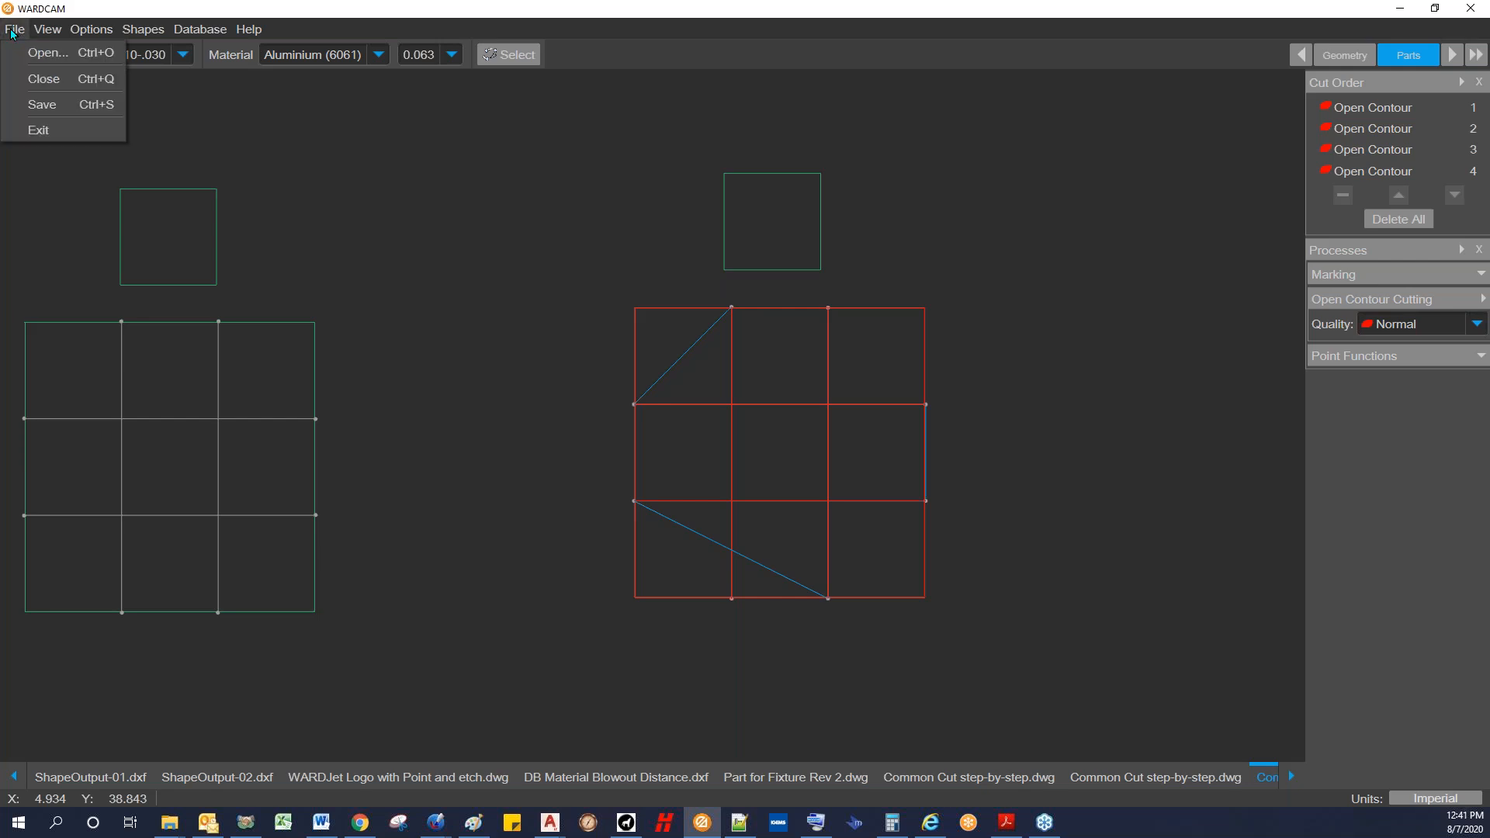
left_click(47, 28)
left_click(14, 29)
Step: Switch to the Ikuhlu controller, enlarge the axis position display and open the Move Panel beside it
left_click(437, 825)
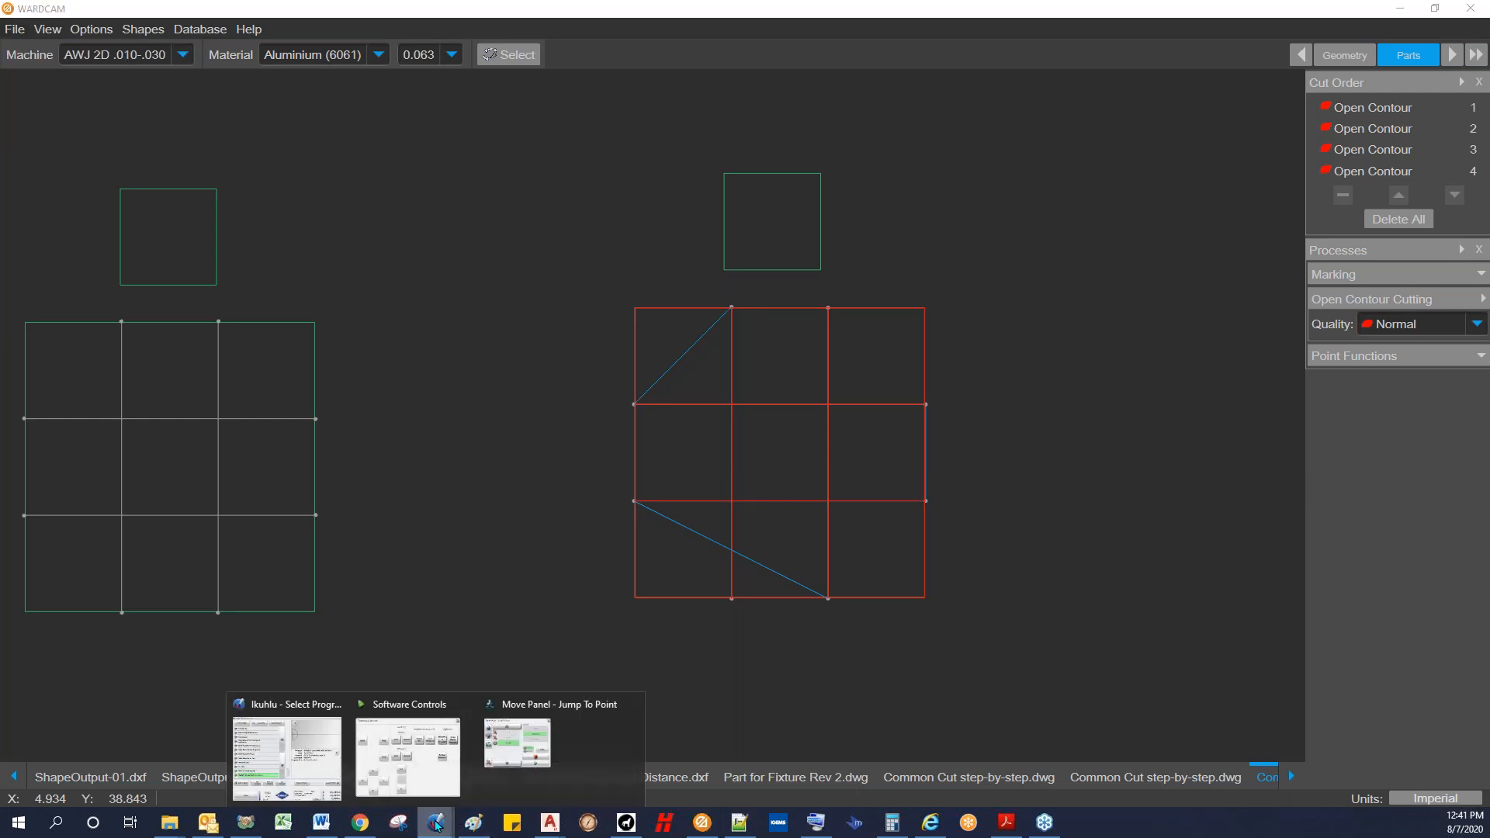
left_click(410, 741)
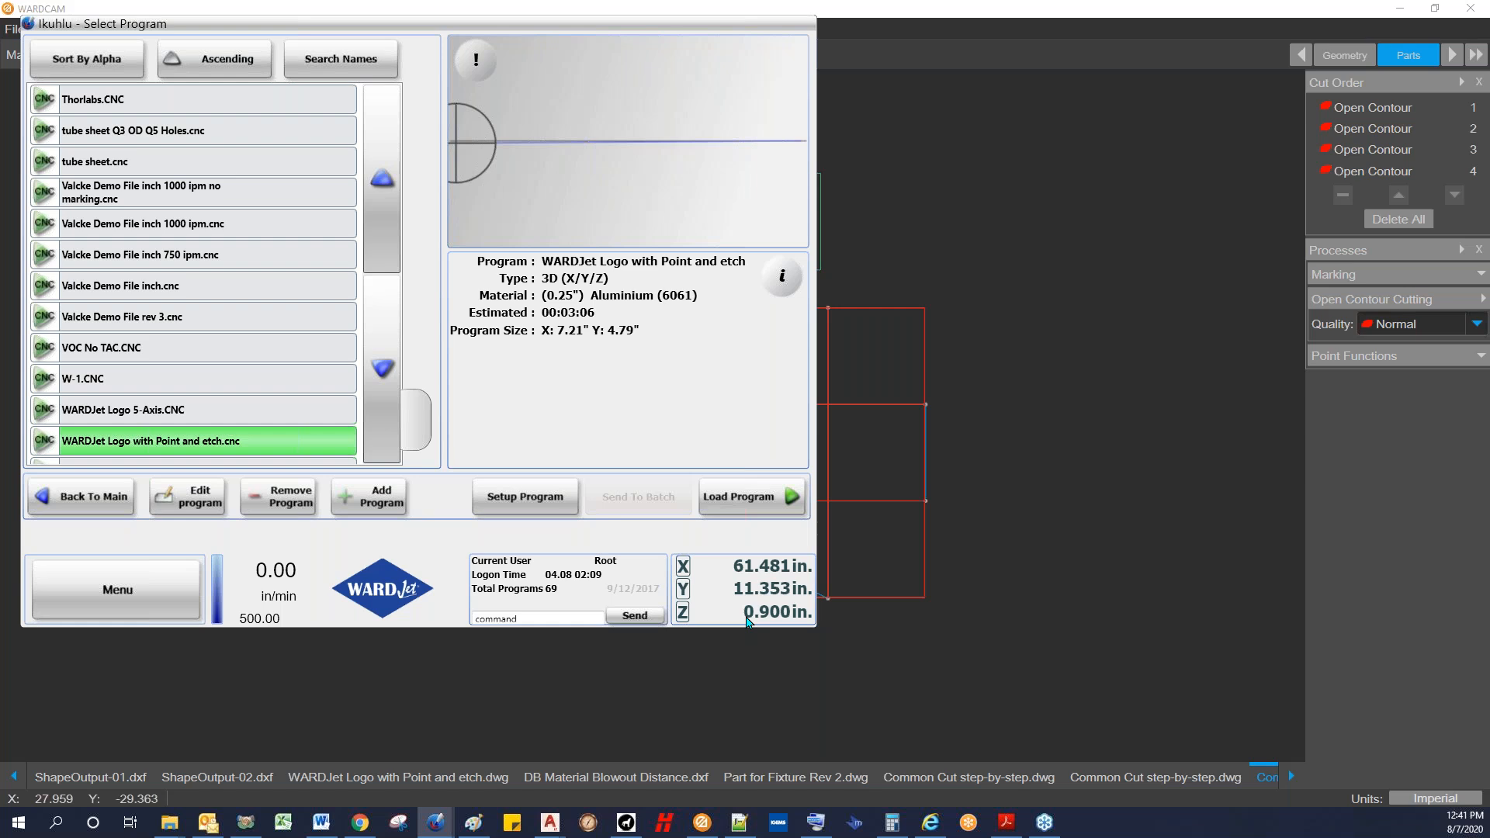
left_click(764, 615)
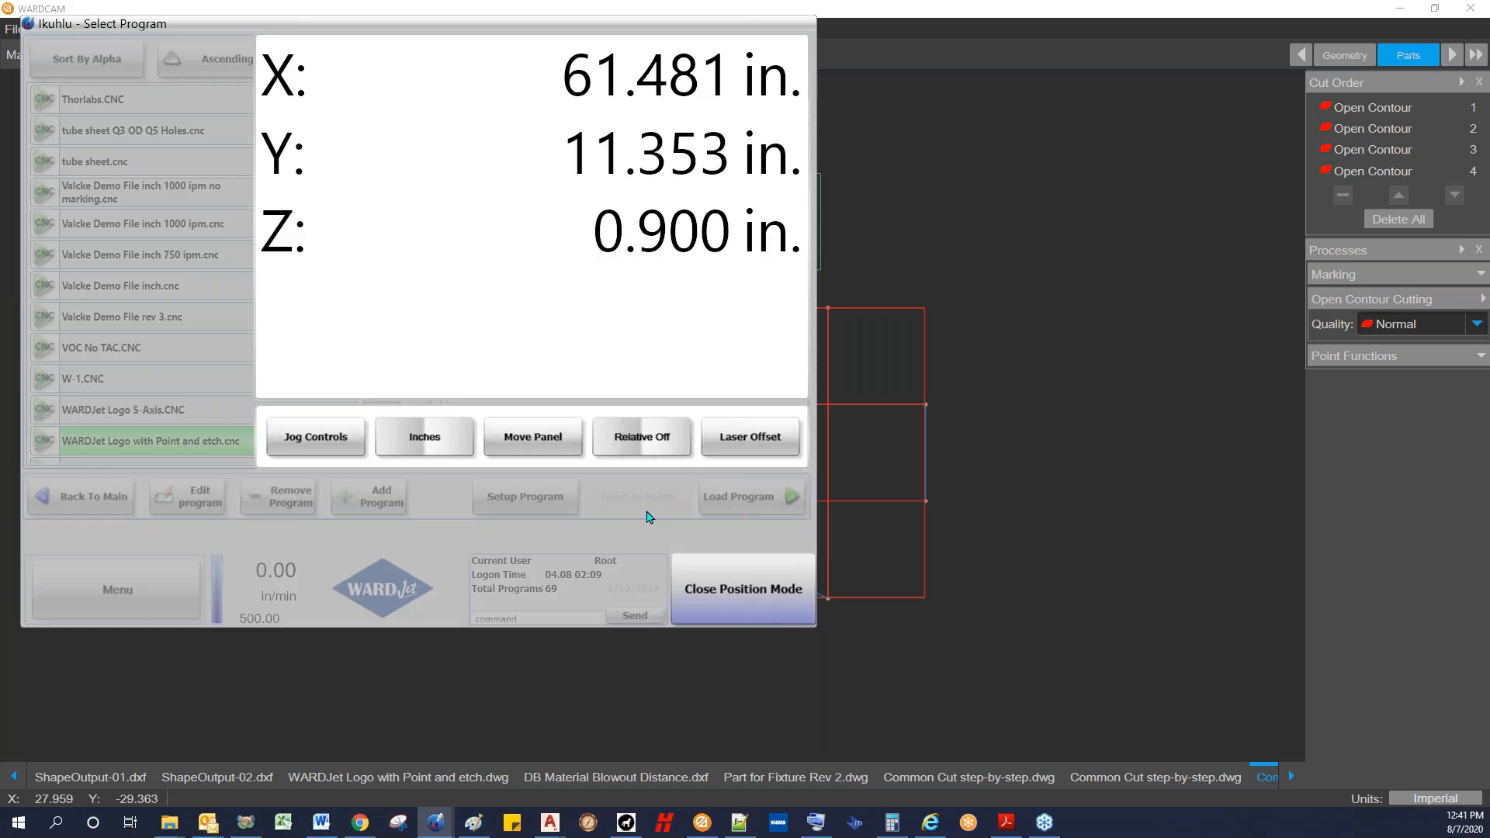
left_click(537, 447)
left_click_drag(669, 247, 1017, 191)
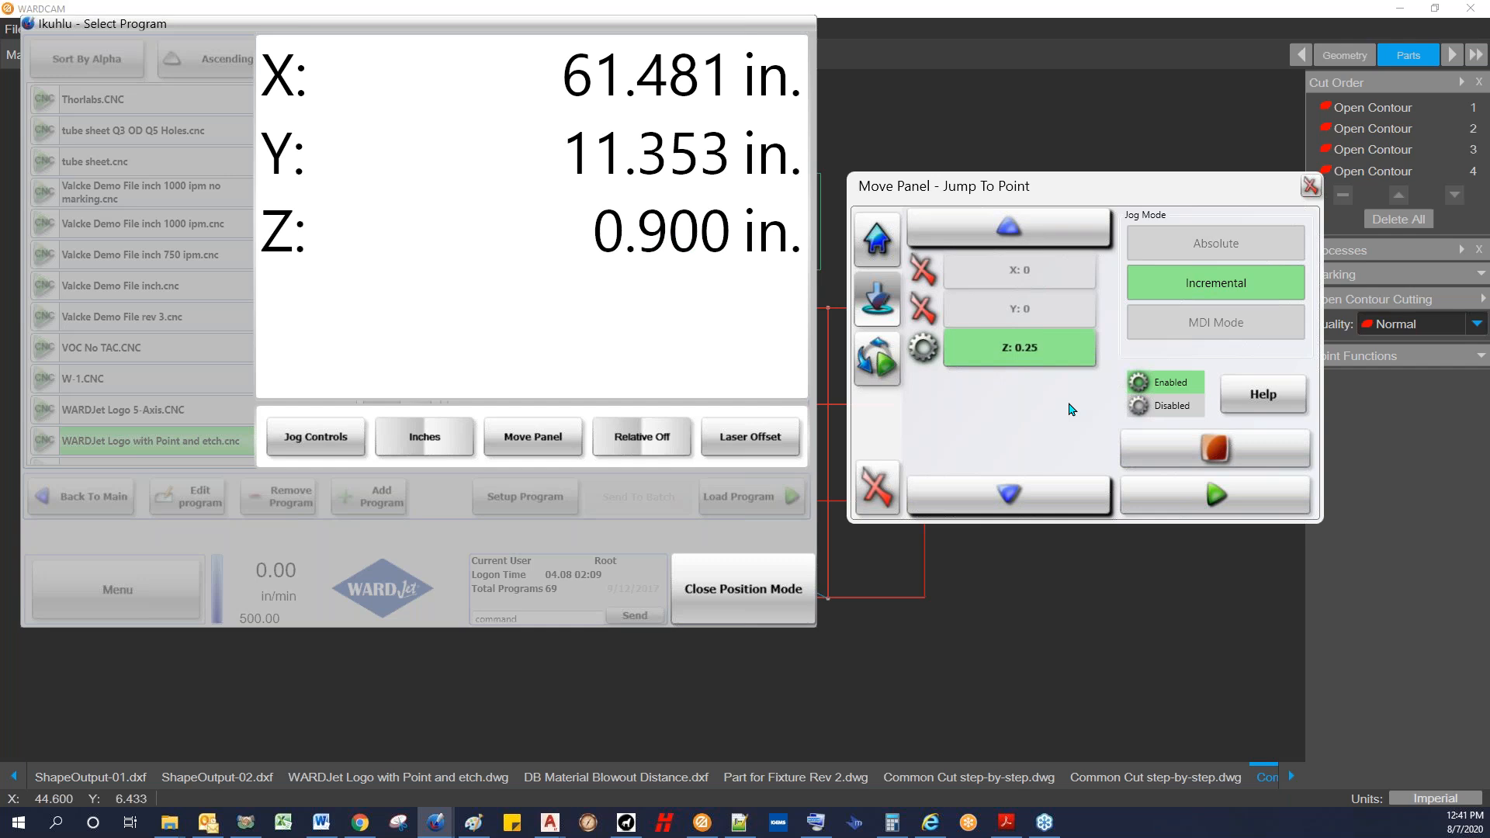
Step: Run an incremental Z-axis move of -0.25 inch
left_click(1019, 347)
left_click(1139, 283)
left_click(1245, 490)
left_click(1216, 494)
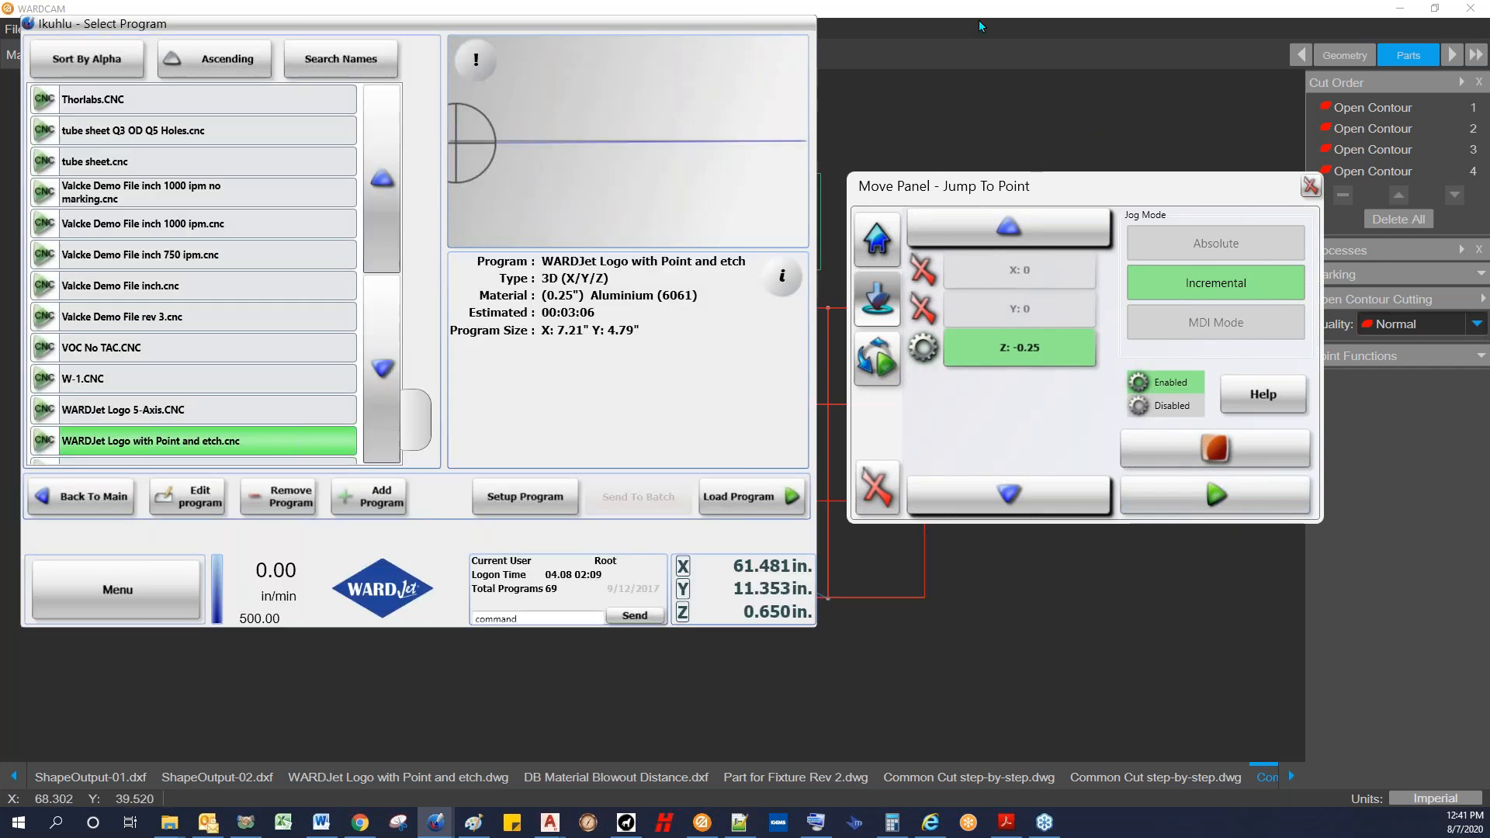
Step: Switch back to WARDCAM and import Programmable Z.dwg from the Advanced Topics folder
left_click(981, 14)
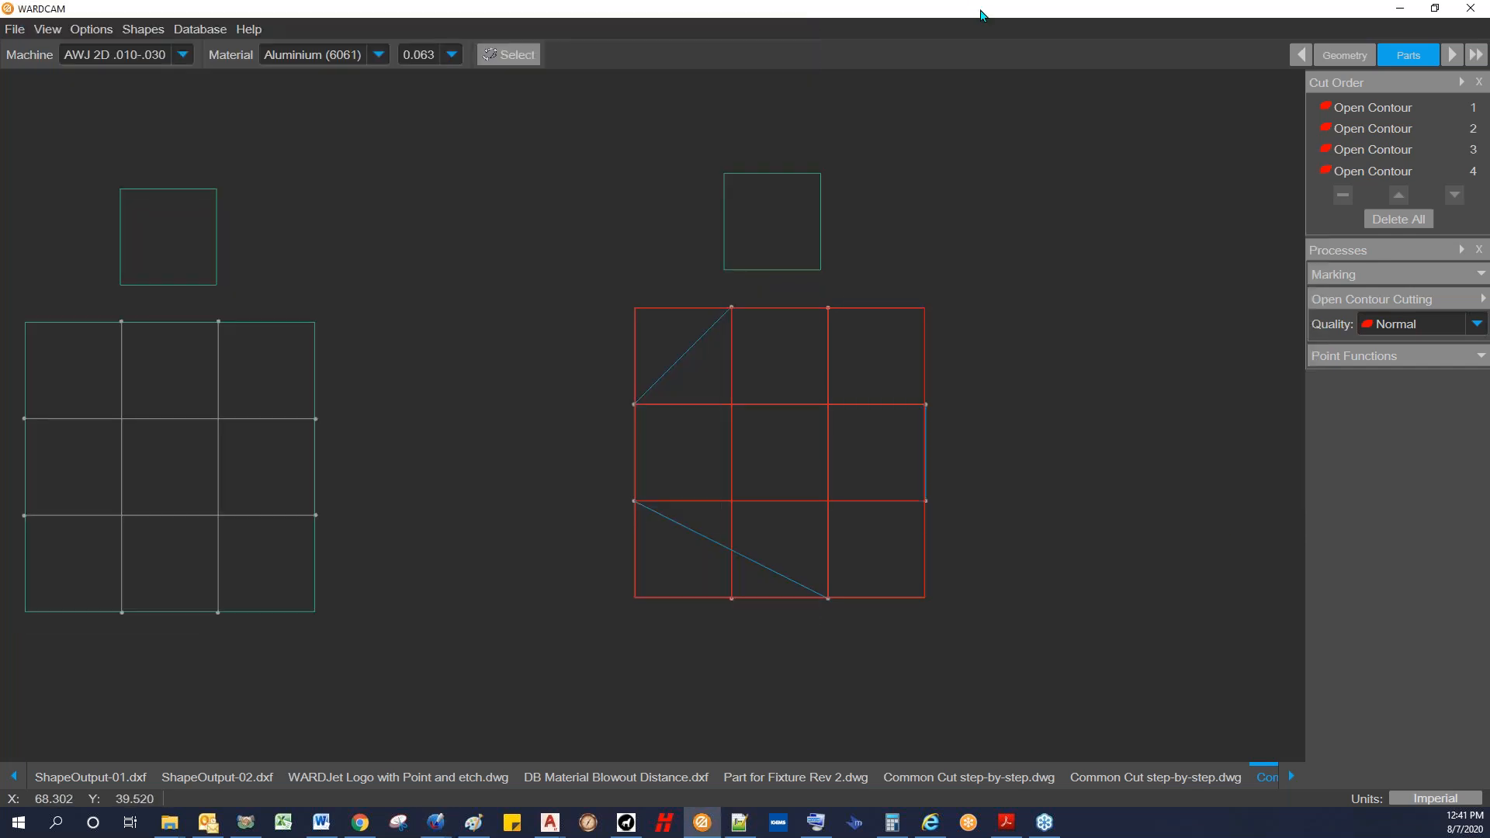
left_click(14, 31)
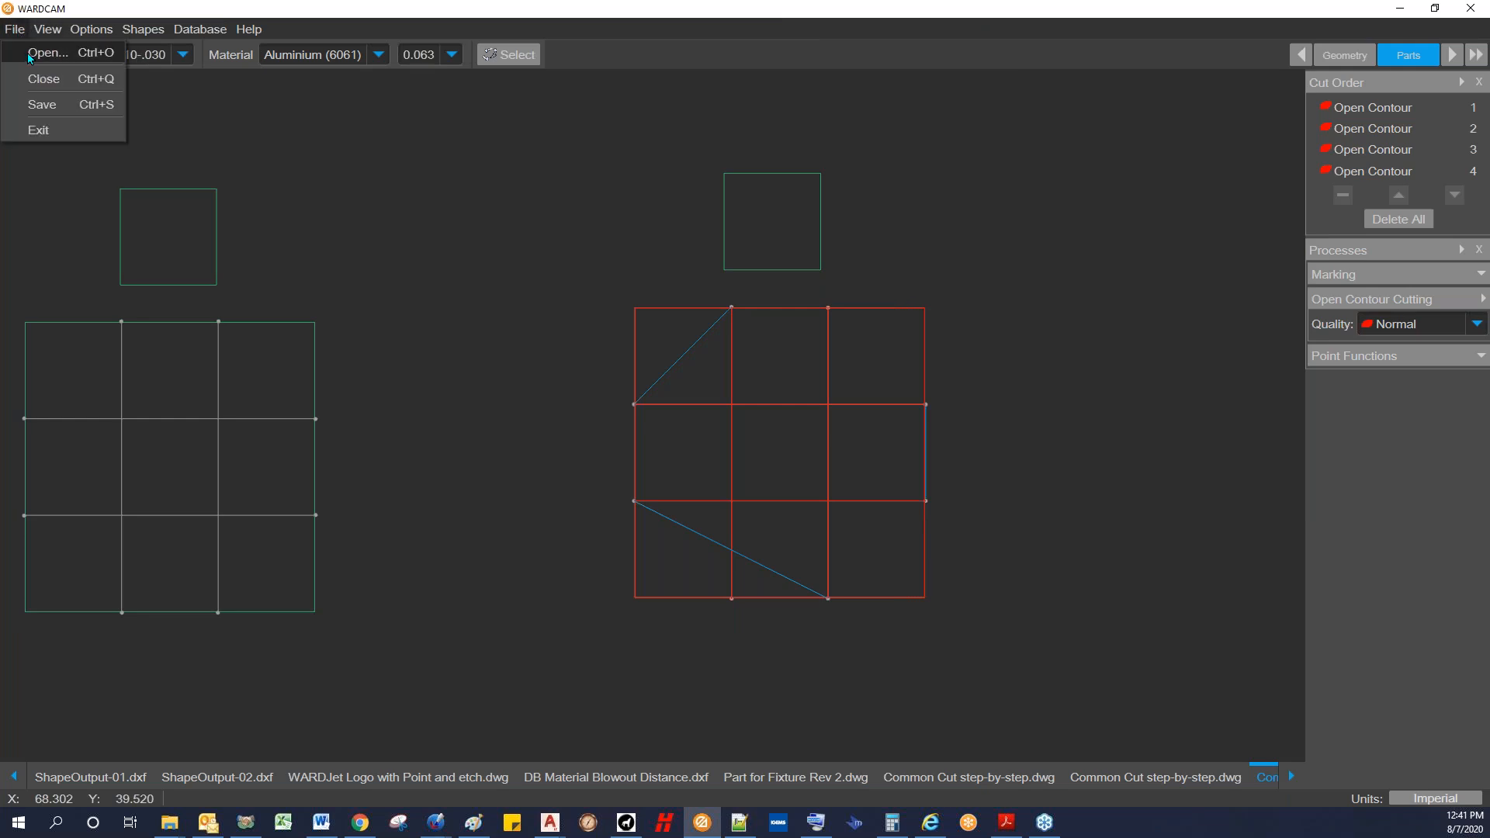
left_click(33, 54)
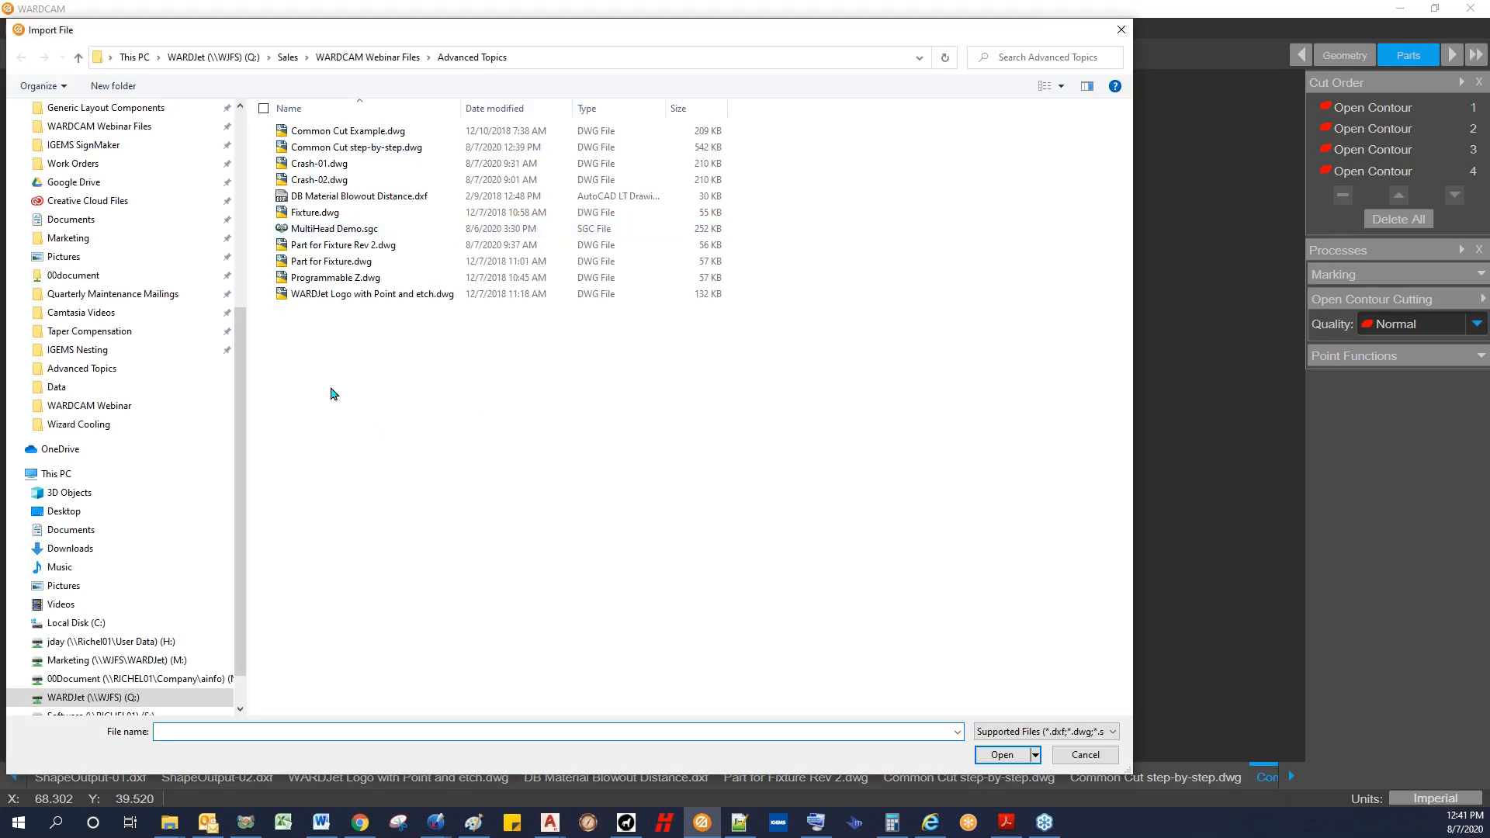
left_click(342, 278)
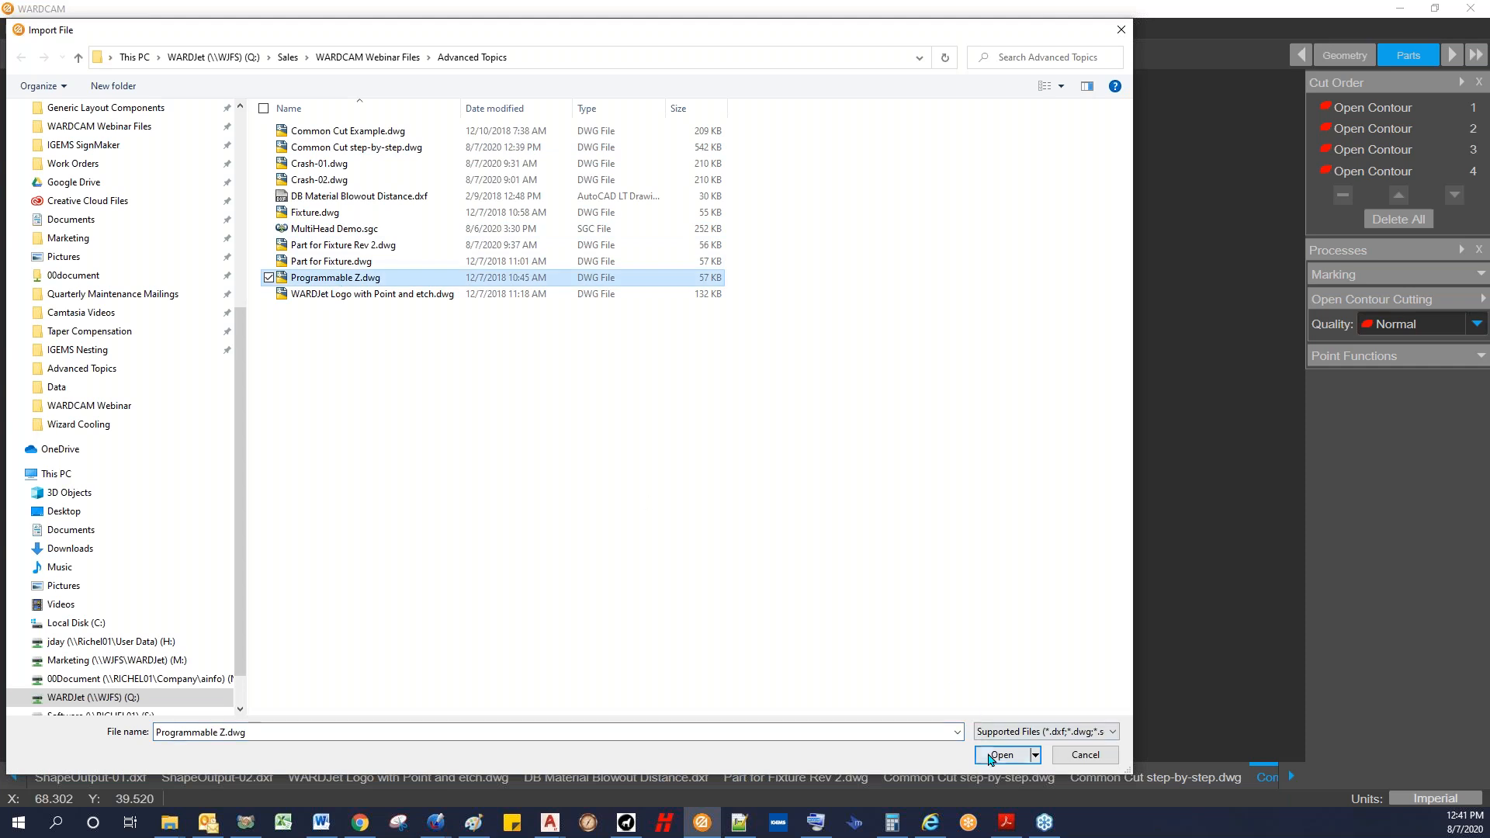
left_click(993, 753)
scroll(1043, 585, "down", 2)
middle_click_drag(1038, 588, 871, 527)
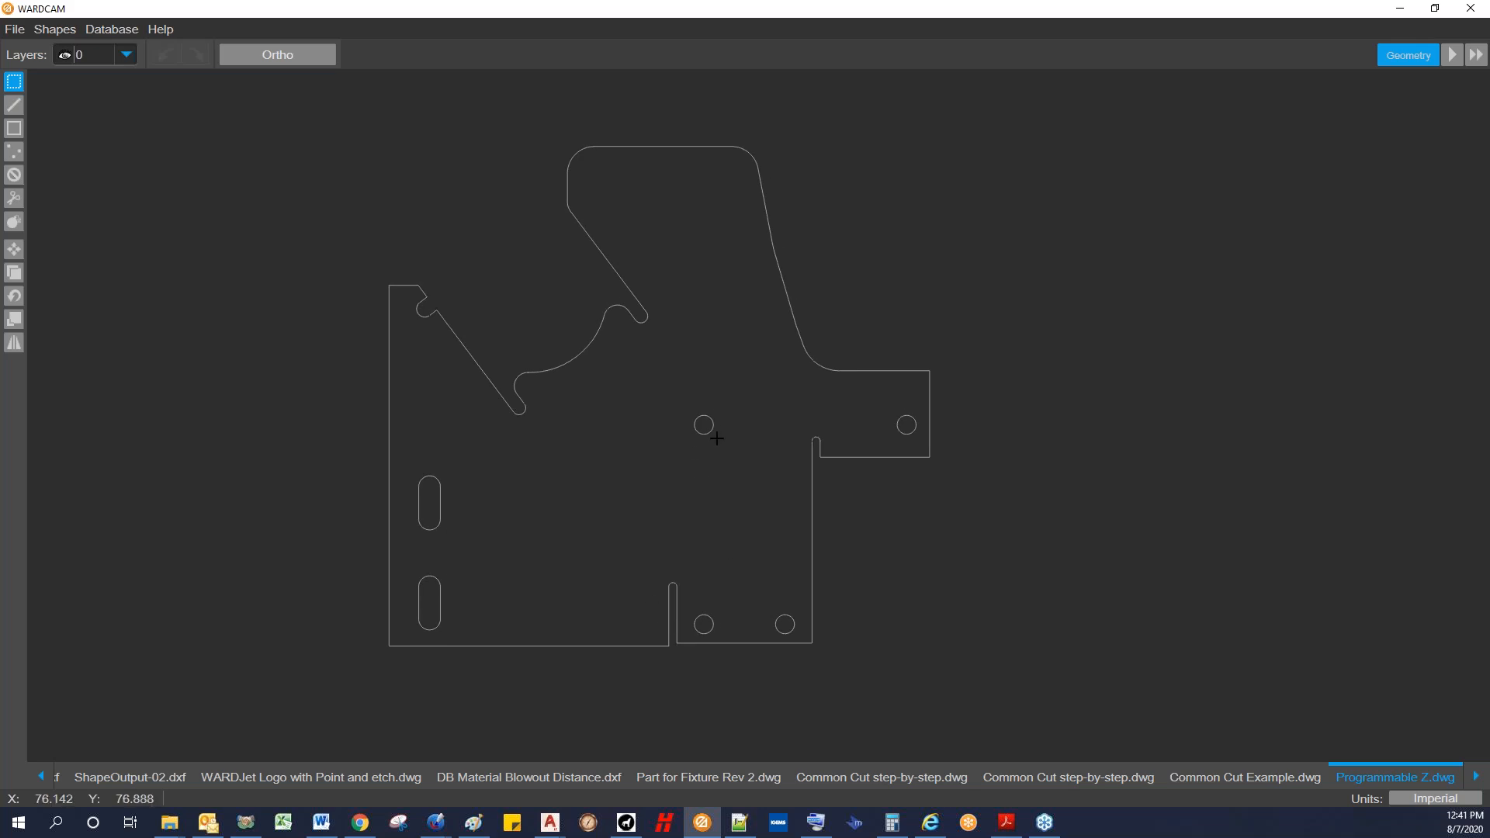
Step: Create the part's tool path with automatic leads and advance it to the Post stage
left_click(1453, 54)
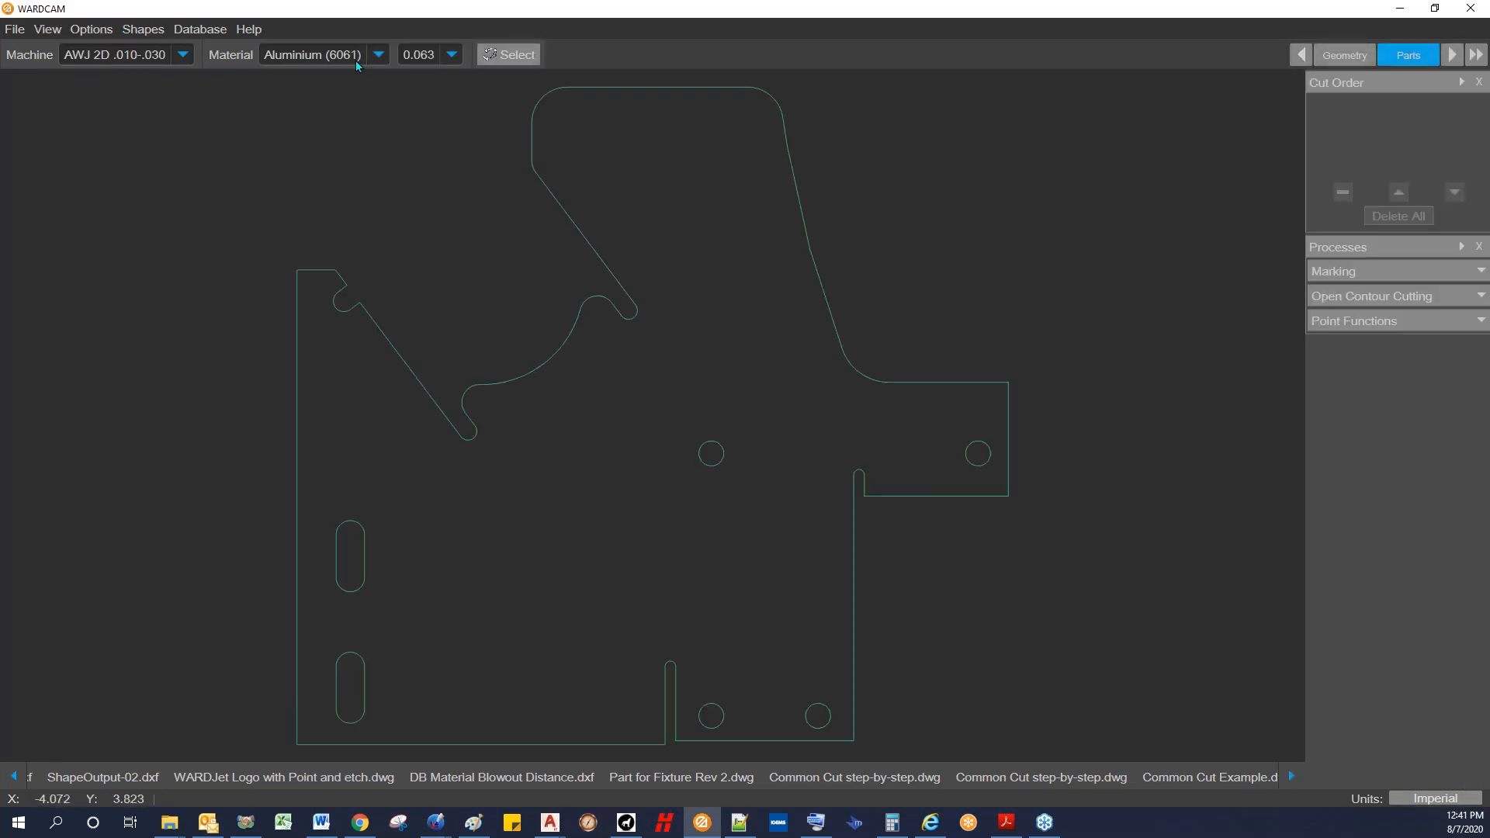
left_click(1452, 54)
left_click(41, 55)
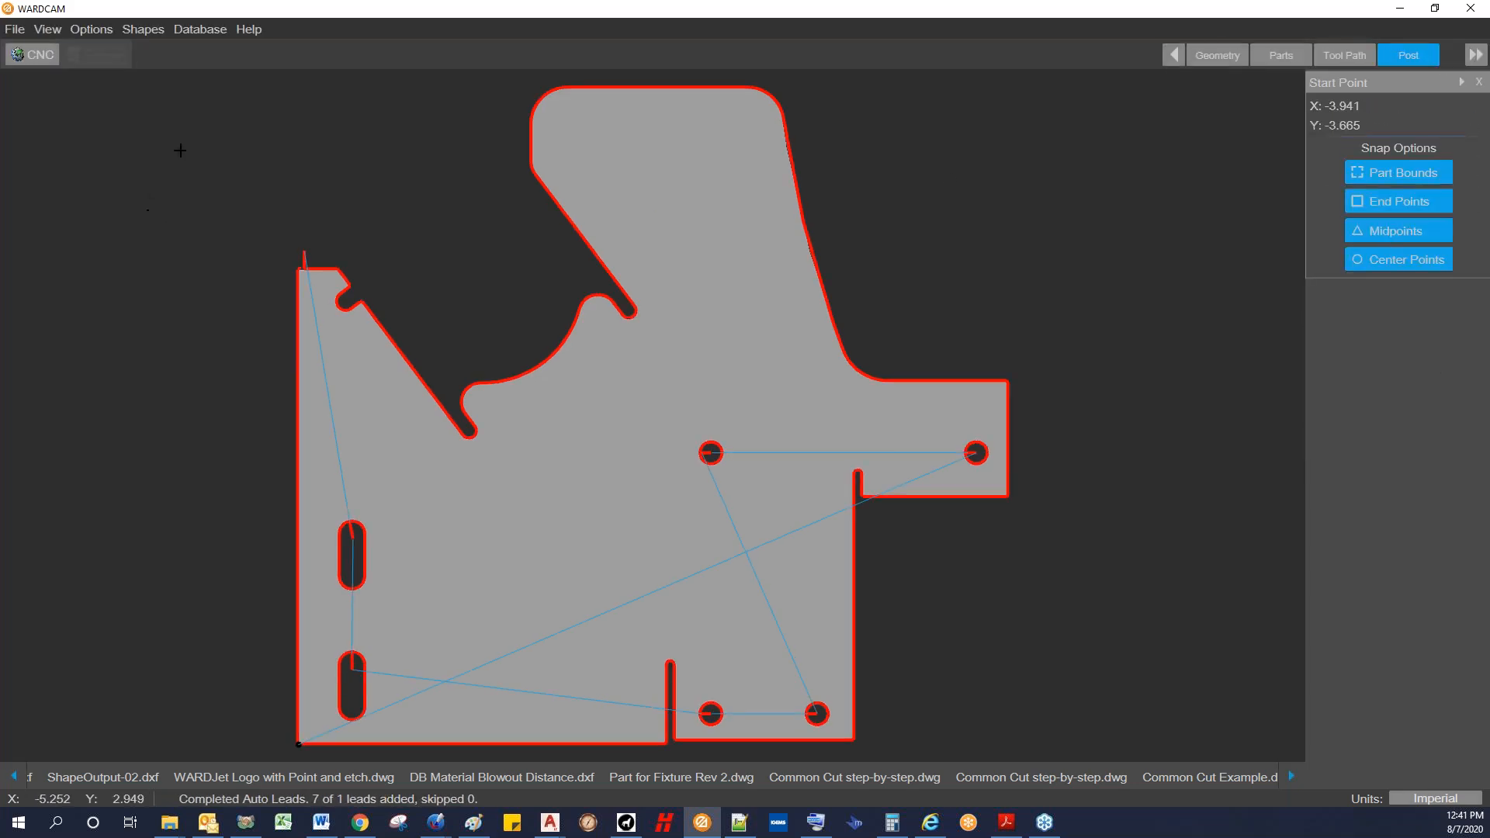
Step: Review the Height Sensors post variables and close them without saving
left_click(99, 28)
left_click(105, 49)
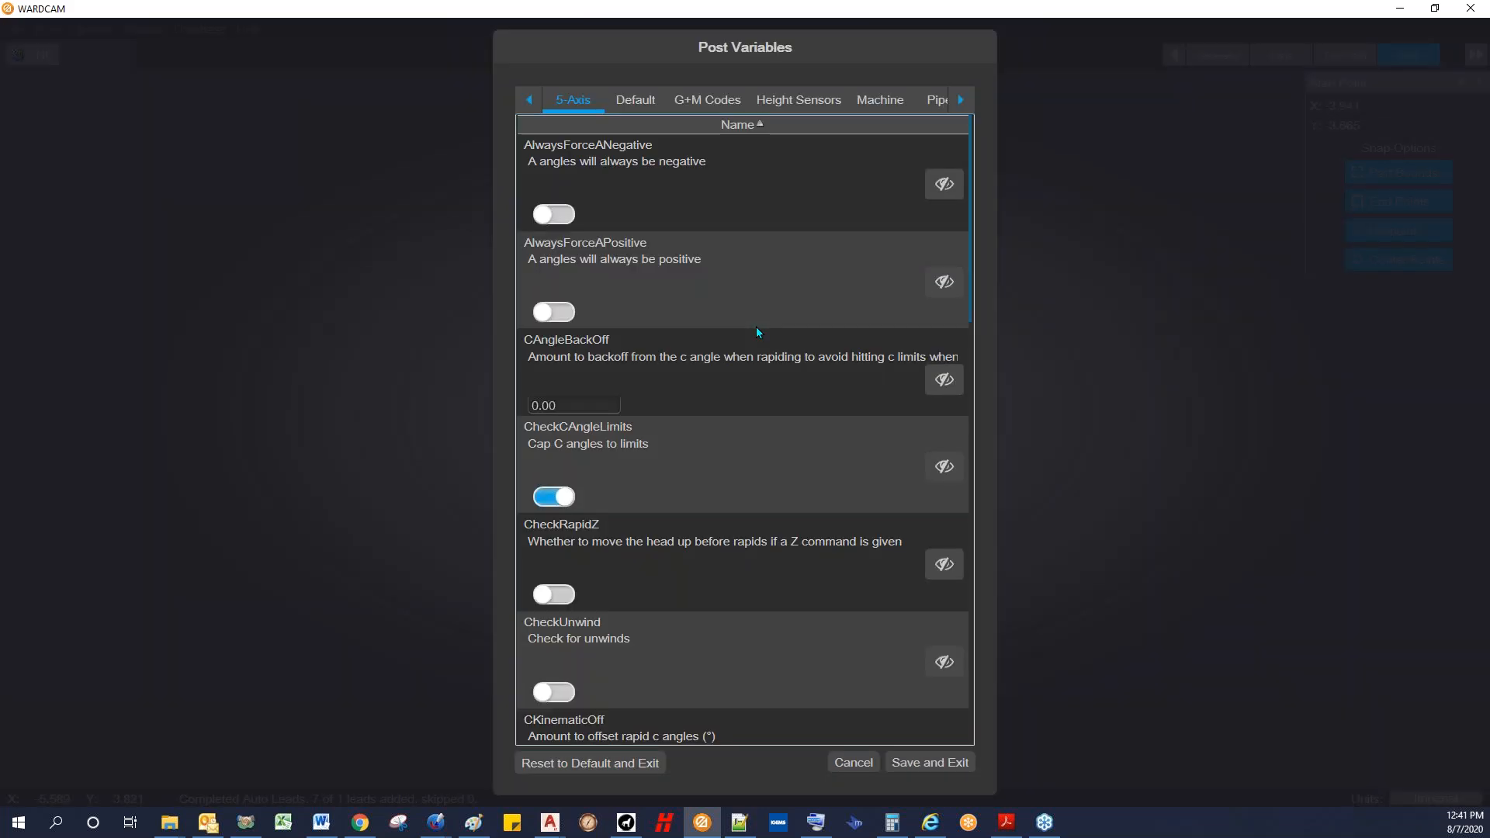
left_click(814, 102)
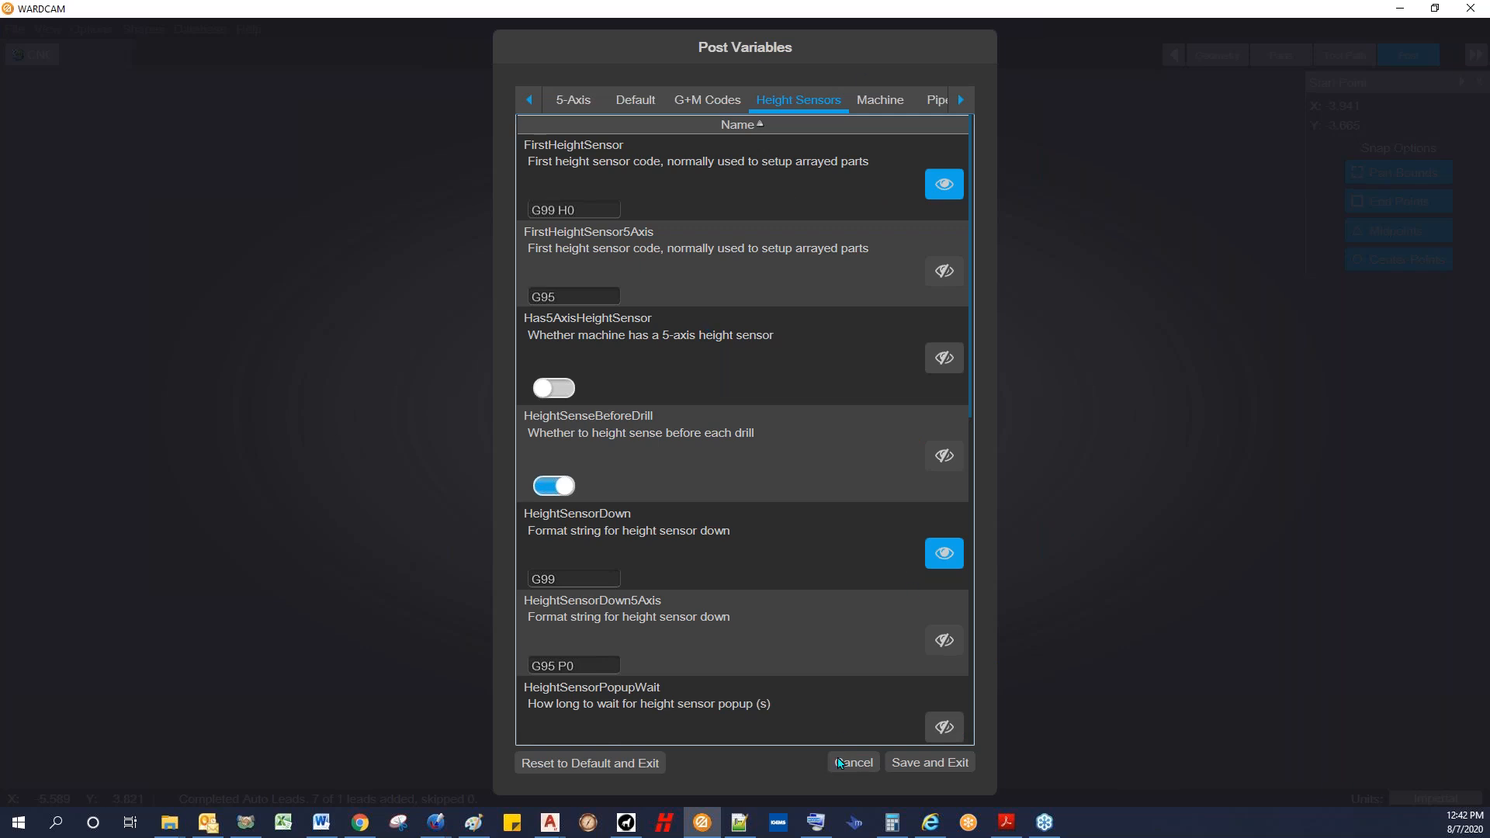
left_click(864, 768)
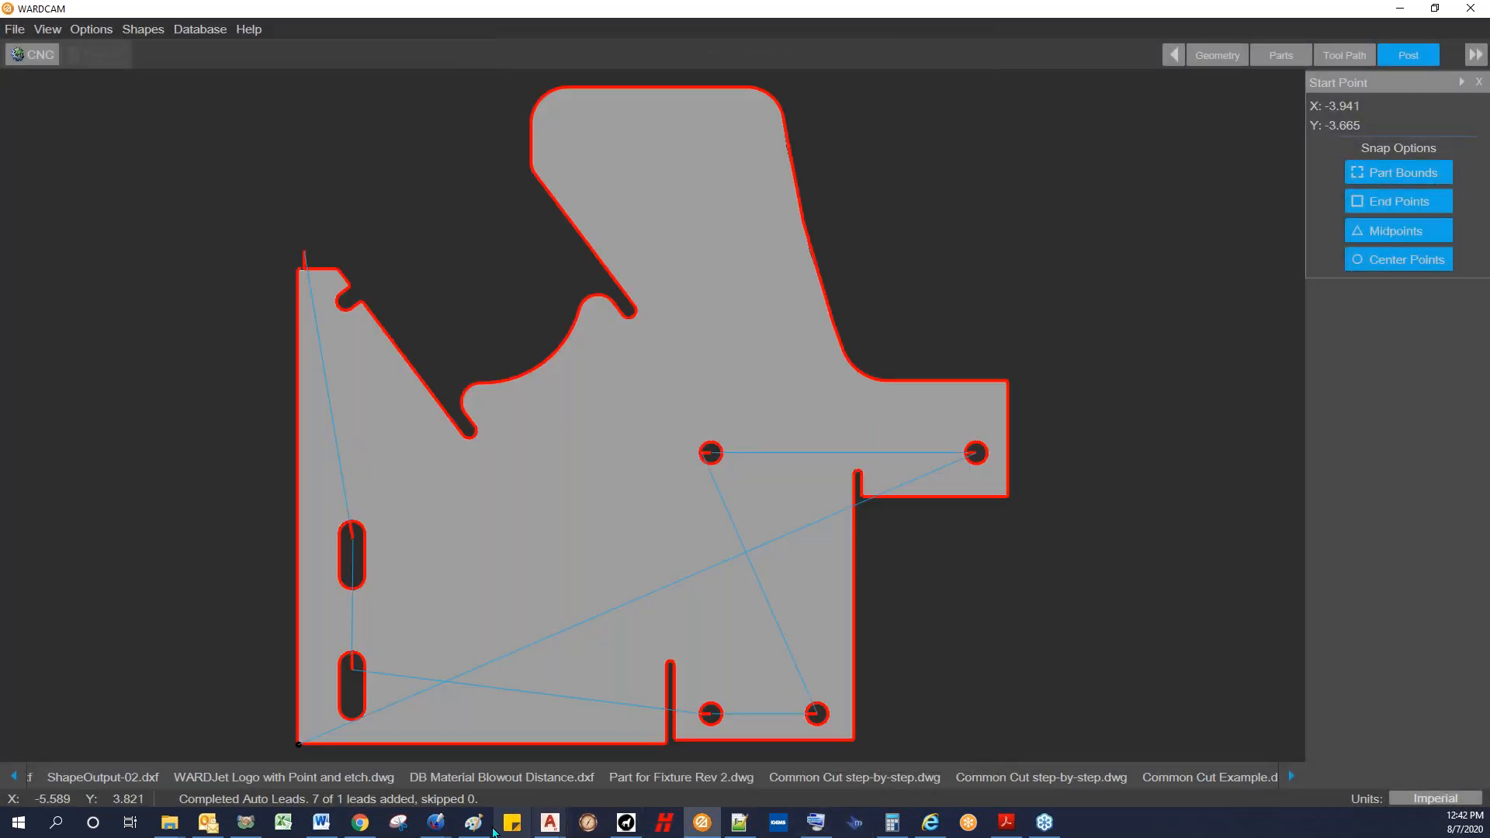
Step: Turn off Scroll Lock with the on-screen keyboard and reopen the Height Sensors post variables
left_click(814, 824)
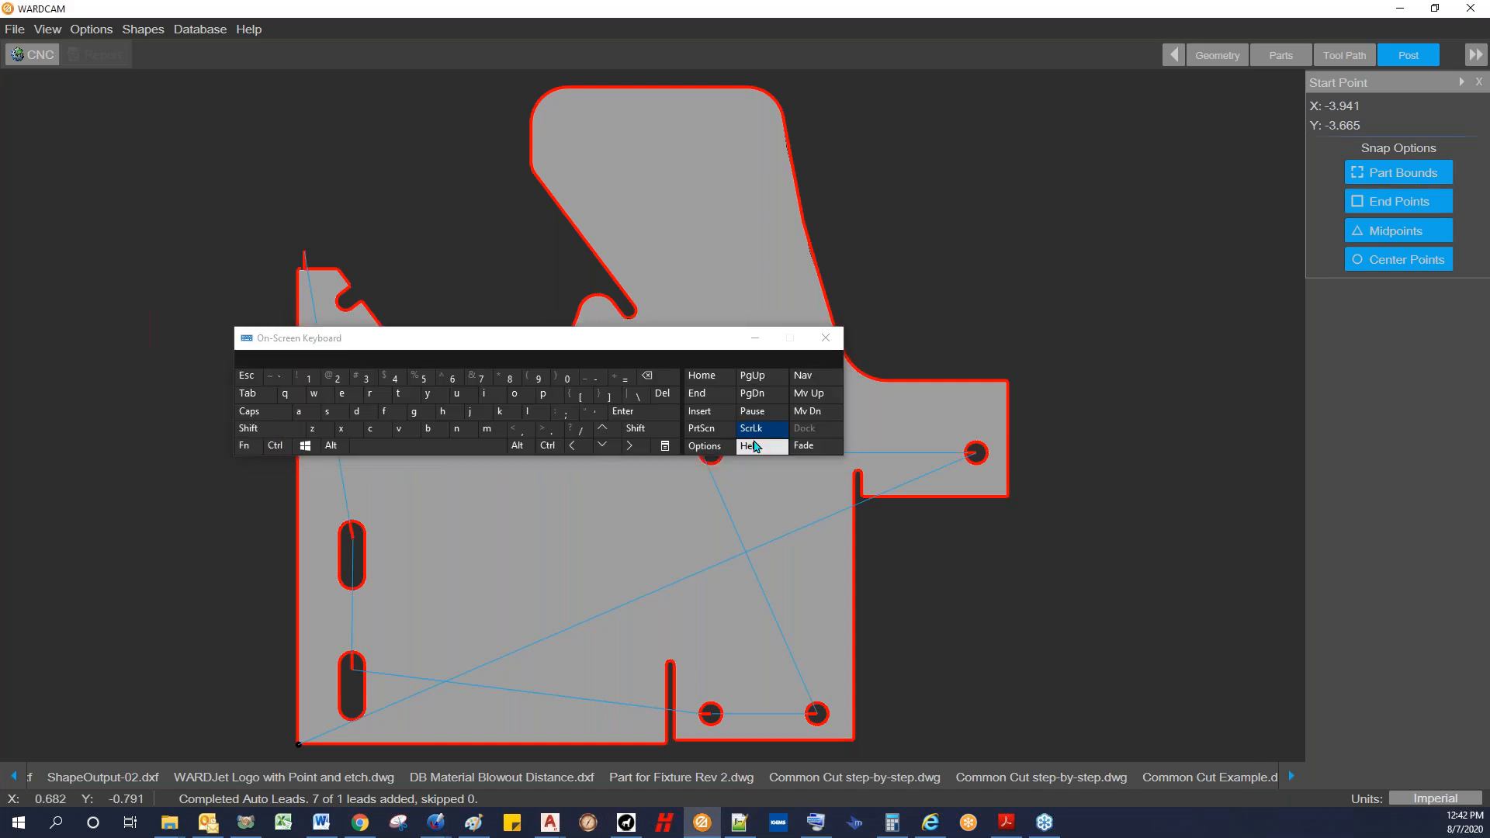
left_click(754, 337)
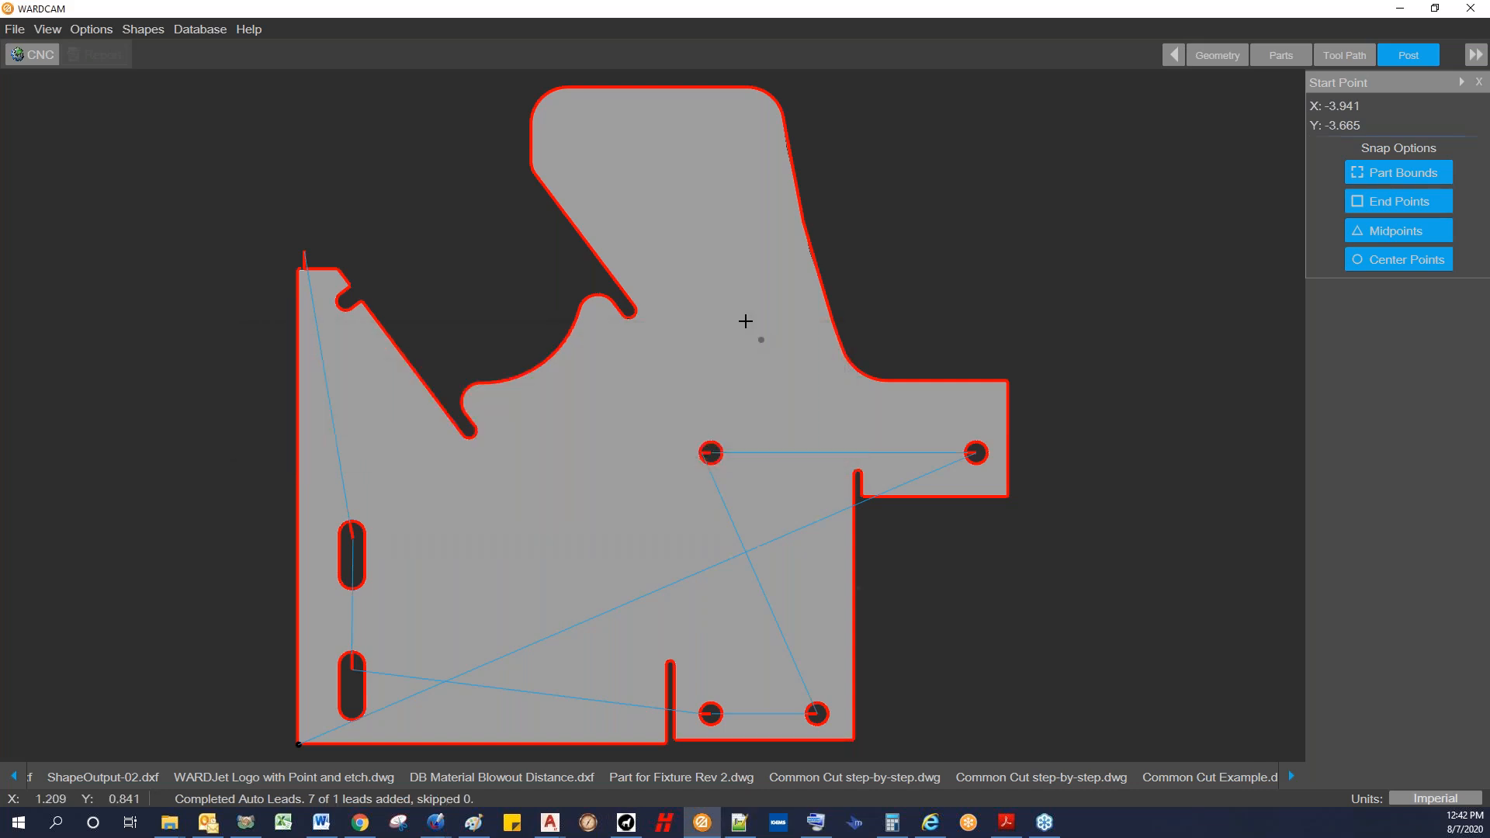
left_click(93, 29)
left_click(104, 51)
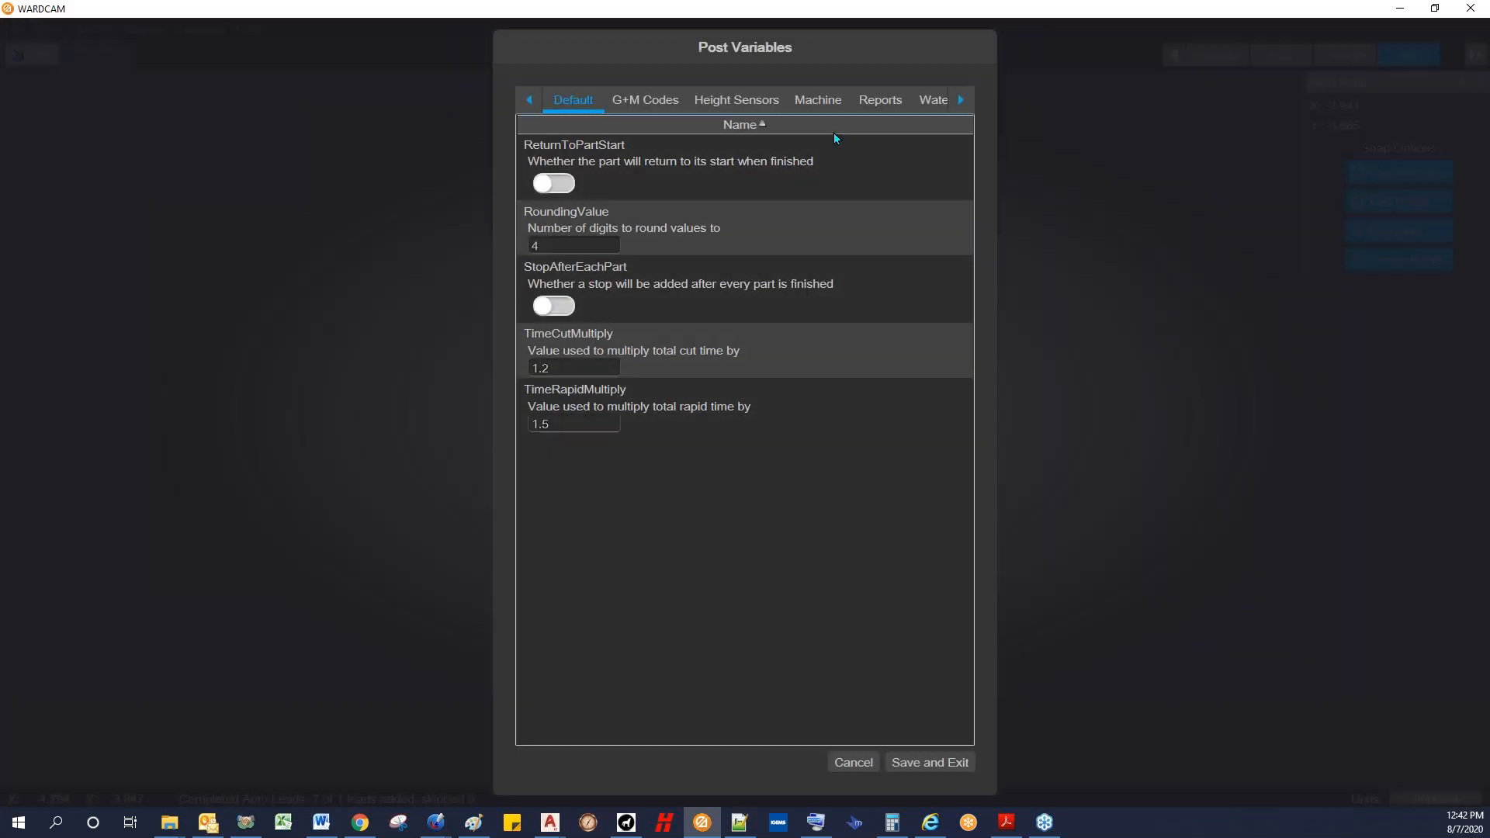
left_click(729, 104)
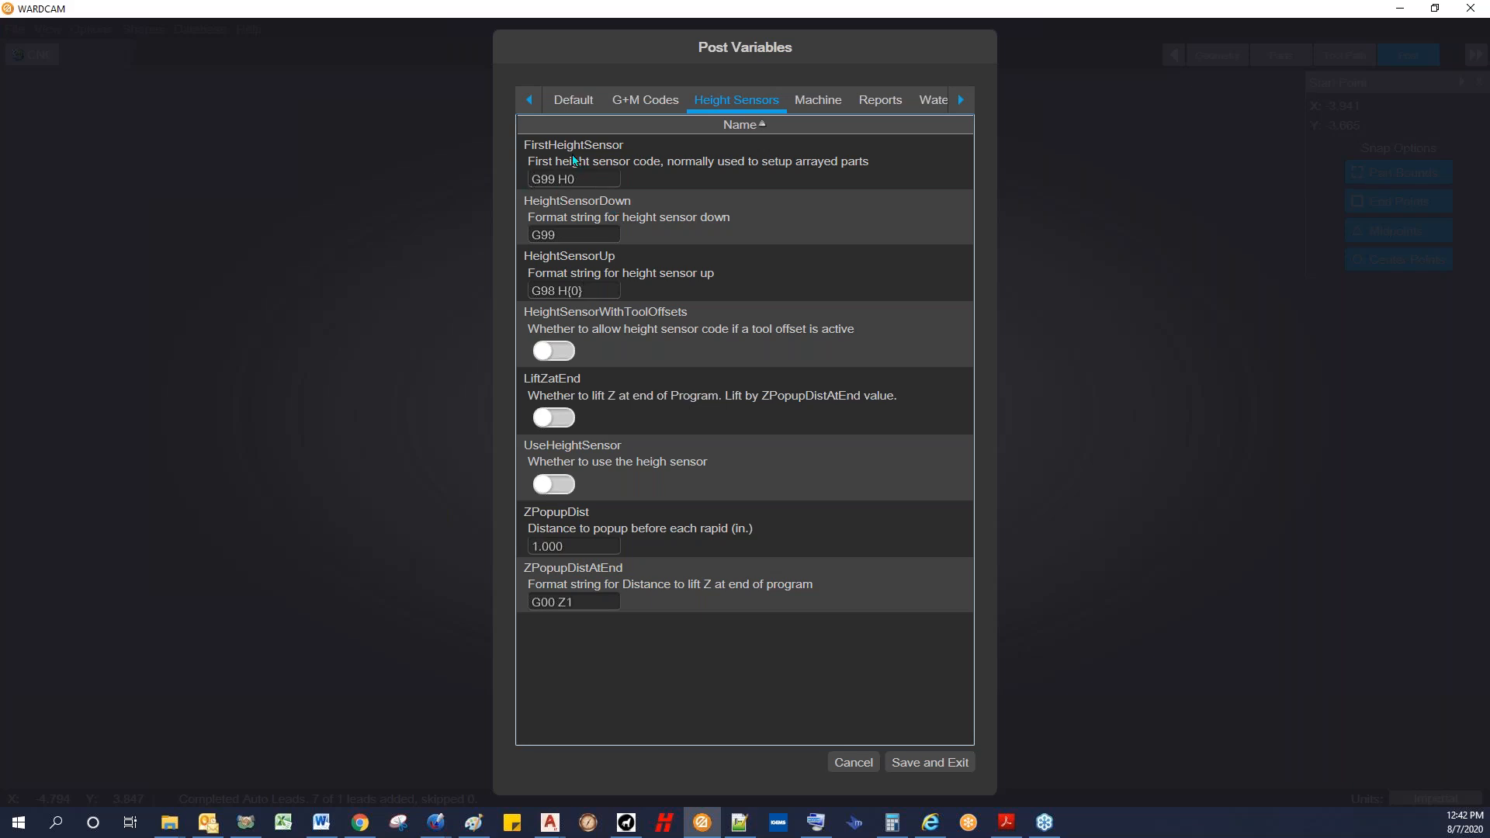
Step: Set FirstHeightSensor to ";G99 H0", HeightSensorDown to "G00 Z0" and HeightSensorUp to "G00 Z{0}"
left_click_drag(599, 177, 484, 194)
left_click(579, 178)
key("Home")
type(";")
left_click(600, 236)
type("00")
key("BackSpace")
key("BackSpace")
key("BackSpace")
key("BackSpace")
type("00 Z")
Step: Enable LiftZatEnd, set ZPopupDistAtEnd to "G00 Z2" and save the post variables
left_click(561, 421)
left_click(591, 602)
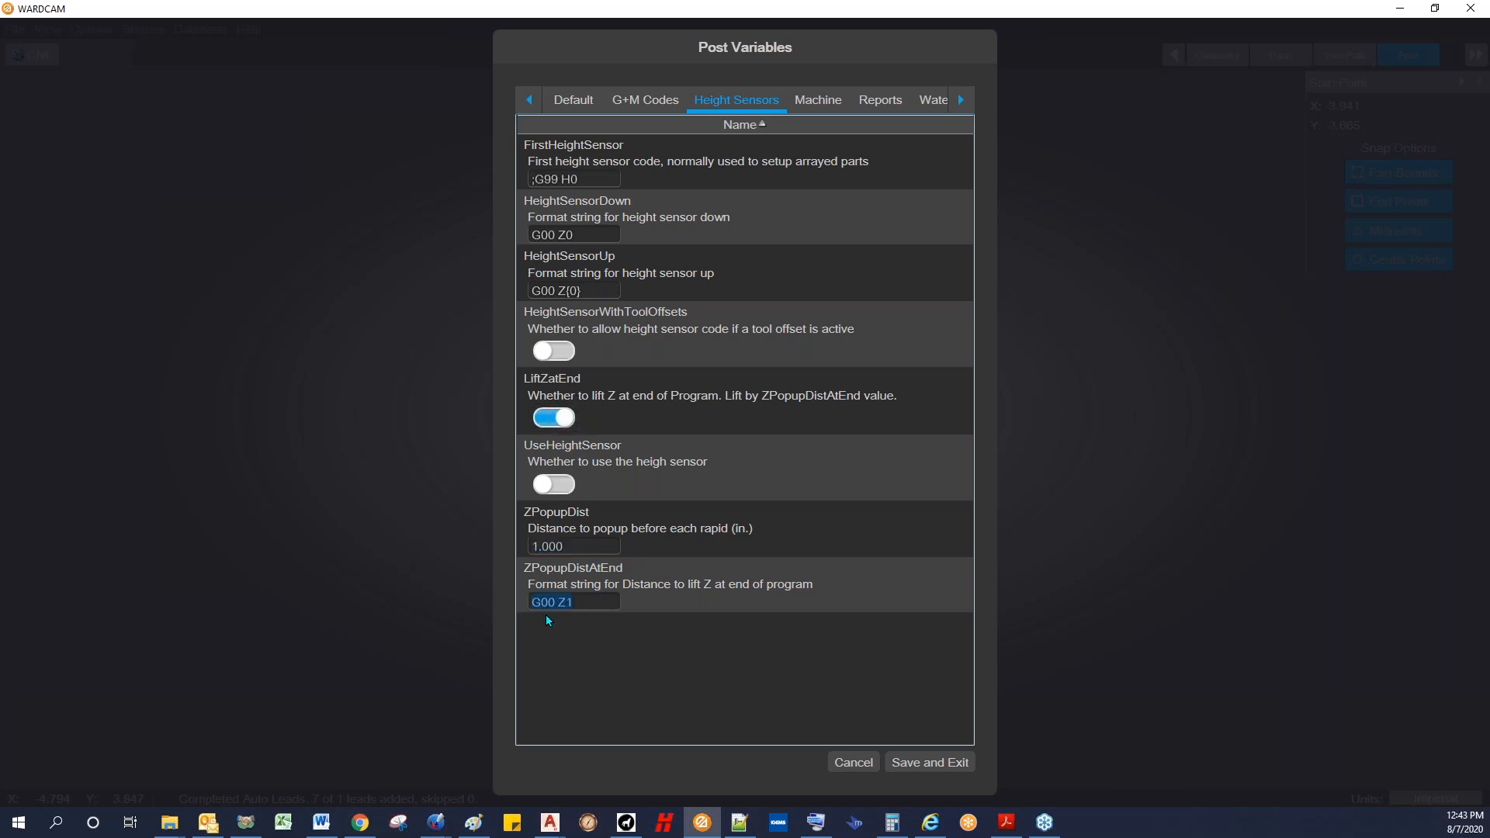
left_click(591, 599)
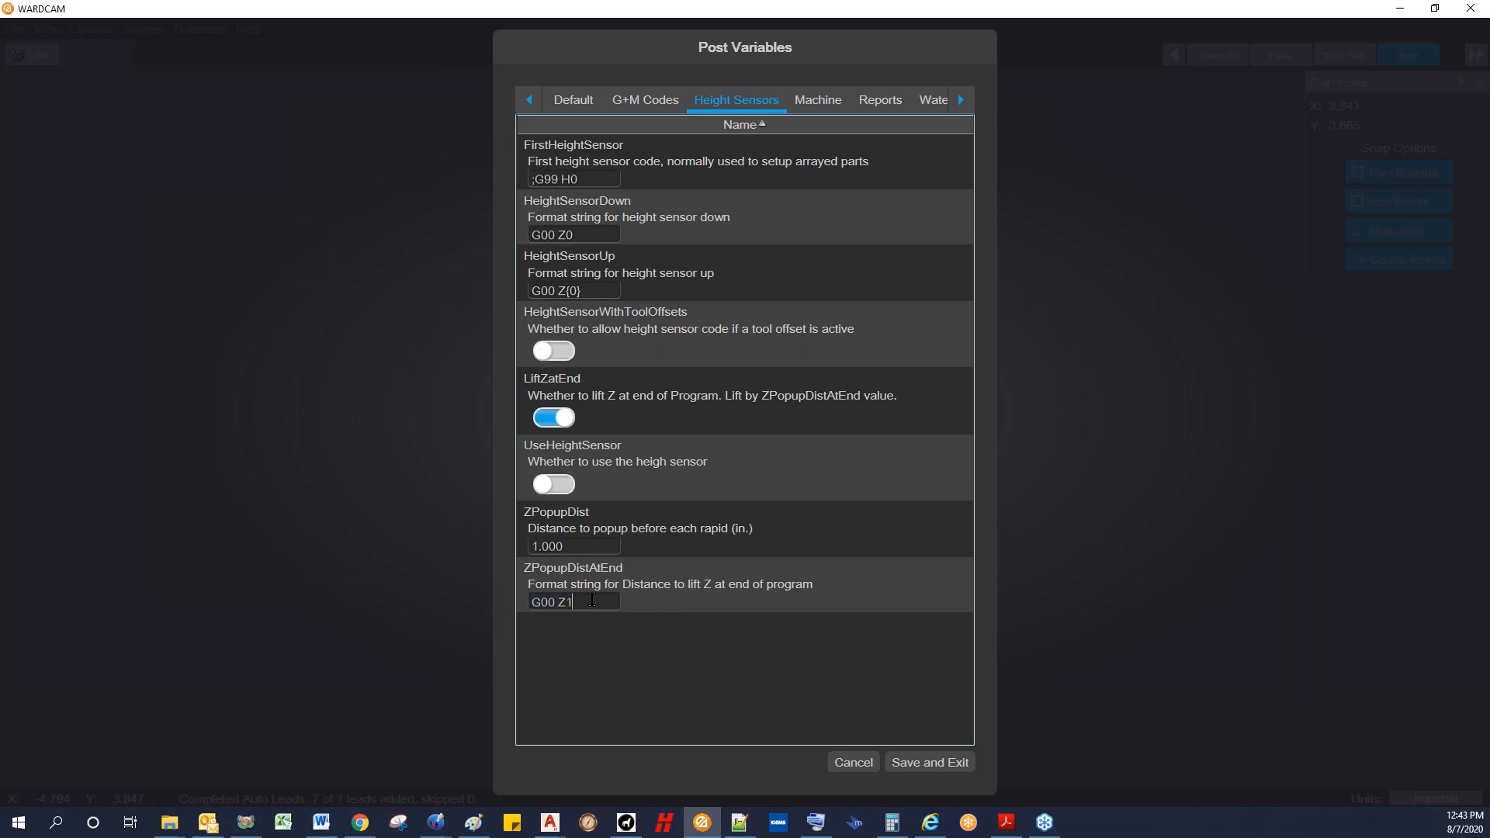
key("BackSpace")
type("2")
left_click(917, 762)
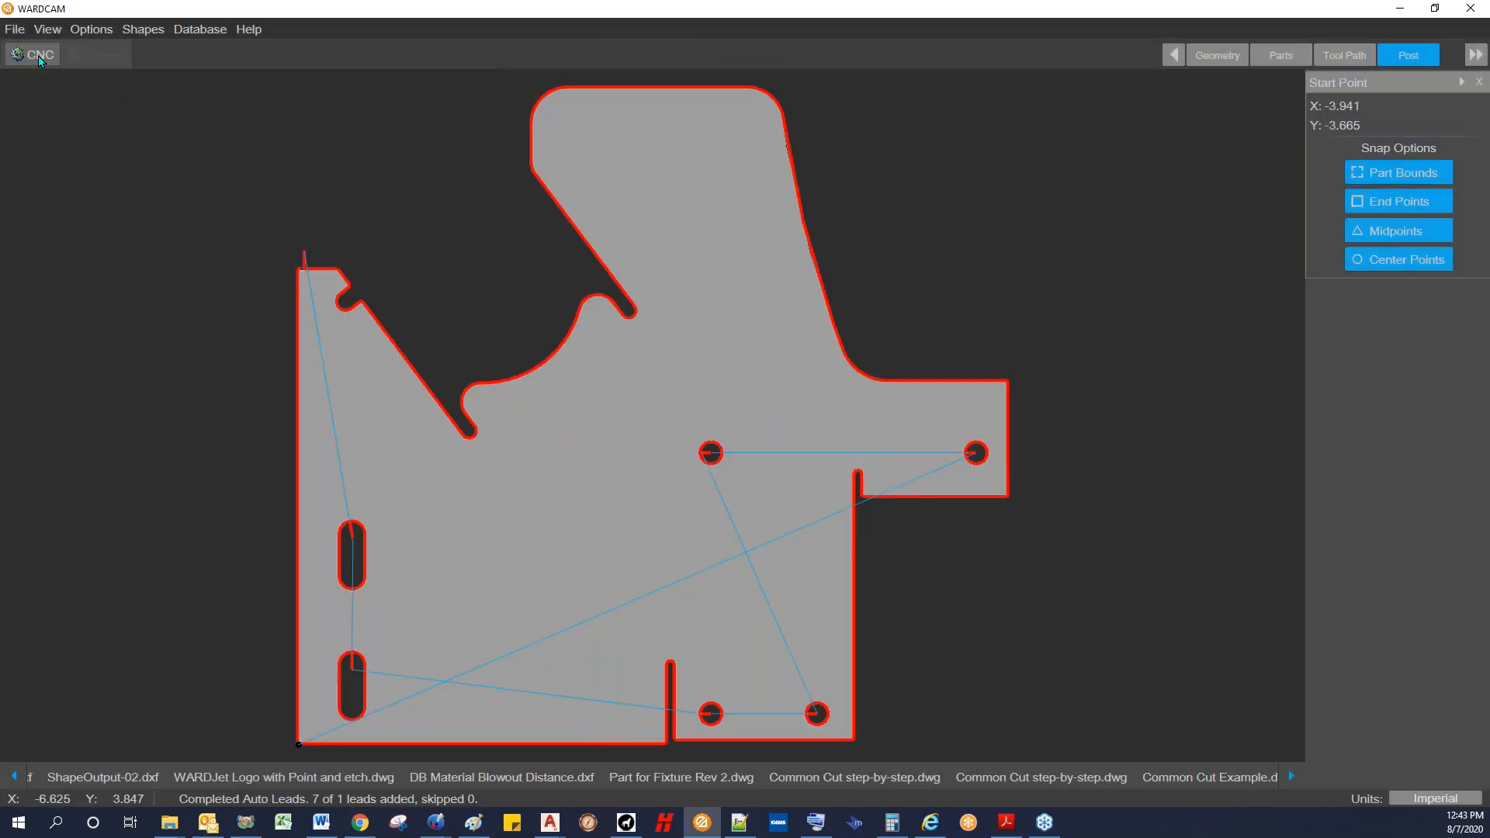
Step: Output the program as Programmable Z.cnc in the WARDCAM Webinar folder and examine its opening code lines for Z moves
left_click(36, 54)
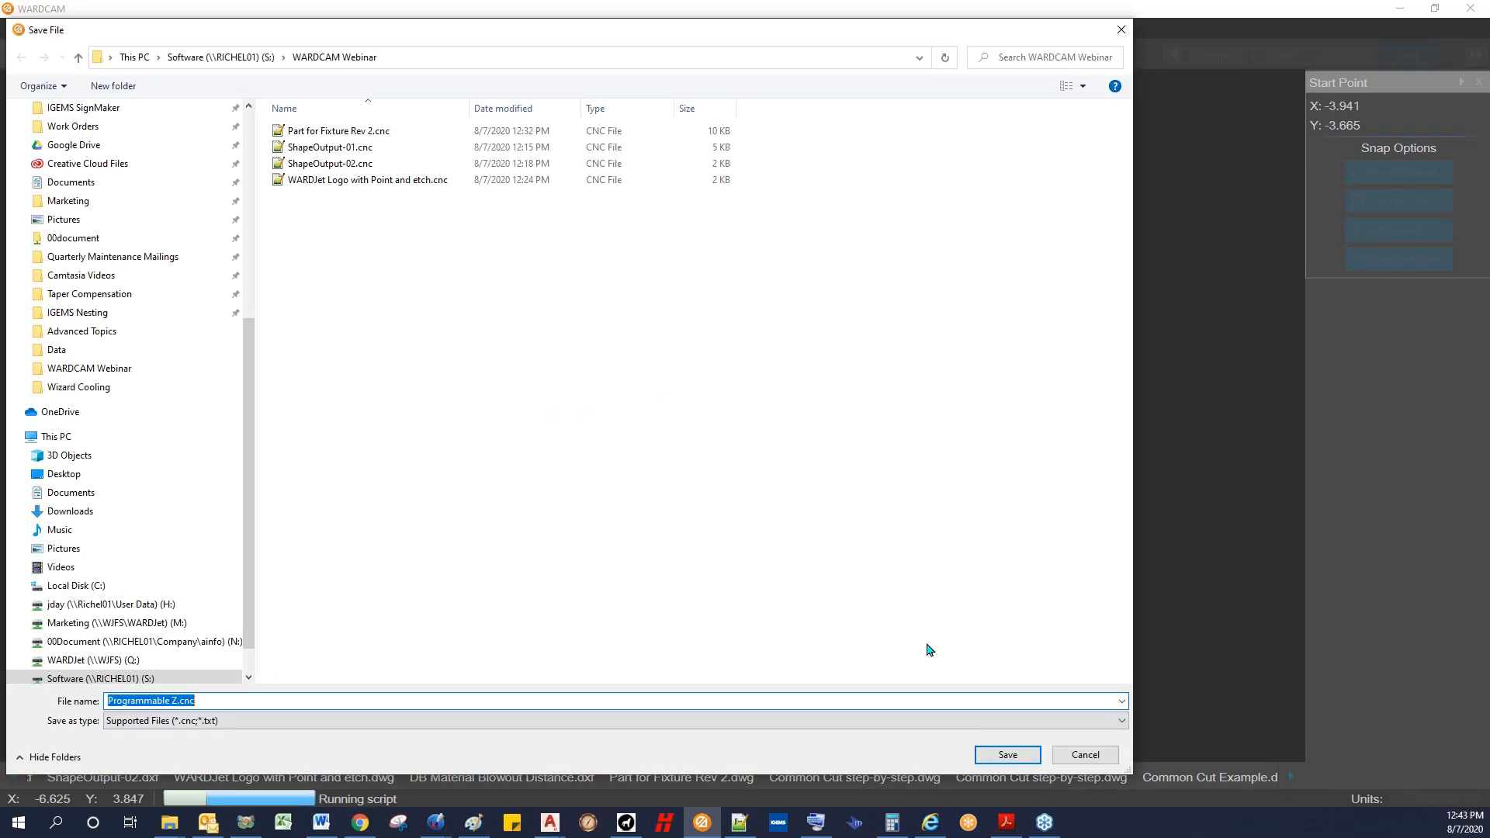
left_click(1007, 754)
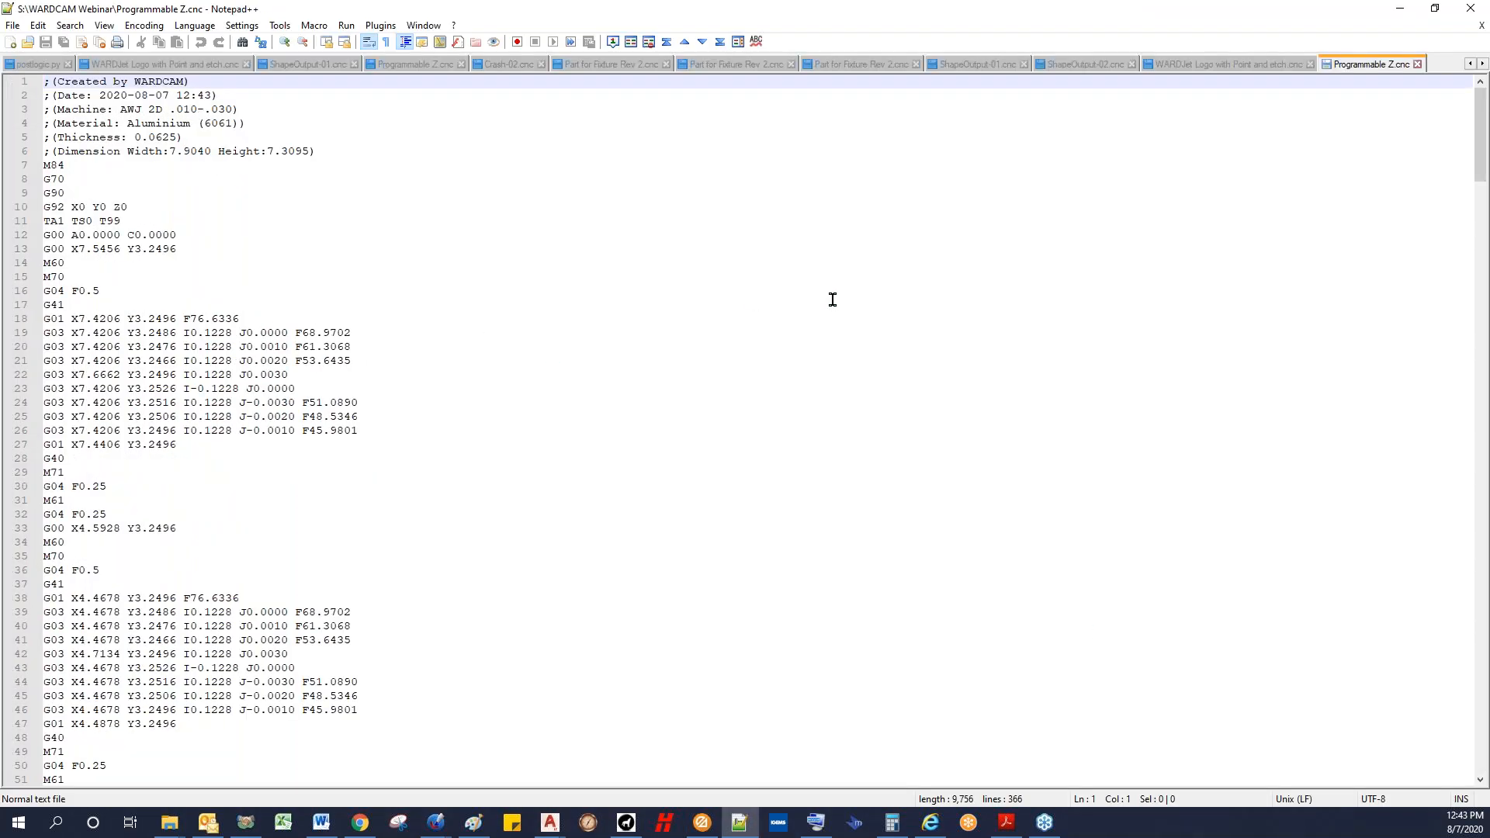
left_click(184, 191)
left_click(163, 219)
left_click_drag(192, 248, 194, 241)
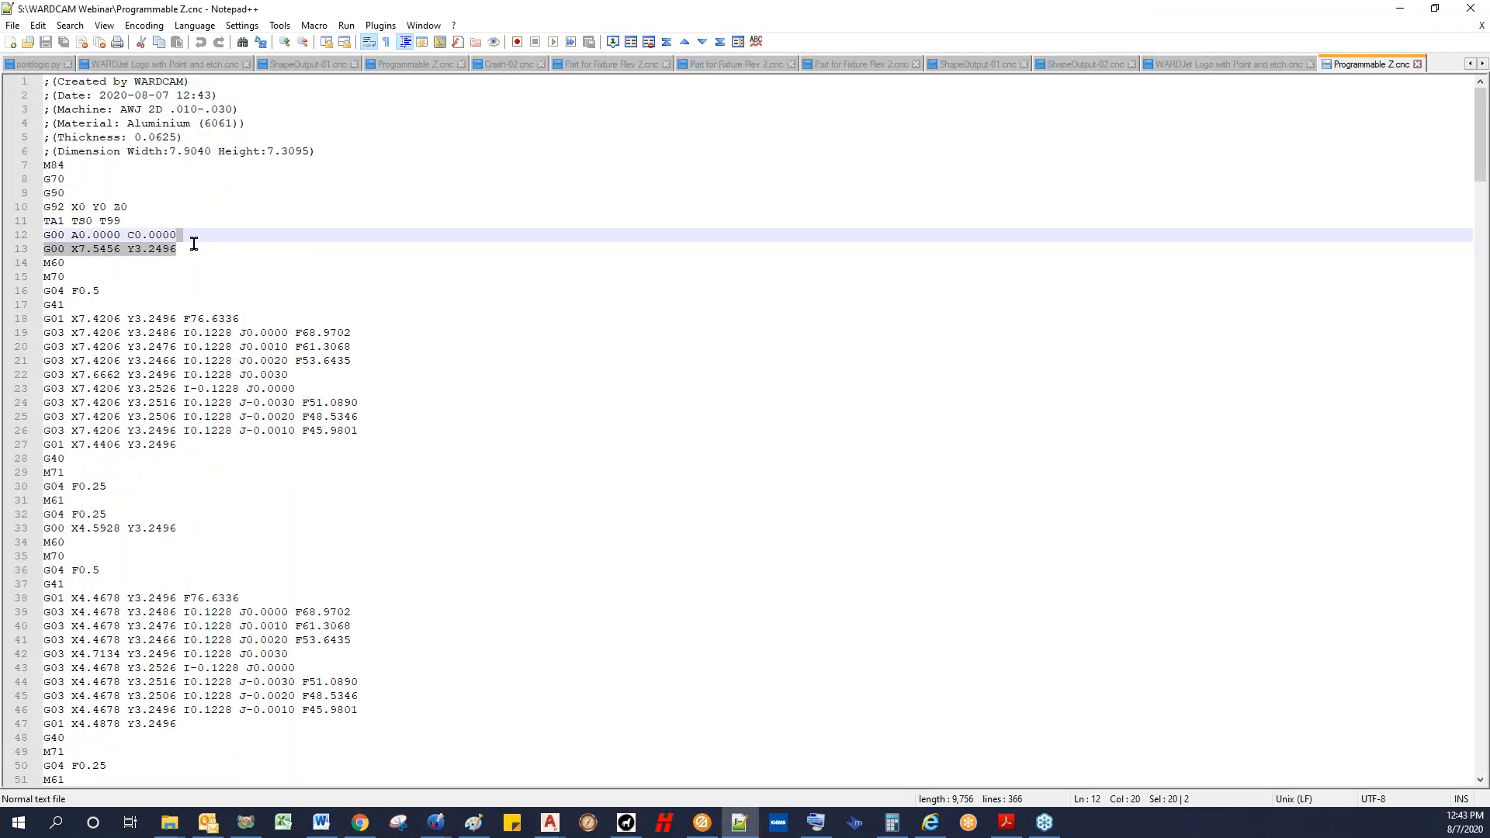
left_click(136, 267)
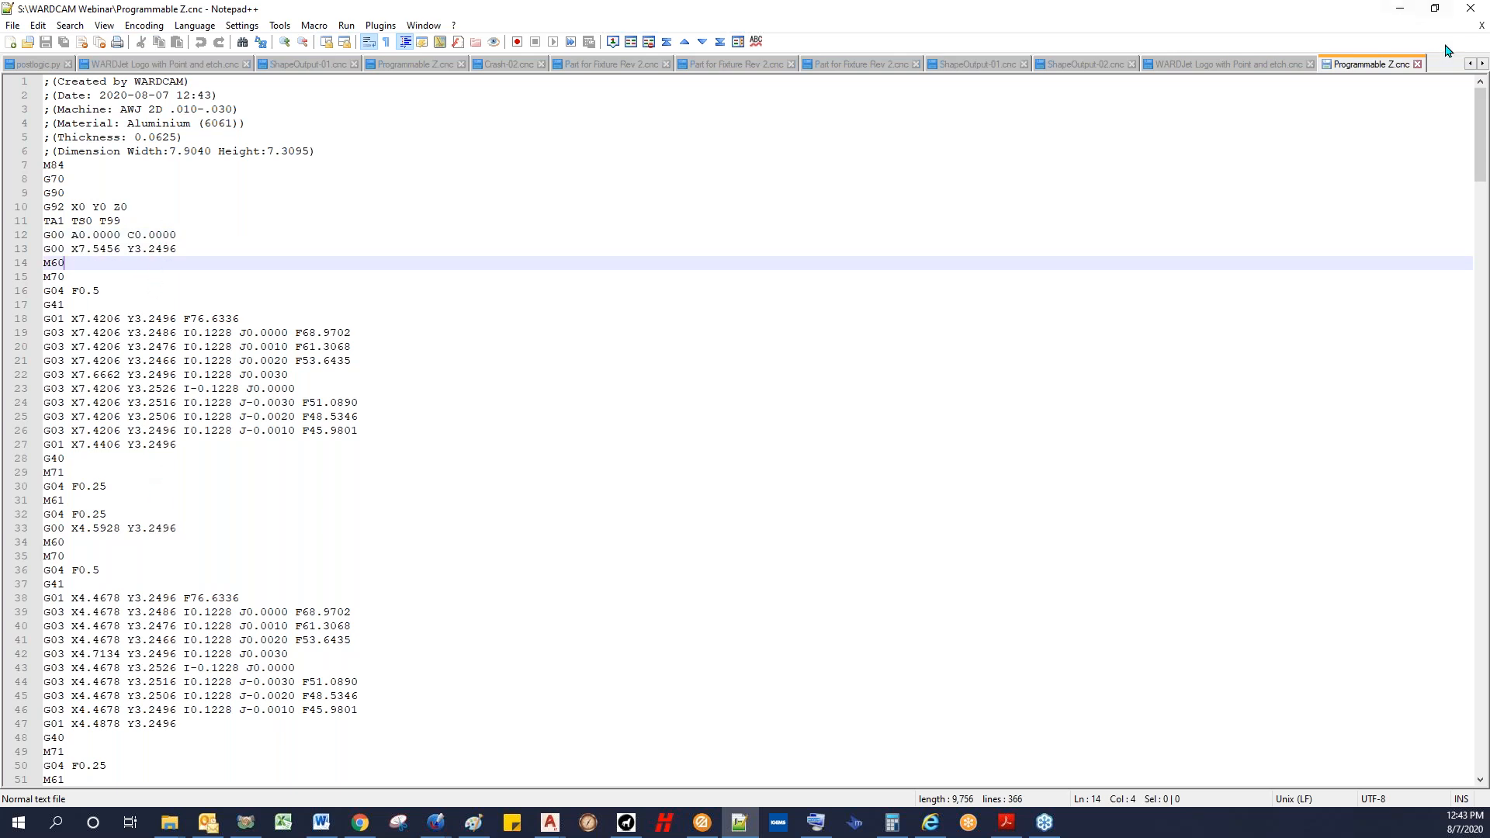
Step: Enable UseHeightSensor in the Height Sensors post variables, save, and output the program again over Programmable Z.cnc
left_click(1400, 8)
left_click(91, 29)
left_click(104, 48)
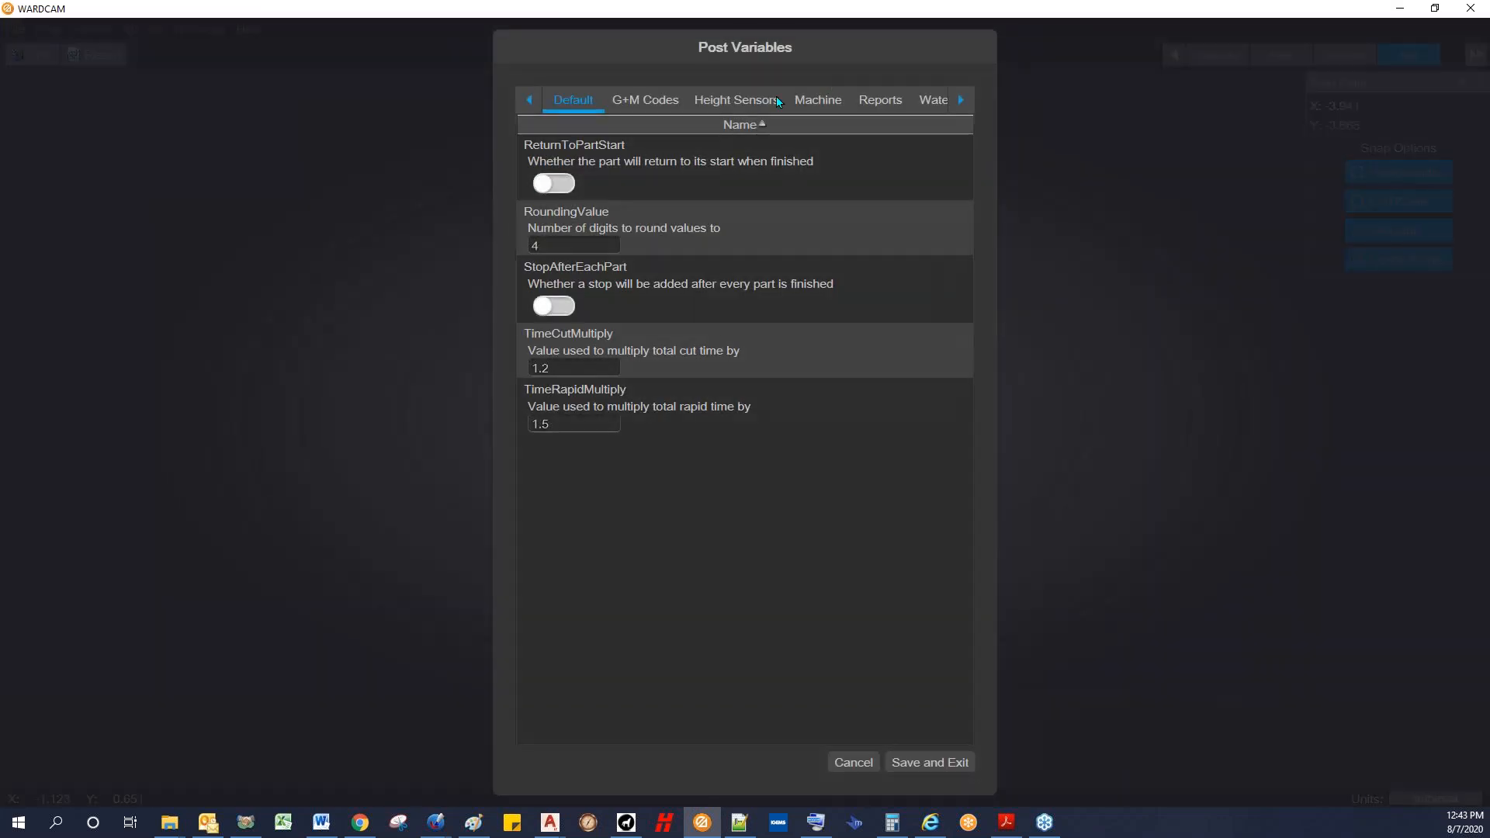
left_click(752, 99)
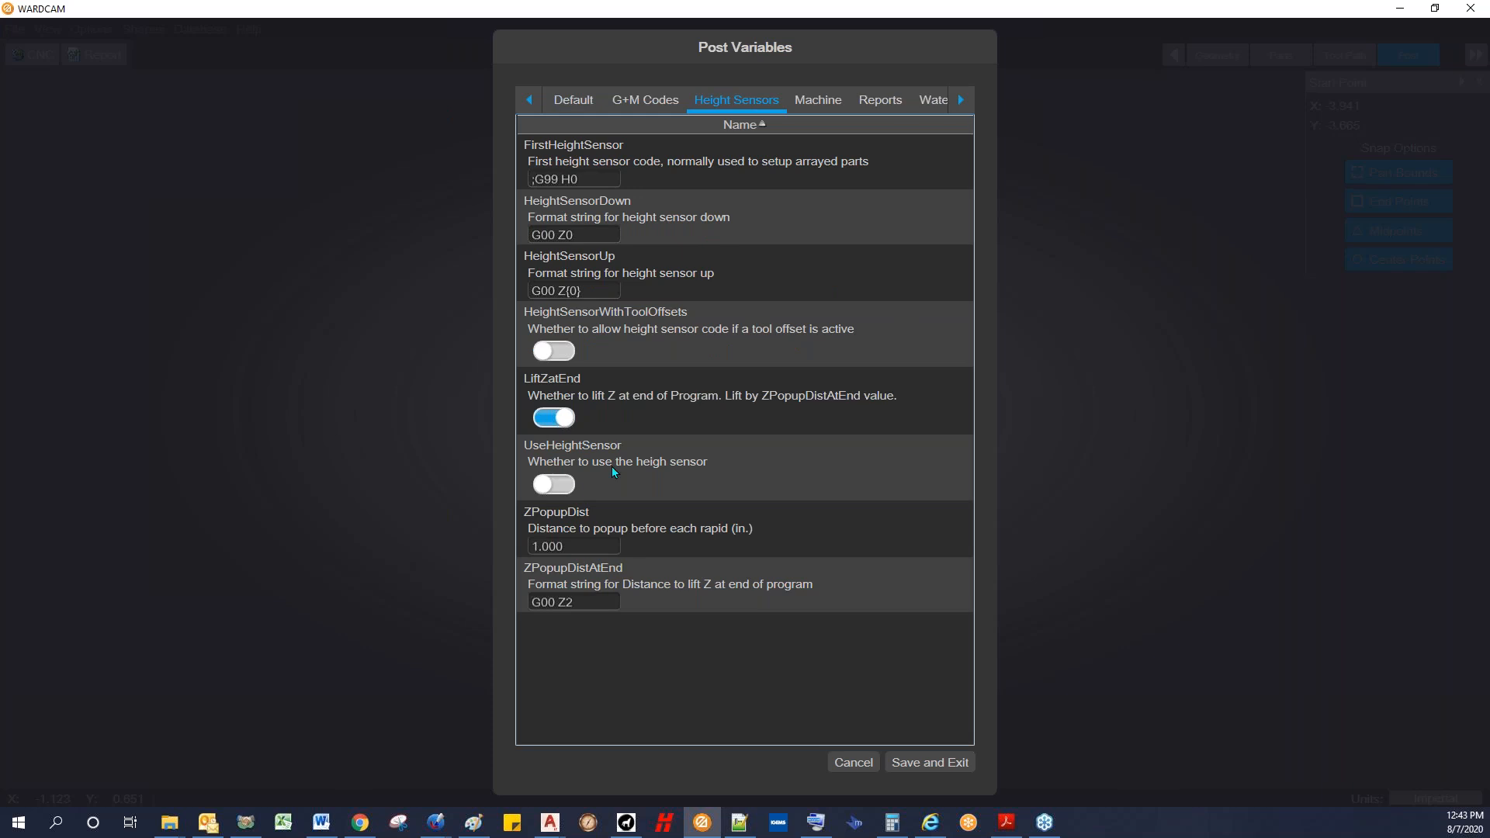
left_click(570, 488)
left_click(897, 767)
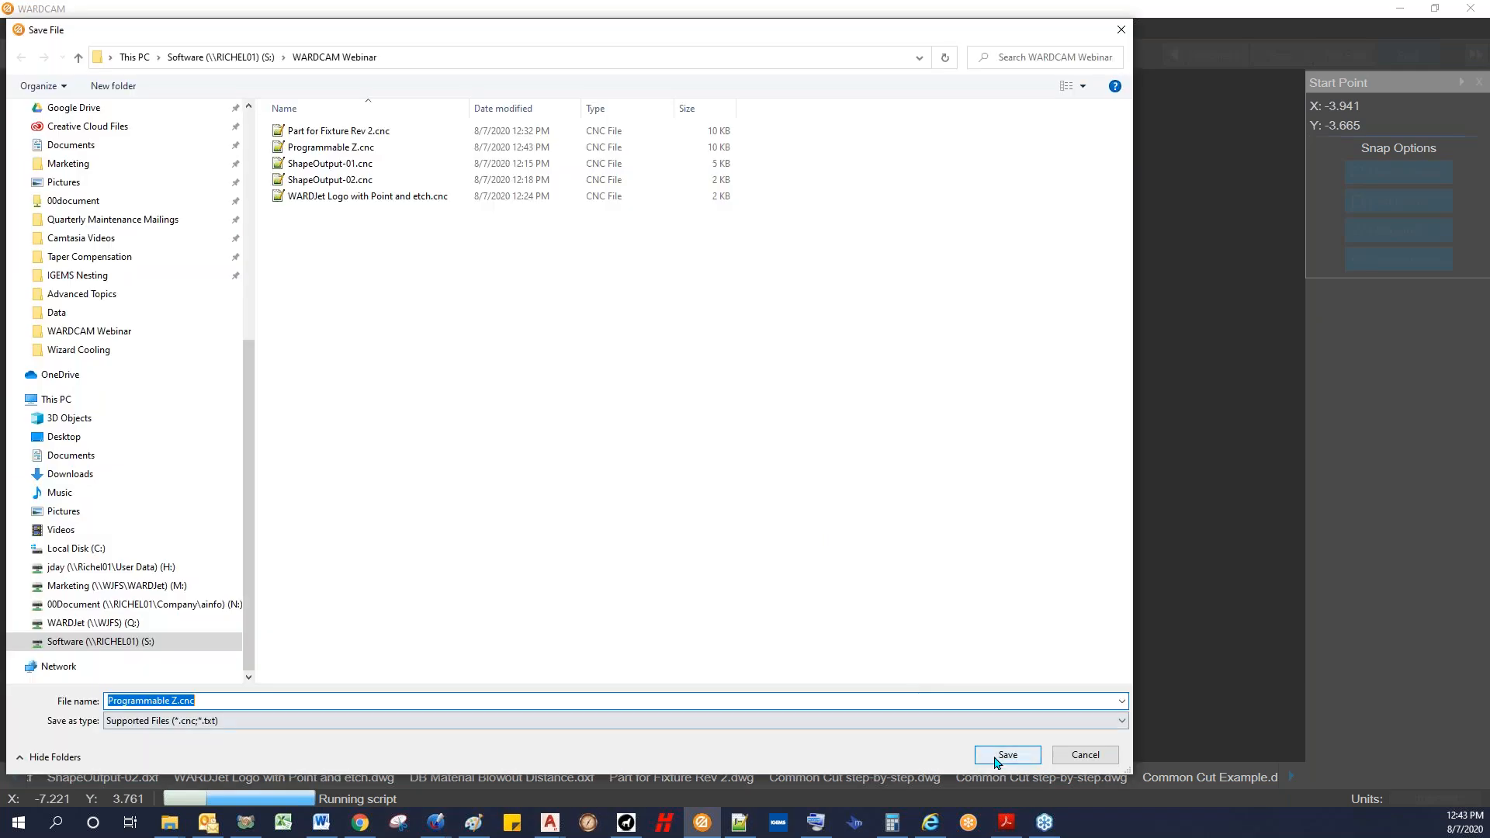
left_click(1007, 755)
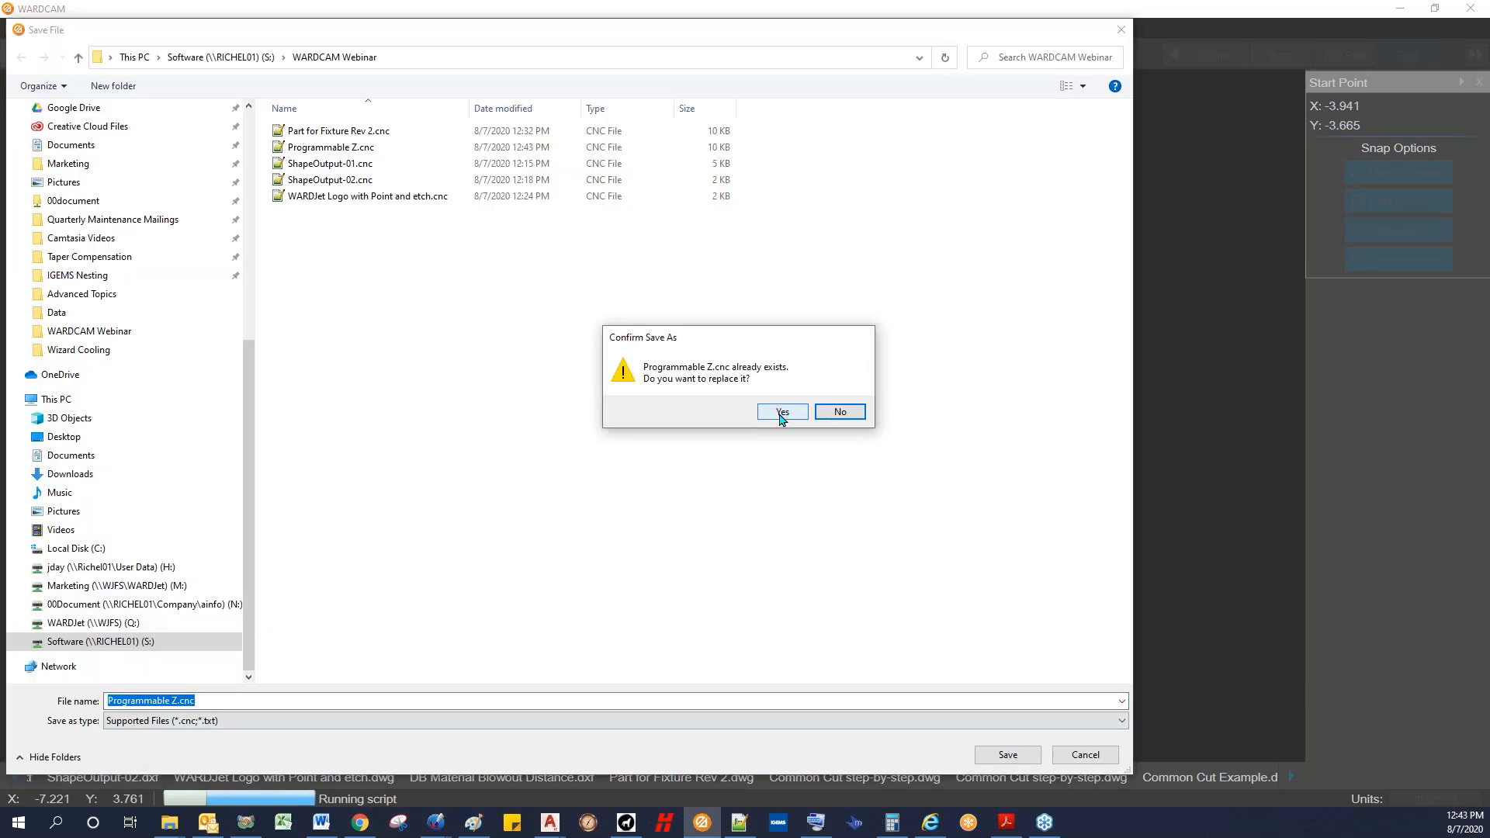
left_click(778, 413)
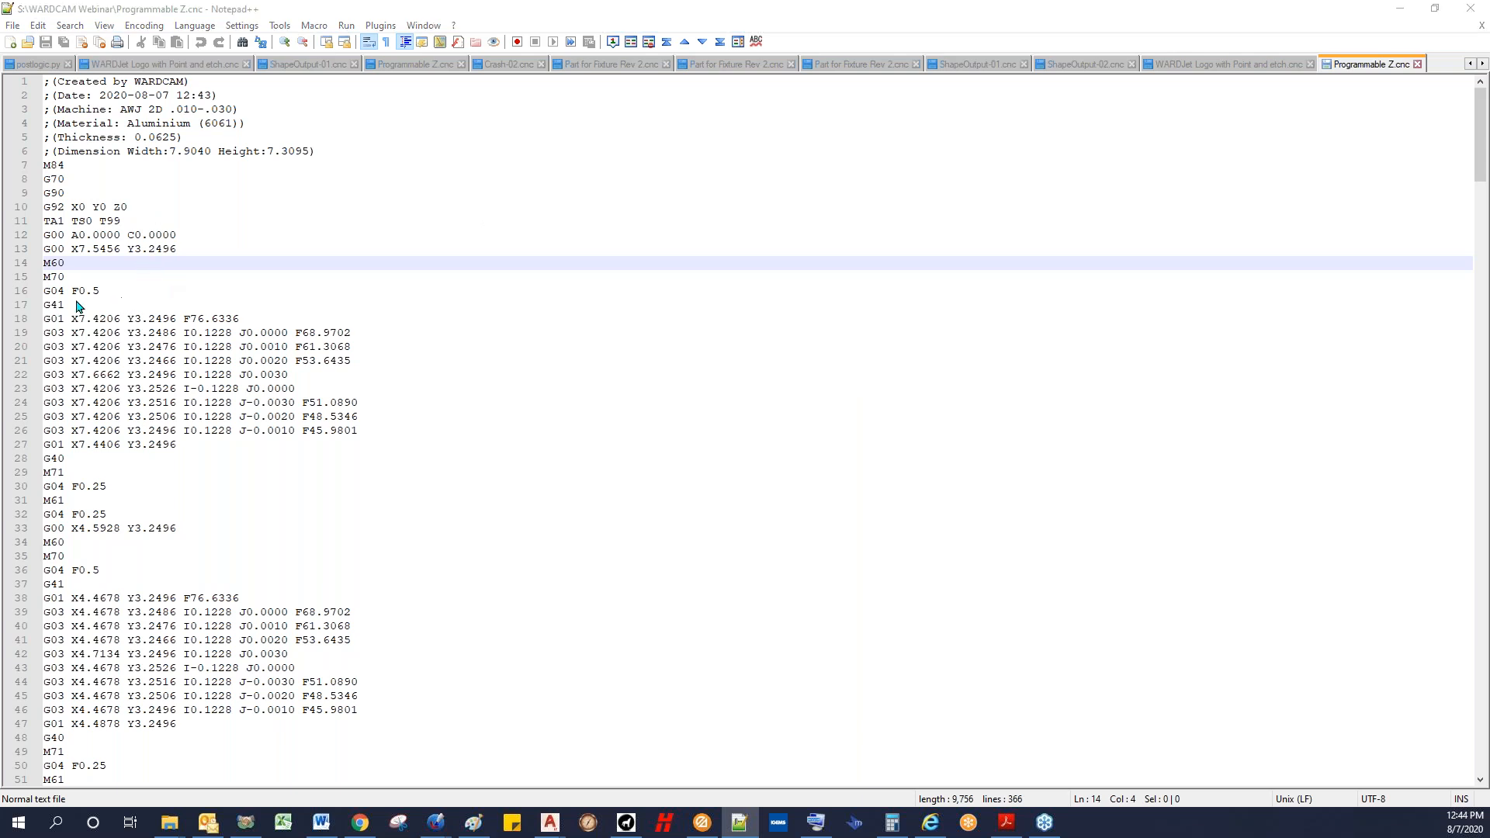
Step: Examine the regenerated code for the Z raise and lower moves around each rapid and the Z lift at program end
left_click_drag(123, 248, 37, 249)
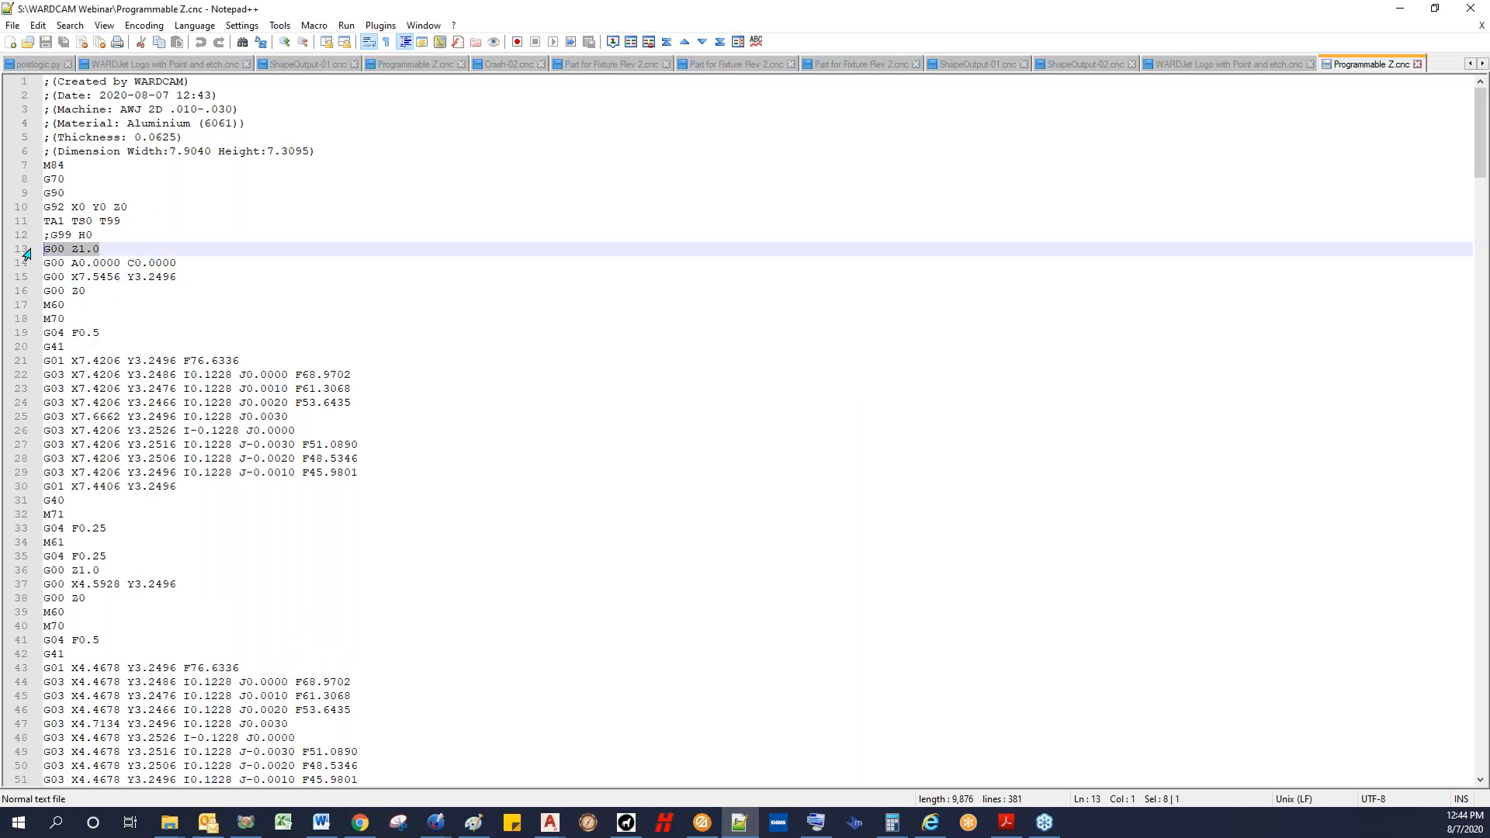
left_click(184, 276)
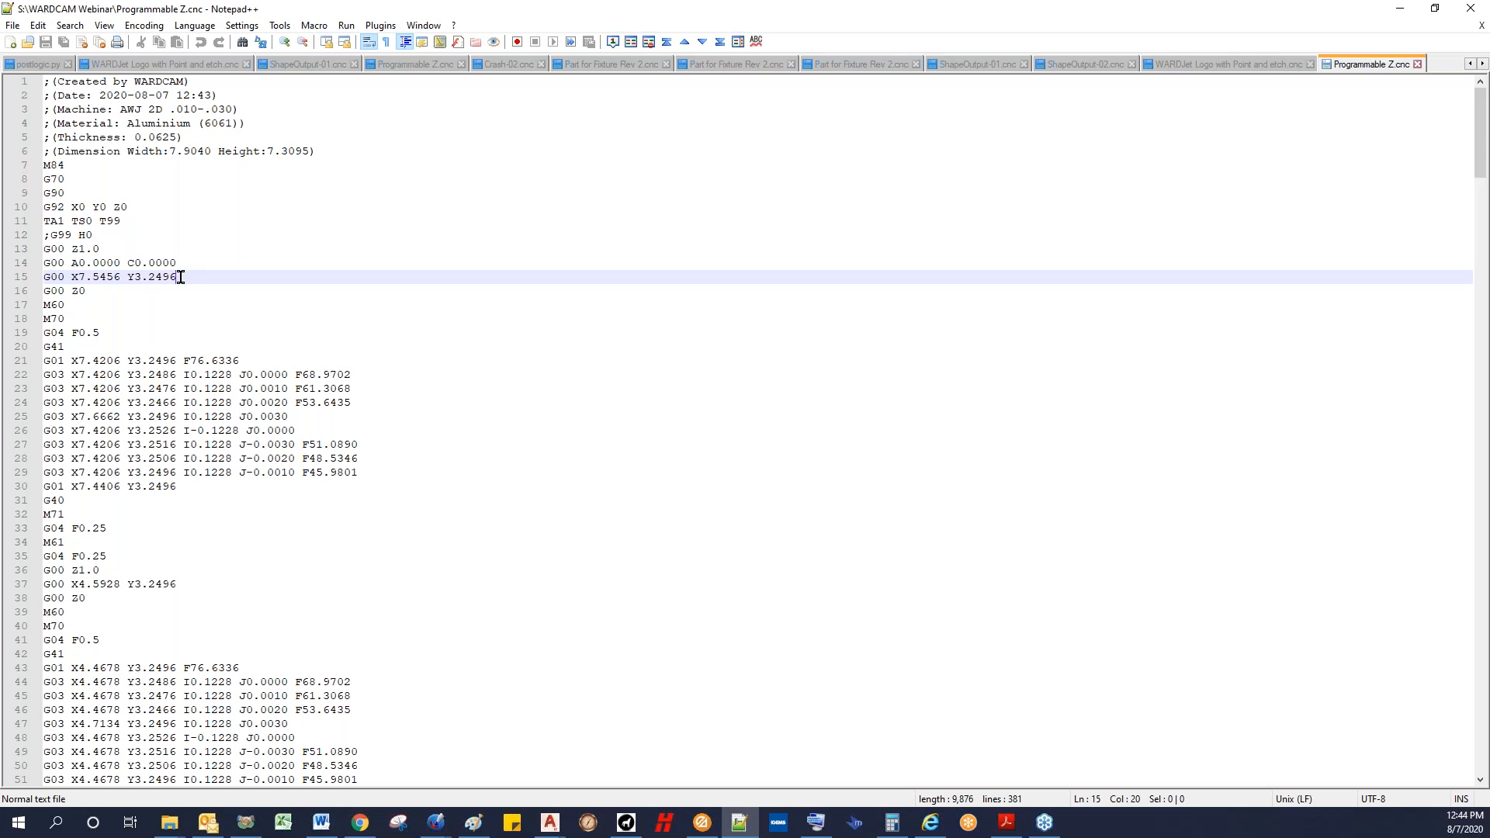
double_click(79, 291)
left_click(115, 388)
left_click_drag(101, 575, 30, 600)
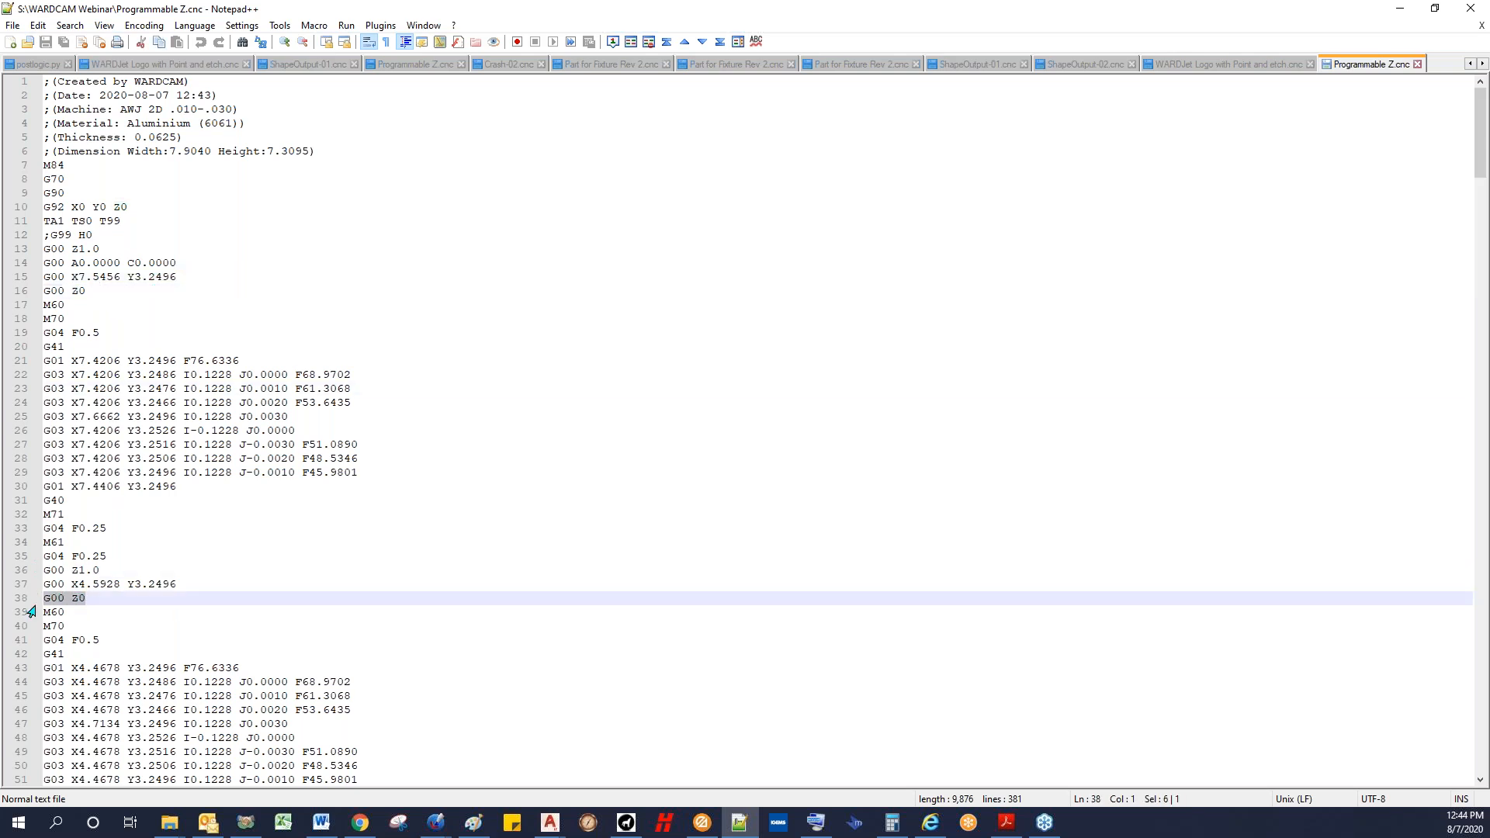
scroll(1355, 323, "down", 20)
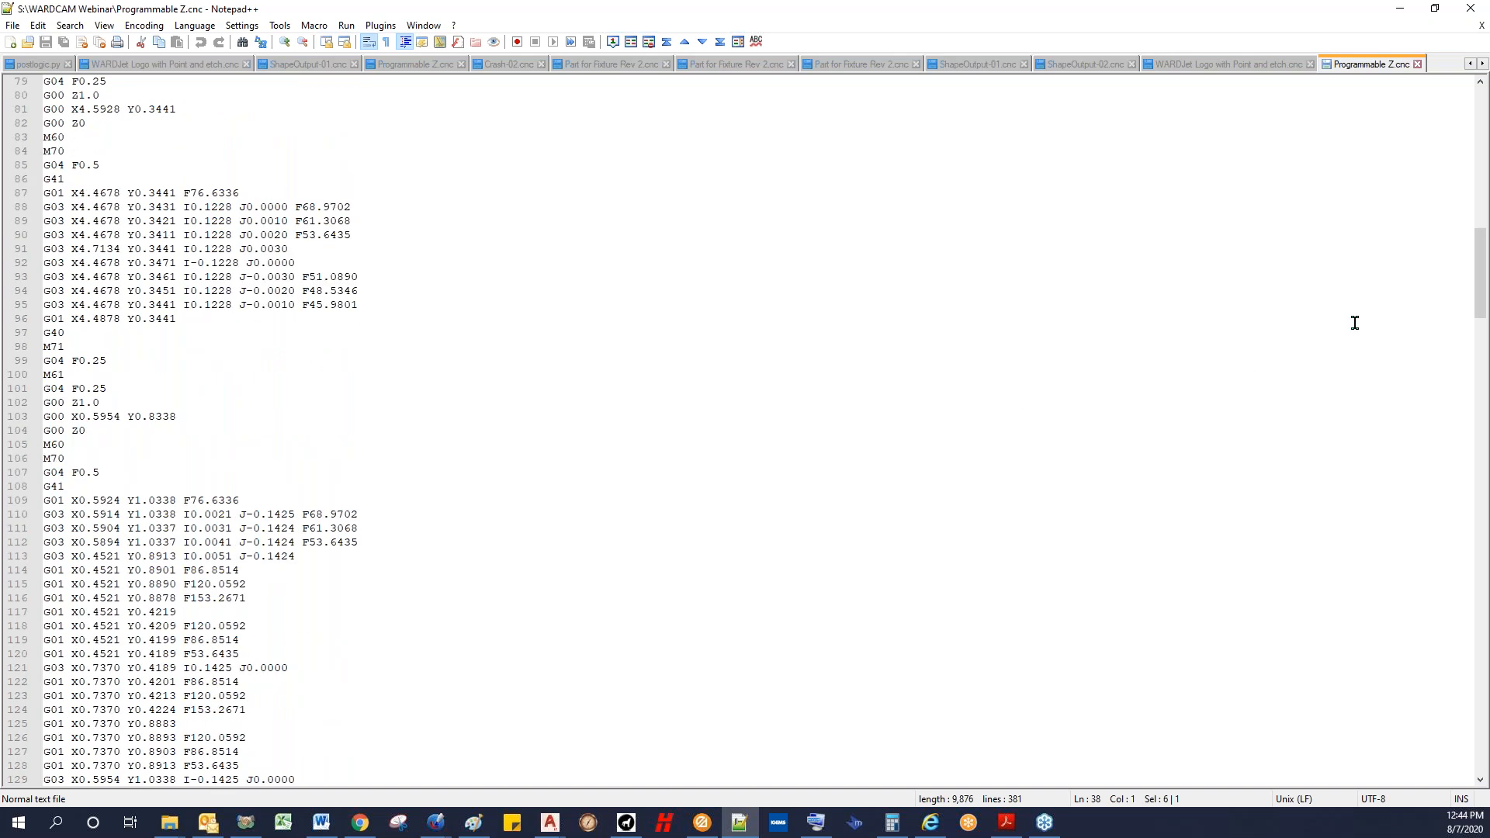
left_click_drag(1482, 279, 1482, 725)
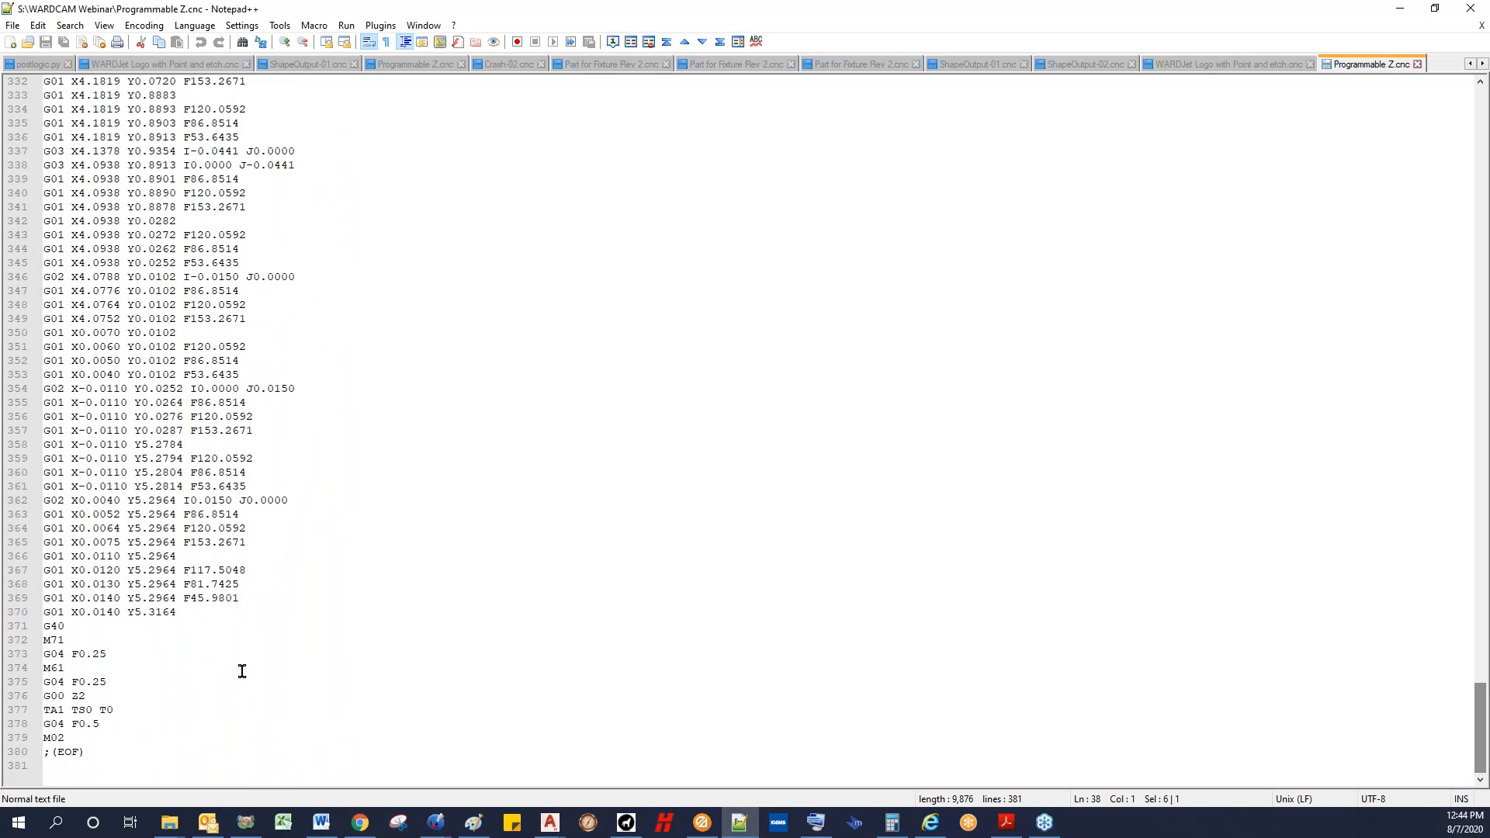
left_click_drag(83, 694, 4, 693)
left_click(91, 671)
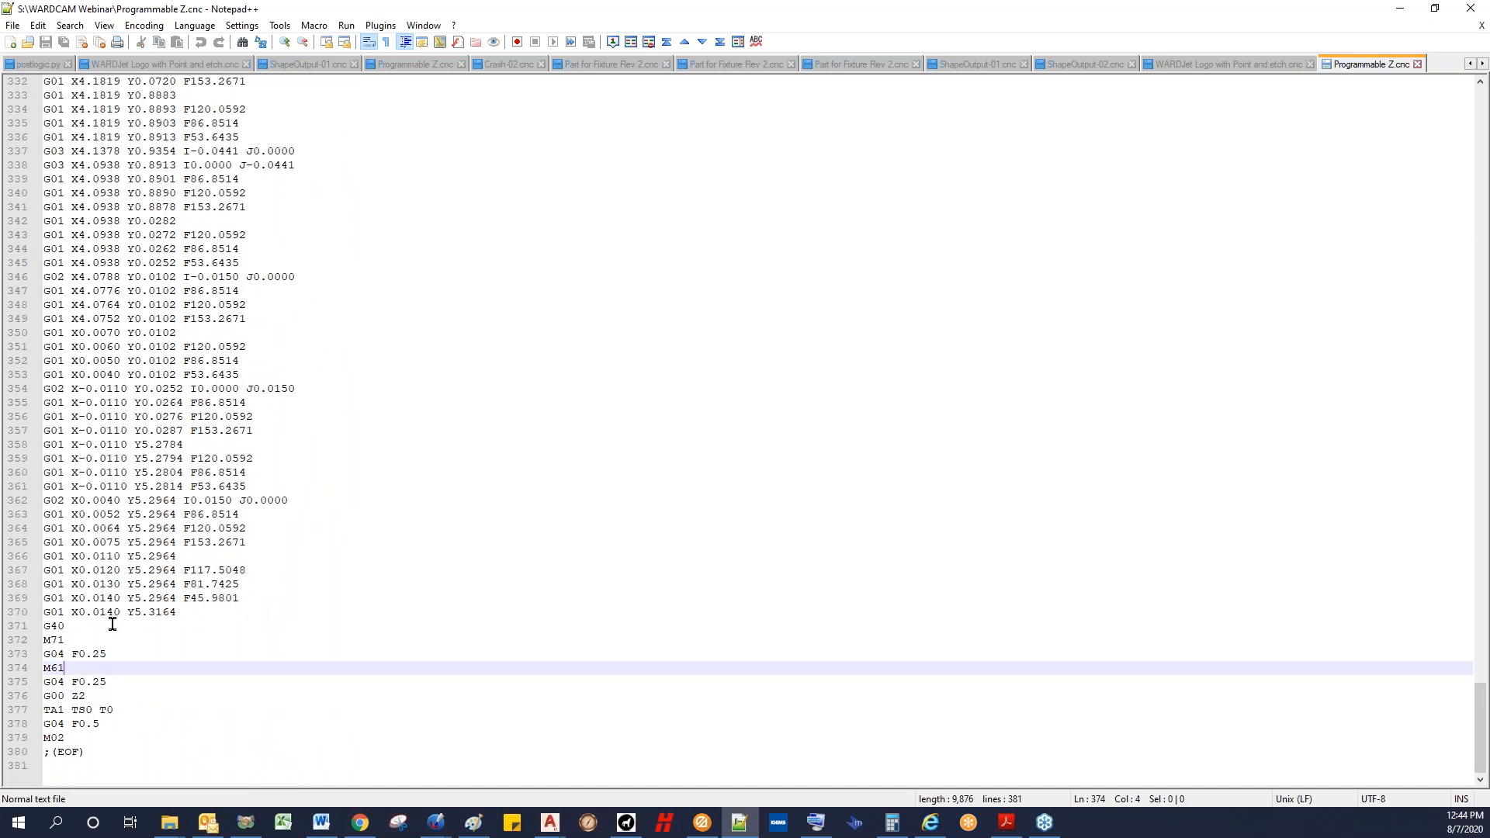
left_click(106, 636)
left_click(92, 682)
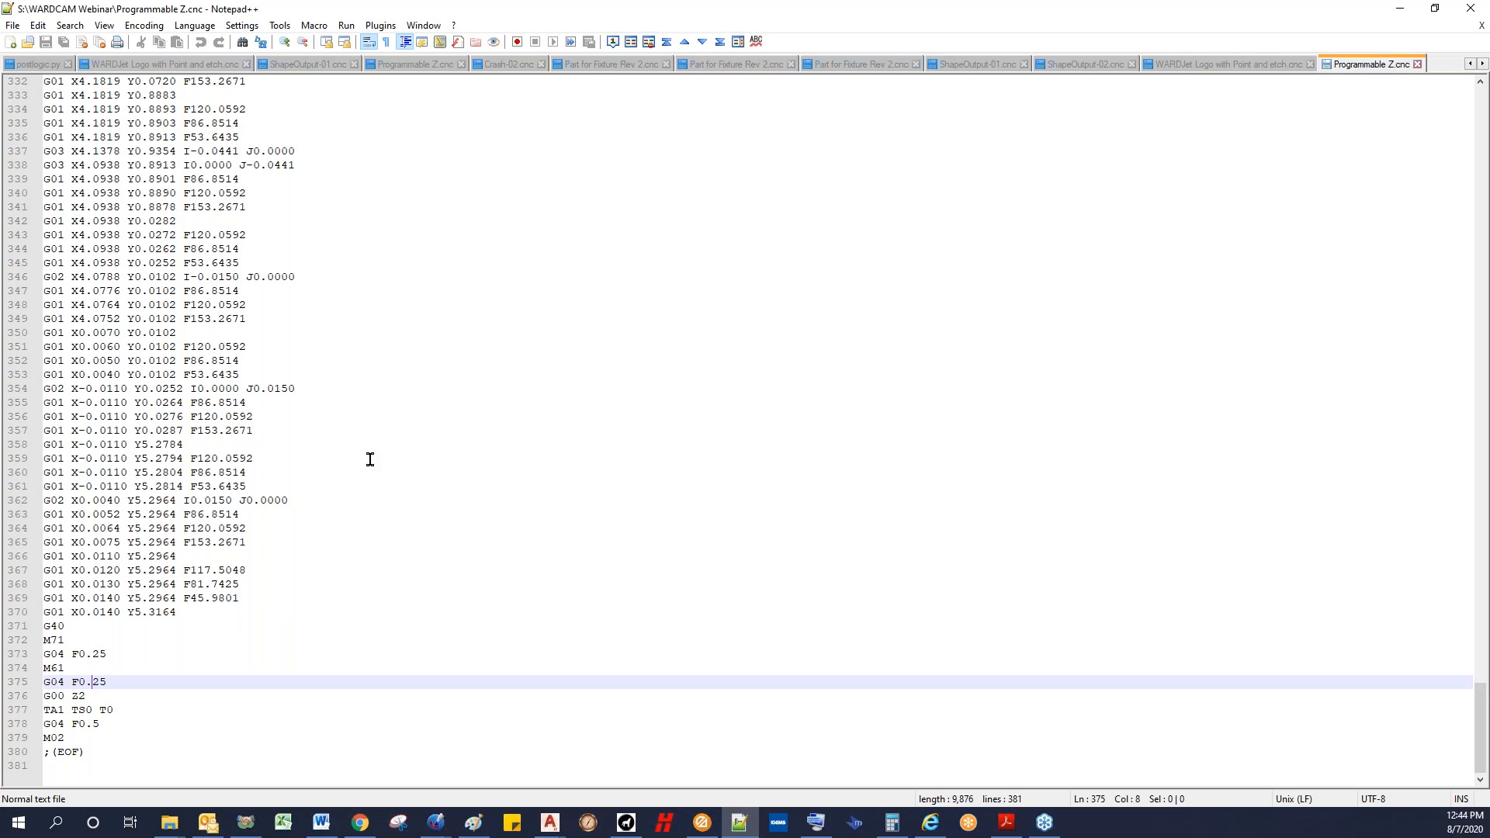
Step: Return to WARDCAM and import Crash-01.dwg from the Advanced Topics folder
left_click(1400, 8)
left_click(14, 29)
left_click(35, 49)
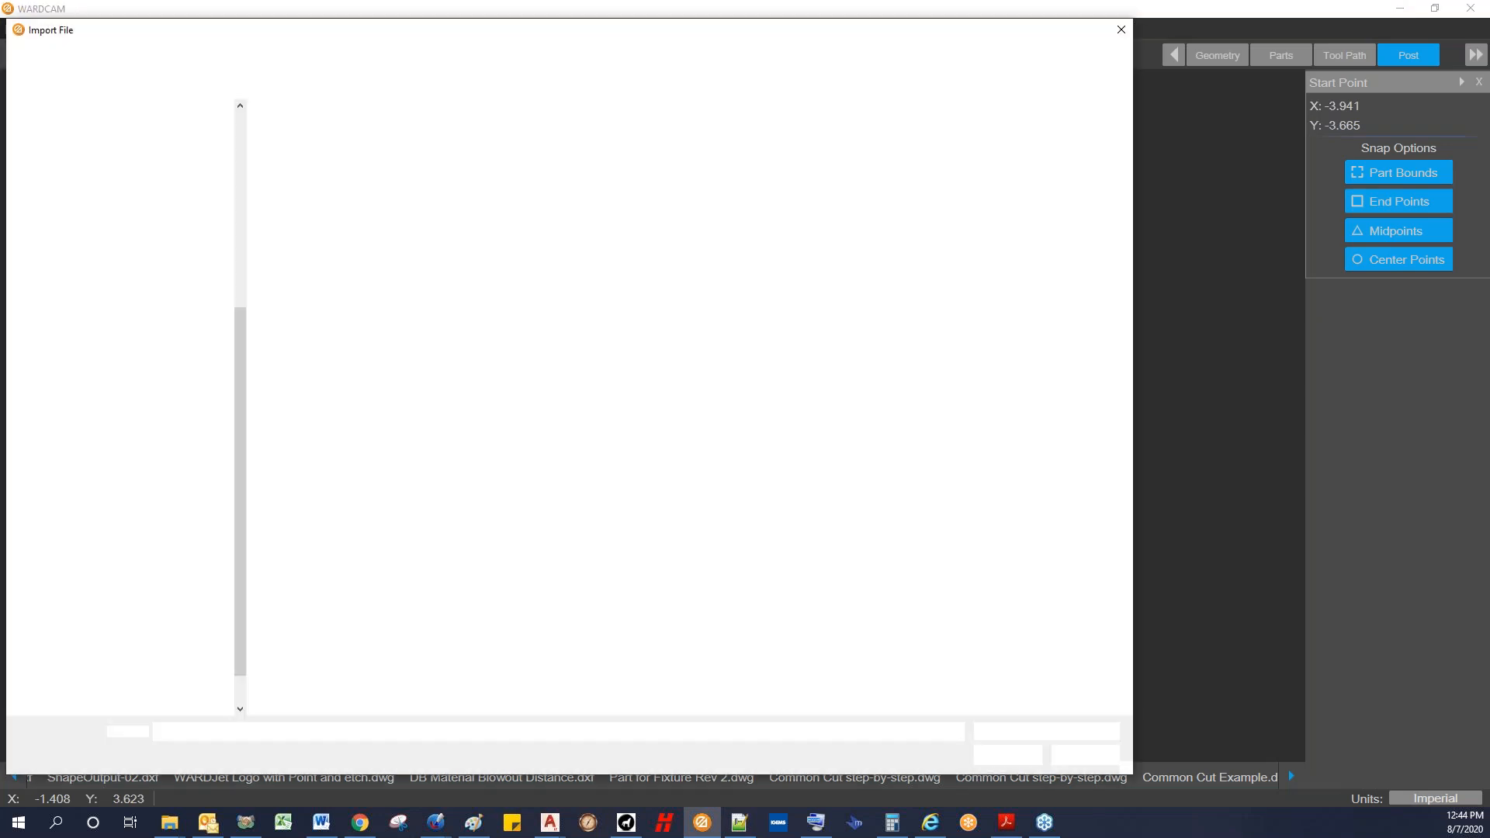
left_click(349, 163)
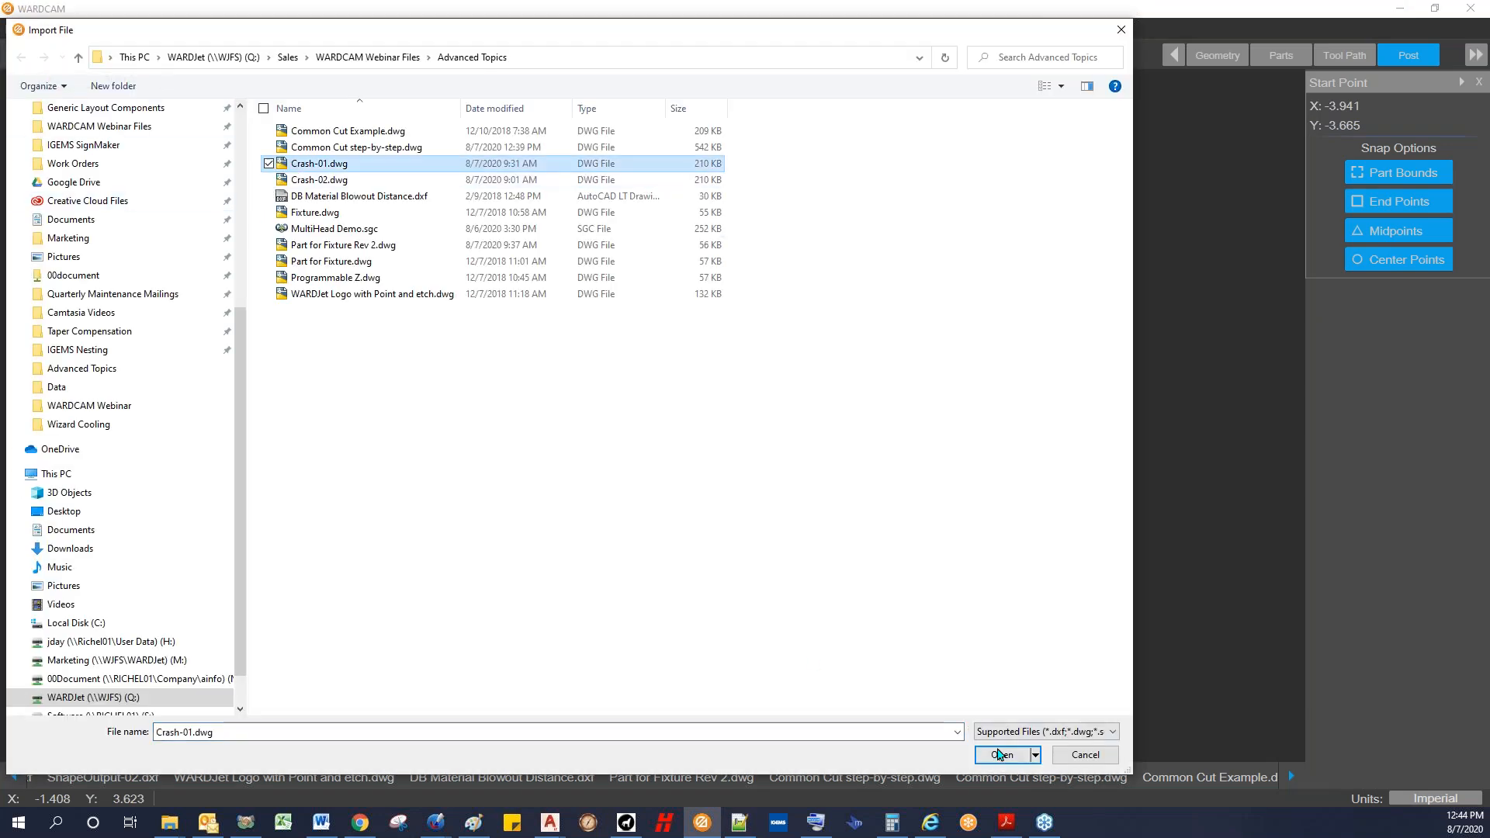
left_click(1002, 755)
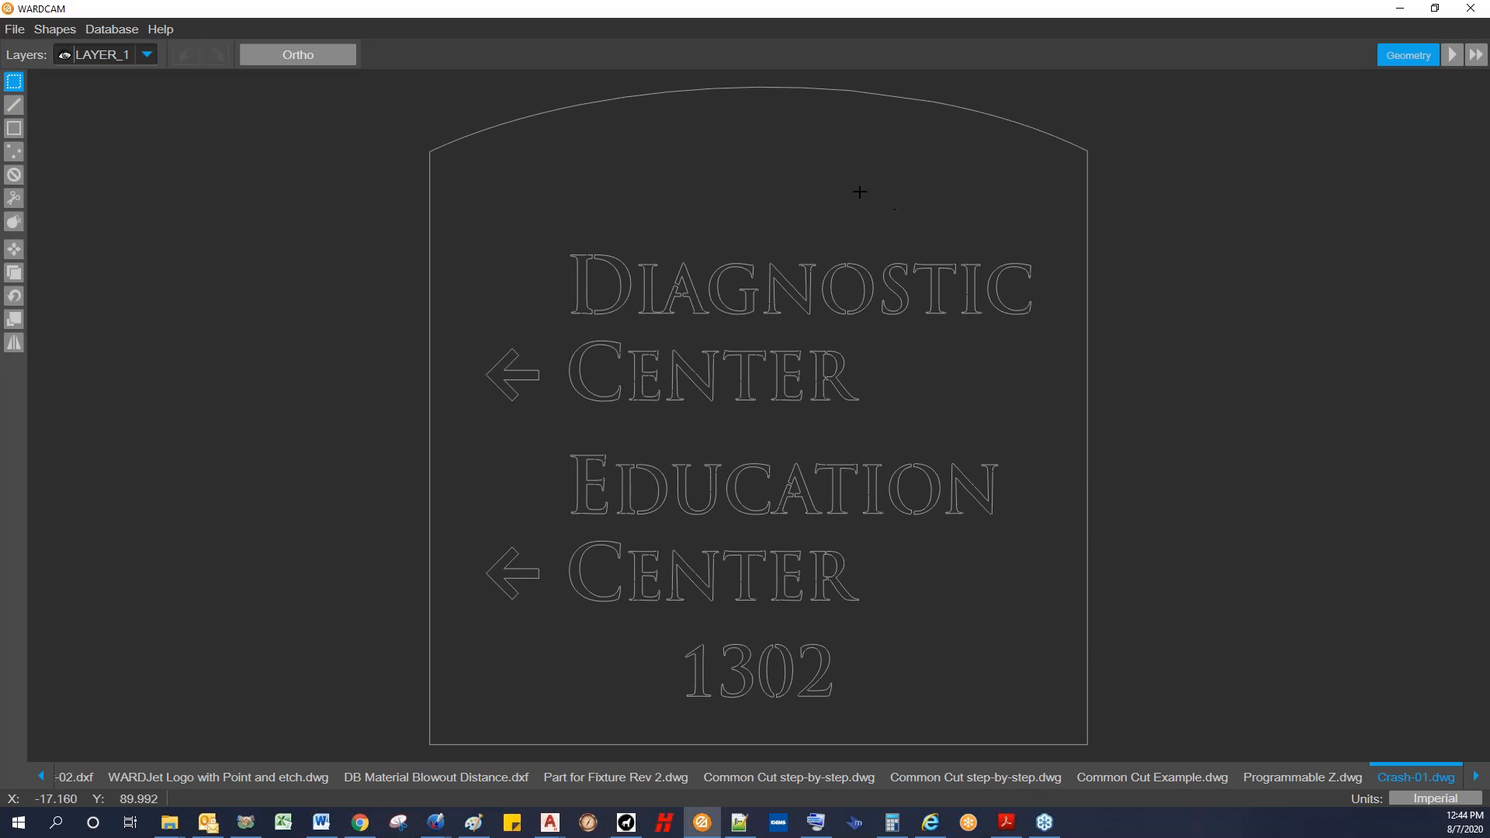
Step: Try to take the Crash-01 drawing through the Parts stage to tool path creation
left_click(1447, 62)
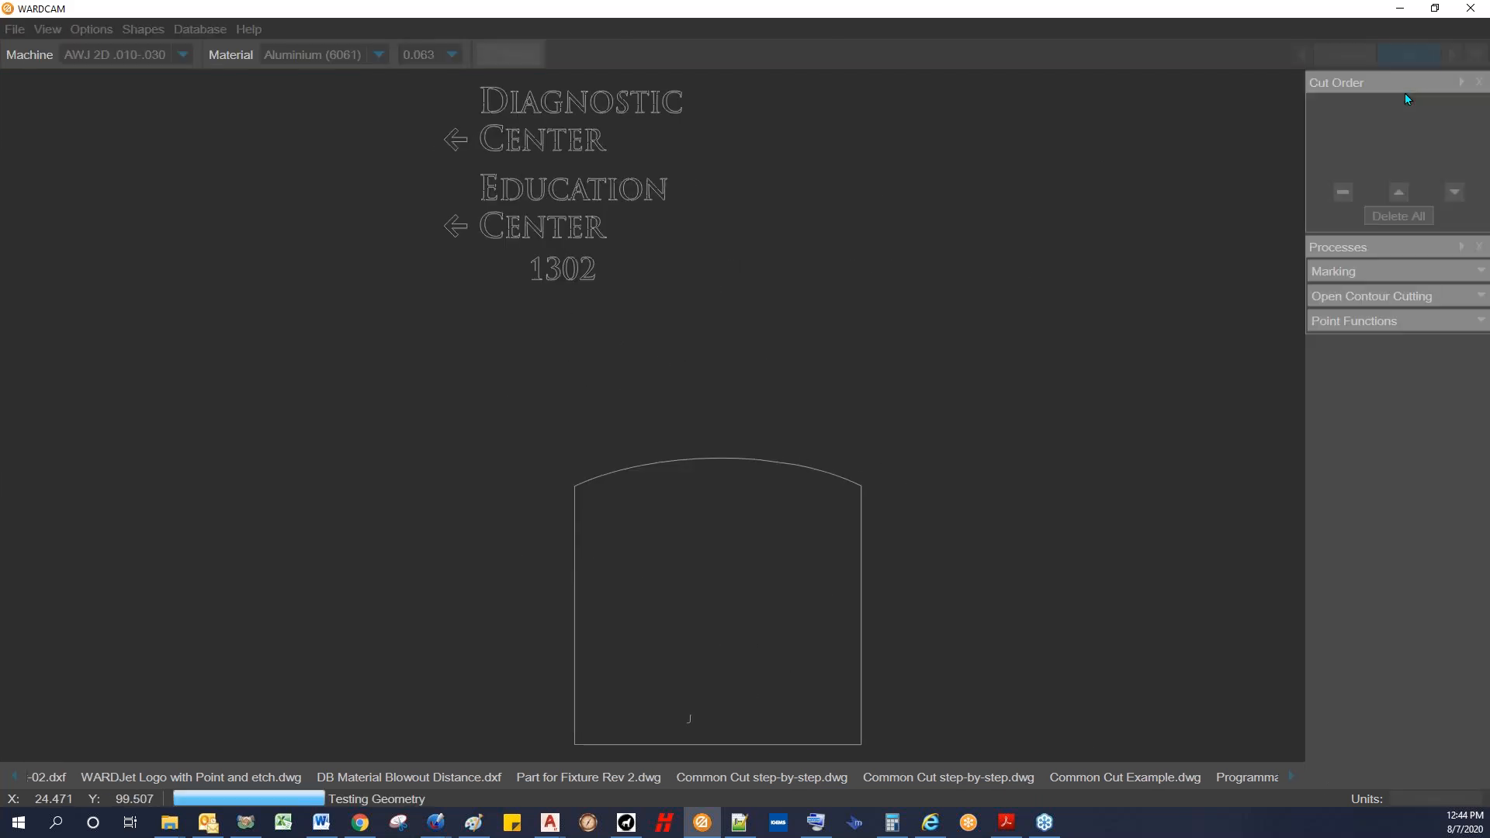
left_click(1449, 58)
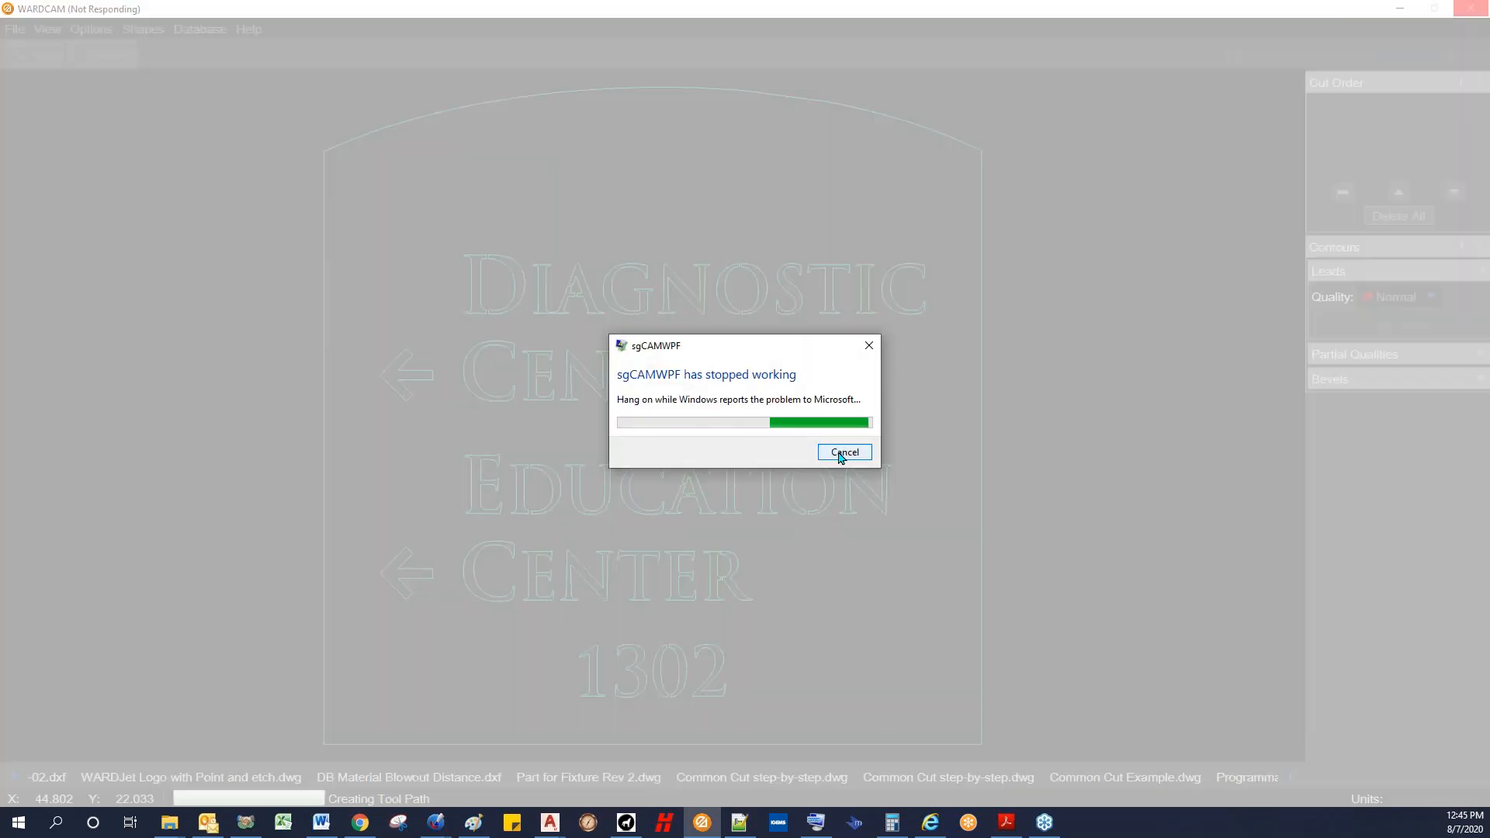
left_click(836, 453)
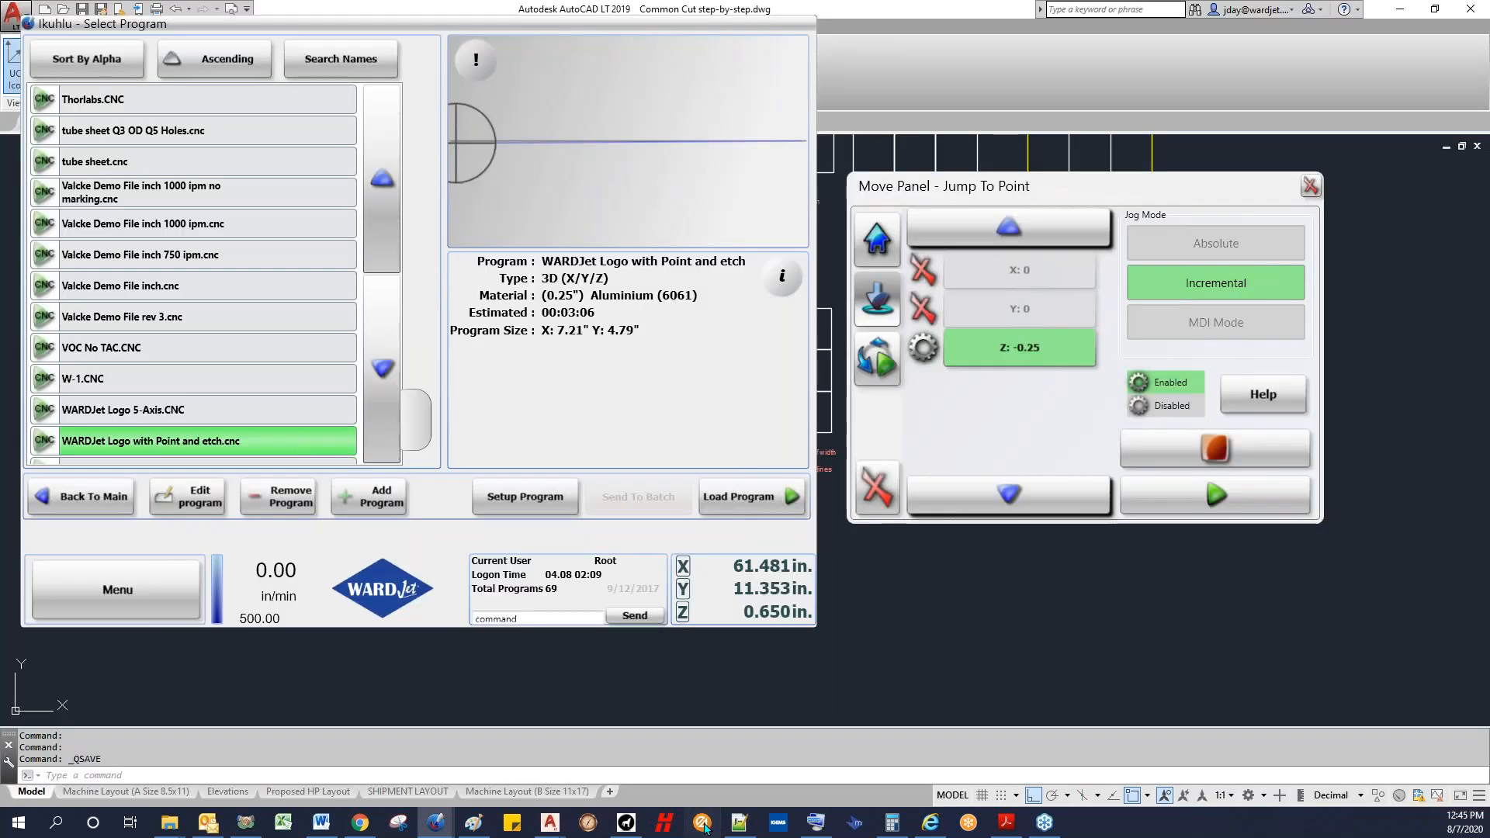
Step: Relaunch WARDCAM and import Crash-01.dwg from the Advanced Topics folder again
left_click(702, 822)
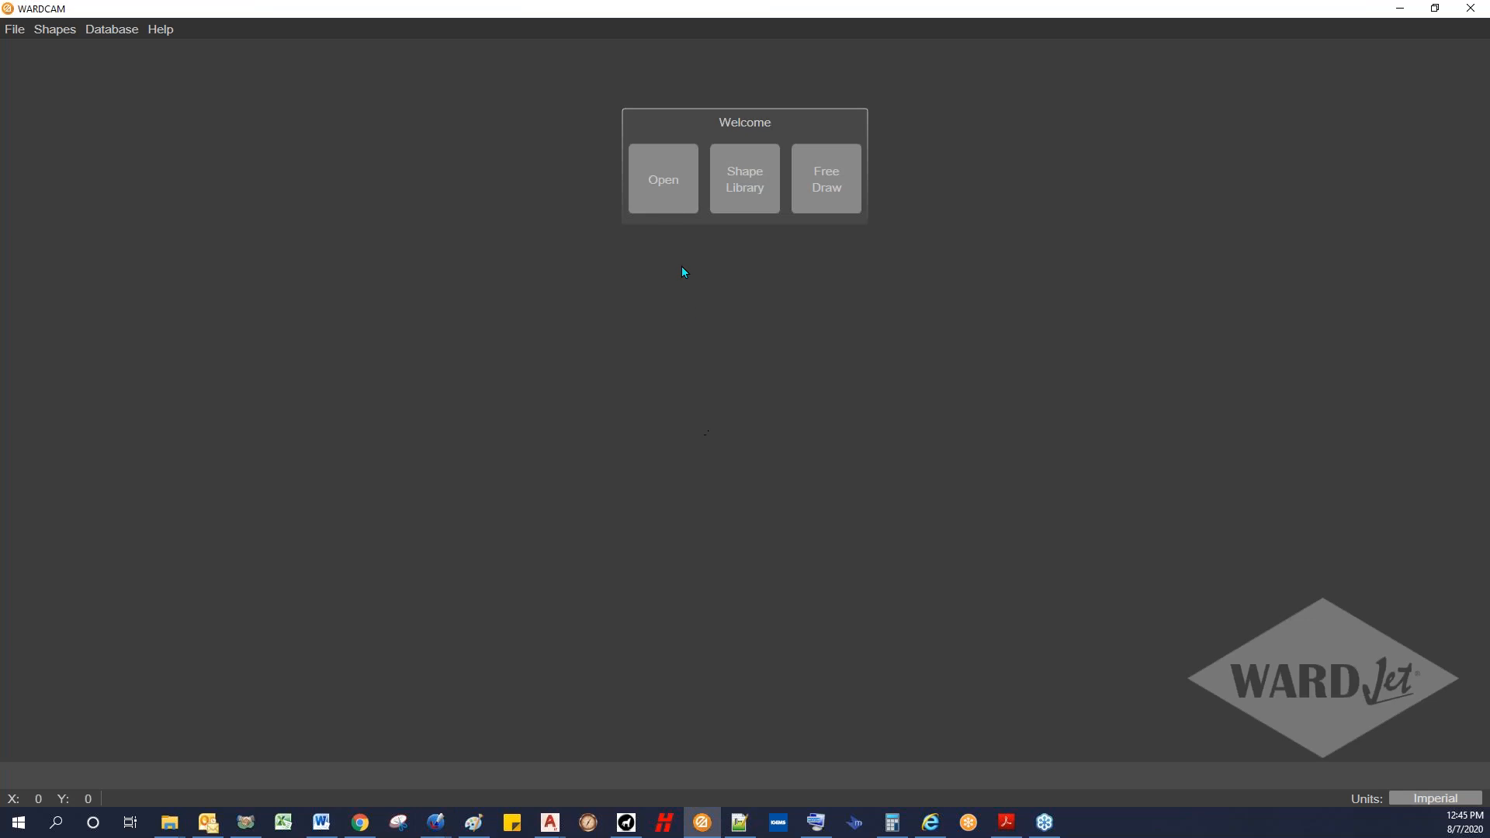
left_click(671, 200)
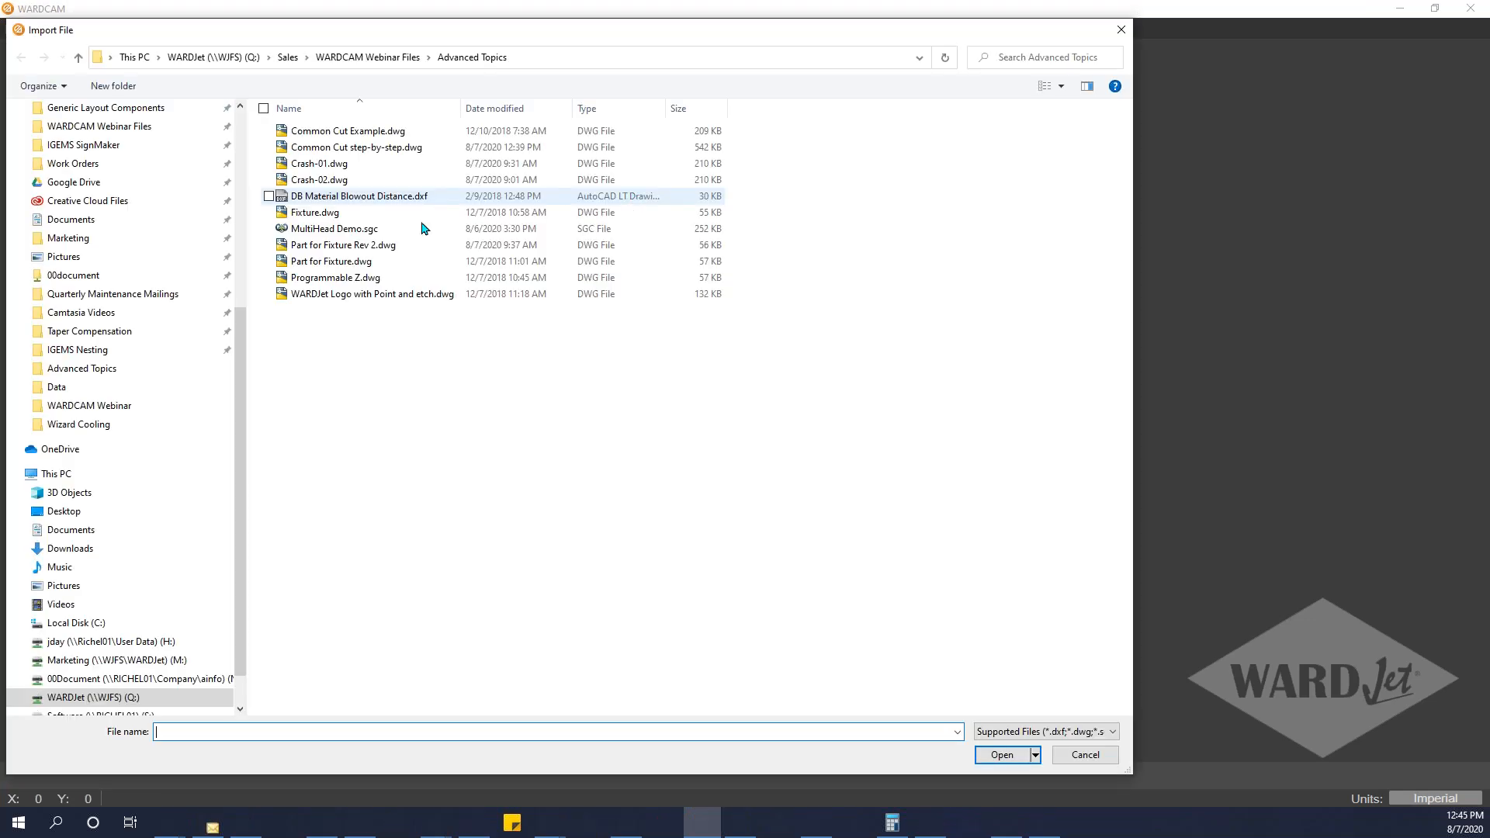
left_click(319, 163)
left_click(1007, 756)
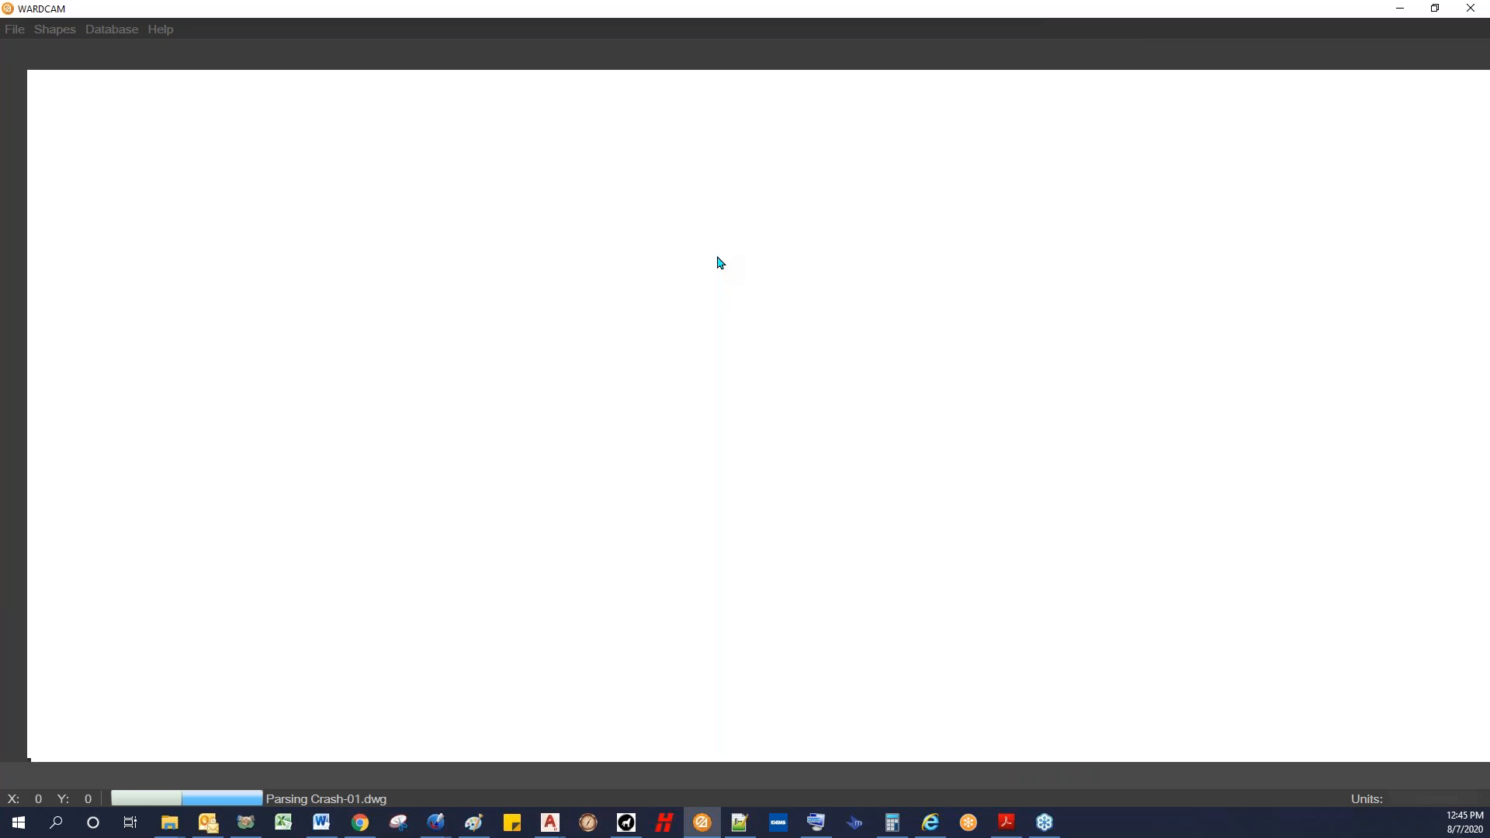
Step: With Ortho on, move the whole letter A in DIAGNOSTIC about 0.36 in horizontally away from the overlapping I
scroll(727, 275, "up", 2)
scroll(697, 298, "up", 5)
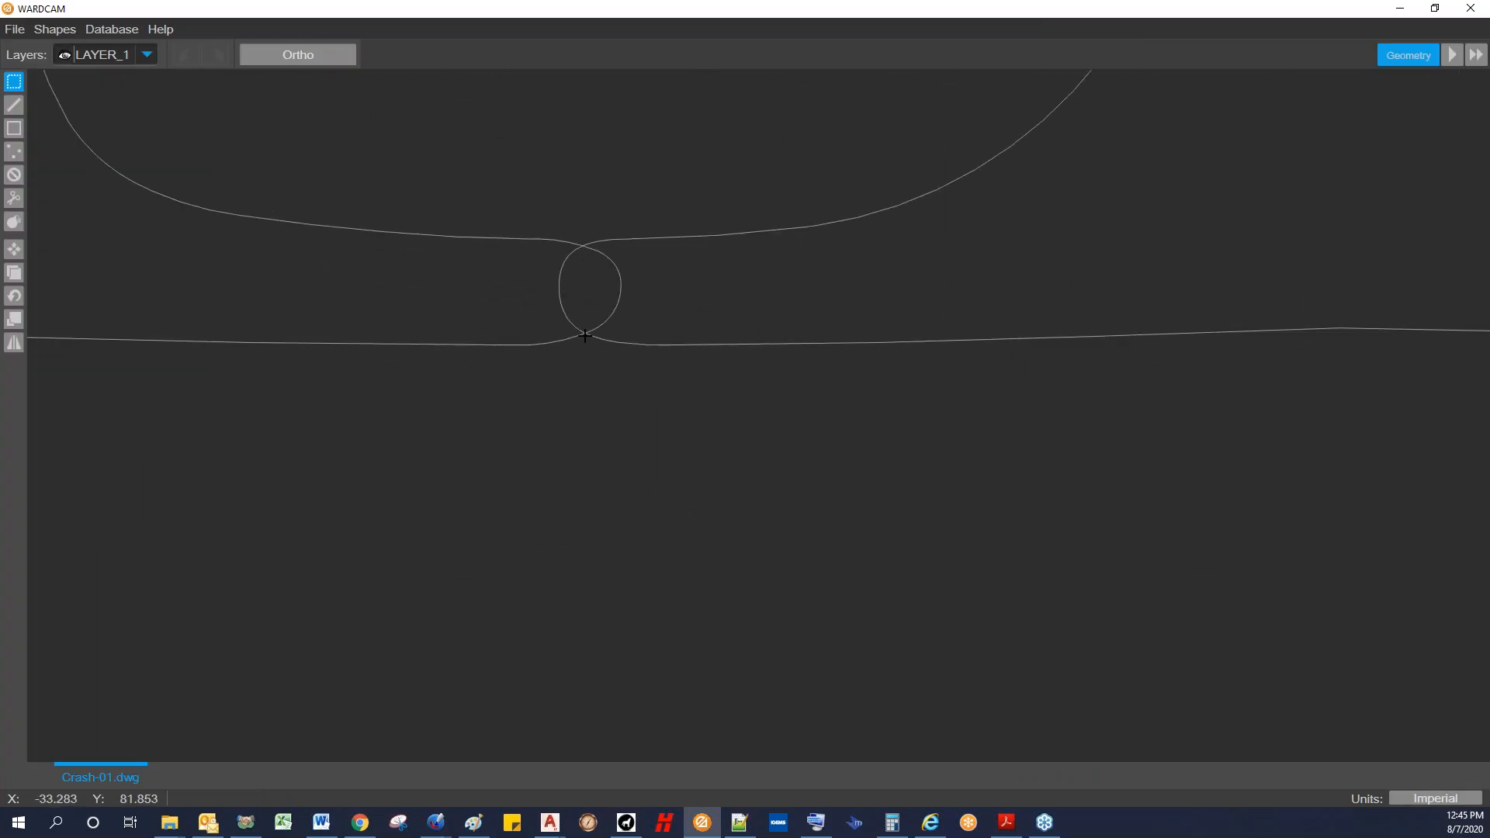
scroll(625, 279, "down", 6)
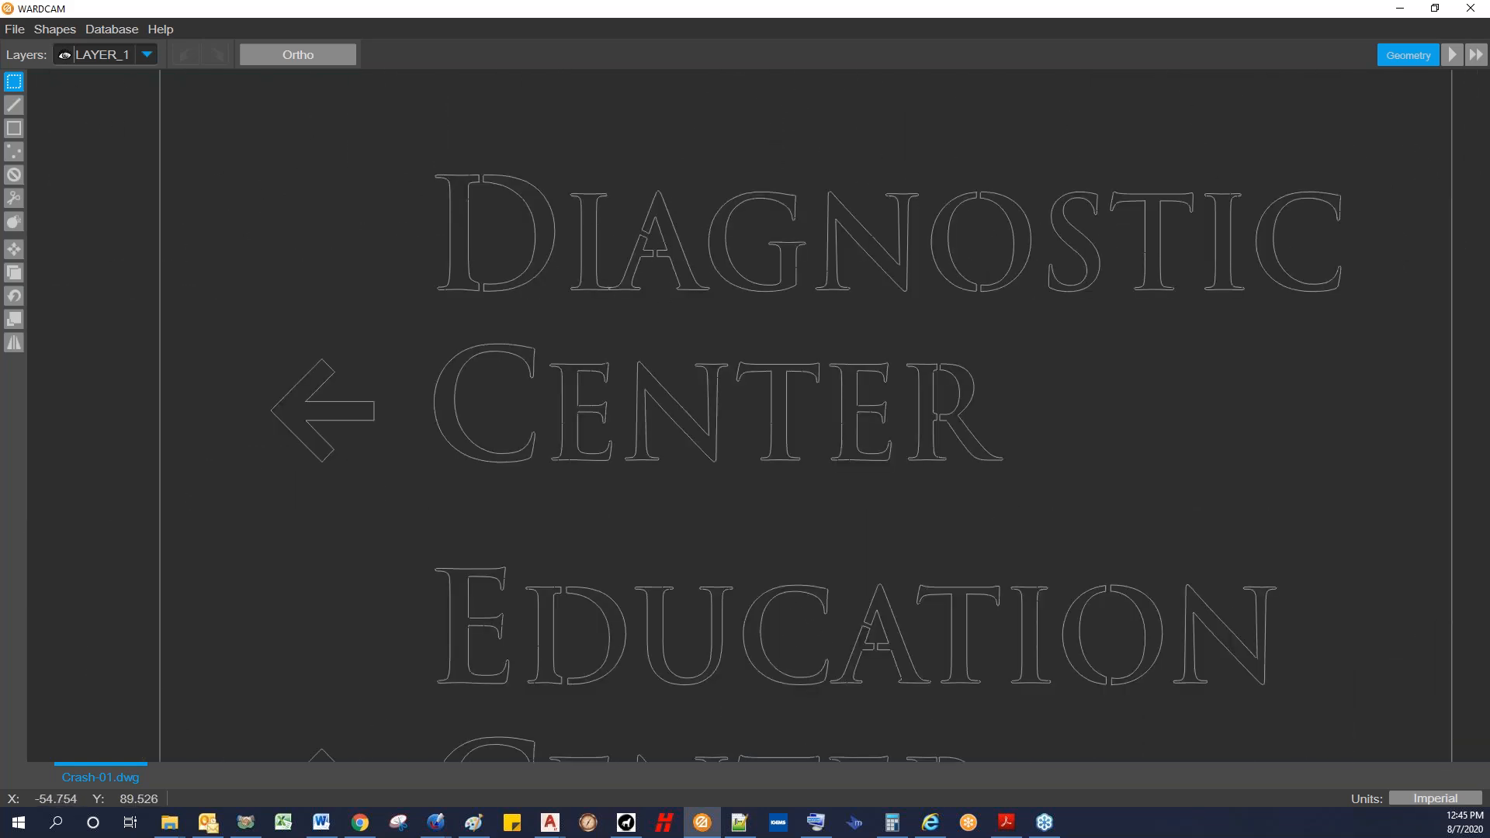
left_click_drag(623, 217, 709, 310)
scroll(652, 296, "up", 2)
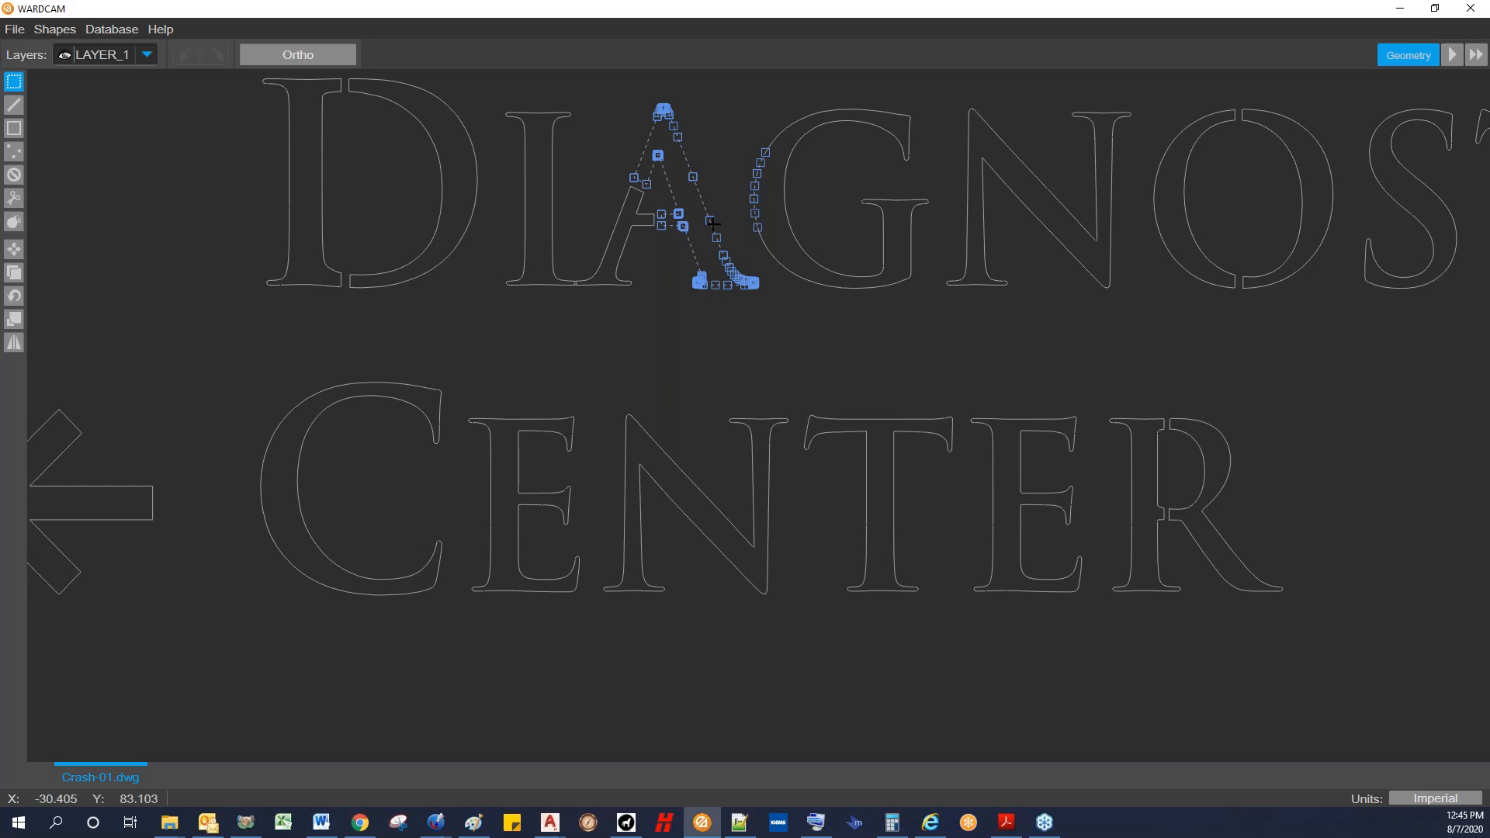
left_click_drag(698, 150, 641, 231)
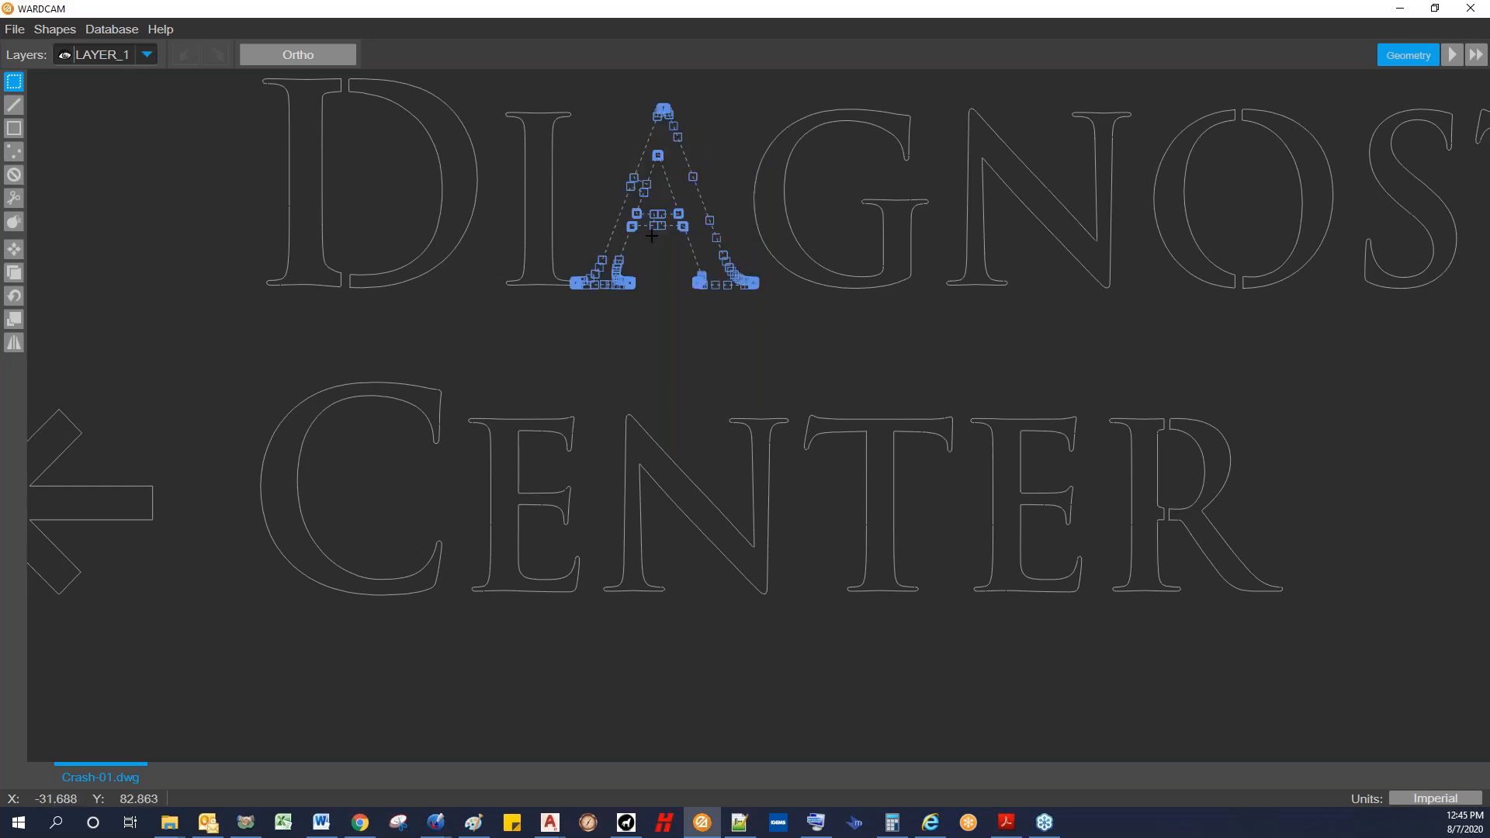
scroll(611, 295, "up", 3)
scroll(579, 287, "down", 5)
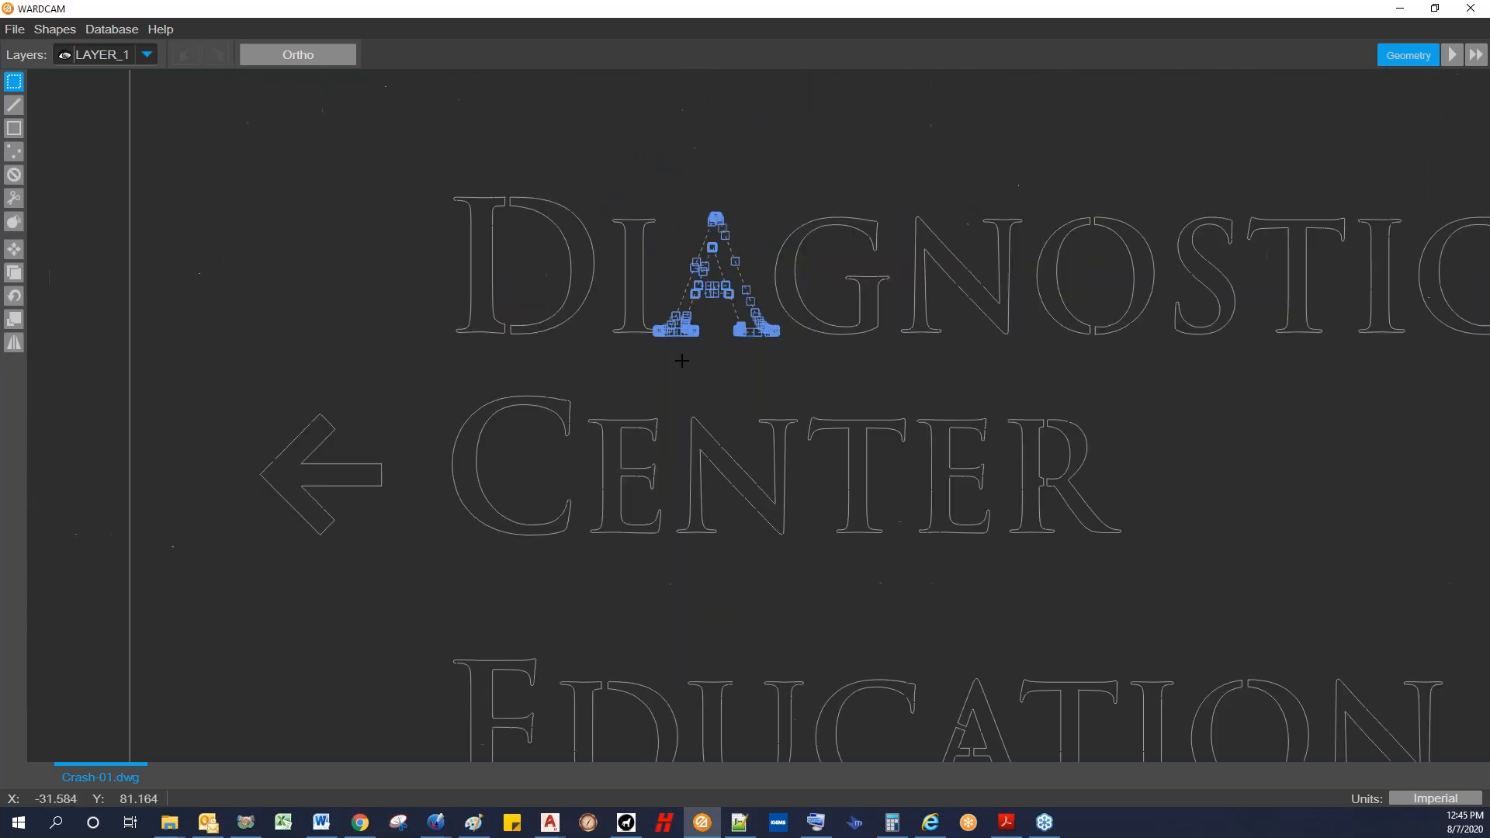
left_click(15, 251)
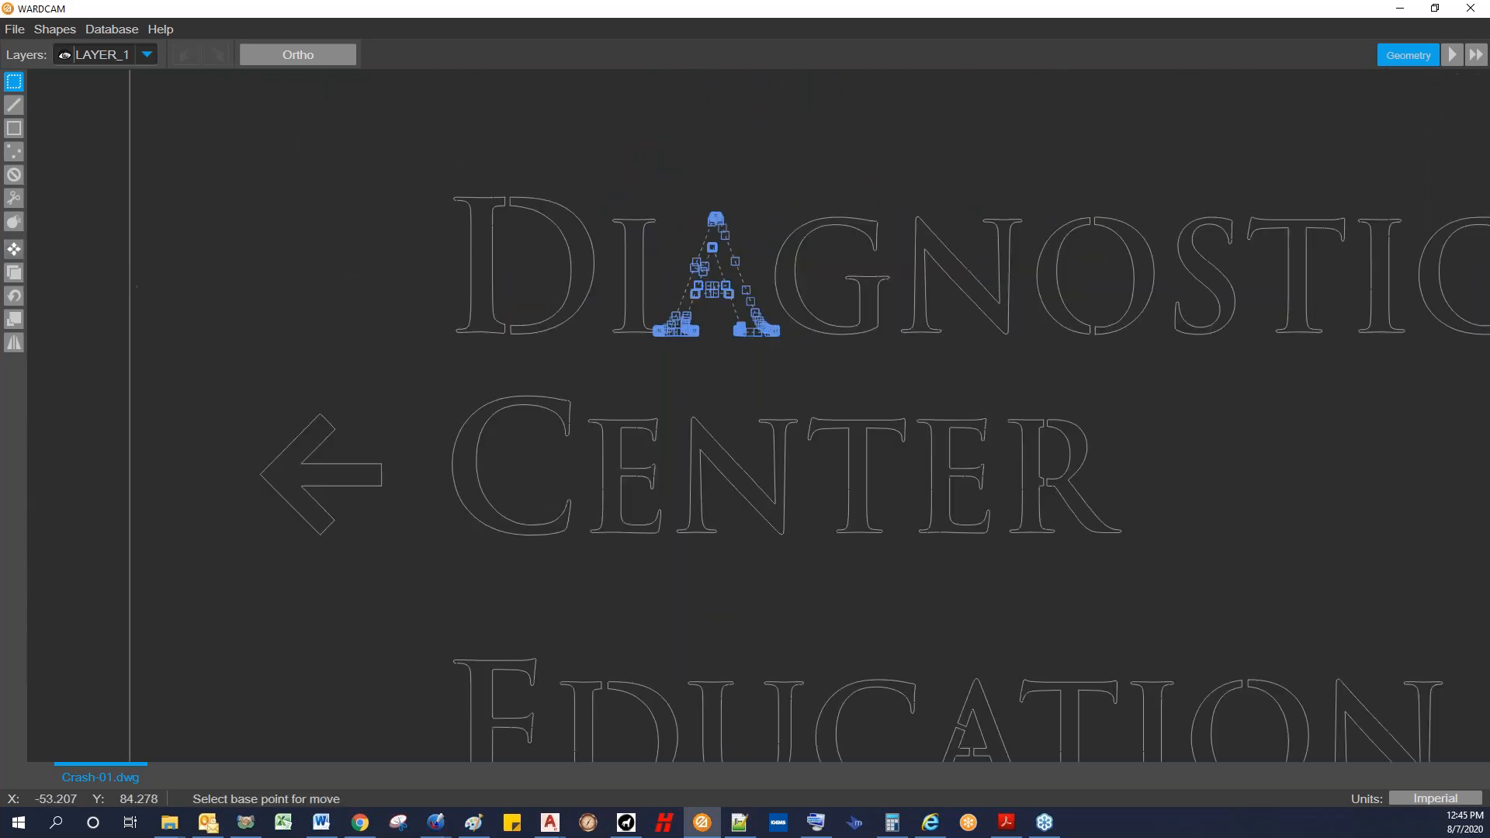
left_click(288, 62)
scroll(723, 343, "up", 3)
left_click(670, 373)
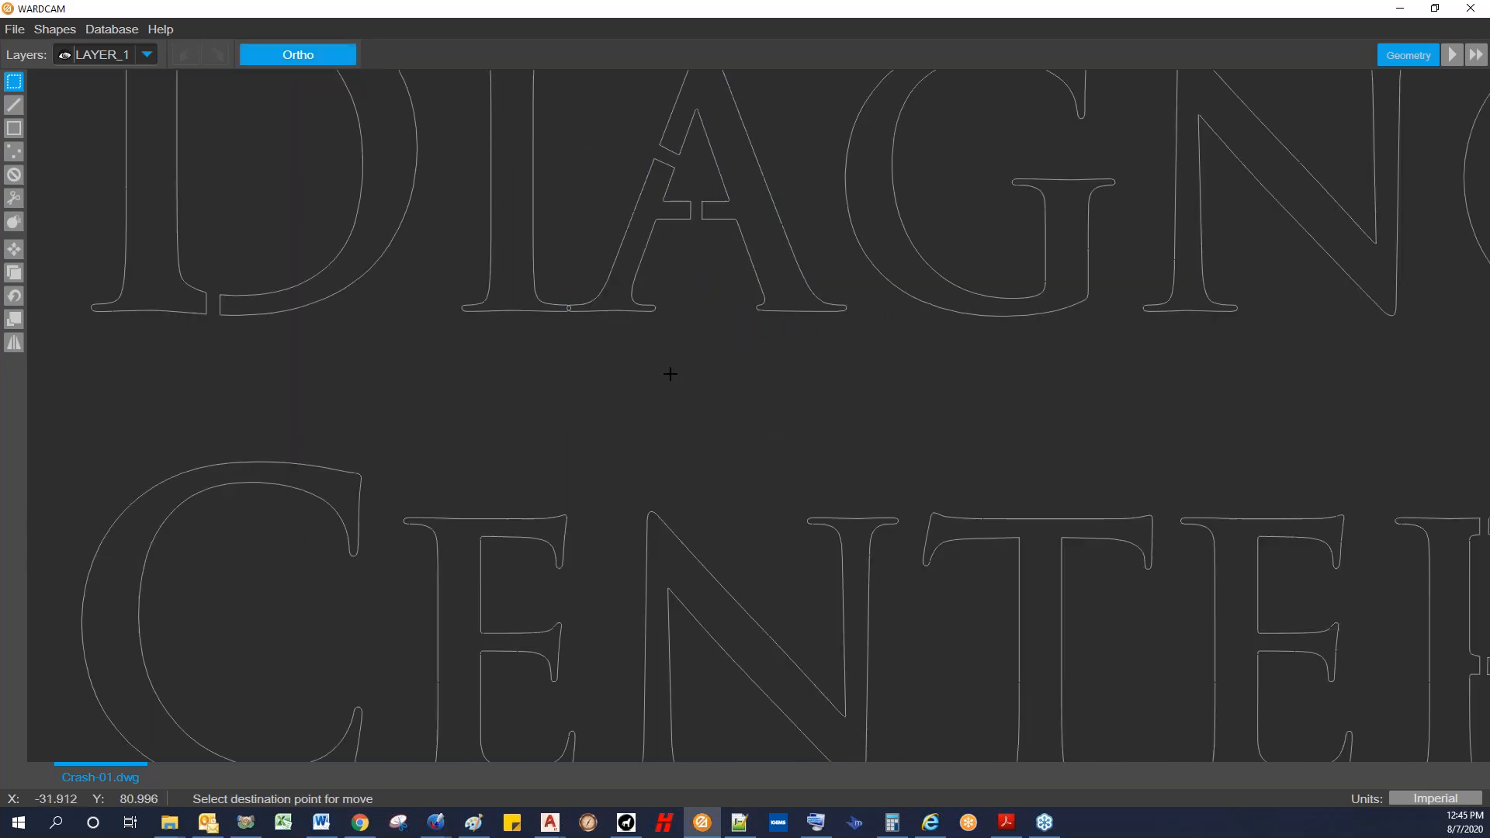
left_click(697, 372)
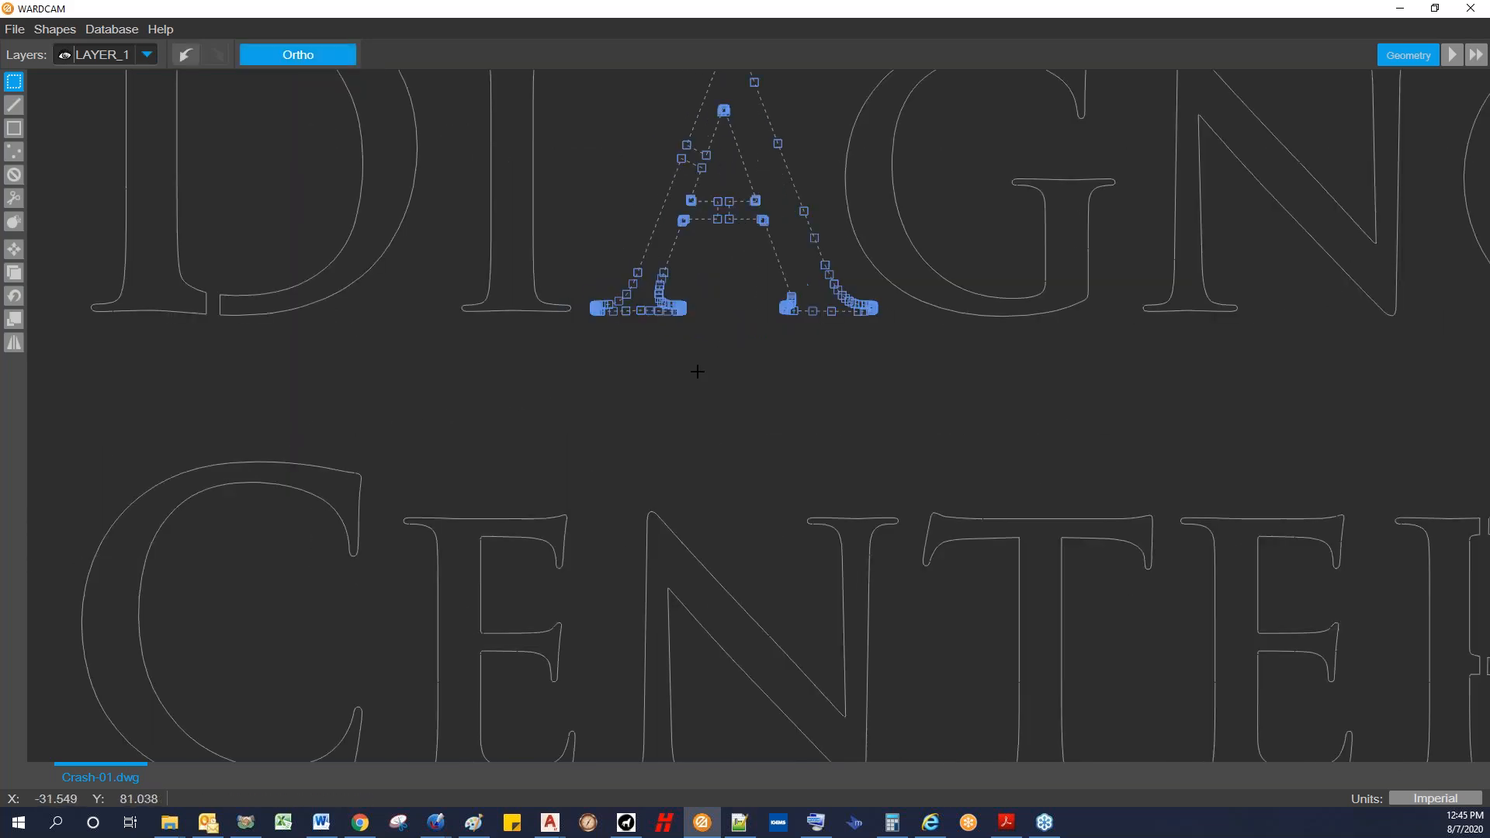
key("Escape")
scroll(696, 370, "down", 4)
scroll(711, 296, "down", 5)
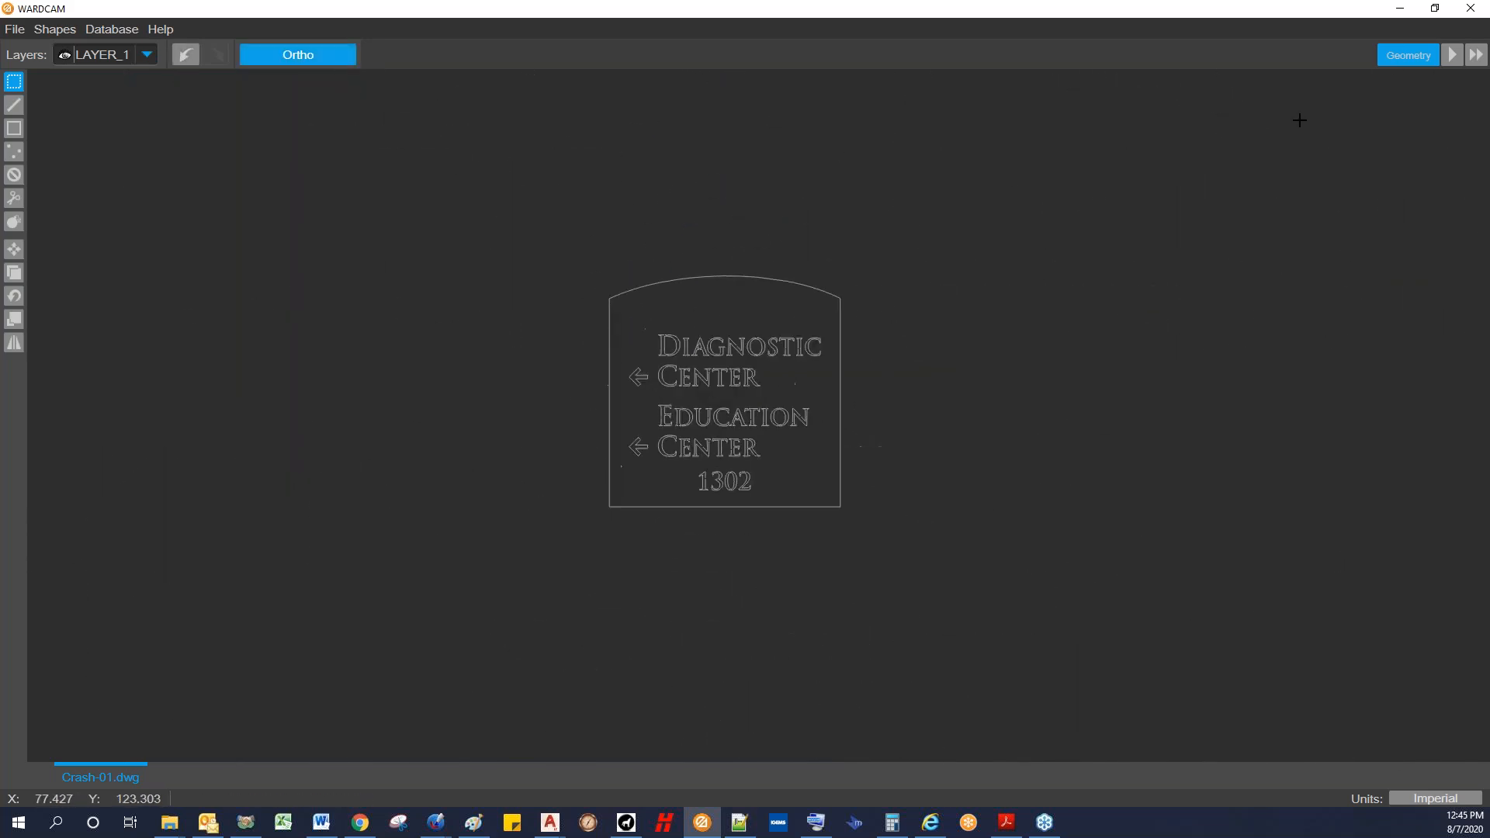
Step: Set the sign's material to Inconel and add automatic leads to all its contours at the Tool Path stage
left_click(1452, 54)
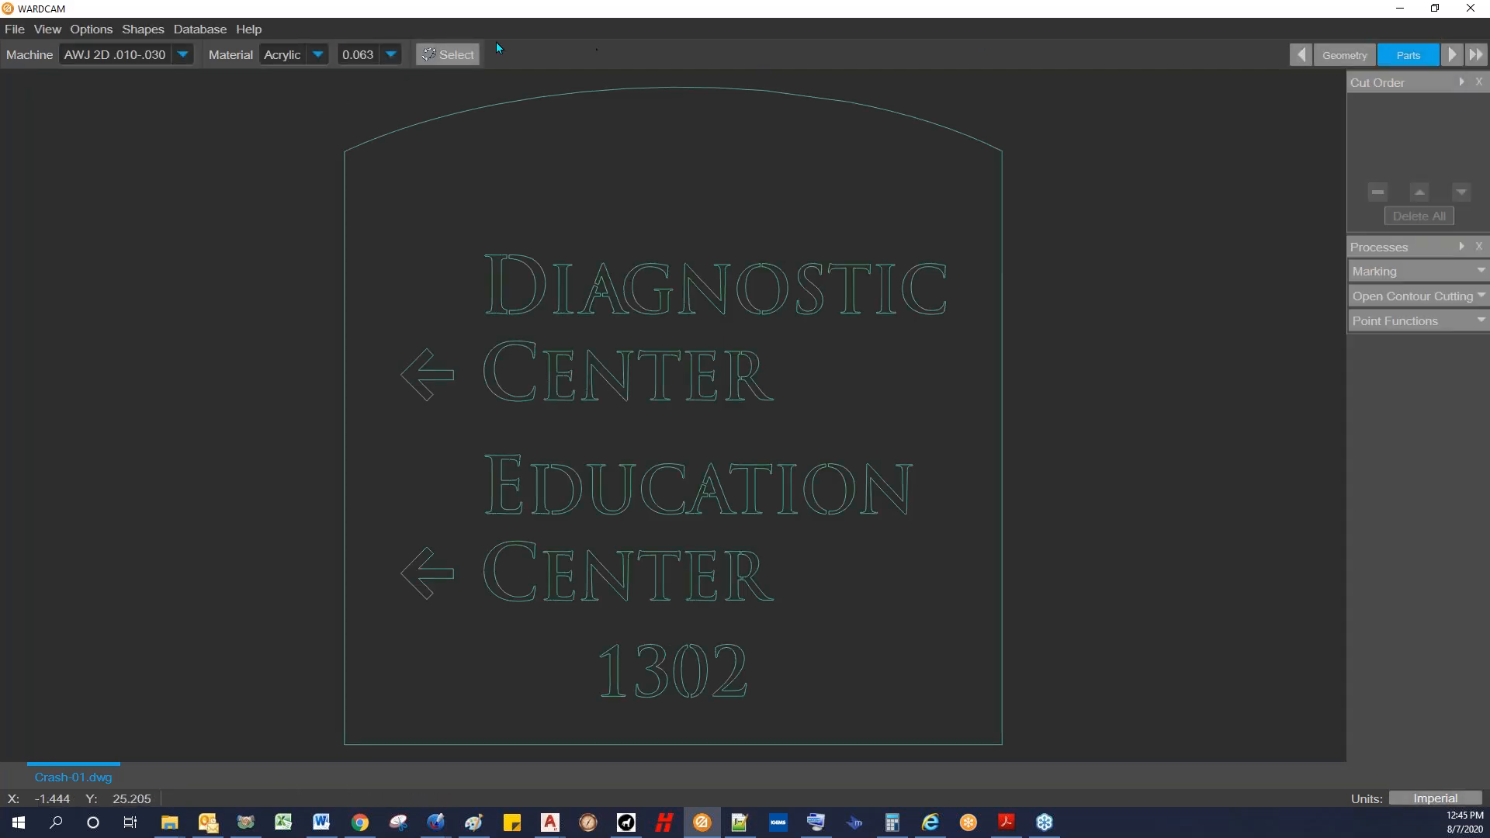
left_click(317, 54)
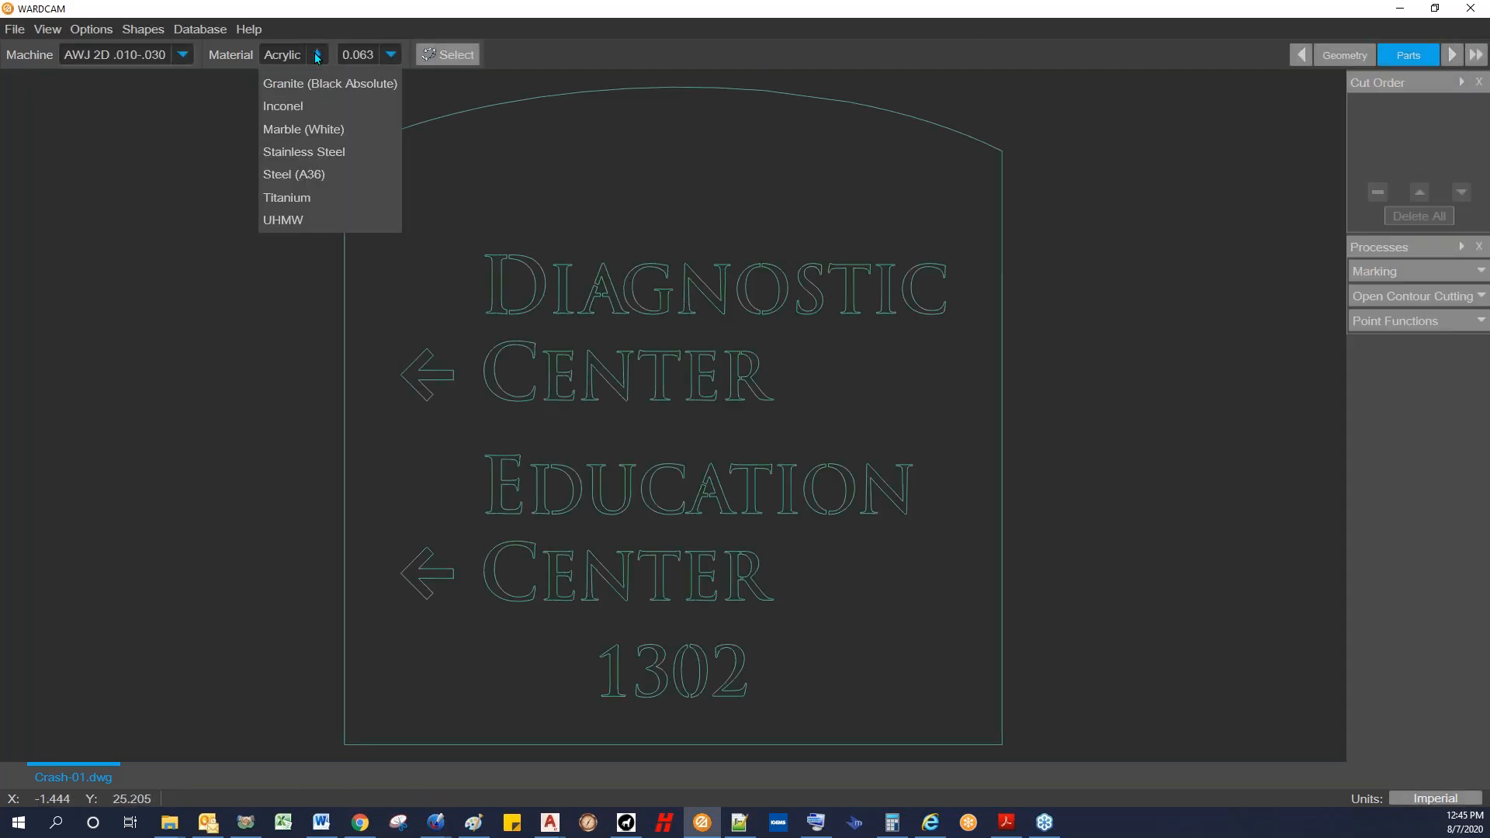
left_click(314, 103)
left_click(1451, 55)
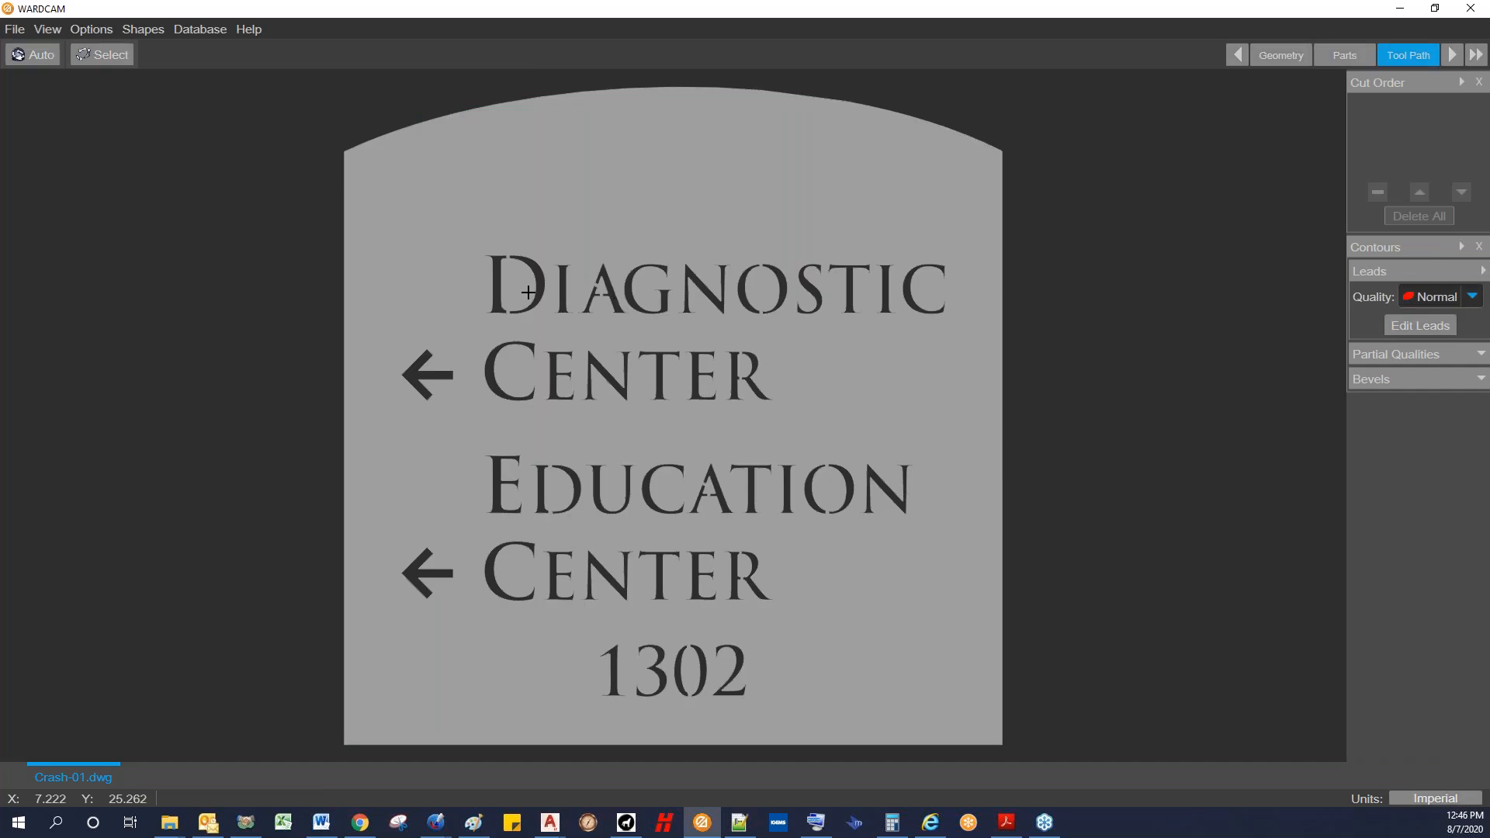
scroll(535, 294, "down", 4)
left_click(36, 55)
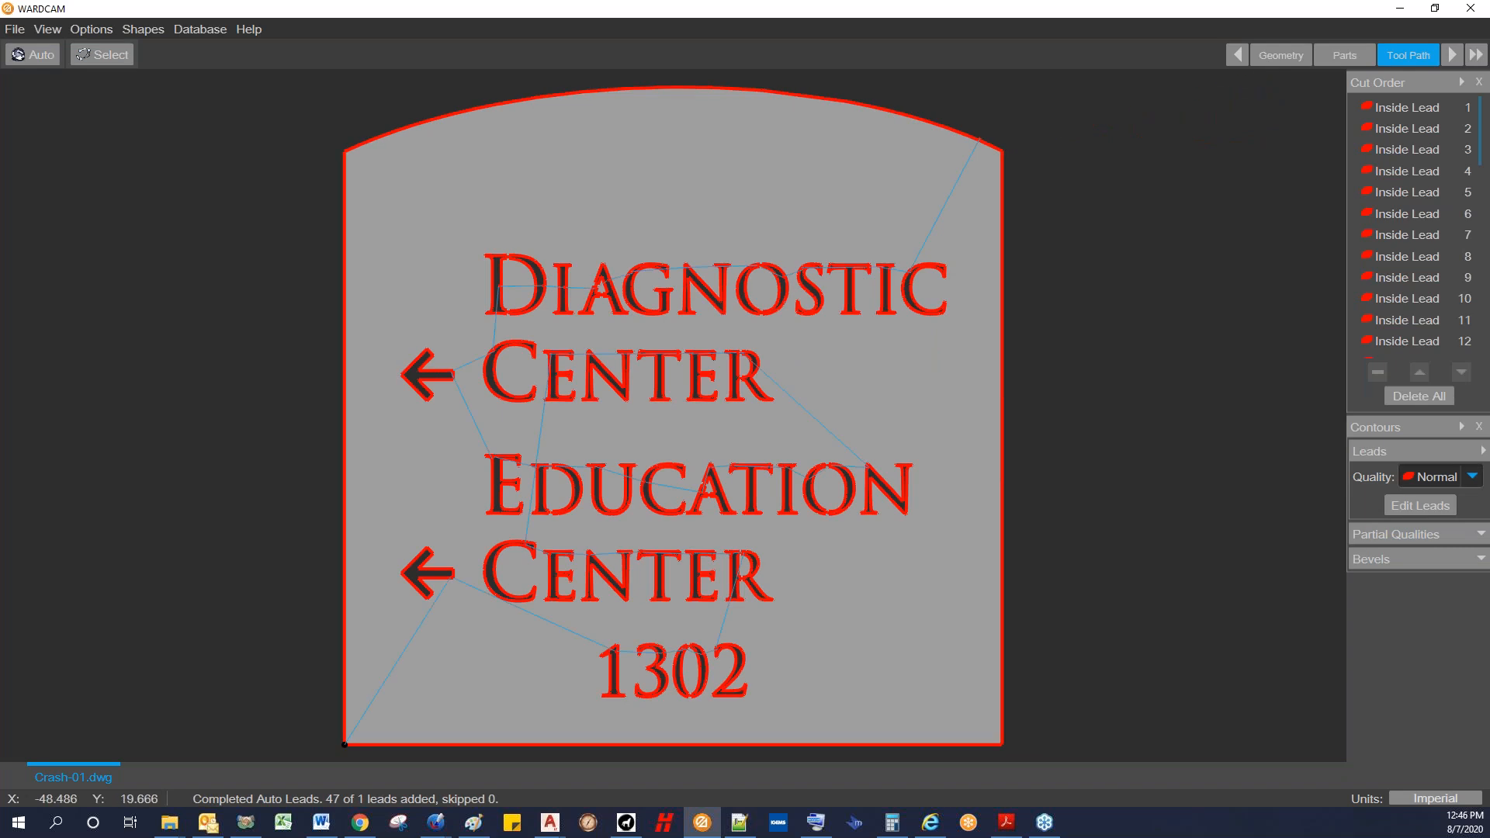
Step: Import Crash-02.dwg from the Advanced Topics folder
left_click(16, 31)
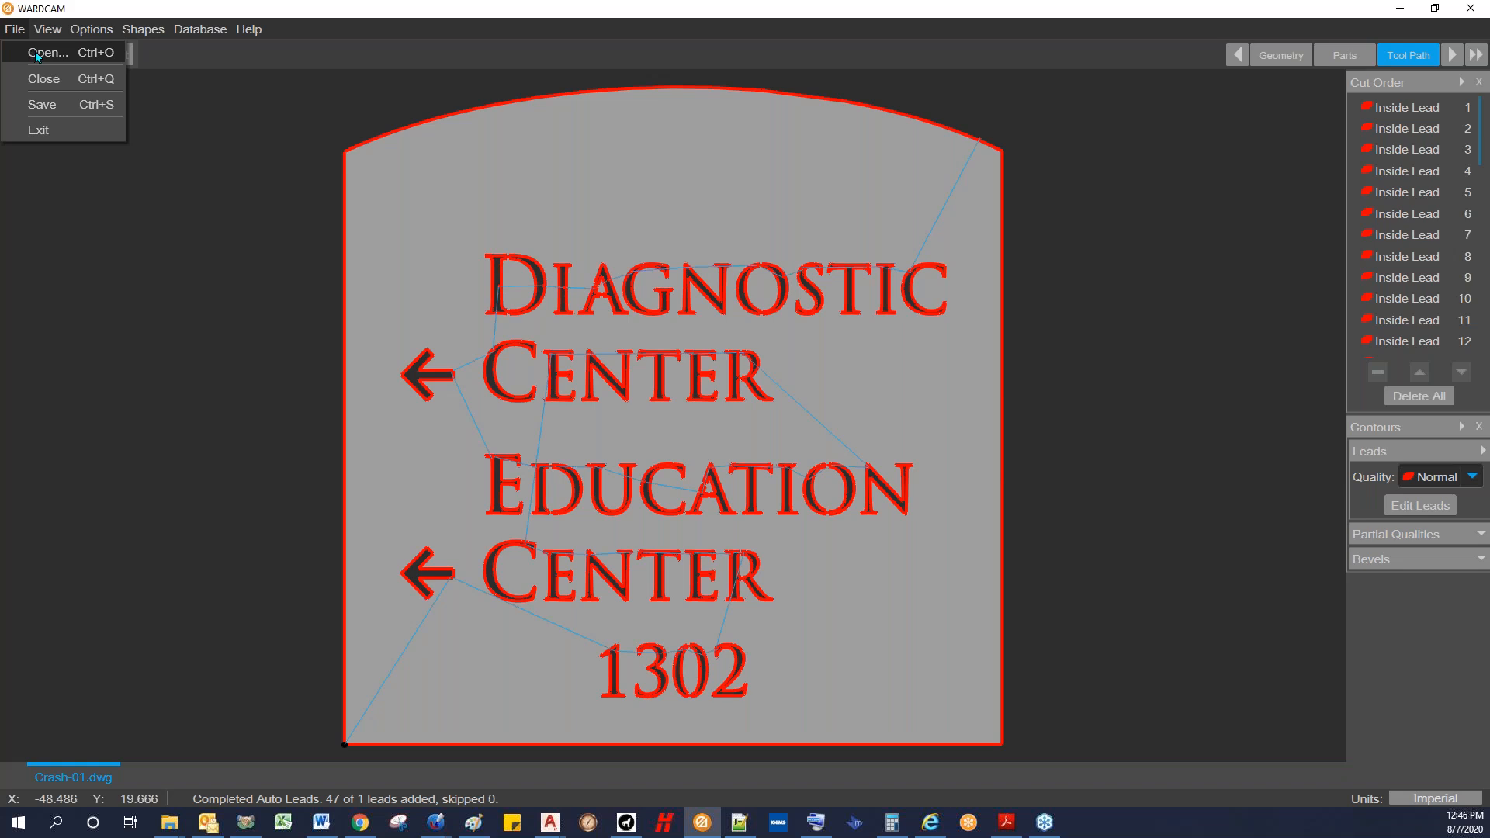
left_click(36, 54)
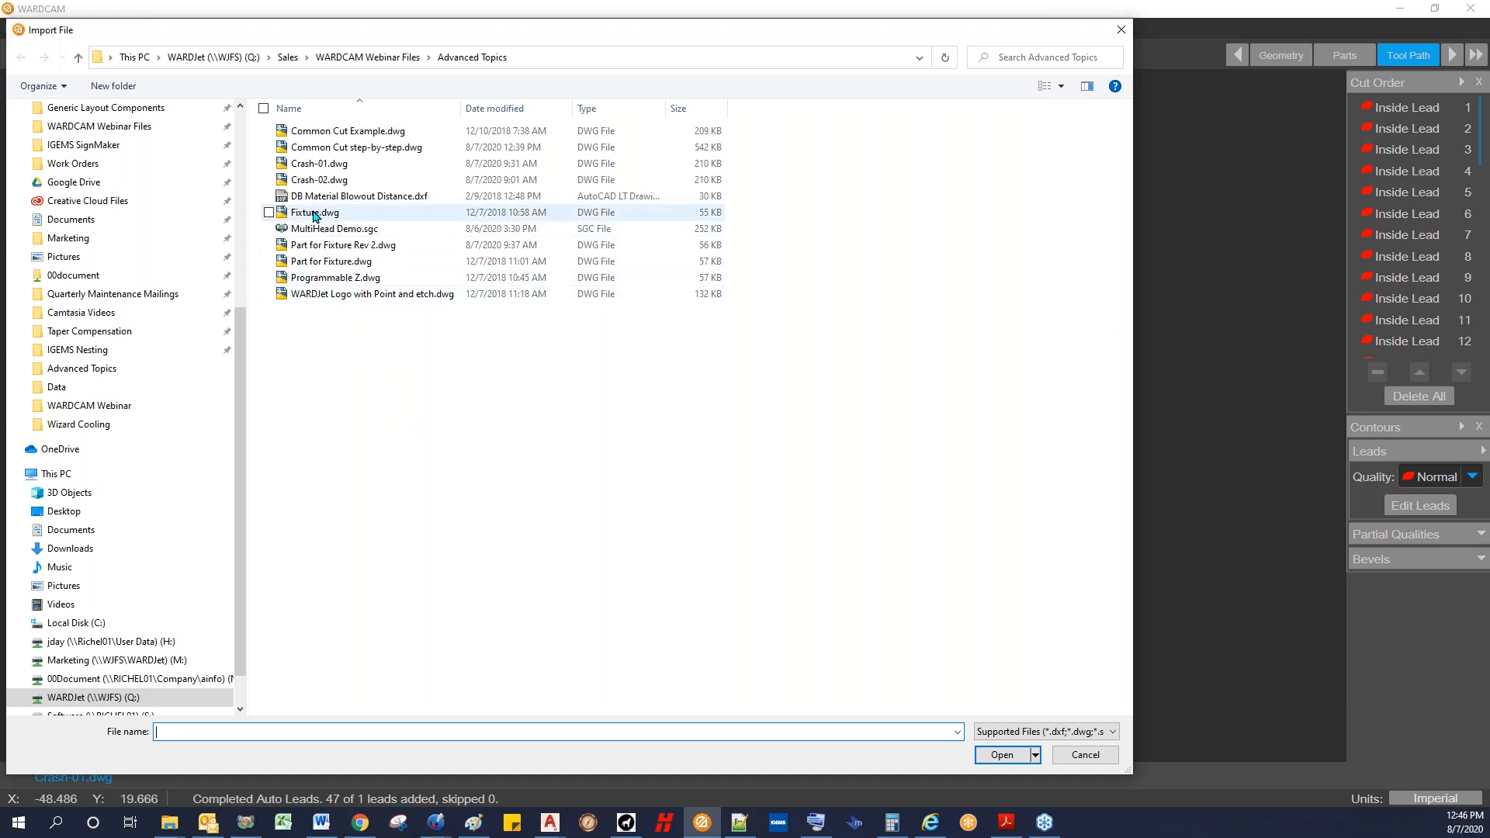
left_click(319, 179)
left_click(1012, 757)
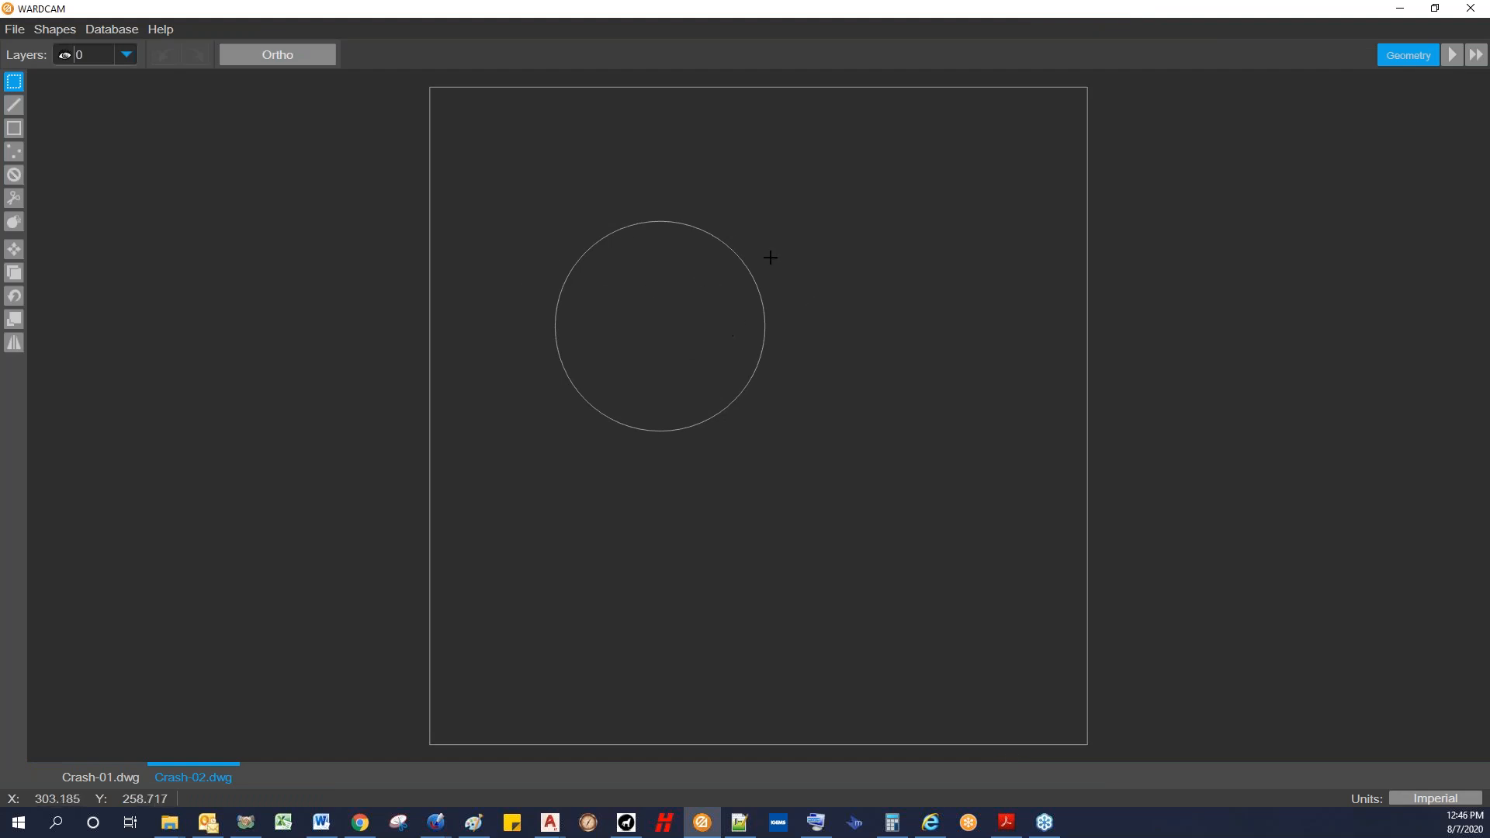
Step: Take the Crash-02 square and circle through the Parts stage to Tool Path and add automatic leads to both contours
left_click(1451, 62)
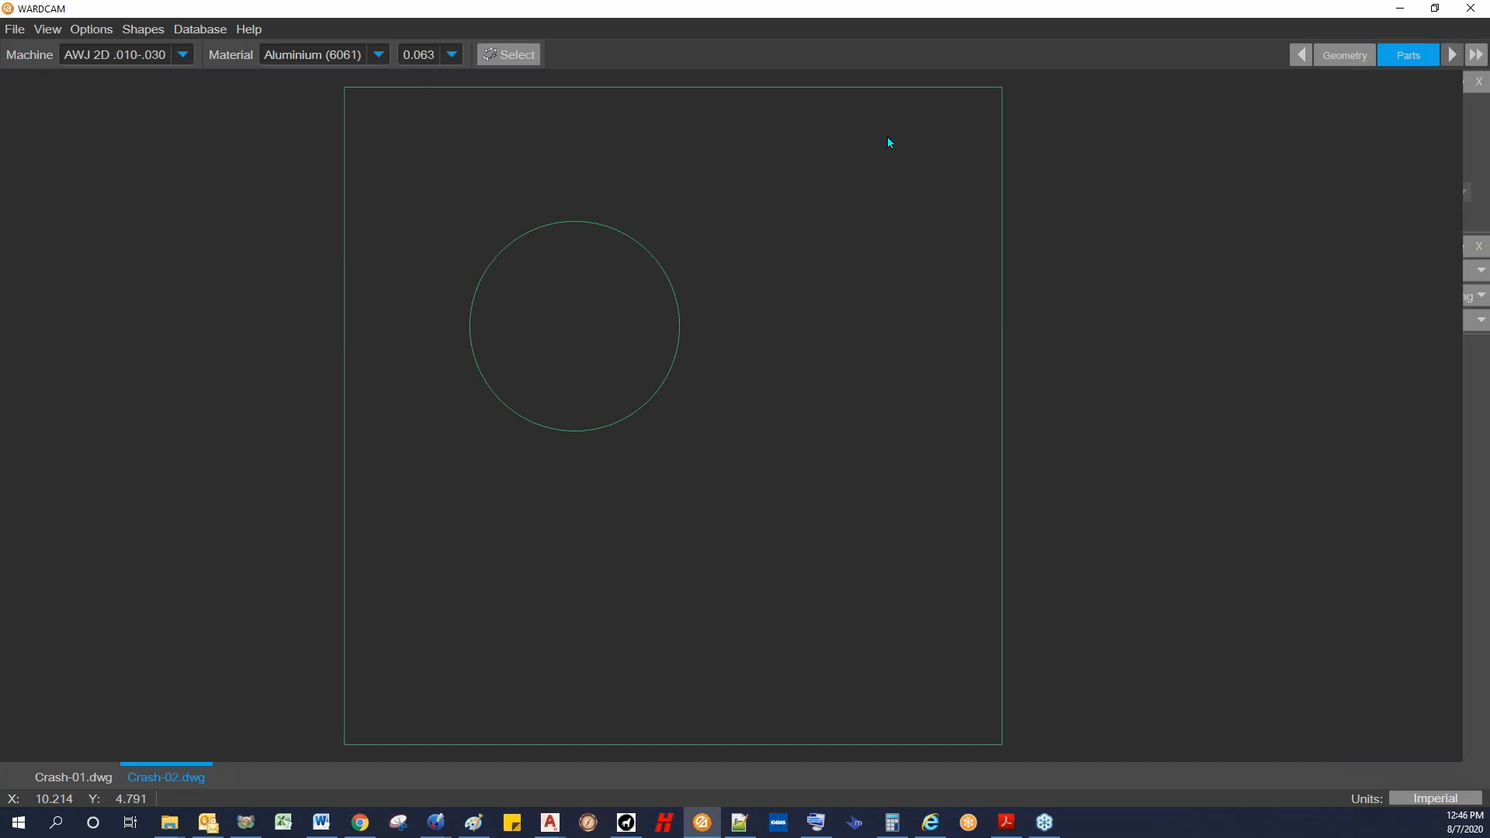
left_click(1450, 54)
left_click(48, 63)
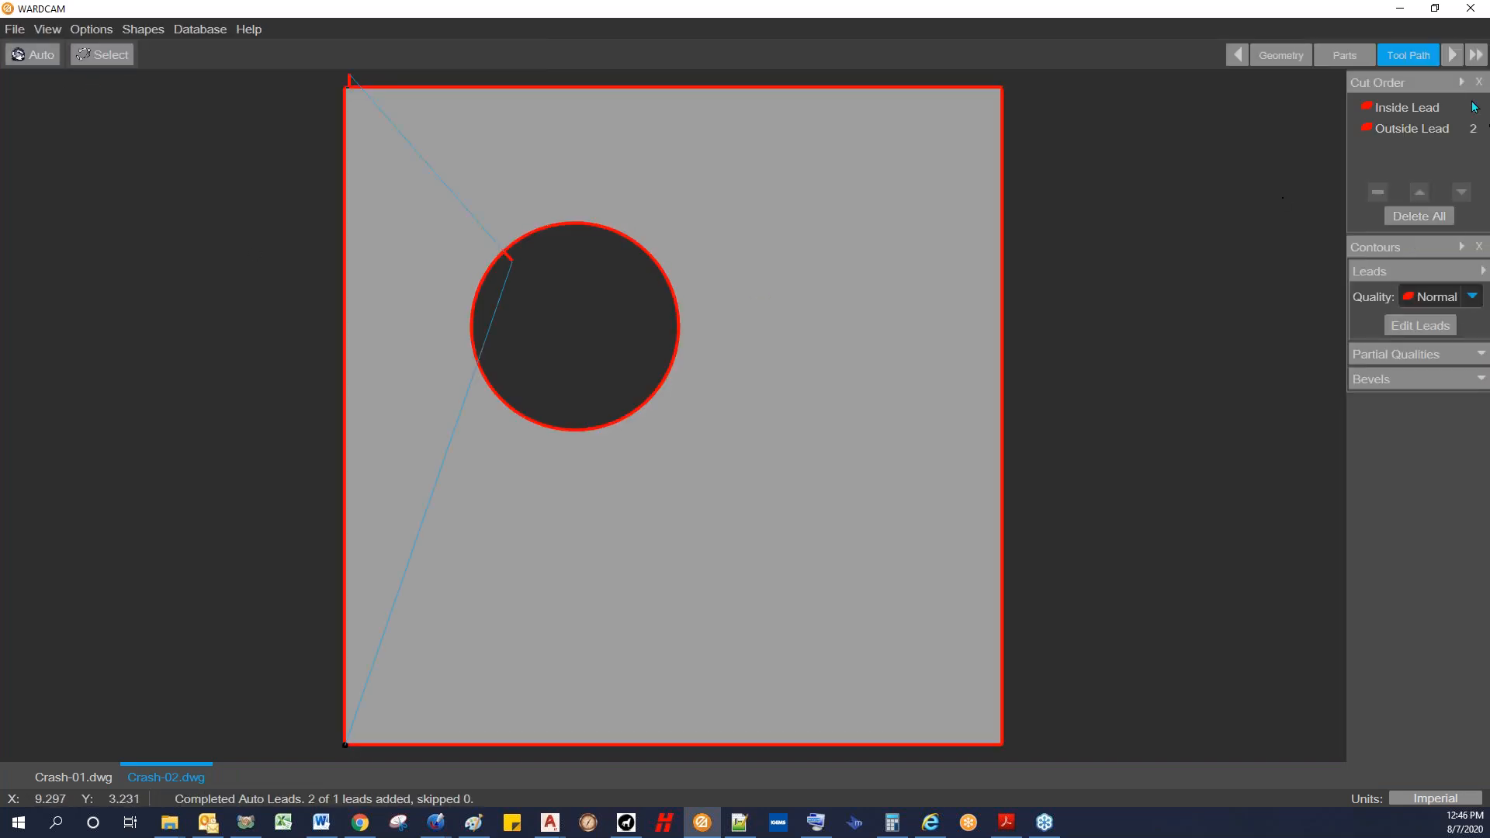
Step: Post the Crash-02 tool path as a CNC program and save it as Crash-02.cnc in the WARDCAM Webinar folder
left_click(1451, 55)
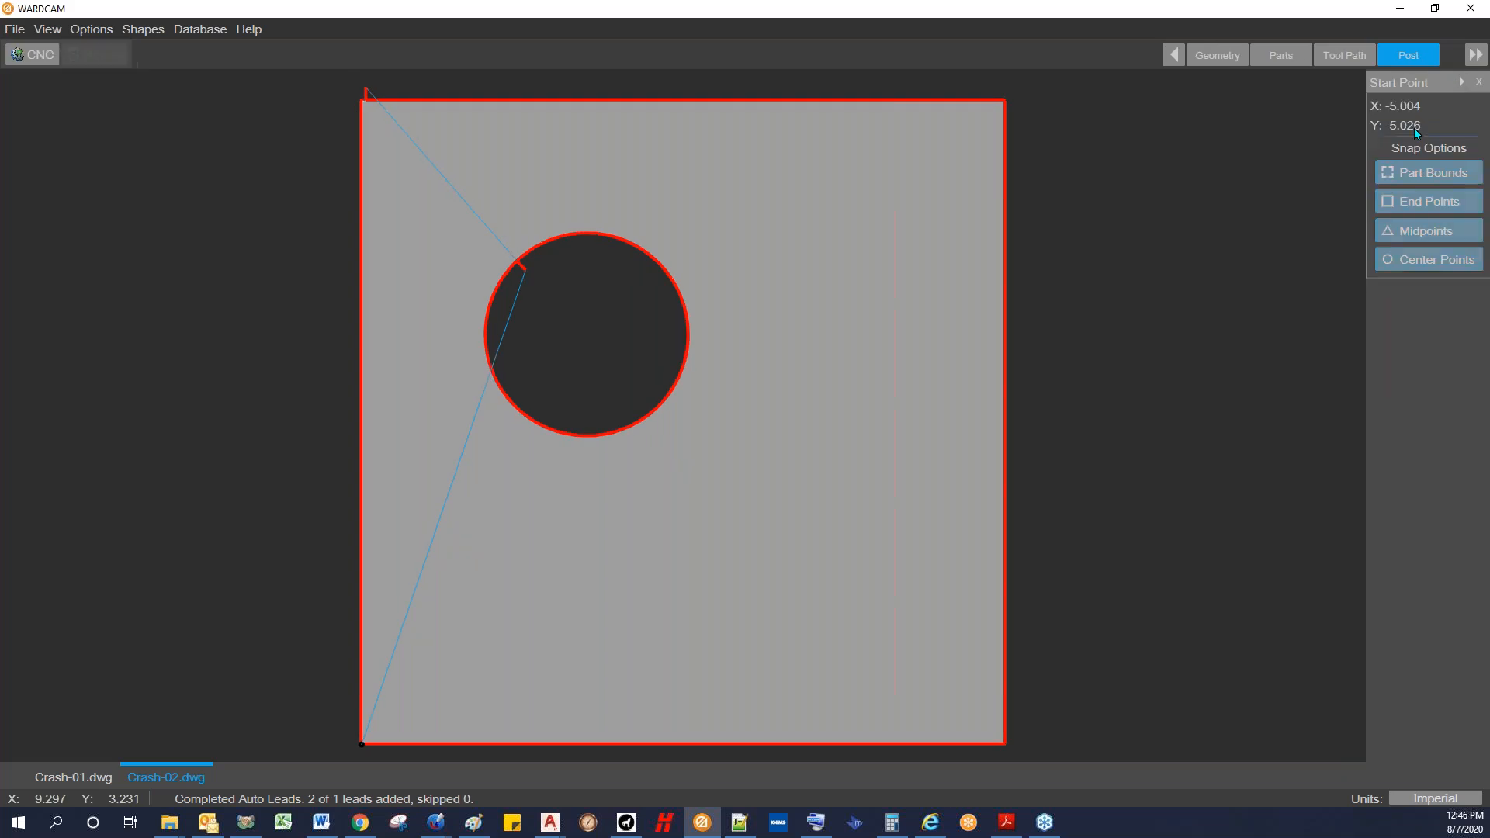
left_click(28, 55)
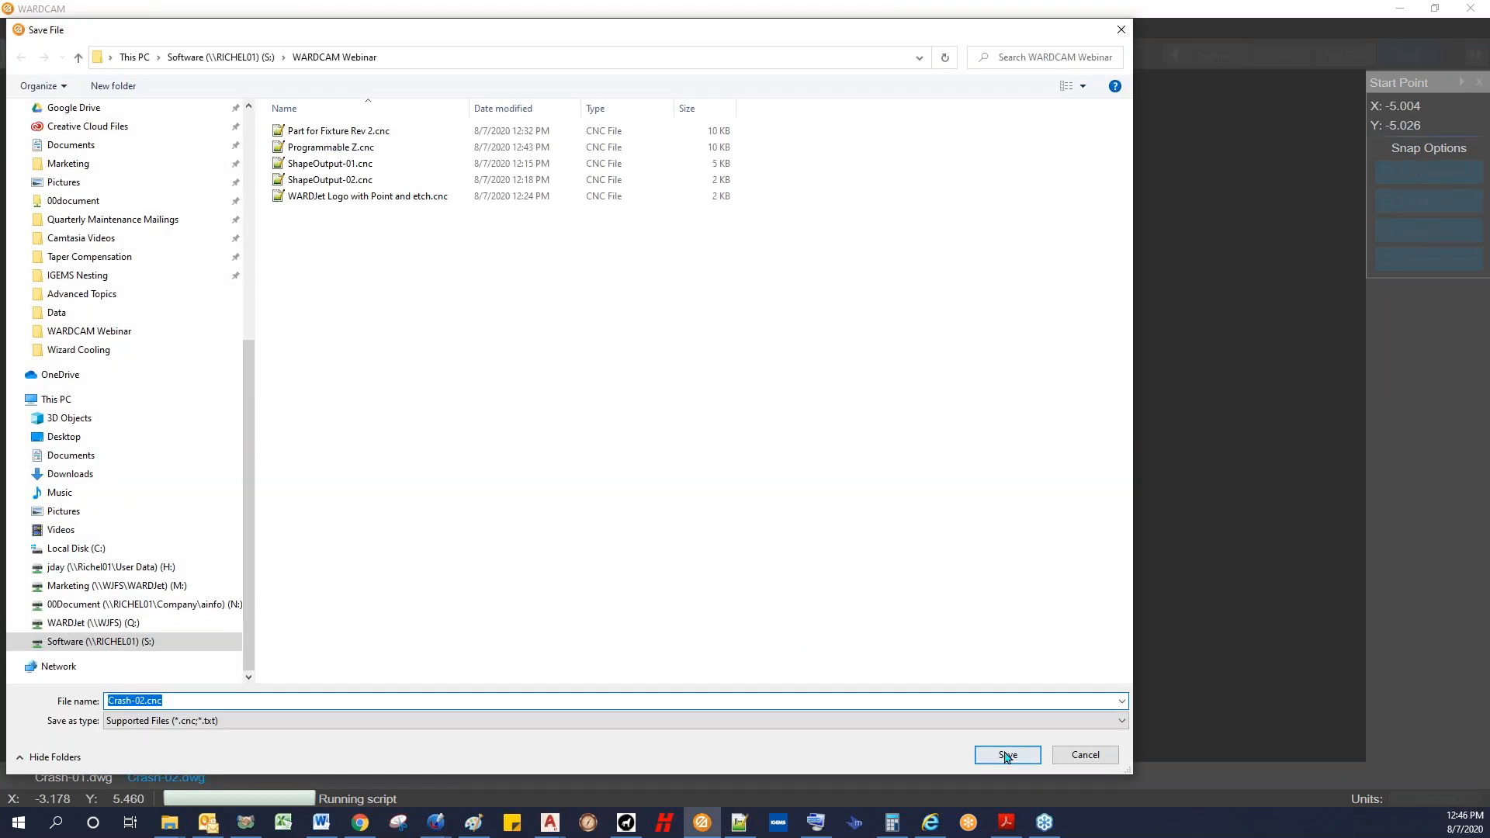
left_click(1005, 751)
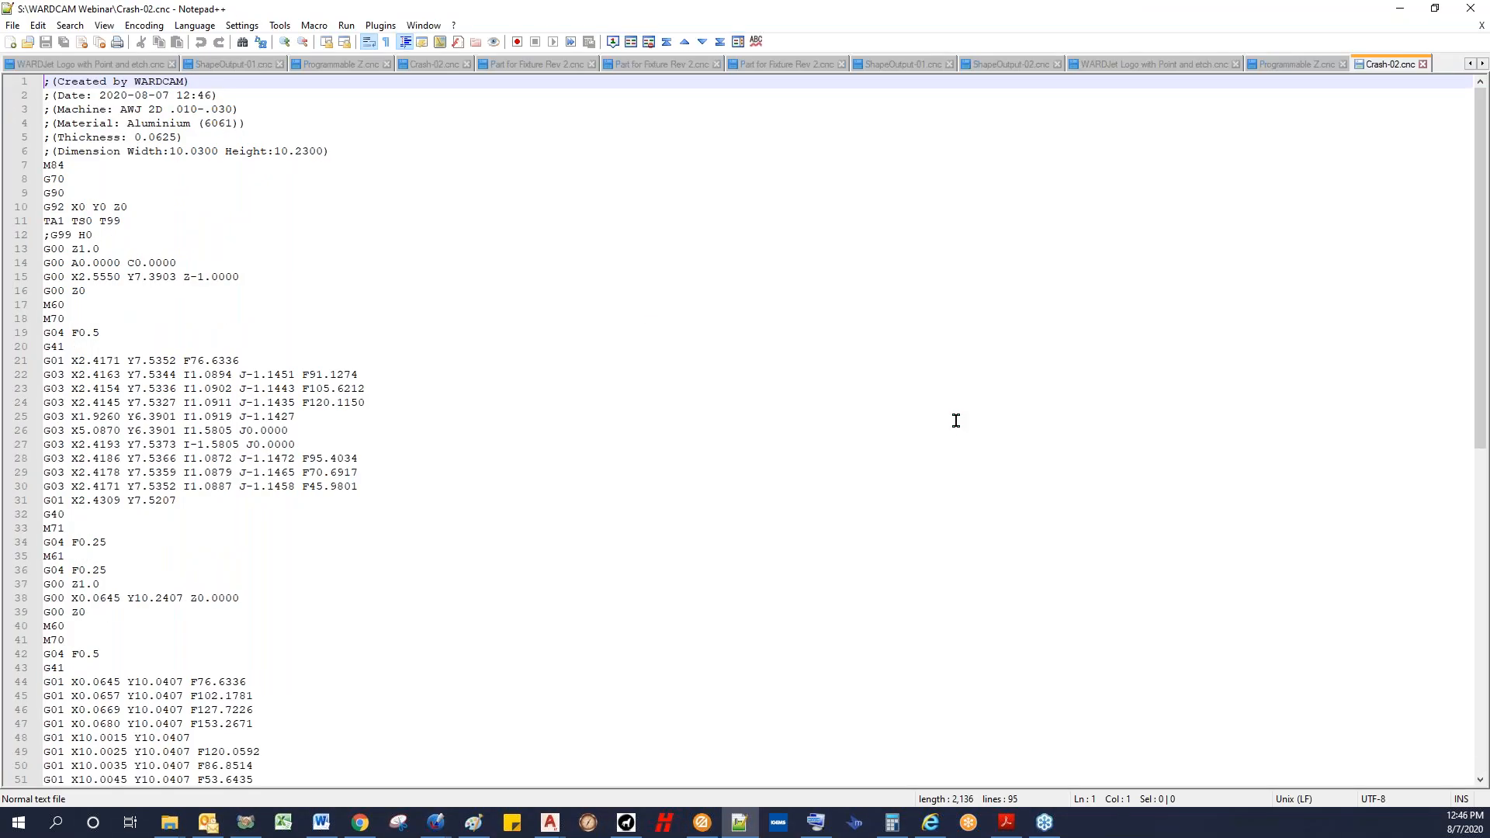
Step: Examine the Z moves in the opening lines of the Crash-02.cnc program, especially the first rapid XY move on line 15
left_click(143, 235)
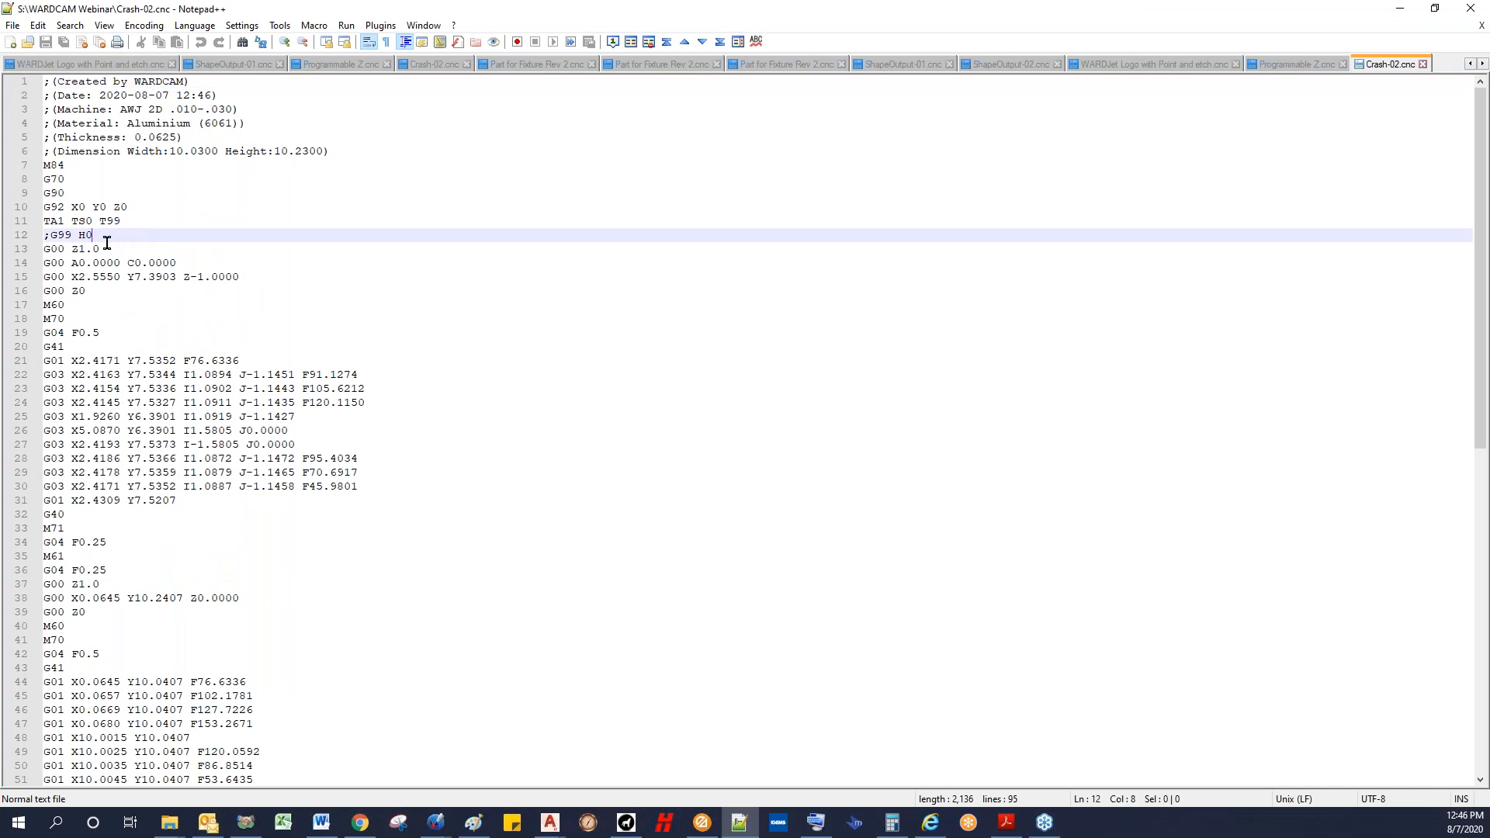
left_click(107, 243)
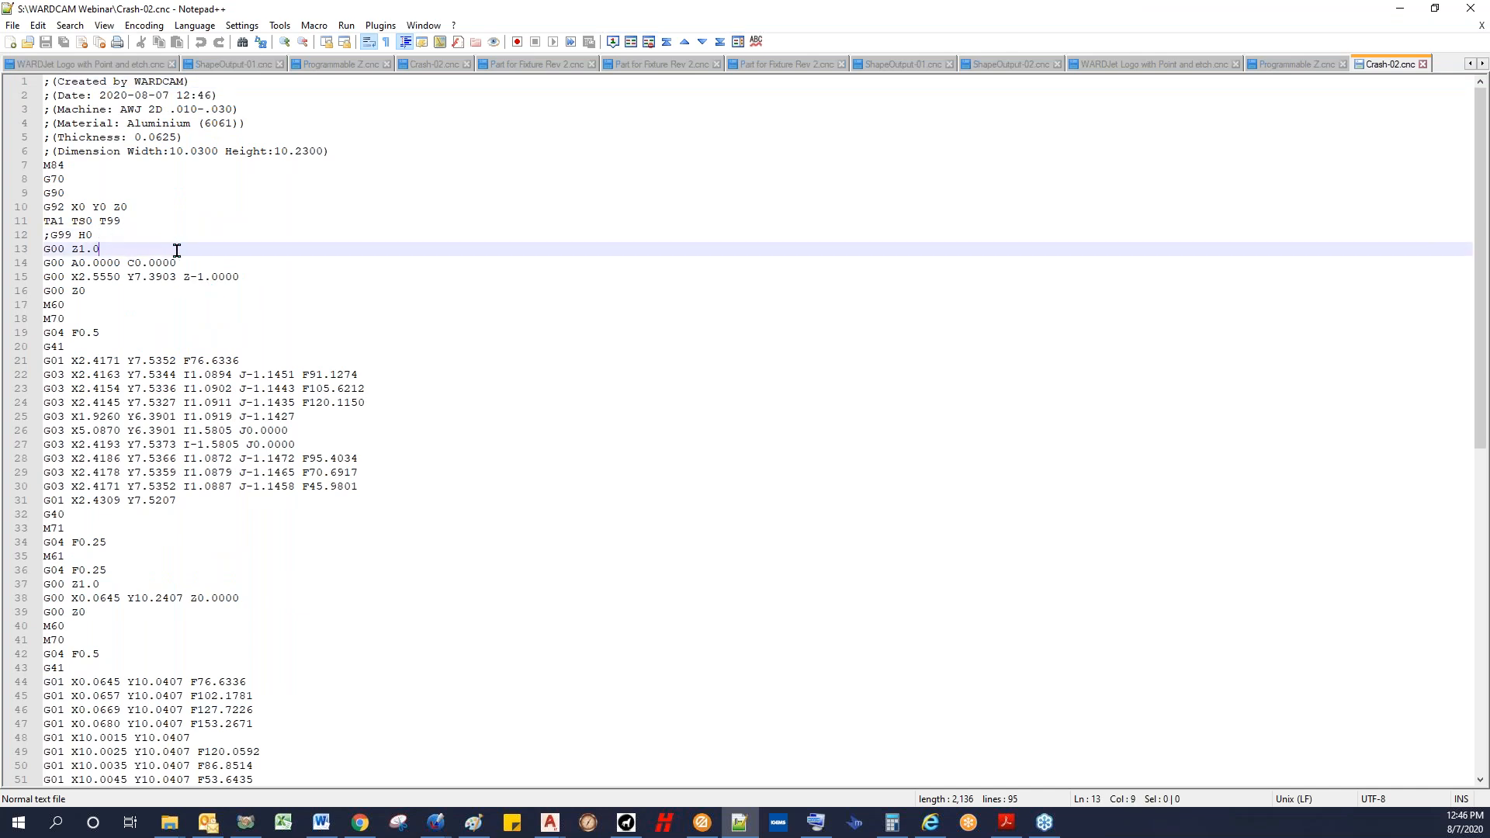
left_click(195, 264)
left_click(117, 291)
left_click(114, 247)
left_click(105, 276)
left_click_drag(45, 276, 241, 276)
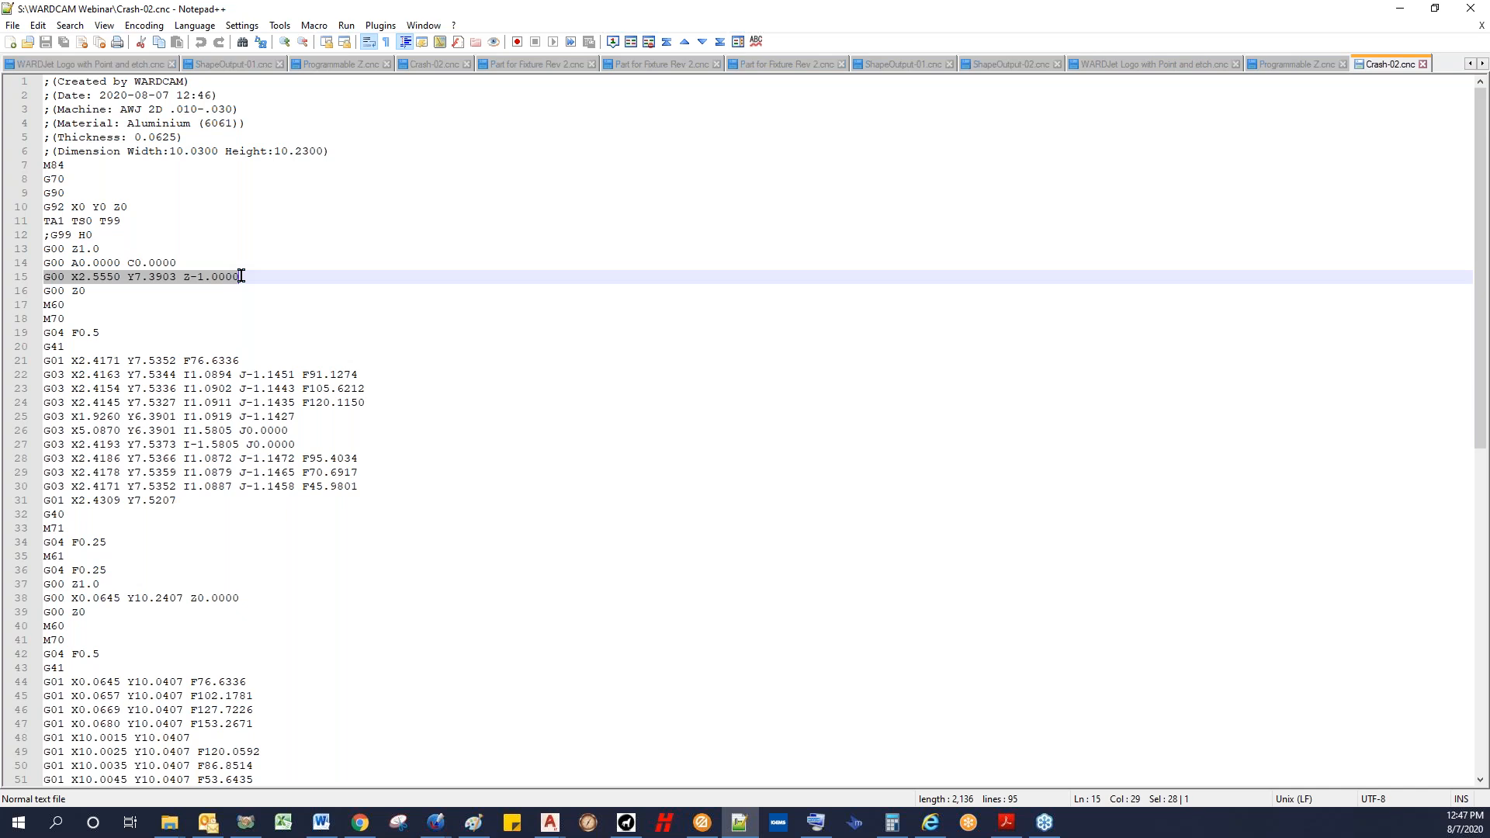
left_click(187, 276)
left_click_drag(185, 277, 239, 277)
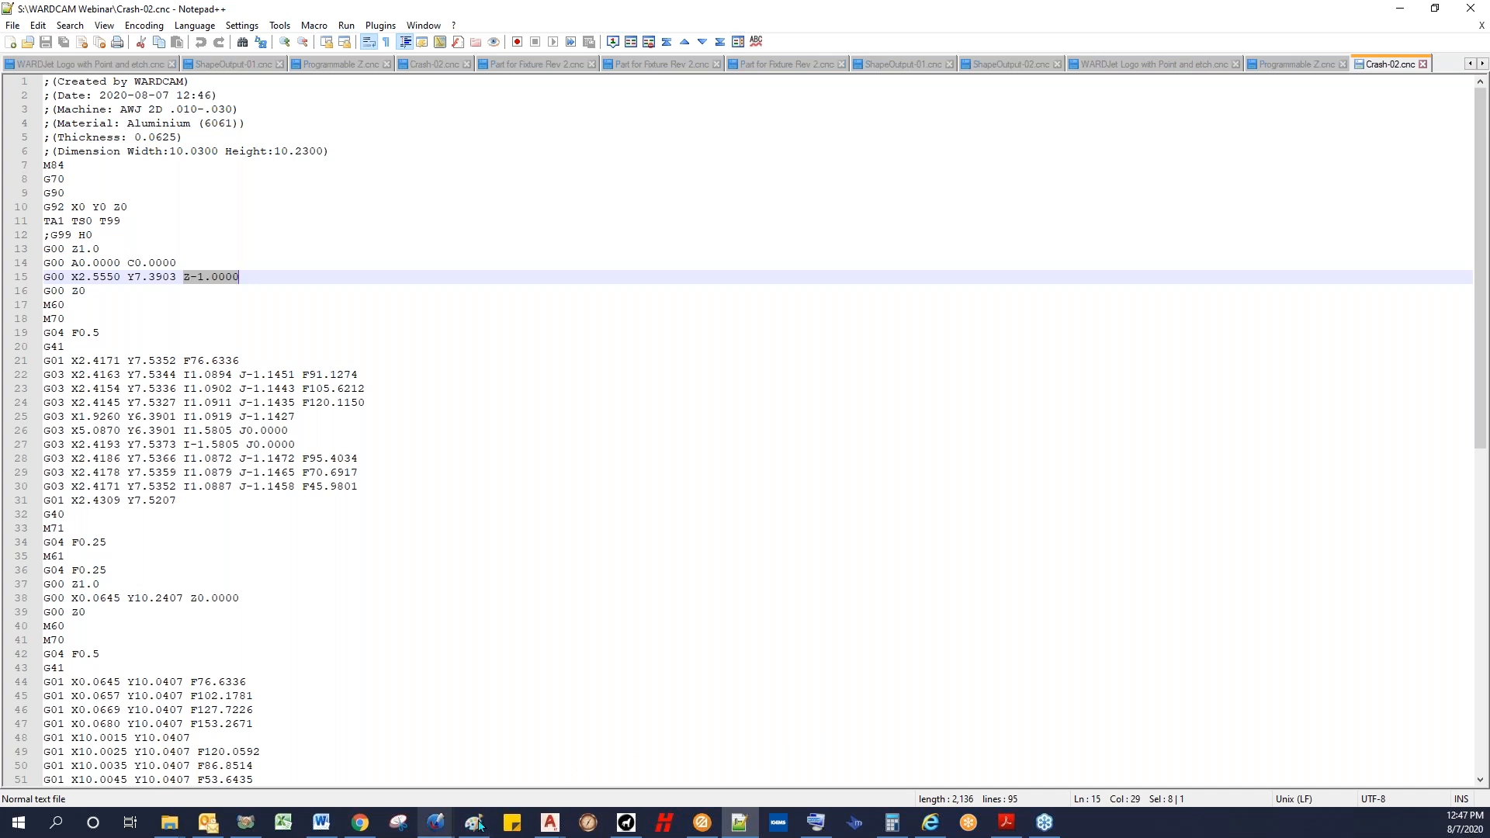
Step: Switch to the Crash-02 drawing in AutoCAD and show its geometry from the Left view
left_click(549, 822)
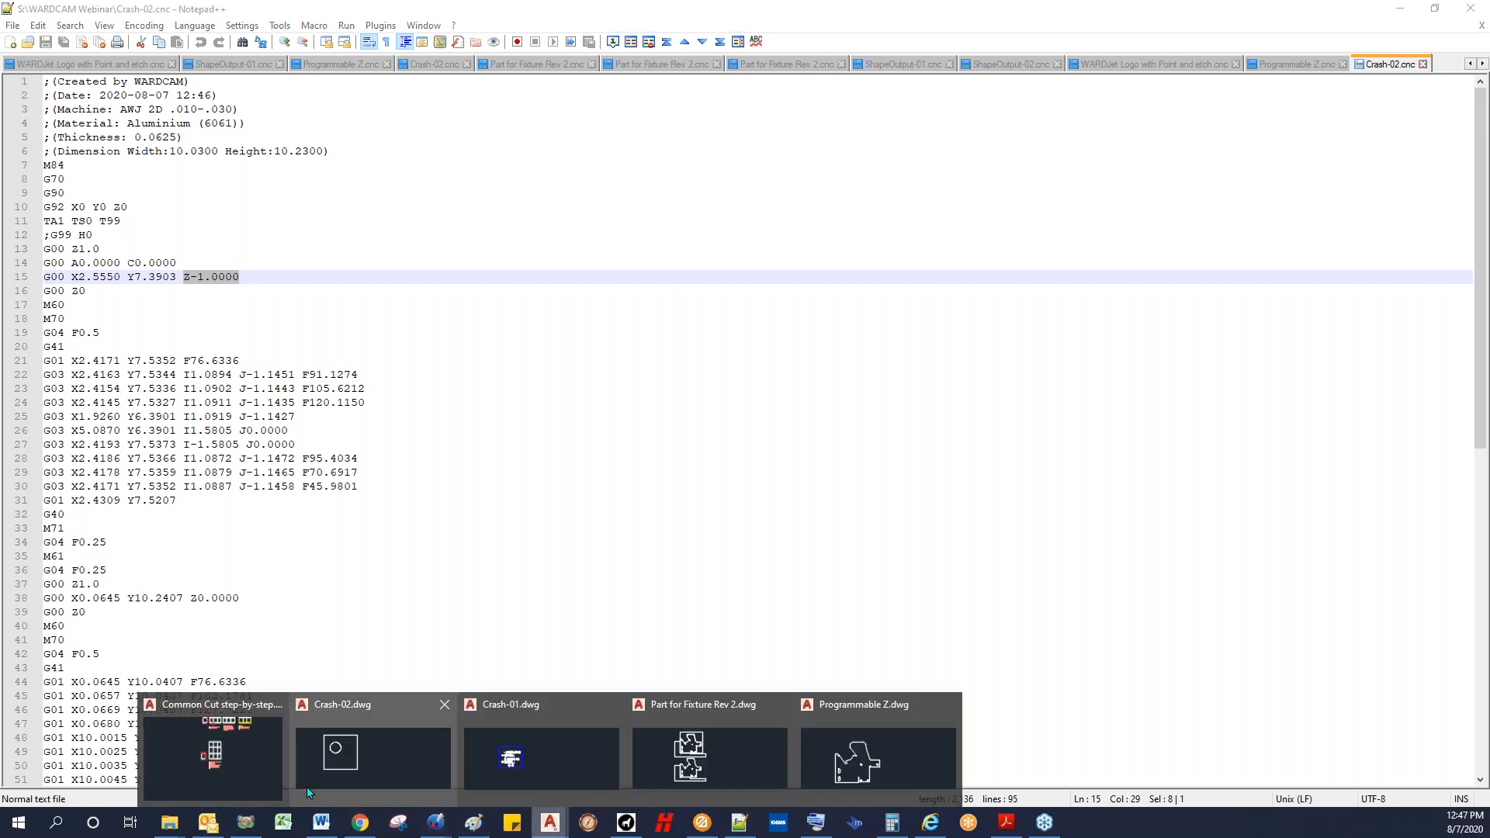
left_click(383, 757)
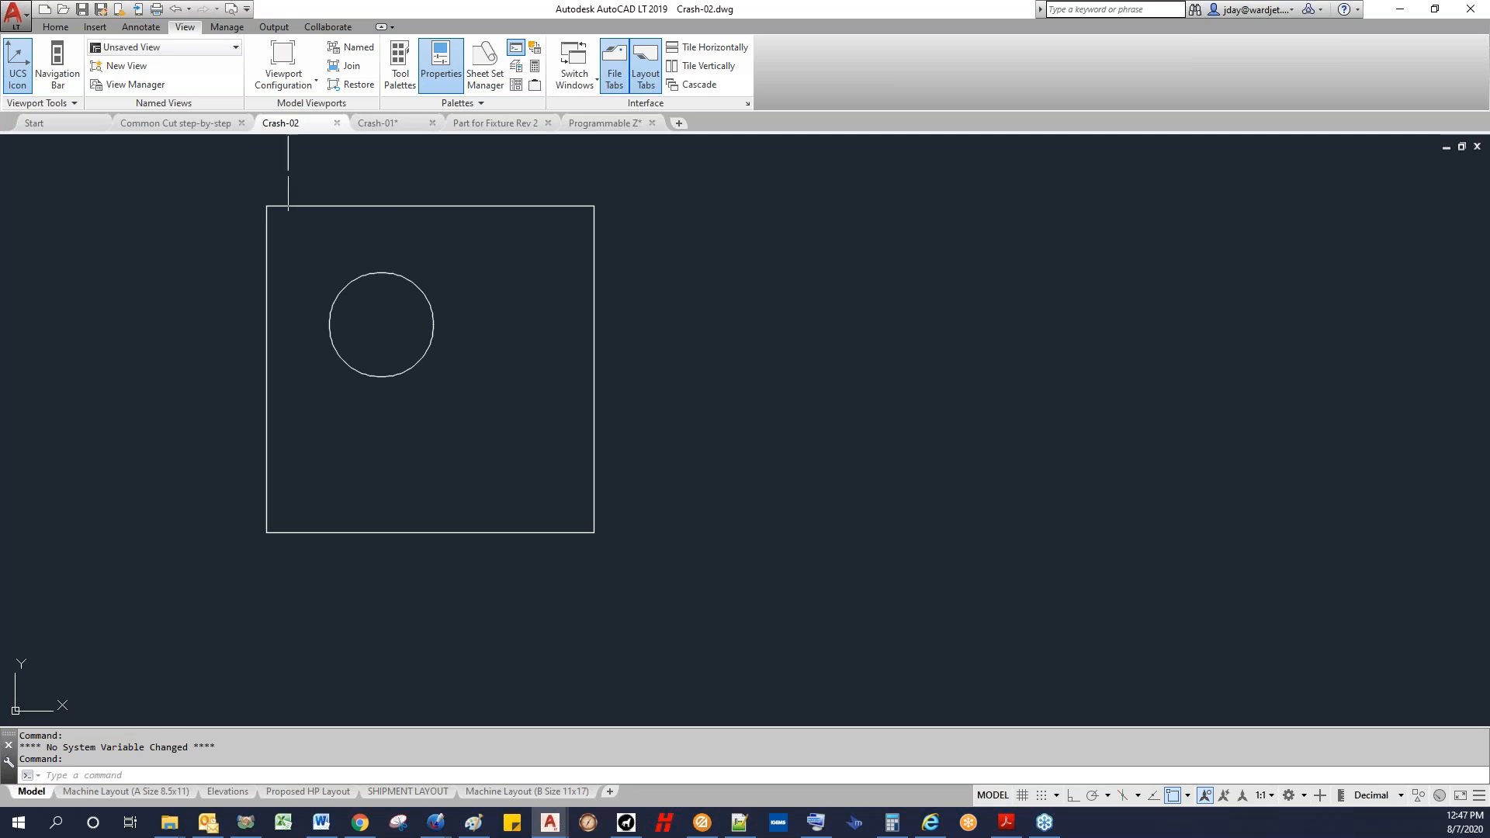
left_click(236, 49)
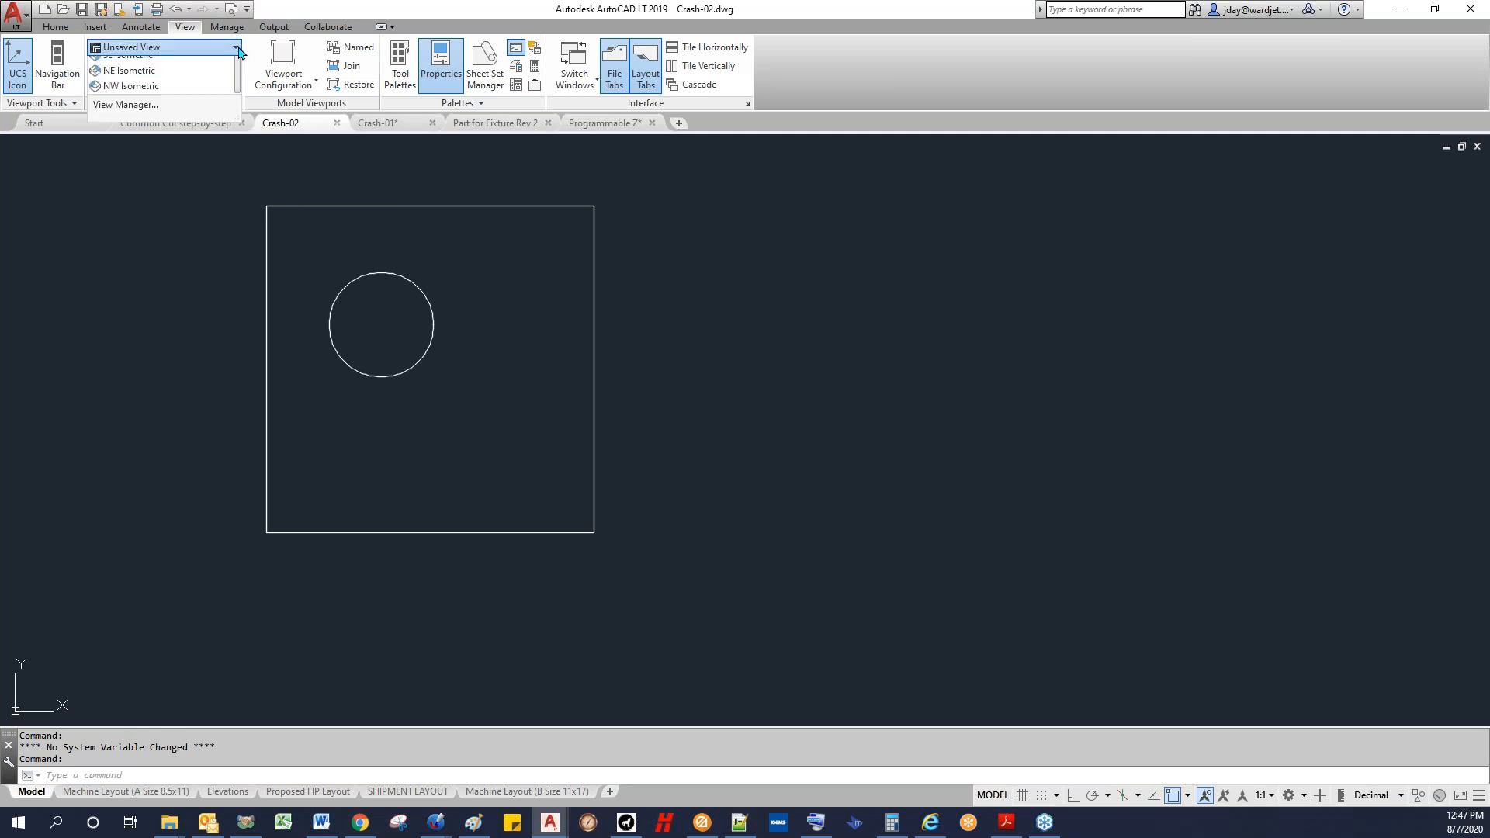
left_click(113, 111)
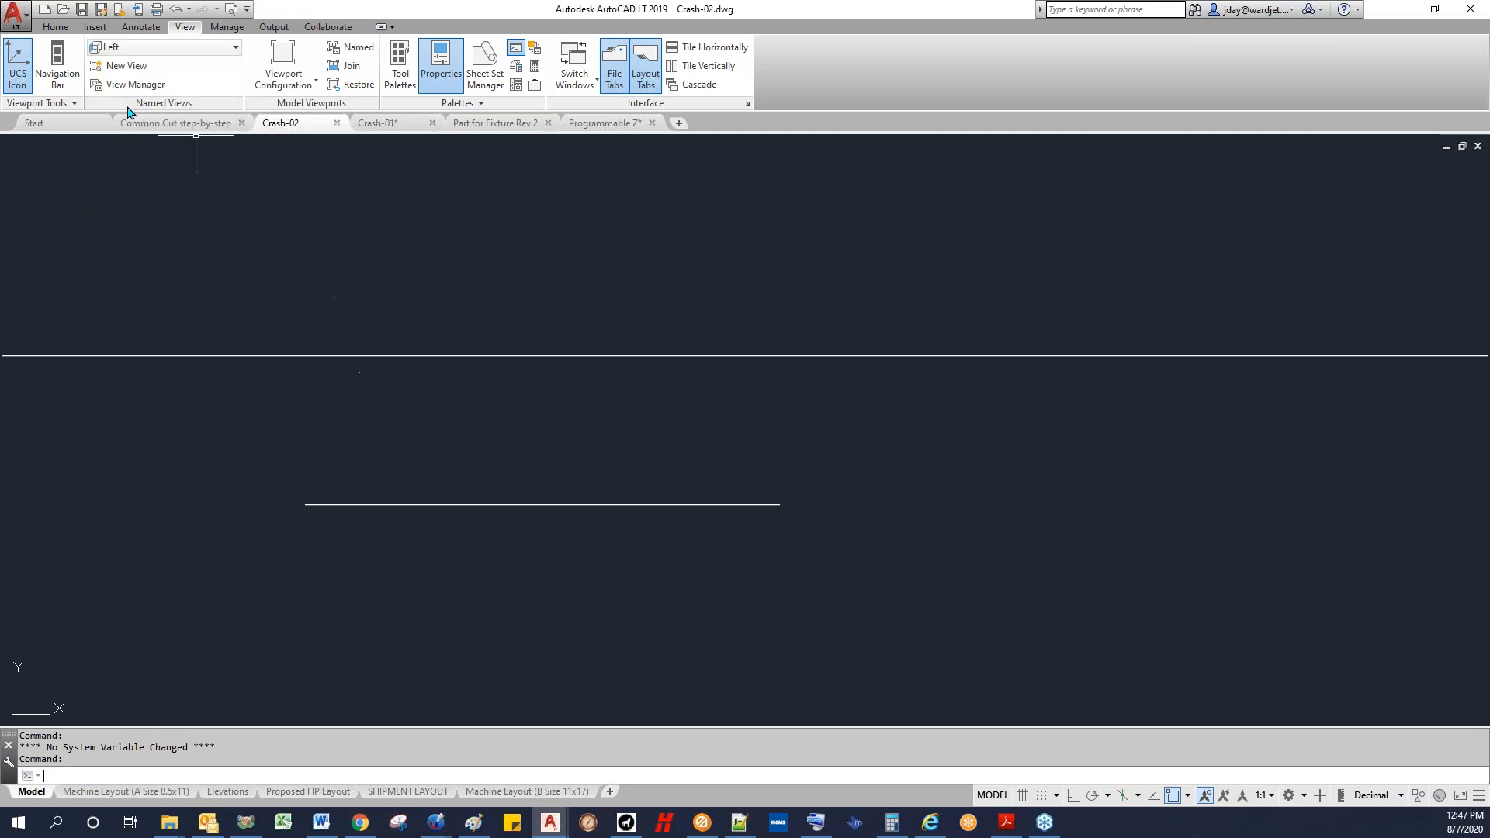
scroll(454, 457, "down", 5)
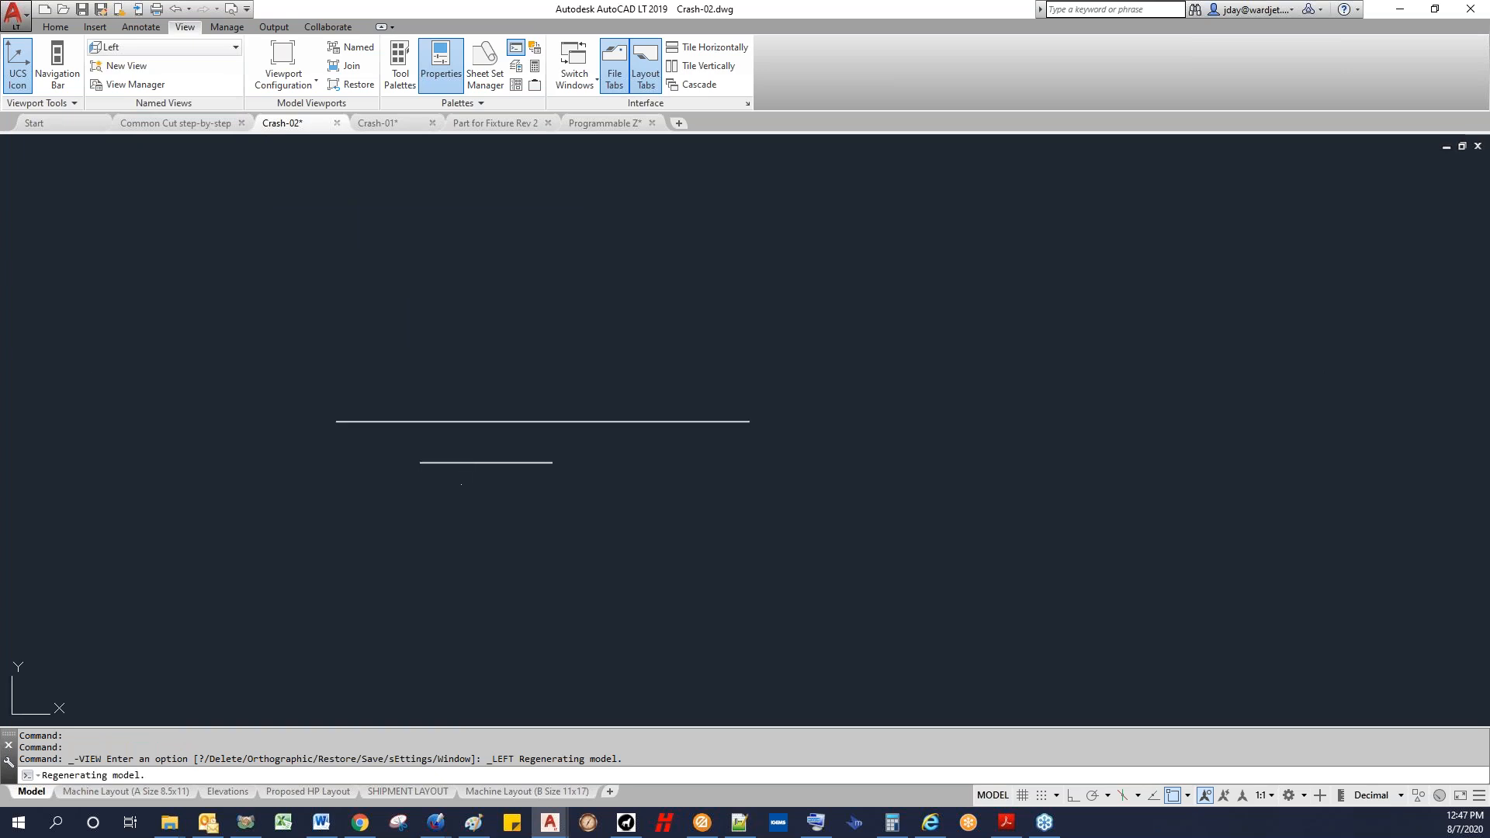
Step: Inspect the side view of Crash-02 to compare the elevations of the square and the circle
left_click(690, 425)
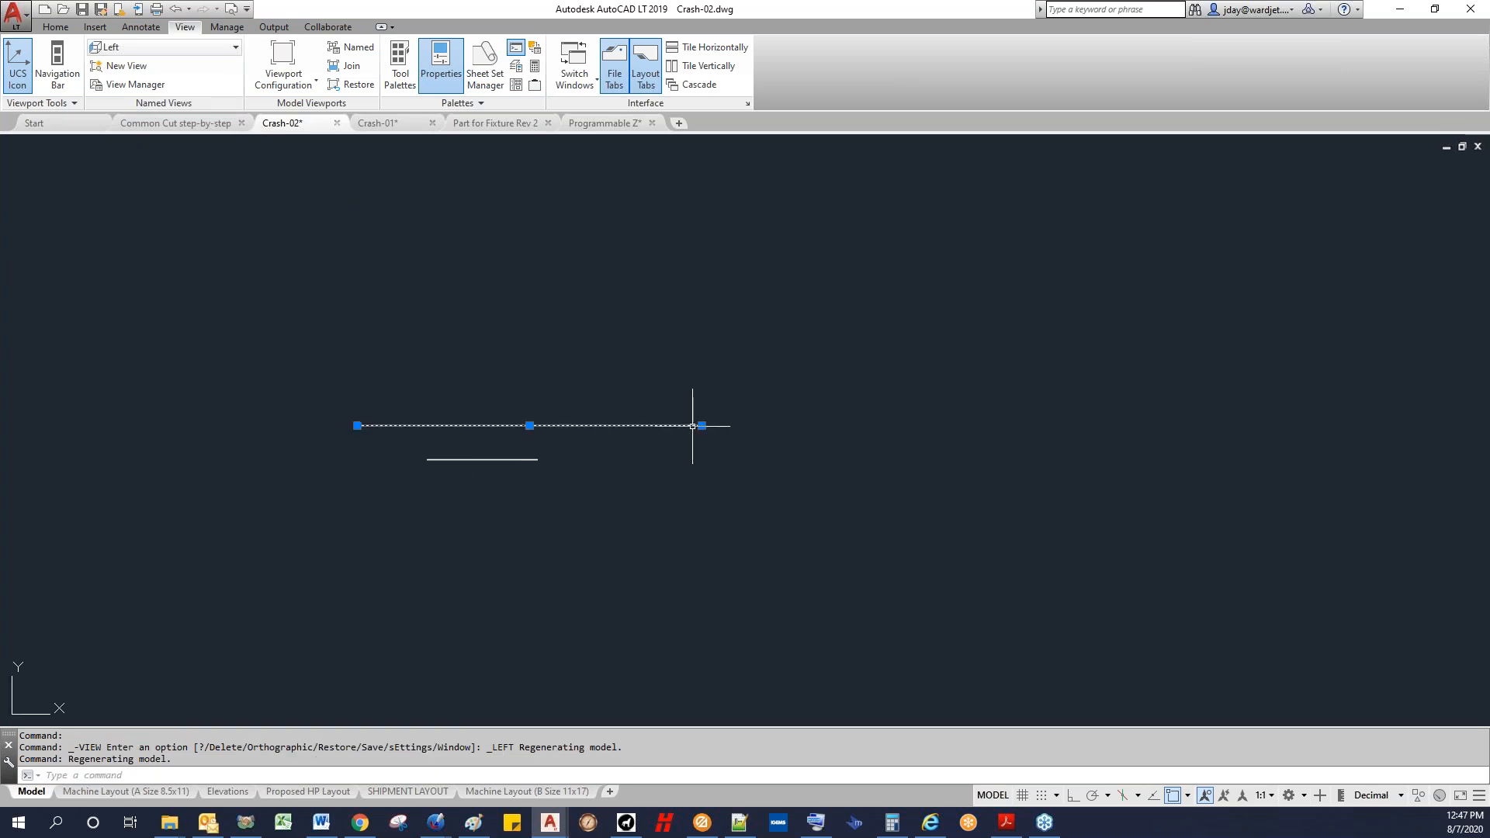
key("Escape")
left_click(527, 460)
key("Escape")
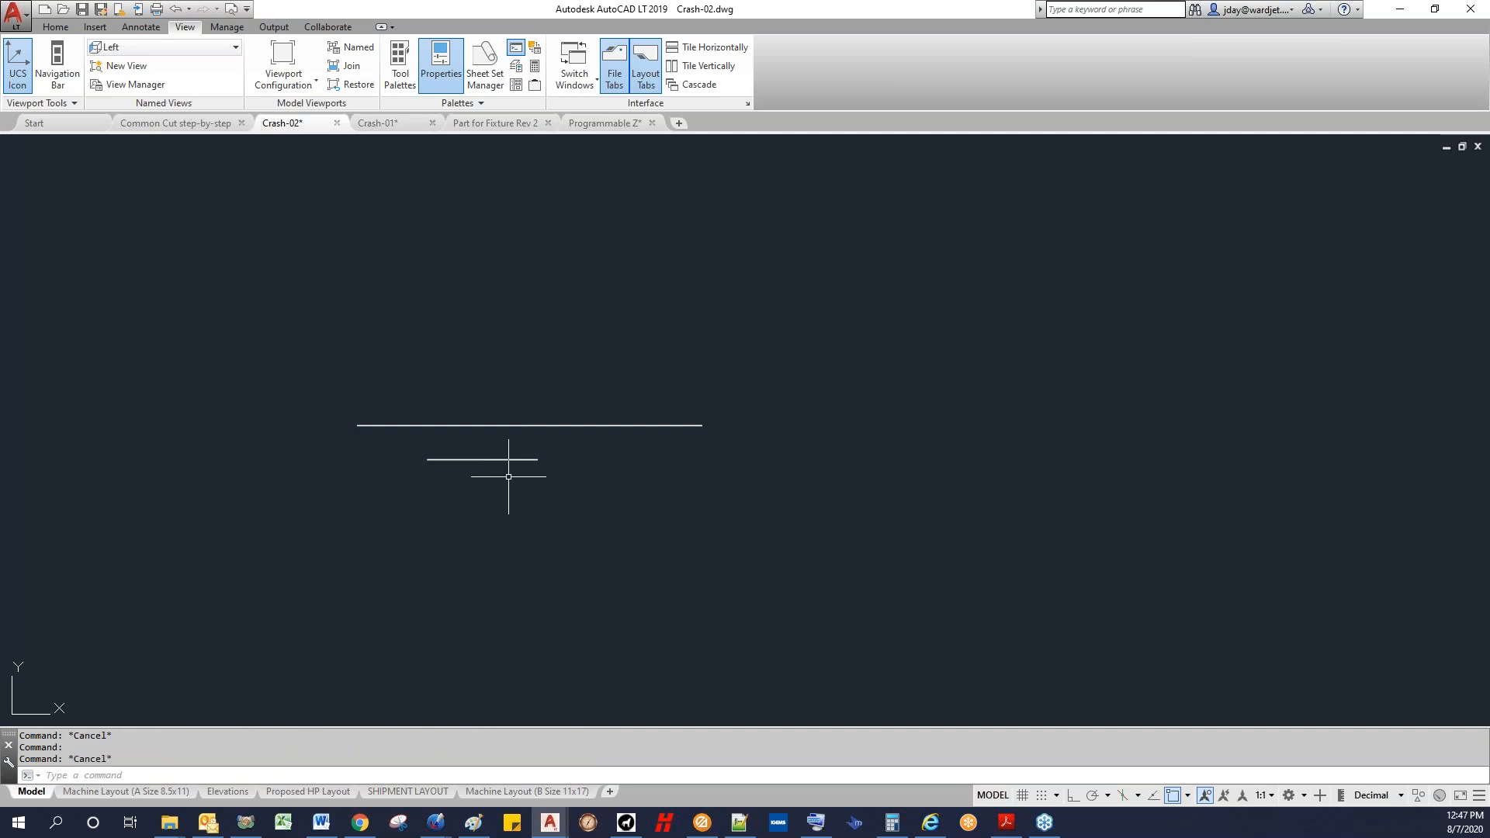
scroll(543, 454, "down", 3)
scroll(543, 448, "up", 7)
scroll(852, 442, "up", 2)
scroll(853, 442, "down", 3)
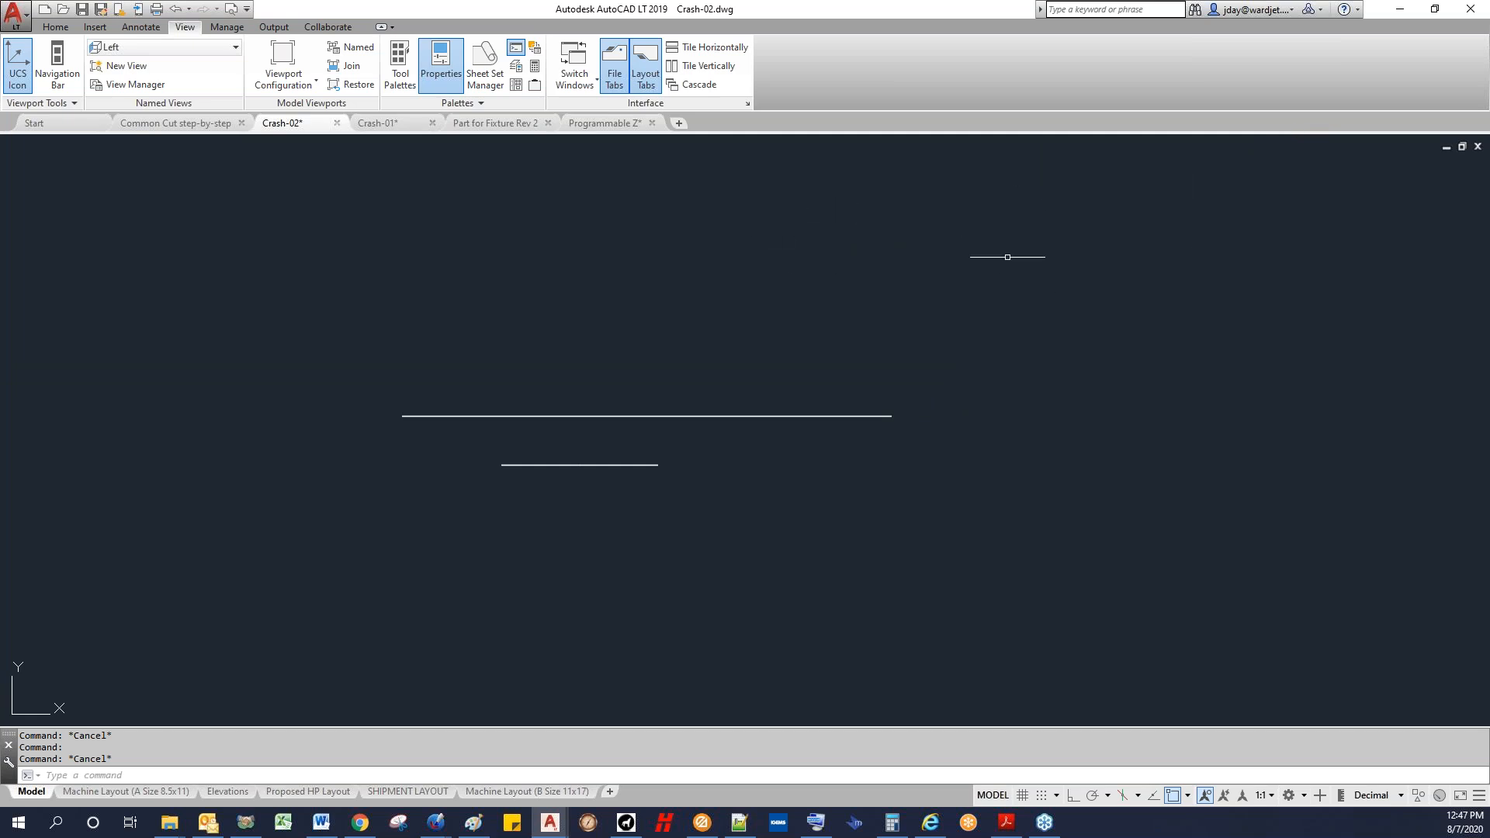
Step: Return to WARDCAM, save the Crash-02 job report as Crash-02.html in the Container Research folder, and review its time and cost estimates
left_click(1400, 9)
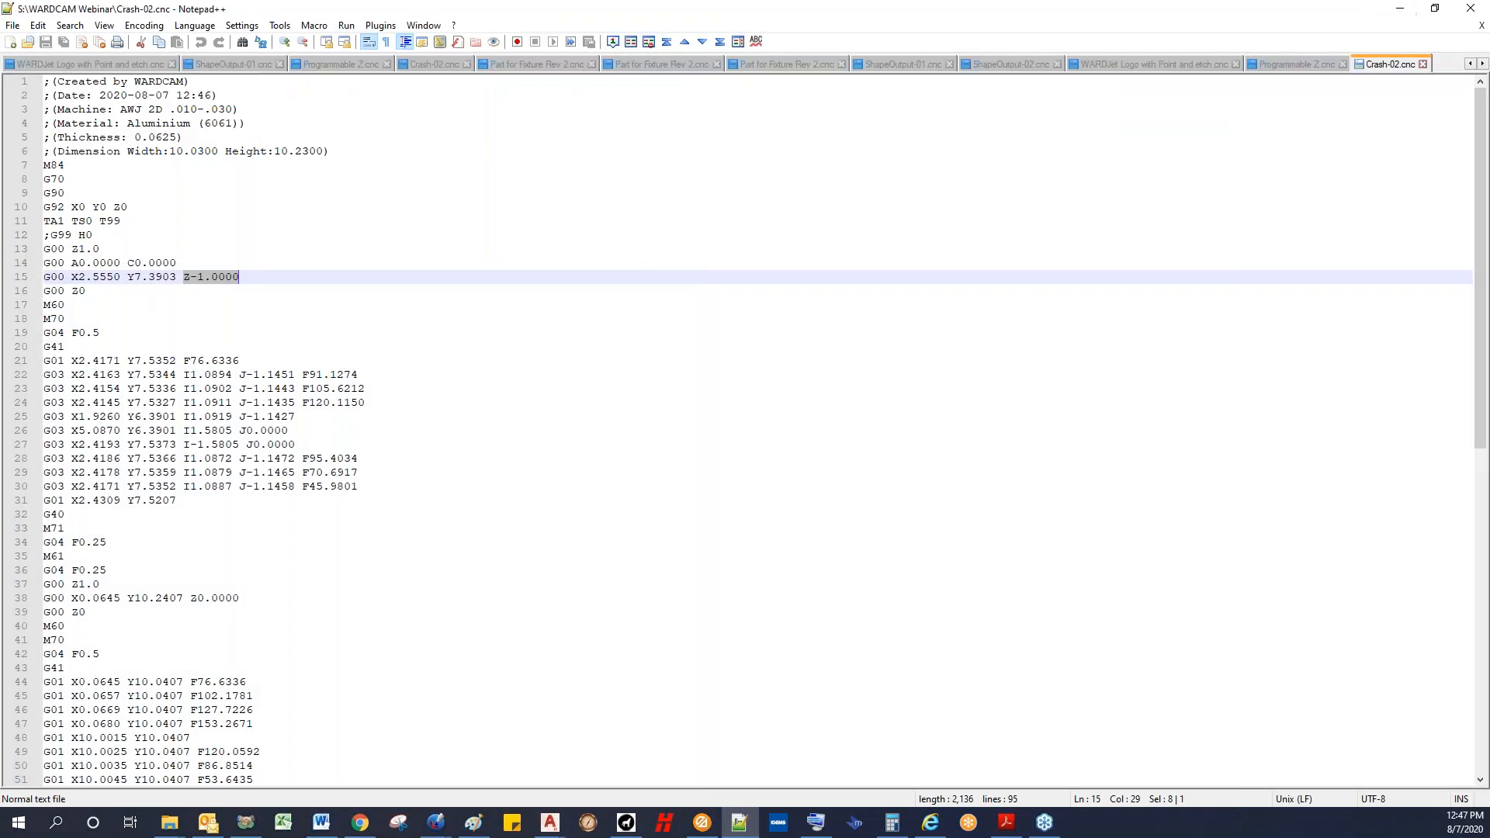
left_click(1400, 10)
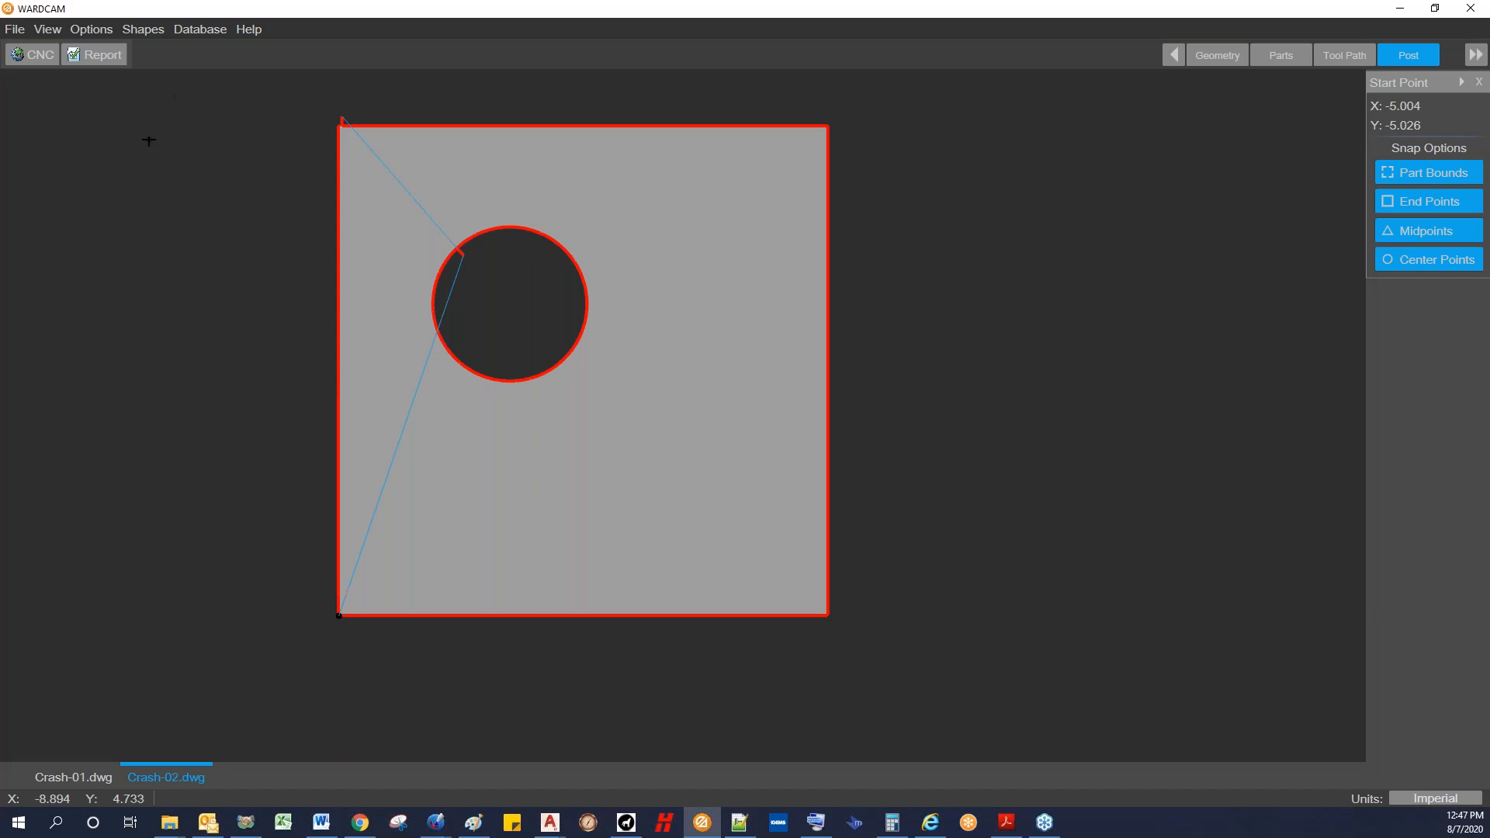
left_click(99, 58)
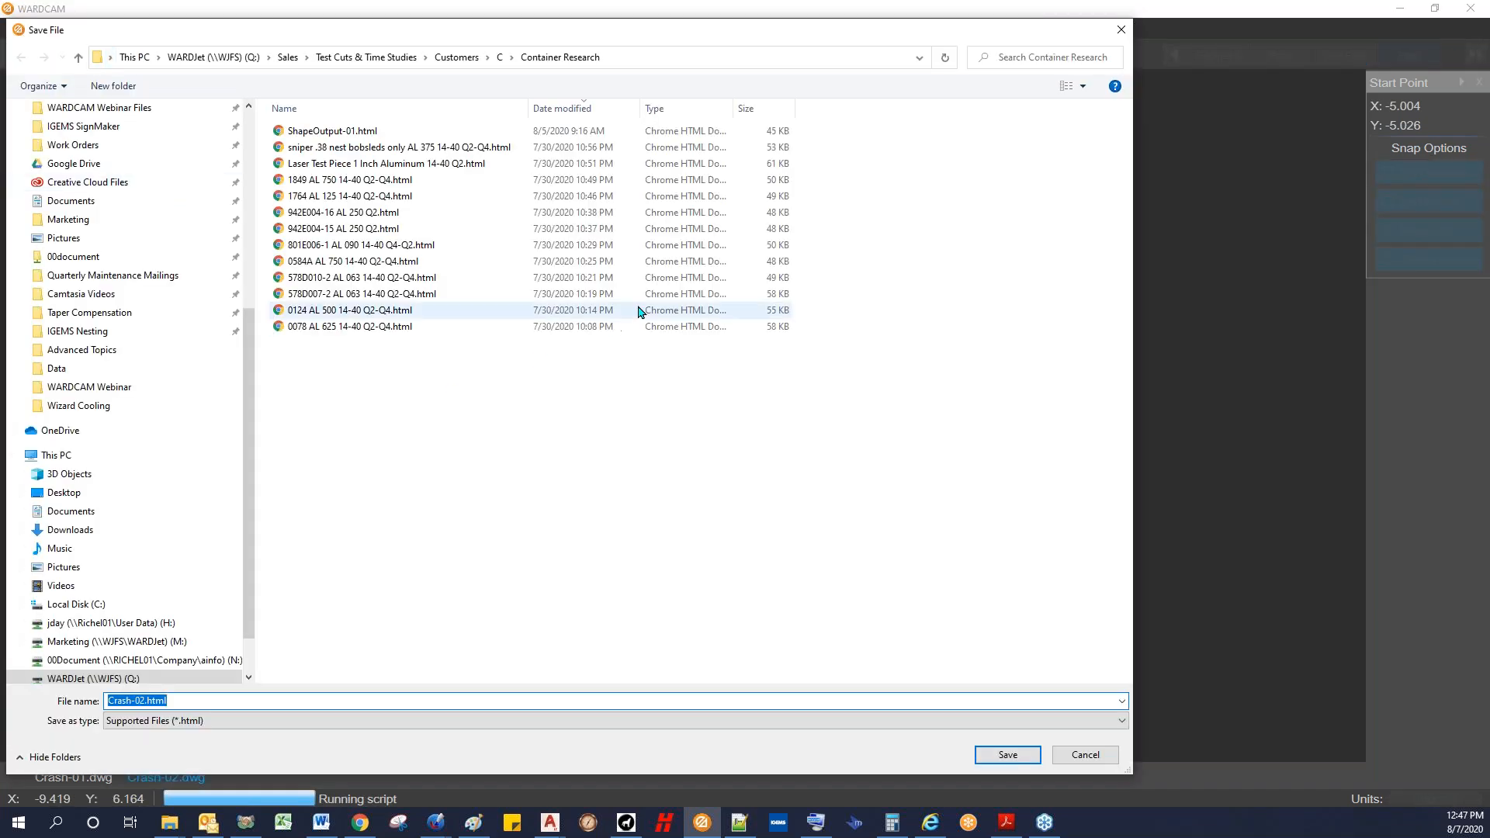
left_click(1001, 755)
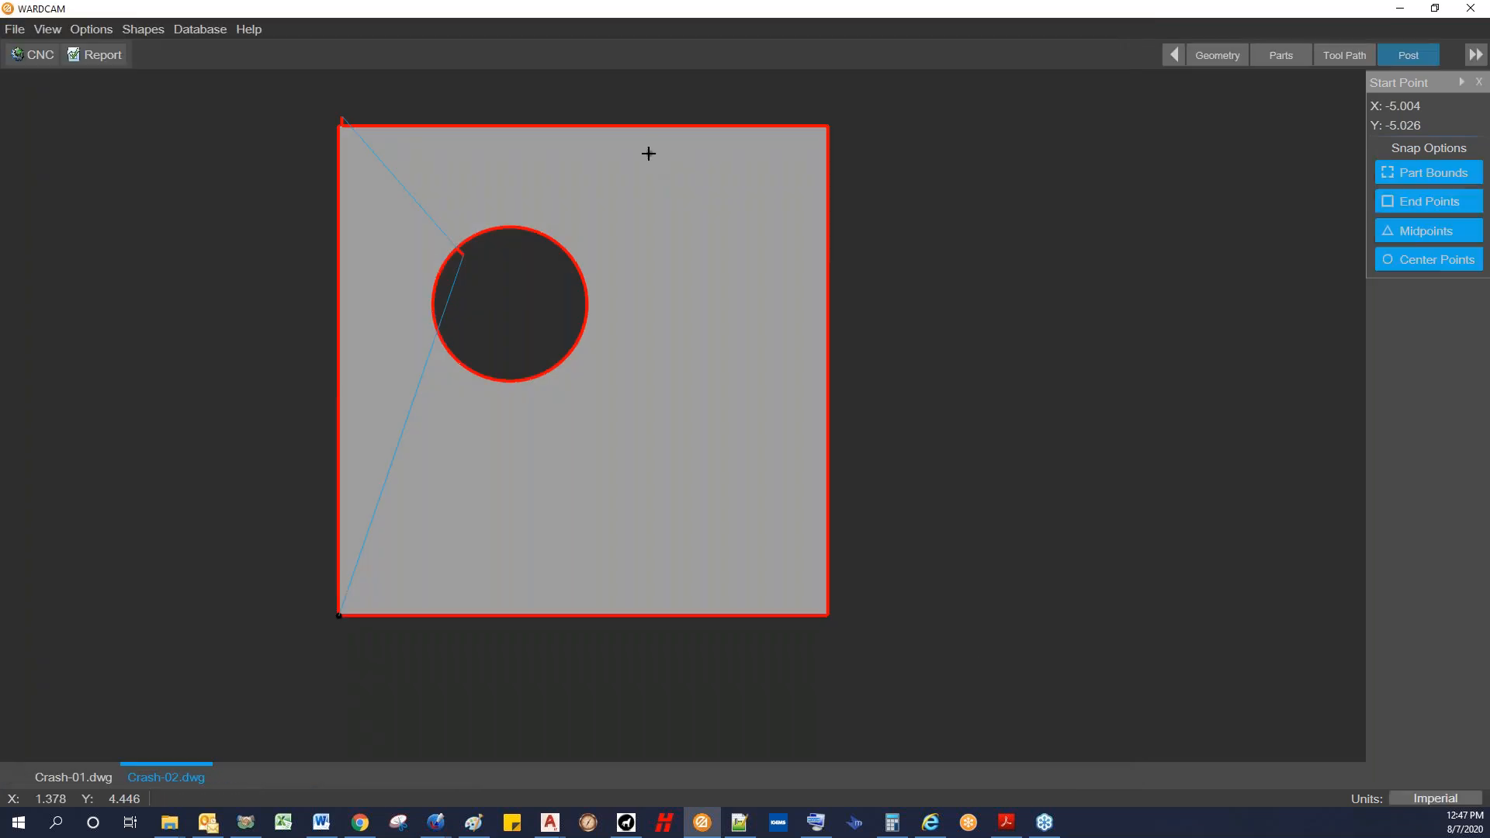
scroll(628, 404, "down", 2)
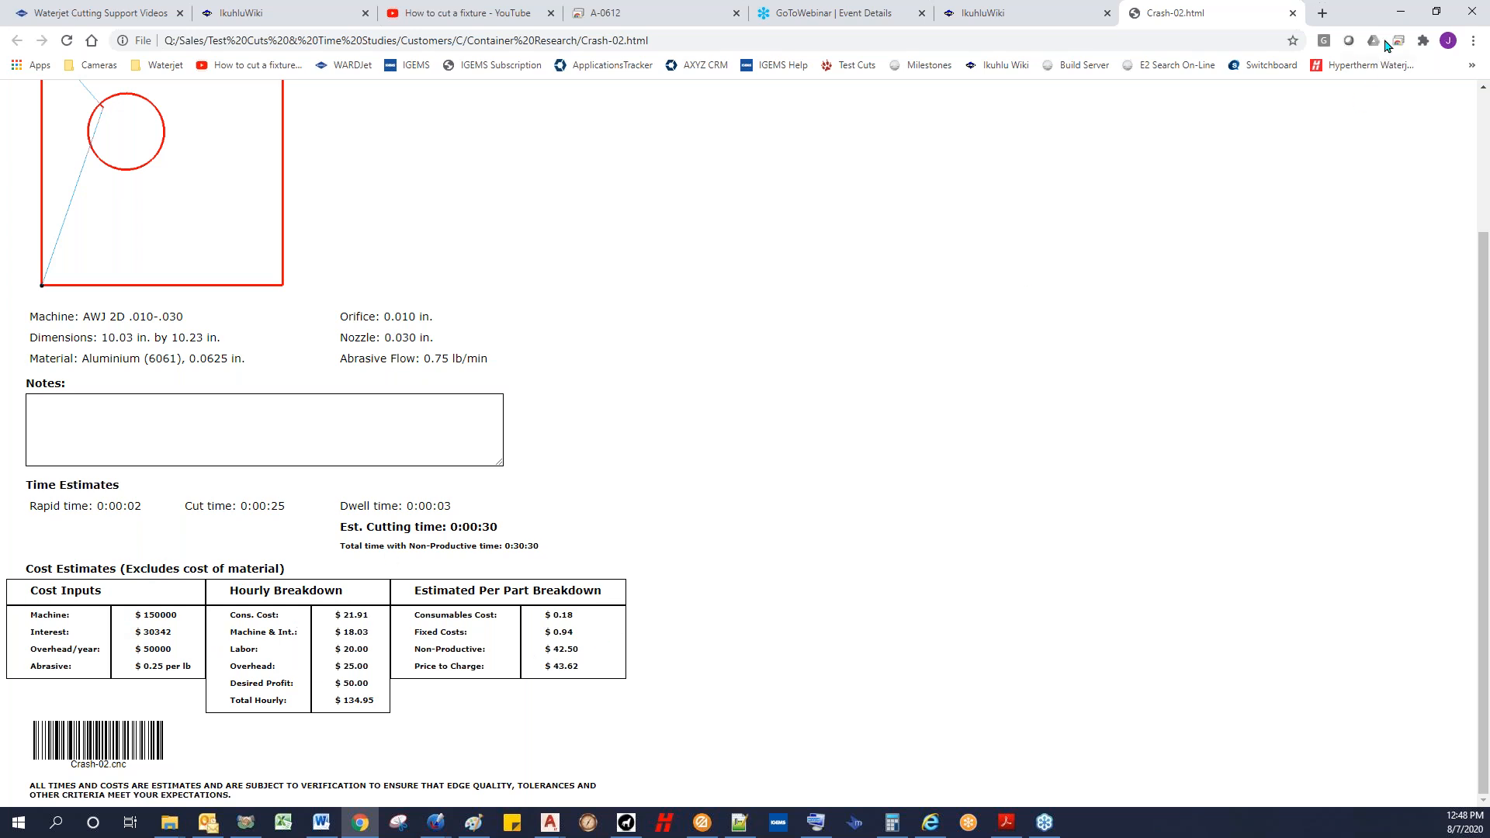
Step: Return to WARDCAM and turn on the AskToPrintCostInfo post variable for reports
left_click(1399, 11)
left_click(98, 32)
left_click(108, 54)
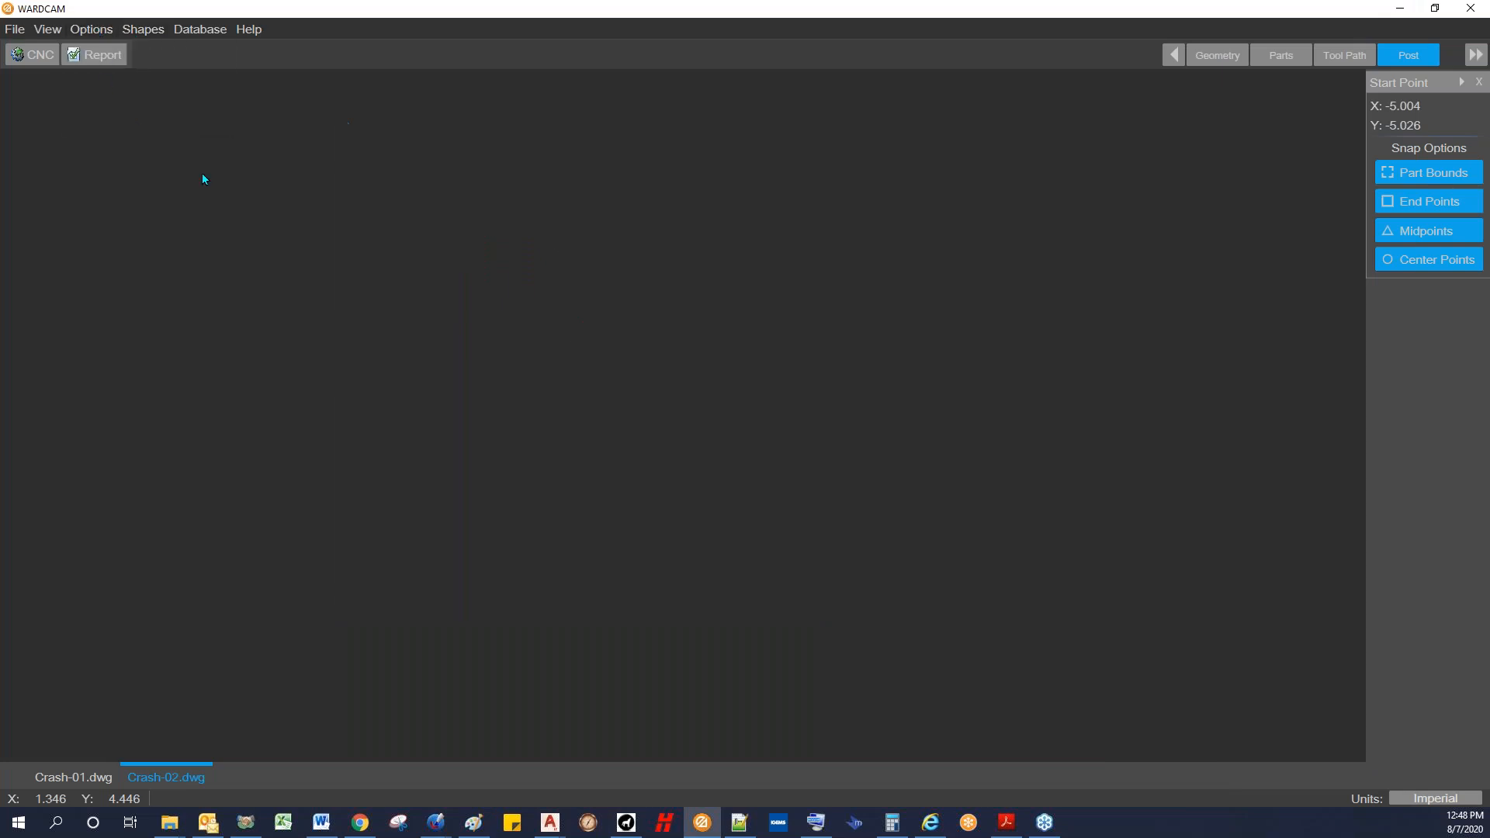
left_click(824, 100)
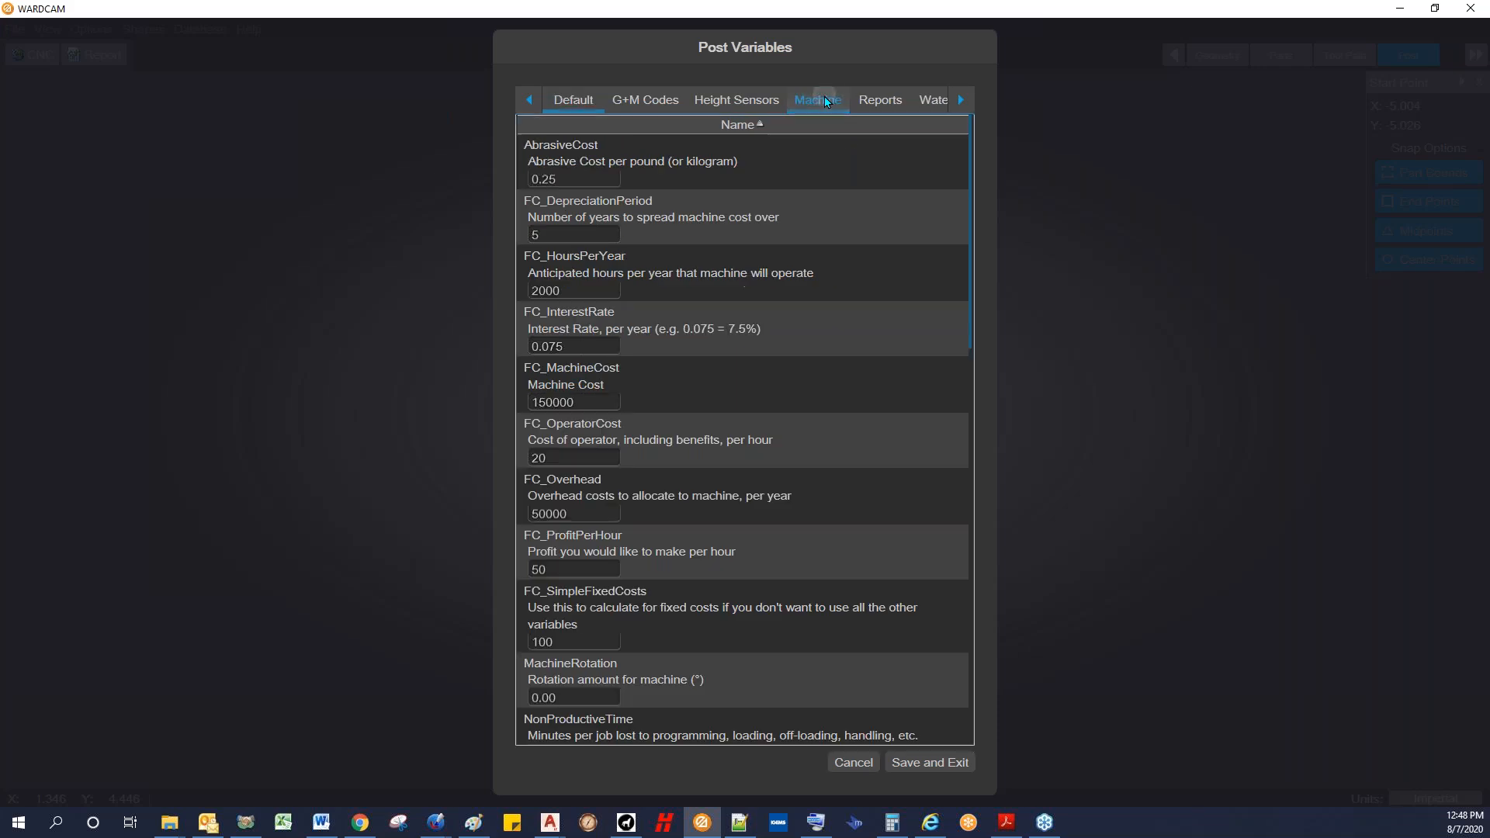
left_click(887, 100)
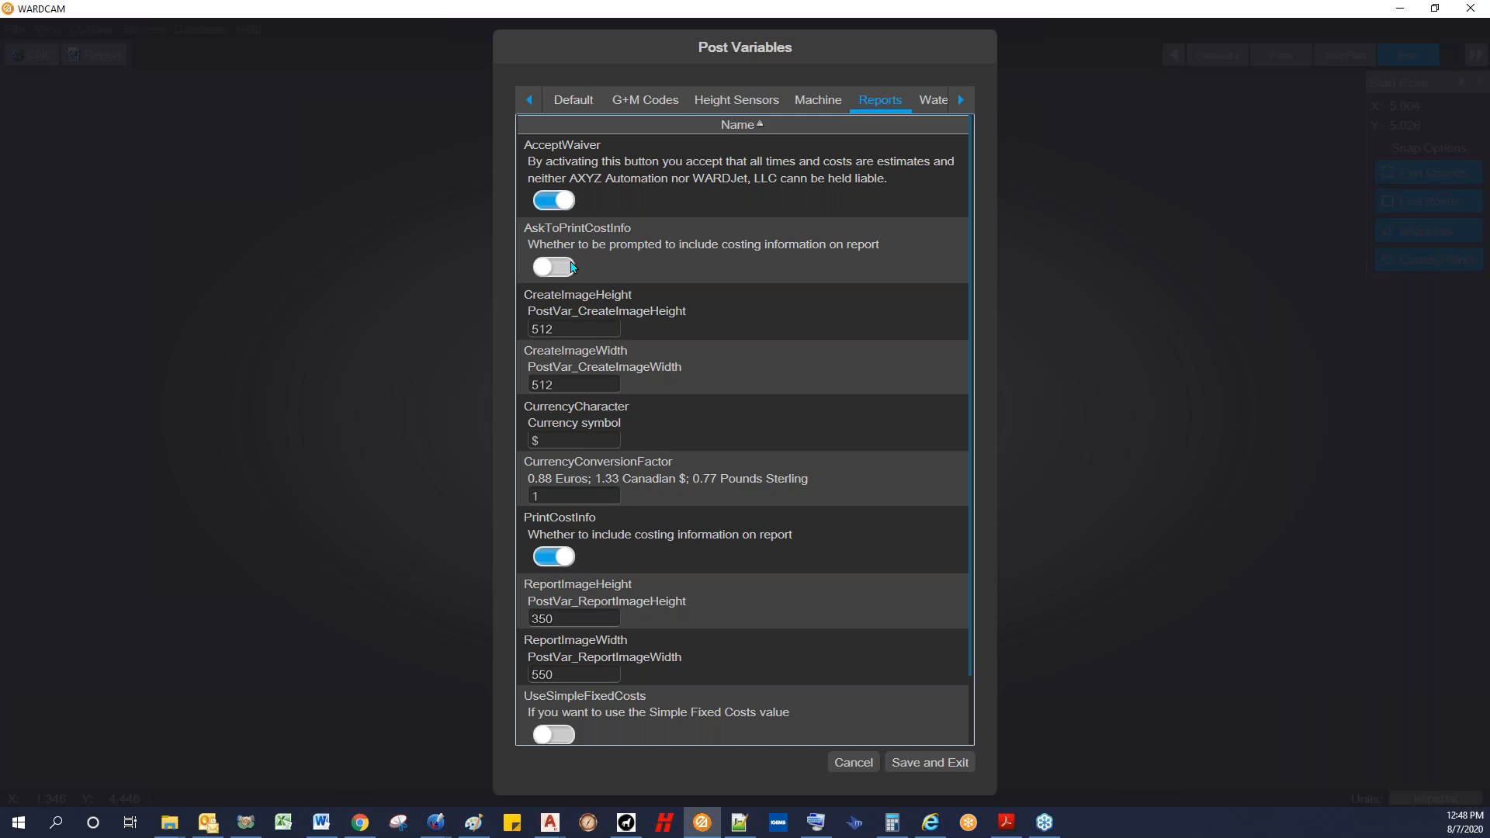
left_click(570, 267)
left_click_drag(971, 414, 973, 484)
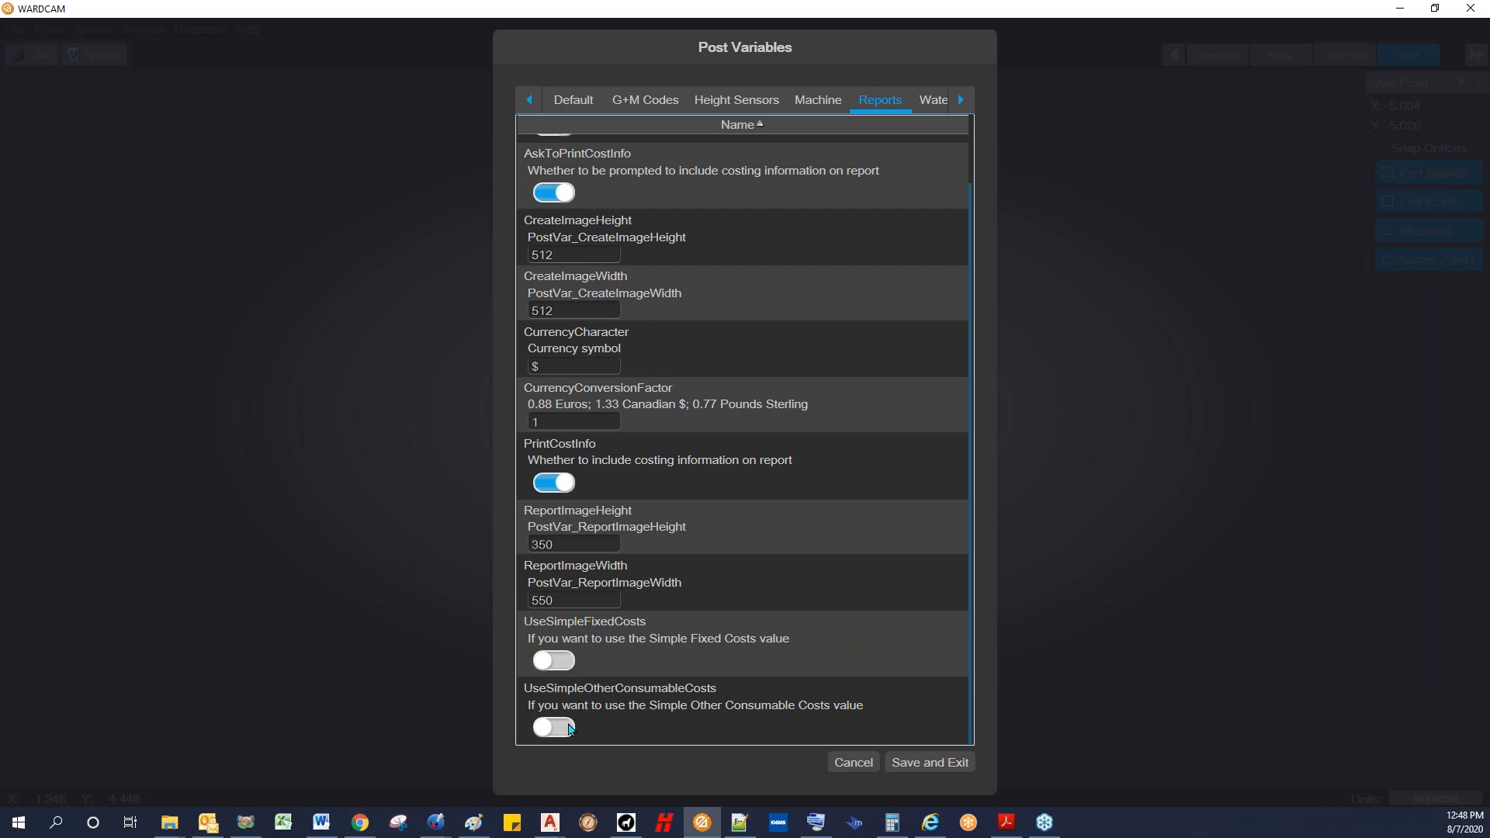
Step: Examine the machine cost post variables, including fixed costs, hourly profit, non-productive time, nozzle and other consumable costs
left_click(815, 101)
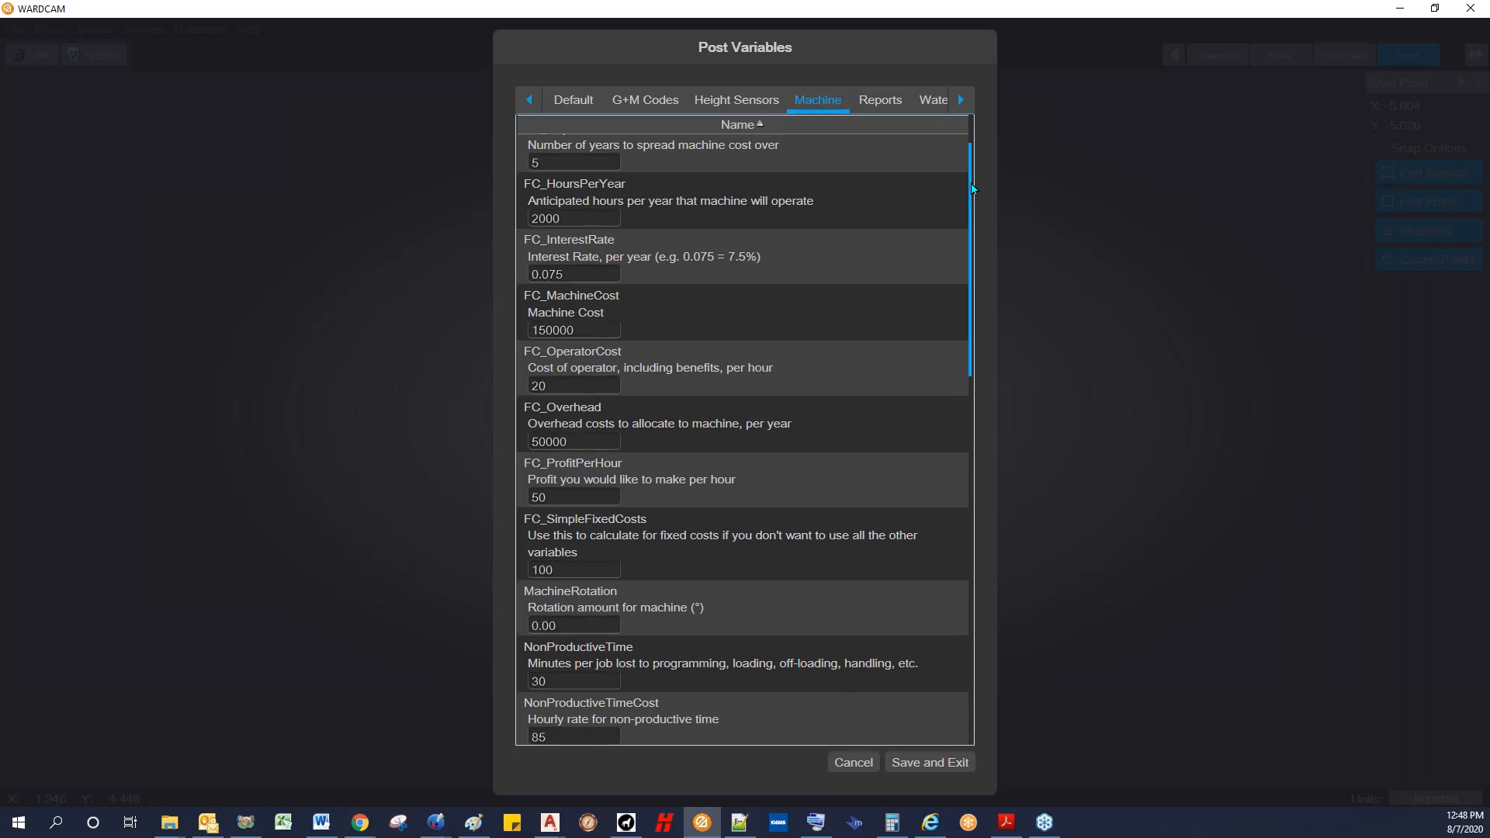
scroll(971, 189, "up", 2)
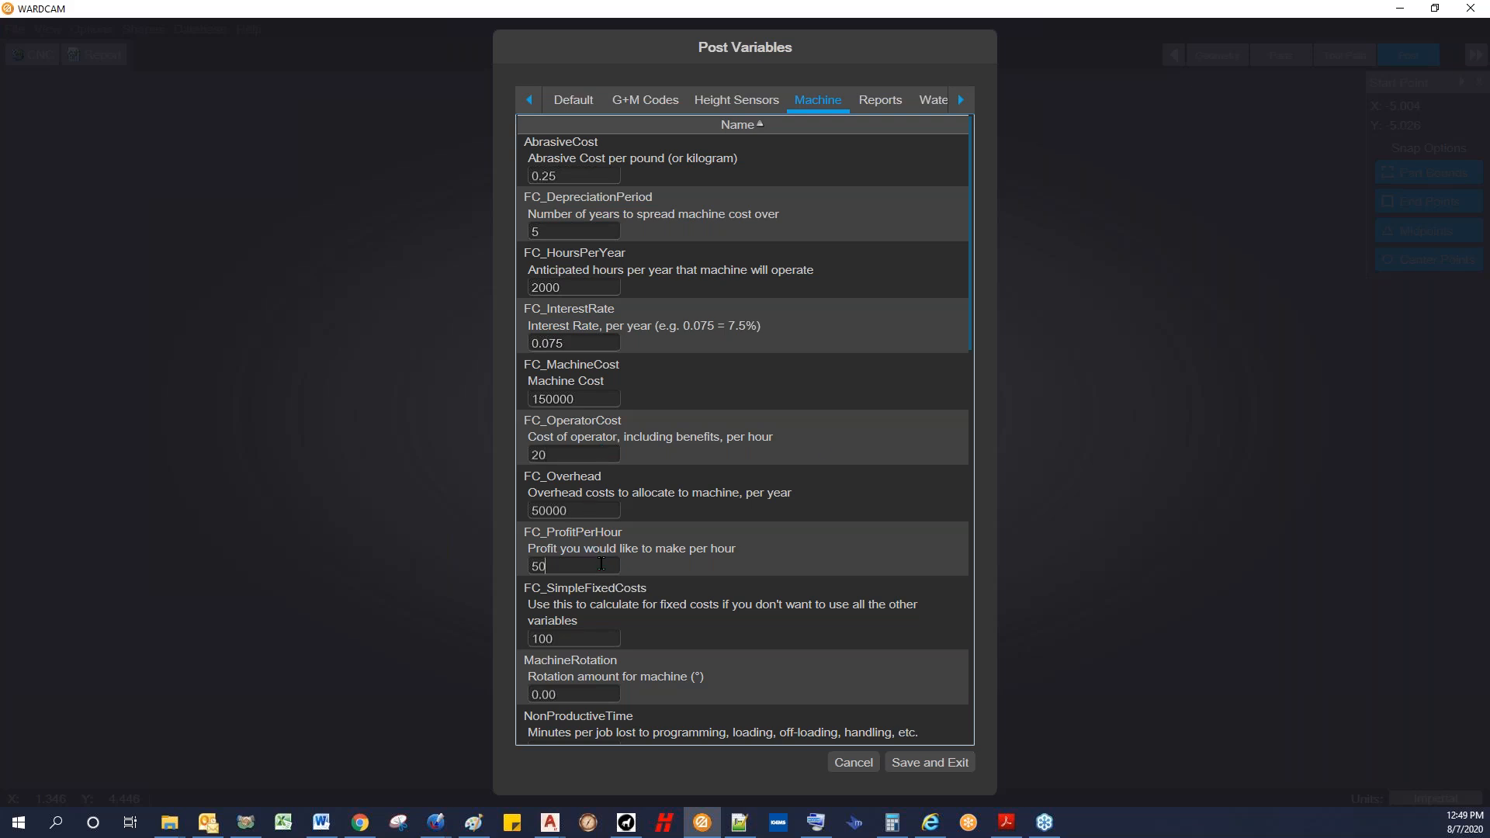
left_click_drag(969, 340, 970, 485)
left_click_drag(560, 382, 532, 393)
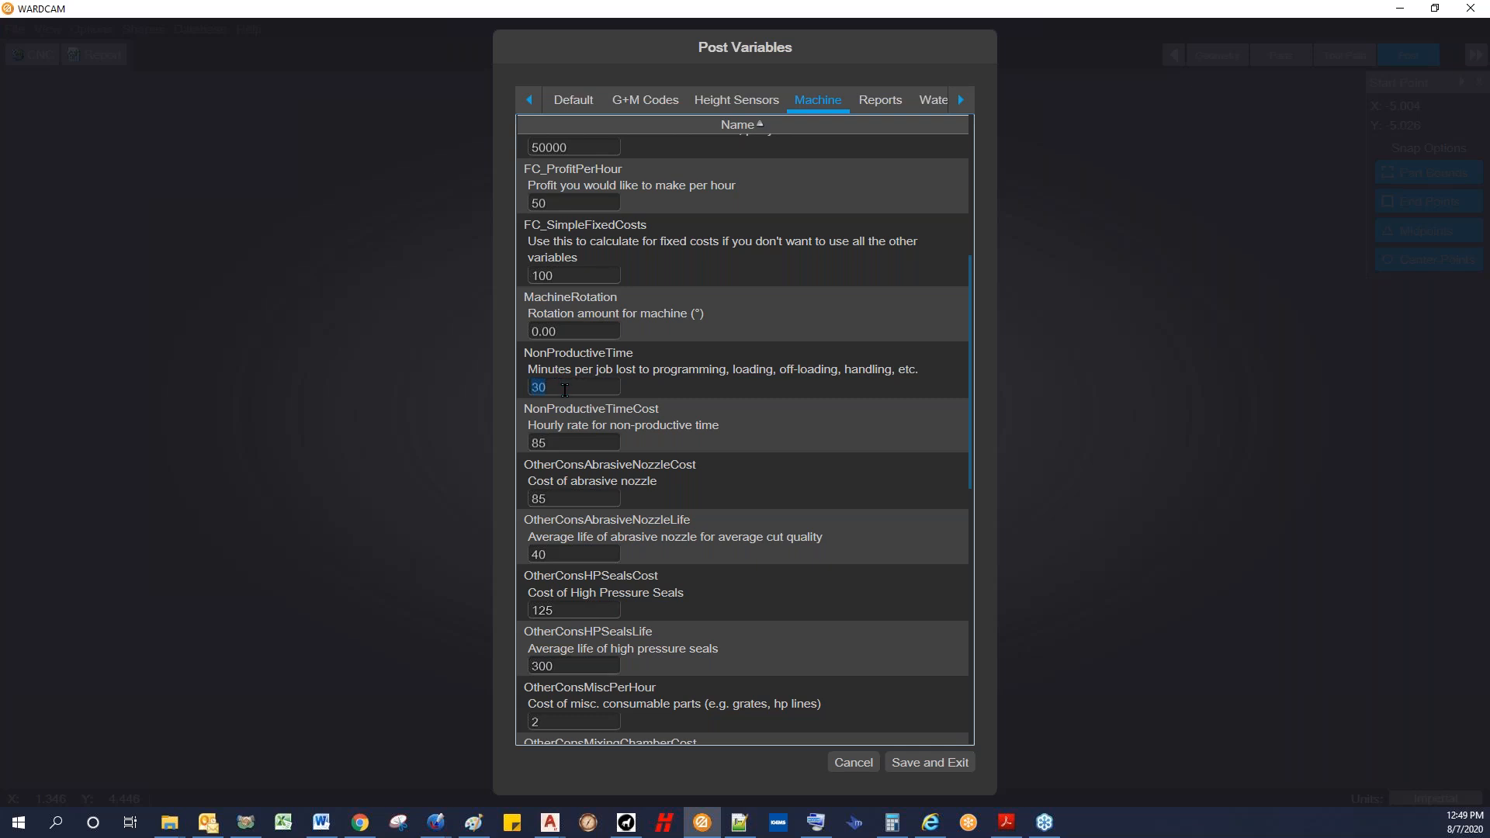
left_click_drag(564, 441, 522, 449)
left_click(595, 497)
scroll(966, 448, "down", 1)
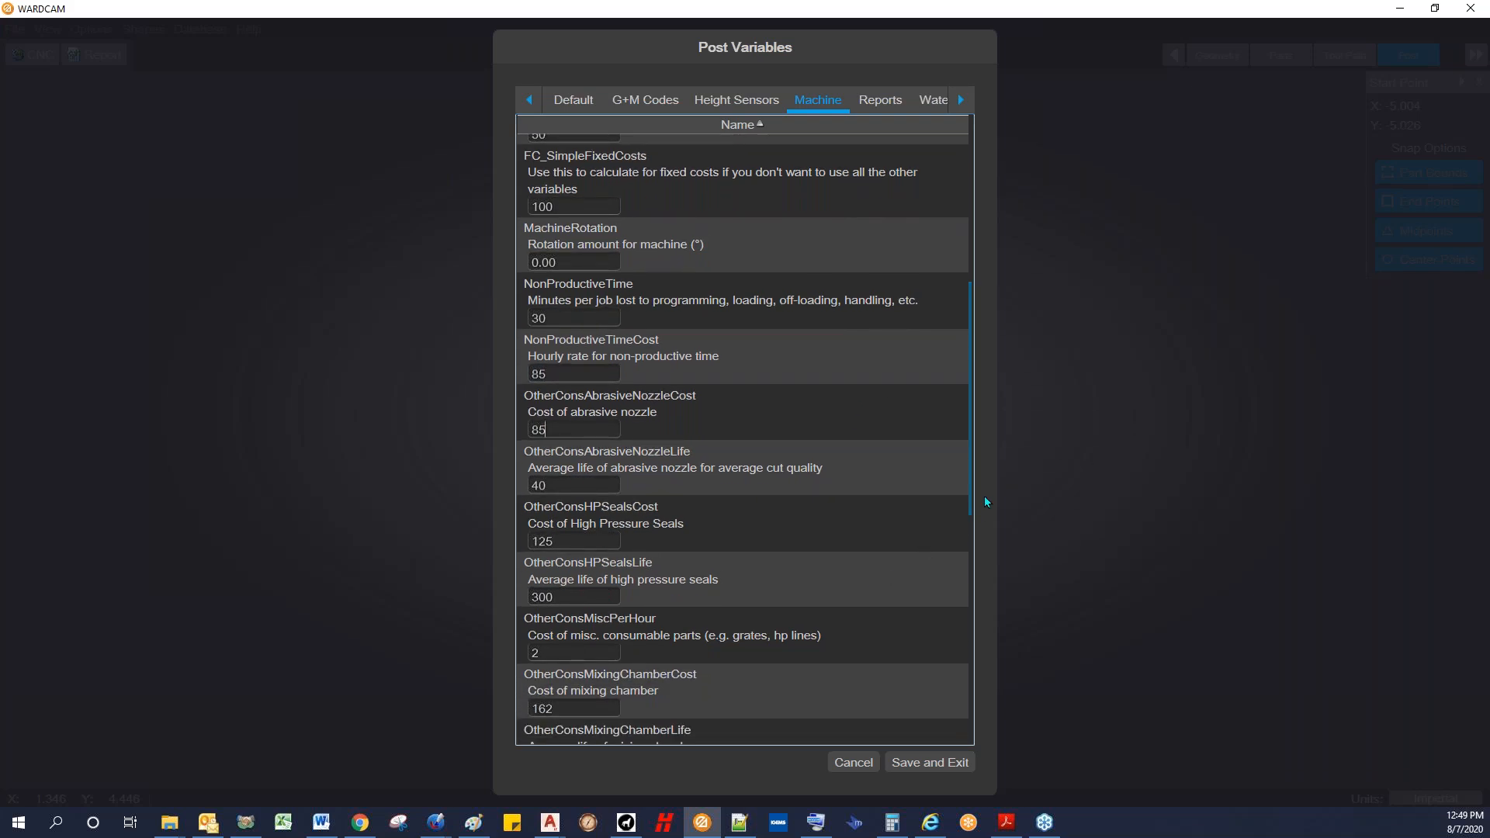
left_click_drag(971, 505, 972, 743)
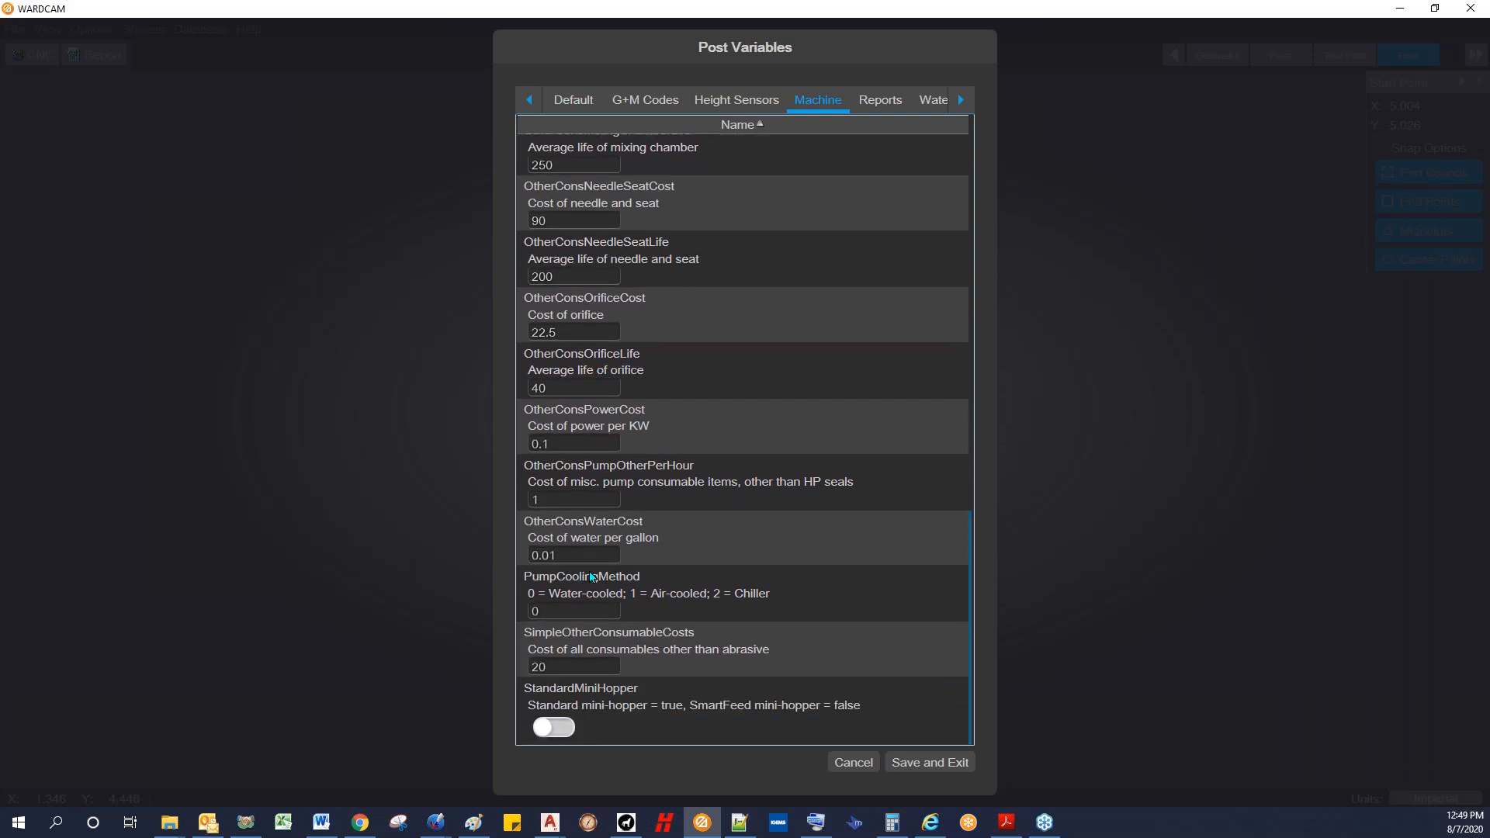
double_click(536, 668)
left_click_drag(970, 562, 958, 148)
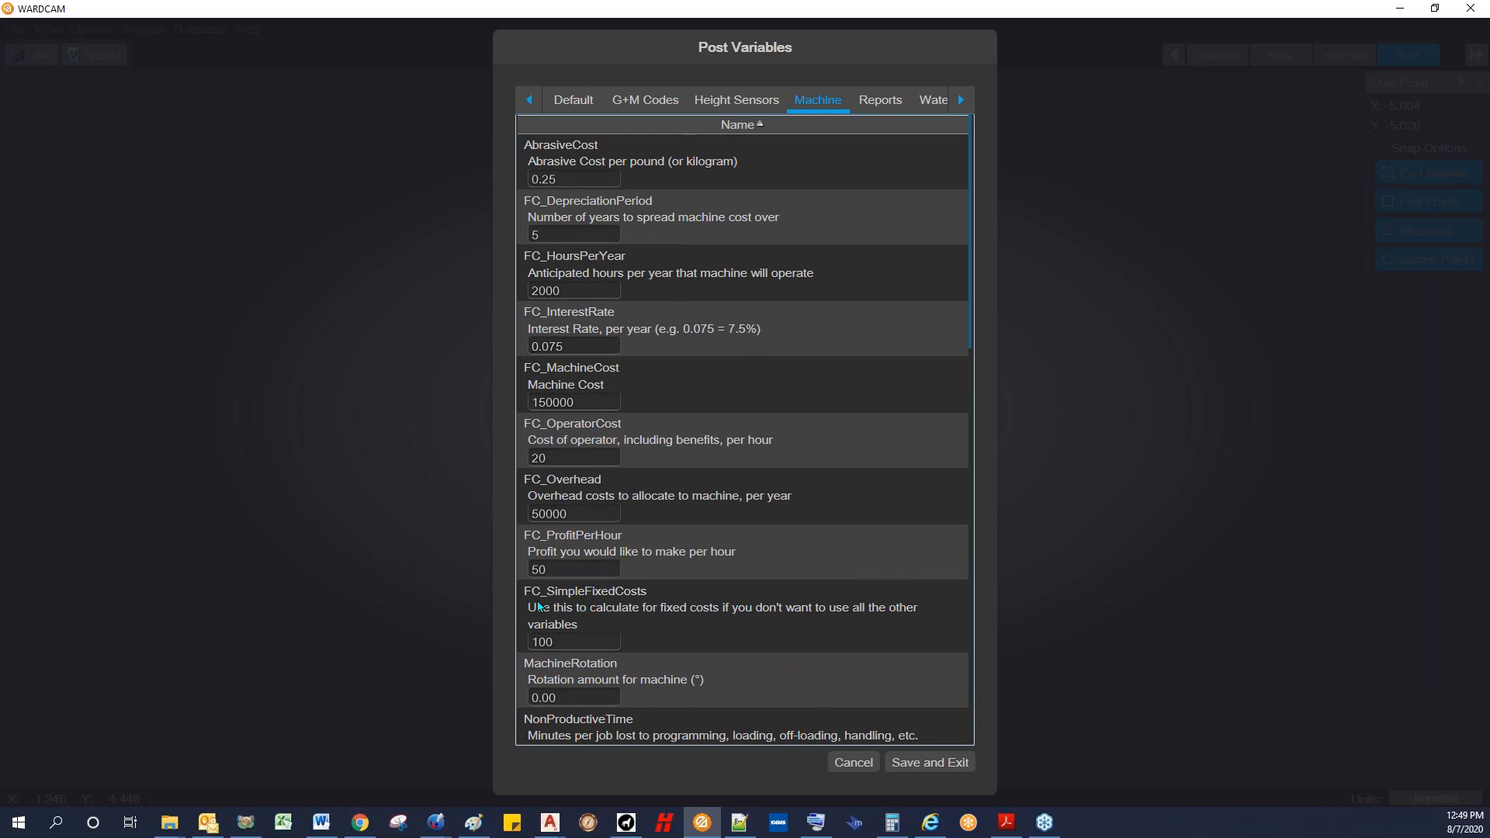
Step: Save the post variables and generate the Crash-02 report with costing information set to 1, replacing the existing Crash-02.html
left_click(917, 764)
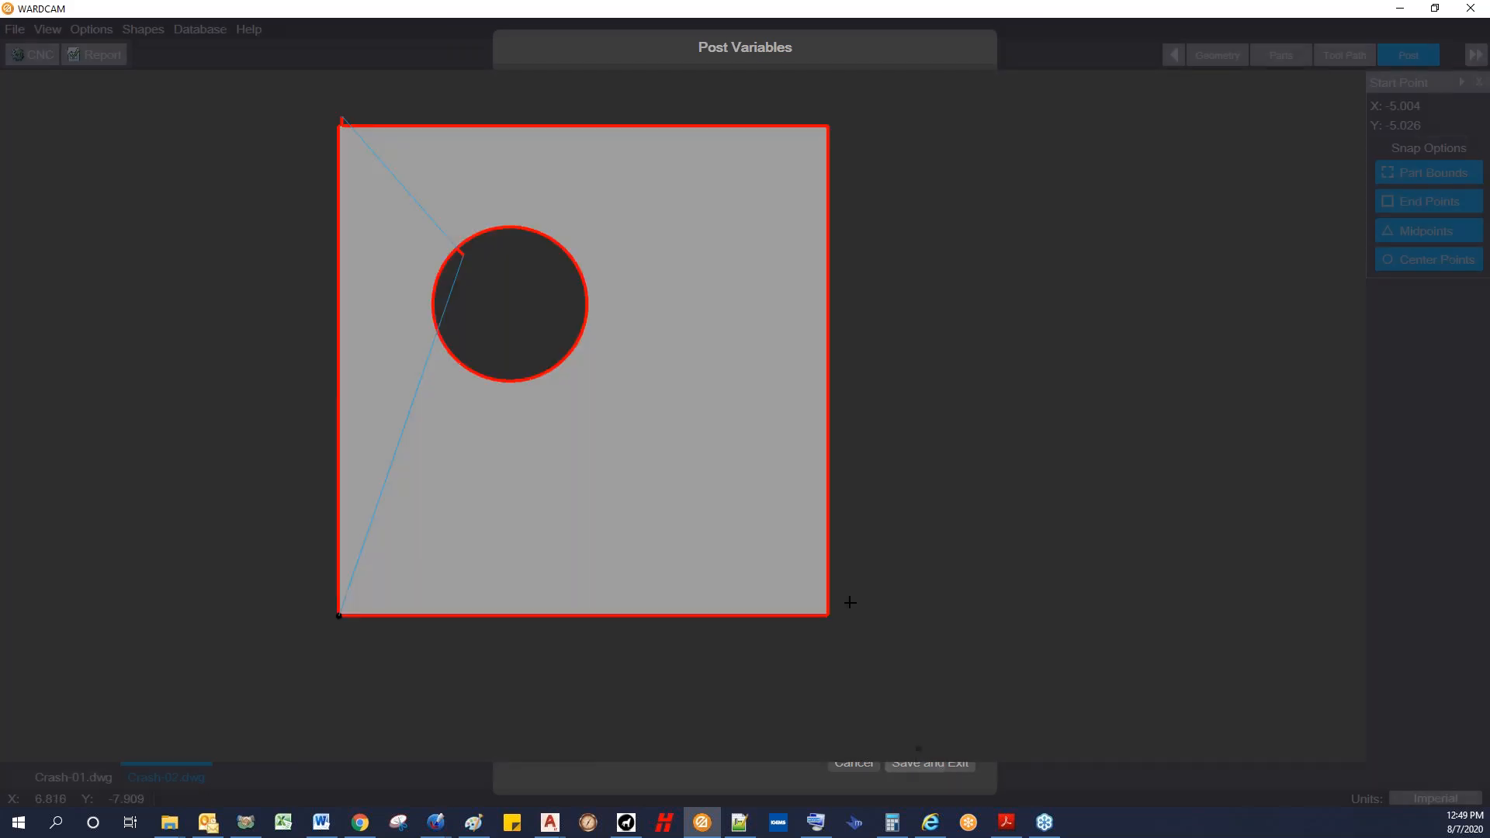
left_click(86, 55)
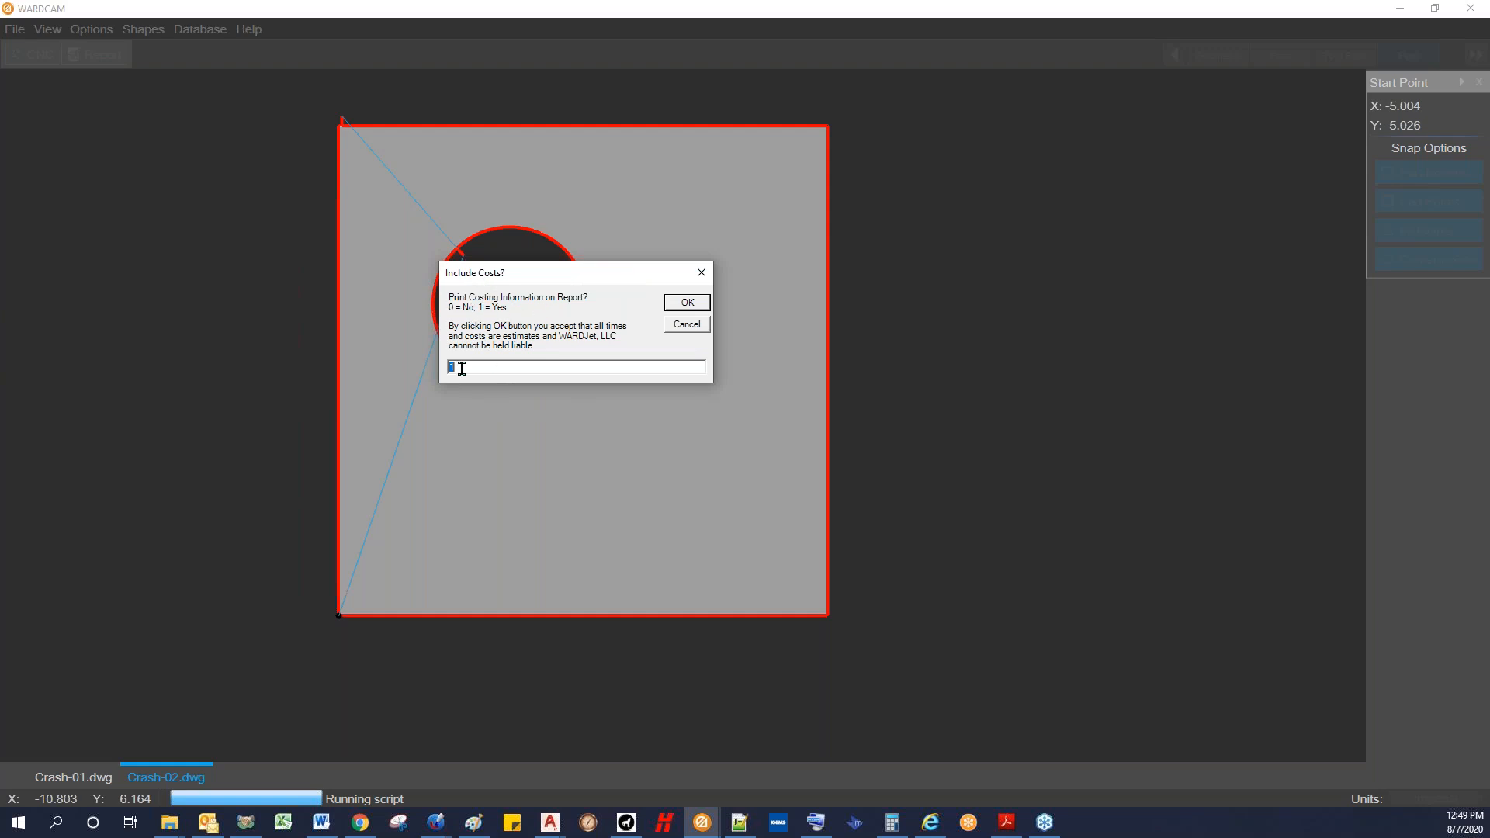
left_click(687, 304)
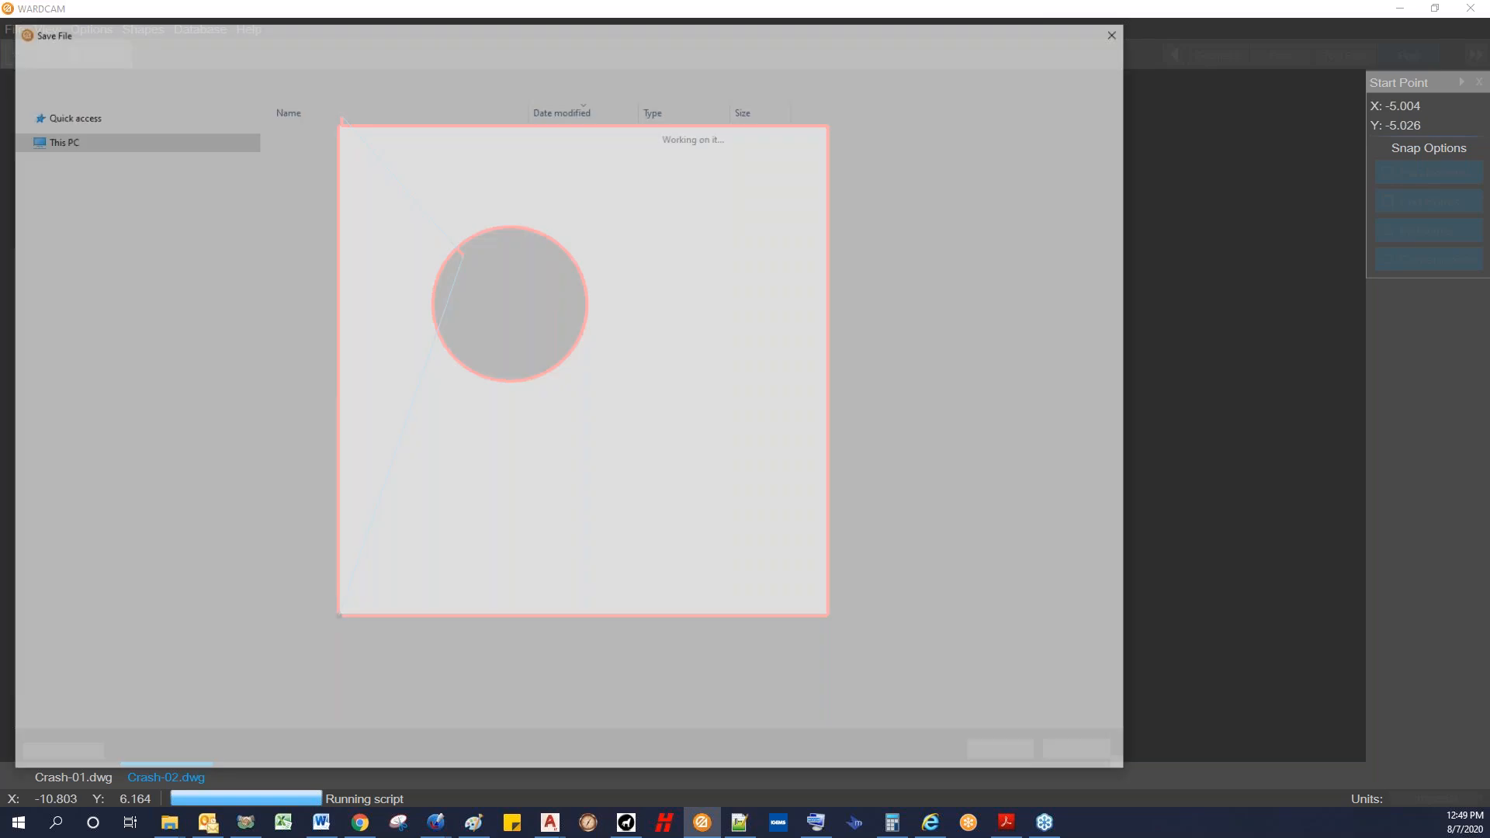
left_click(1002, 754)
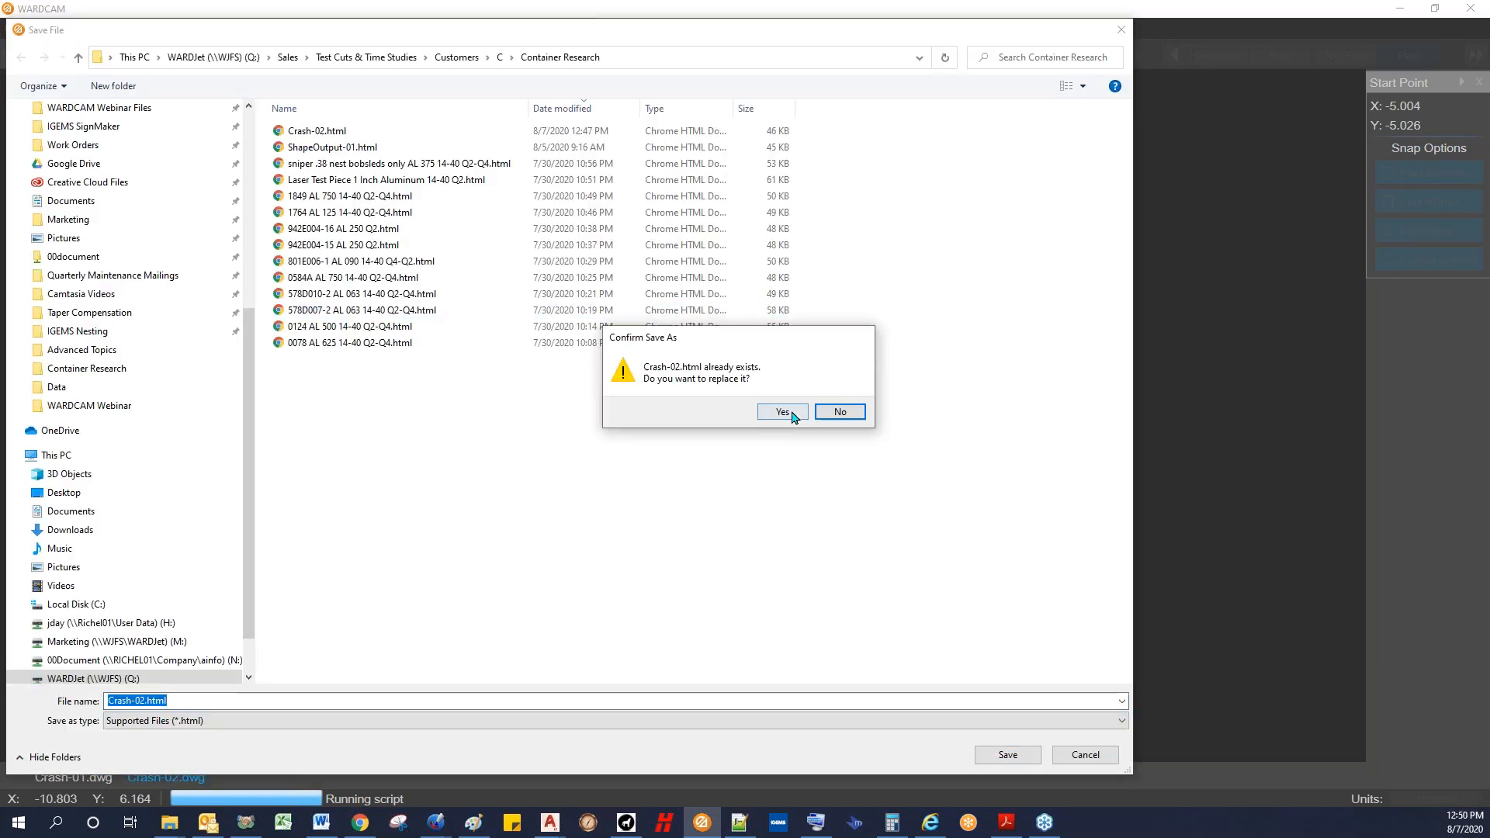
left_click(867, 412)
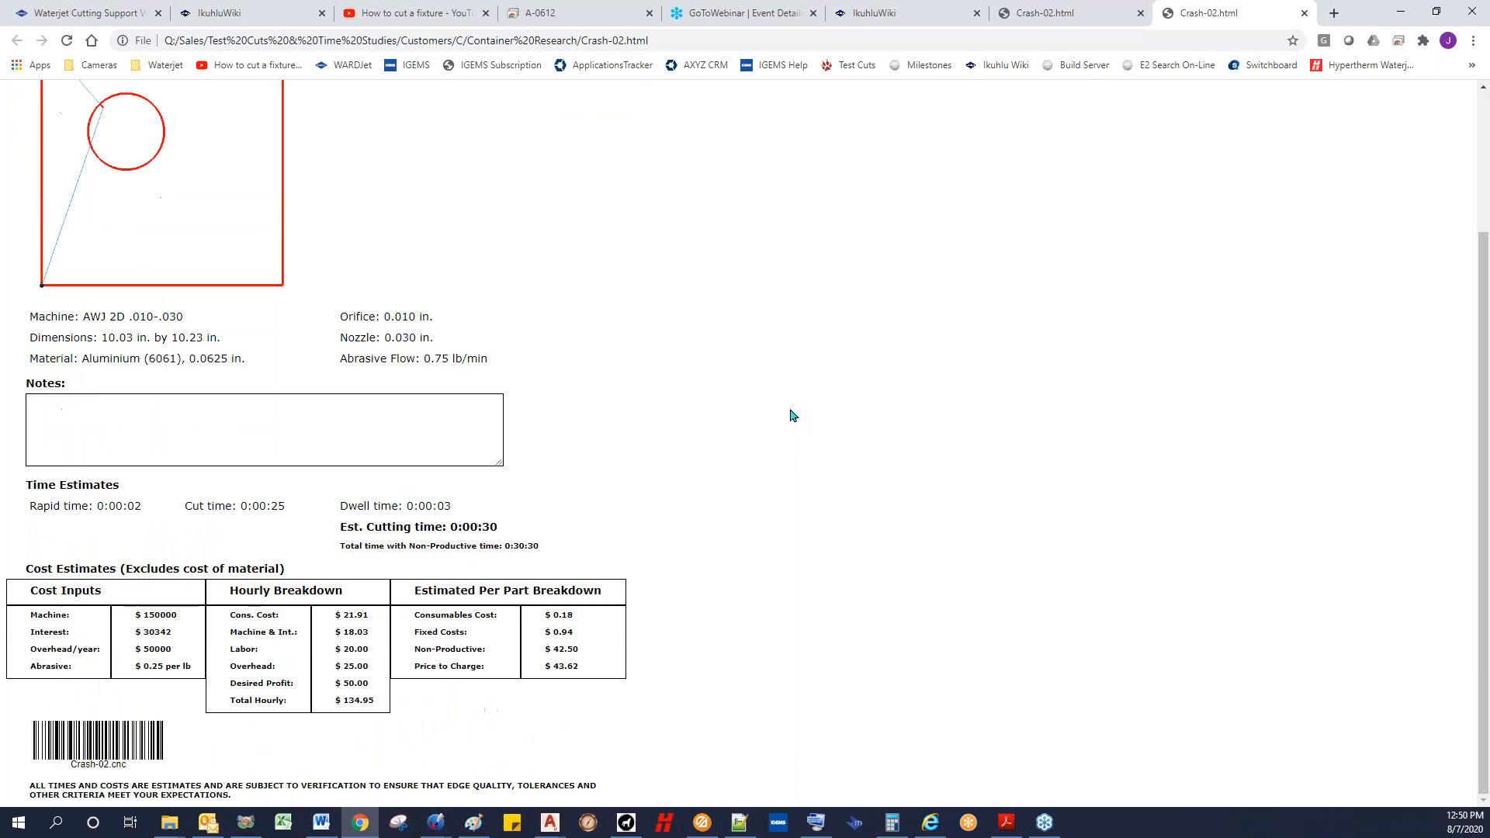
Step: Return to WARDCAM, regenerate the Crash-02 report with costing information set to 0, replacing Crash-02.html, and review the report
left_click(1397, 14)
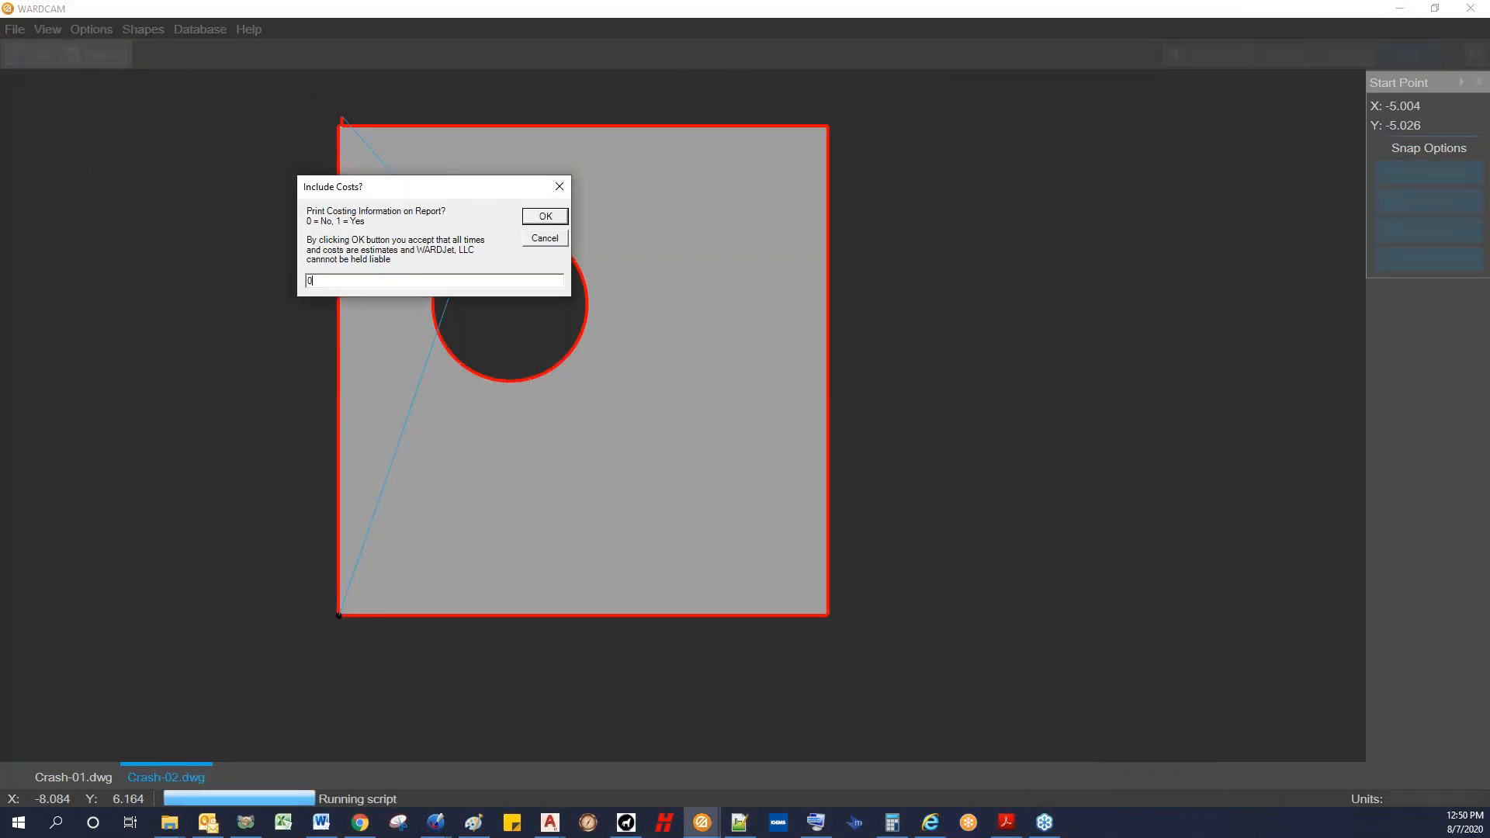
left_click(544, 217)
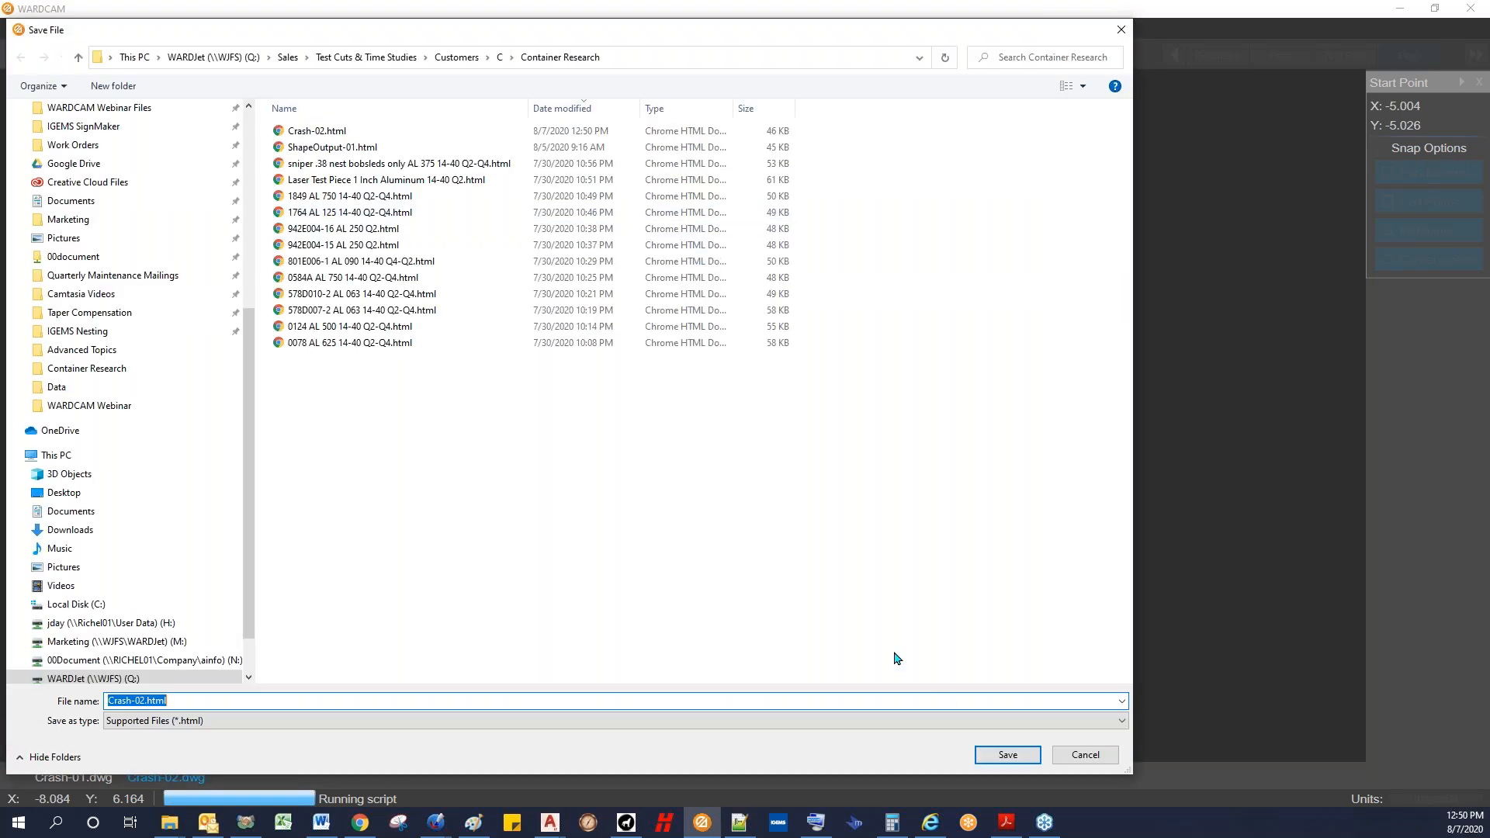
left_click(1007, 754)
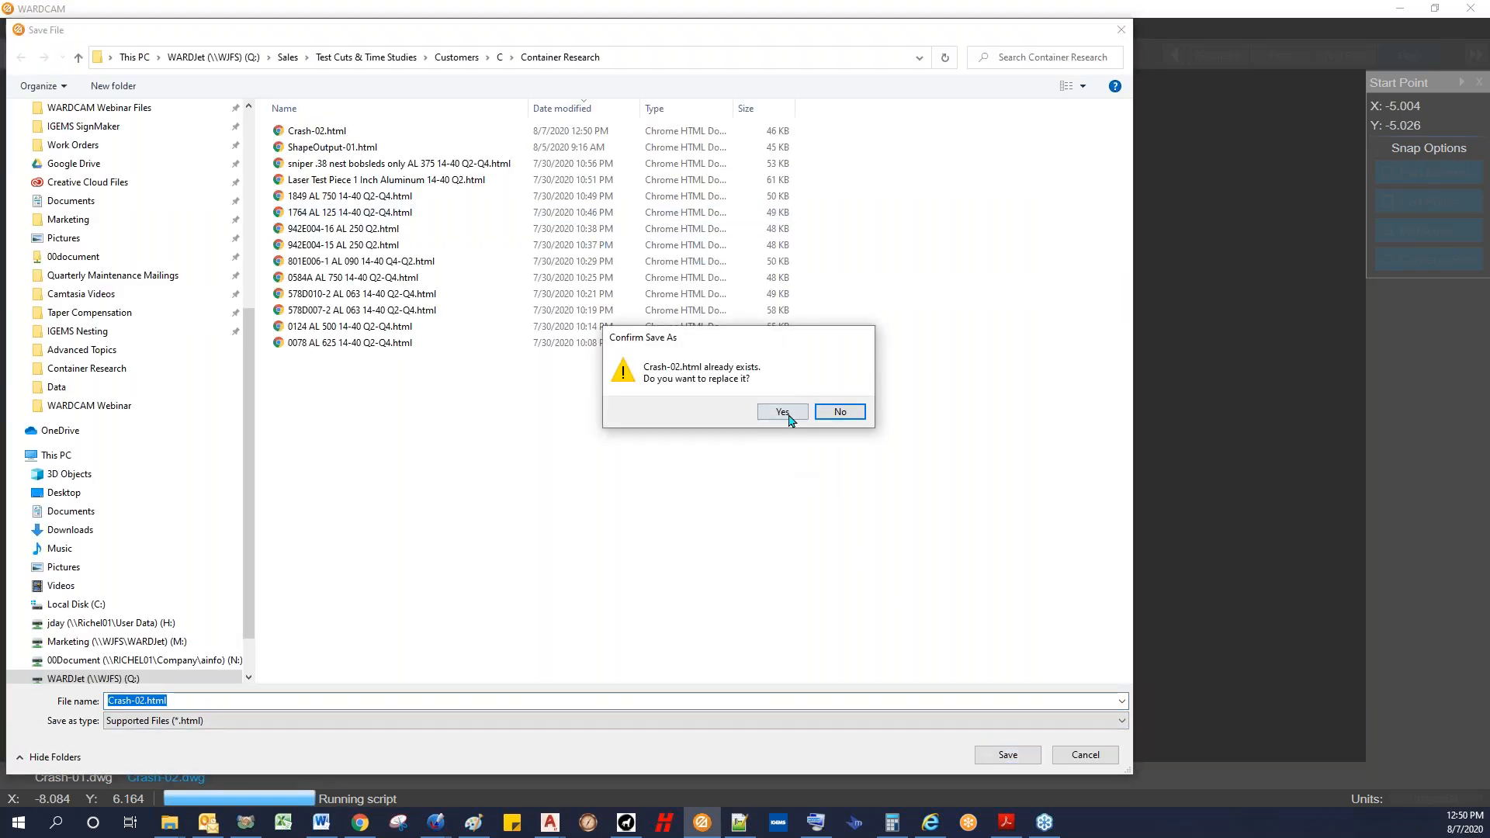
left_click(788, 415)
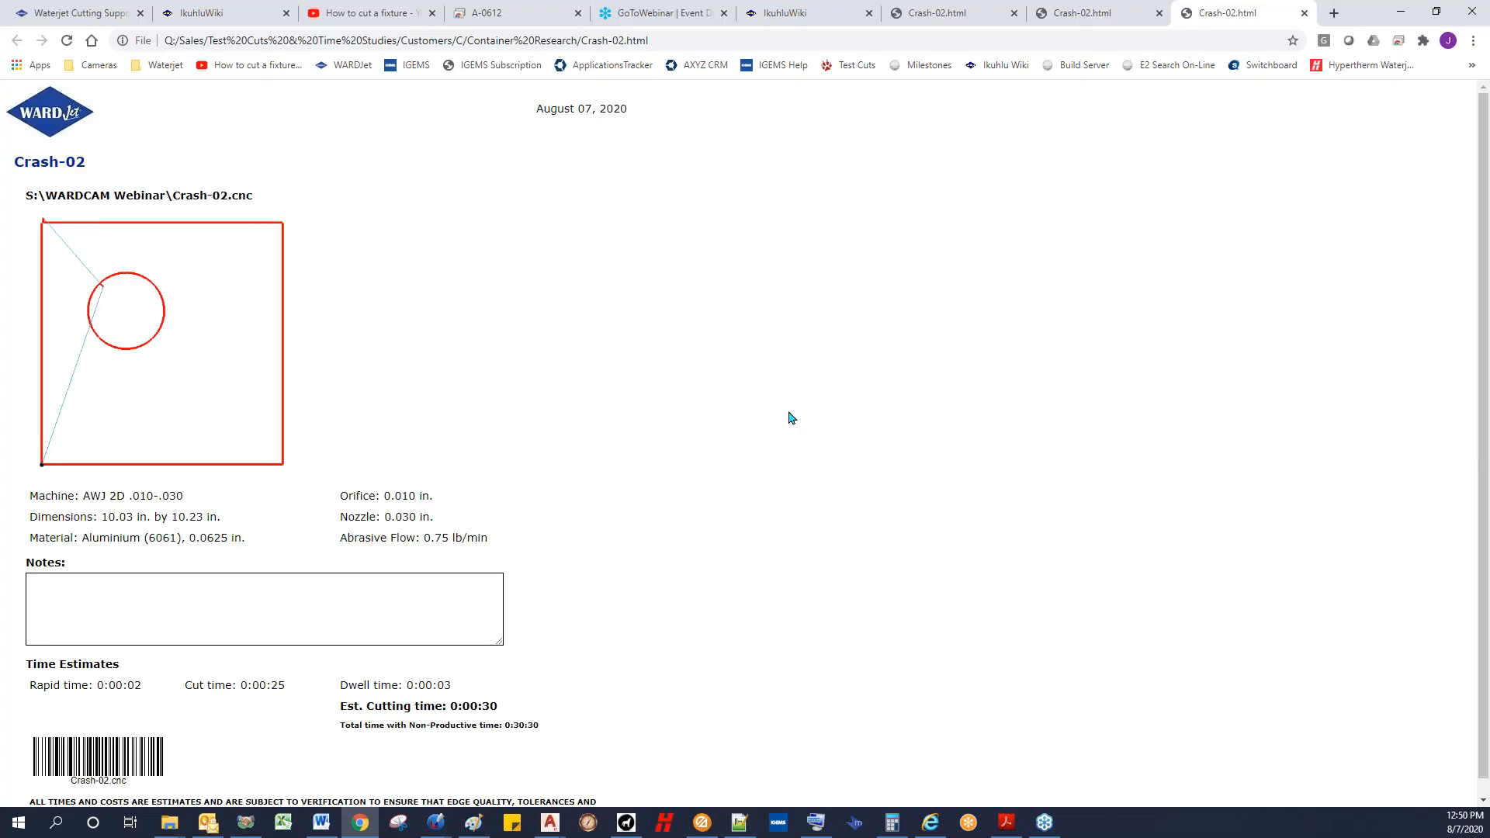
scroll(792, 401, "down", 1)
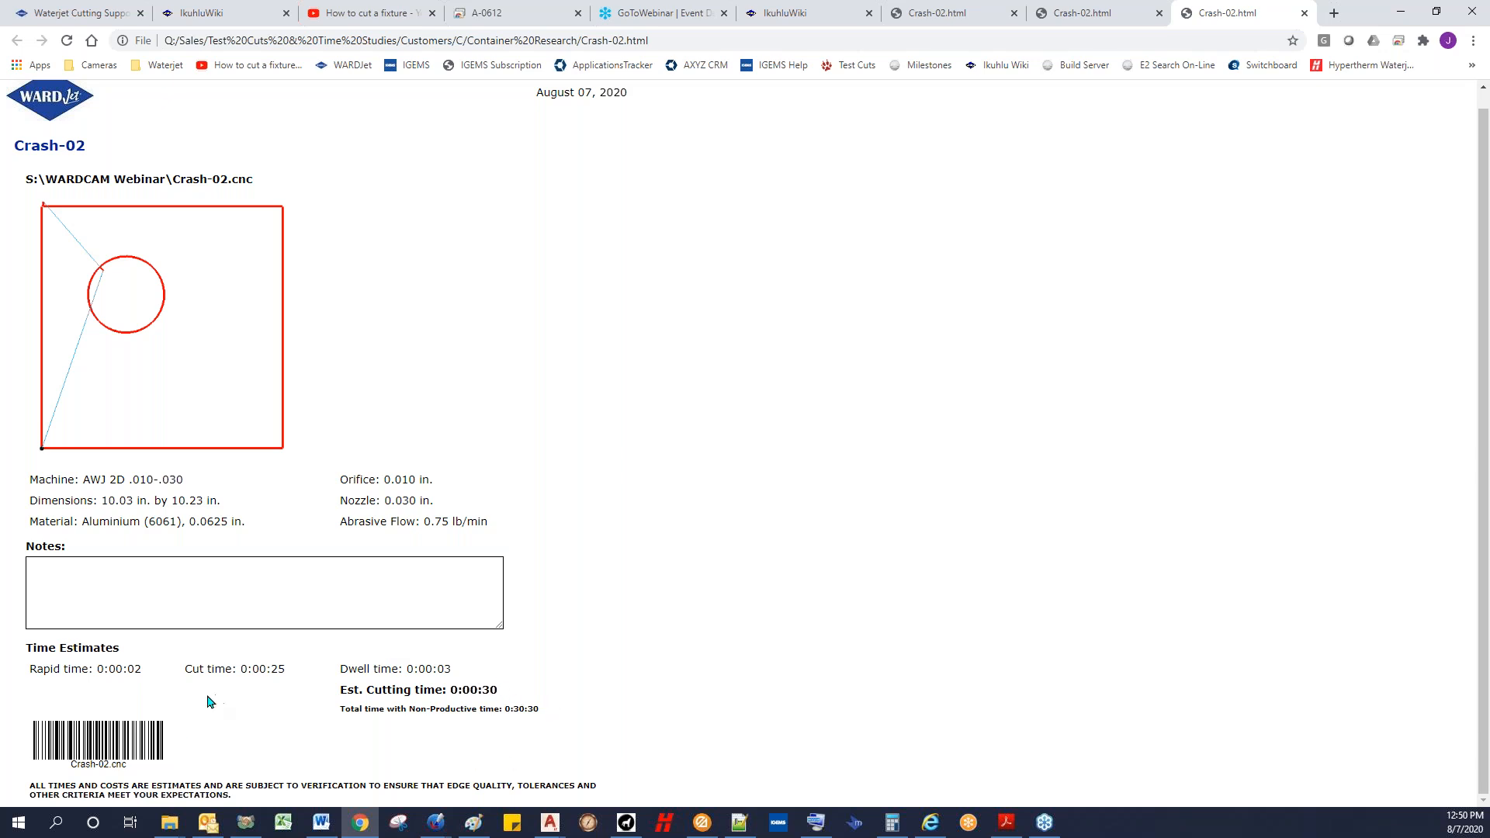
scroll(339, 468, "up", 1)
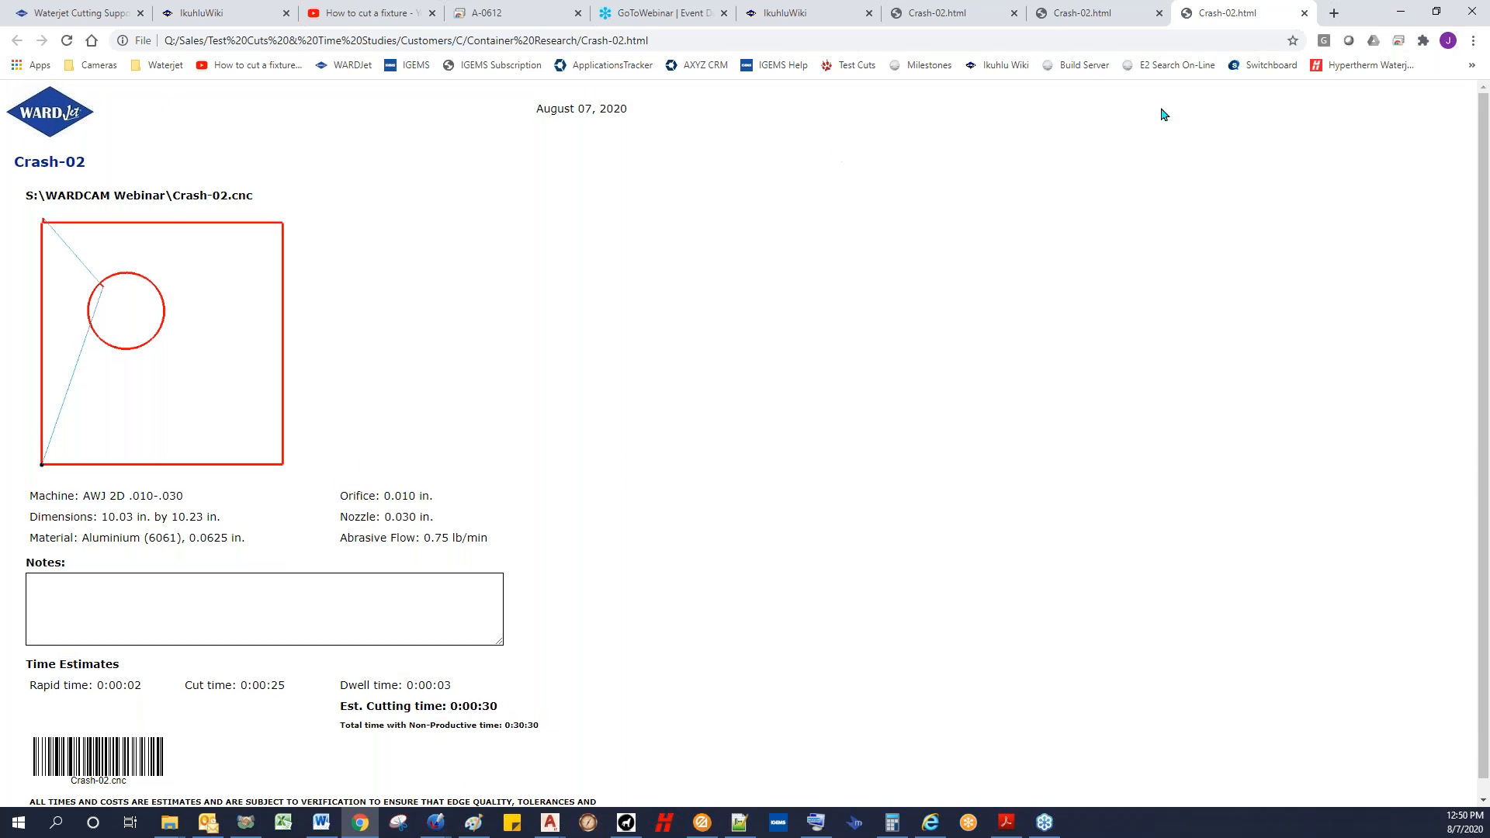